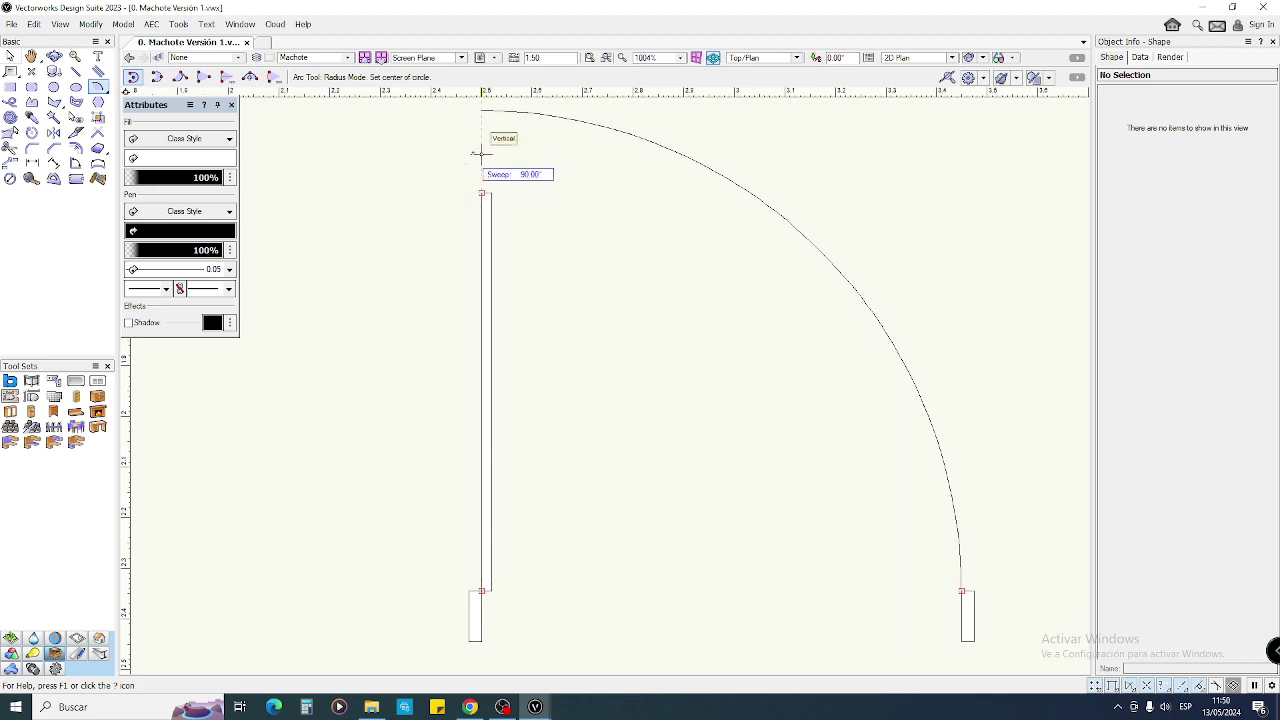
- Complete the door-swing arc with a 90° sweep ending above the hinge corner and send it behind the door leaf
{"action": "left_click", "coordinate": [481, 113]}
{"action": "key", "text": "x"}
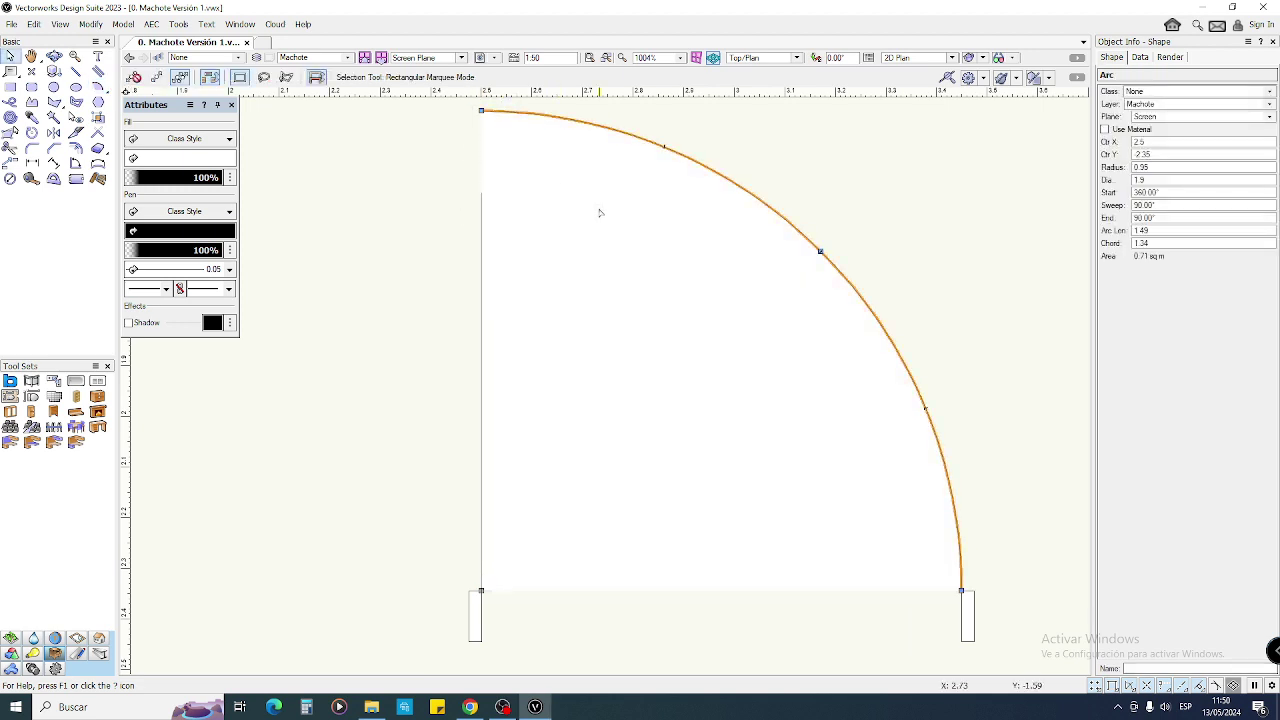
{"action": "key", "text": "ctrl+b"}
- Stretch the door leaf's upper end to the top of the swing arc
{"action": "left_click", "coordinate": [951, 257]}
{"action": "left_click", "coordinate": [484, 212]}
{"action": "mouse_move", "coordinate": [486, 192]}
{"action": "left_mouse_down"}
{"action": "mouse_move", "coordinate": [487, 110]}
{"action": "mouse_move", "coordinate": [466, 114]}
{"action": "mouse_move", "coordinate": [534, 554]}
{"action": "mouse_move", "coordinate": [429, 471]}
{"action": "mouse_move", "coordinate": [409, 431]}
{"action": "left_mouse_up"}
{"action": "scroll", "coordinate": [409, 431], "scroll_direction": "down", "scroll_amount": 1}
{"action": "middle_click_drag", "start_coordinate": [409, 431], "coordinate": [409, 416]}
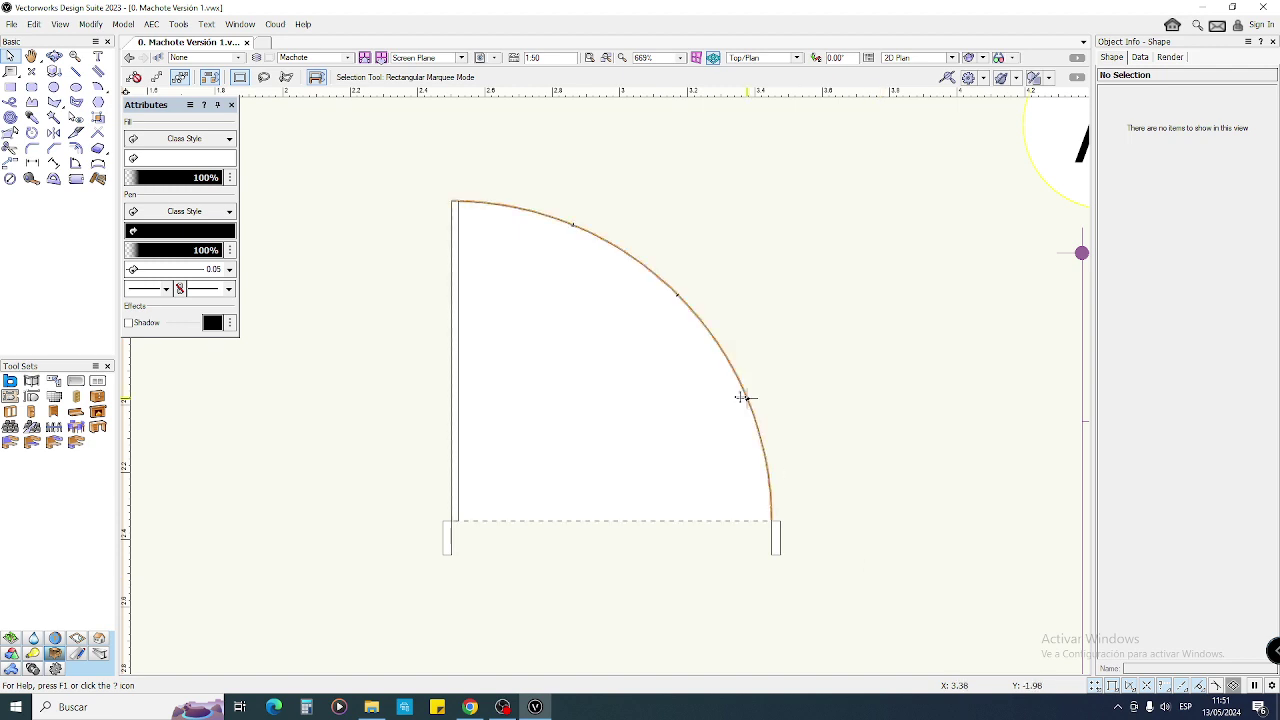
{"action": "left_click", "coordinate": [640, 343]}
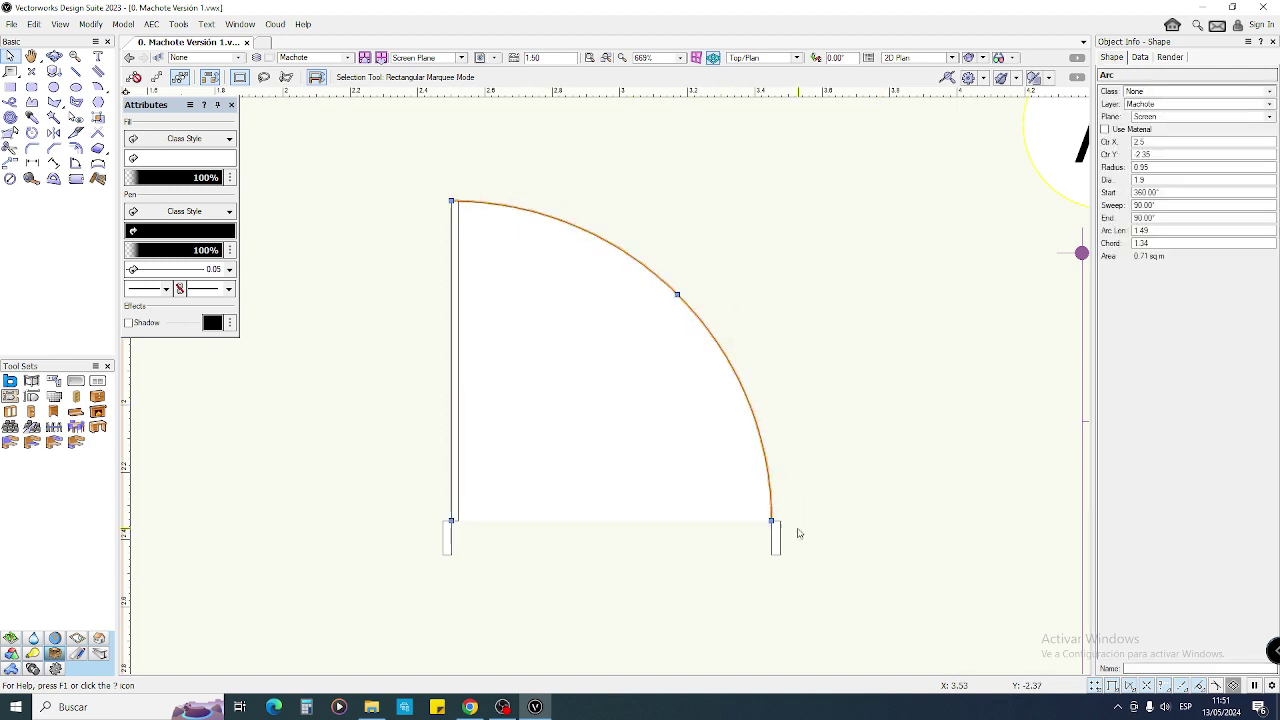
{"action": "left_click", "coordinate": [810, 359]}
{"action": "left_click", "coordinate": [614, 366]}
{"action": "left_click_drag", "start_coordinate": [362, 164], "coordinate": [896, 596]}
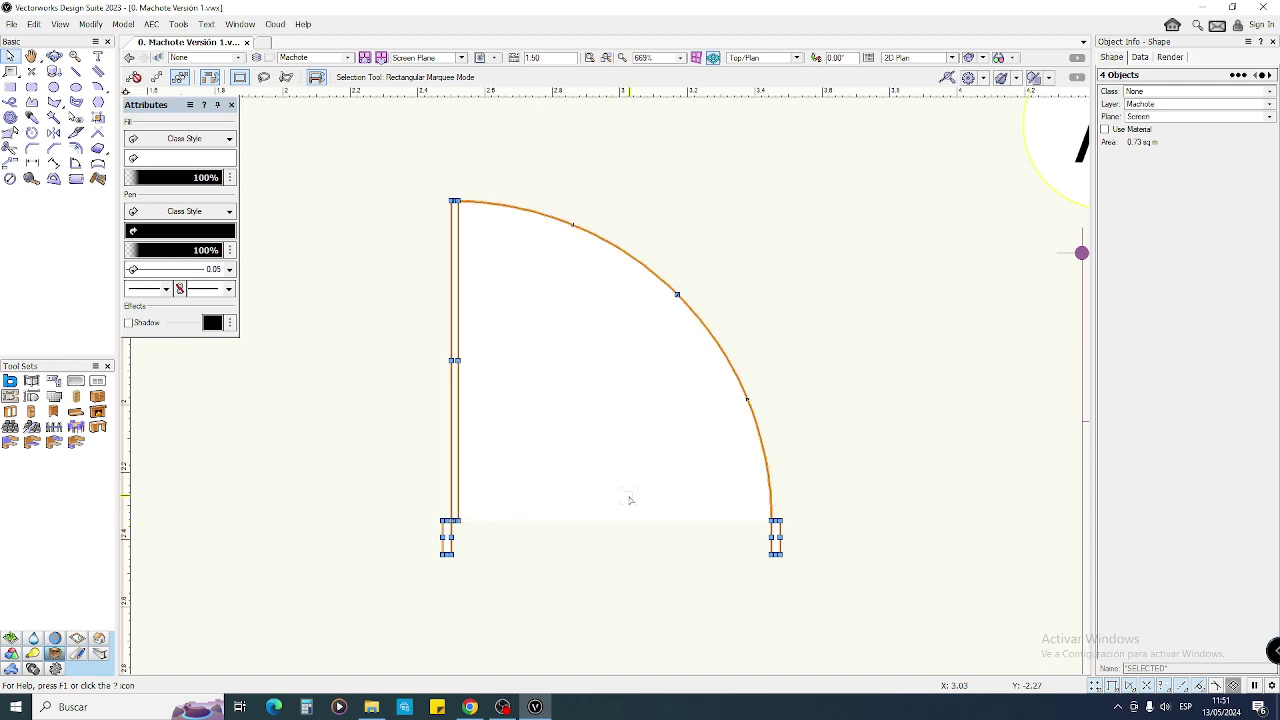
{"action": "left_click", "coordinate": [820, 617]}
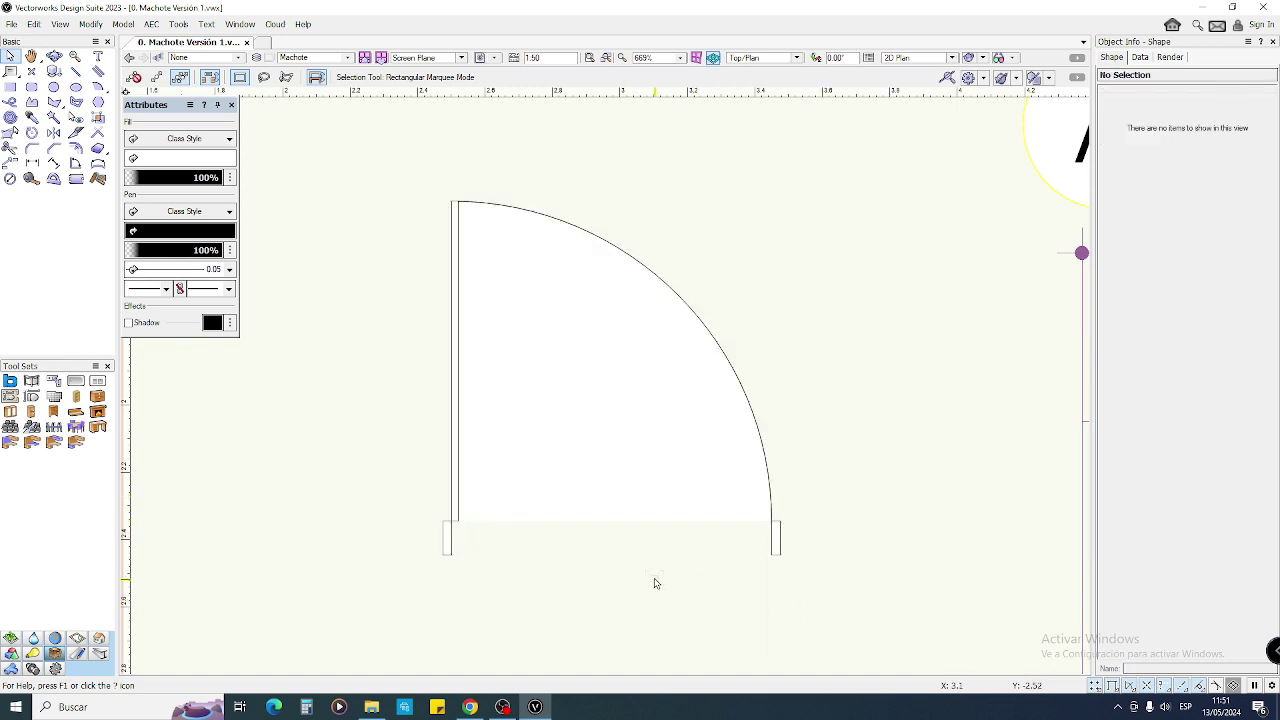
{"action": "scroll", "coordinate": [655, 583], "scroll_direction": "up", "scroll_amount": 1}
{"action": "key", "text": "2"}
{"action": "left_click", "coordinate": [337, 542]}
{"action": "left_click", "coordinate": [739, 552]}
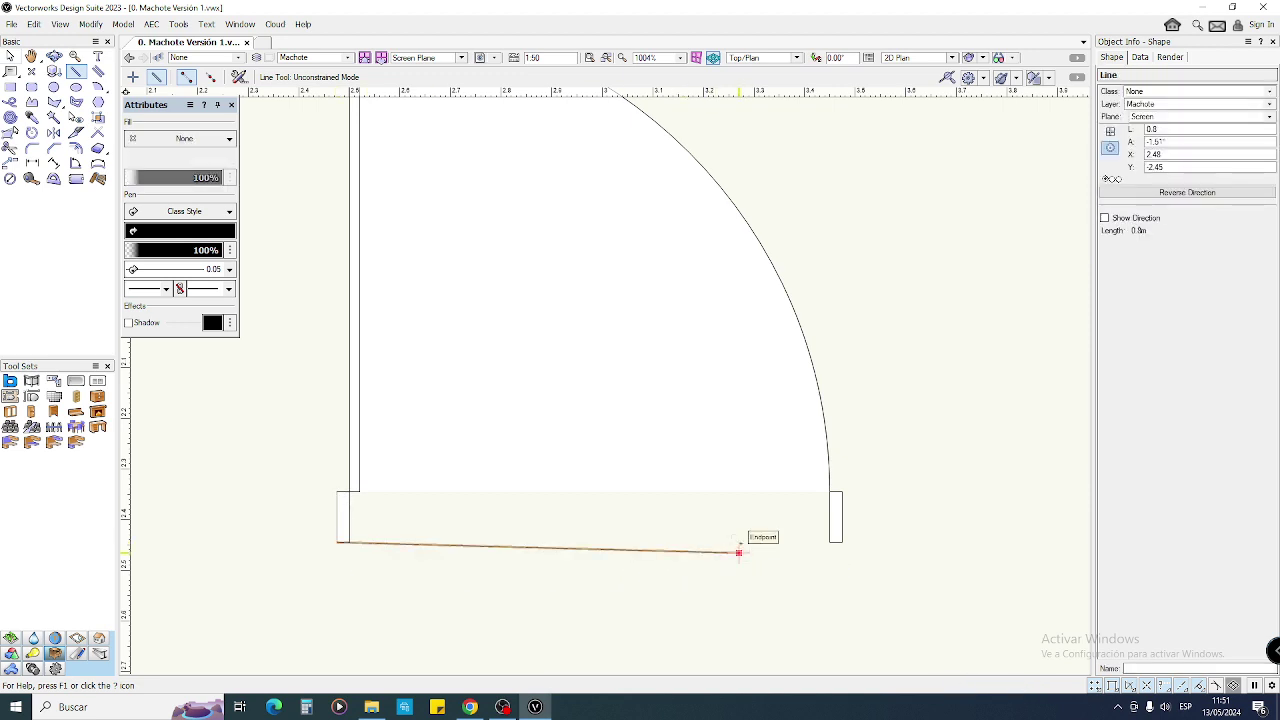
{"action": "key", "text": "ctrl+z"}
- Draw a horizontal guide line from the left jamb's lower outer corner and move the right jamb to the line's end
{"action": "left_click", "coordinate": [337, 542]}
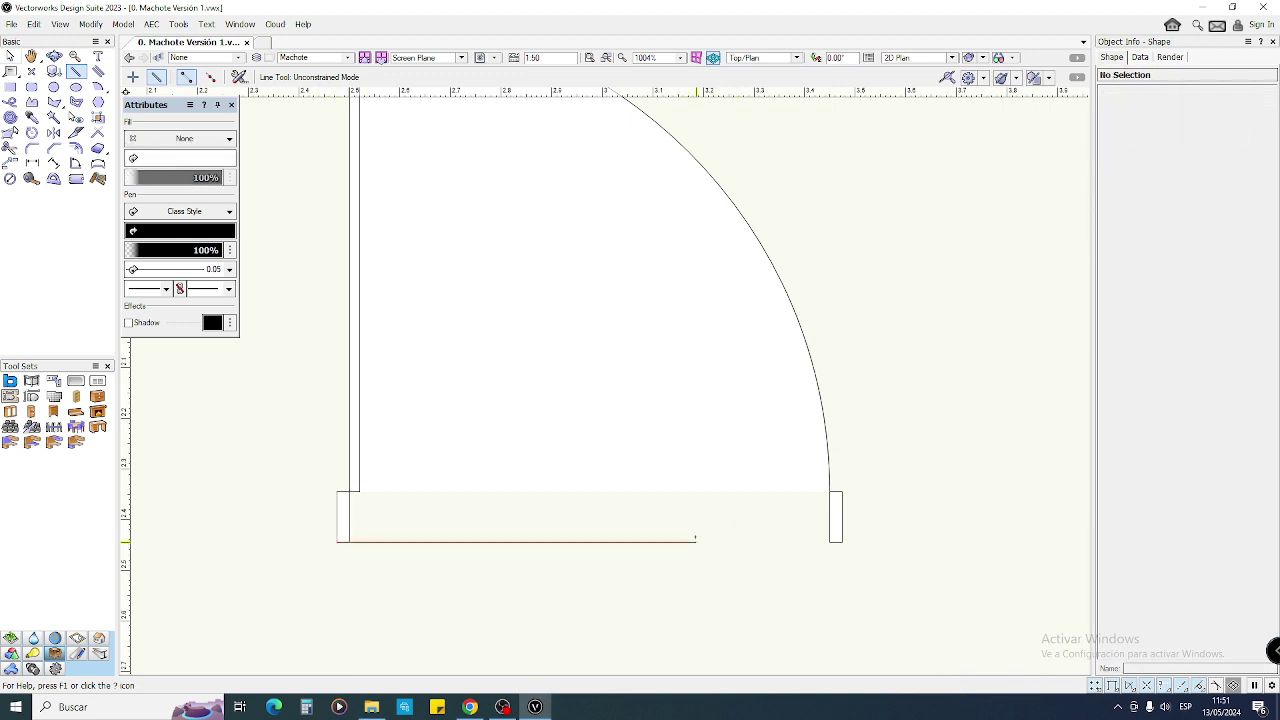
{"action": "left_click", "coordinate": [697, 542]}
{"action": "key", "text": "x"}
{"action": "key", "text": "x"}
{"action": "left_click_drag", "start_coordinate": [842, 542], "coordinate": [697, 542]}
- Shrink the swing arc to meet the moved right jamb and shorten the door leaf to the arc's top
{"action": "left_click", "coordinate": [717, 466]}
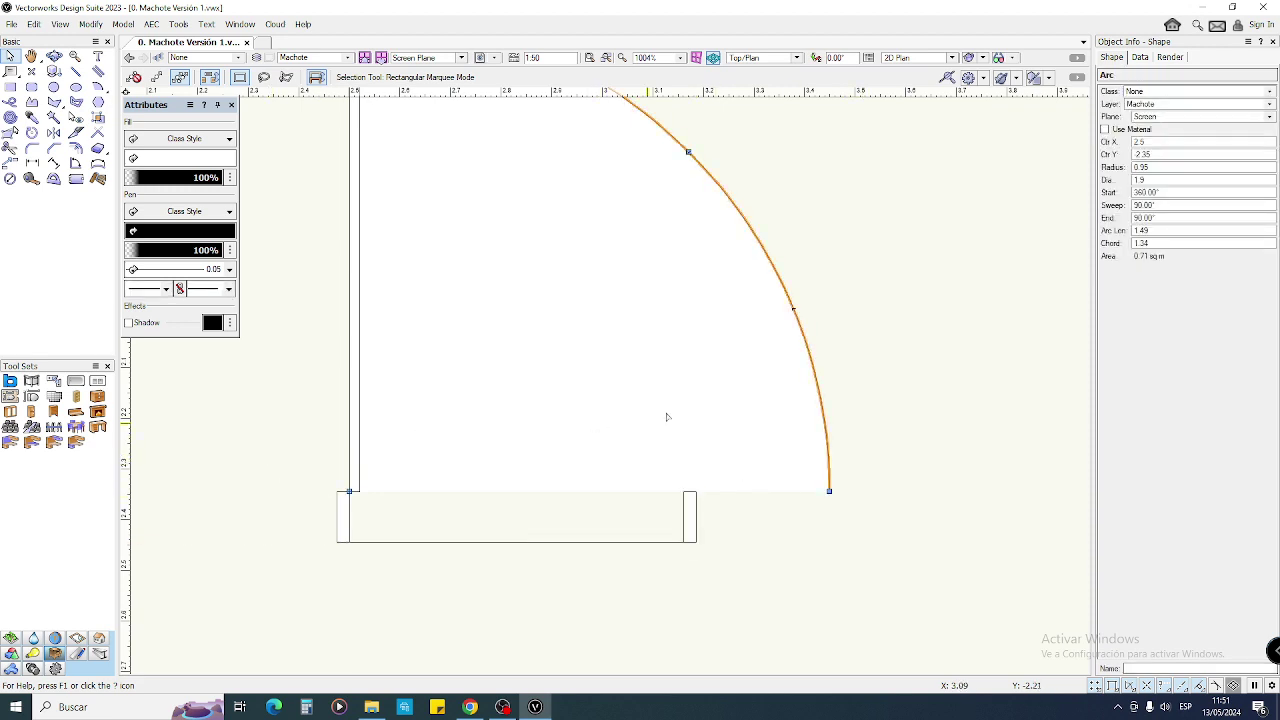
{"action": "left_click_drag", "start_coordinate": [687, 152], "coordinate": [681, 488]}
{"action": "left_click", "coordinate": [357, 133]}
{"action": "middle_click_drag", "start_coordinate": [357, 134], "coordinate": [378, 194]}
{"action": "scroll", "coordinate": [372, 131], "scroll_direction": "down", "scroll_amount": 1}
{"action": "middle_click_drag", "start_coordinate": [372, 131], "coordinate": [380, 184]}
{"action": "left_click_drag", "start_coordinate": [383, 144], "coordinate": [383, 242]}
- Delete the guide line and all parts of the hinged door drawing
{"action": "left_click", "coordinate": [709, 455]}
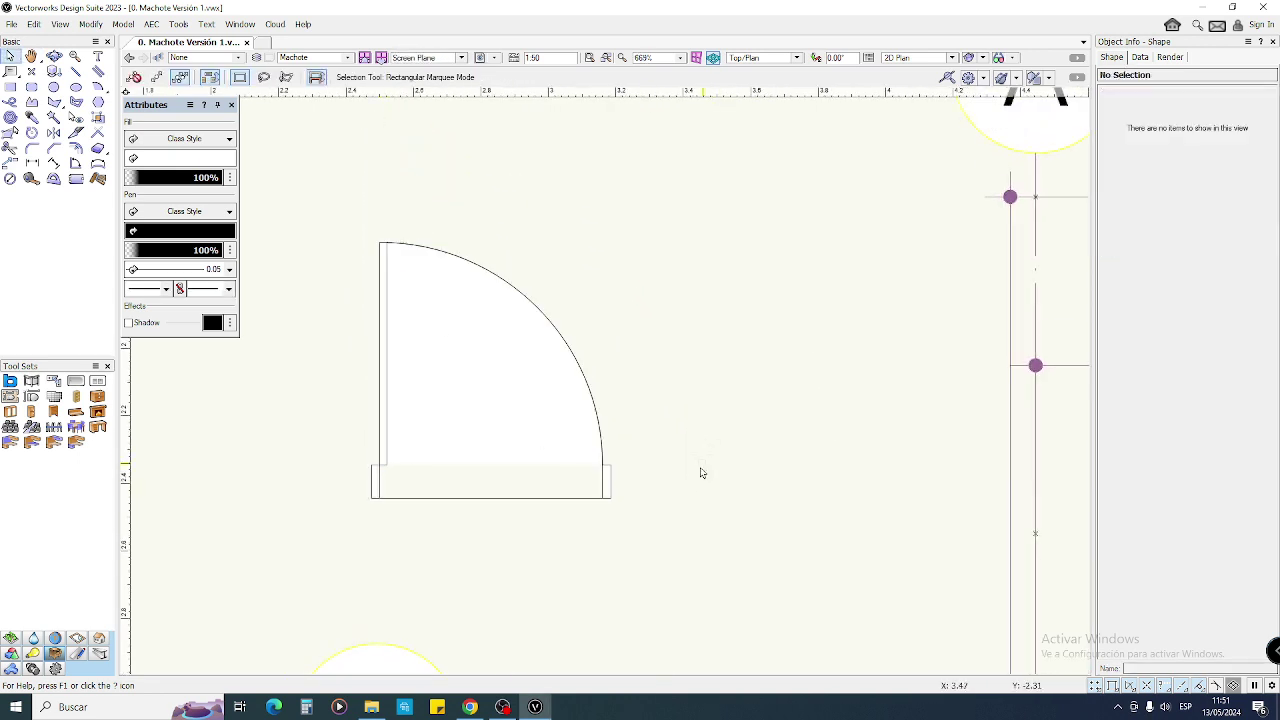
{"action": "left_click", "coordinate": [590, 492]}
{"action": "key", "text": "Delete"}
{"action": "left_click_drag", "start_coordinate": [318, 192], "coordinate": [768, 598]}
{"action": "key", "text": "Delete"}
- Examine the shopfront opening of LOCAL No. 1 near axis D, between axes 6 and 4 of the floor plan
{"action": "scroll", "coordinate": [669, 491], "scroll_direction": "down", "scroll_amount": 4}
{"action": "middle_click_drag", "start_coordinate": [576, 390], "coordinate": [405, 185]}
{"action": "middle_click_drag", "start_coordinate": [656, 430], "coordinate": [550, 287]}
{"action": "scroll", "coordinate": [644, 380], "scroll_direction": "down", "scroll_amount": 1}
{"action": "middle_click_drag", "start_coordinate": [630, 391], "coordinate": [538, 335]}
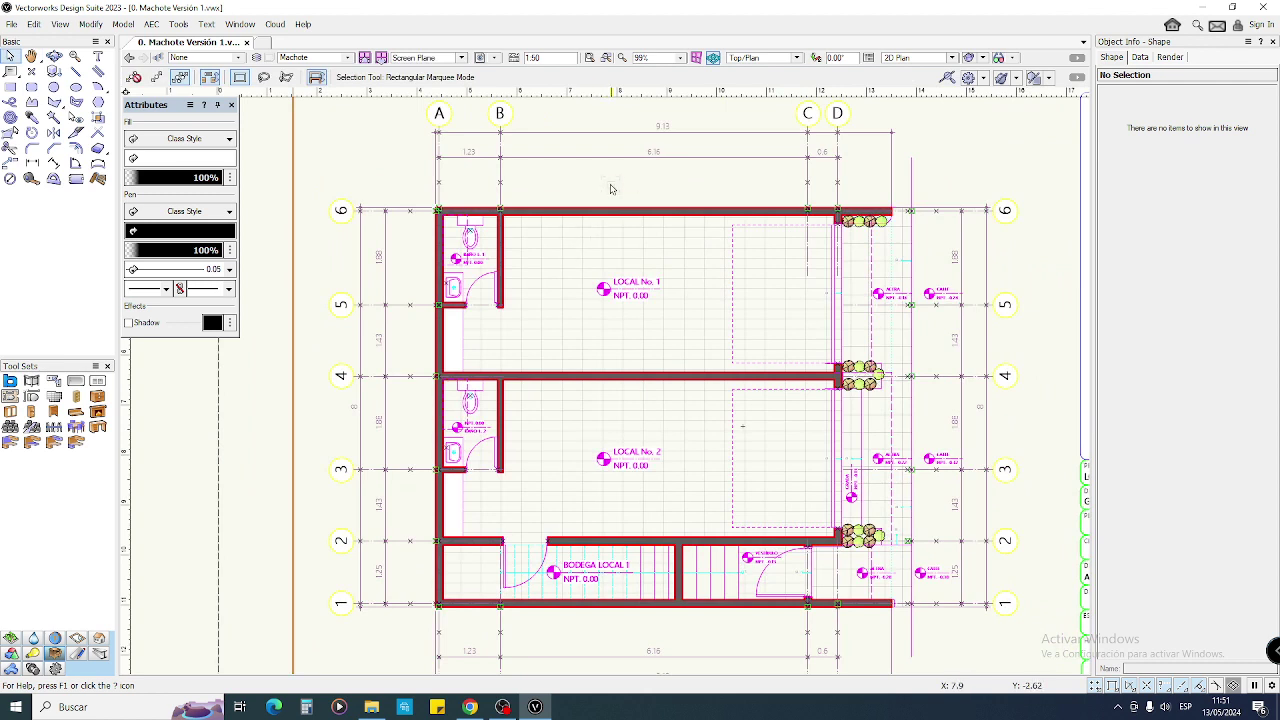
{"action": "scroll", "coordinate": [940, 302], "scroll_direction": "up", "scroll_amount": 3}
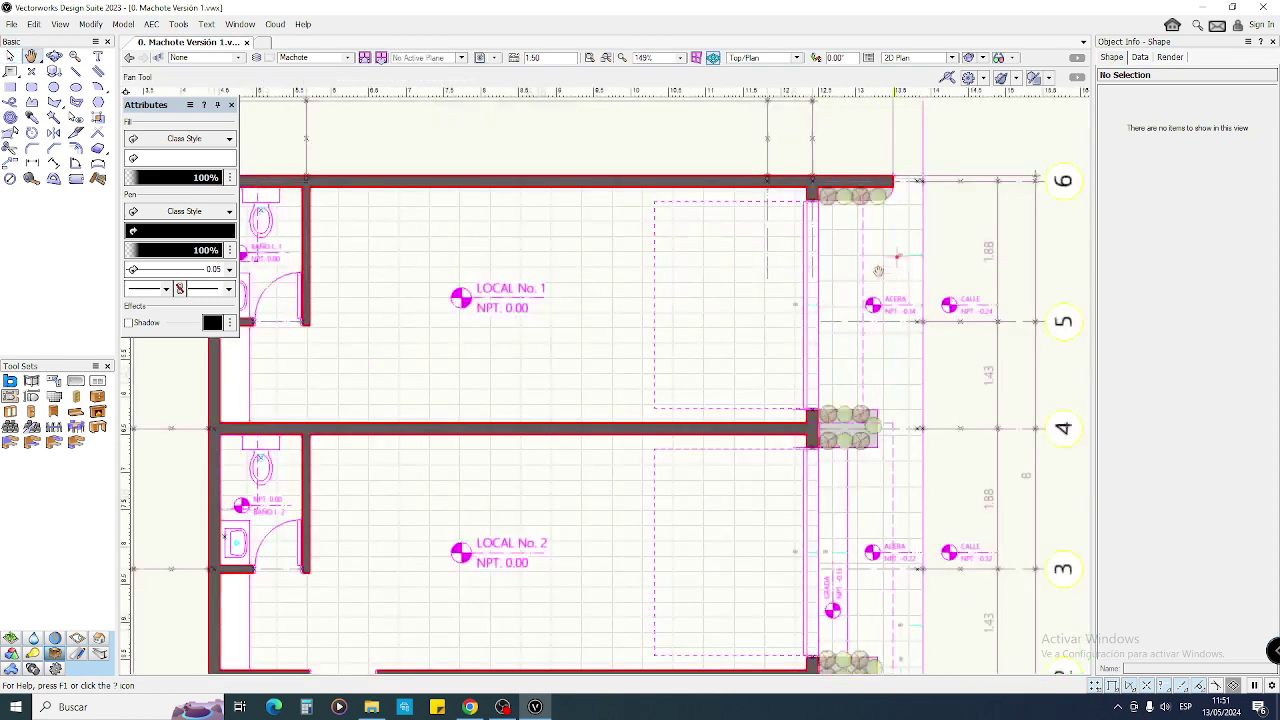
{"action": "scroll", "coordinate": [630, 260], "scroll_direction": "up", "scroll_amount": 3}
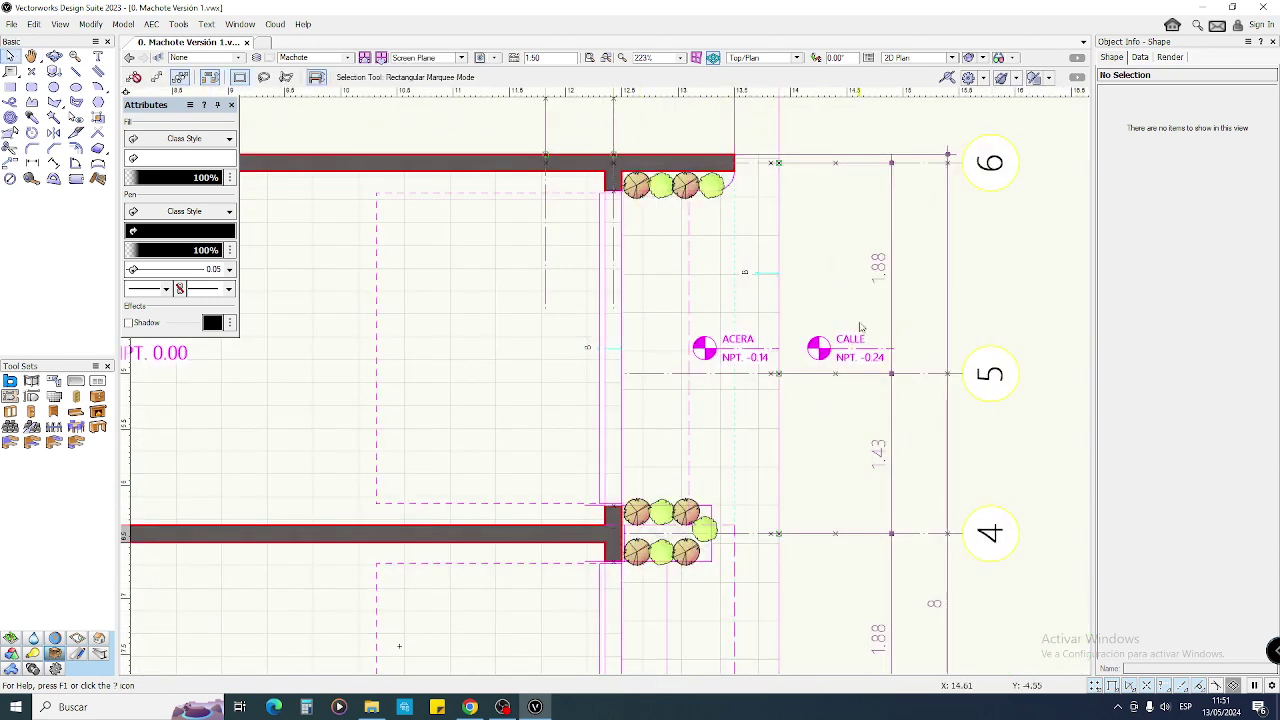
{"action": "scroll", "coordinate": [661, 262], "scroll_direction": "down", "scroll_amount": 2}
{"action": "scroll", "coordinate": [651, 271], "scroll_direction": "up", "scroll_amount": 2}
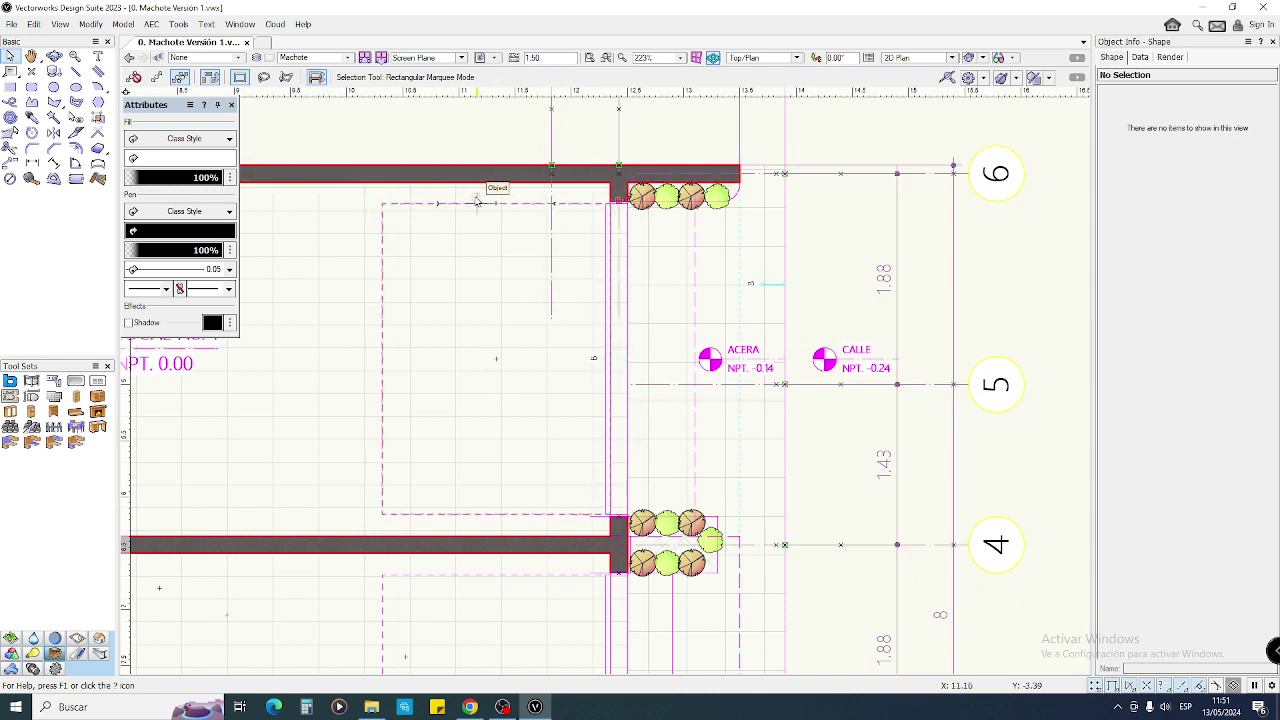
{"action": "middle_click_drag", "start_coordinate": [583, 318], "coordinate": [810, 450]}
{"action": "scroll", "coordinate": [612, 362], "scroll_direction": "down", "scroll_amount": 4}
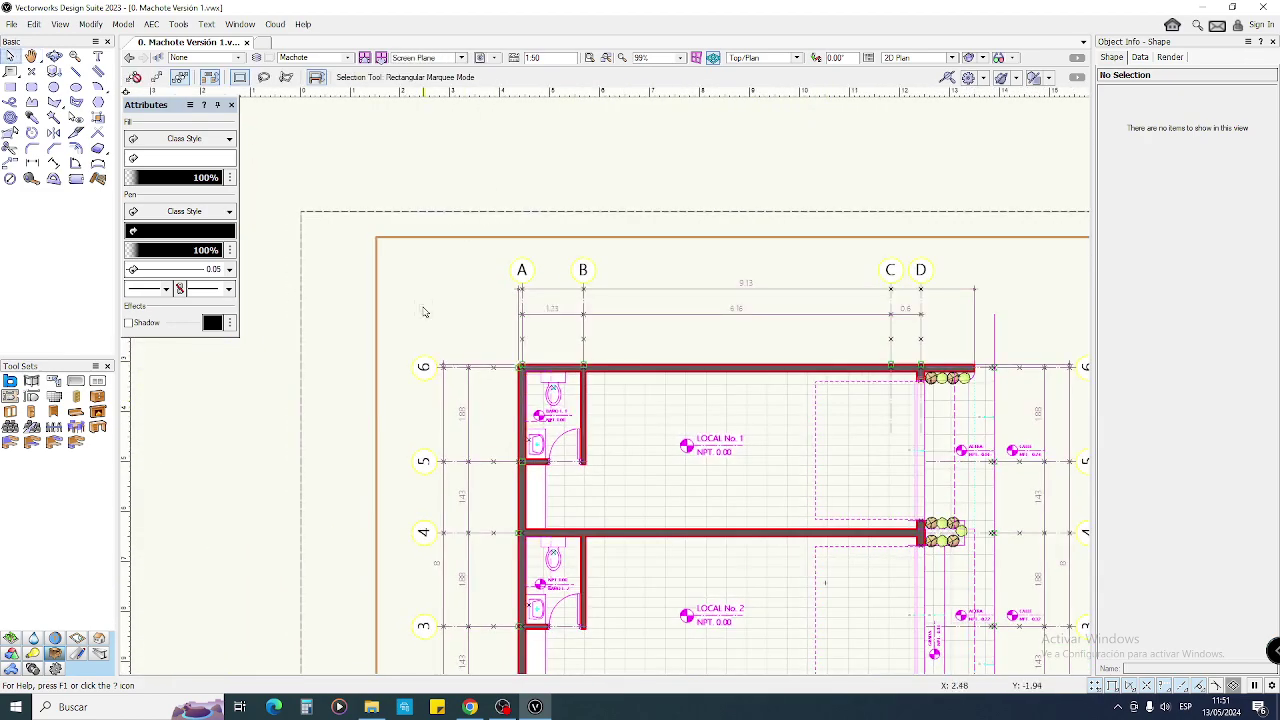
- Draw a horizontal line about 3.56 m long in the empty area above the sheet border, over axis B
{"action": "middle_click_drag", "start_coordinate": [457, 277], "coordinate": [389, 339]}
{"action": "scroll", "coordinate": [529, 206], "scroll_direction": "up", "scroll_amount": 2}
{"action": "middle_click_drag", "start_coordinate": [529, 206], "coordinate": [451, 271]}
{"action": "scroll", "coordinate": [456, 267], "scroll_direction": "up", "scroll_amount": 2}
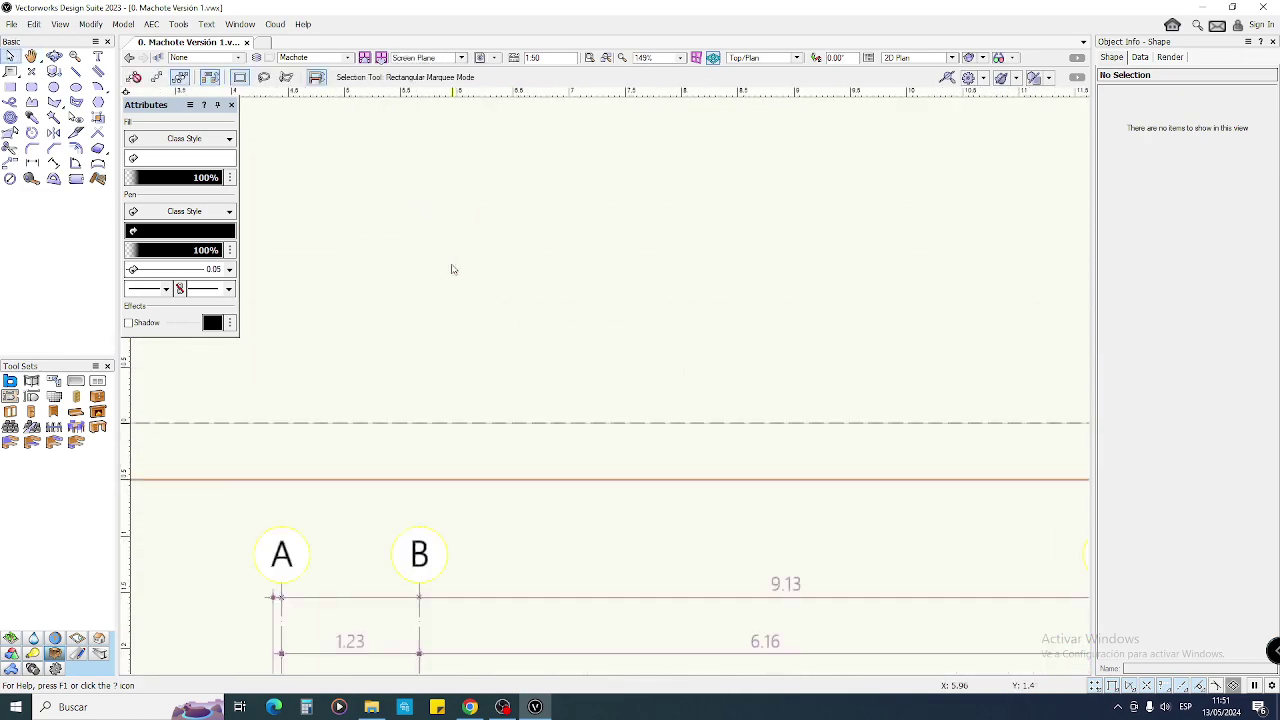
{"action": "key", "text": "2"}
{"action": "left_click", "coordinate": [420, 281]}
{"action": "left_click", "coordinate": [820, 281]}
{"action": "key", "text": "x"}
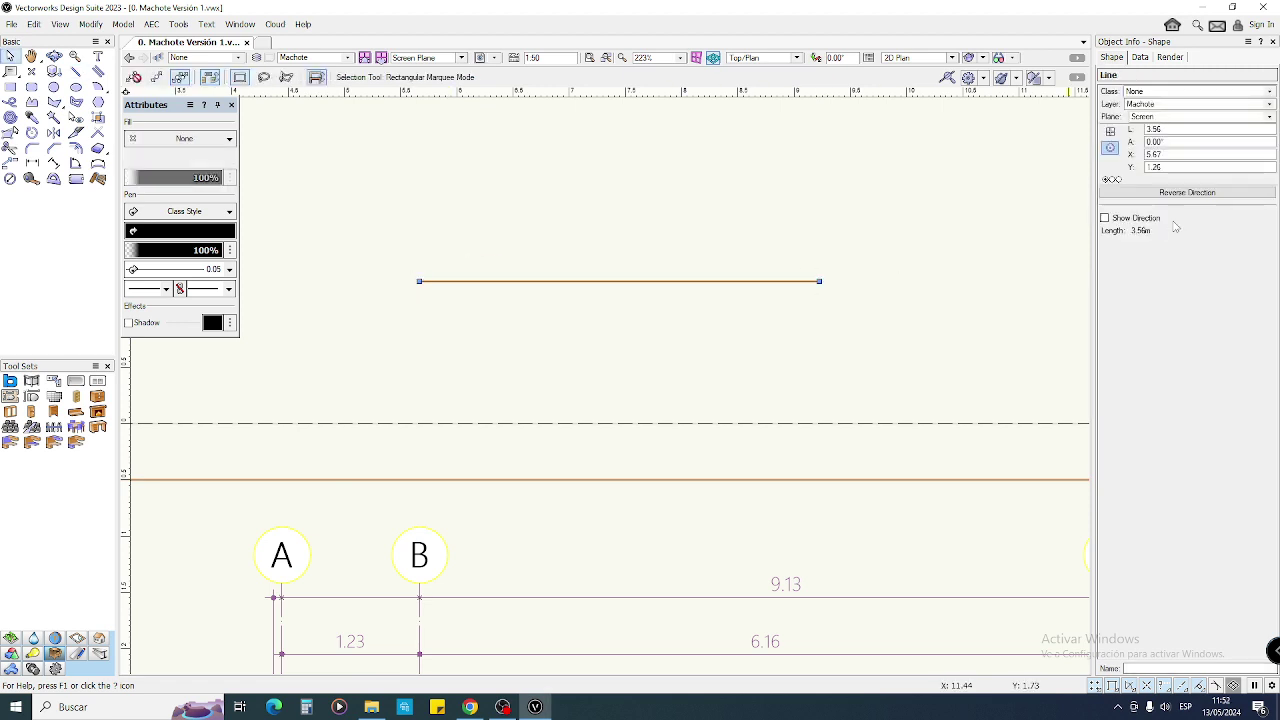
- Set the horizontal line's length to 3 m
{"action": "left_click", "coordinate": [1177, 131]}
{"action": "type", "text": "3"}
{"action": "key", "text": "Return"}
{"action": "left_click", "coordinate": [528, 335]}
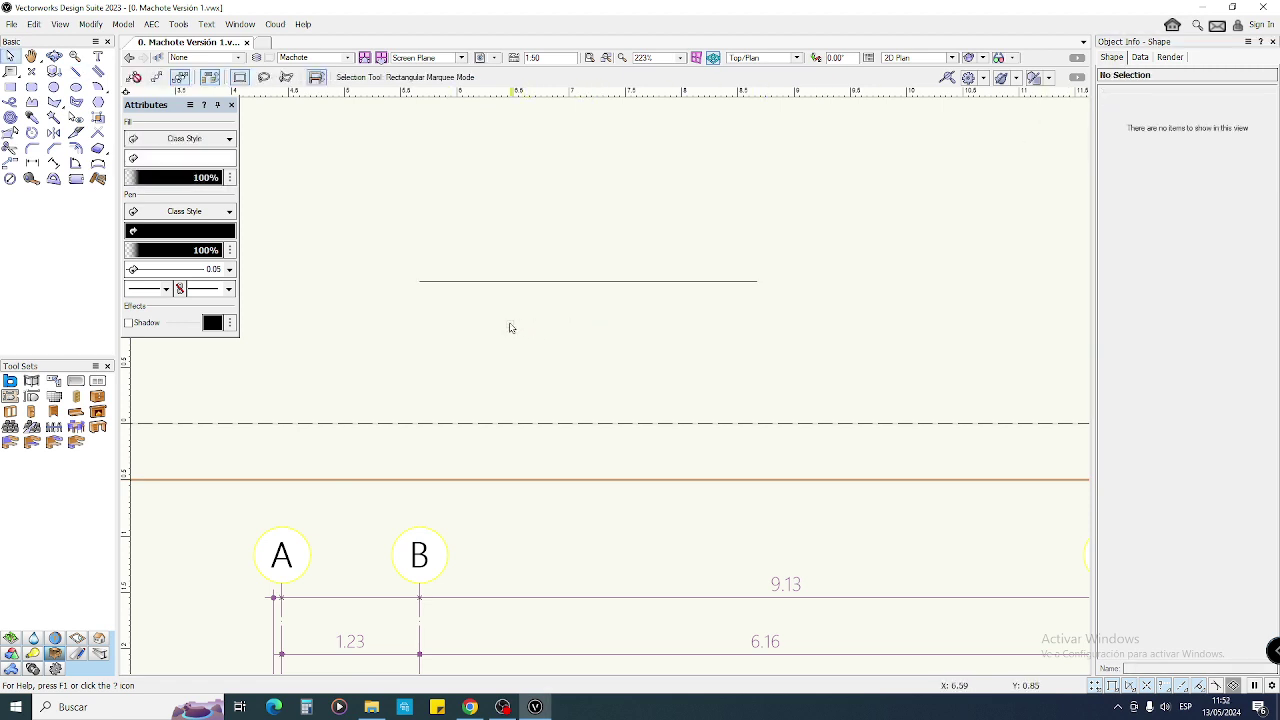
- Draw a small rectangle beside the line's left end and set its width to .025 and height to .1
{"action": "key", "text": "4"}
{"action": "left_click", "coordinate": [368, 239]}
{"action": "left_click", "coordinate": [397, 302]}
{"action": "key", "text": "x"}
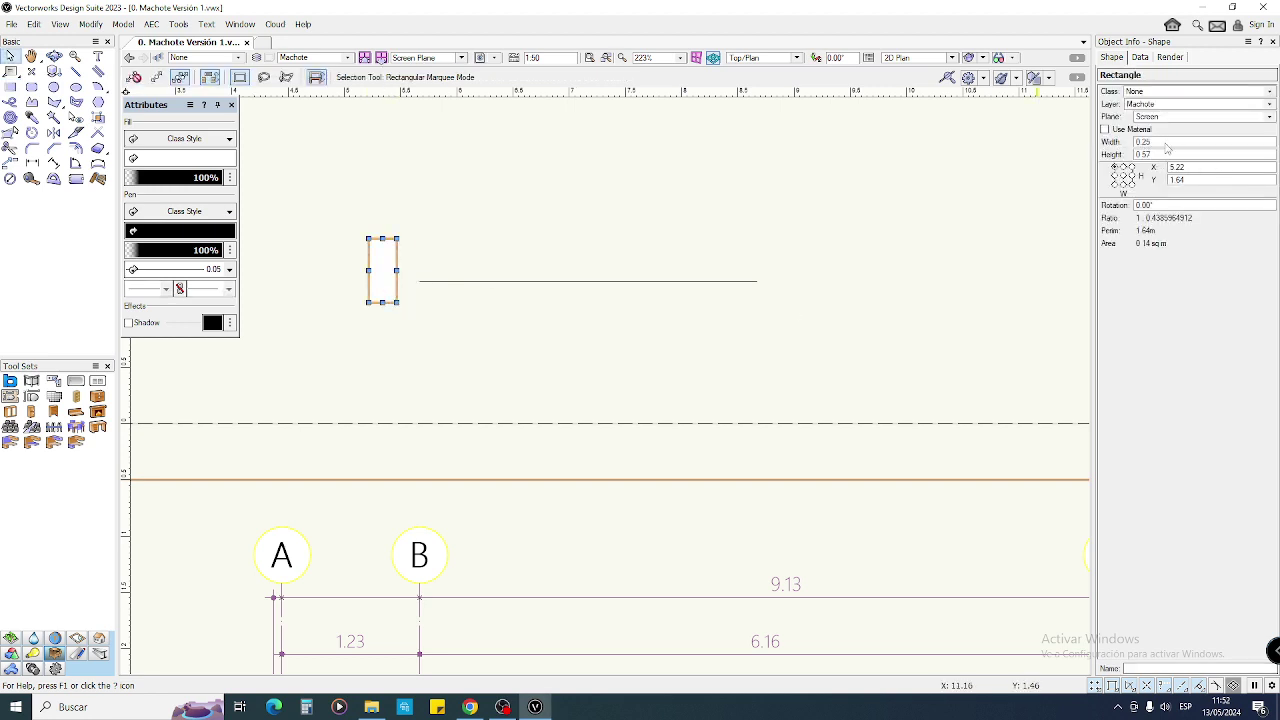
{"action": "left_click", "coordinate": [1164, 144]}
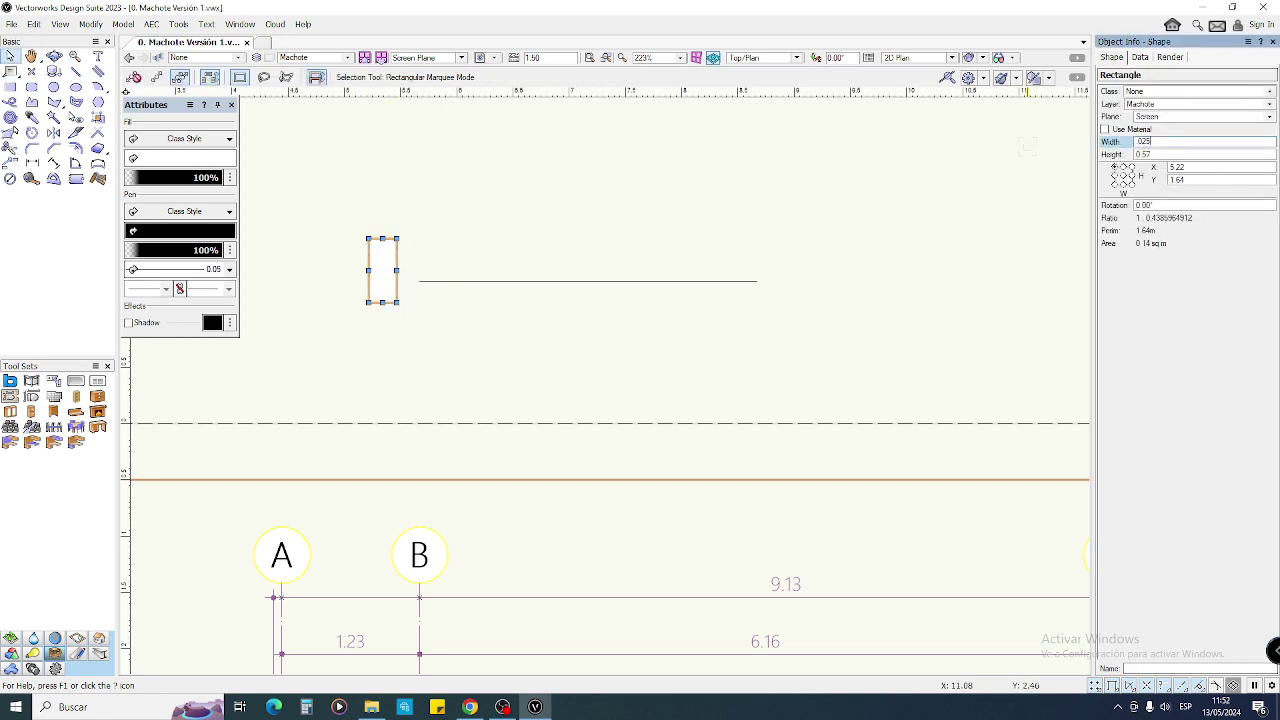
{"action": "key", "text": "Tab"}
{"action": "type", "text": ".1"}
{"action": "key", "text": "Return"}
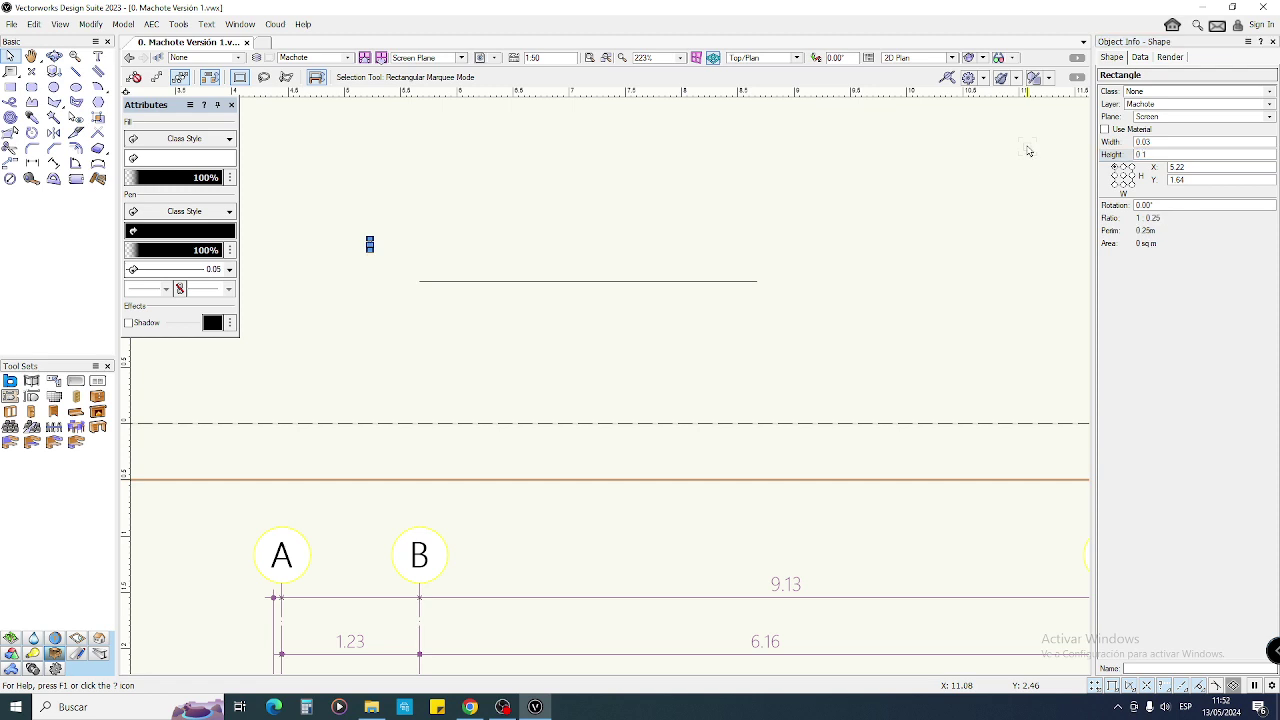
{"action": "left_click", "coordinate": [409, 253]}
- Move the small jamb rectangle onto the left end of the 3 m line
{"action": "left_click_drag", "start_coordinate": [371, 243], "coordinate": [435, 296]}
{"action": "left_click", "coordinate": [416, 288]}
{"action": "scroll", "coordinate": [406, 269], "scroll_direction": "up", "scroll_amount": 2}
{"action": "scroll", "coordinate": [551, 366], "scroll_direction": "down", "scroll_amount": 2}
{"action": "middle_click_drag", "start_coordinate": [544, 367], "coordinate": [450, 359]}
{"action": "left_click", "coordinate": [450, 359]}
- Place a copy of the jamb at the line's right end and delete the guide line
{"action": "left_click_drag", "start_coordinate": [403, 321], "coordinate": [727, 300]}
{"action": "scroll", "coordinate": [751, 341], "scroll_direction": "up", "scroll_amount": 4}
{"action": "left_click", "coordinate": [751, 341]}
{"action": "scroll", "coordinate": [713, 333], "scroll_direction": "down", "scroll_amount": 2}
{"action": "middle_click_drag", "start_coordinate": [713, 333], "coordinate": [790, 358]}
{"action": "left_click", "coordinate": [745, 344]}
{"action": "key", "text": "Delete"}
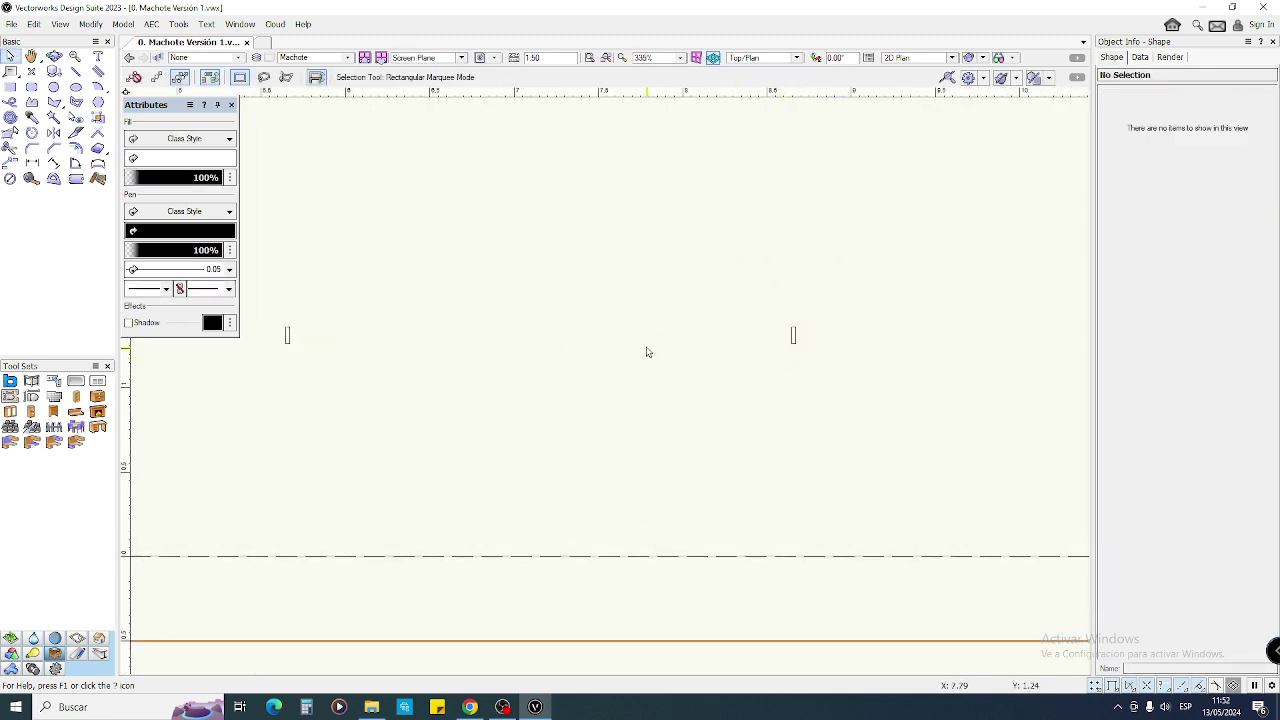
- Examine how the shopfront door lines meet the wall return near axes D and 6 in the floor plan
{"action": "scroll", "coordinate": [646, 349], "scroll_direction": "down", "scroll_amount": 2}
{"action": "middle_click_drag", "start_coordinate": [646, 348], "coordinate": [534, 166]}
{"action": "middle_click_drag", "start_coordinate": [794, 411], "coordinate": [675, 301]}
{"action": "scroll", "coordinate": [736, 369], "scroll_direction": "up", "scroll_amount": 3}
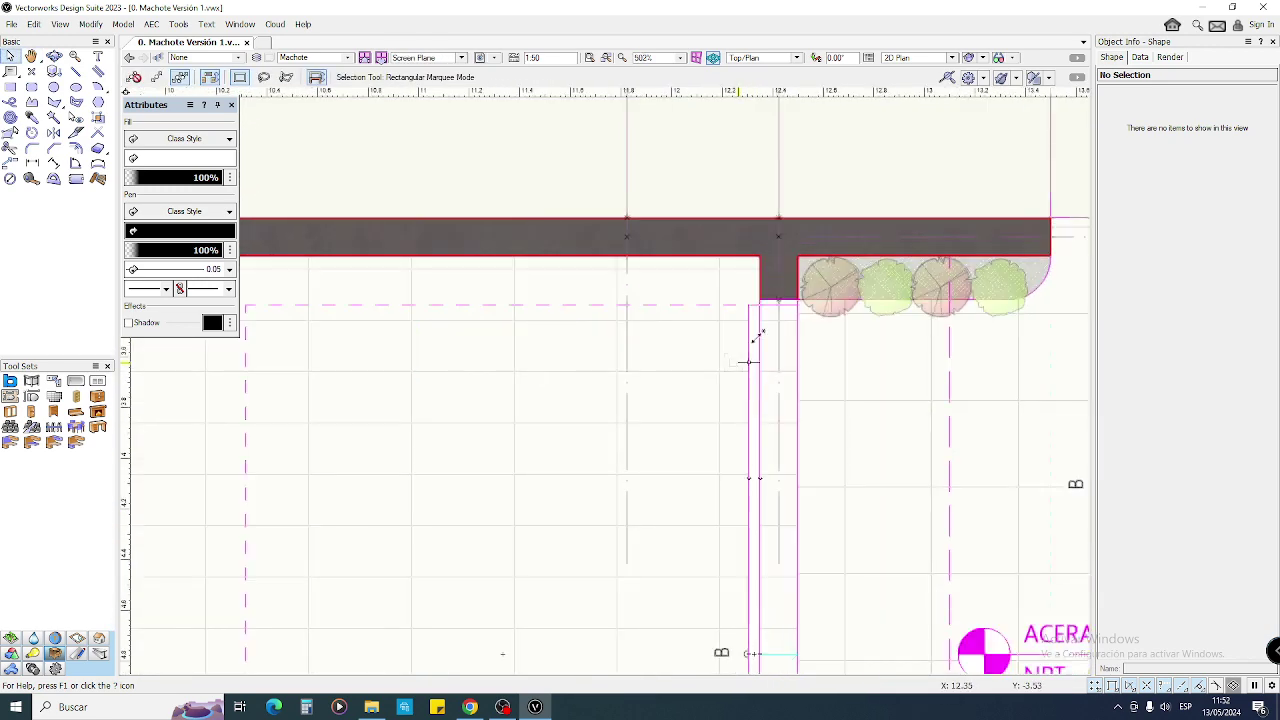
{"action": "scroll", "coordinate": [600, 358], "scroll_direction": "down", "scroll_amount": 2}
{"action": "middle_click_drag", "start_coordinate": [442, 162], "coordinate": [749, 391]}
{"action": "scroll", "coordinate": [595, 335], "scroll_direction": "down", "scroll_amount": 1}
{"action": "middle_click_drag", "start_coordinate": [514, 232], "coordinate": [547, 429]}
{"action": "scroll", "coordinate": [505, 346], "scroll_direction": "up", "scroll_amount": 2}
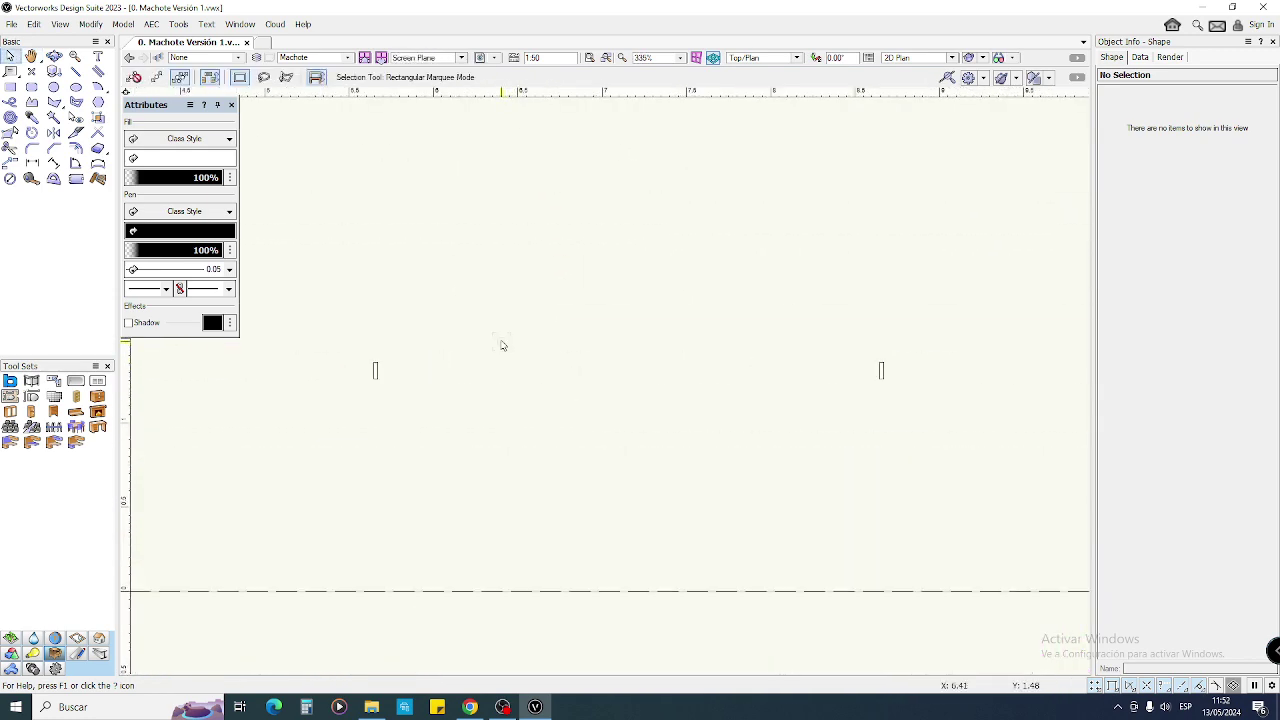
- Draw a thin rectangle about 0.05 m high from the left jamb's inner top corner and stretch it to the right jamb's inner corner
{"action": "key", "text": "4"}
{"action": "scroll", "coordinate": [453, 355], "scroll_direction": "up", "scroll_amount": 1}
{"action": "scroll", "coordinate": [453, 355], "scroll_direction": "down", "scroll_amount": 1}
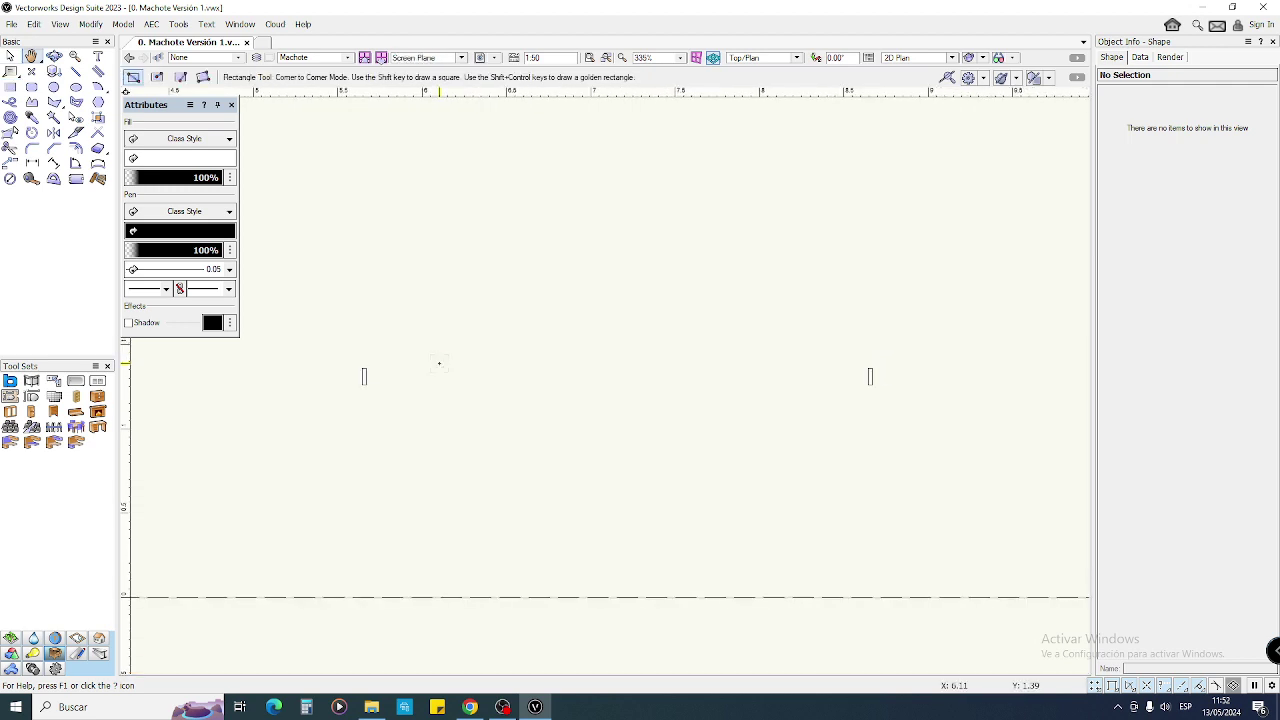
{"action": "left_click", "coordinate": [364, 370]}
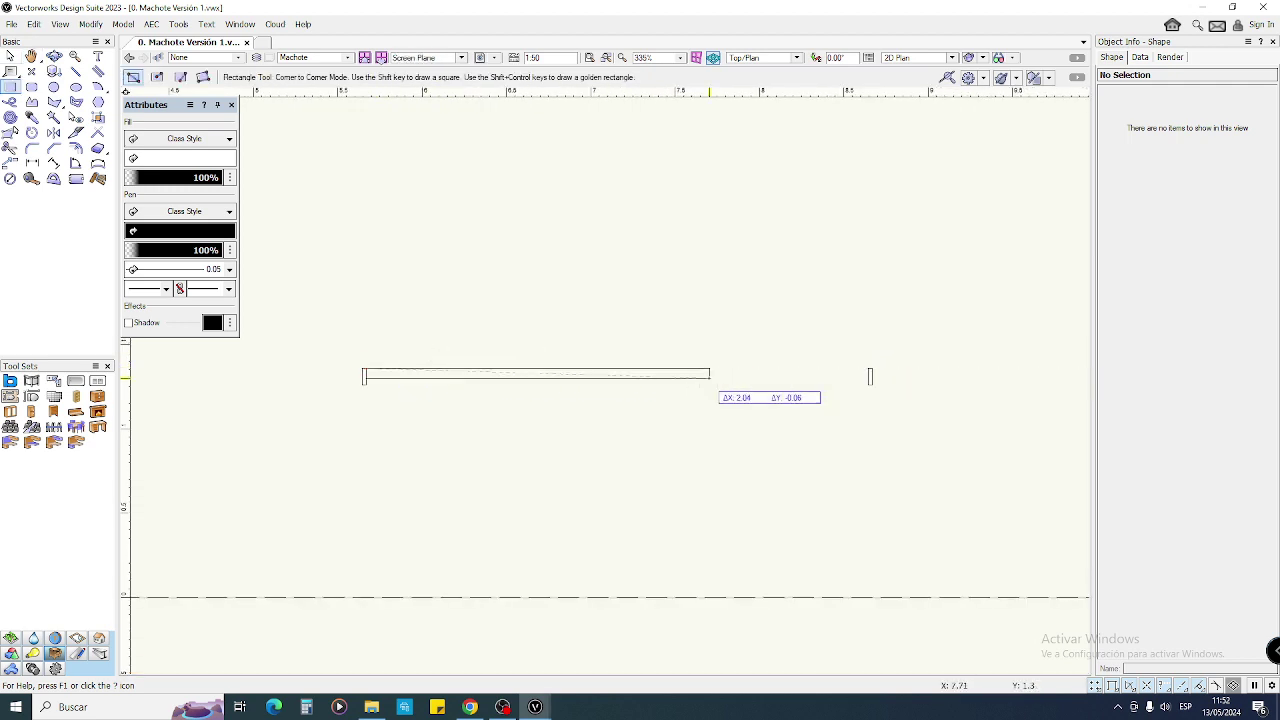
{"action": "scroll", "coordinate": [852, 371], "scroll_direction": "up", "scroll_amount": 1}
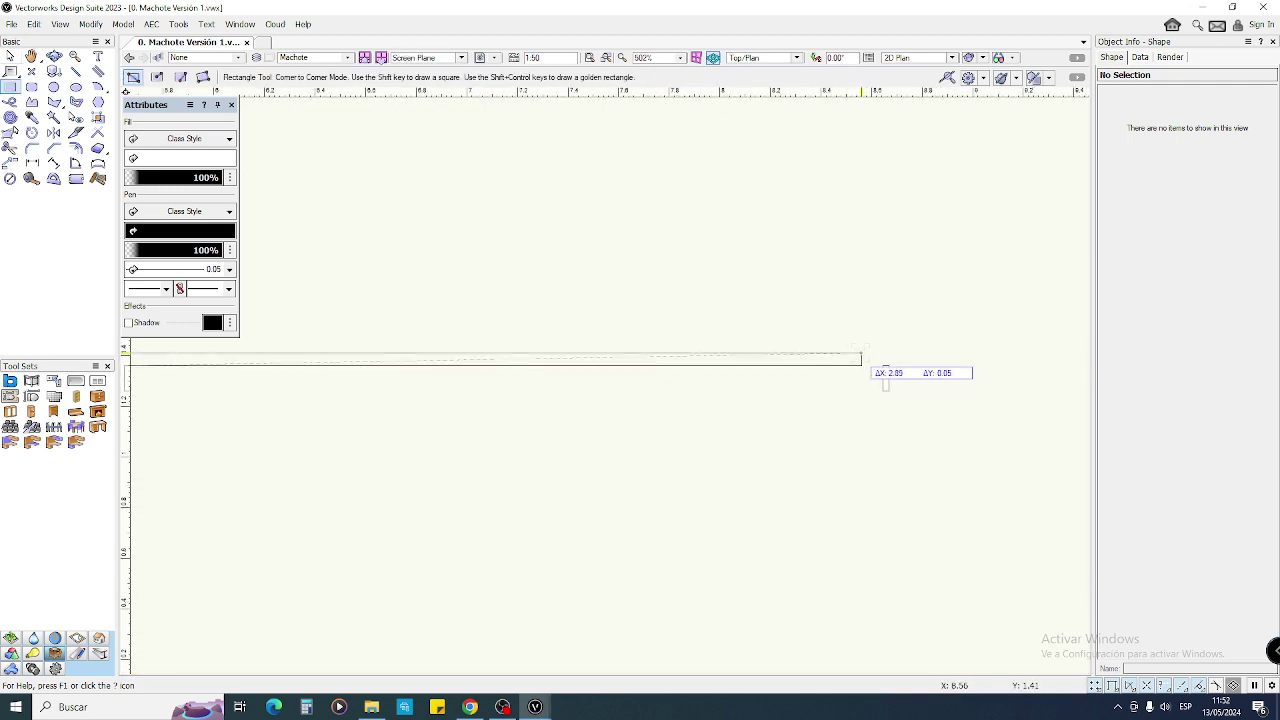
{"action": "left_click", "coordinate": [861, 366]}
{"action": "key", "text": "x"}
{"action": "scroll", "coordinate": [880, 367], "scroll_direction": "up", "scroll_amount": 2}
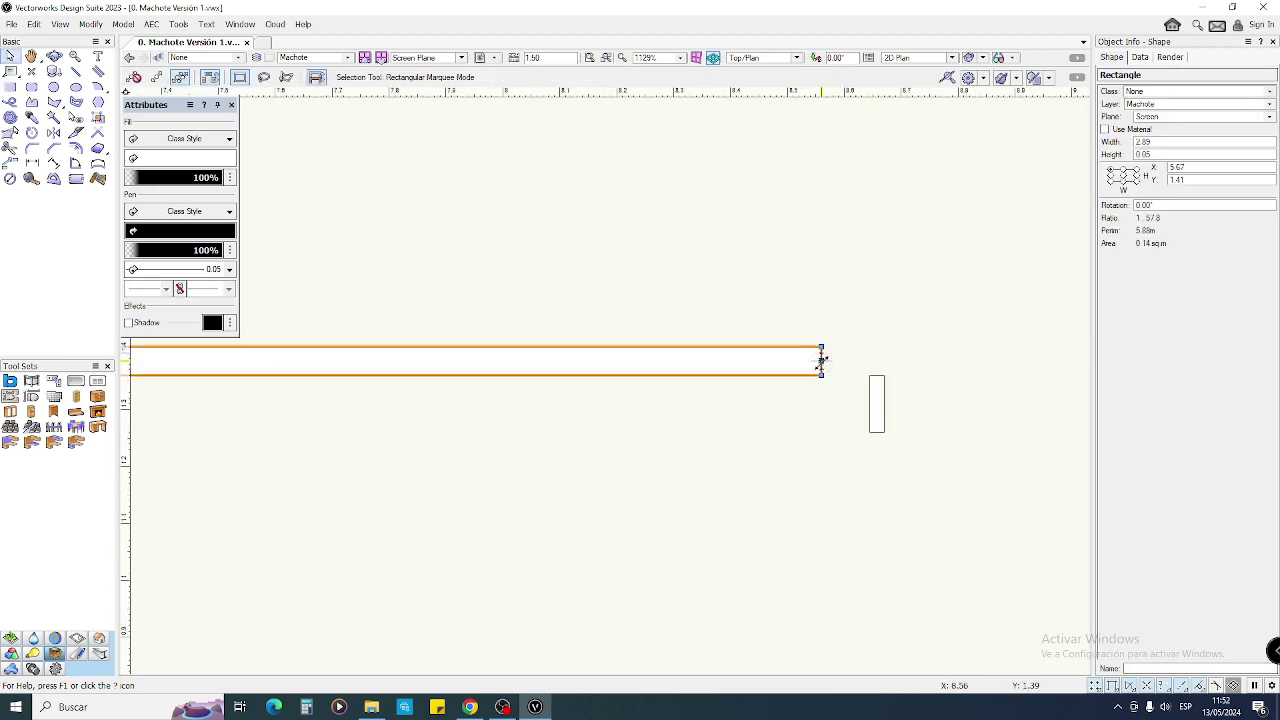
{"action": "left_click_drag", "start_coordinate": [821, 360], "coordinate": [869, 375]}
{"action": "scroll", "coordinate": [905, 395], "scroll_direction": "down", "scroll_amount": 2}
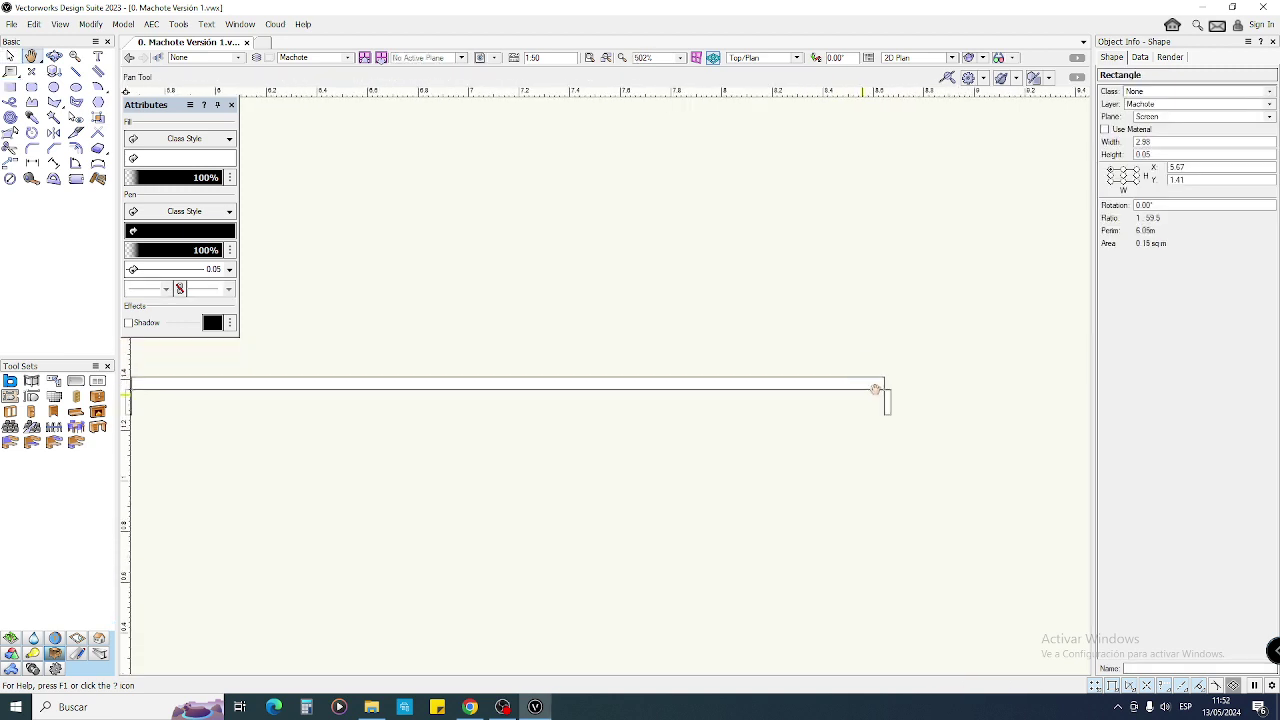
- Set the thin rectangle's reference point to its bottom centre and open its height for editing
{"action": "left_click", "coordinate": [1123, 186]}
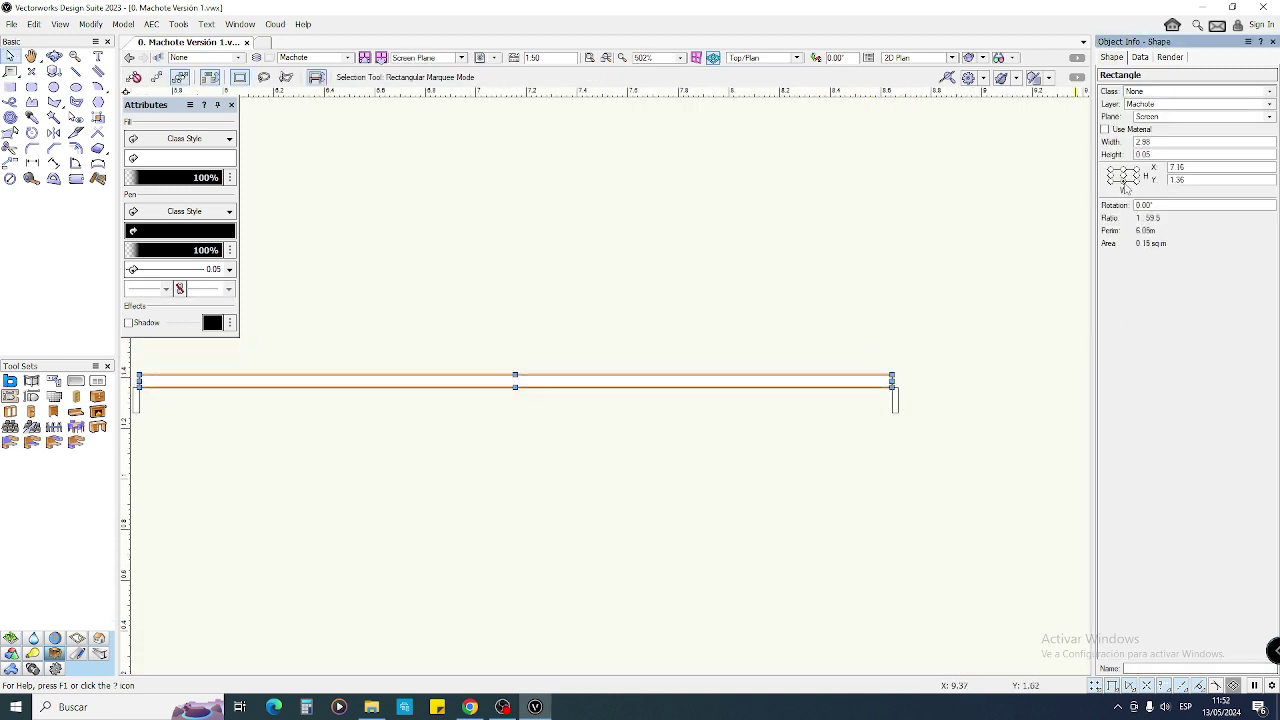
{"action": "left_click", "coordinate": [1172, 155]}
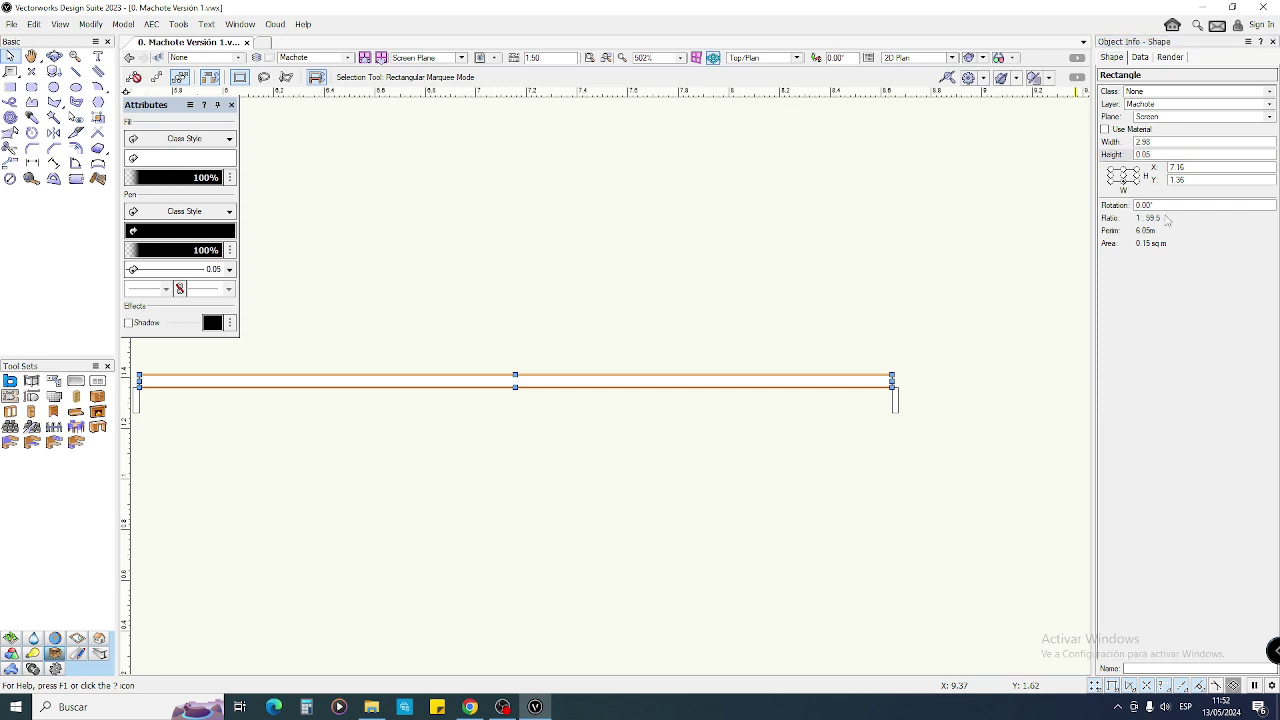
{"action": "left_click", "coordinate": [992, 343]}
- Compare the LOCAL No. 1 shopfront door in the floor plan with the new jambs and thin rectangle
{"action": "scroll", "coordinate": [993, 343], "scroll_direction": "down", "scroll_amount": 6}
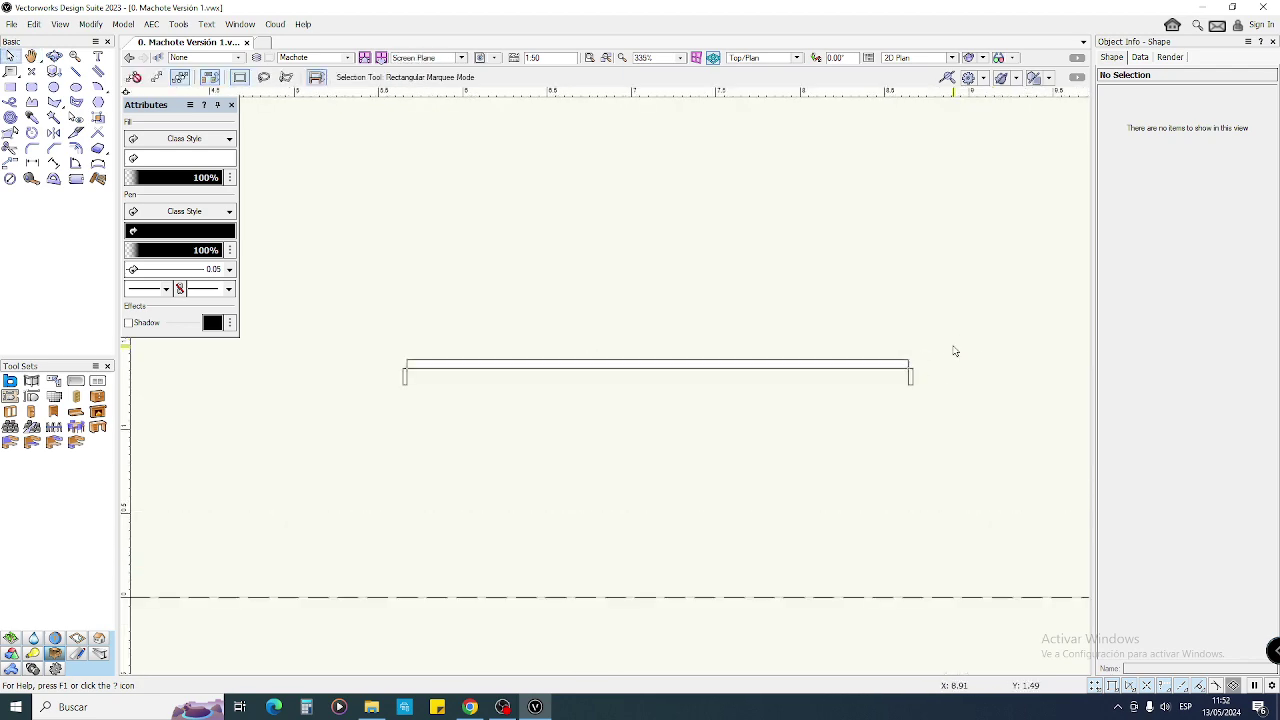
{"action": "scroll", "coordinate": [846, 420], "scroll_direction": "up", "scroll_amount": 3}
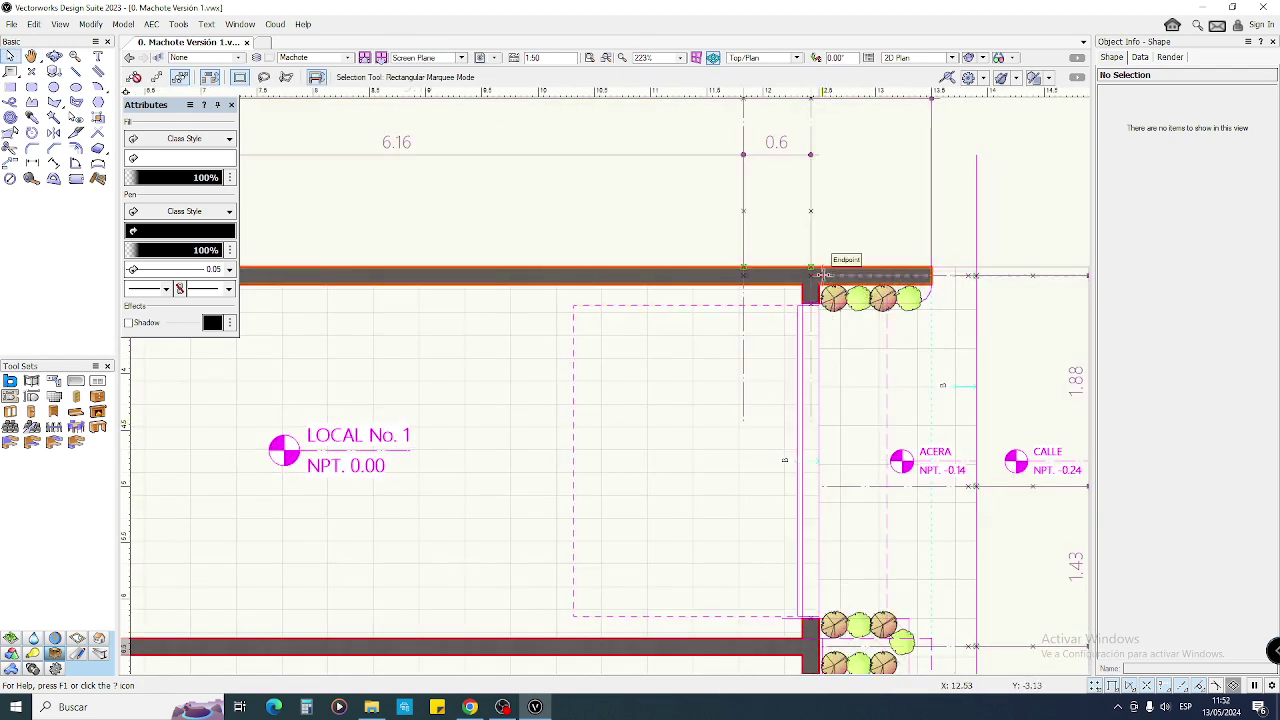
{"action": "scroll", "coordinate": [777, 255], "scroll_direction": "down", "scroll_amount": 2}
{"action": "middle_click_drag", "start_coordinate": [729, 311], "coordinate": [792, 391]}
{"action": "middle_click_drag", "start_coordinate": [871, 525], "coordinate": [795, 267]}
{"action": "middle_click_drag", "start_coordinate": [647, 233], "coordinate": [764, 539]}
{"action": "key", "text": "x"}
{"action": "scroll", "coordinate": [638, 350], "scroll_direction": "up", "scroll_amount": 3}
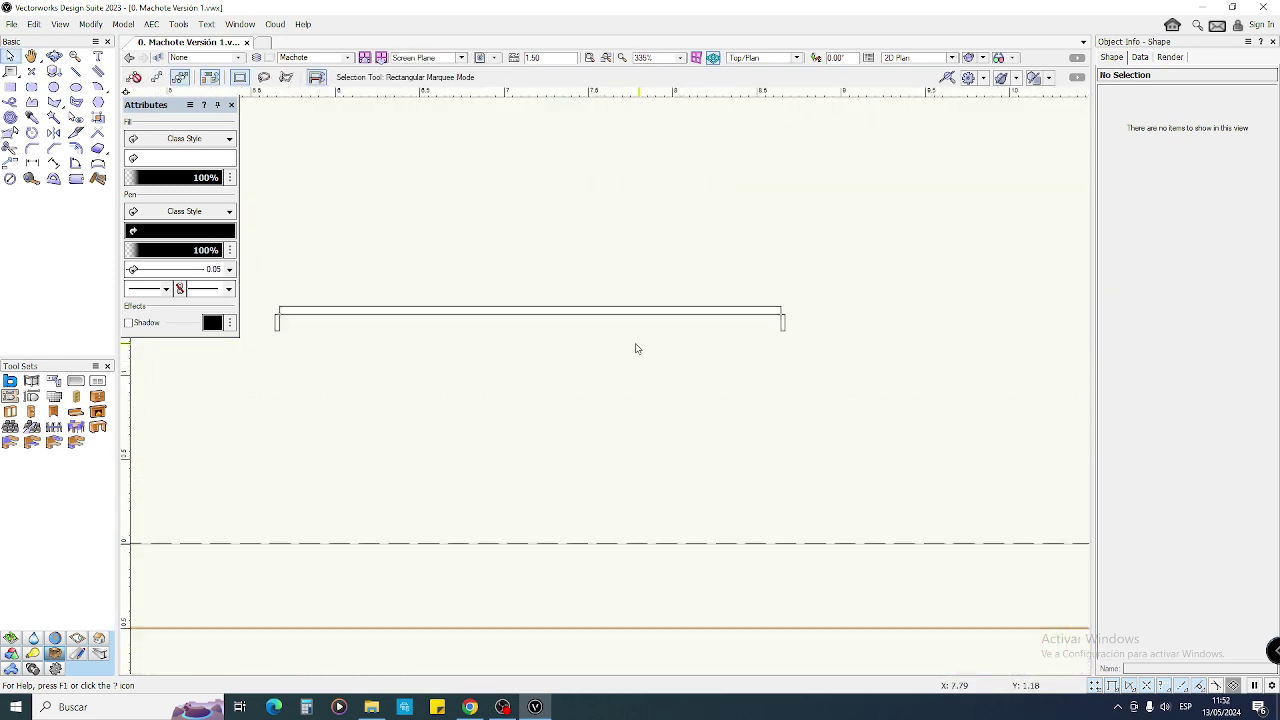
{"action": "left_click", "coordinate": [562, 338]}
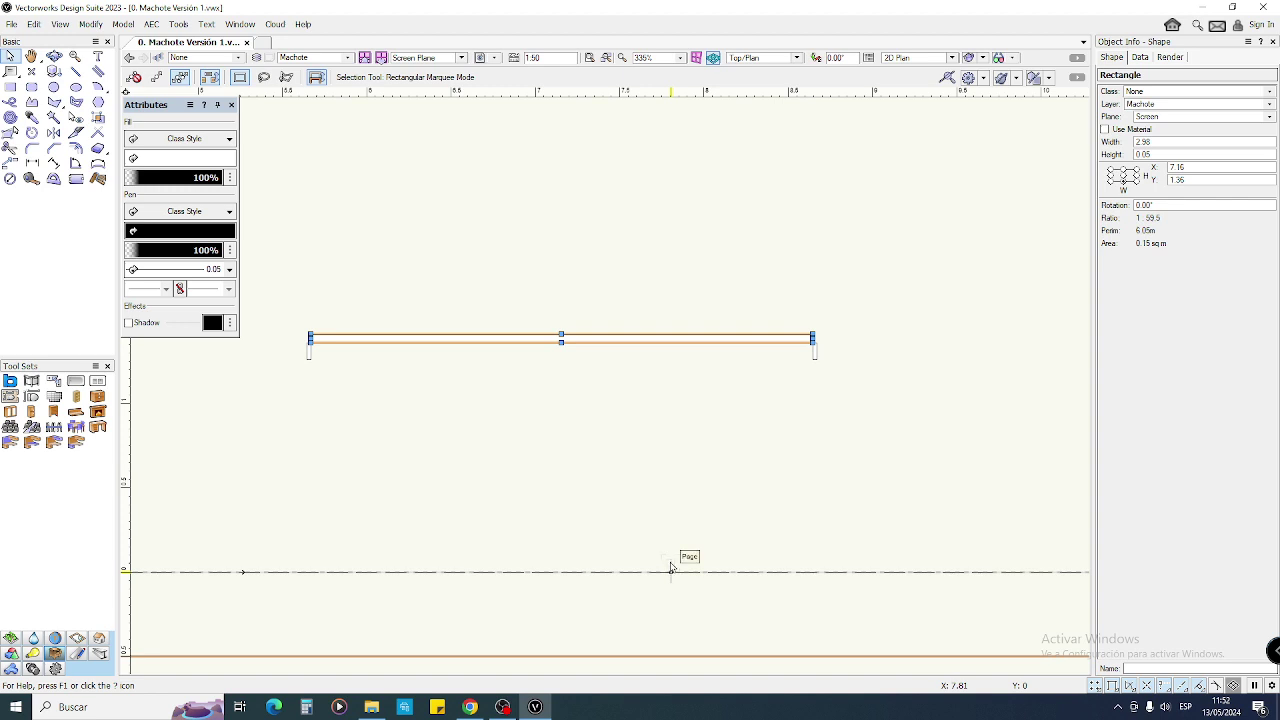
{"action": "left_click", "coordinate": [659, 493]}
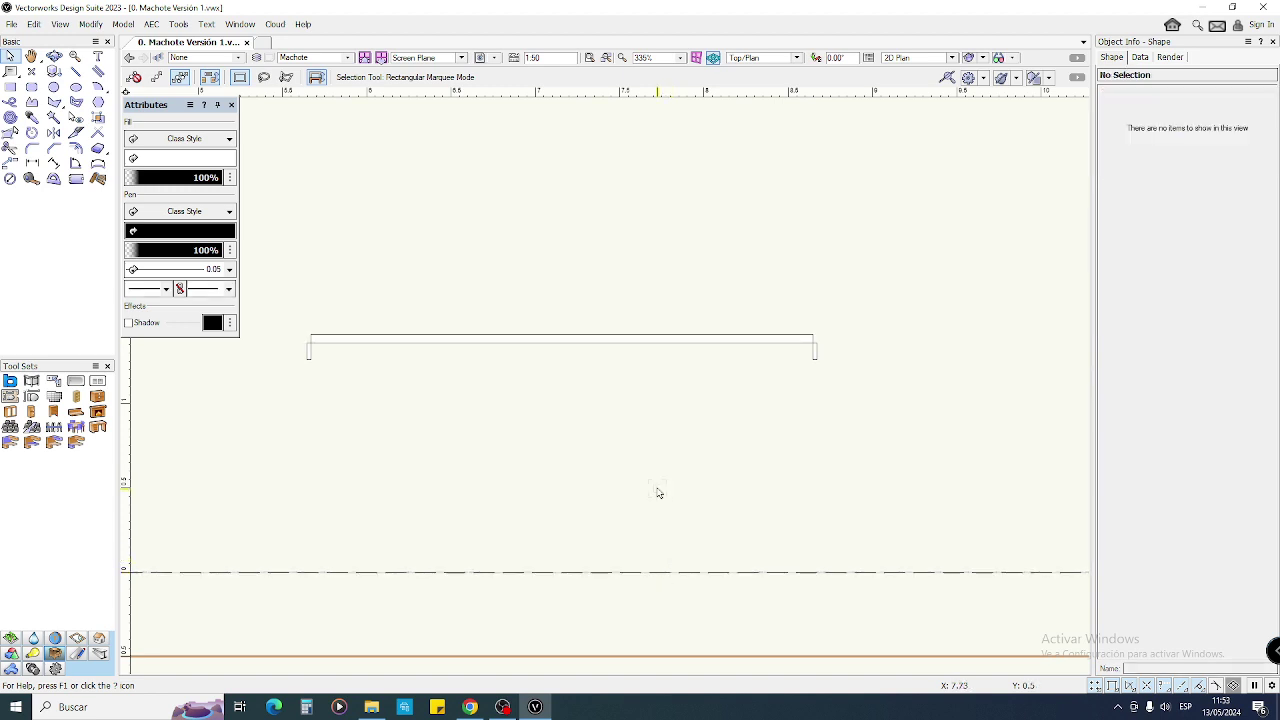
- Draw a vertical line upward from the thin rectangle's upper-left corner and set its length to 0.3 m
{"action": "middle_click_drag", "start_coordinate": [648, 488], "coordinate": [670, 533]}
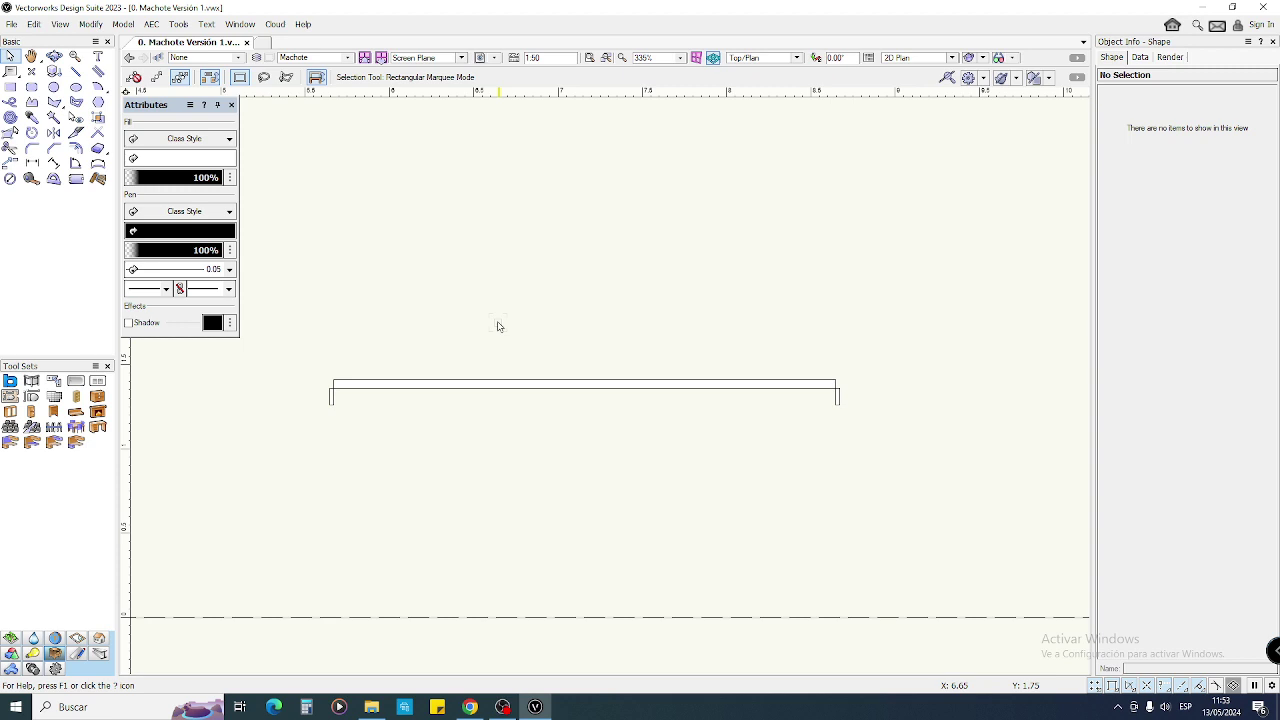
{"action": "key", "text": "2"}
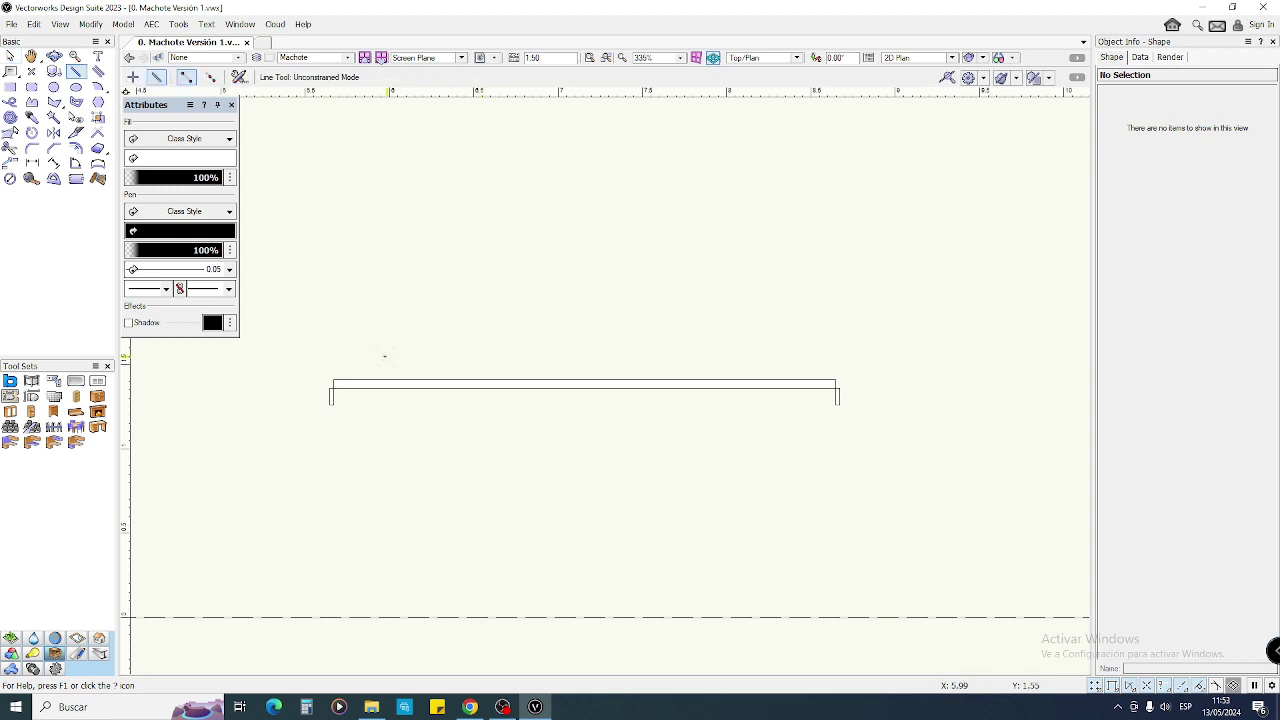
{"action": "left_click", "coordinate": [334, 378]}
{"action": "left_click", "coordinate": [333, 343]}
{"action": "key", "text": "x"}
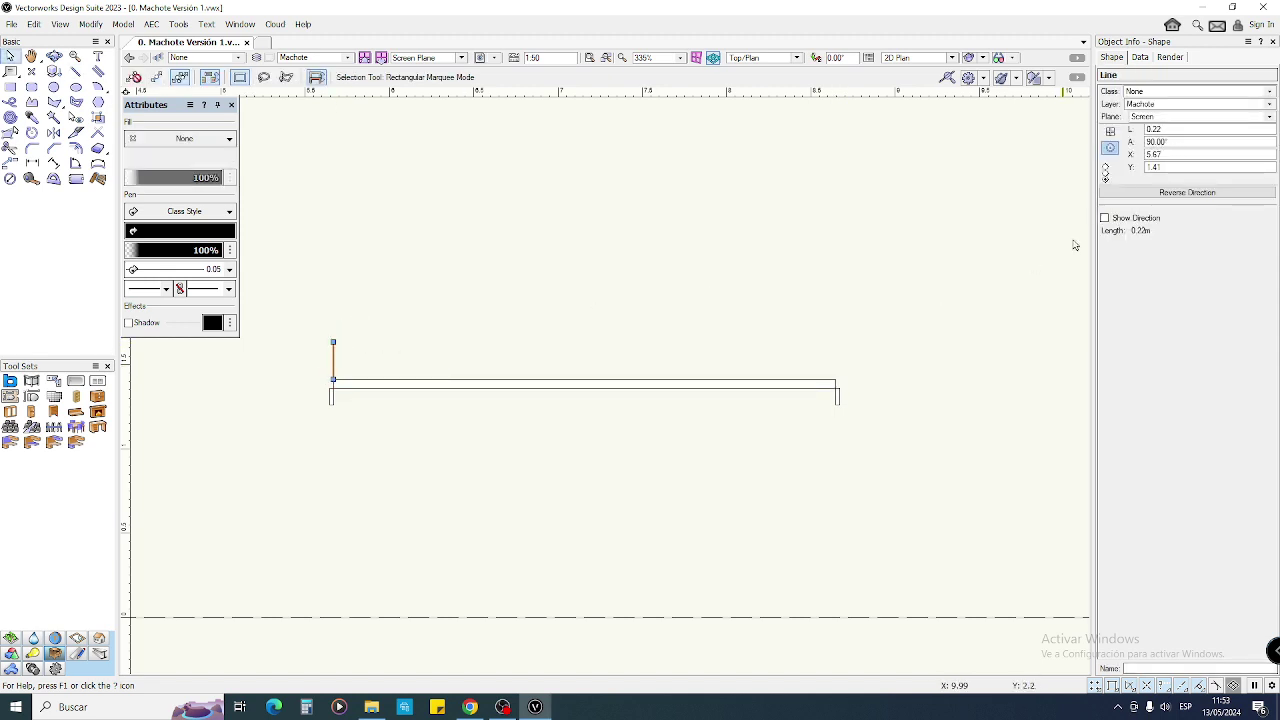
{"action": "left_click", "coordinate": [1128, 130]}
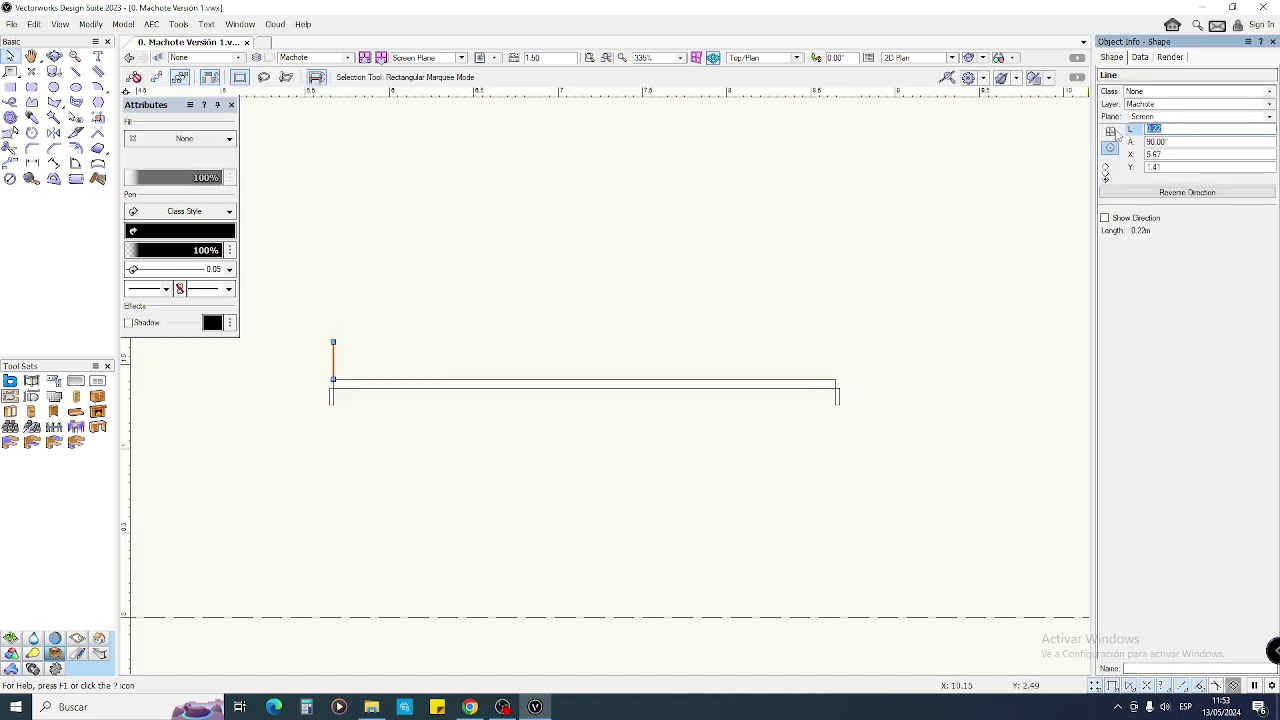
{"action": "type", "text": ".3"}
{"action": "key", "text": "Return"}
{"action": "left_click", "coordinate": [400, 357]}
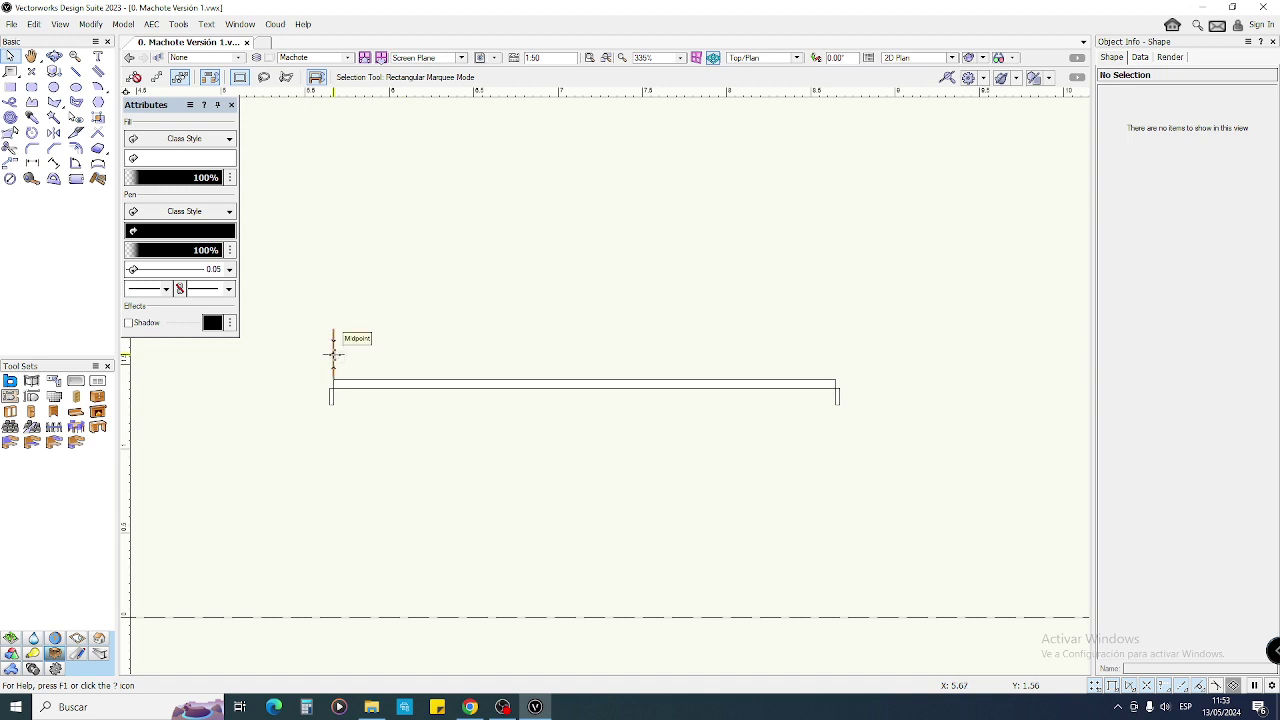
- Copy the 0.3 m line to the thin rectangle's upper-right corner and join both line tops with a horizontal line
{"action": "left_click_drag", "start_coordinate": [500, 321], "coordinate": [835, 380], "text": "ctrl"}
{"action": "left_click", "coordinate": [891, 334]}
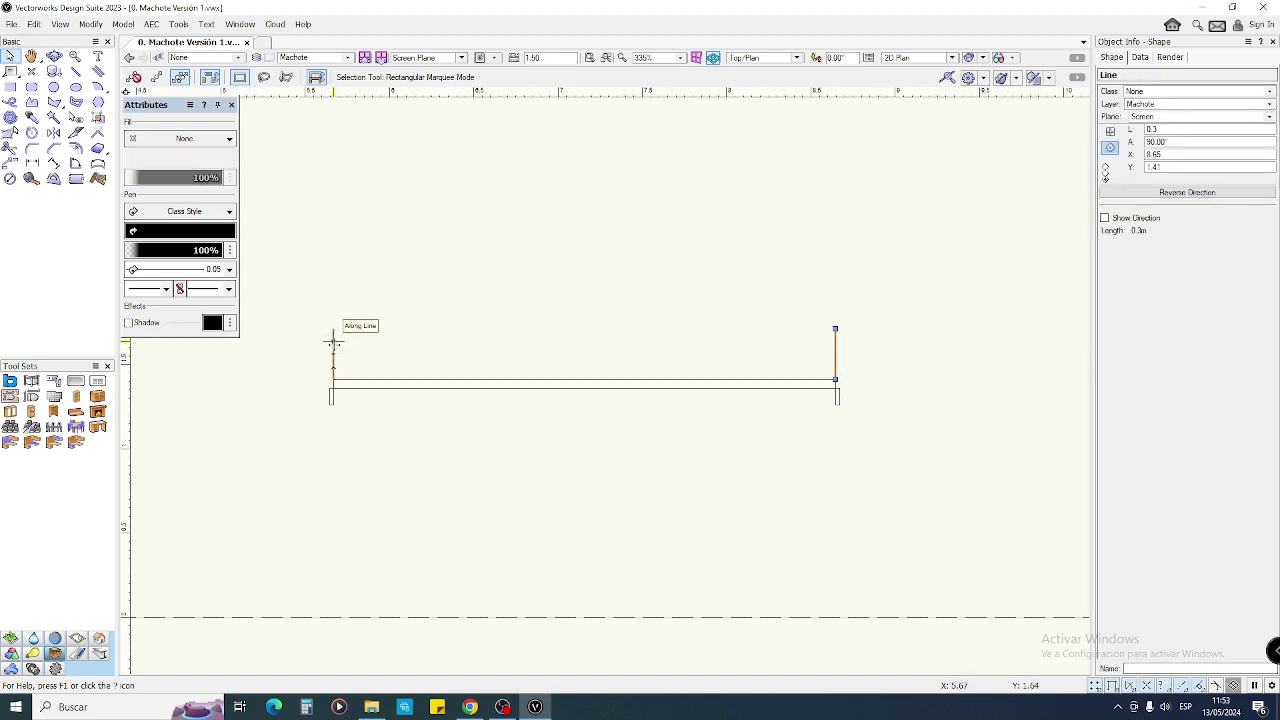
{"action": "left_click_drag", "start_coordinate": [334, 379], "coordinate": [835, 328]}
{"action": "left_click", "coordinate": [868, 334]}
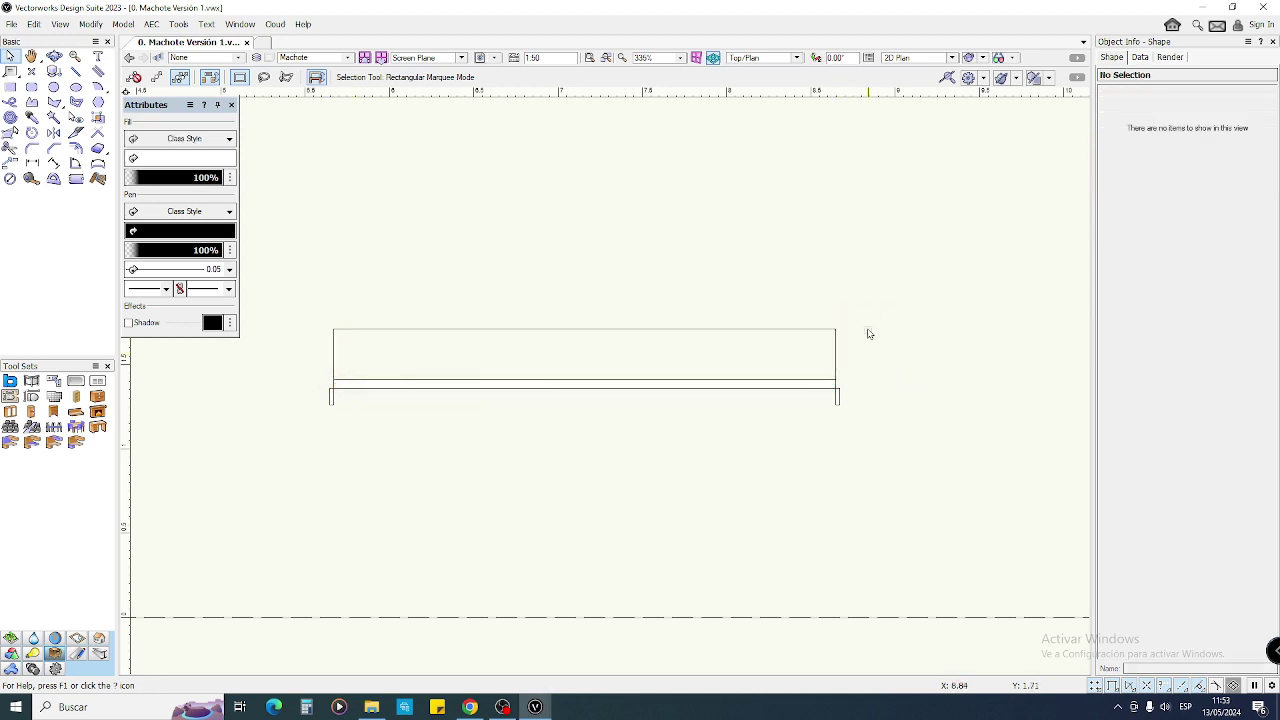
- Change the pen style of the two vertical lines and the horizontal line above the panel to a dashed line type
{"action": "left_click", "coordinate": [333, 345]}
{"action": "left_click", "coordinate": [367, 329], "text": "shift"}
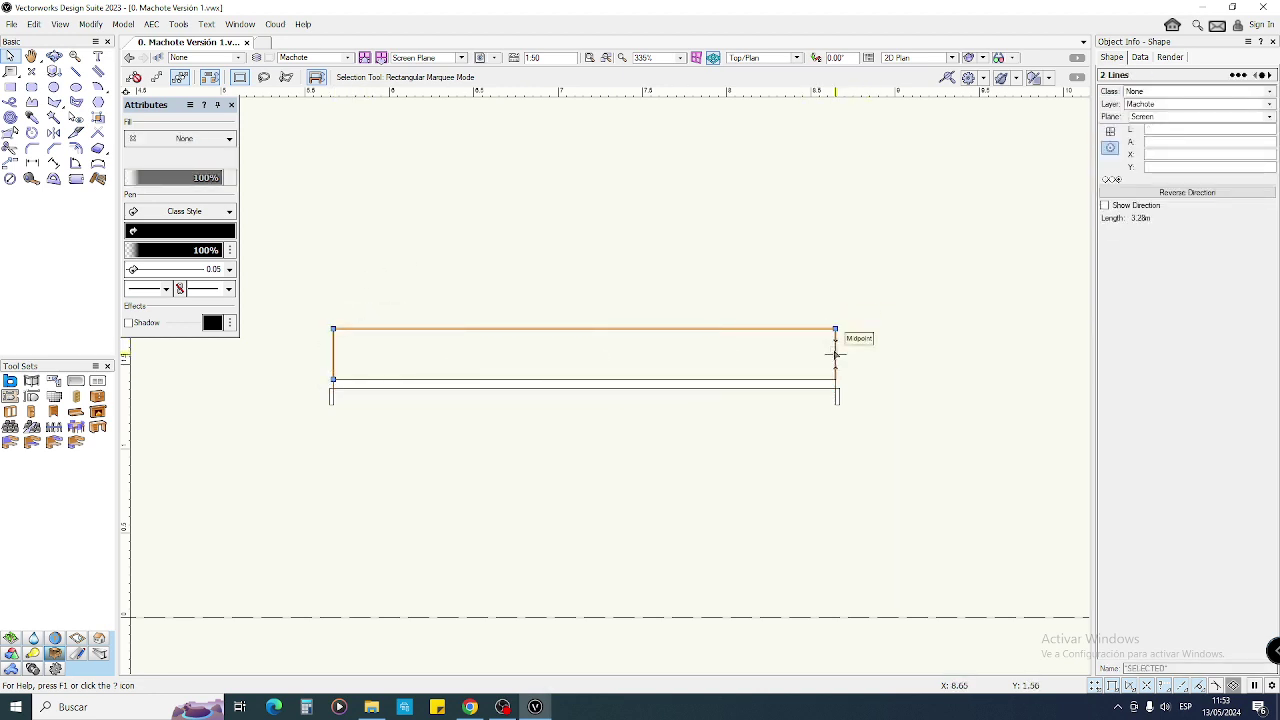
{"action": "left_click", "coordinate": [200, 211]}
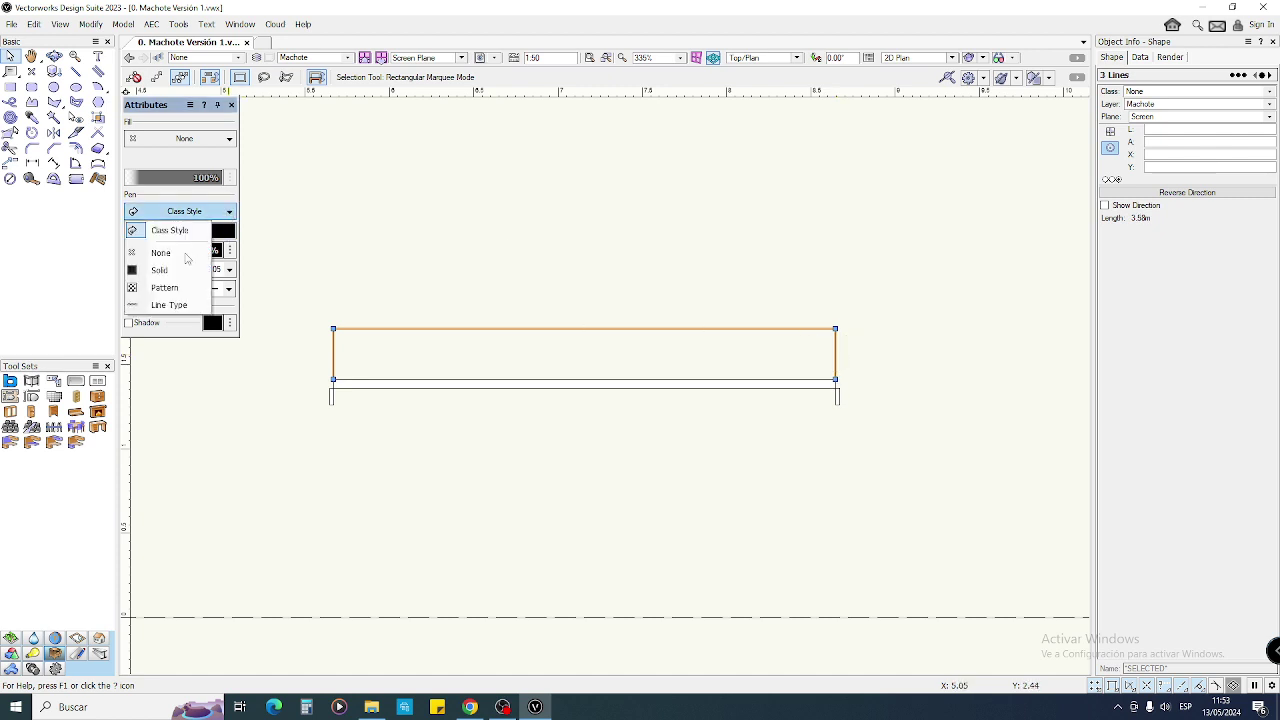
{"action": "left_click", "coordinate": [165, 302]}
{"action": "left_click", "coordinate": [478, 288]}
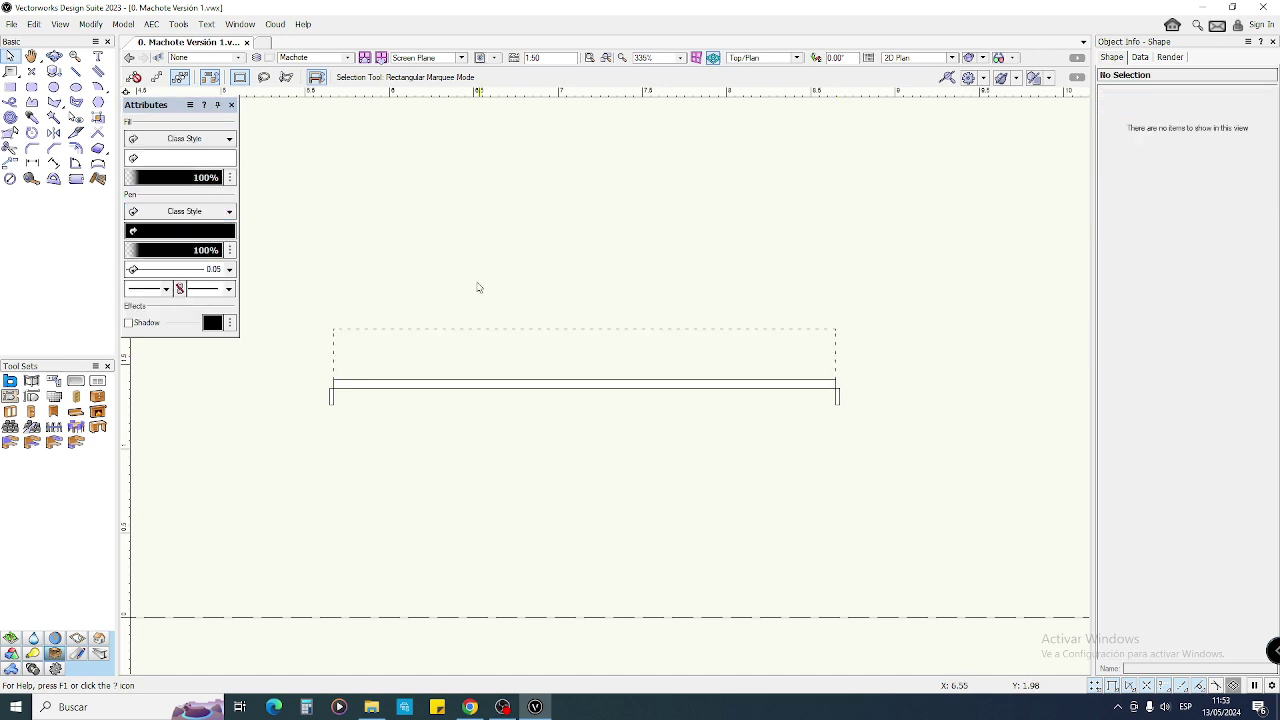
{"action": "left_click", "coordinate": [333, 355]}
{"action": "left_click", "coordinate": [398, 329]}
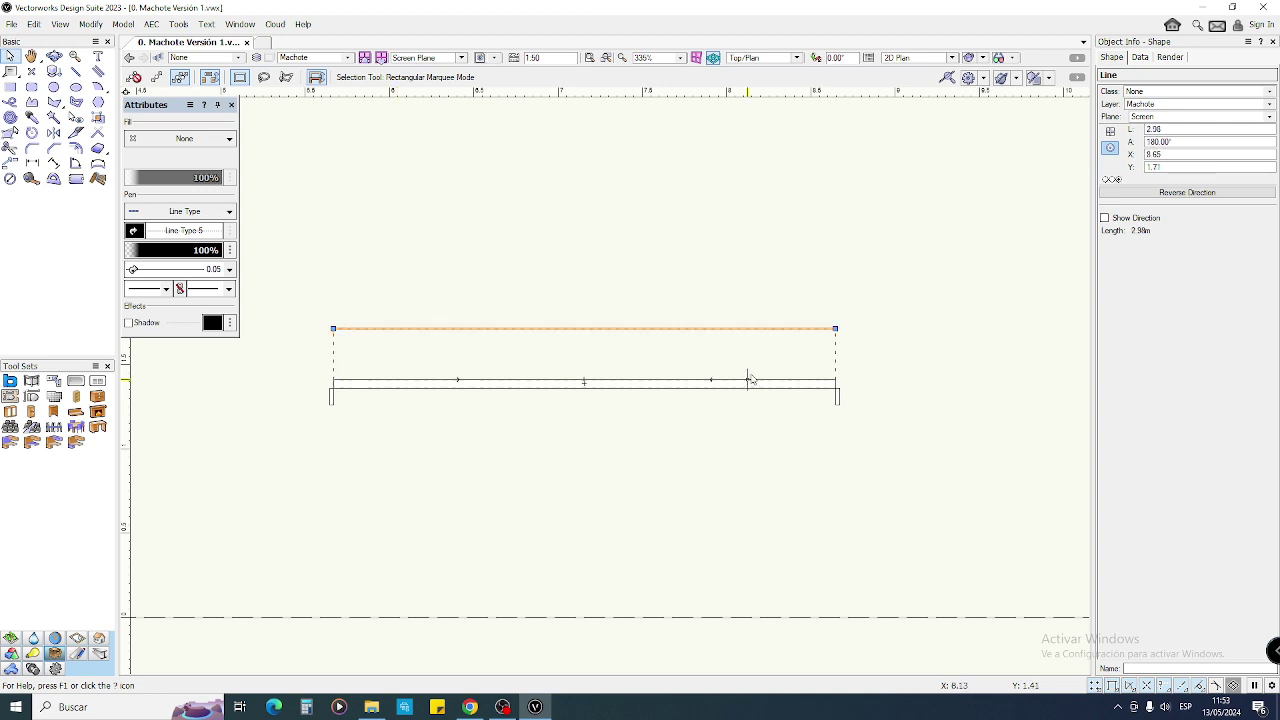
{"action": "left_click", "coordinate": [798, 280]}
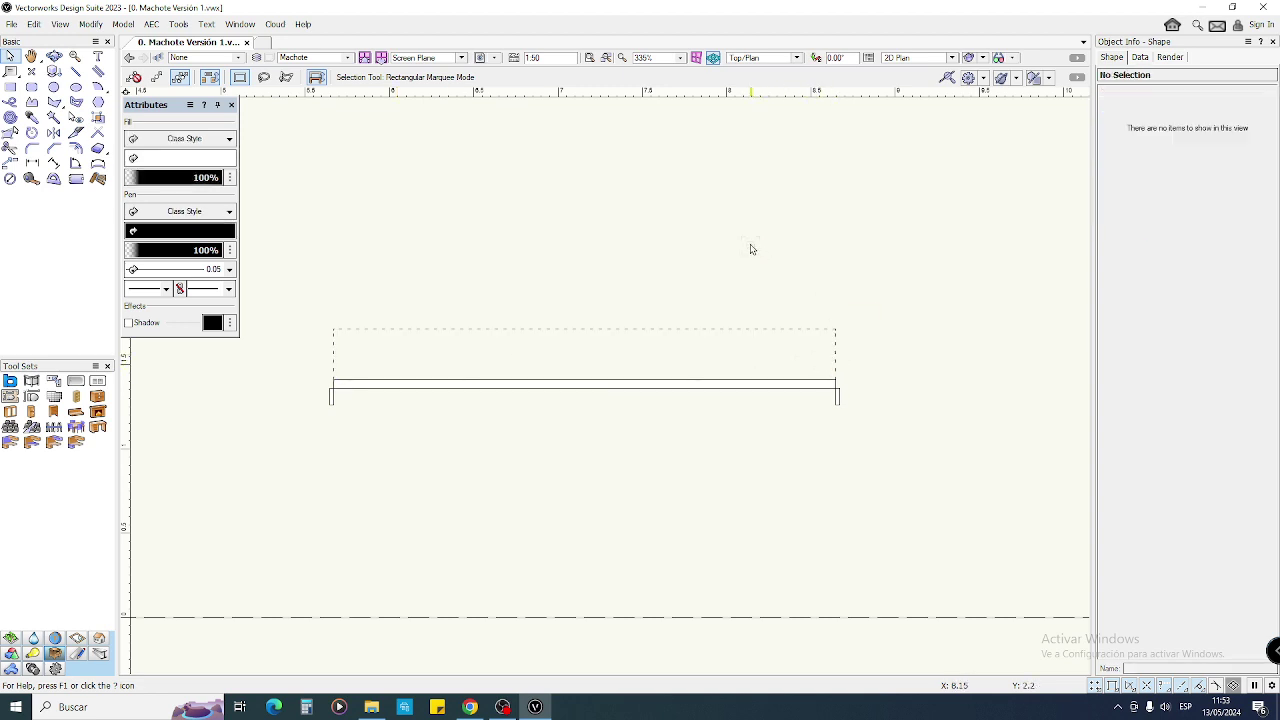
- Delete the complete practice shopfront door, including its jambs, thin panel and dashed lines
{"action": "left_click_drag", "start_coordinate": [303, 290], "coordinate": [900, 460]}
{"action": "left_click", "coordinate": [647, 440]}
{"action": "left_click_drag", "start_coordinate": [300, 290], "coordinate": [912, 460]}
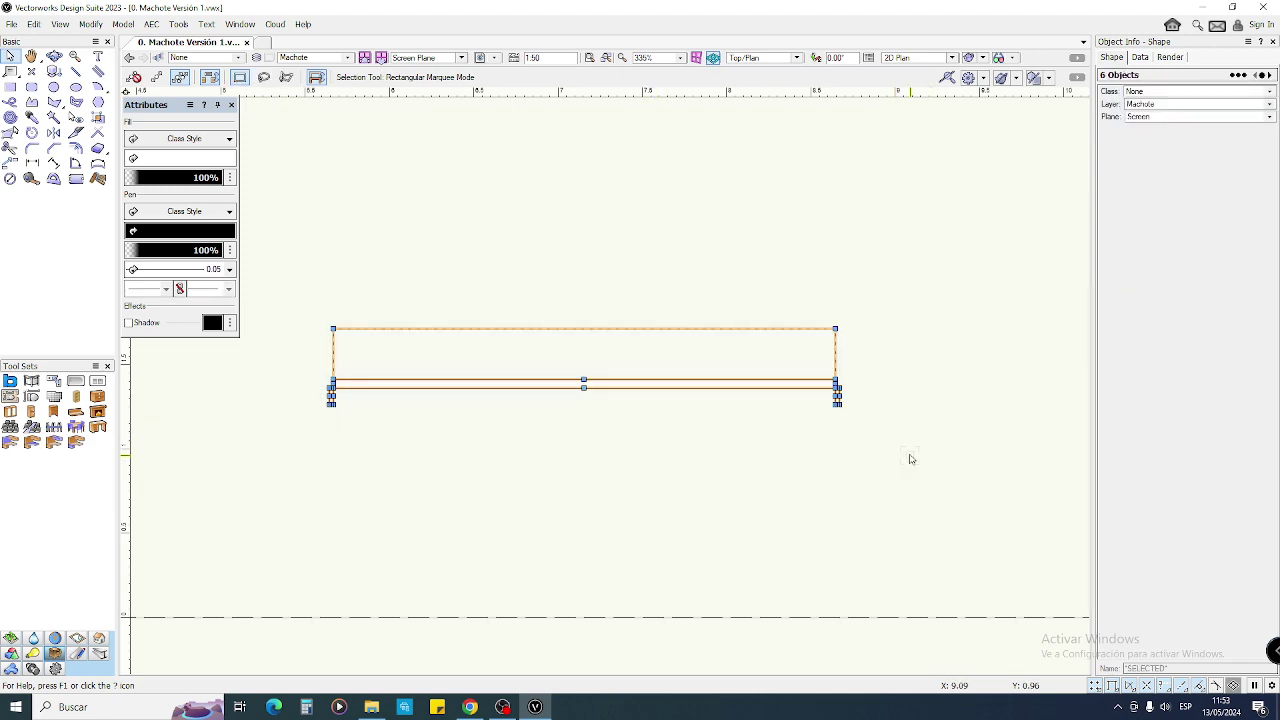
{"action": "key", "text": "Delete"}
- Examine the toilet and washbasin symbols in BAÑO L. 1 on the floor plan
{"action": "middle_click_drag", "start_coordinate": [874, 440], "coordinate": [749, 226]}
{"action": "scroll", "coordinate": [749, 226], "scroll_direction": "down", "scroll_amount": 3}
{"action": "middle_click_drag", "start_coordinate": [754, 471], "coordinate": [694, 286]}
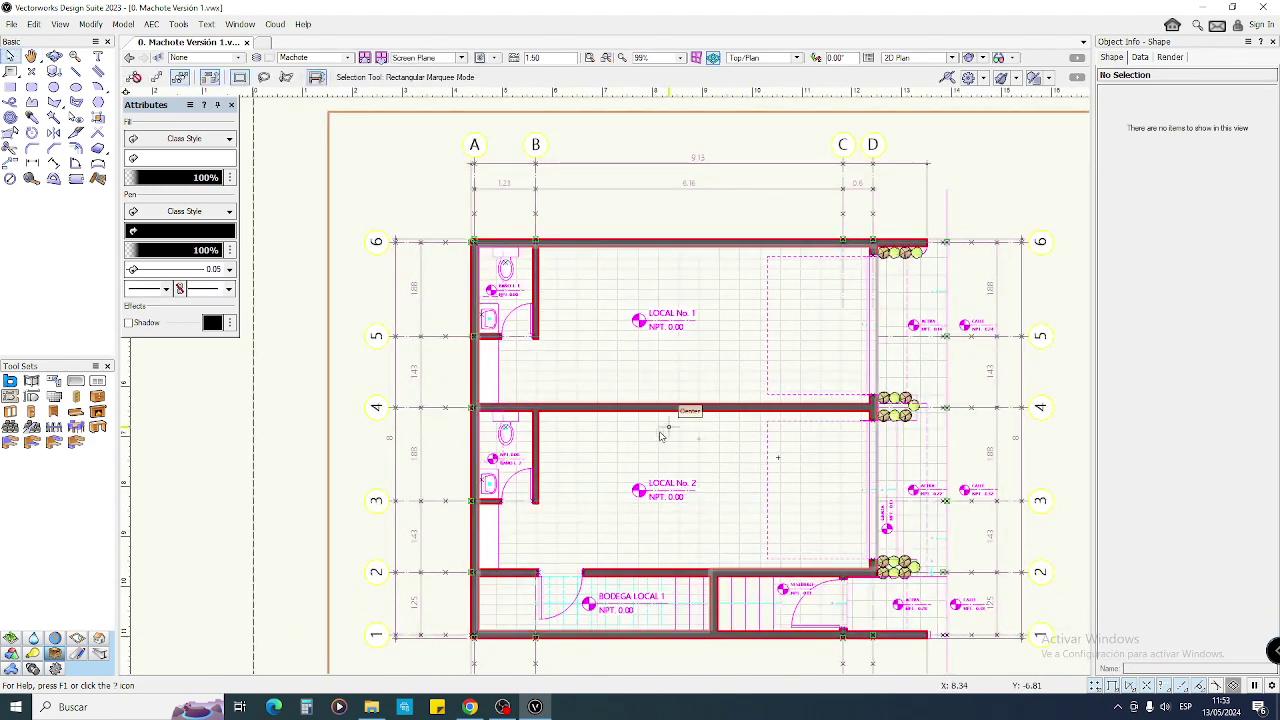
{"action": "middle_click_drag", "start_coordinate": [660, 432], "coordinate": [655, 358]}
{"action": "scroll", "coordinate": [499, 161], "scroll_direction": "up", "scroll_amount": 1}
{"action": "middle_click_drag", "start_coordinate": [503, 161], "coordinate": [506, 243]}
{"action": "scroll", "coordinate": [507, 242], "scroll_direction": "up", "scroll_amount": 2}
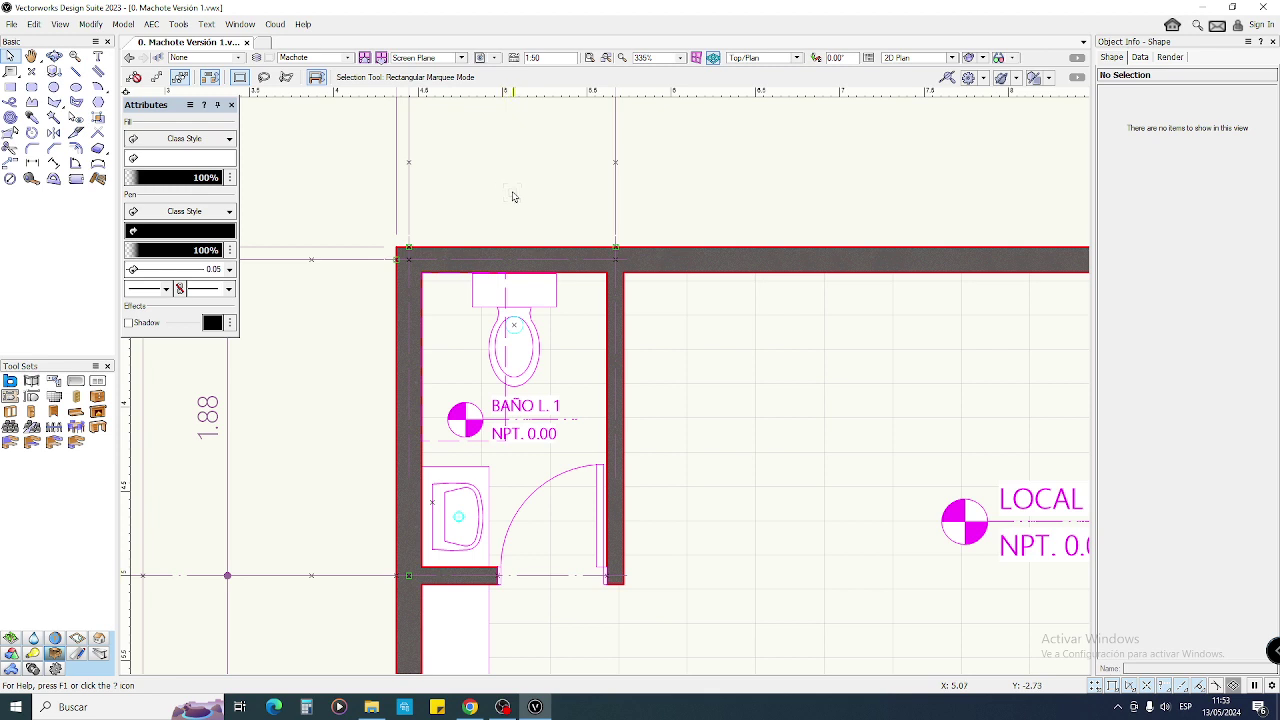
- Switch to Chrome, search Google Images for "inodoros con medidas" and open the arrevol Arquitectos plan drawing
{"action": "left_click", "coordinate": [469, 707]}
{"action": "left_click", "coordinate": [512, 13]}
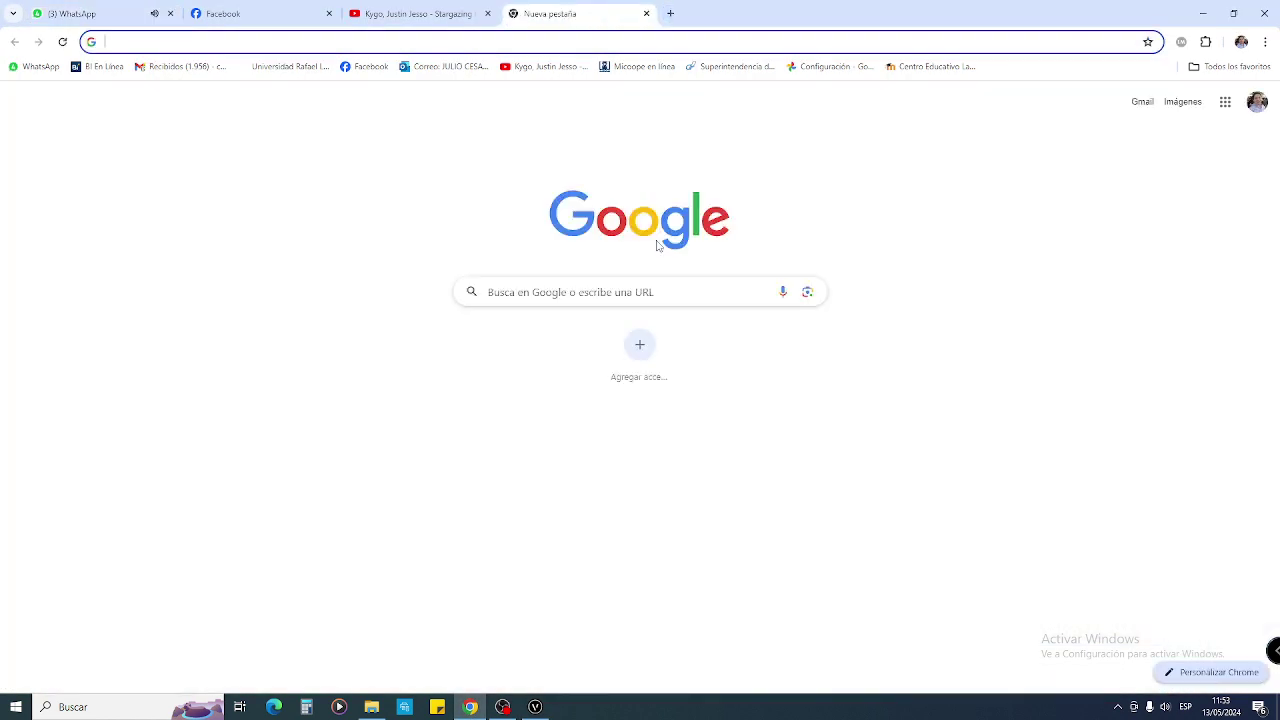
{"action": "left_click", "coordinate": [599, 291]}
{"action": "type", "text": "ino"}
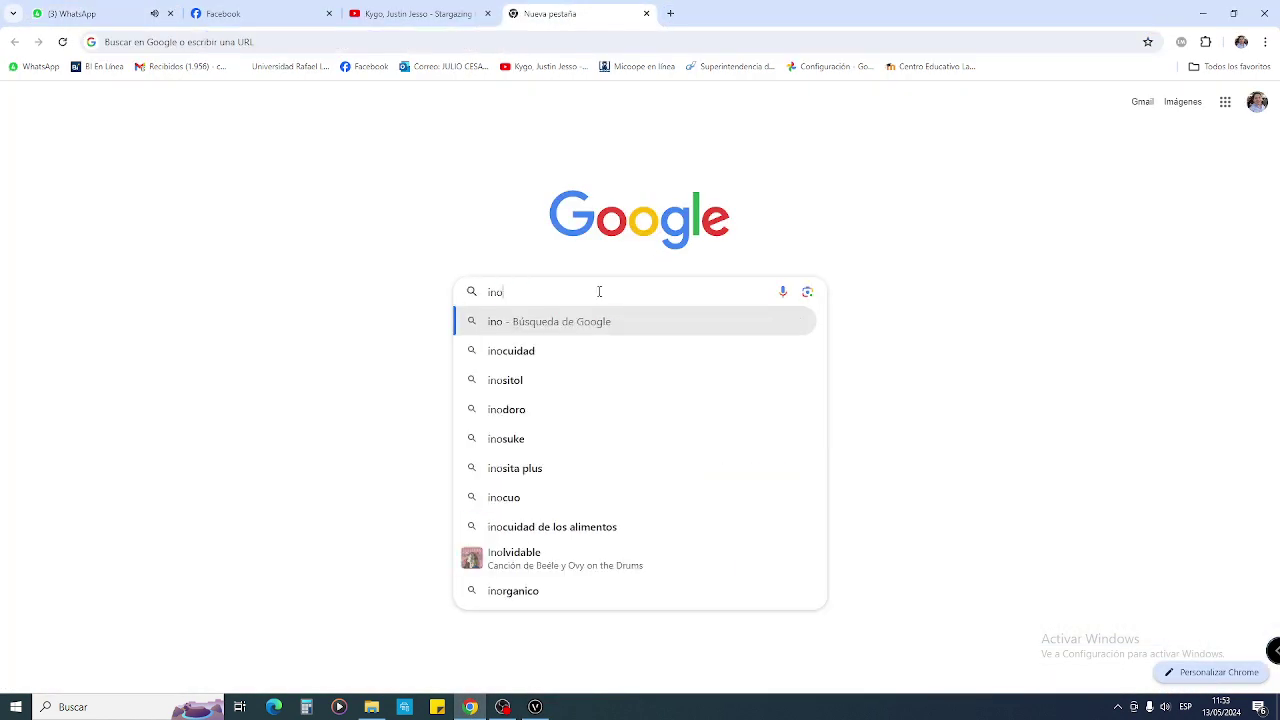
{"action": "type", "text": "doros con medidas"}
{"action": "key", "text": "Return"}
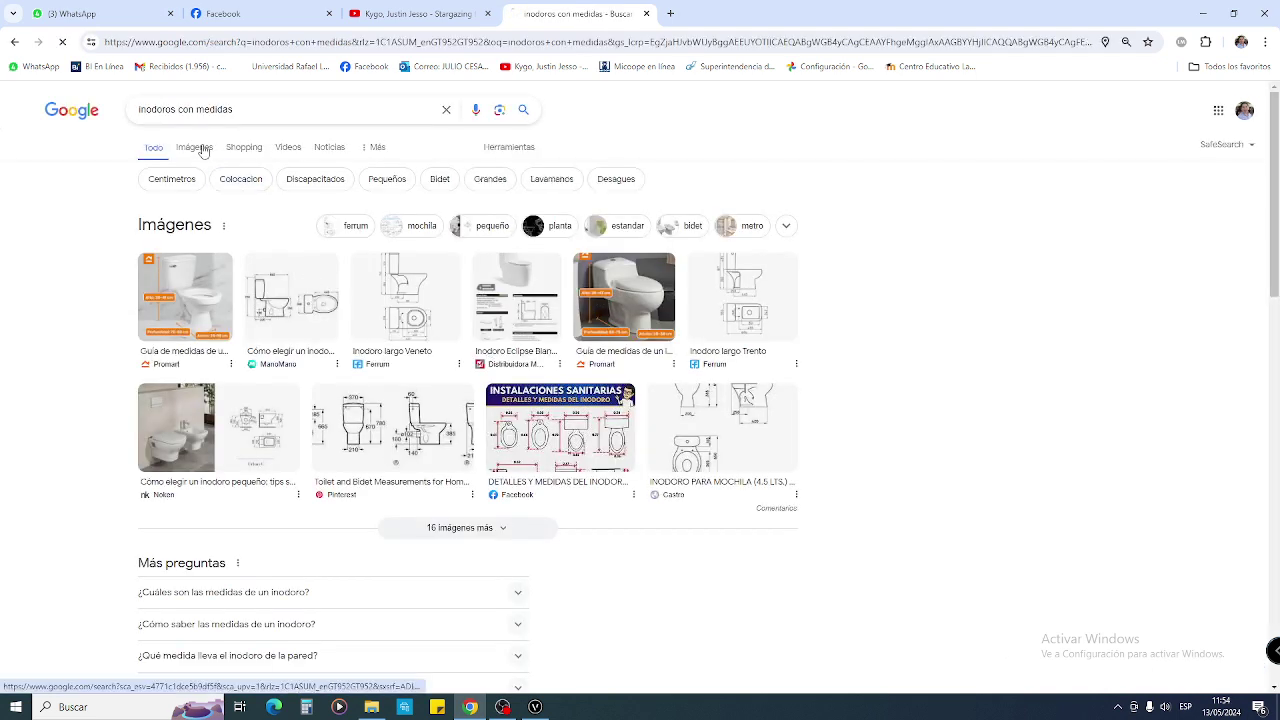
{"action": "left_click", "coordinate": [200, 148]}
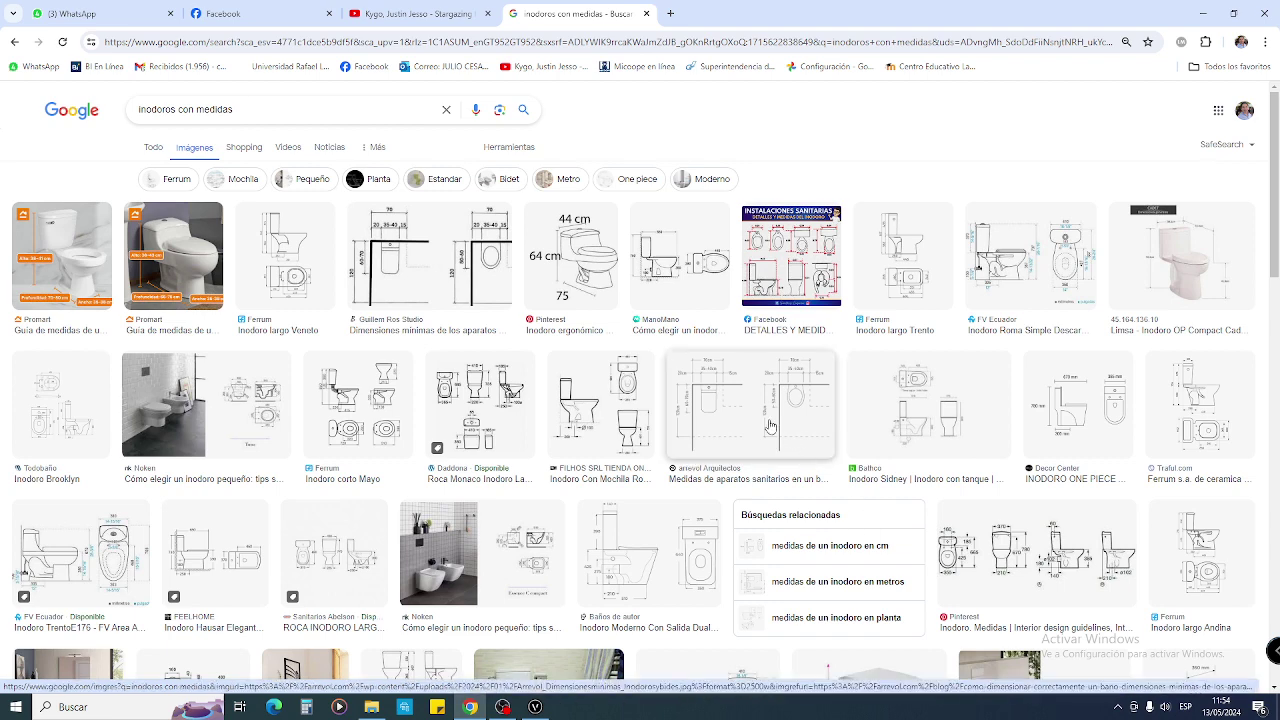
{"action": "left_click", "coordinate": [689, 462]}
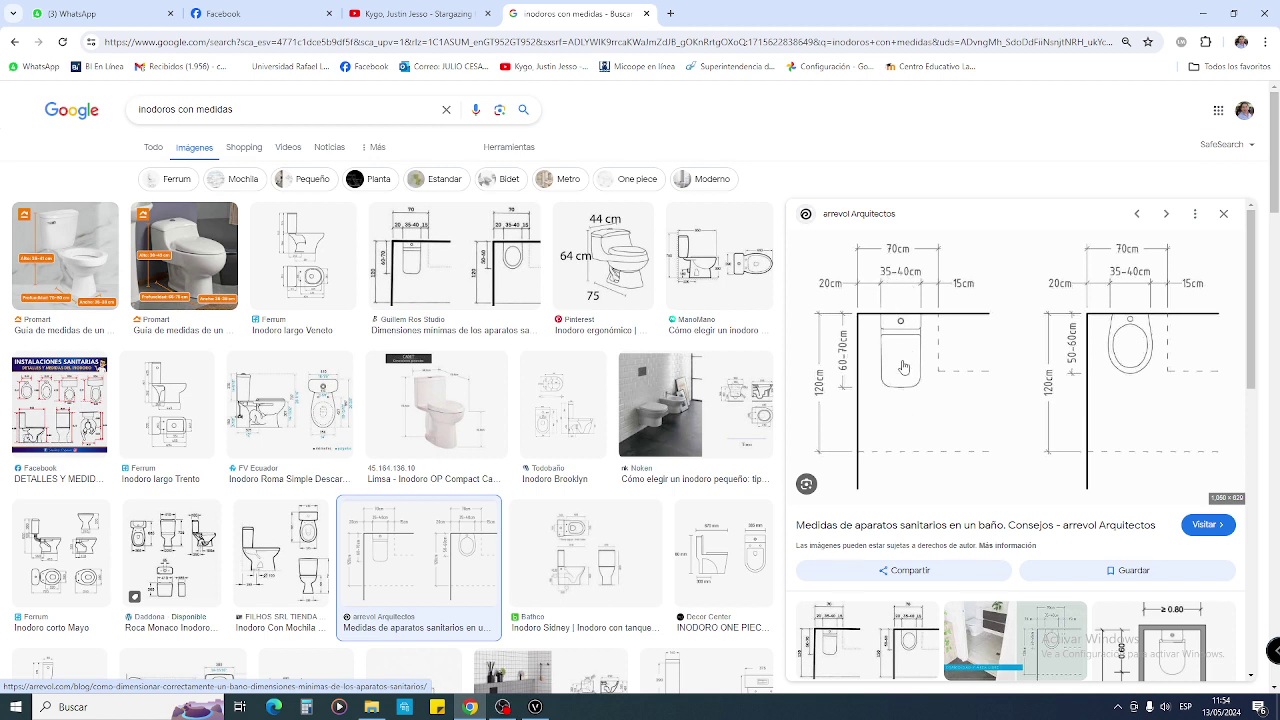
- Compare the BAÑO L. 1 toilet in Vectorworks with the dimensioned toilet drawings in the Chrome image results
{"action": "left_click", "coordinate": [535, 707]}
{"action": "left_click_drag", "start_coordinate": [462, 238], "coordinate": [584, 404]}
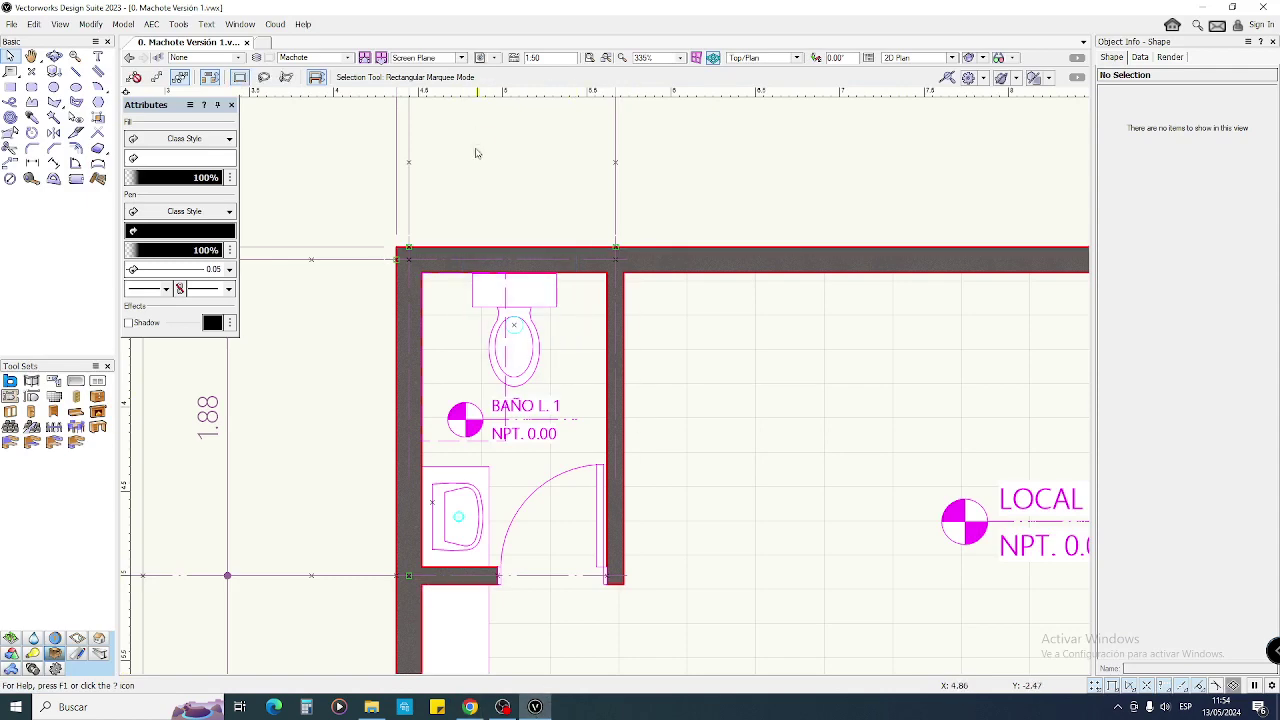
{"action": "left_click", "coordinate": [470, 707]}
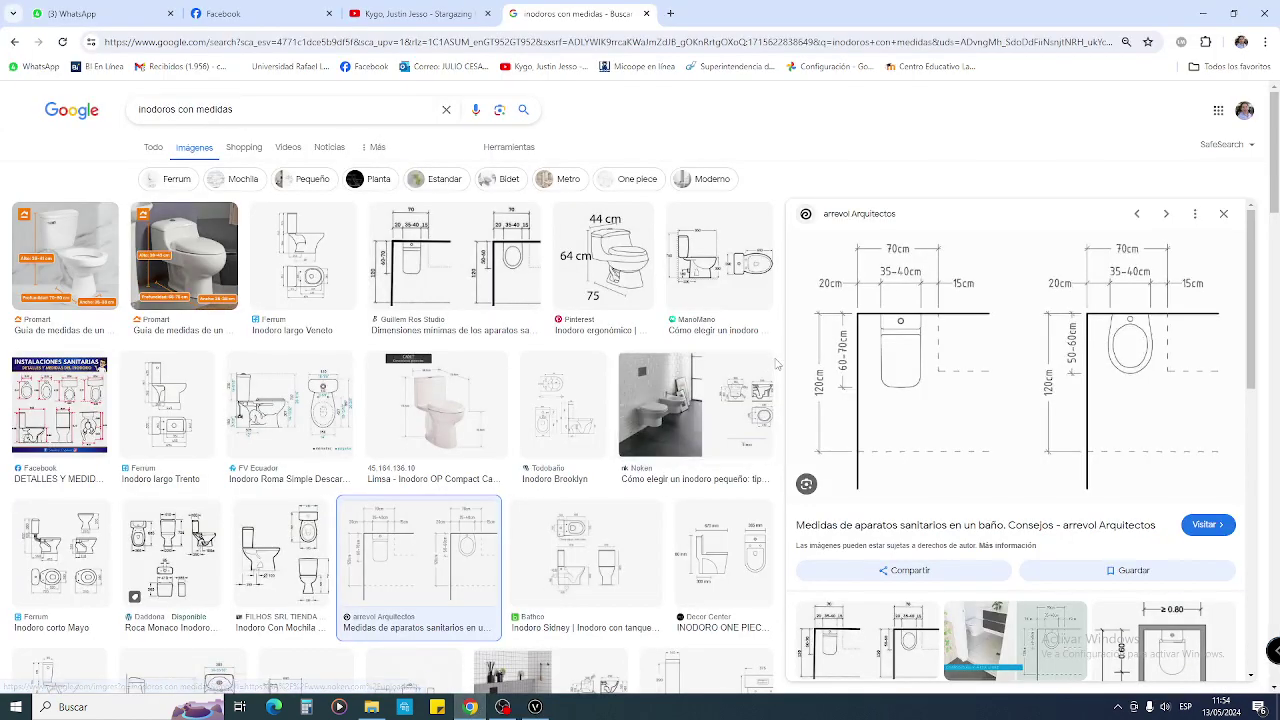
{"action": "scroll", "coordinate": [778, 365], "scroll_direction": "down", "scroll_amount": 2}
{"action": "scroll", "coordinate": [676, 408], "scroll_direction": "down", "scroll_amount": 3}
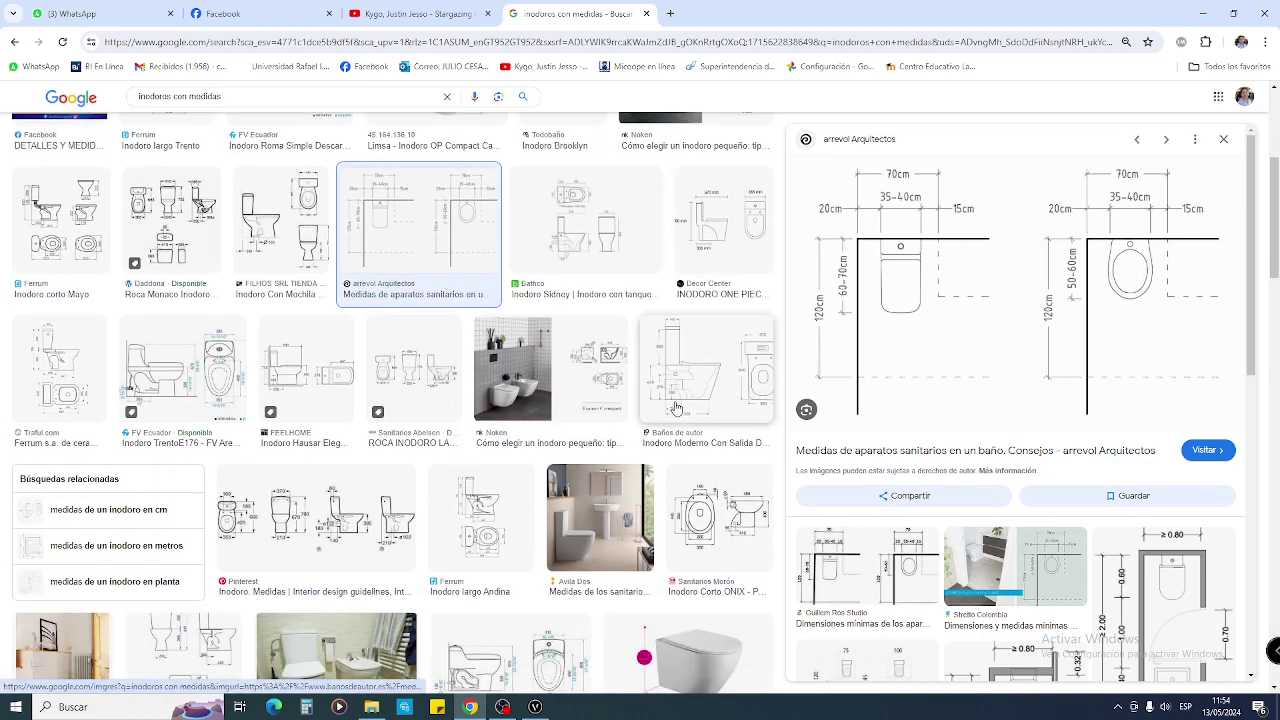
{"action": "scroll", "coordinate": [676, 408], "scroll_direction": "down", "scroll_amount": 3}
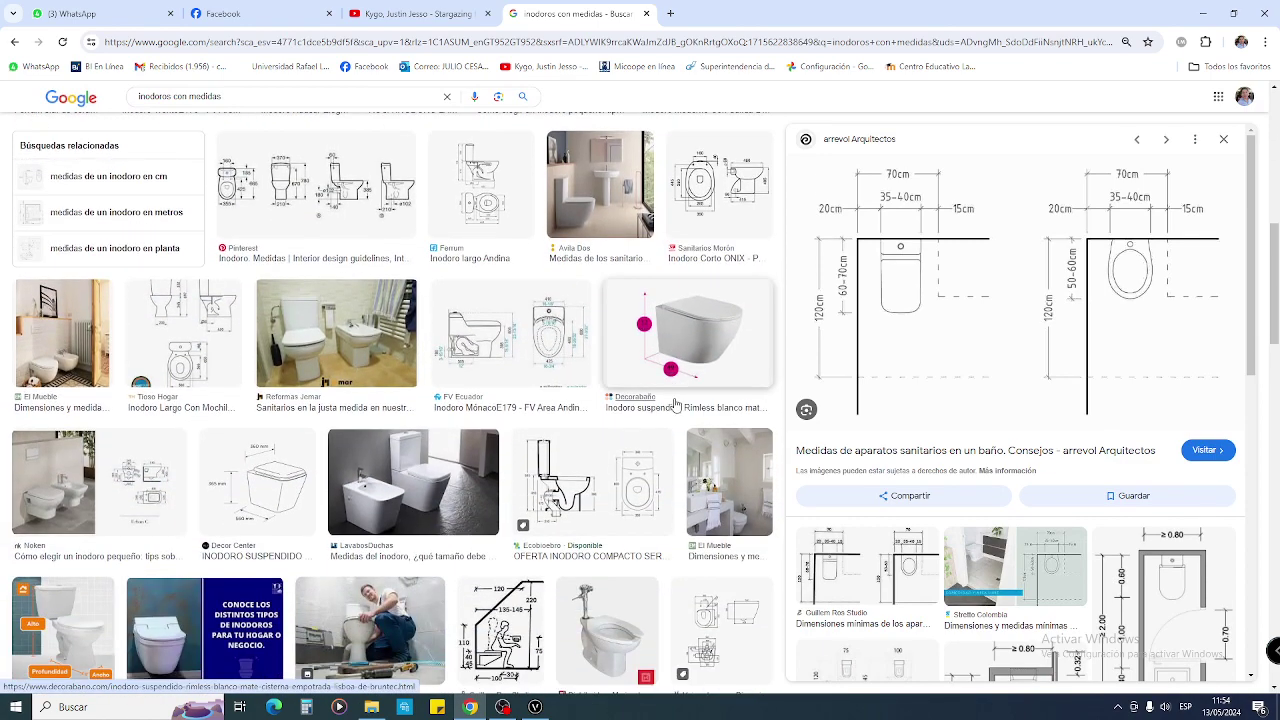
{"action": "scroll", "coordinate": [675, 404], "scroll_direction": "up", "scroll_amount": 1}
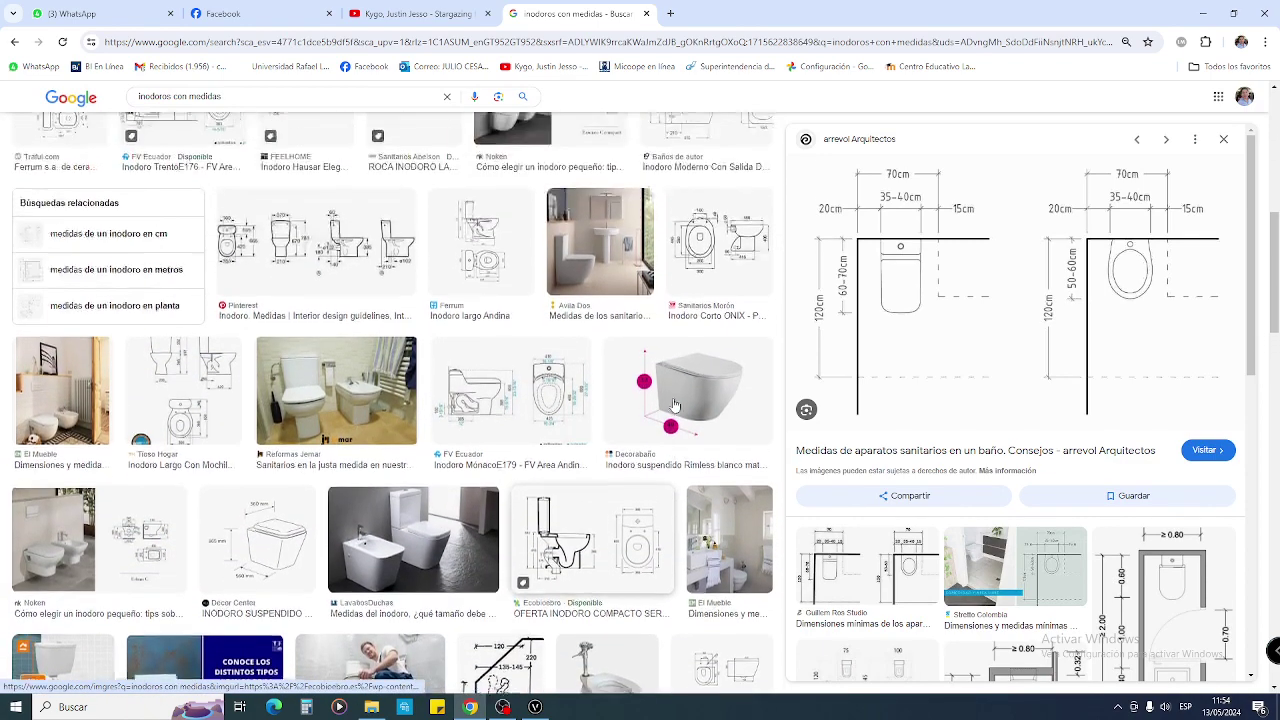
- Switch to Vectorworks and examine the BAÑO L. 1 washbasin counter and the narrow strip between axes 4 and 5
{"action": "left_click", "coordinate": [535, 707]}
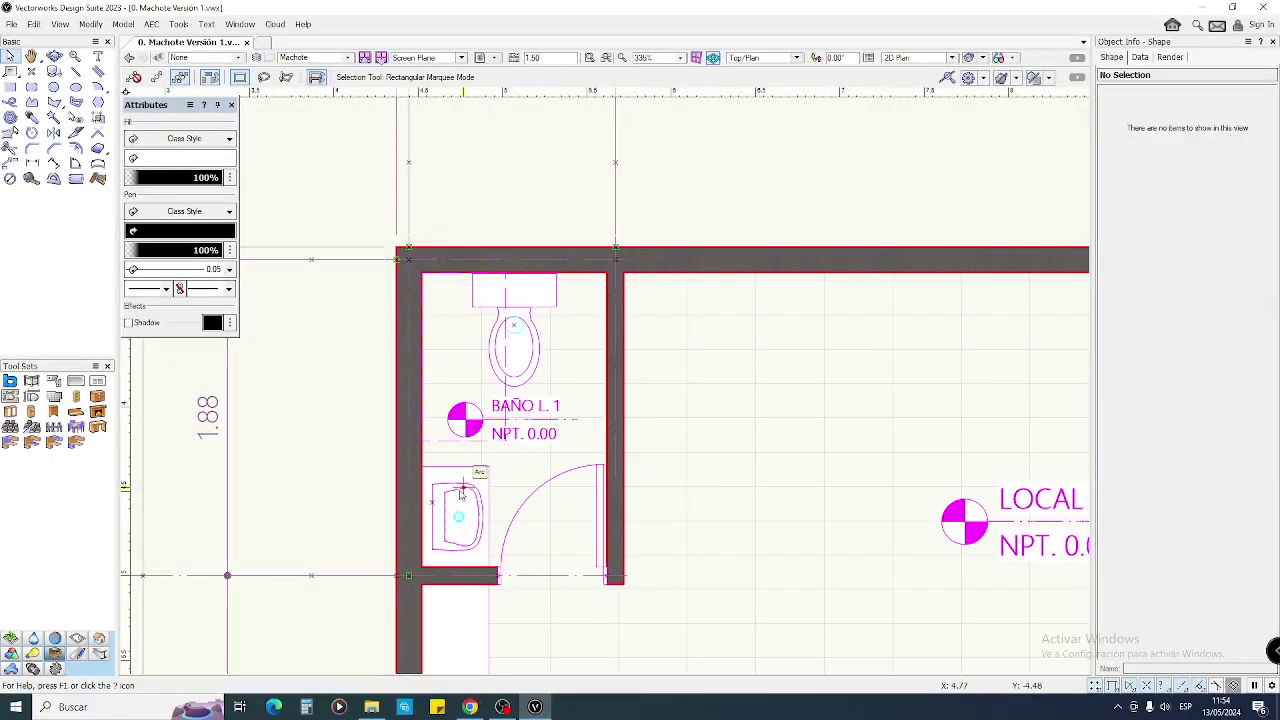
{"action": "scroll", "coordinate": [455, 510], "scroll_direction": "up", "scroll_amount": 2}
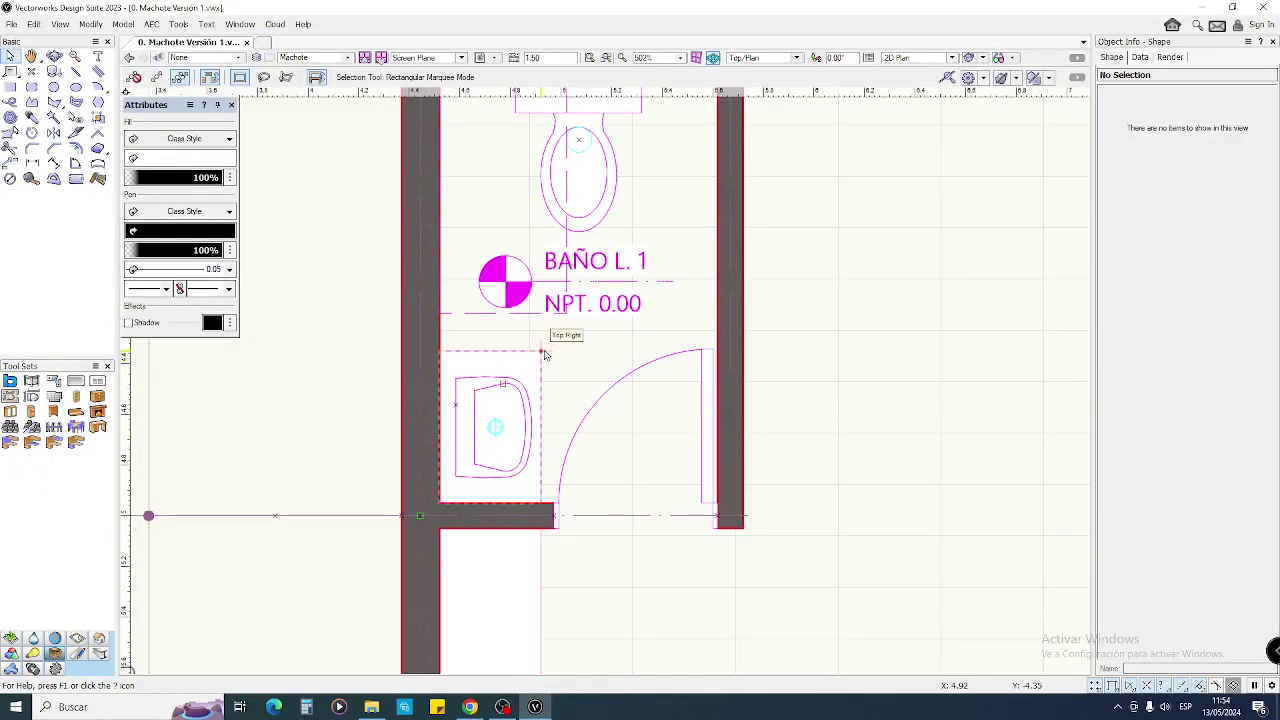
{"action": "mouse_move", "coordinate": [544, 353]}
{"action": "left_mouse_down"}
{"action": "mouse_move", "coordinate": [482, 480]}
{"action": "mouse_move", "coordinate": [441, 510]}
{"action": "mouse_move", "coordinate": [492, 445]}
{"action": "mouse_move", "coordinate": [443, 484]}
{"action": "mouse_move", "coordinate": [443, 509]}
{"action": "left_mouse_up"}
{"action": "scroll", "coordinate": [551, 486], "scroll_direction": "down", "scroll_amount": 3}
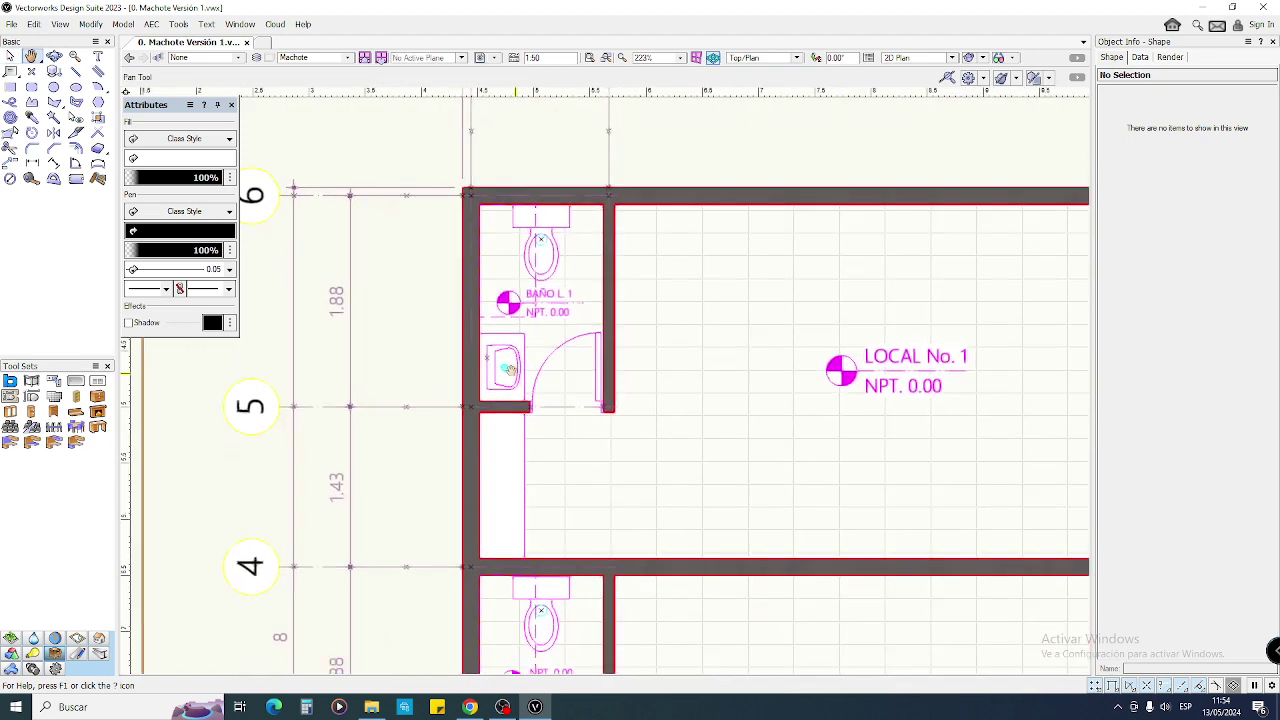
{"action": "scroll", "coordinate": [525, 447], "scroll_direction": "up", "scroll_amount": 2}
{"action": "left_click_drag", "start_coordinate": [544, 298], "coordinate": [516, 399]}
{"action": "key", "text": "ctrl+z"}
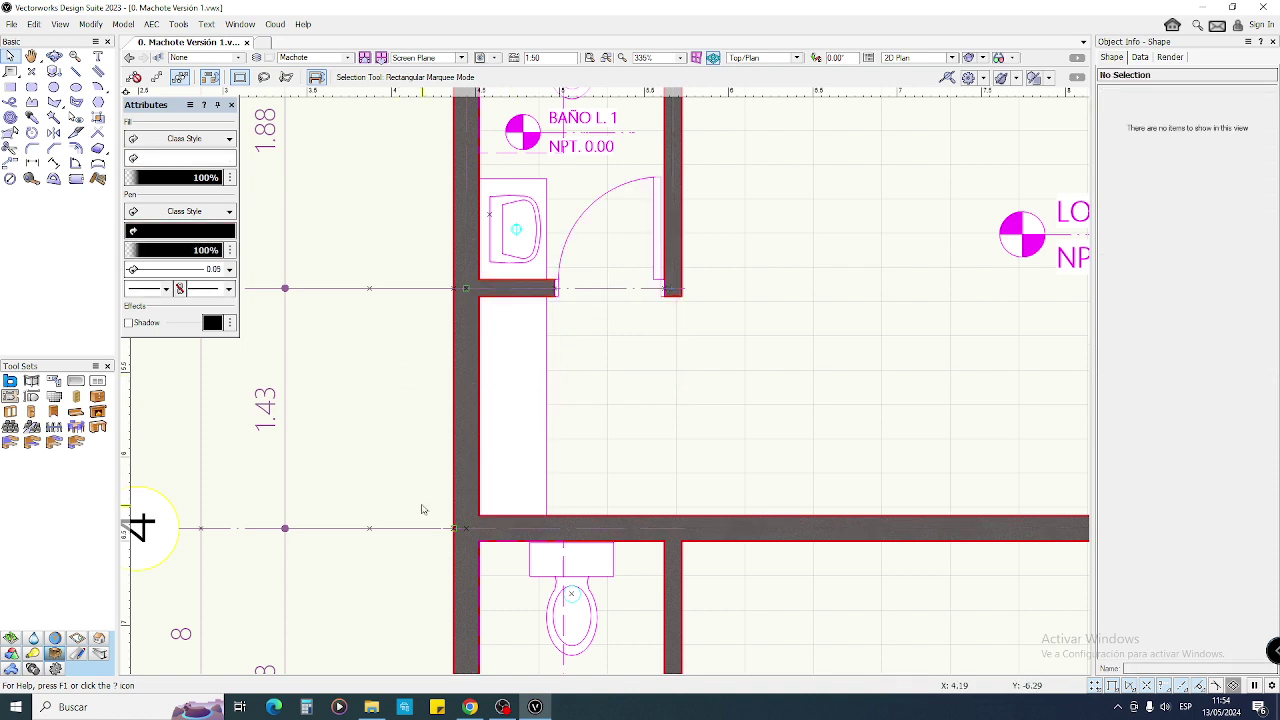
{"action": "left_click_drag", "start_coordinate": [438, 518], "coordinate": [552, 300]}
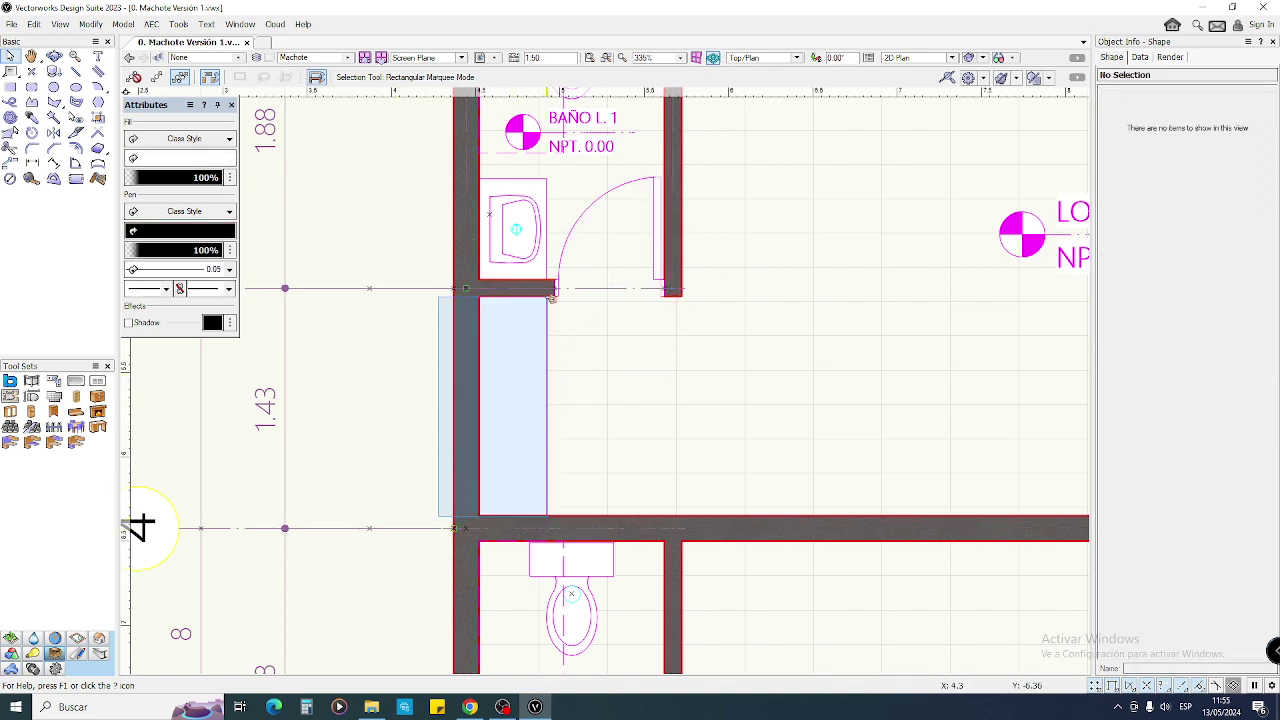
{"action": "left_click_drag", "start_coordinate": [551, 298], "coordinate": [549, 297]}
- Examine the door and furniture symbols across the whole floor plan, including the Bodega Local 1 door
{"action": "scroll", "coordinate": [588, 393], "scroll_direction": "down", "scroll_amount": 2}
{"action": "middle_click_drag", "start_coordinate": [588, 393], "coordinate": [453, 393]}
{"action": "scroll", "coordinate": [434, 390], "scroll_direction": "down", "scroll_amount": 1}
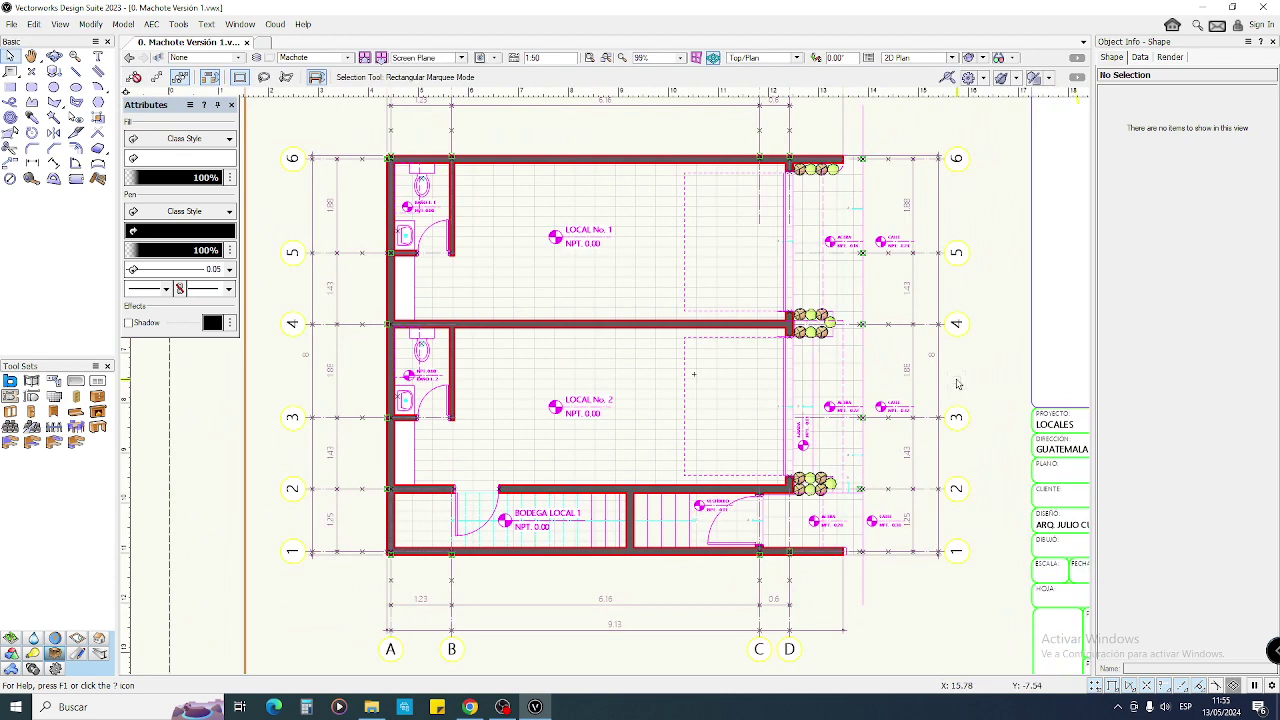
{"action": "key", "text": "c"}
{"action": "left_click_drag", "start_coordinate": [316, 132], "coordinate": [925, 597]}
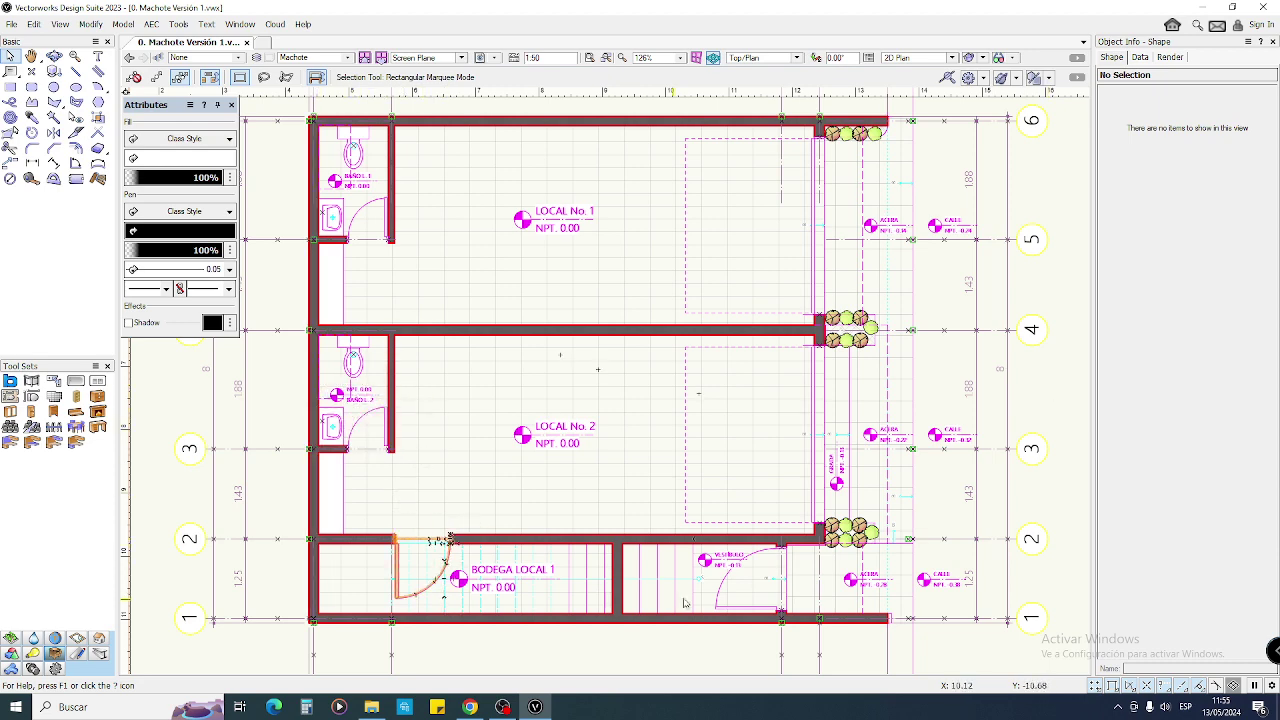
{"action": "middle_click_drag", "start_coordinate": [864, 350], "coordinate": [816, 396]}
{"action": "scroll", "coordinate": [868, 253], "scroll_direction": "up", "scroll_amount": 2}
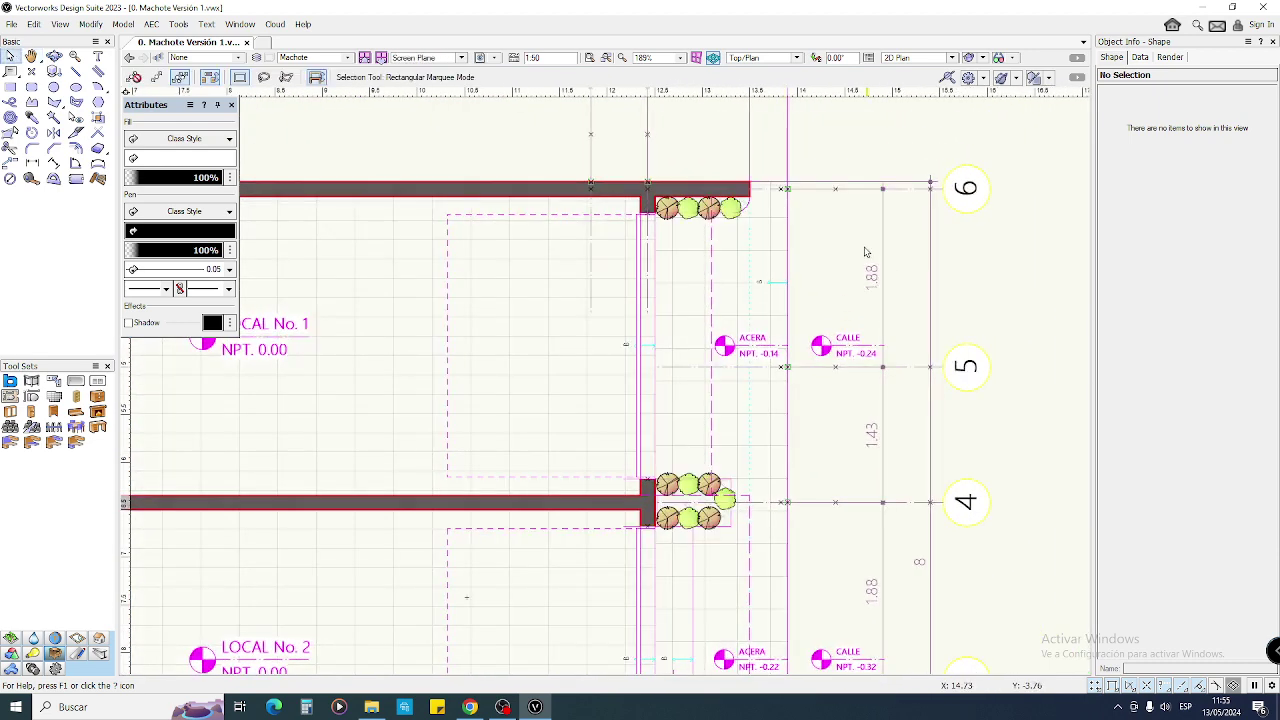
{"action": "scroll", "coordinate": [828, 264], "scroll_direction": "up", "scroll_amount": 1}
{"action": "key", "text": "2"}
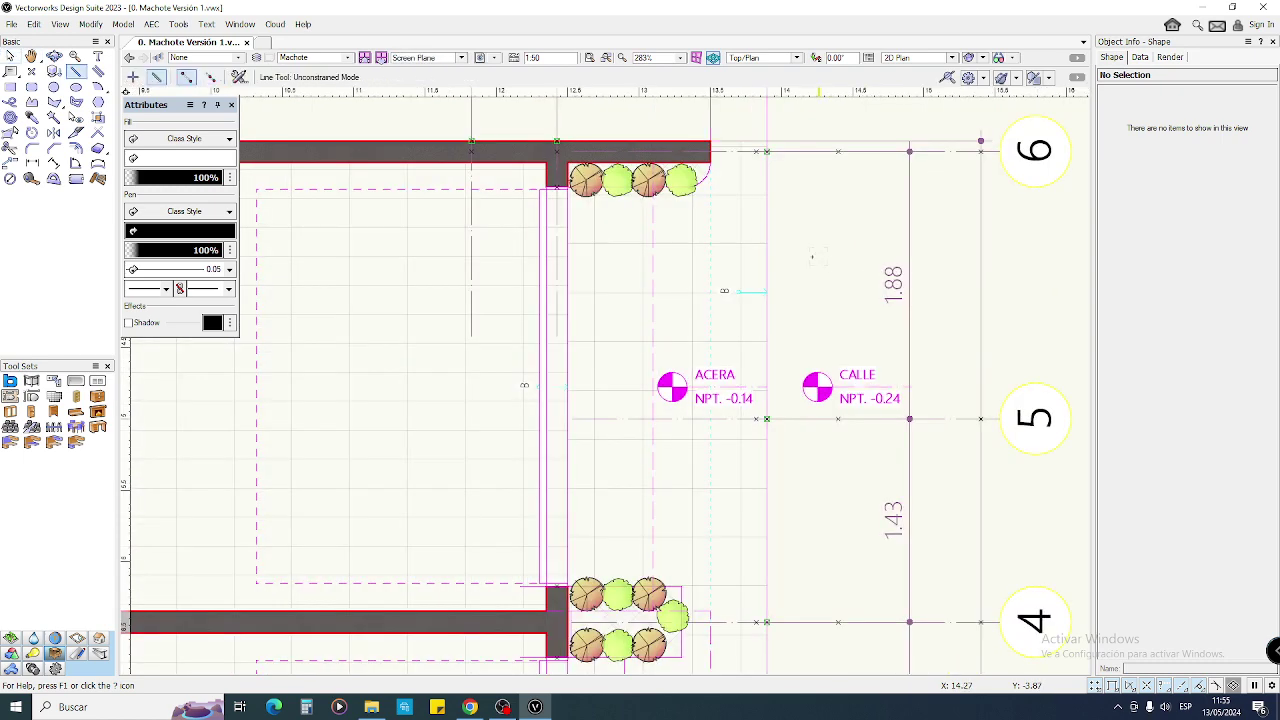
{"action": "left_click", "coordinate": [567, 213]}
{"action": "scroll", "coordinate": [569, 418], "scroll_direction": "up", "scroll_amount": 2}
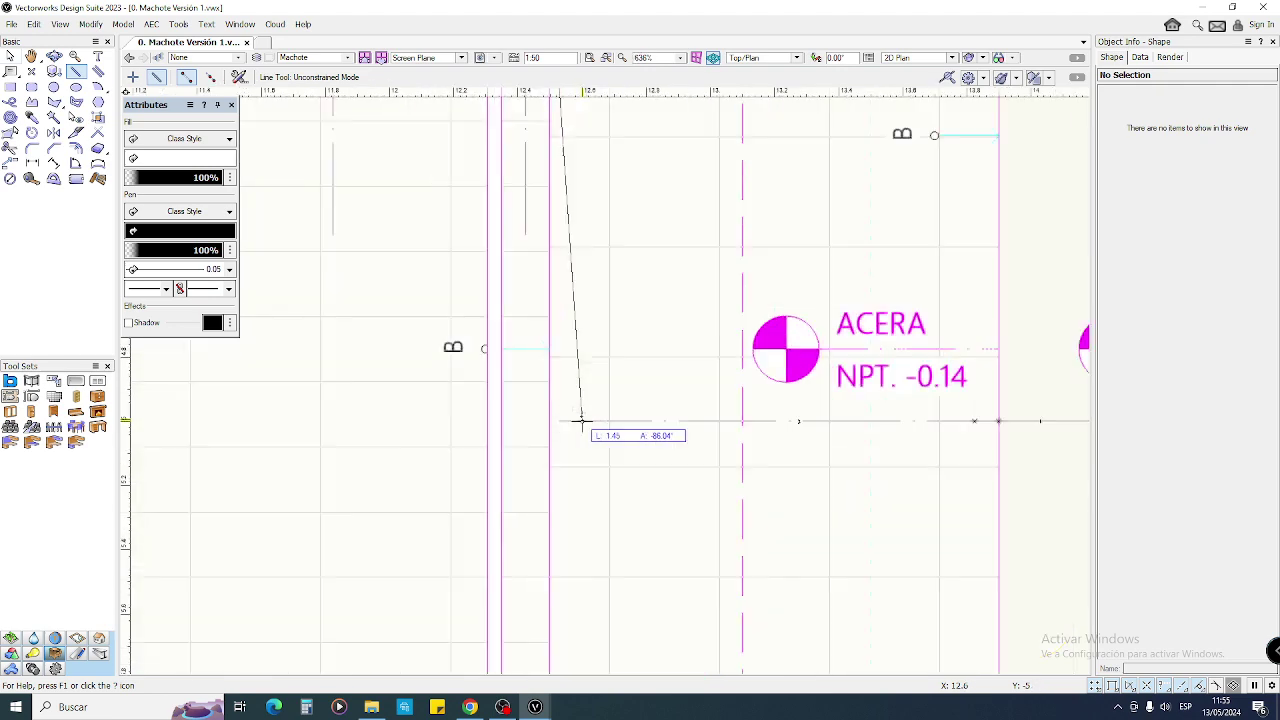
{"action": "scroll", "coordinate": [549, 467], "scroll_direction": "down", "scroll_amount": 2}
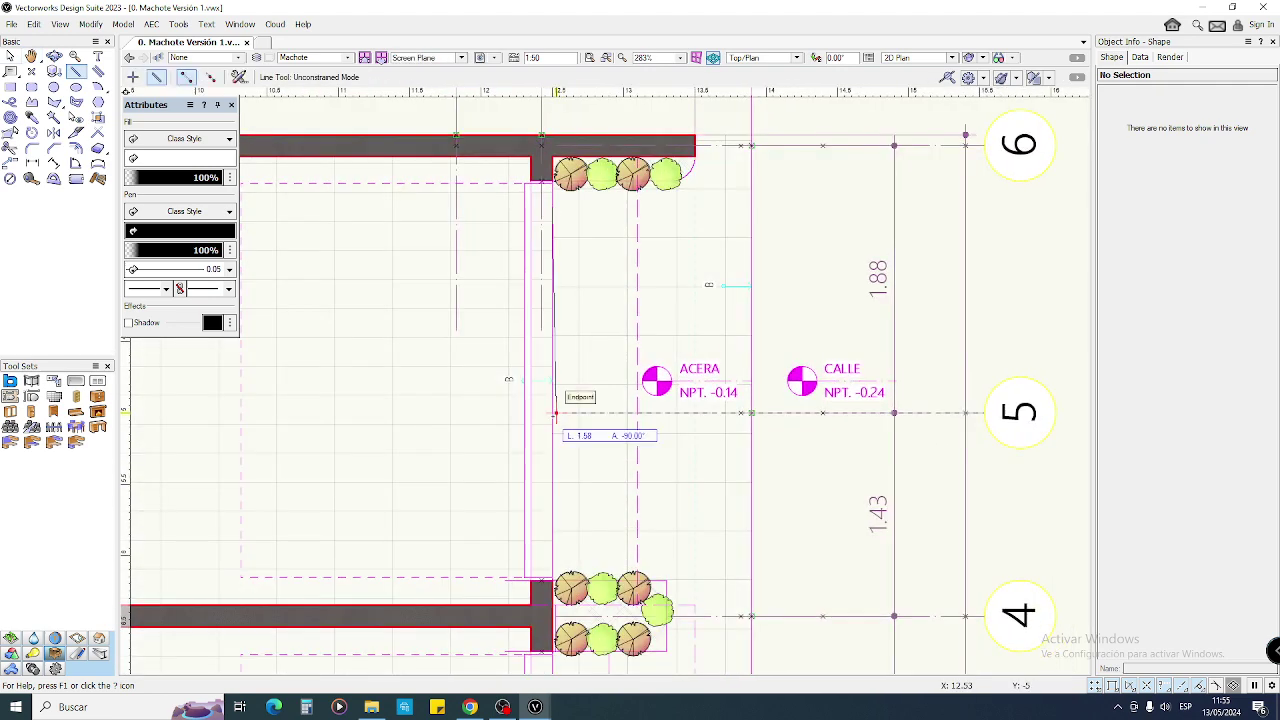
{"action": "scroll", "coordinate": [570, 453], "scroll_direction": "up", "scroll_amount": 1}
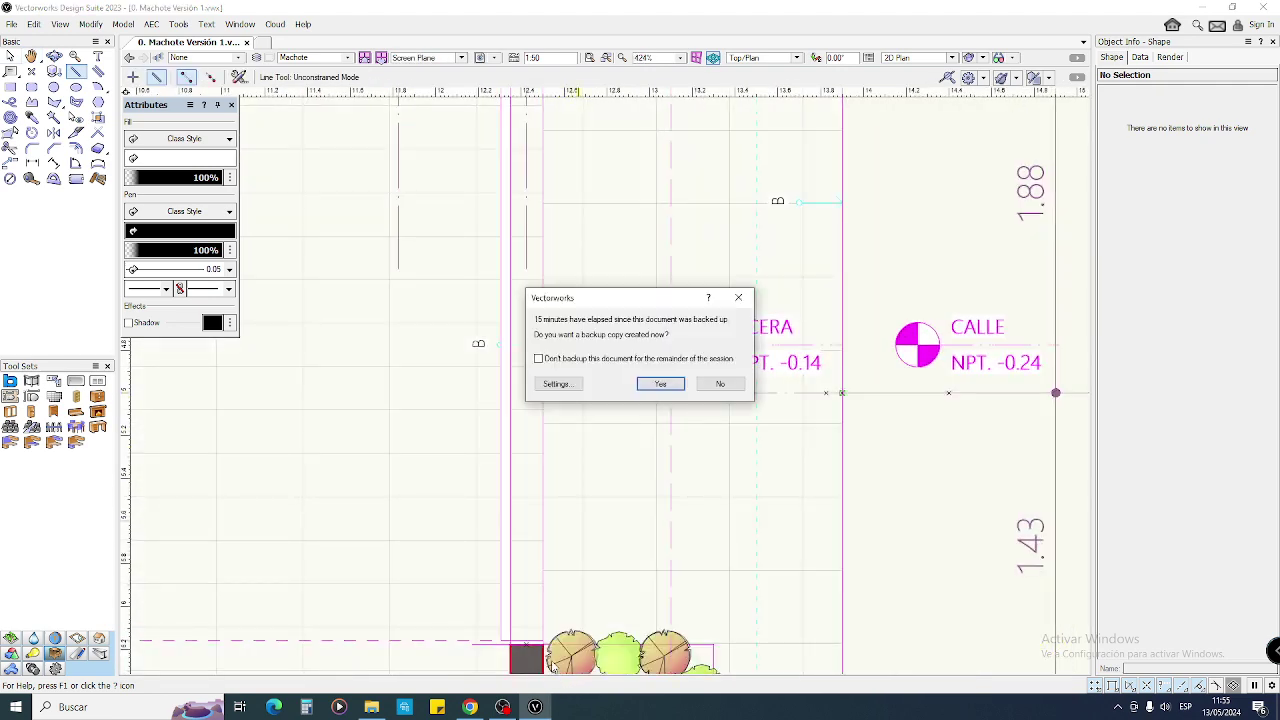
{"action": "left_click", "coordinate": [733, 387]}
{"action": "scroll", "coordinate": [692, 404], "scroll_direction": "down", "scroll_amount": 2}
{"action": "key", "text": "x"}
- Examine the shopfront, step and sidewalk edge lines from the LOCAL No. 1 entrance down to the VESTÍBULO door
{"action": "left_click_drag", "start_coordinate": [499, 305], "coordinate": [632, 405]}
{"action": "left_click_drag", "start_coordinate": [636, 321], "coordinate": [774, 424]}
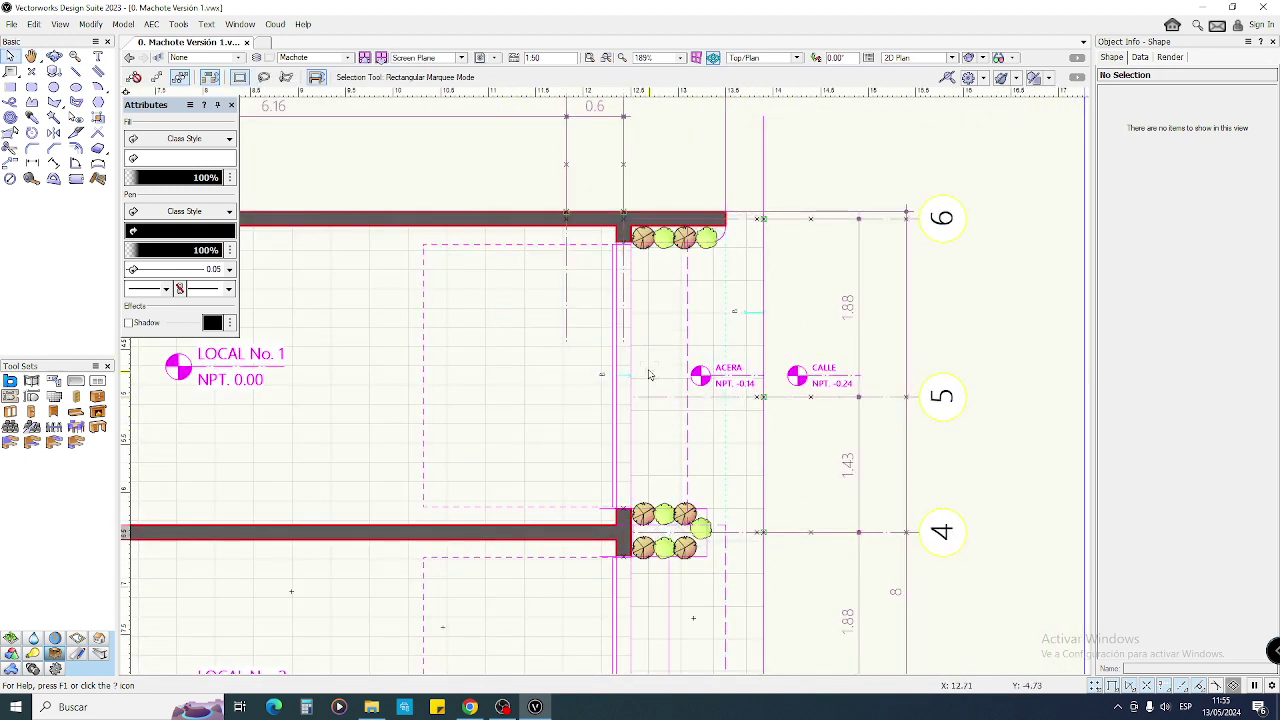
{"action": "key", "text": "space"}
{"action": "left_click_drag", "start_coordinate": [650, 602], "coordinate": [637, 299]}
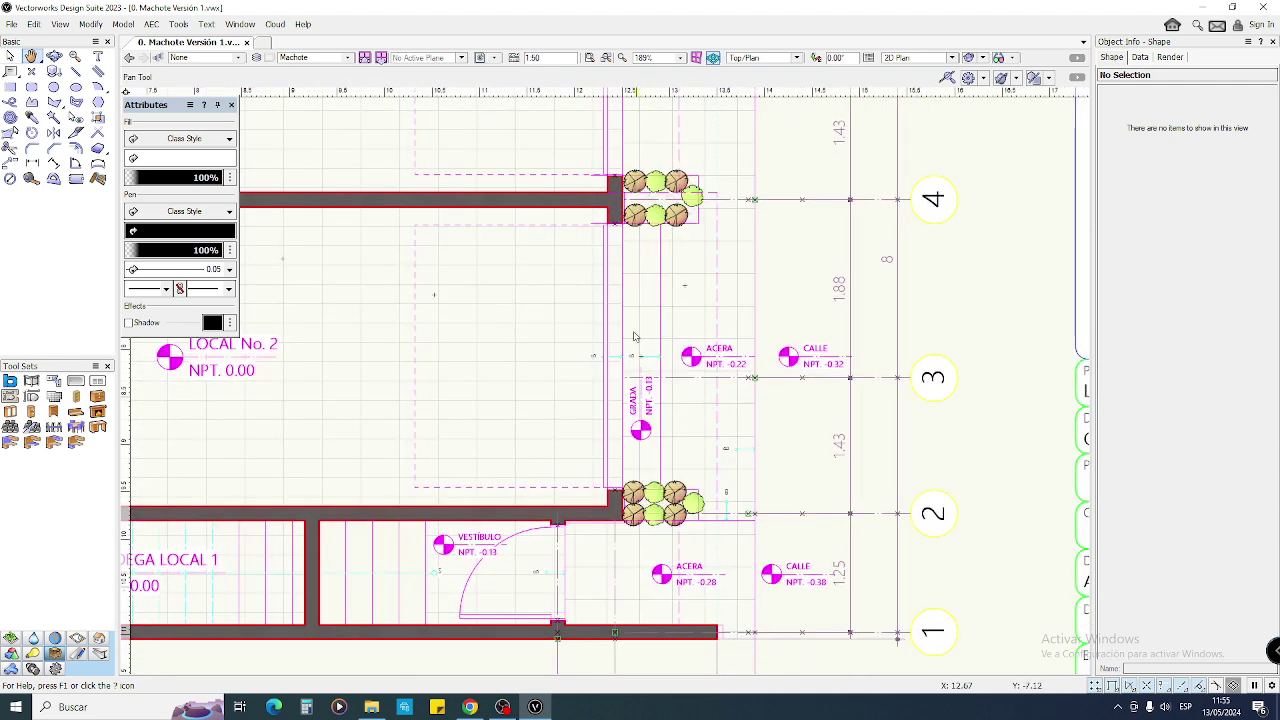
{"action": "scroll", "coordinate": [643, 560], "scroll_direction": "up", "scroll_amount": 5}
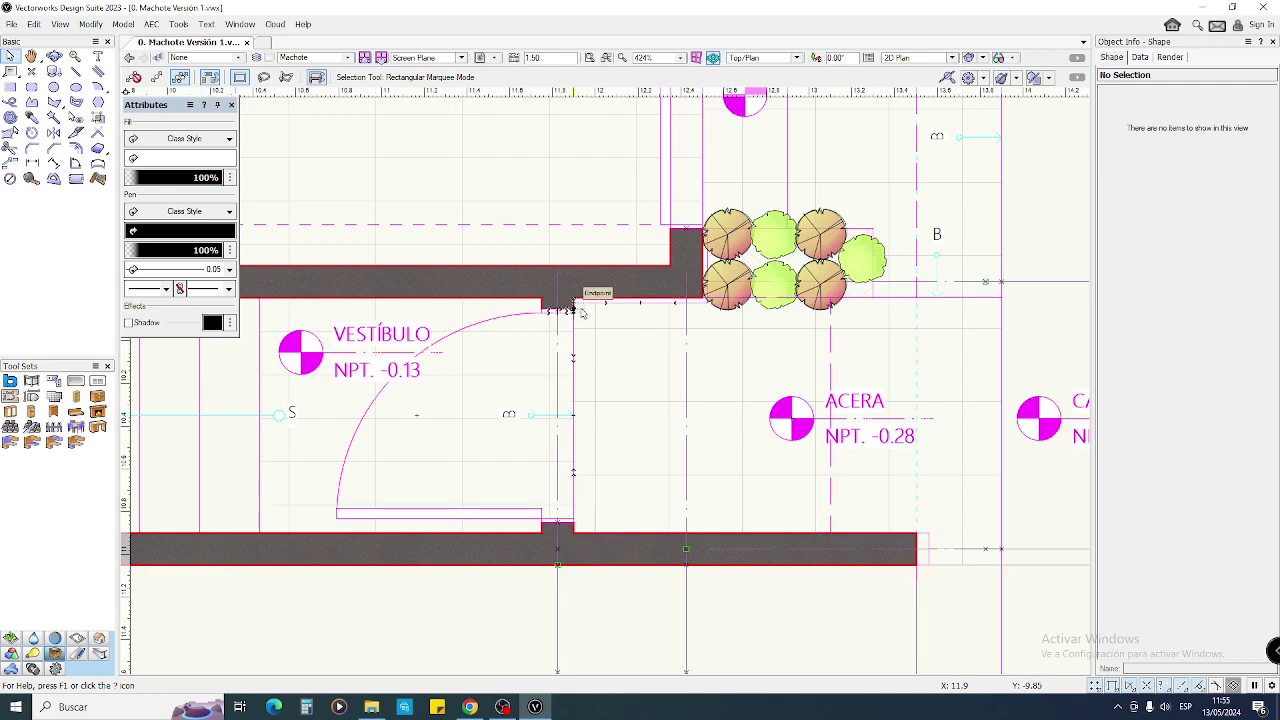
{"action": "scroll", "coordinate": [572, 530], "scroll_direction": "down", "scroll_amount": 5}
{"action": "middle_click_drag", "start_coordinate": [599, 332], "coordinate": [529, 659]}
{"action": "middle_click_drag", "start_coordinate": [677, 203], "coordinate": [682, 468]}
{"action": "middle_click_drag", "start_coordinate": [666, 234], "coordinate": [666, 271]}
{"action": "scroll", "coordinate": [664, 270], "scroll_direction": "up", "scroll_amount": 1}
{"action": "scroll", "coordinate": [828, 307], "scroll_direction": "down", "scroll_amount": 2}
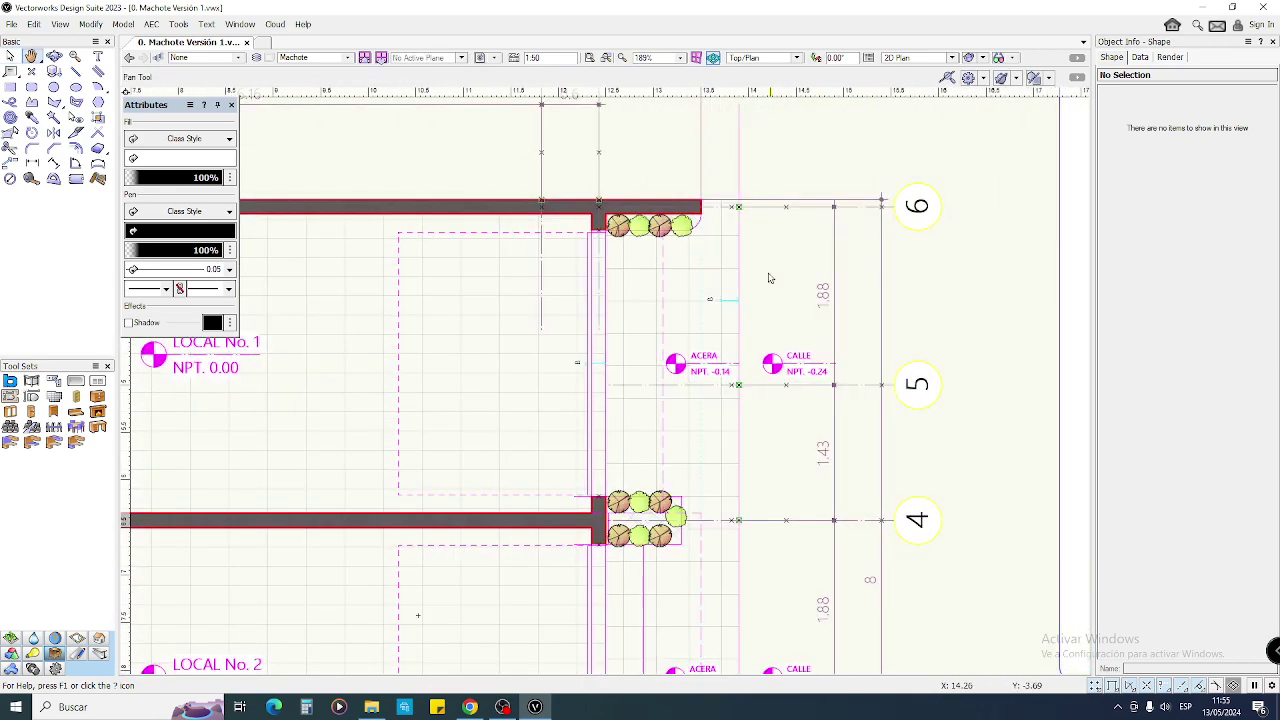
{"action": "key", "text": "2"}
{"action": "left_click", "coordinate": [739, 104]}
{"action": "scroll", "coordinate": [772, 392], "scroll_direction": "down", "scroll_amount": 1}
{"action": "middle_click_drag", "start_coordinate": [777, 624], "coordinate": [728, 504]}
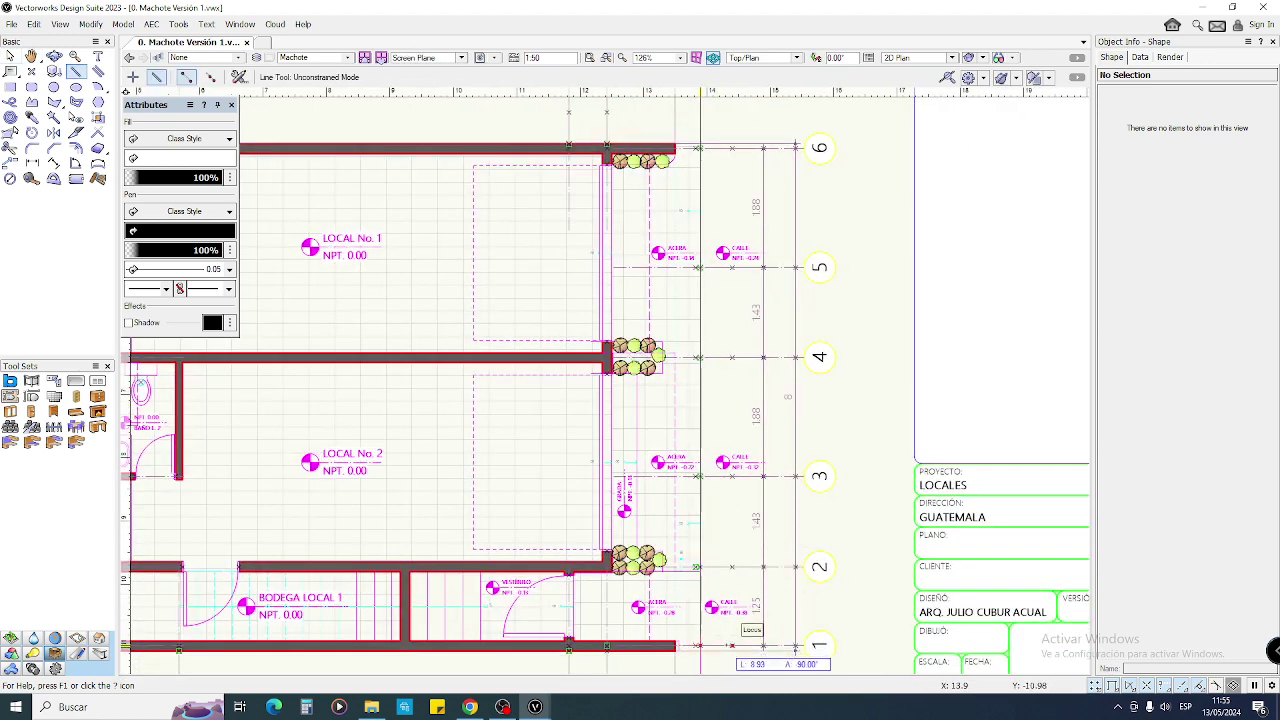
{"action": "scroll", "coordinate": [739, 334], "scroll_direction": "up", "scroll_amount": 2}
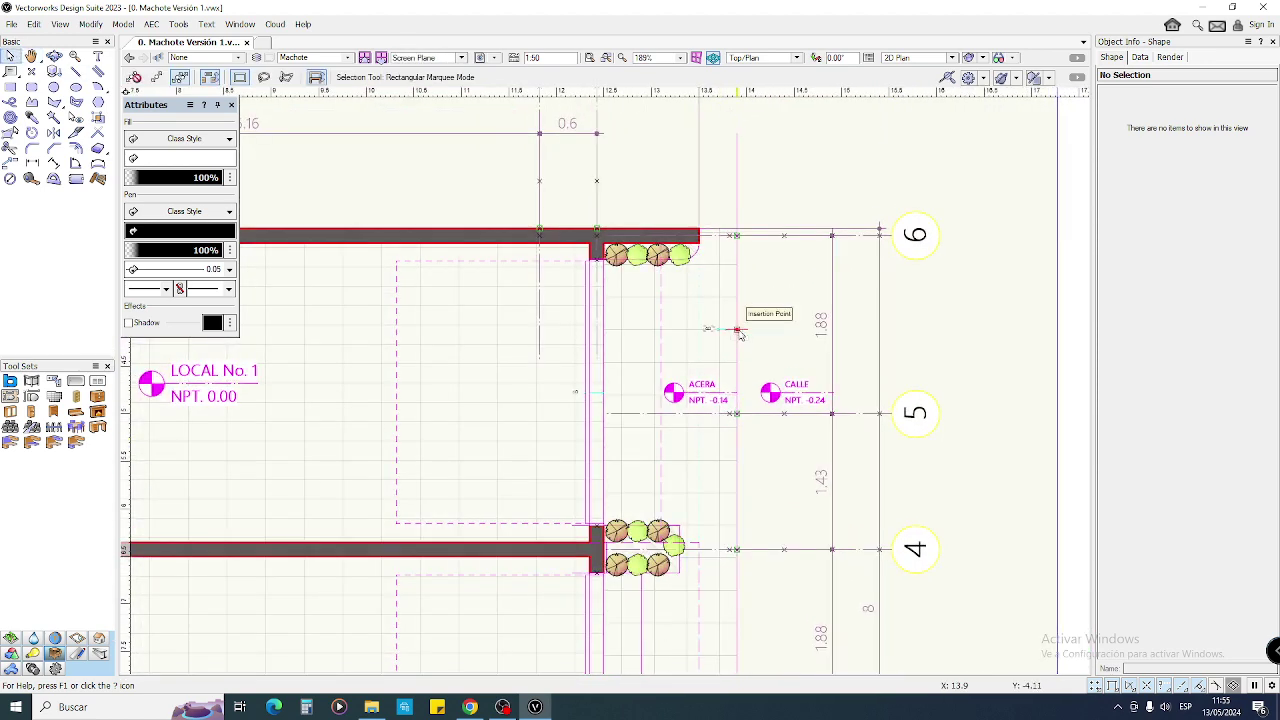
- Examine the planter beside the axis 6 wall and the level-change arrow between ACERA and CALLE in front of LOCAL No. 1
{"action": "scroll", "coordinate": [690, 300], "scroll_direction": "up", "scroll_amount": 4}
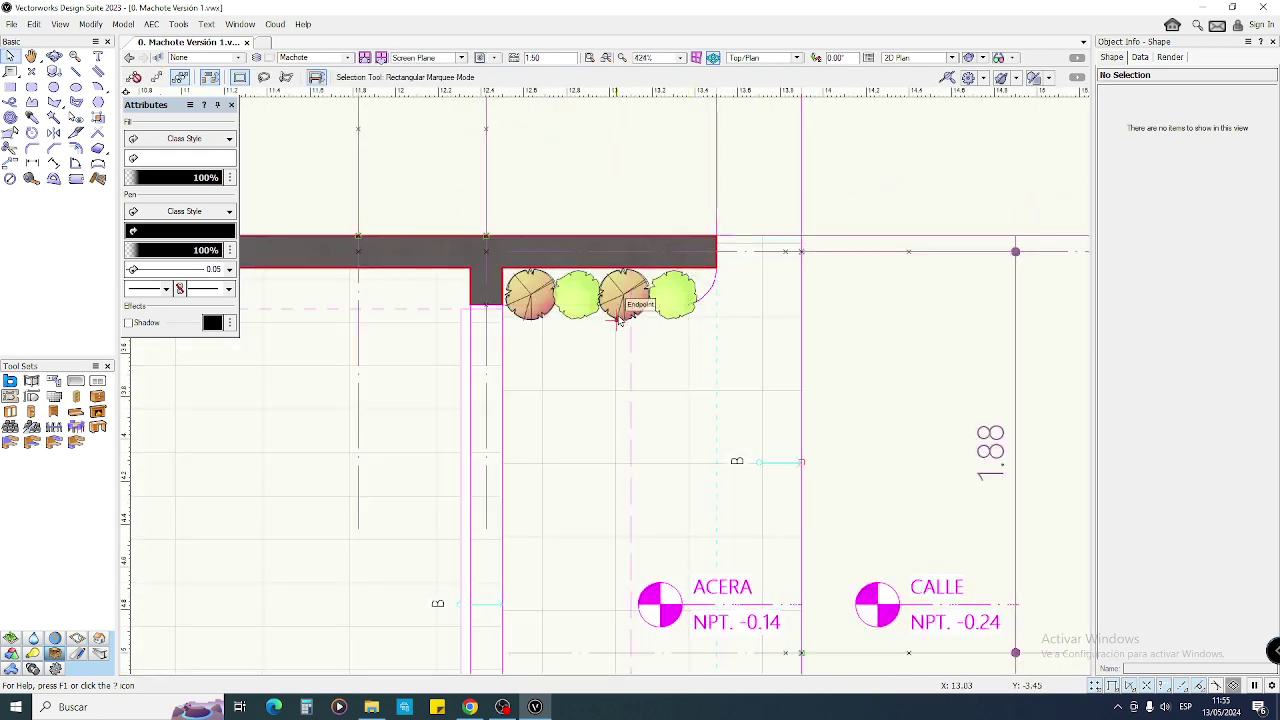
{"action": "scroll", "coordinate": [580, 336], "scroll_direction": "up", "scroll_amount": 2}
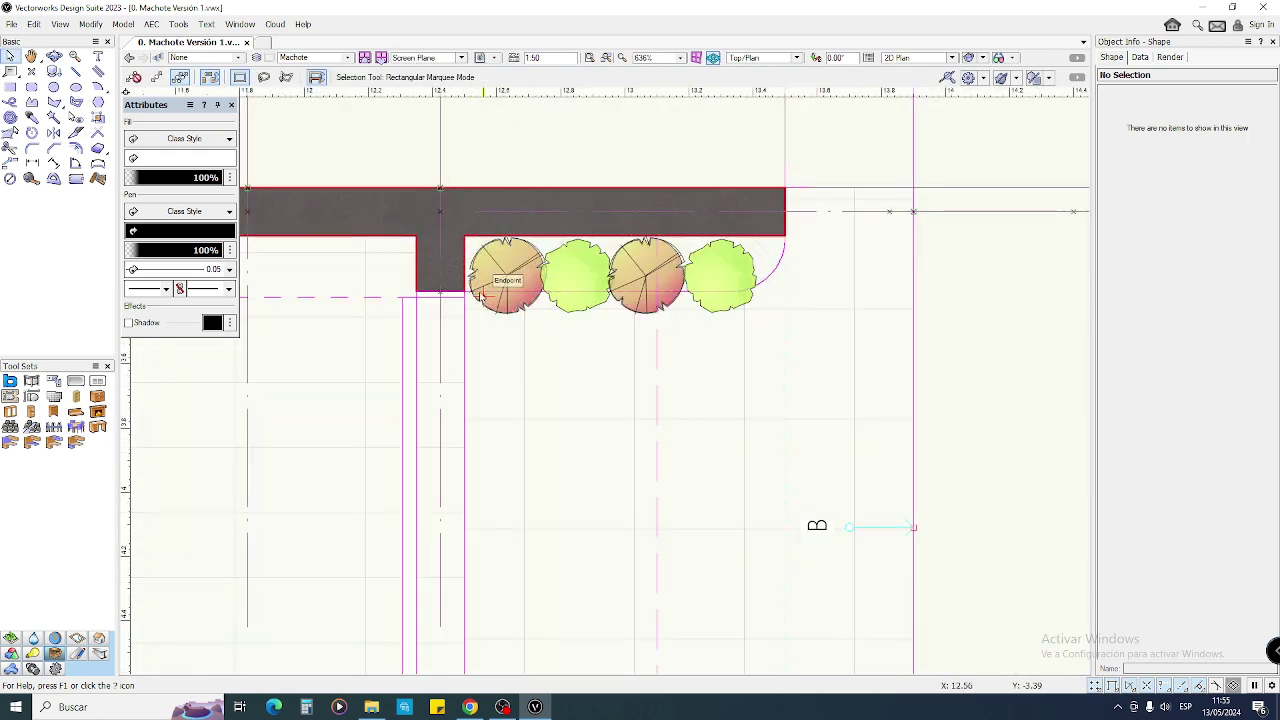
{"action": "left_click_drag", "start_coordinate": [494, 386], "coordinate": [752, 284]}
{"action": "left_click_drag", "start_coordinate": [798, 232], "coordinate": [716, 310]}
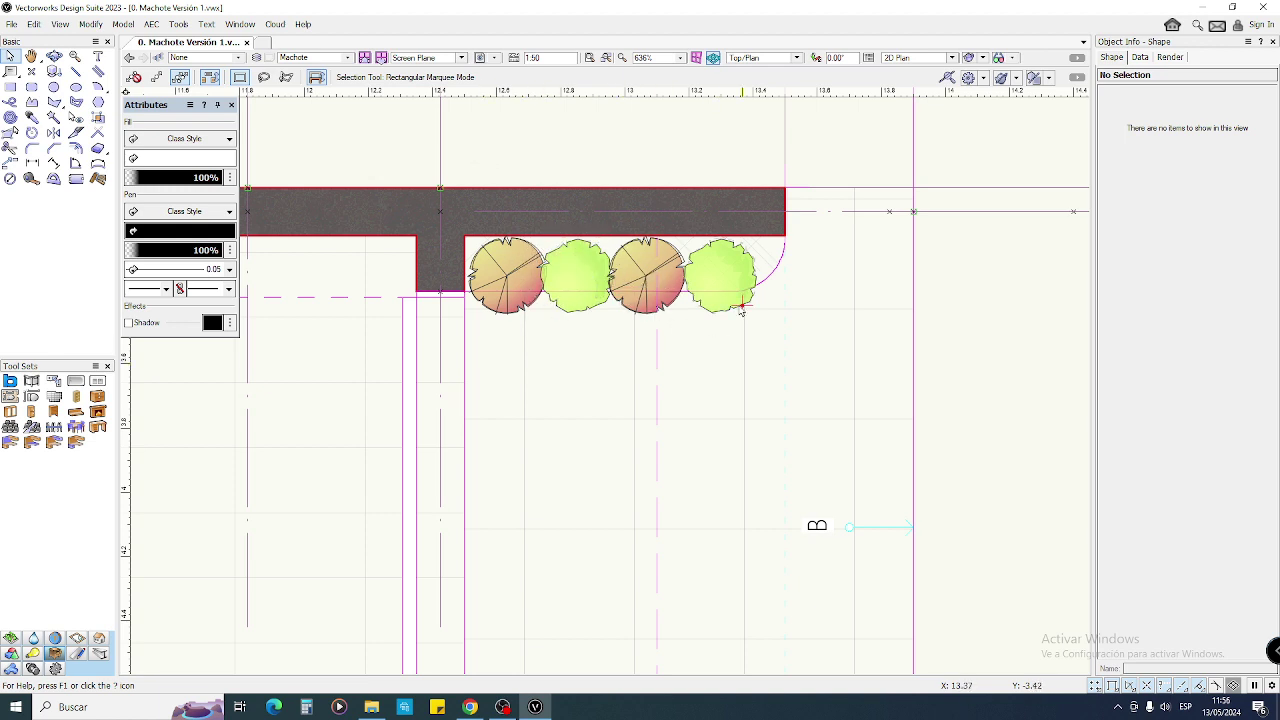
{"action": "scroll", "coordinate": [741, 310], "scroll_direction": "down", "scroll_amount": 3}
{"action": "scroll", "coordinate": [750, 288], "scroll_direction": "up", "scroll_amount": 1}
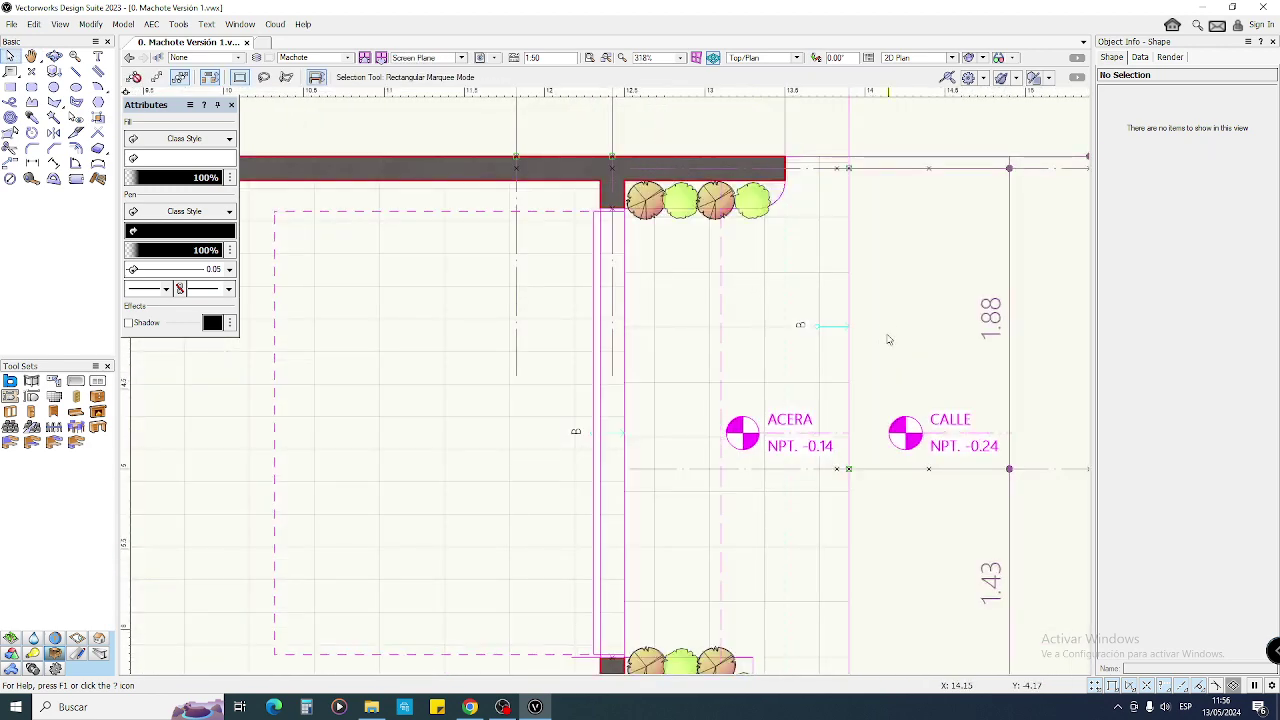
{"action": "middle_click_drag", "start_coordinate": [888, 340], "coordinate": [842, 319]}
{"action": "scroll", "coordinate": [842, 319], "scroll_direction": "up", "scroll_amount": 1}
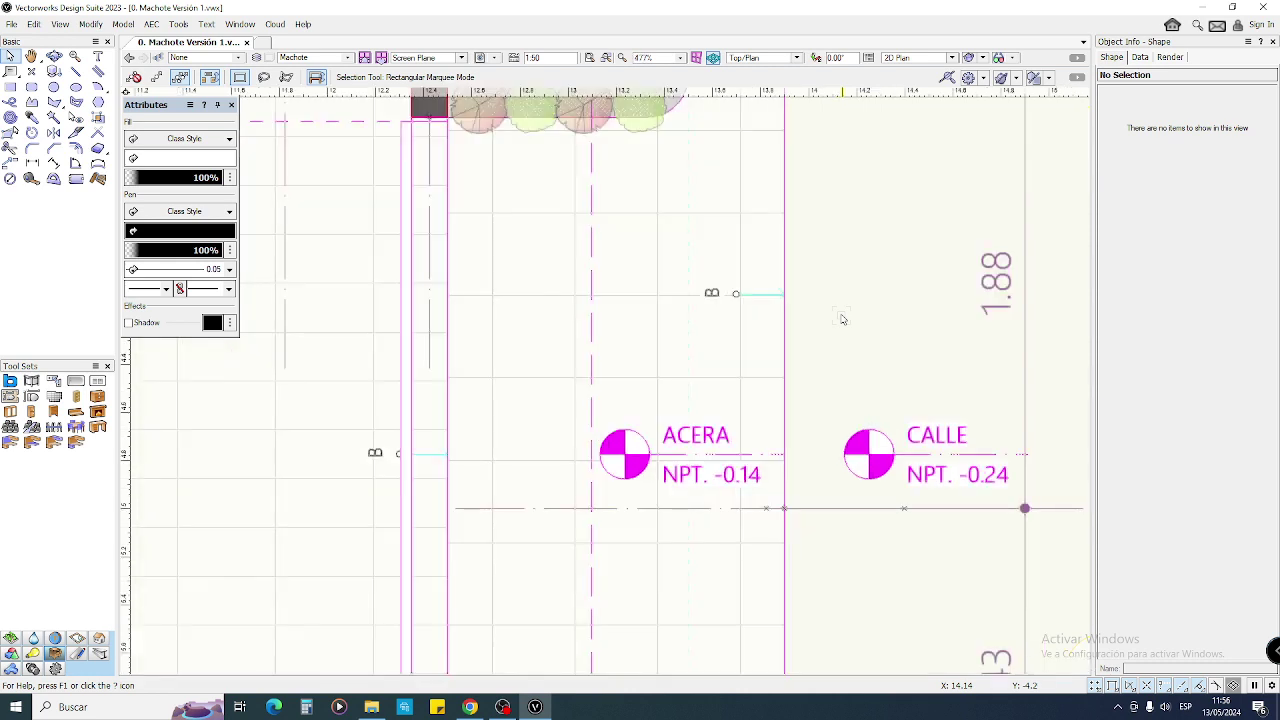
{"action": "mouse_move", "coordinate": [828, 288]}
{"action": "left_mouse_down"}
{"action": "mouse_move", "coordinate": [757, 311]}
{"action": "mouse_move", "coordinate": [726, 303]}
{"action": "left_mouse_up"}
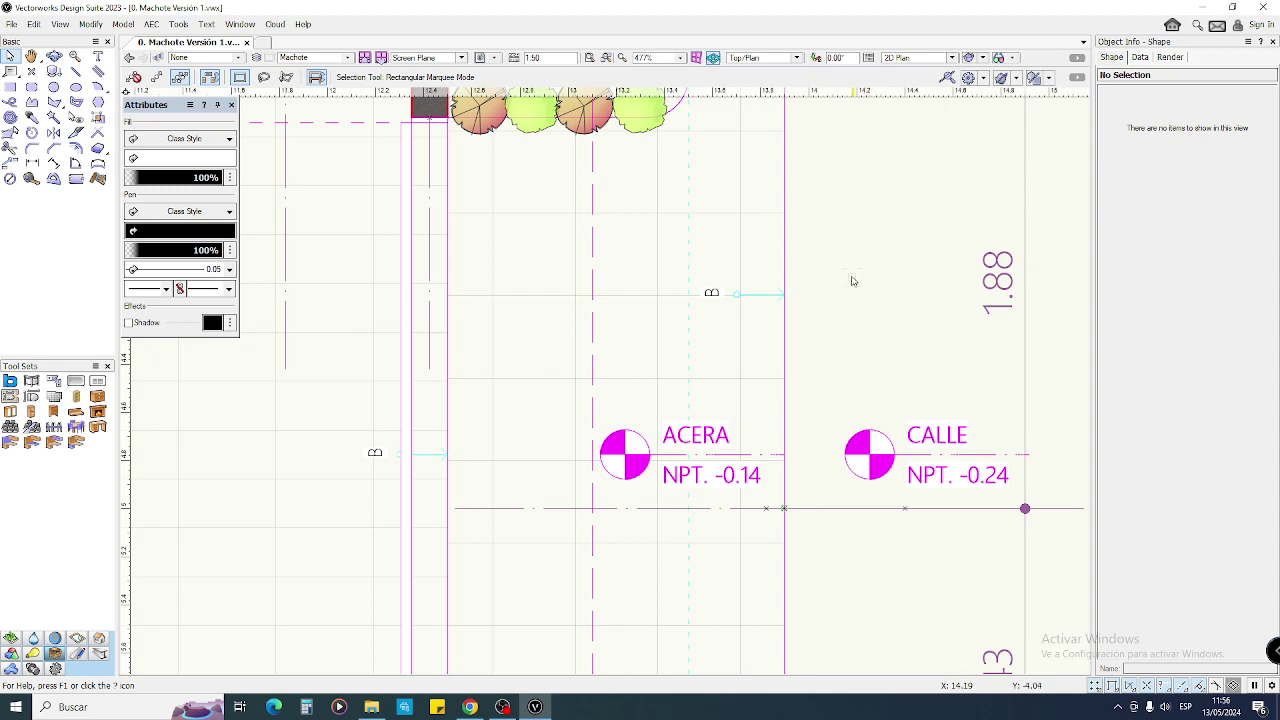
{"action": "middle_click_drag", "start_coordinate": [827, 285], "coordinate": [834, 335]}
{"action": "scroll", "coordinate": [729, 338], "scroll_direction": "down", "scroll_amount": 1}
{"action": "middle_click_drag", "start_coordinate": [729, 338], "coordinate": [740, 398]}
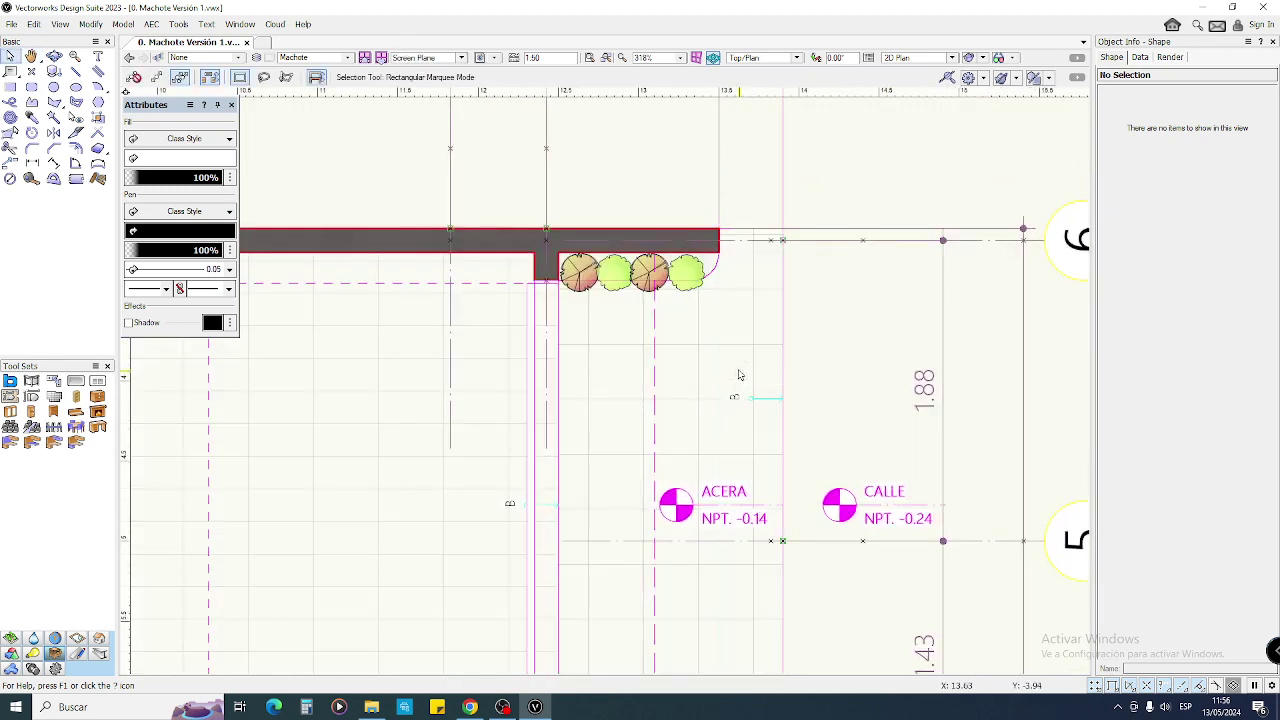
{"action": "scroll", "coordinate": [740, 379], "scroll_direction": "up", "scroll_amount": 1}
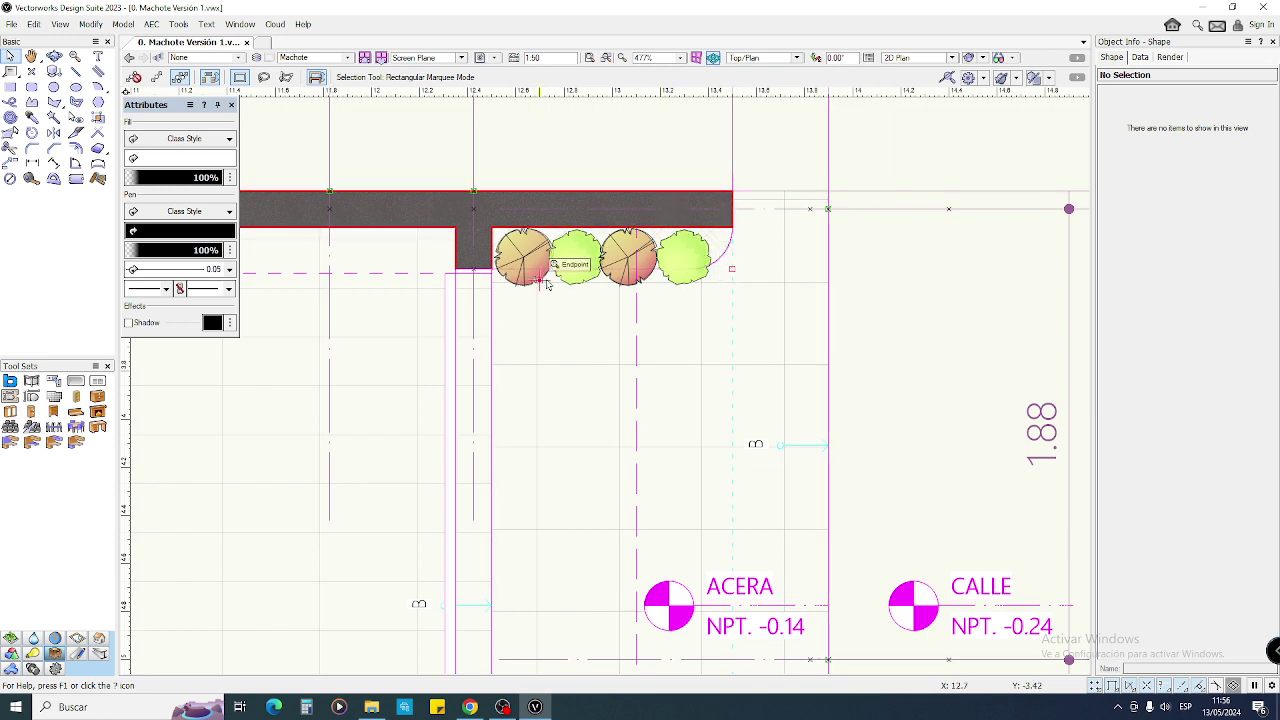
{"action": "left_click_drag", "start_coordinate": [497, 167], "coordinate": [721, 290]}
{"action": "scroll", "coordinate": [583, 280], "scroll_direction": "up", "scroll_amount": 3}
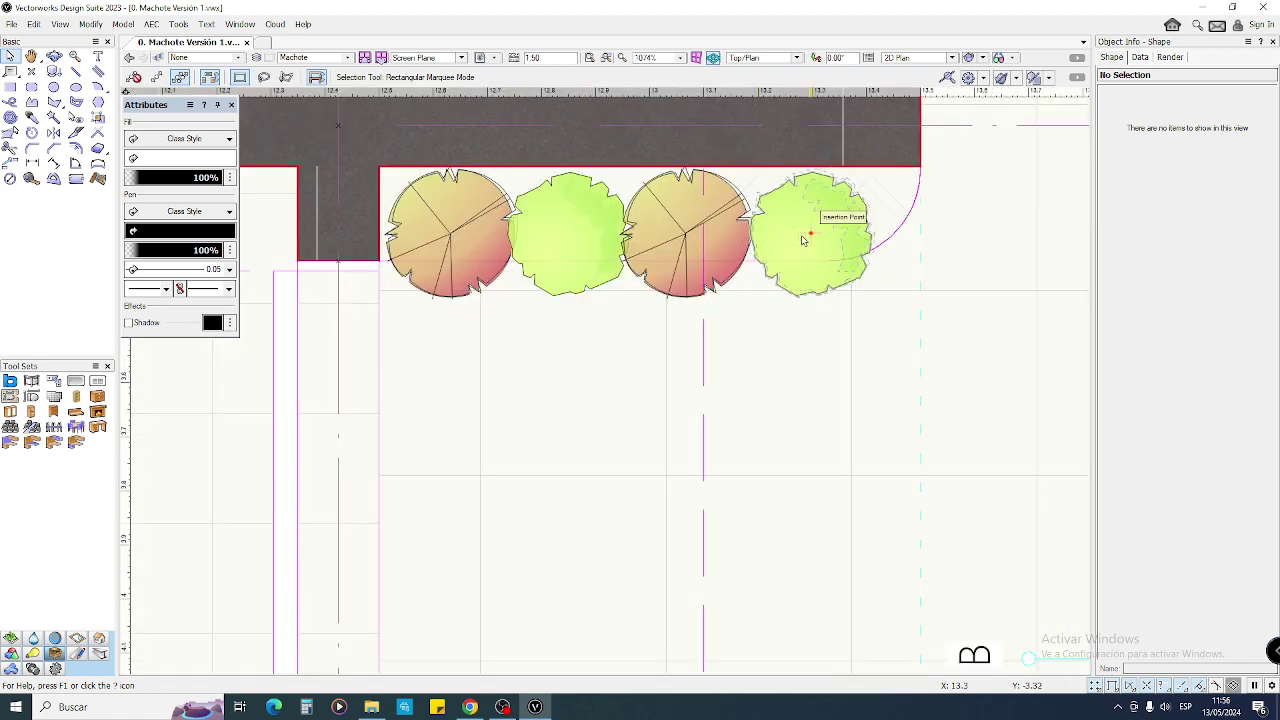
{"action": "scroll", "coordinate": [770, 369], "scroll_direction": "down", "scroll_amount": 3}
- Examine the GRADA, the planter at axis 2 and the level-change arrows on the sidewalk in front of LOCAL No. 2
{"action": "middle_click_drag", "start_coordinate": [770, 369], "coordinate": [709, 217]}
{"action": "middle_click_drag", "start_coordinate": [706, 428], "coordinate": [683, 282]}
{"action": "scroll", "coordinate": [654, 363], "scroll_direction": "down", "scroll_amount": 2}
{"action": "middle_click_drag", "start_coordinate": [652, 345], "coordinate": [658, 231]}
{"action": "scroll", "coordinate": [661, 365], "scroll_direction": "up", "scroll_amount": 2}
{"action": "middle_click_drag", "start_coordinate": [717, 491], "coordinate": [722, 217]}
{"action": "middle_click_drag", "start_coordinate": [636, 593], "coordinate": [648, 435]}
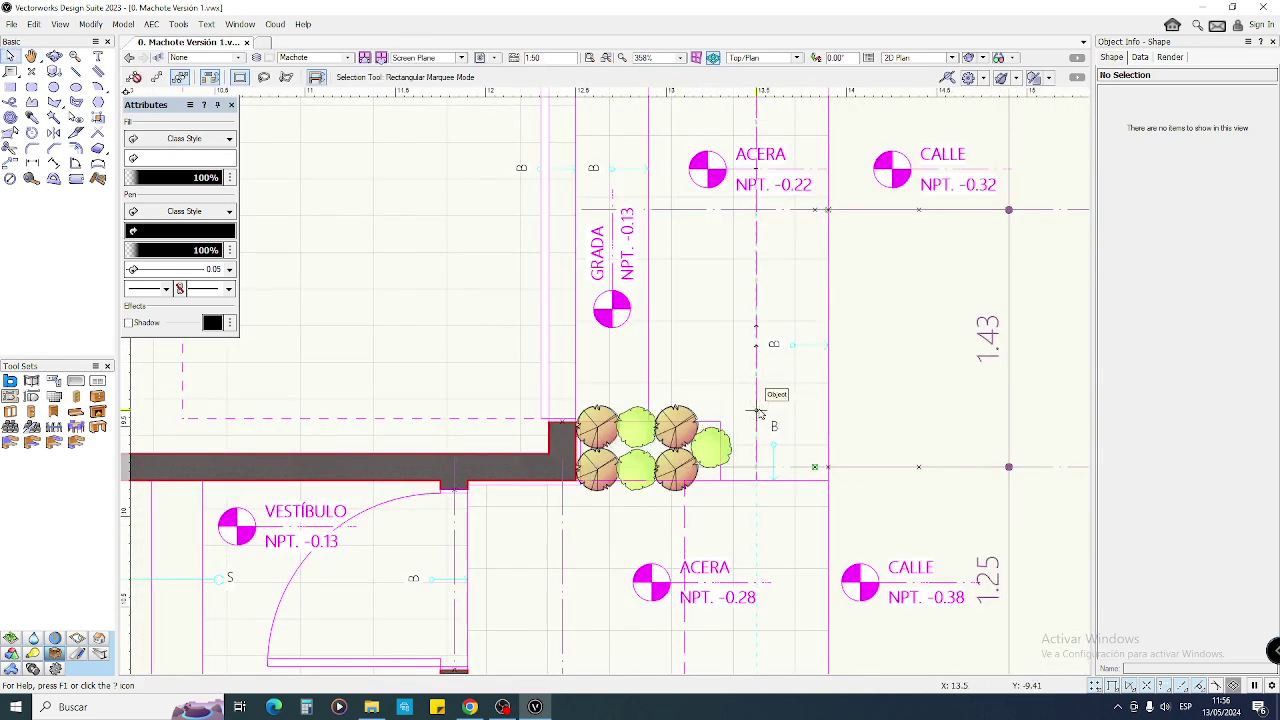
{"action": "scroll", "coordinate": [648, 437], "scroll_direction": "up", "scroll_amount": 1}
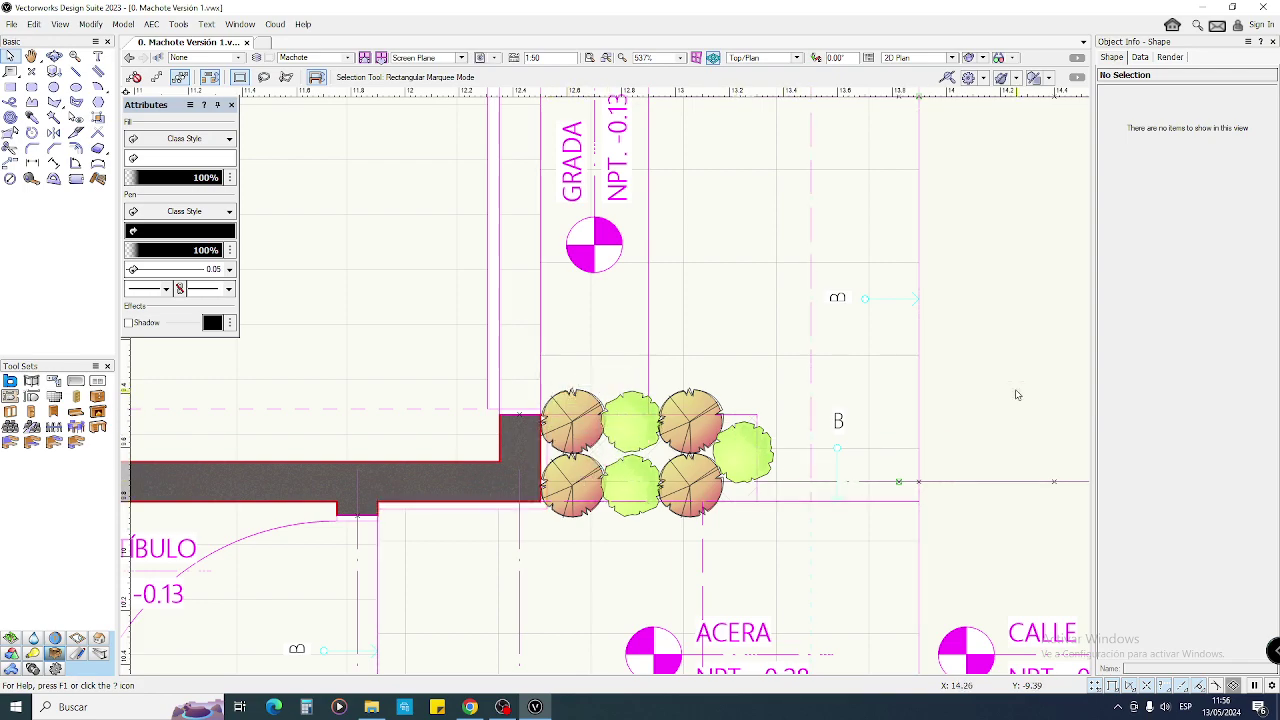
{"action": "scroll", "coordinate": [975, 405], "scroll_direction": "down", "scroll_amount": 3}
- Examine the floor grid inside LOCAL No. 1 and the adjoining BAÑO L. 1 area
{"action": "mouse_move", "coordinate": [713, 171]}
{"action": "middle_mouse_down"}
{"action": "mouse_move", "coordinate": [741, 171]}
{"action": "mouse_move", "coordinate": [756, 293]}
{"action": "mouse_move", "coordinate": [825, 415]}
{"action": "middle_mouse_up"}
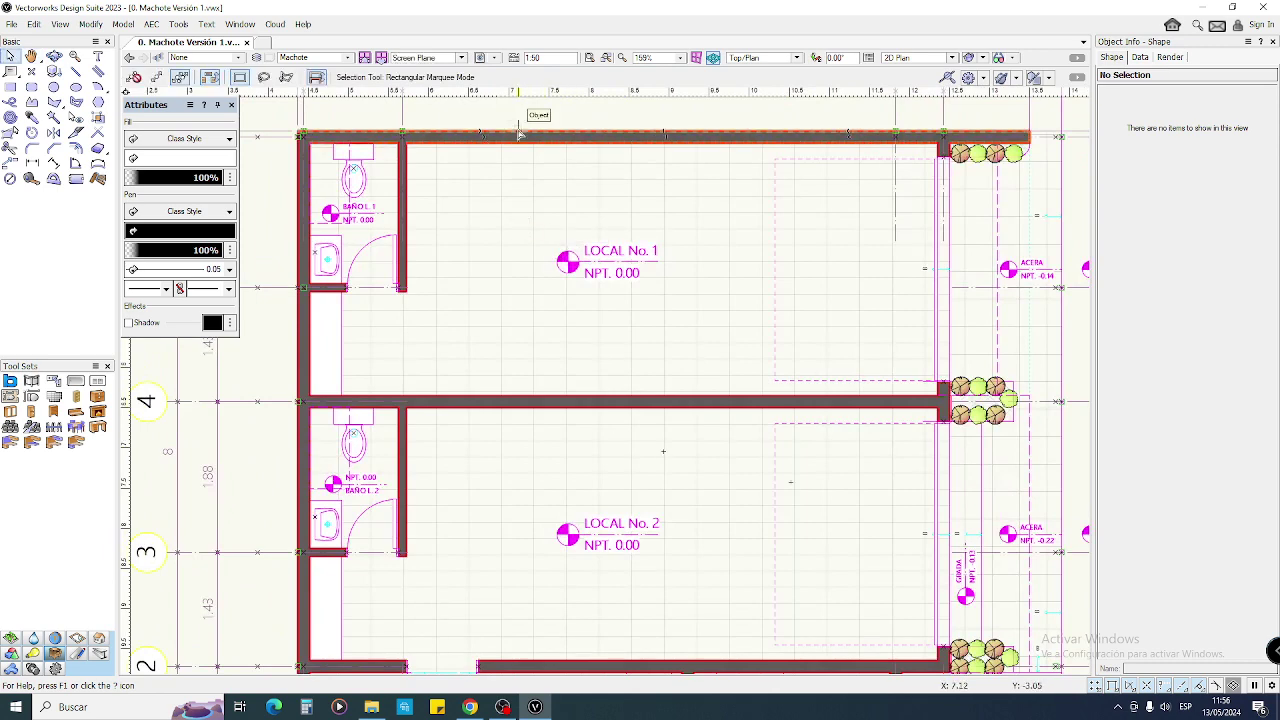
{"action": "scroll", "coordinate": [462, 211], "scroll_direction": "up", "scroll_amount": 2}
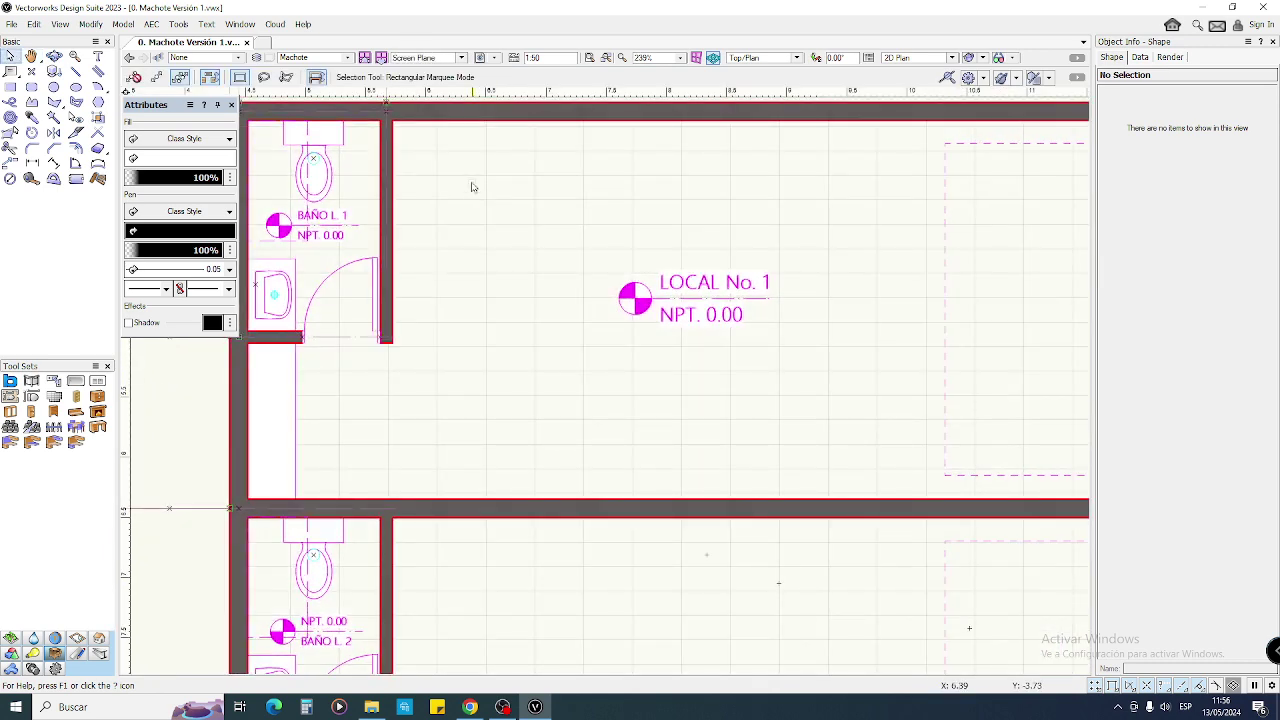
{"action": "scroll", "coordinate": [472, 187], "scroll_direction": "up", "scroll_amount": 2}
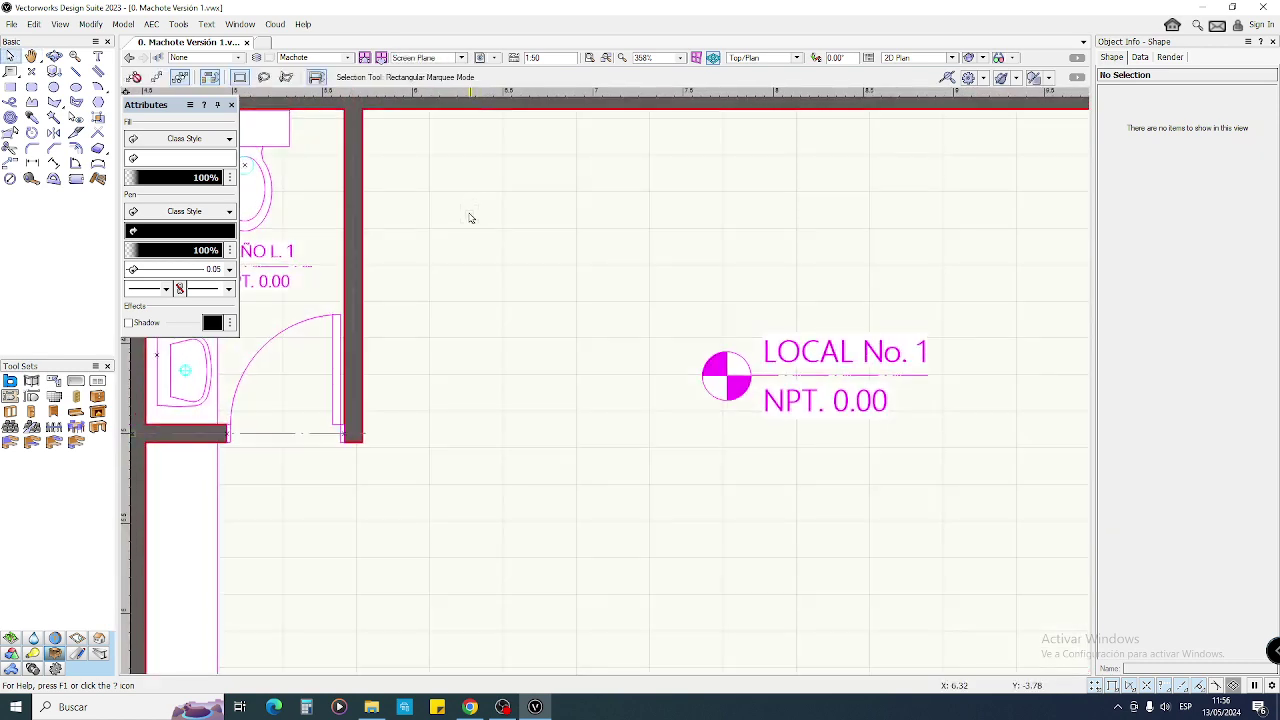
{"action": "scroll", "coordinate": [445, 207], "scroll_direction": "up", "scroll_amount": 2}
{"action": "mouse_move", "coordinate": [425, 187]}
{"action": "left_mouse_down"}
{"action": "mouse_move", "coordinate": [543, 240]}
{"action": "mouse_move", "coordinate": [530, 241]}
{"action": "left_mouse_up"}
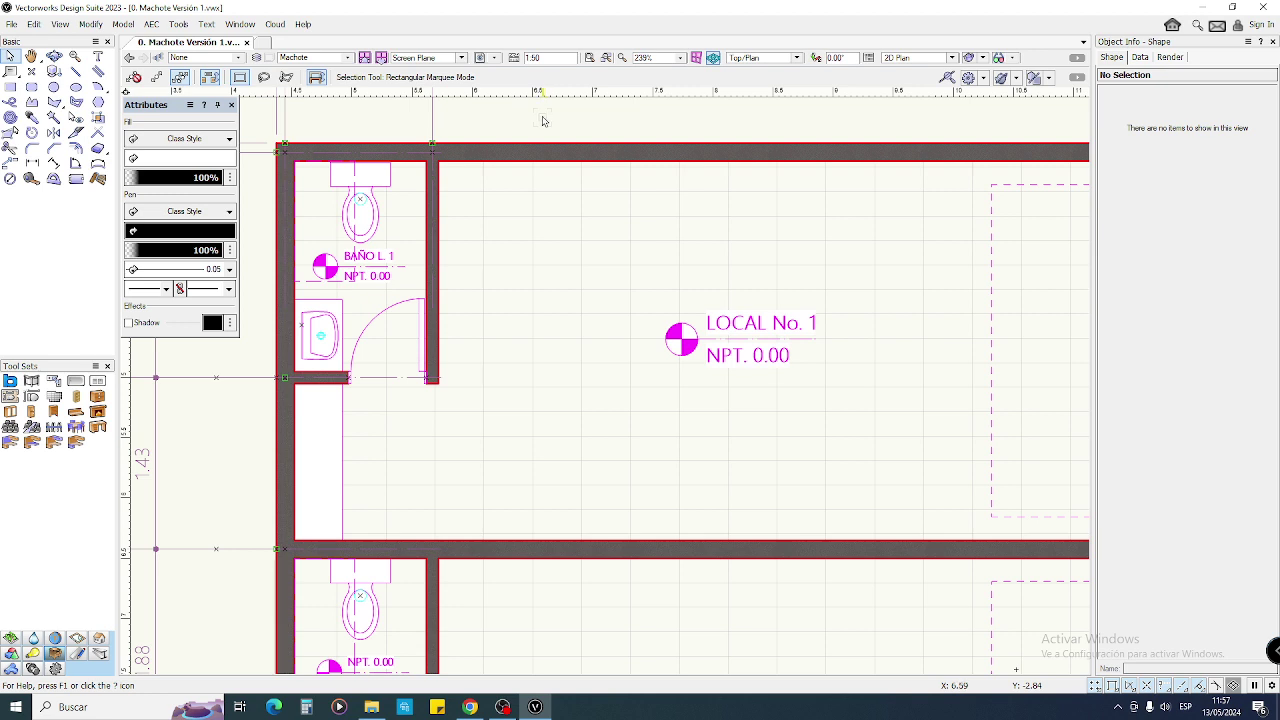
{"action": "left_click_drag", "start_coordinate": [474, 200], "coordinate": [838, 480]}
{"action": "left_click_drag", "start_coordinate": [317, 200], "coordinate": [780, 506]}
{"action": "scroll", "coordinate": [723, 463], "scroll_direction": "down", "scroll_amount": 2}
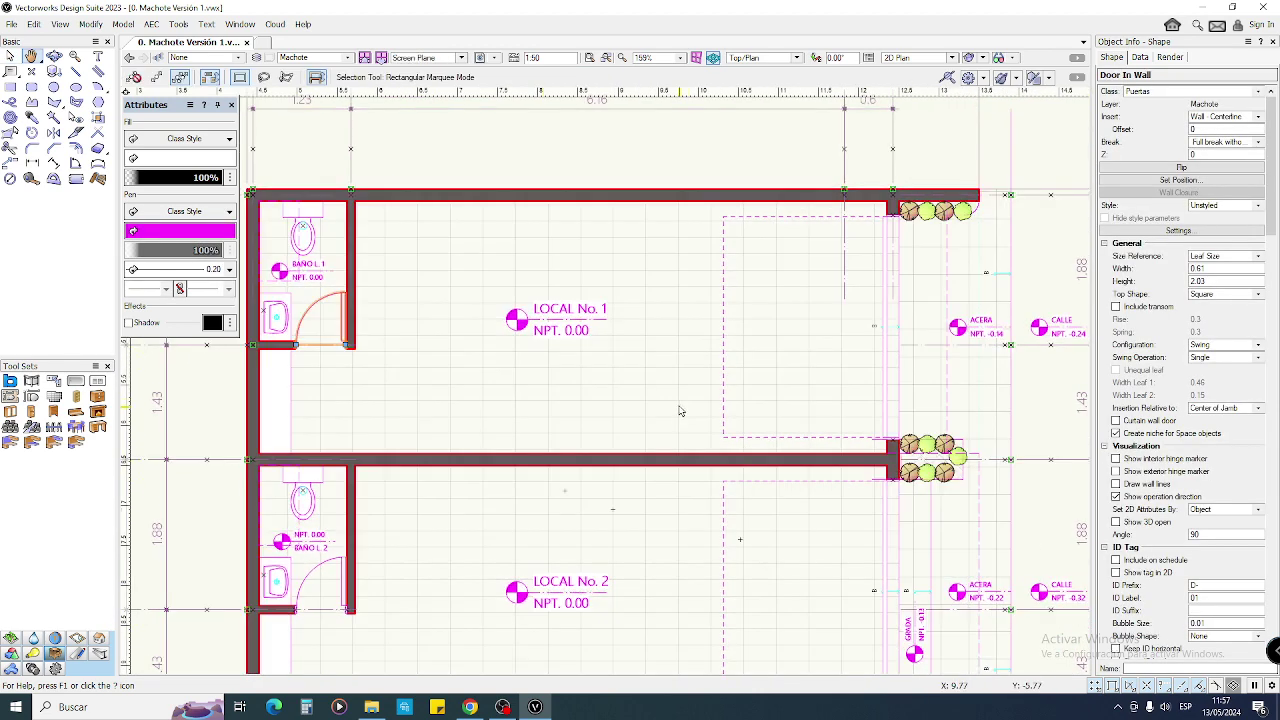
- Examine the floor grid at the LOCAL No. 1 shopfront and across the ACERA outside it
{"action": "middle_click_drag", "start_coordinate": [848, 329], "coordinate": [534, 286]}
{"action": "scroll", "coordinate": [548, 206], "scroll_direction": "up", "scroll_amount": 2}
{"action": "left_click_drag", "start_coordinate": [512, 190], "coordinate": [390, 400]}
{"action": "left_click_drag", "start_coordinate": [640, 161], "coordinate": [872, 329]}
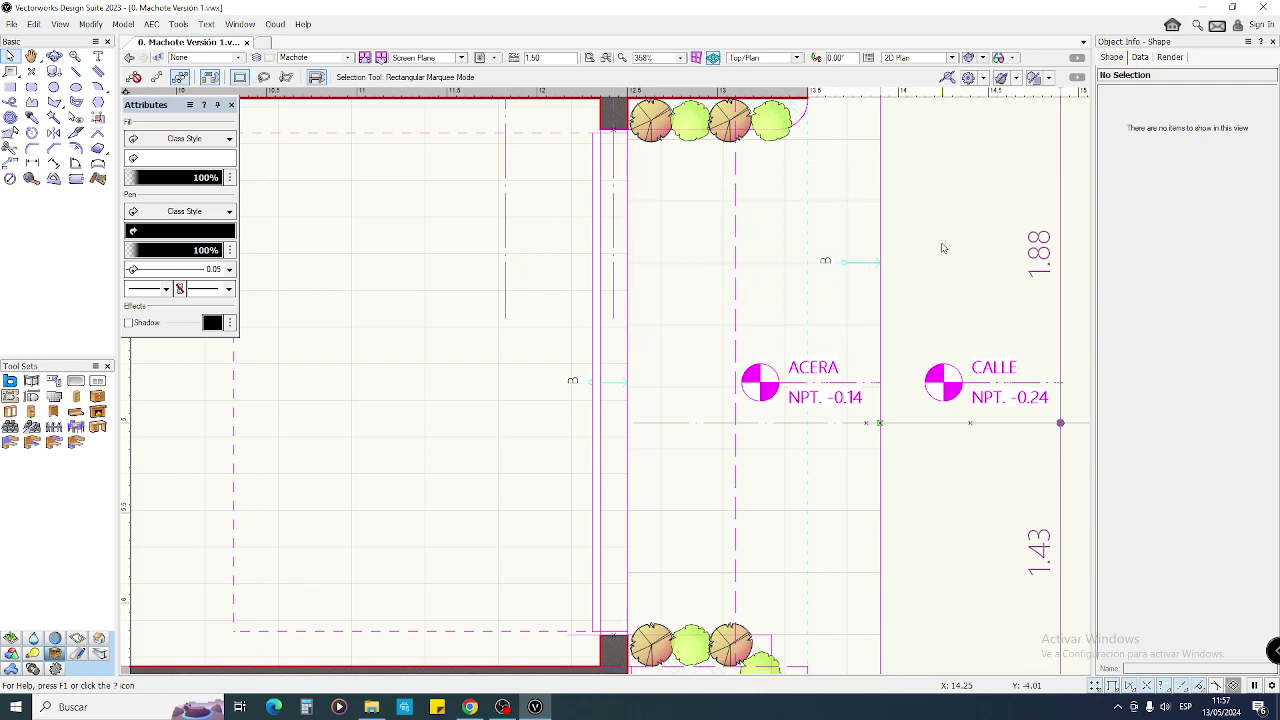
{"action": "scroll", "coordinate": [927, 259], "scroll_direction": "down", "scroll_amount": 2}
{"action": "middle_click_drag", "start_coordinate": [927, 259], "coordinate": [863, 159]}
{"action": "scroll", "coordinate": [855, 390], "scroll_direction": "down", "scroll_amount": 2}
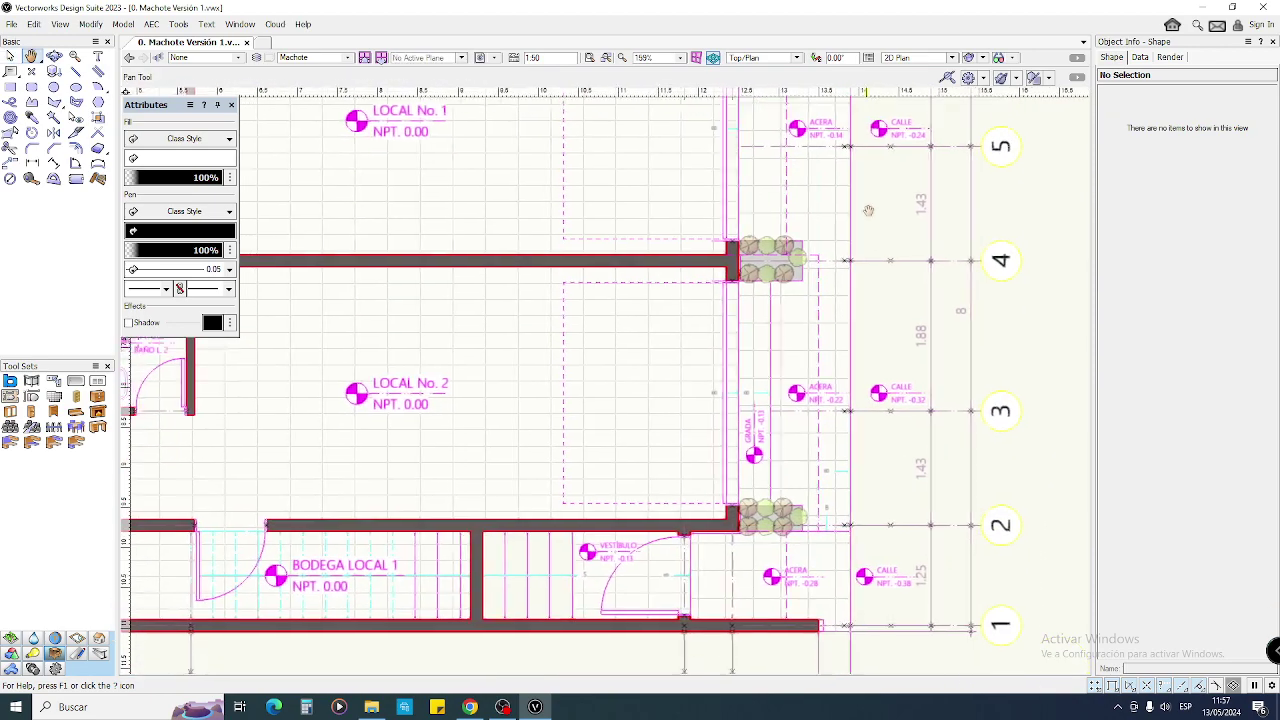
- Examine the LOCAL No. 1 room label and its NPT. 0.00 floor level text
{"action": "middle_click_drag", "start_coordinate": [587, 366], "coordinate": [791, 411]}
{"action": "middle_click_drag", "start_coordinate": [690, 346], "coordinate": [697, 450]}
{"action": "left_click_drag", "start_coordinate": [555, 234], "coordinate": [724, 304]}
{"action": "scroll", "coordinate": [684, 273], "scroll_direction": "up", "scroll_amount": 2}
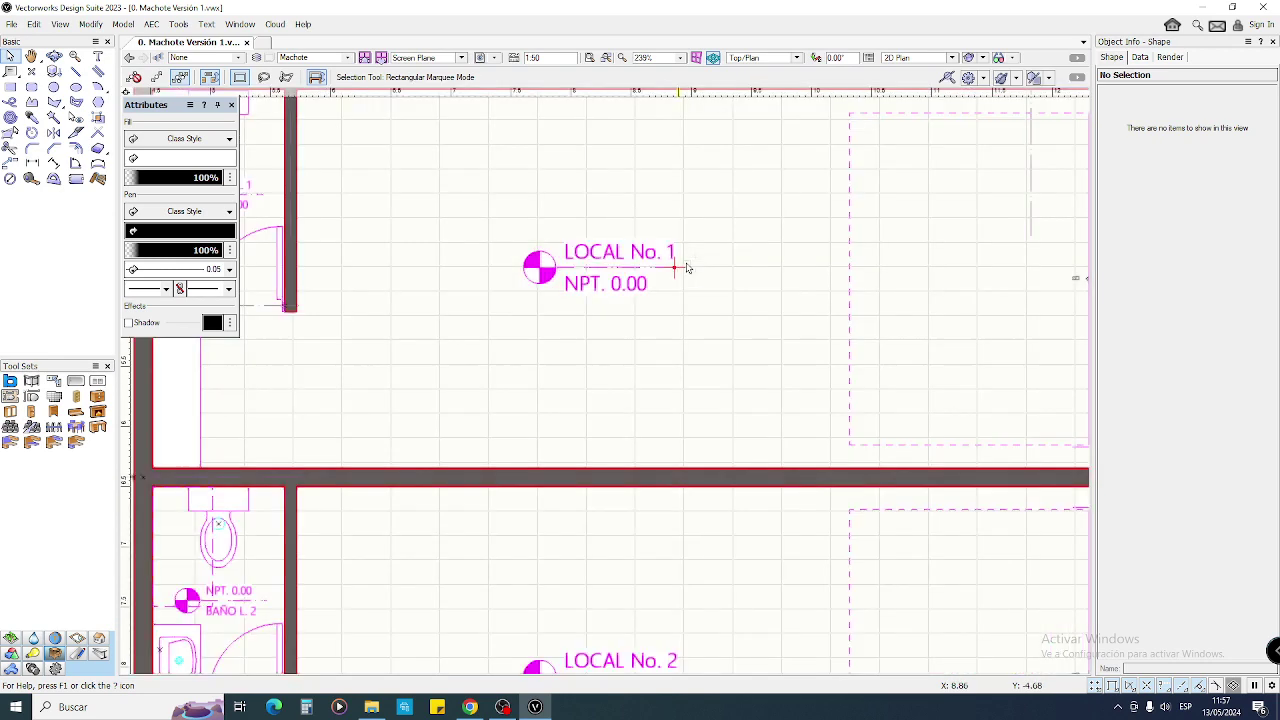
{"action": "left_click_drag", "start_coordinate": [484, 190], "coordinate": [734, 334]}
{"action": "middle_click_drag", "start_coordinate": [696, 316], "coordinate": [717, 376]}
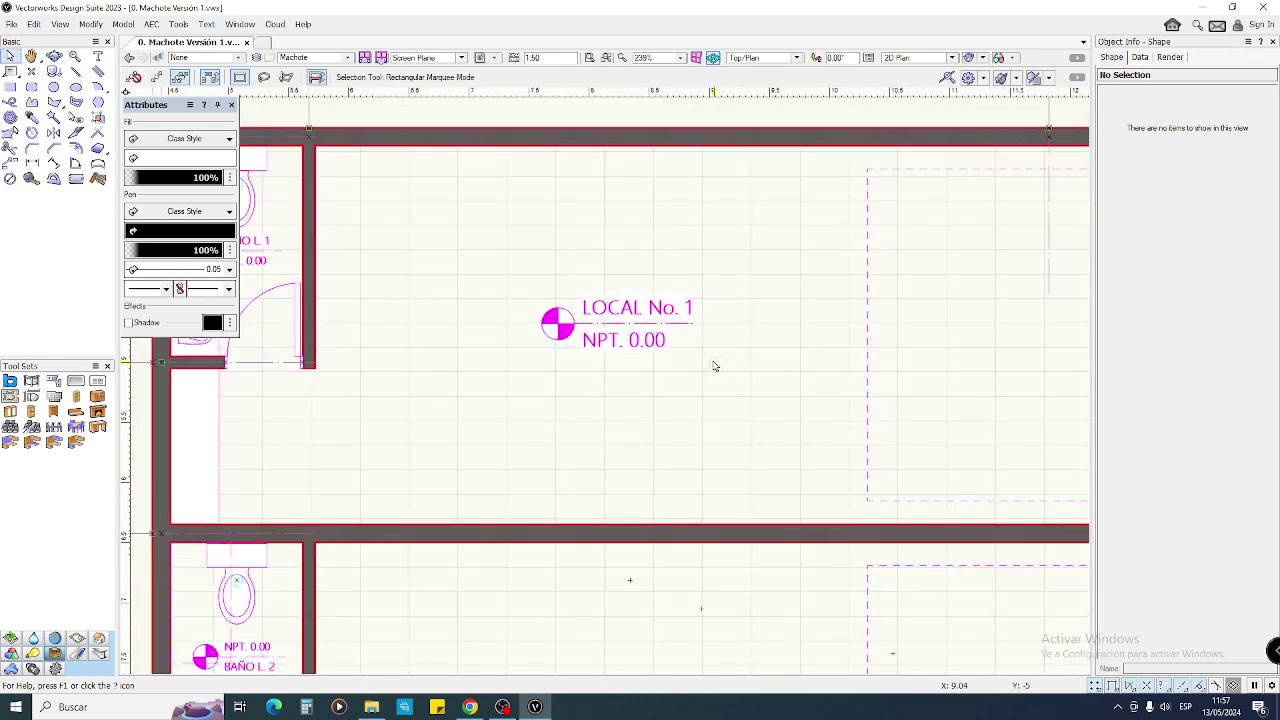
{"action": "left_click_drag", "start_coordinate": [440, 170], "coordinate": [716, 240]}
{"action": "left_click_drag", "start_coordinate": [580, 293], "coordinate": [702, 322]}
{"action": "left_click", "coordinate": [705, 323]}
{"action": "scroll", "coordinate": [670, 327], "scroll_direction": "up", "scroll_amount": 2}
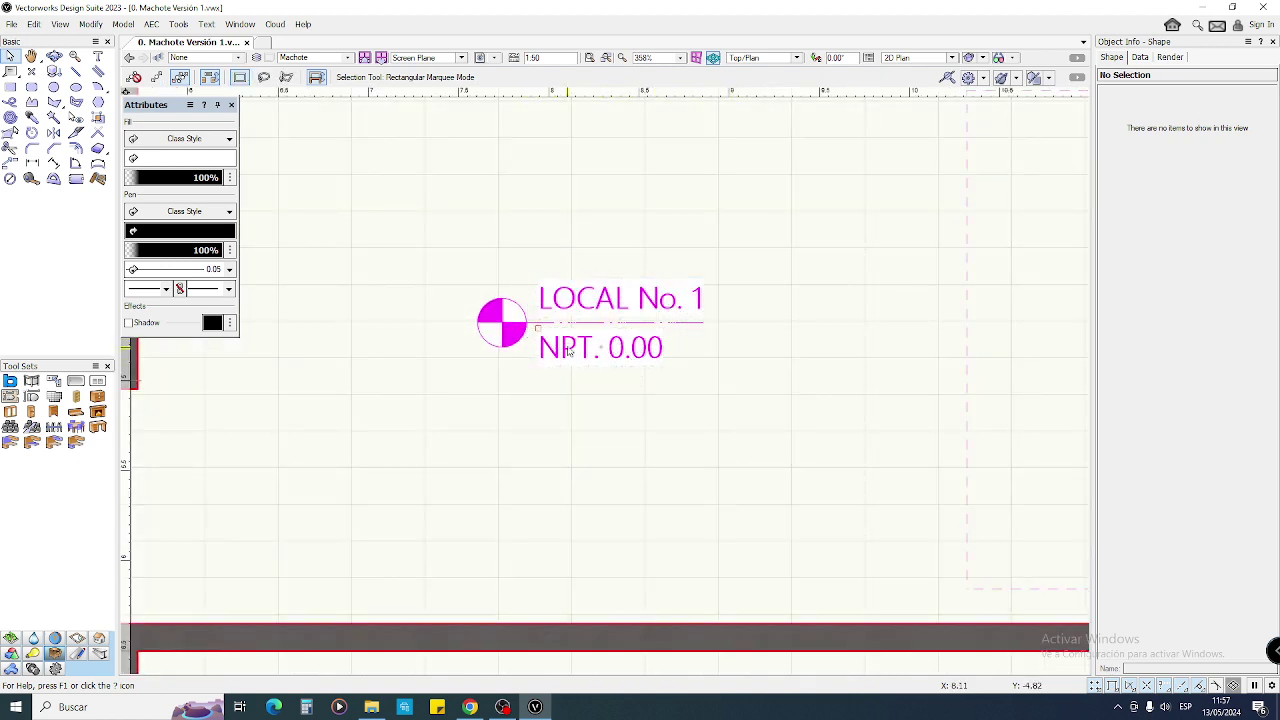
- Examine the quartered circle and the horizontal line of the LOCAL No. 1 level marker
{"action": "scroll", "coordinate": [588, 347], "scroll_direction": "up", "scroll_amount": 2}
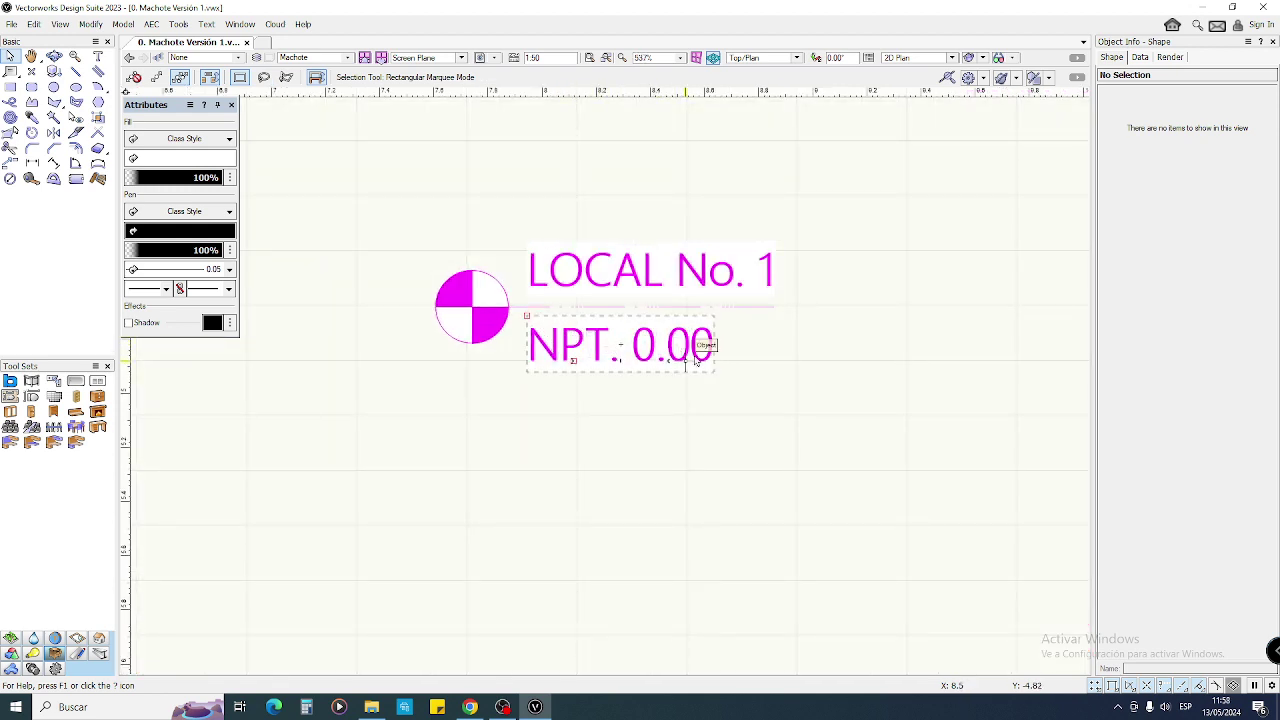
{"action": "left_click_drag", "start_coordinate": [470, 270], "coordinate": [532, 330]}
{"action": "left_click_drag", "start_coordinate": [509, 274], "coordinate": [494, 326]}
{"action": "left_click_drag", "start_coordinate": [476, 247], "coordinate": [483, 408]}
{"action": "left_click_drag", "start_coordinate": [422, 305], "coordinate": [829, 307]}
{"action": "left_click_drag", "start_coordinate": [467, 255], "coordinate": [465, 402]}
{"action": "left_click_drag", "start_coordinate": [410, 304], "coordinate": [803, 315]}
{"action": "scroll", "coordinate": [704, 291], "scroll_direction": "down", "scroll_amount": 3}
- Examine the VESTÍBULO area, its entrance door swing and the first stair line beside it
{"action": "middle_click_drag", "start_coordinate": [814, 300], "coordinate": [775, 294]}
{"action": "middle_click_drag", "start_coordinate": [497, 615], "coordinate": [460, 417]}
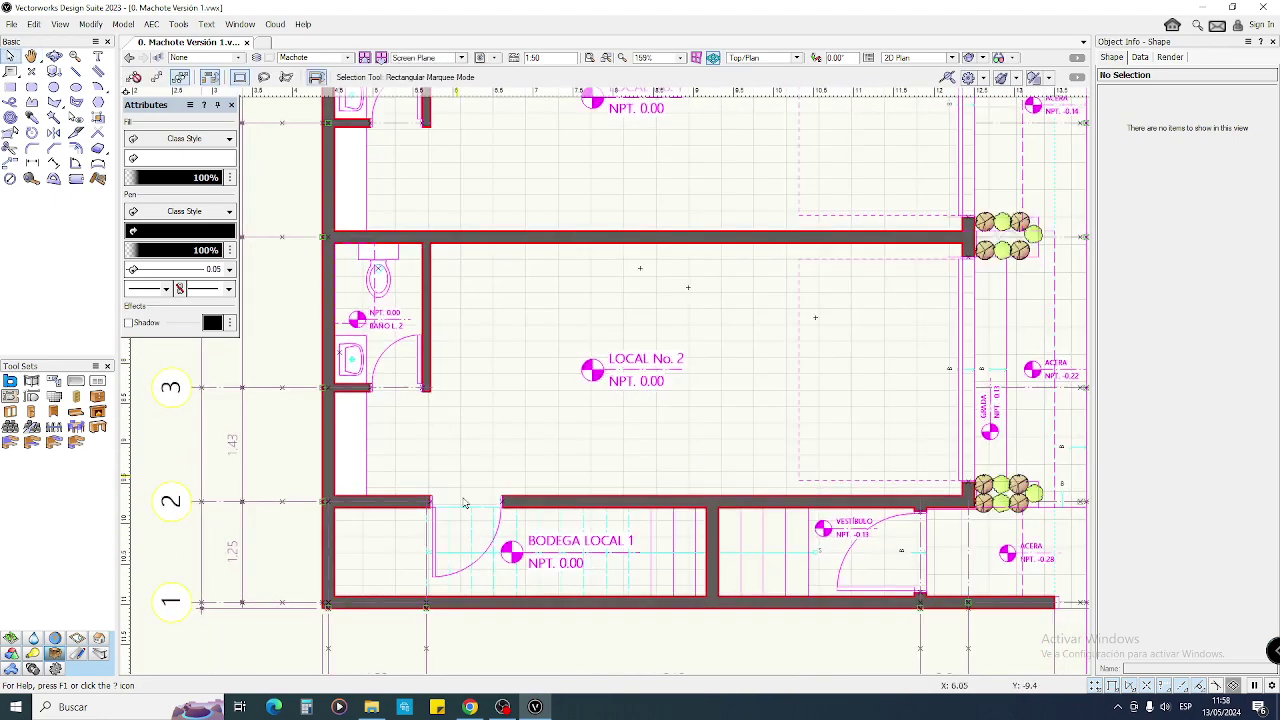
{"action": "middle_click_drag", "start_coordinate": [830, 525], "coordinate": [755, 394]}
{"action": "scroll", "coordinate": [794, 457], "scroll_direction": "up", "scroll_amount": 1}
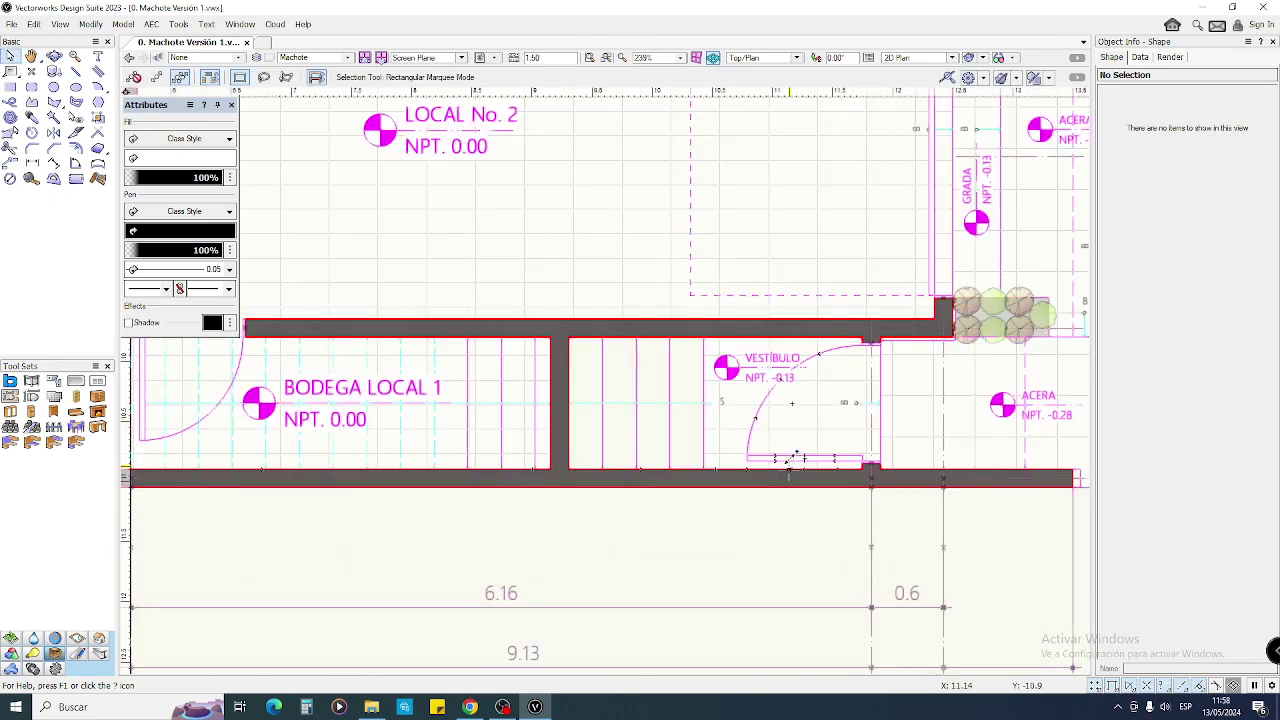
{"action": "scroll", "coordinate": [746, 457], "scroll_direction": "up", "scroll_amount": 1}
{"action": "middle_click_drag", "start_coordinate": [746, 457], "coordinate": [822, 456]}
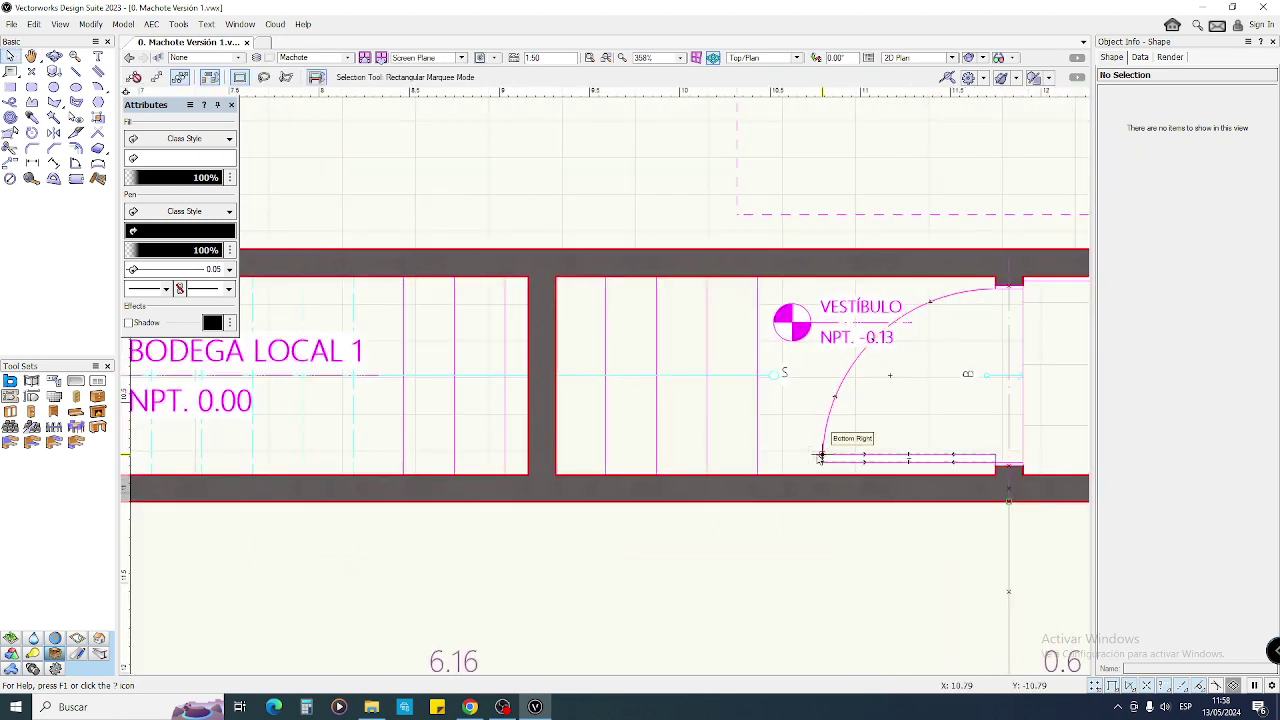
{"action": "scroll", "coordinate": [821, 456], "scroll_direction": "down", "scroll_amount": 1}
{"action": "scroll", "coordinate": [818, 455], "scroll_direction": "up", "scroll_amount": 2}
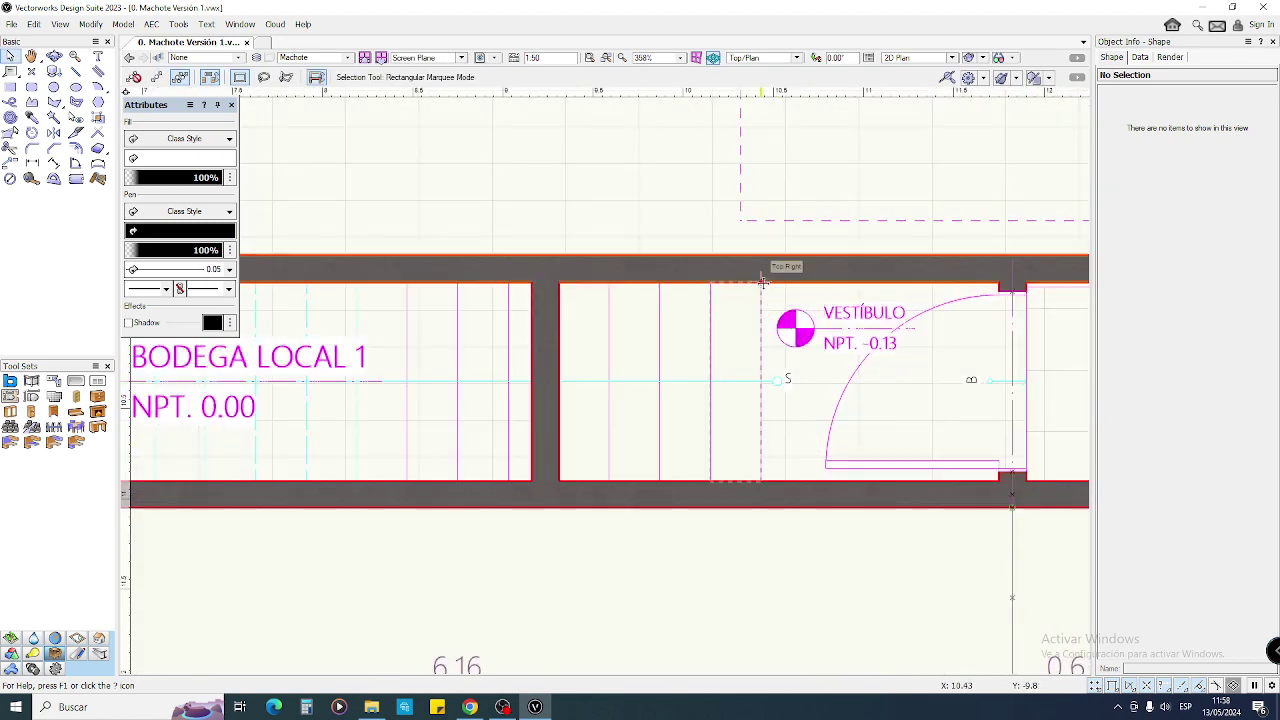
{"action": "left_click", "coordinate": [988, 500]}
{"action": "left_click_drag", "start_coordinate": [989, 566], "coordinate": [789, 312]}
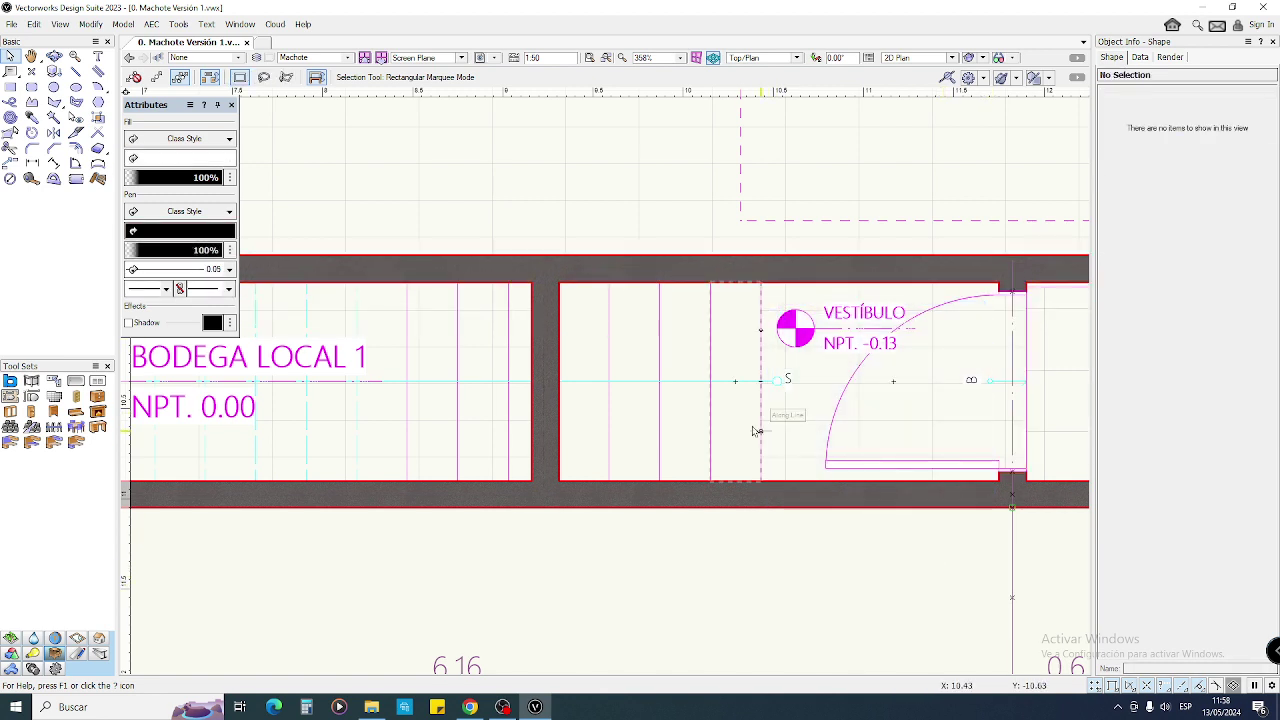
- Examine the solid stair tread lines between the VESTÍBULO and the BODEGA LOCAL 1 wall
{"action": "left_click_drag", "start_coordinate": [741, 531], "coordinate": [771, 282]}
{"action": "left_click_drag", "start_coordinate": [716, 554], "coordinate": [716, 283]}
{"action": "left_click_drag", "start_coordinate": [664, 598], "coordinate": [668, 250]}
{"action": "left_click_drag", "start_coordinate": [576, 604], "coordinate": [617, 300]}
- Examine the dashed stair tread lines that run across BODEGA LOCAL 1 as far as its door
{"action": "middle_click_drag", "start_coordinate": [380, 462], "coordinate": [645, 421]}
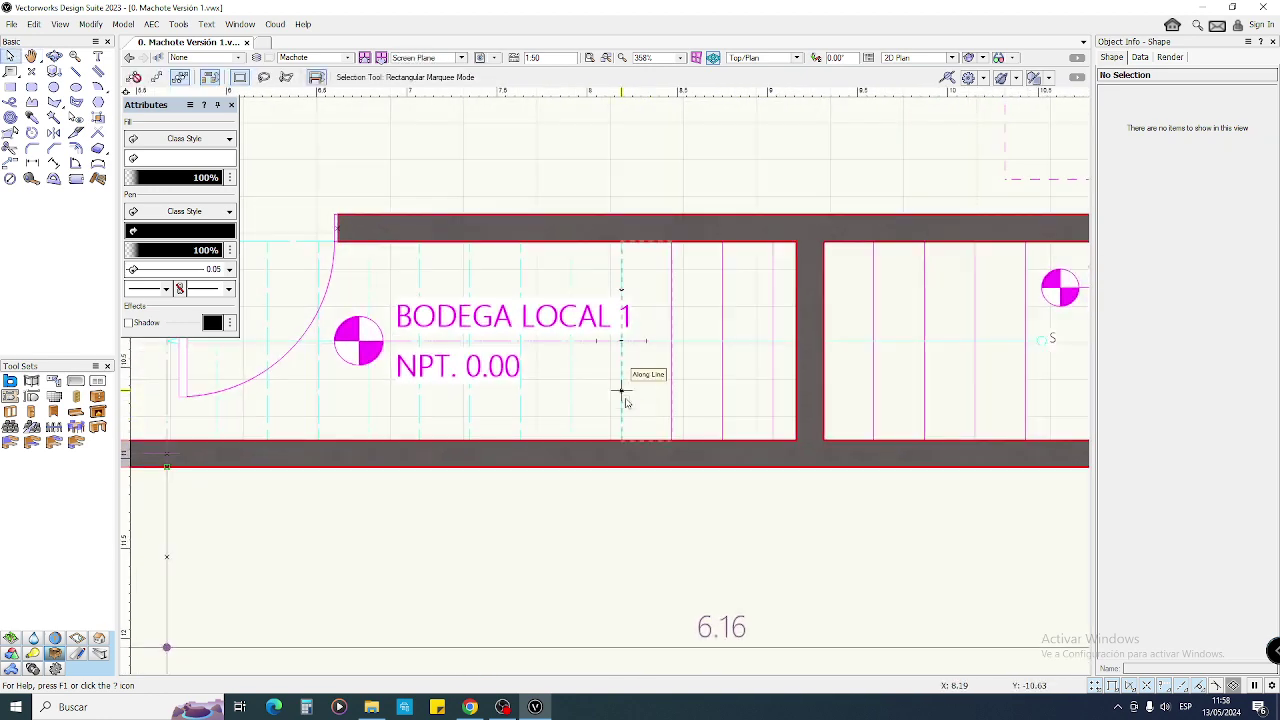
{"action": "left_click_drag", "start_coordinate": [601, 498], "coordinate": [636, 240]}
{"action": "left_click_drag", "start_coordinate": [549, 545], "coordinate": [590, 243]}
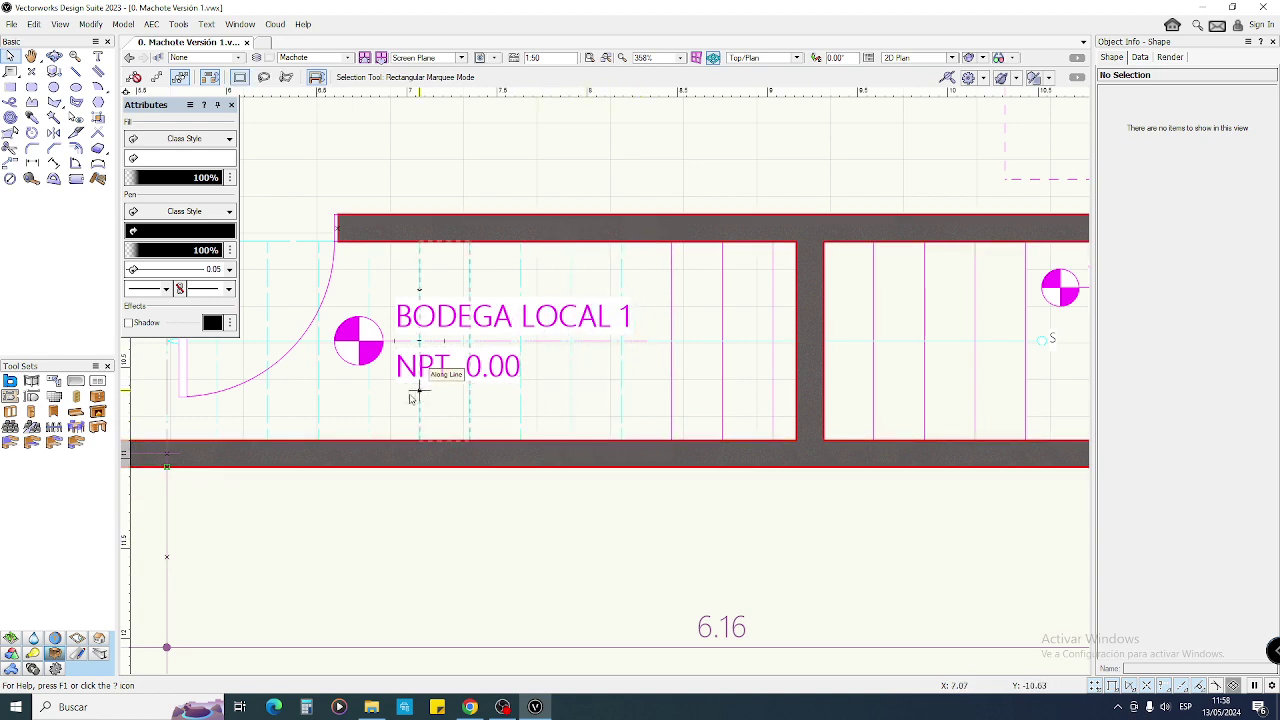
{"action": "middle_click_drag", "start_coordinate": [338, 414], "coordinate": [590, 432]}
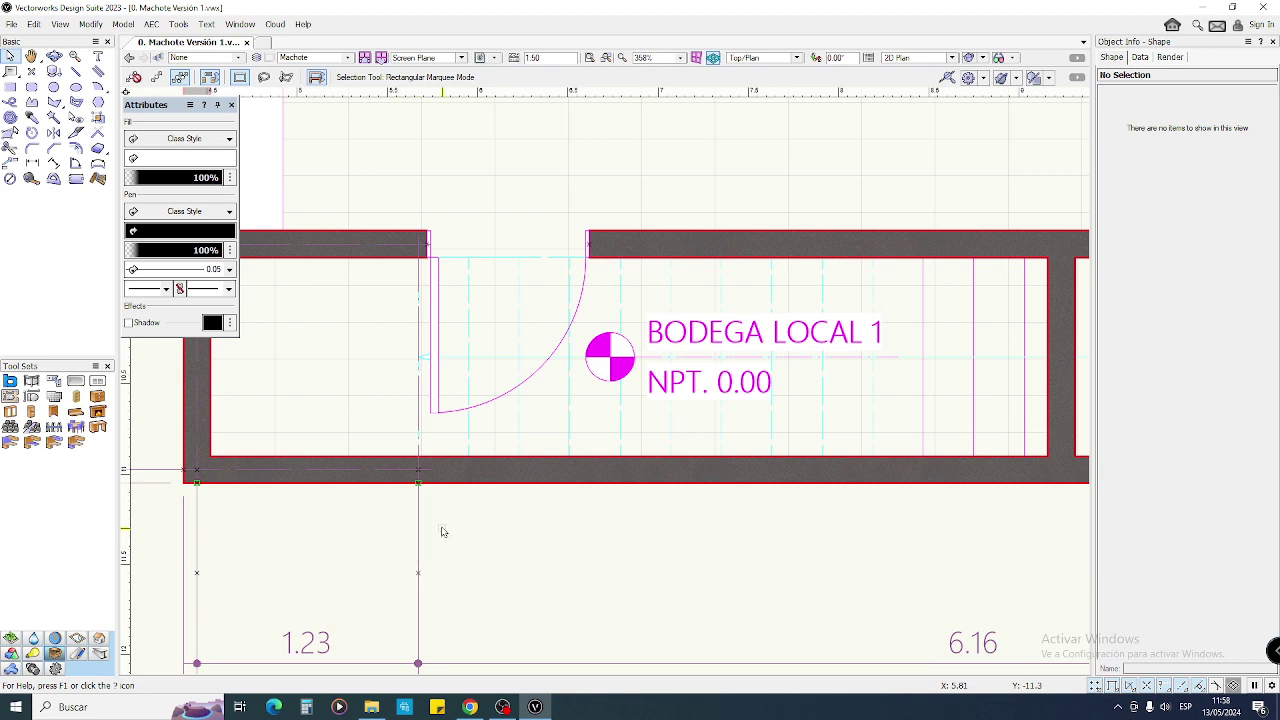
{"action": "left_click_drag", "start_coordinate": [440, 531], "coordinate": [409, 257]}
- Review the complete floor plan, from the ACERA and CALLE levels to both shops and the whole sheet
{"action": "scroll", "coordinate": [766, 451], "scroll_direction": "down", "scroll_amount": 3}
{"action": "middle_click_drag", "start_coordinate": [762, 449], "coordinate": [513, 436]}
{"action": "middle_click_drag", "start_coordinate": [828, 426], "coordinate": [573, 478]}
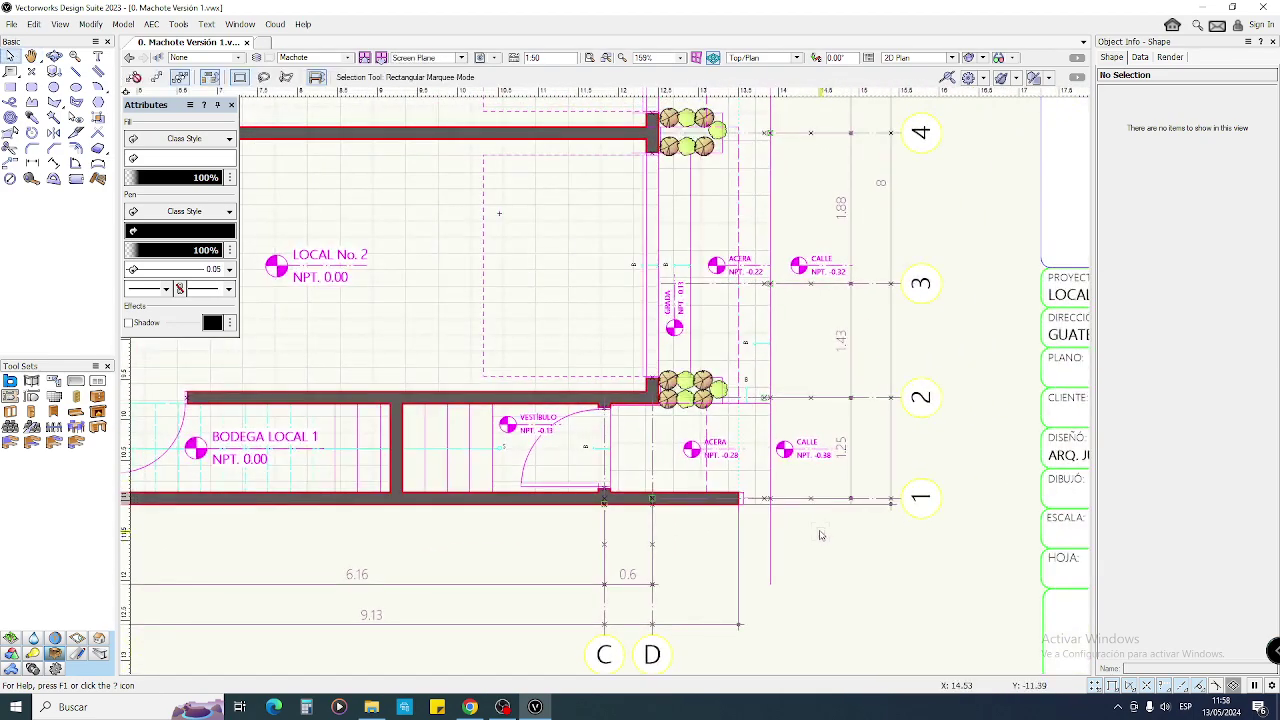
{"action": "scroll", "coordinate": [822, 537], "scroll_direction": "down", "scroll_amount": 2}
{"action": "middle_click_drag", "start_coordinate": [832, 522], "coordinate": [868, 566]}
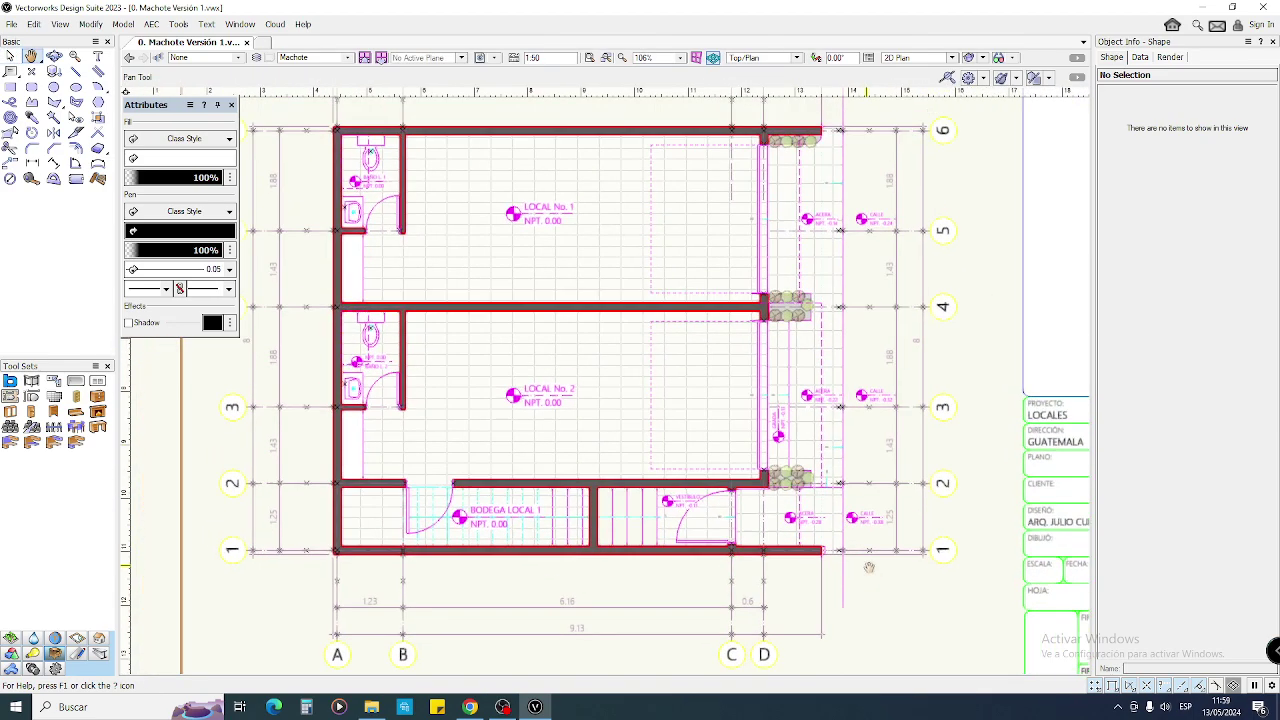
{"action": "scroll", "coordinate": [600, 417], "scroll_direction": "up", "scroll_amount": 2}
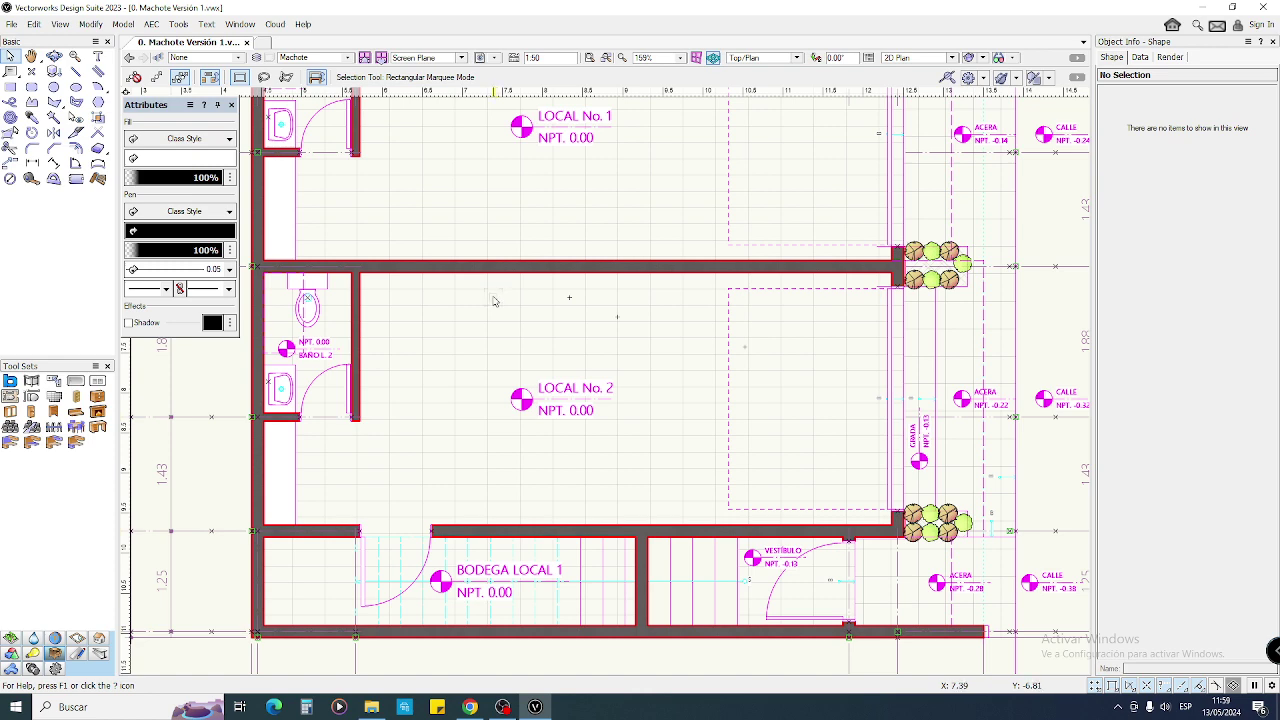
{"action": "scroll", "coordinate": [493, 301], "scroll_direction": "down", "scroll_amount": 4}
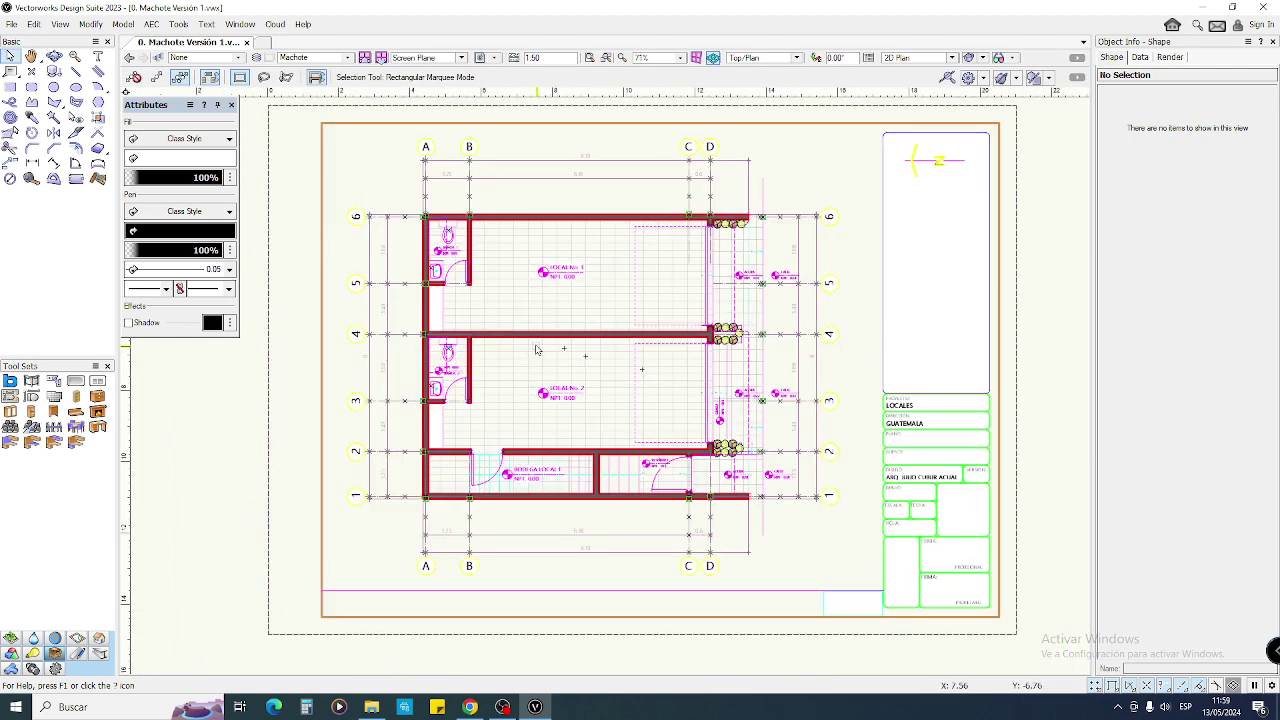
{"action": "scroll", "coordinate": [535, 349], "scroll_direction": "up", "scroll_amount": 2}
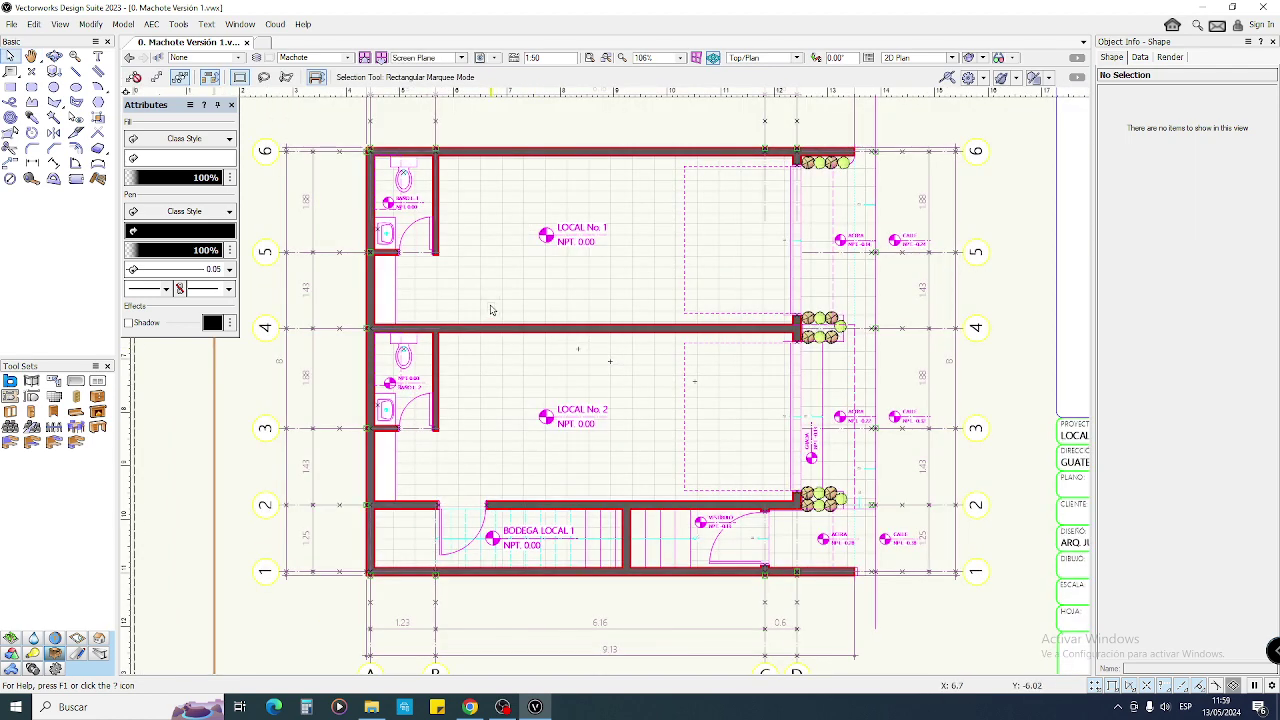
- Open the Vectorworks drawing 1. Planta Amoblada from the Proyecto Final folder
{"action": "left_click", "coordinate": [371, 707]}
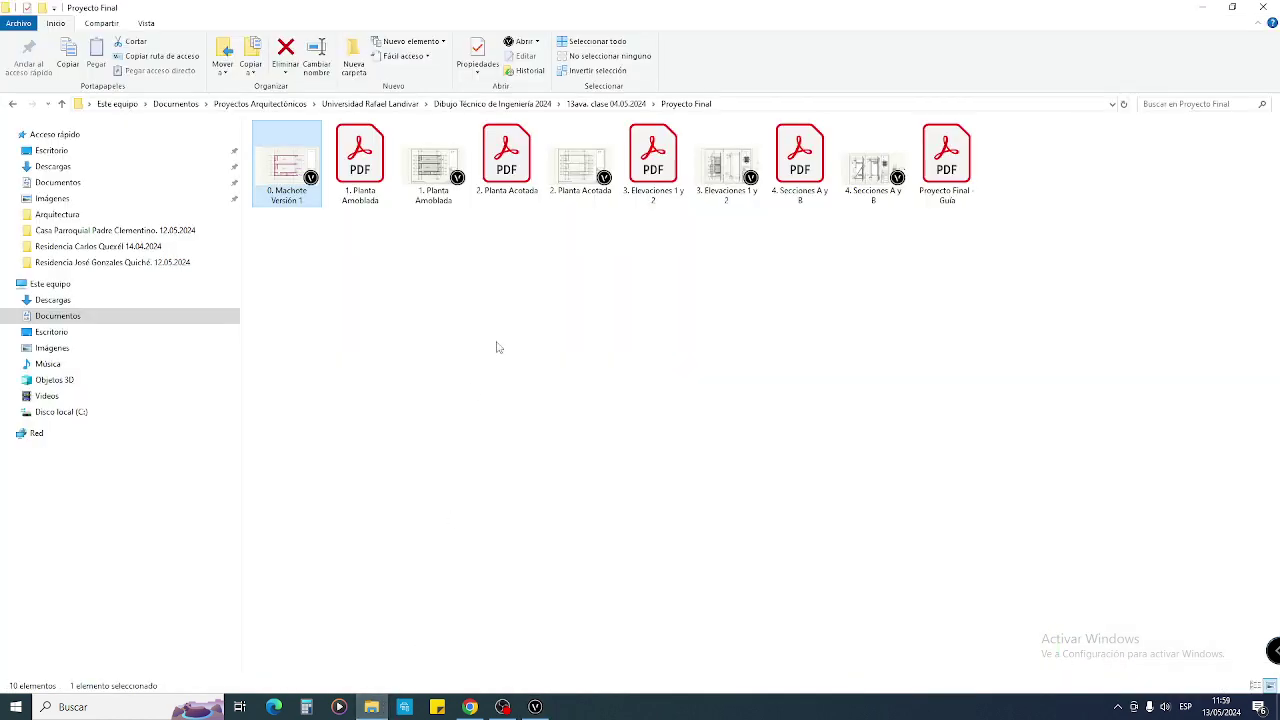
{"action": "left_click", "coordinate": [523, 328]}
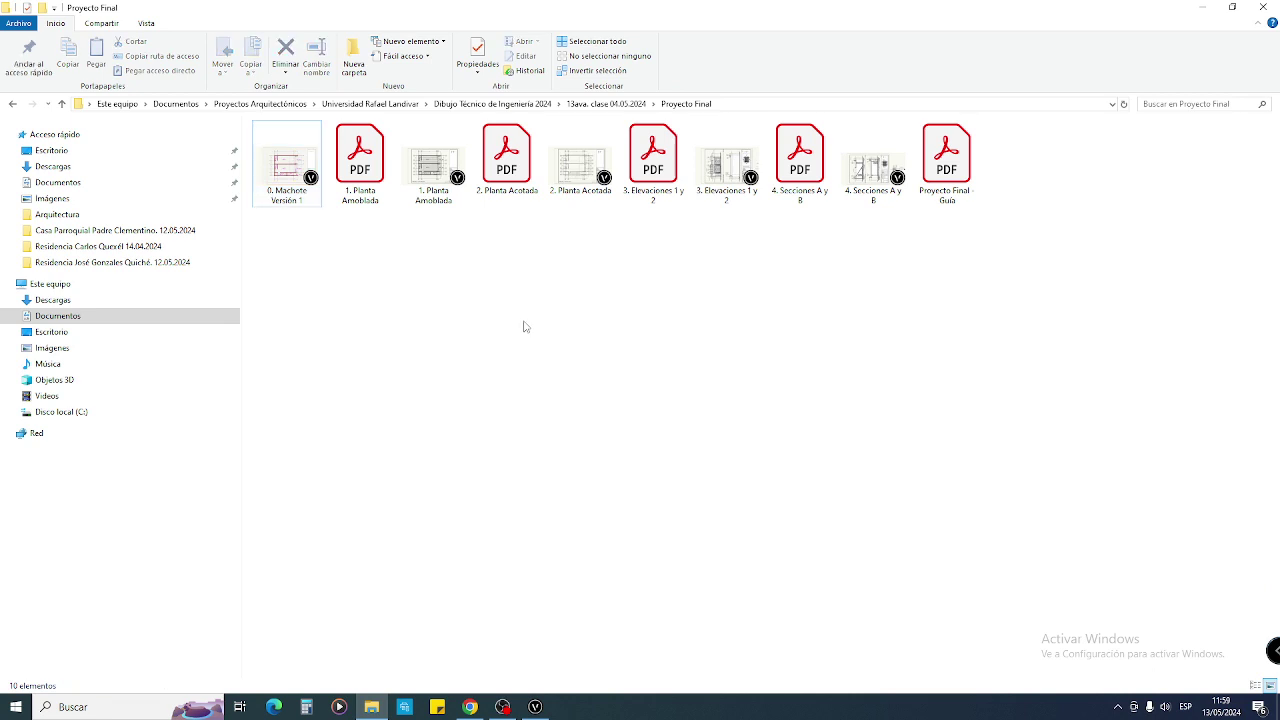
{"action": "left_click", "coordinate": [446, 175]}
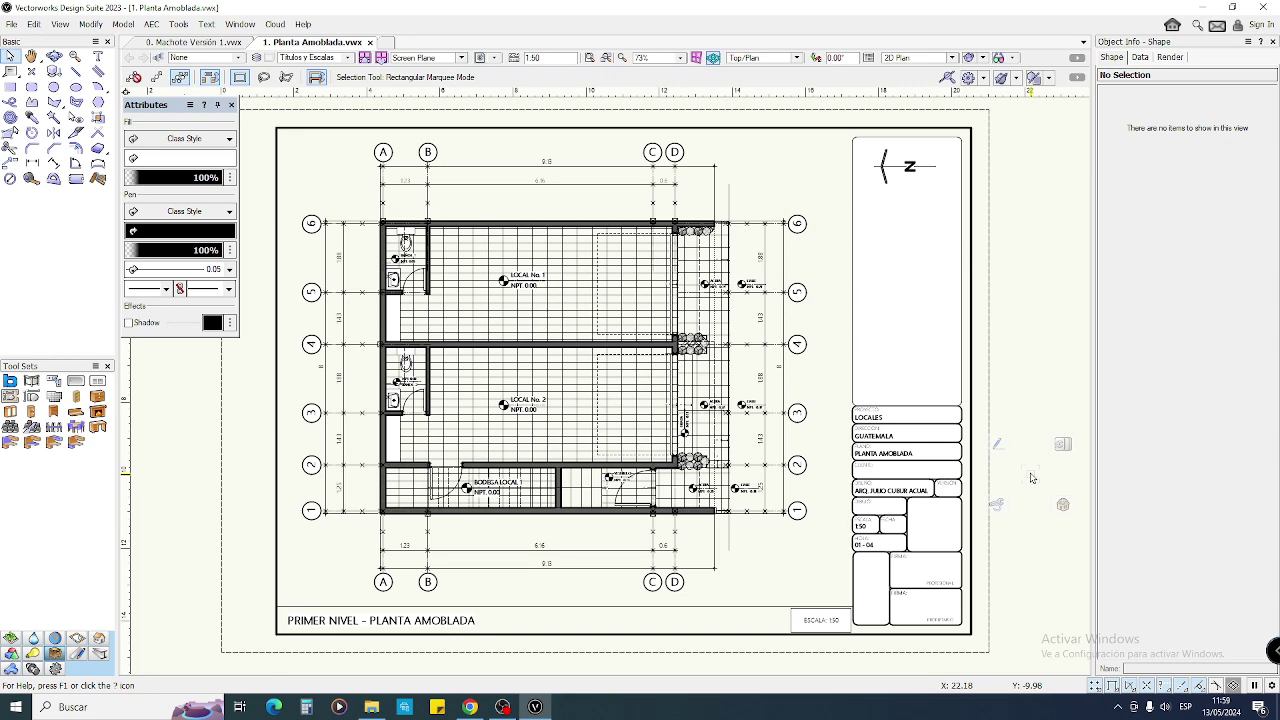
- Examine the sheet's title strip with PRIMER NIVEL - PLANTA AMOBLADA and the ESCALA: 1:50 box
{"action": "scroll", "coordinate": [634, 566], "scroll_direction": "down", "scroll_amount": 3}
{"action": "scroll", "coordinate": [634, 566], "scroll_direction": "up", "scroll_amount": 2}
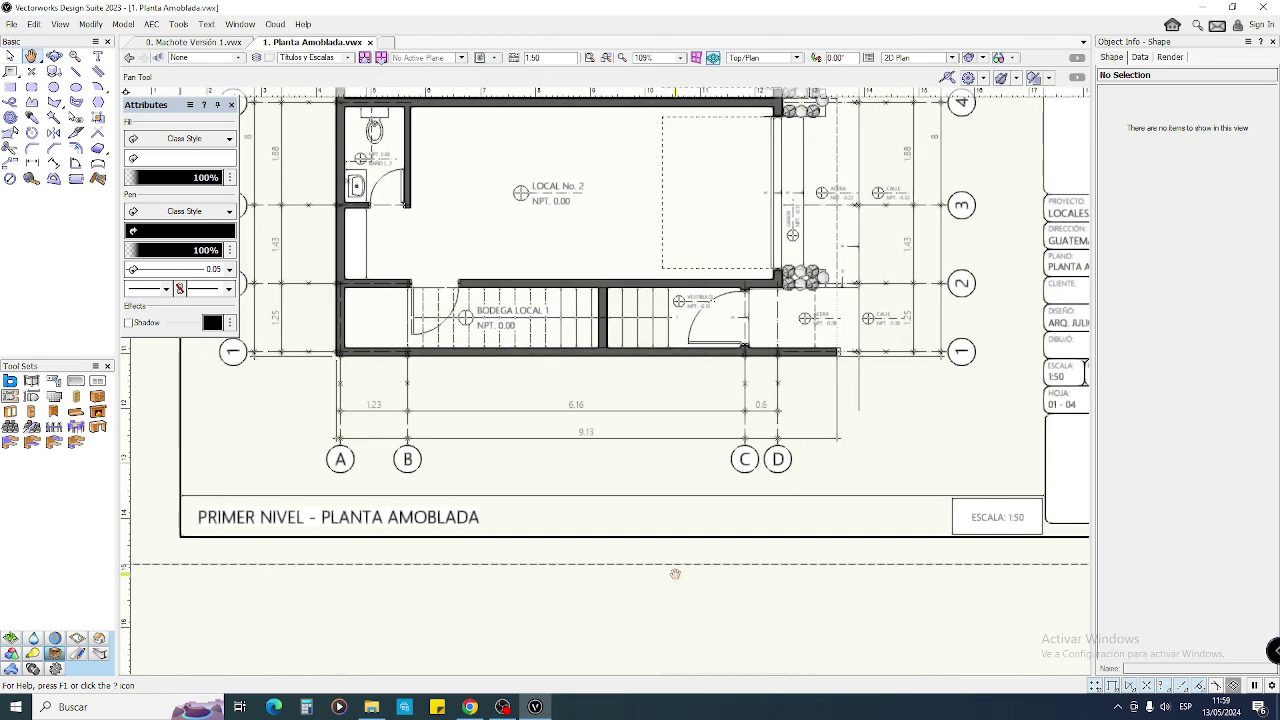
{"action": "left_click_drag", "start_coordinate": [195, 482], "coordinate": [502, 542]}
{"action": "left_click", "coordinate": [484, 453]}
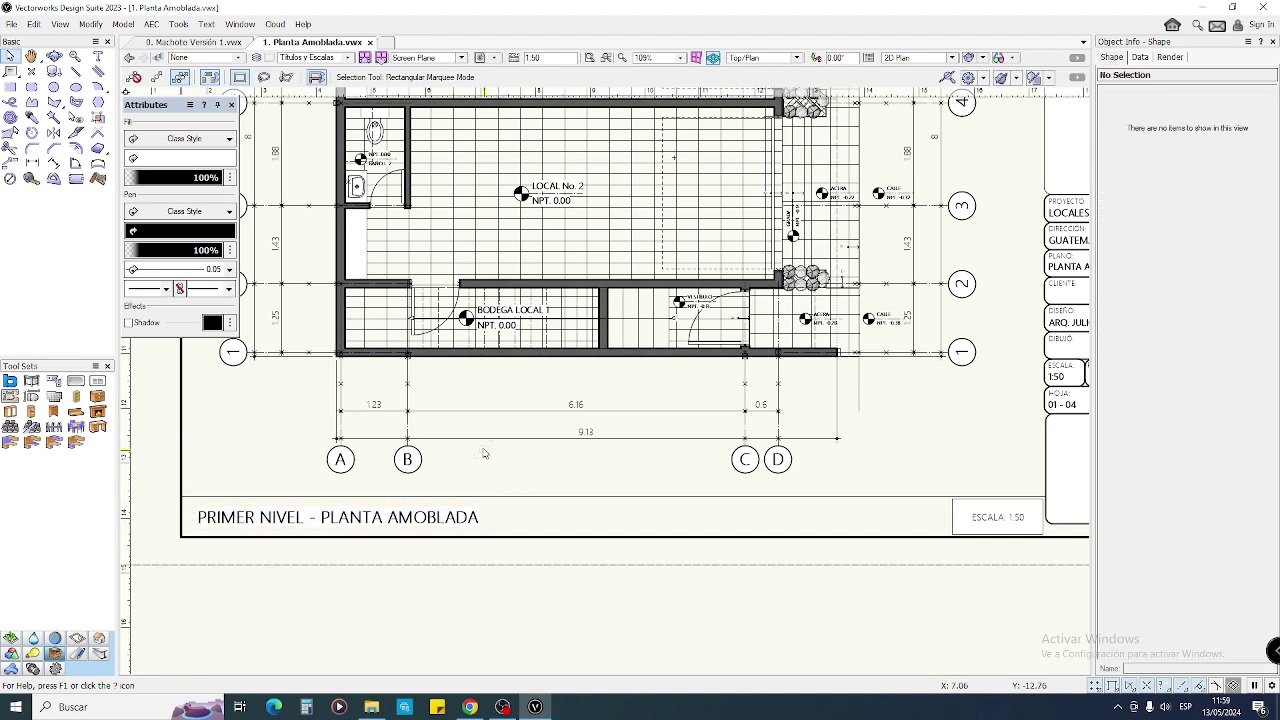
{"action": "left_click_drag", "start_coordinate": [189, 588], "coordinate": [309, 506]}
{"action": "left_click_drag", "start_coordinate": [307, 581], "coordinate": [718, 519]}
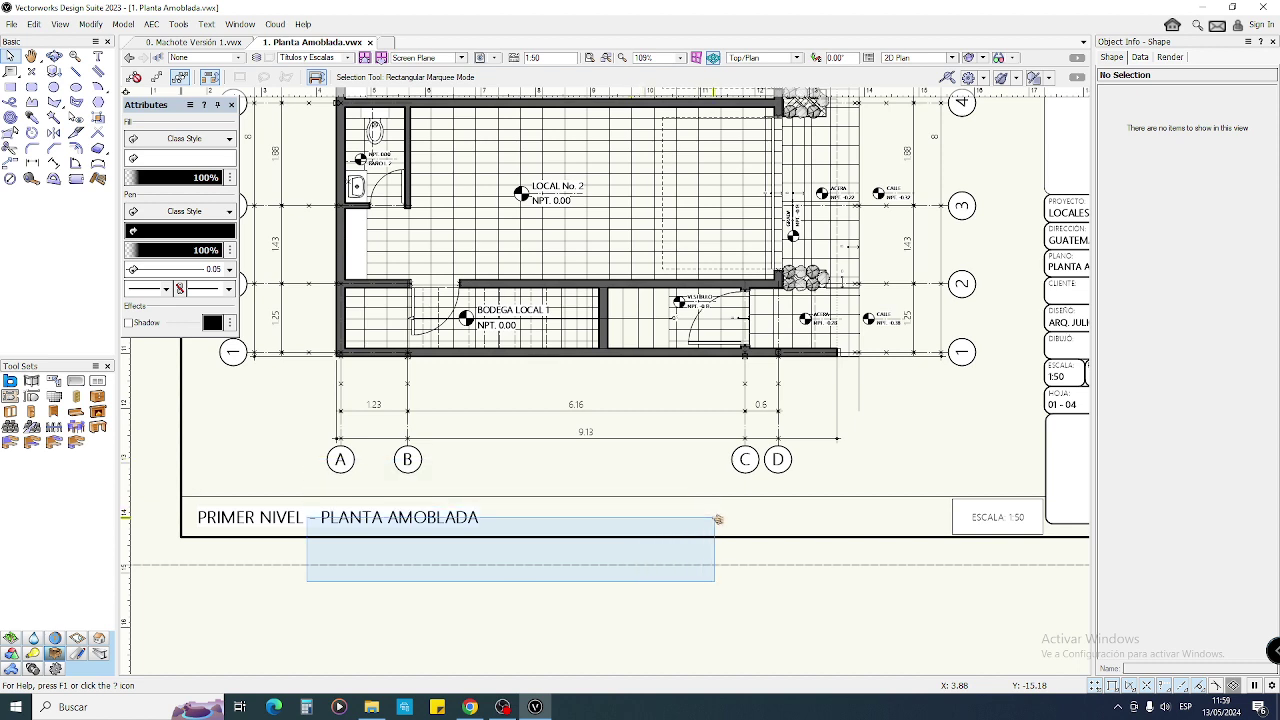
{"action": "left_click_drag", "start_coordinate": [718, 519], "coordinate": [718, 516]}
{"action": "left_click_drag", "start_coordinate": [939, 482], "coordinate": [1048, 547]}
{"action": "left_click", "coordinate": [981, 470]}
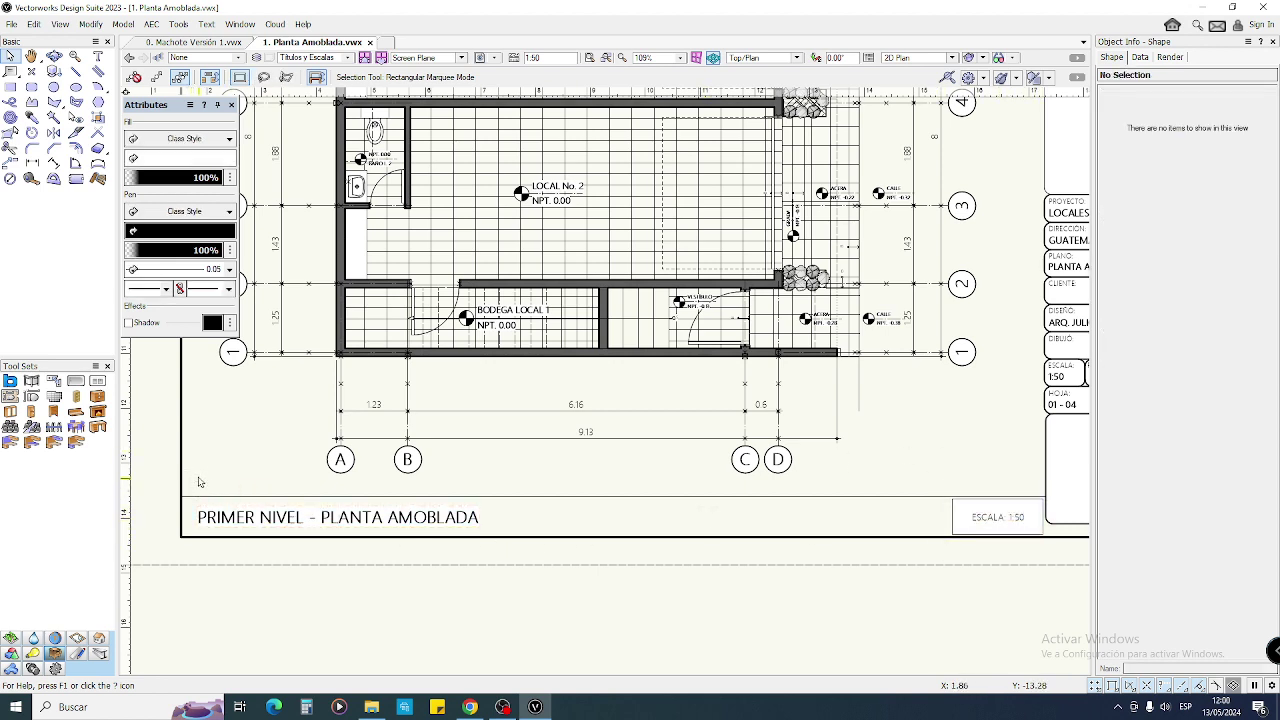
- Check the title strip's length and height with temporary Line tool previews, without keeping any line
{"action": "key", "text": "2"}
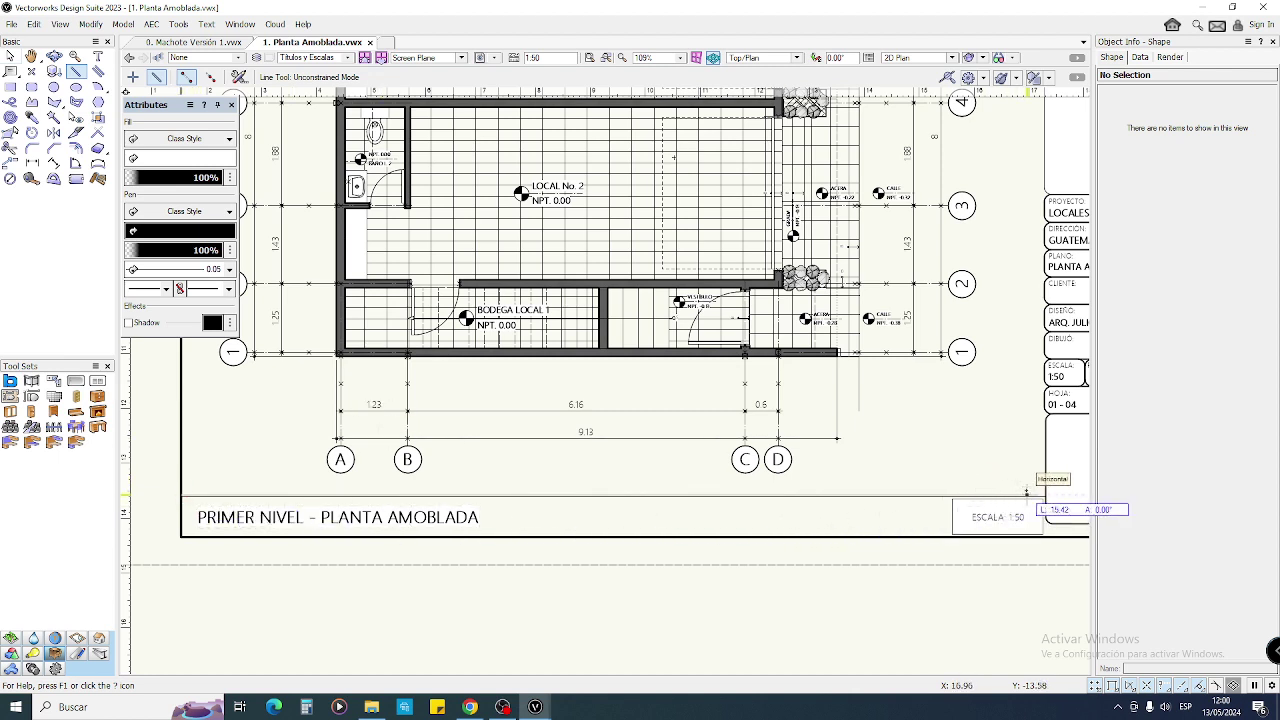
{"action": "key", "text": "x"}
{"action": "key", "text": "2"}
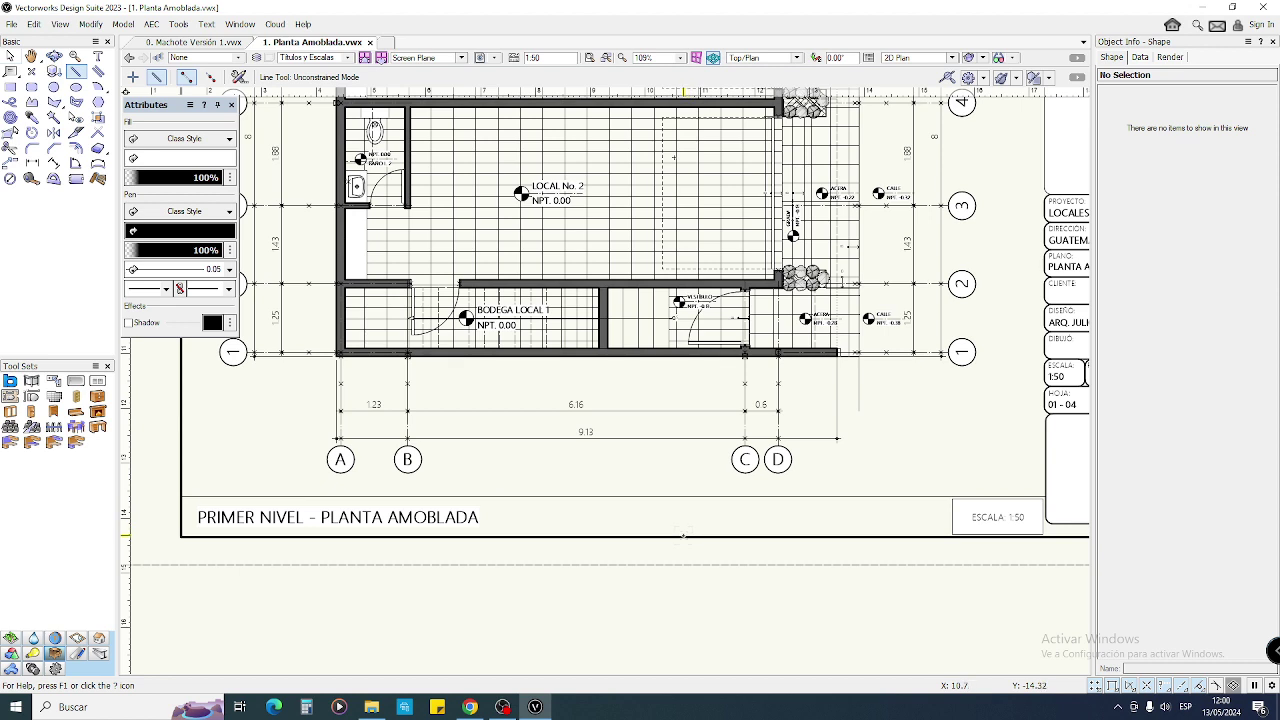
{"action": "left_click", "coordinate": [683, 537]}
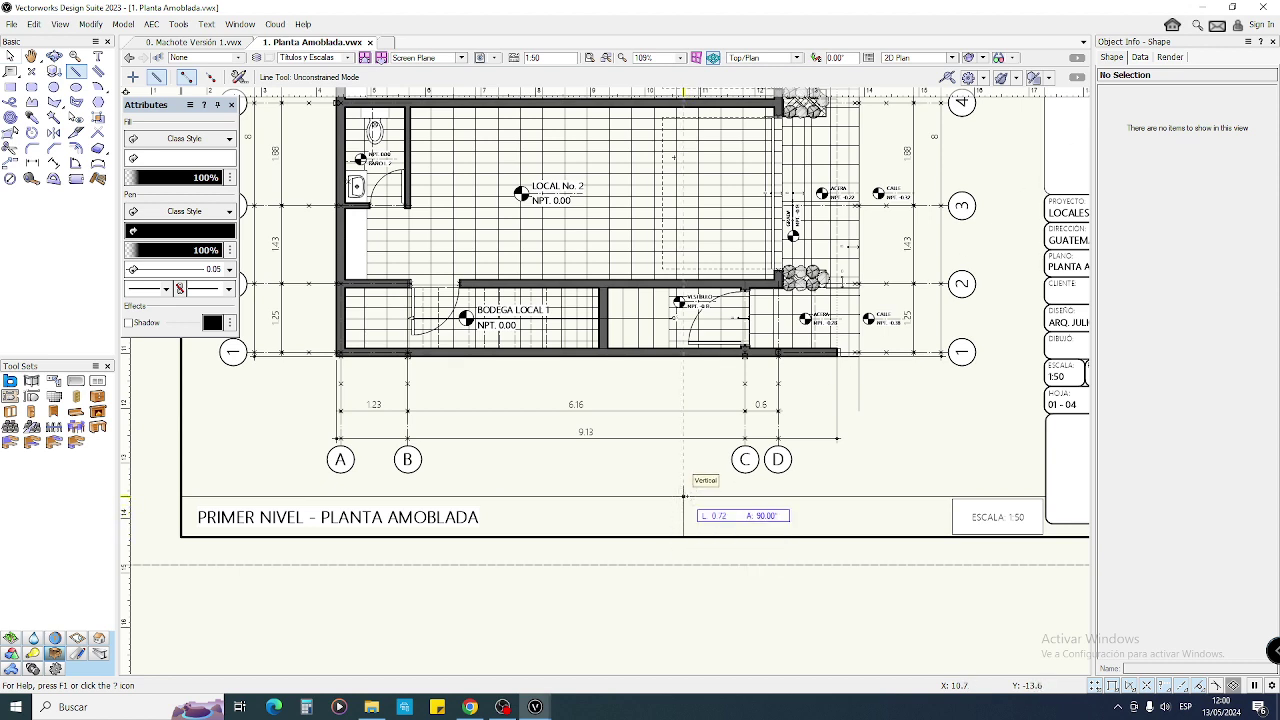
{"action": "key", "text": "x"}
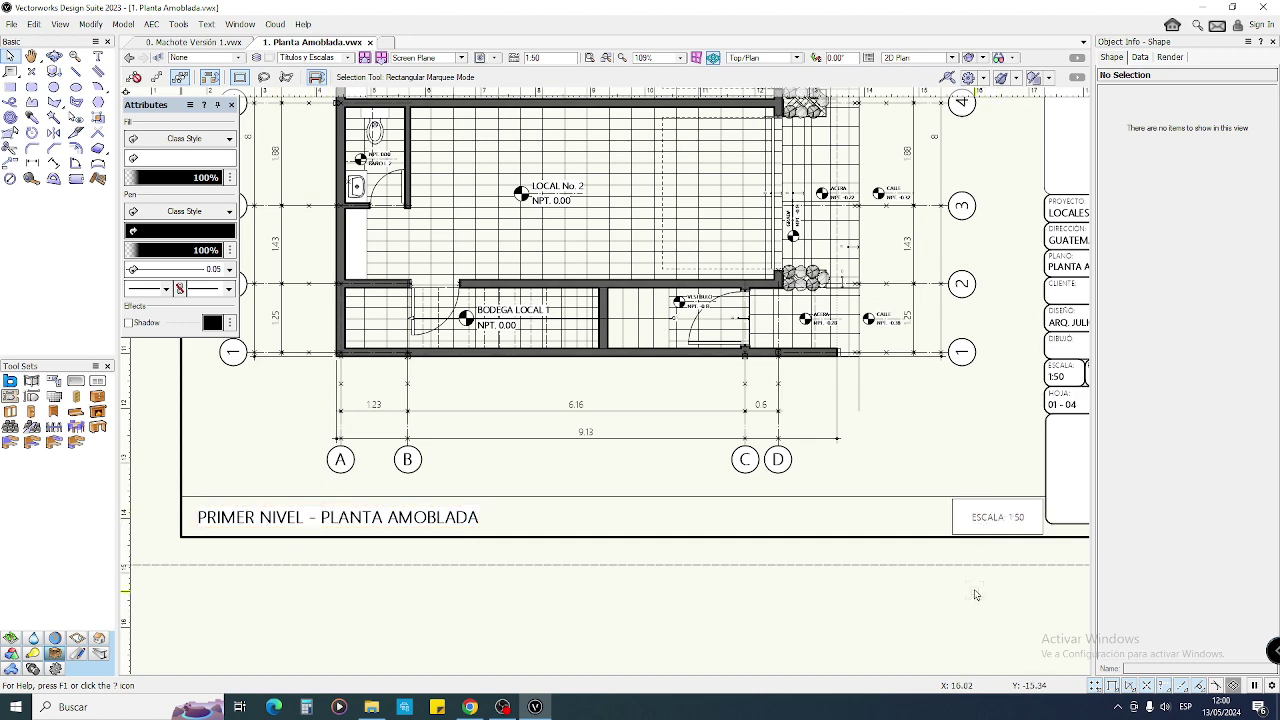
- Open the Vectorworks drawing 2. Planta Acotada from the Proyecto Final folder
{"action": "scroll", "coordinate": [842, 525], "scroll_direction": "down", "scroll_amount": 2}
{"action": "middle_click_drag", "start_coordinate": [842, 525], "coordinate": [792, 537]}
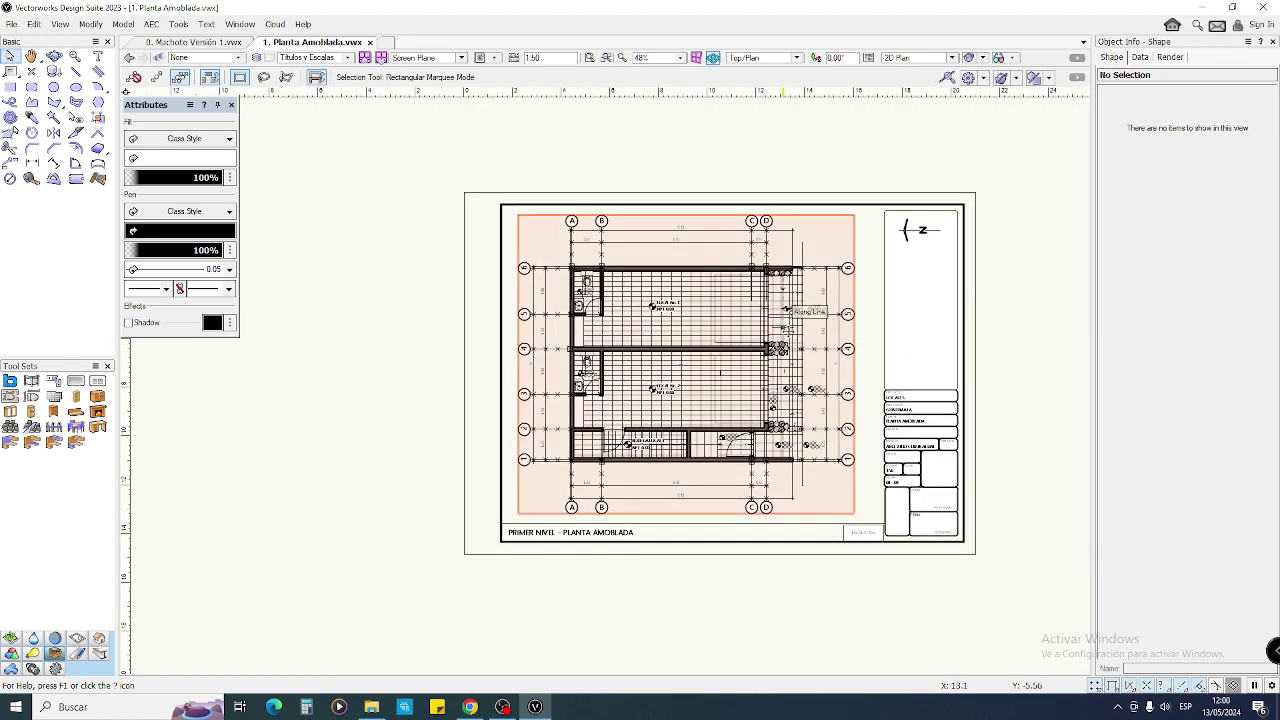
{"action": "scroll", "coordinate": [785, 326], "scroll_direction": "up", "scroll_amount": 1}
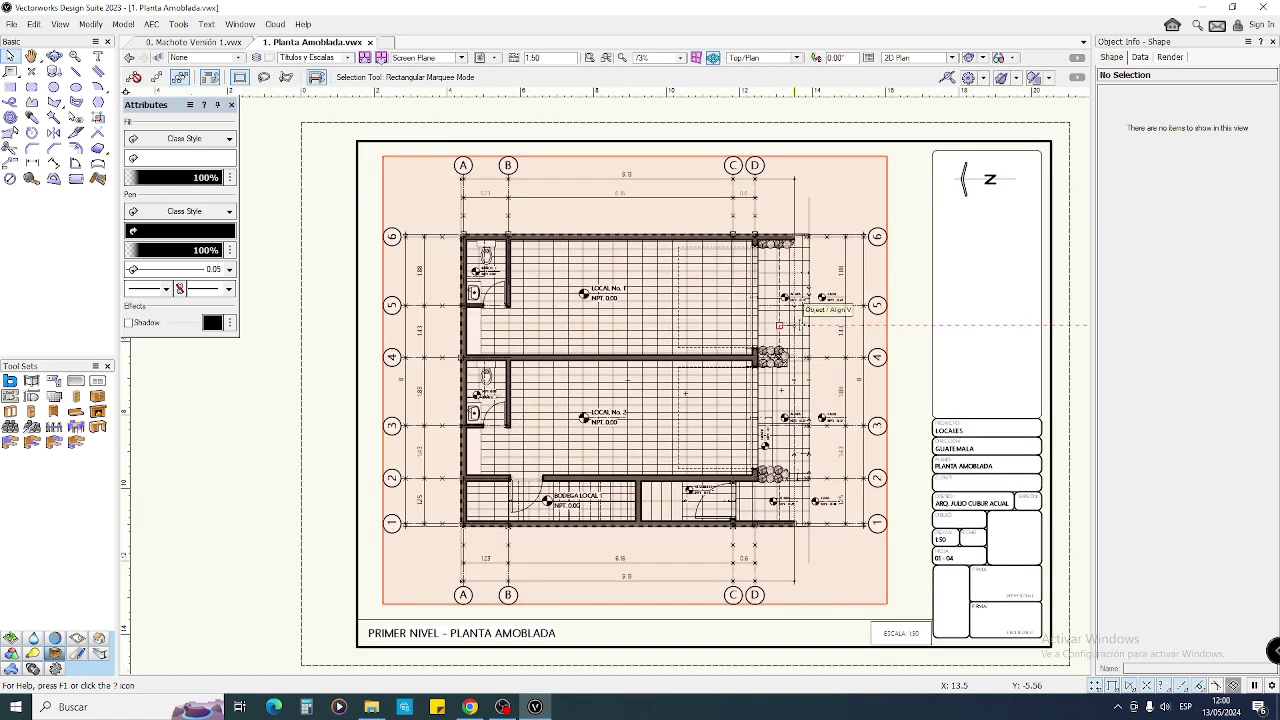
{"action": "left_click", "coordinate": [371, 707]}
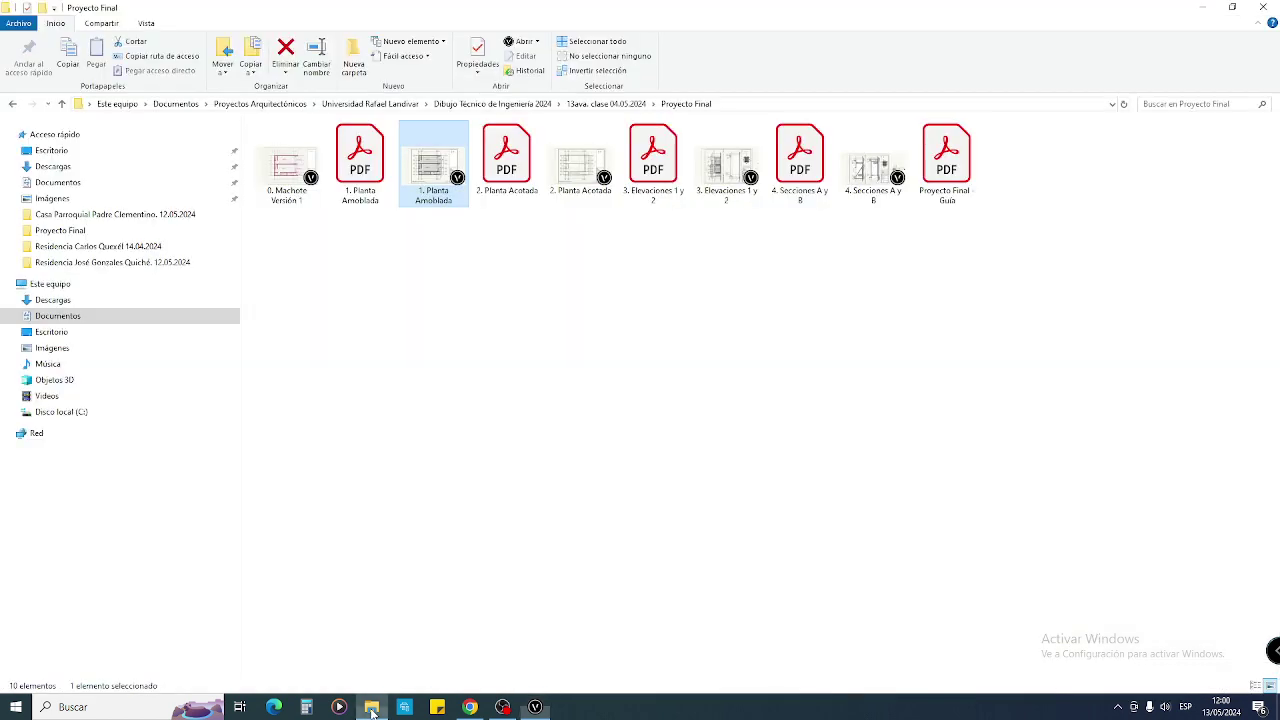
{"action": "left_click", "coordinate": [642, 328]}
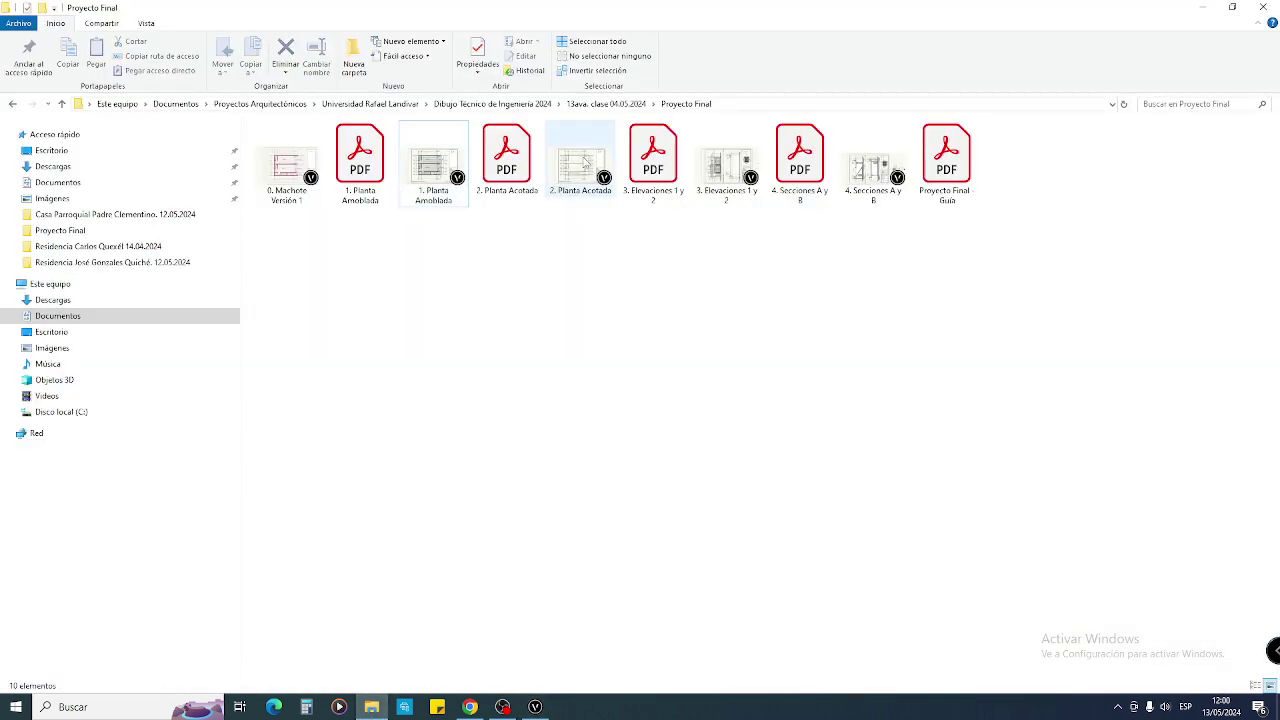
{"action": "double_click", "coordinate": [583, 165]}
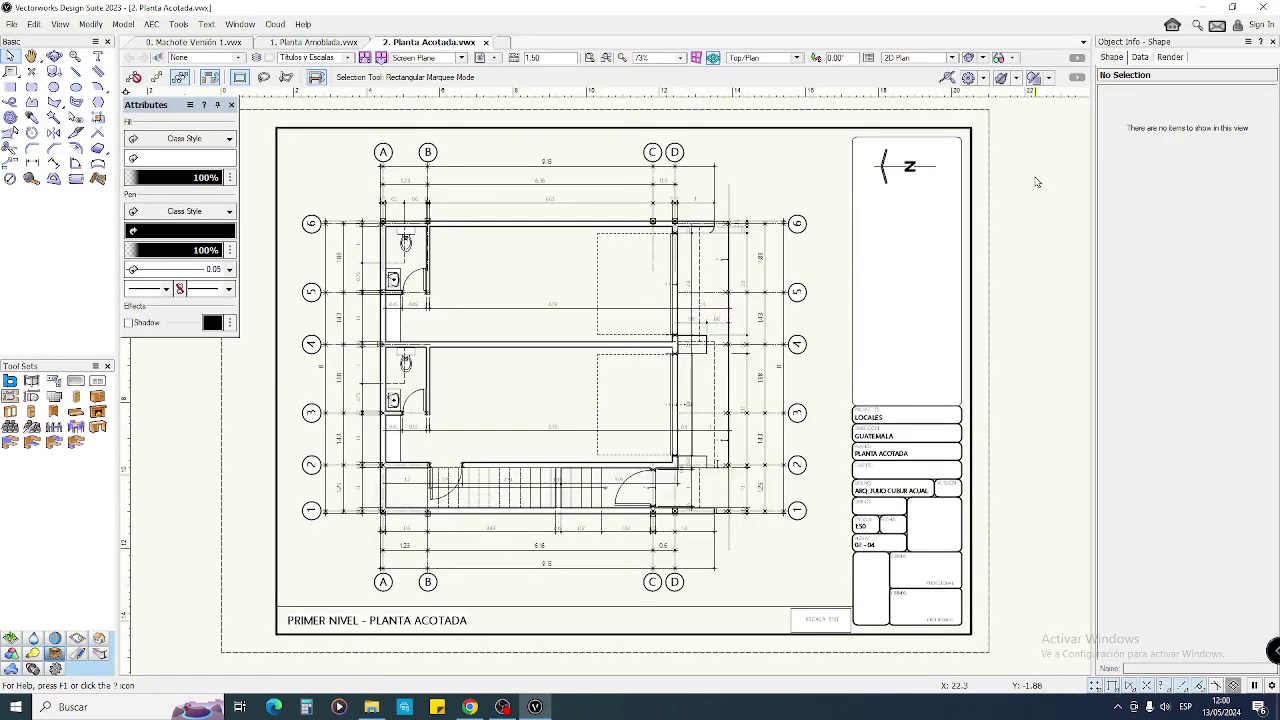
- Turn off the Black and white only display in the document preferences of 2. Planta Acotada
{"action": "right_click", "coordinate": [1036, 181]}
{"action": "left_click", "coordinate": [1085, 324]}
{"action": "left_click", "coordinate": [488, 189]}
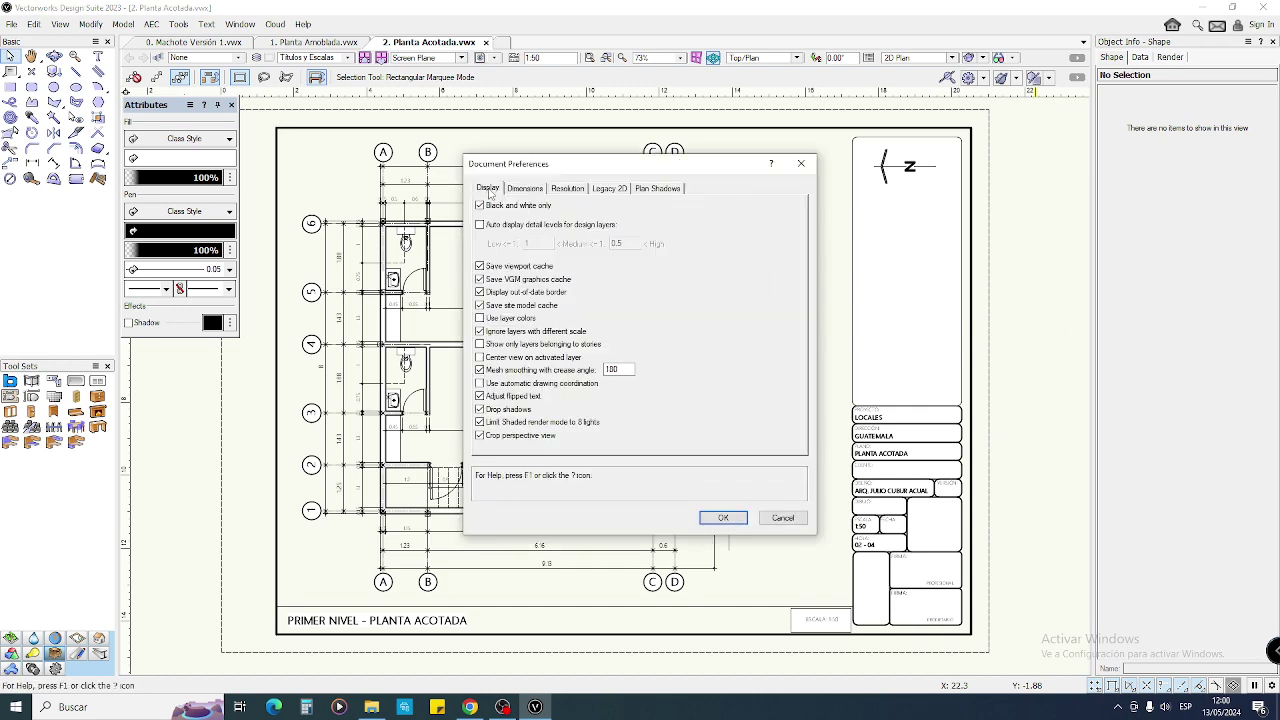
{"action": "left_click", "coordinate": [723, 517]}
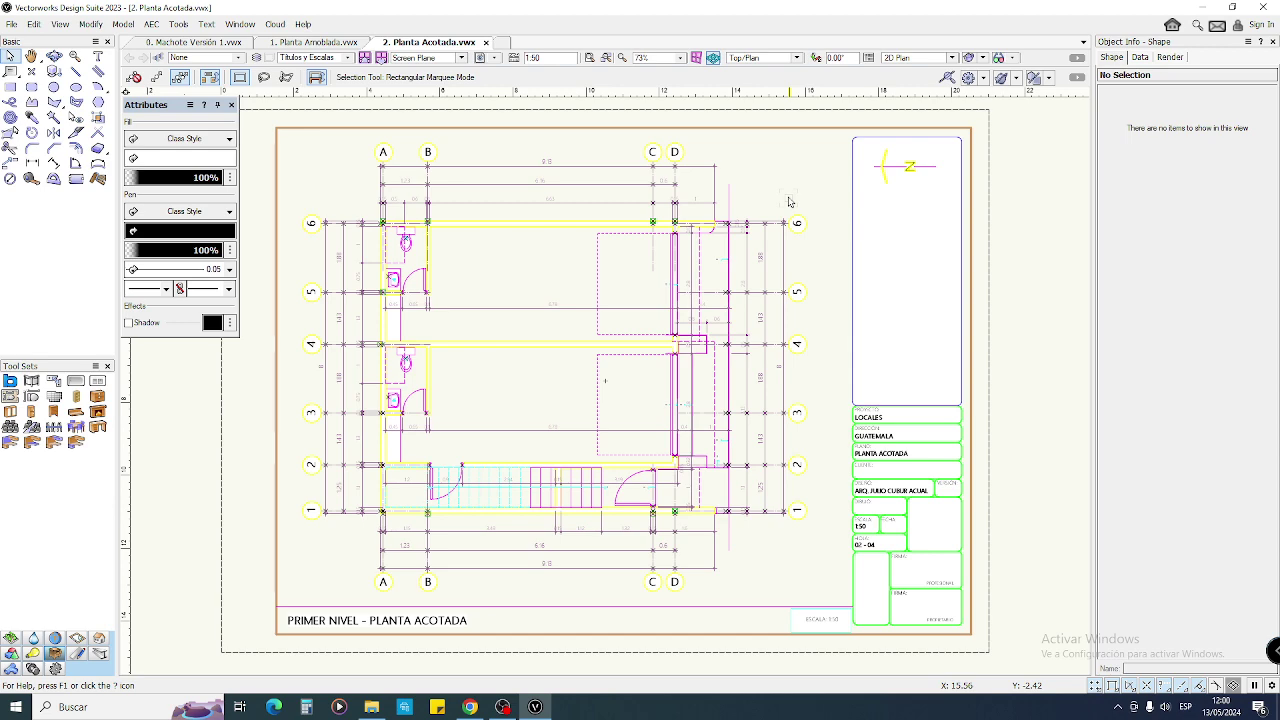
- Examine the dimension chains along axes A to D and around the bathrooms of the dimensioned plan
{"action": "middle_click_drag", "start_coordinate": [775, 203], "coordinate": [780, 201]}
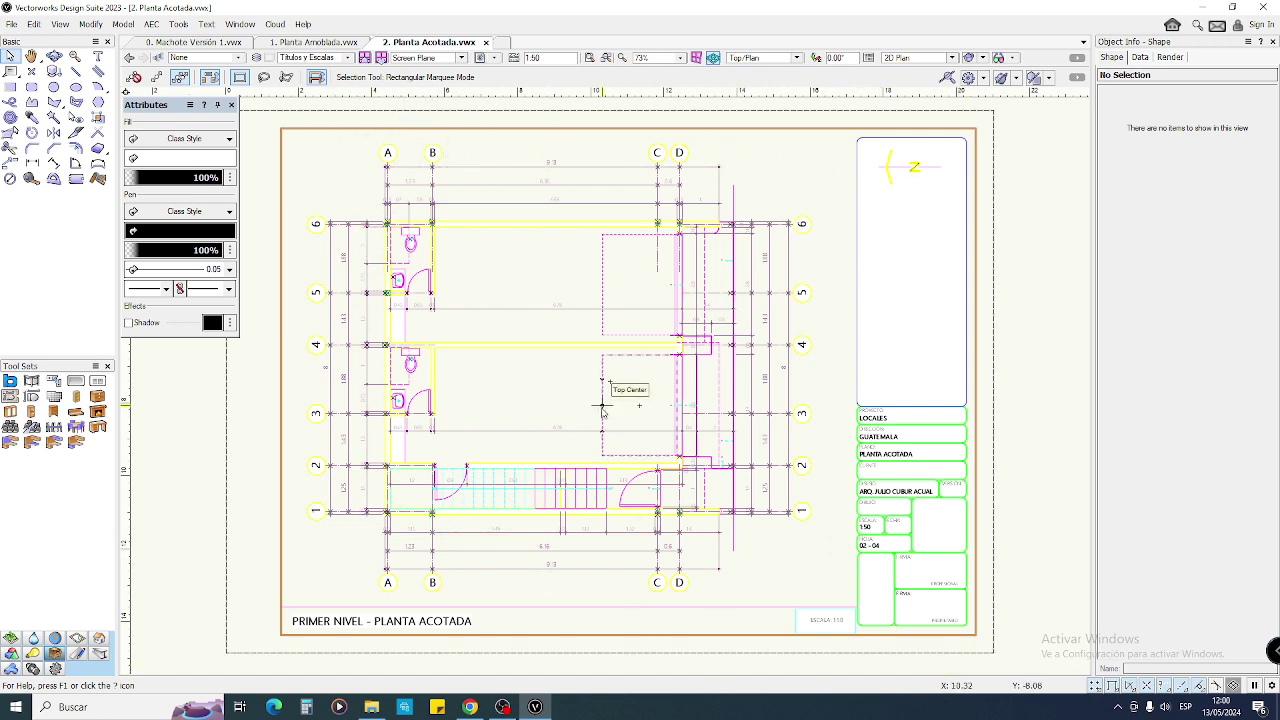
{"action": "scroll", "coordinate": [390, 198], "scroll_direction": "up", "scroll_amount": 4}
{"action": "middle_click_drag", "start_coordinate": [390, 198], "coordinate": [393, 270]}
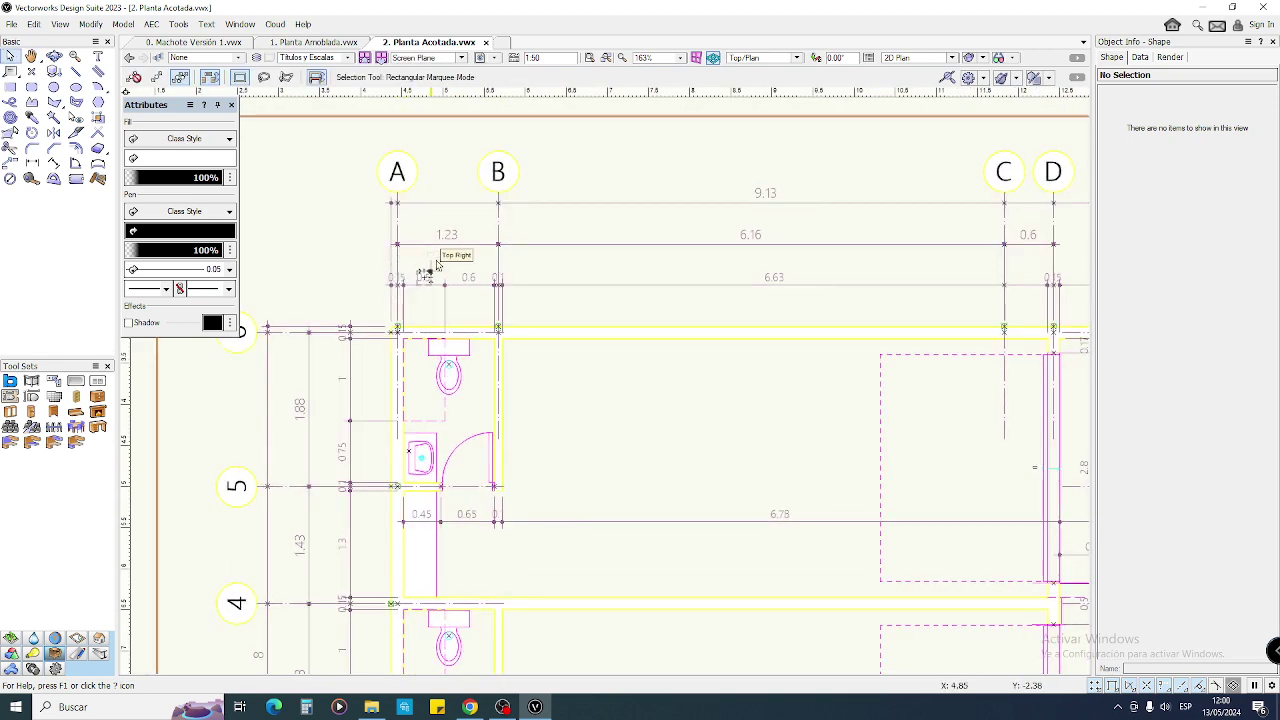
{"action": "scroll", "coordinate": [430, 268], "scroll_direction": "up", "scroll_amount": 2}
{"action": "left_click_drag", "start_coordinate": [311, 274], "coordinate": [820, 311]}
{"action": "scroll", "coordinate": [645, 231], "scroll_direction": "down", "scroll_amount": 4}
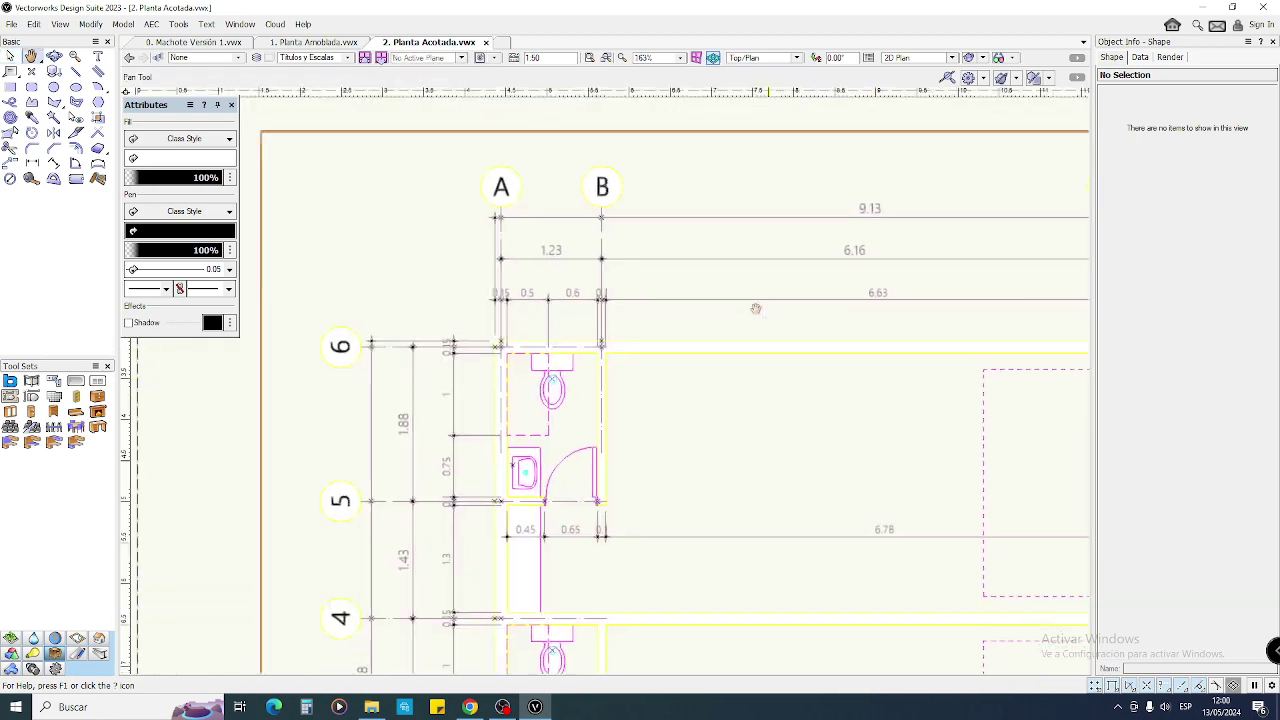
{"action": "mouse_move", "coordinate": [645, 231]}
{"action": "middle_mouse_down"}
{"action": "mouse_move", "coordinate": [593, 165]}
{"action": "mouse_move", "coordinate": [563, 200]}
{"action": "mouse_move", "coordinate": [564, 189]}
{"action": "middle_mouse_up"}
{"action": "scroll", "coordinate": [599, 185], "scroll_direction": "down", "scroll_amount": 1}
{"action": "scroll", "coordinate": [599, 186], "scroll_direction": "up", "scroll_amount": 1}
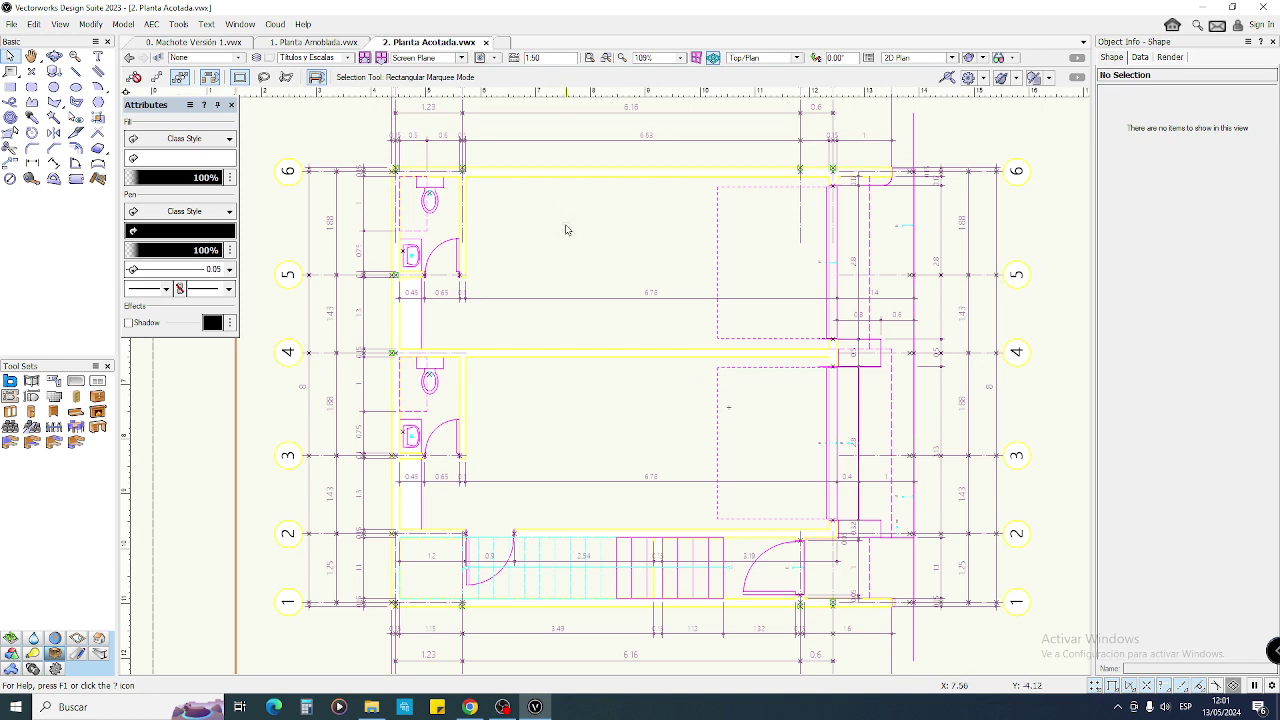
- Examine the interior spaces of both shops and the dimension chains around the upper bathroom by axes A and B
{"action": "left_click_drag", "start_coordinate": [378, 158], "coordinate": [908, 620]}
{"action": "left_click_drag", "start_coordinate": [486, 197], "coordinate": [793, 331]}
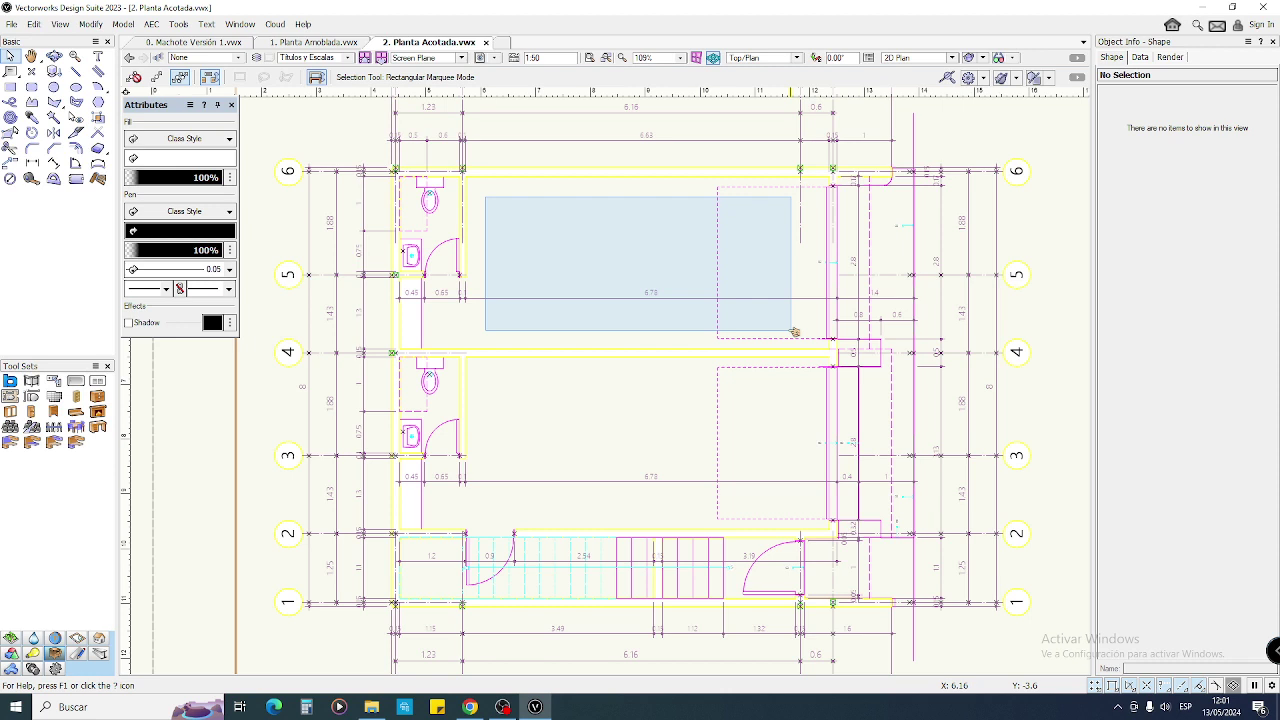
{"action": "left_click_drag", "start_coordinate": [794, 332], "coordinate": [794, 331]}
{"action": "left_click_drag", "start_coordinate": [499, 193], "coordinate": [803, 437]}
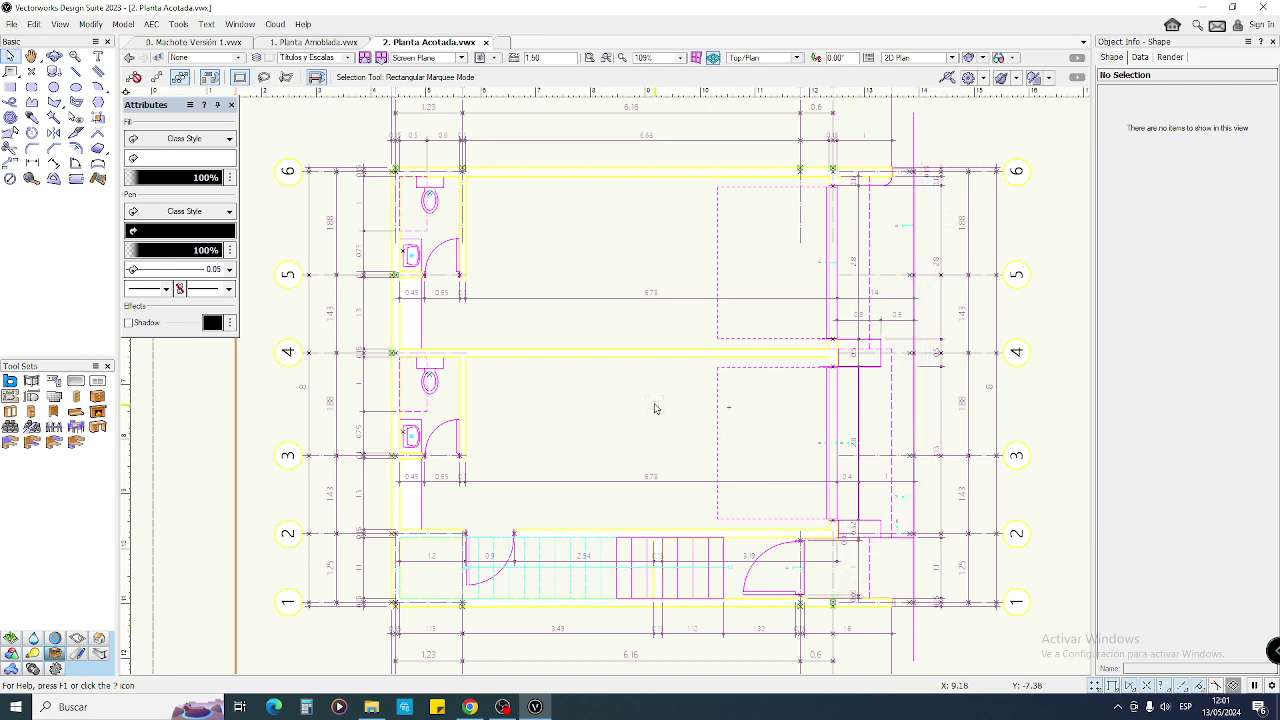
{"action": "scroll", "coordinate": [503, 277], "scroll_direction": "up", "scroll_amount": 5}
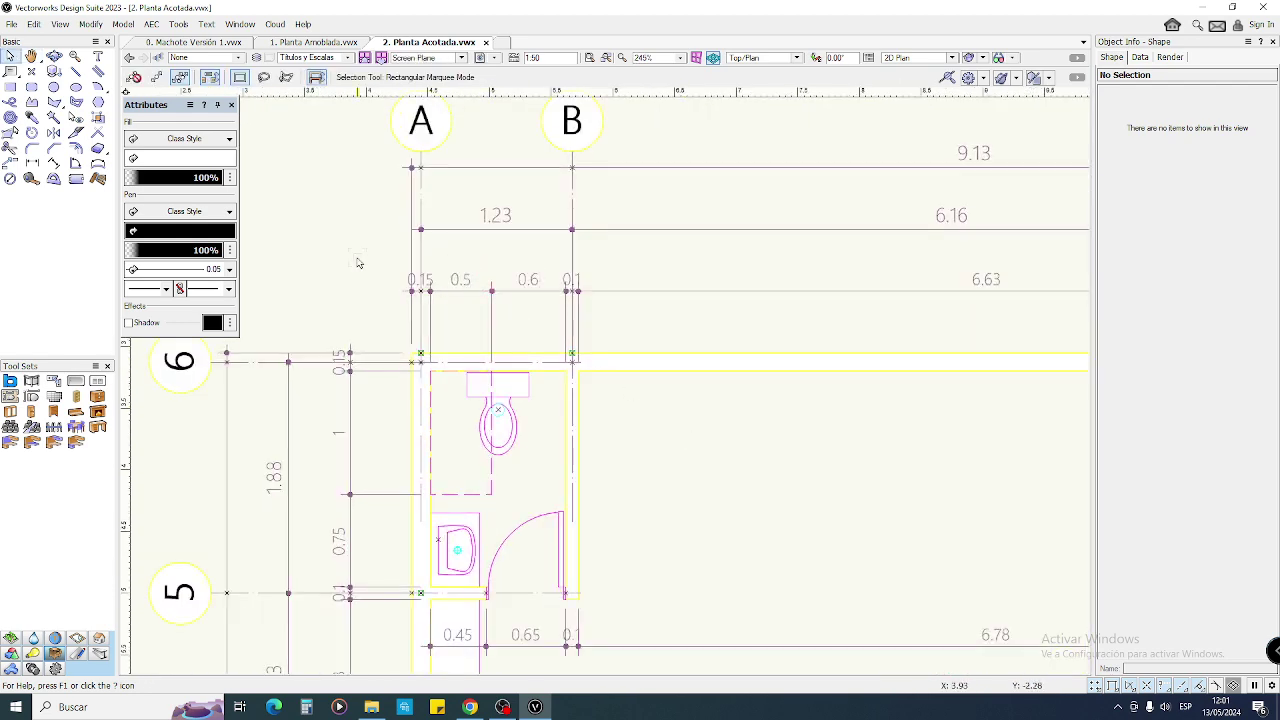
{"action": "left_click_drag", "start_coordinate": [366, 258], "coordinate": [444, 407]}
{"action": "left_click_drag", "start_coordinate": [395, 287], "coordinate": [444, 383]}
{"action": "left_click_drag", "start_coordinate": [432, 264], "coordinate": [497, 496]}
{"action": "left_click_drag", "start_coordinate": [490, 264], "coordinate": [590, 387]}
{"action": "left_click_drag", "start_coordinate": [597, 263], "coordinate": [557, 398]}
{"action": "scroll", "coordinate": [632, 357], "scroll_direction": "down", "scroll_amount": 2}
{"action": "middle_click_drag", "start_coordinate": [586, 352], "coordinate": [306, 343]}
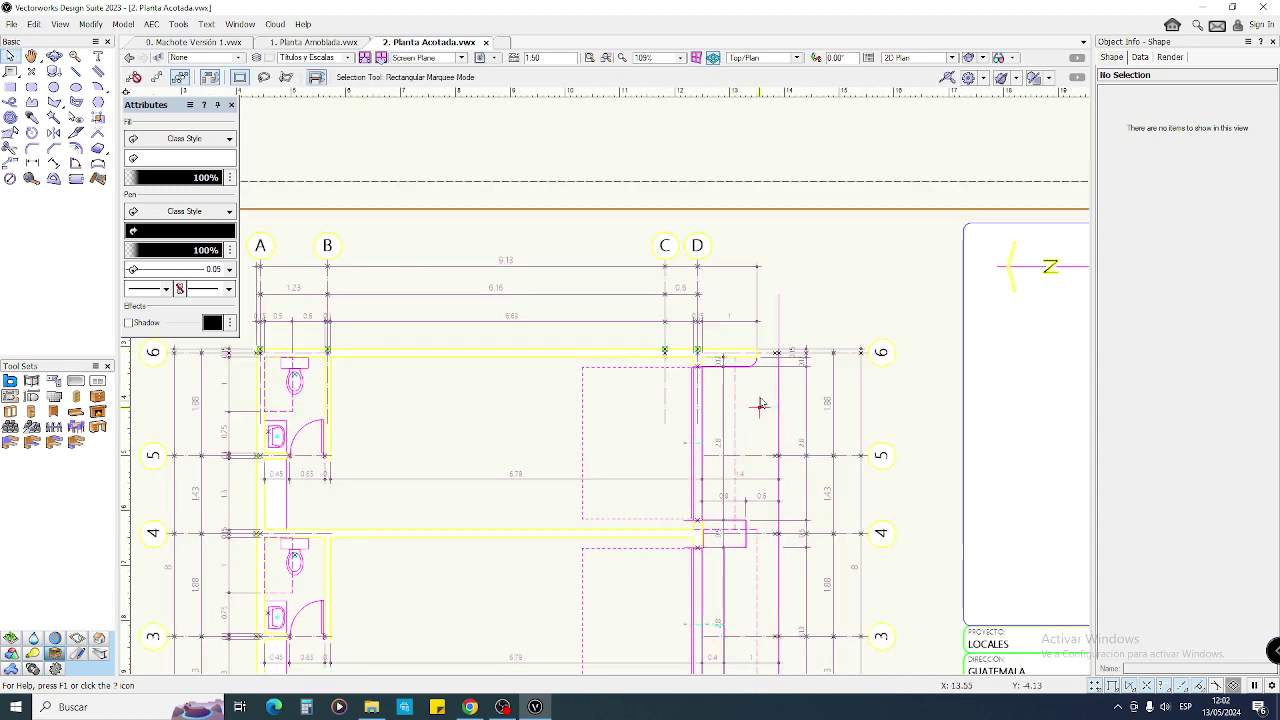
- Examine the dimension chains at axes C and D and along the shopfront, continuing to the lower bathroom
{"action": "scroll", "coordinate": [749, 370], "scroll_direction": "up", "scroll_amount": 2}
{"action": "left_click_drag", "start_coordinate": [666, 242], "coordinate": [612, 344]}
{"action": "left_click_drag", "start_coordinate": [646, 239], "coordinate": [772, 378]}
{"action": "middle_click_drag", "start_coordinate": [762, 391], "coordinate": [752, 363]}
{"action": "left_click_drag", "start_coordinate": [727, 352], "coordinate": [771, 315]}
{"action": "middle_click_drag", "start_coordinate": [723, 425], "coordinate": [771, 312]}
{"action": "scroll", "coordinate": [572, 324], "scroll_direction": "down", "scroll_amount": 1}
{"action": "mouse_move", "coordinate": [580, 328]}
{"action": "middle_mouse_down"}
{"action": "mouse_move", "coordinate": [591, 297]}
{"action": "mouse_move", "coordinate": [767, 193]}
{"action": "middle_mouse_up"}
{"action": "middle_click_drag", "start_coordinate": [335, 418], "coordinate": [577, 294]}
{"action": "scroll", "coordinate": [440, 420], "scroll_direction": "up", "scroll_amount": 2}
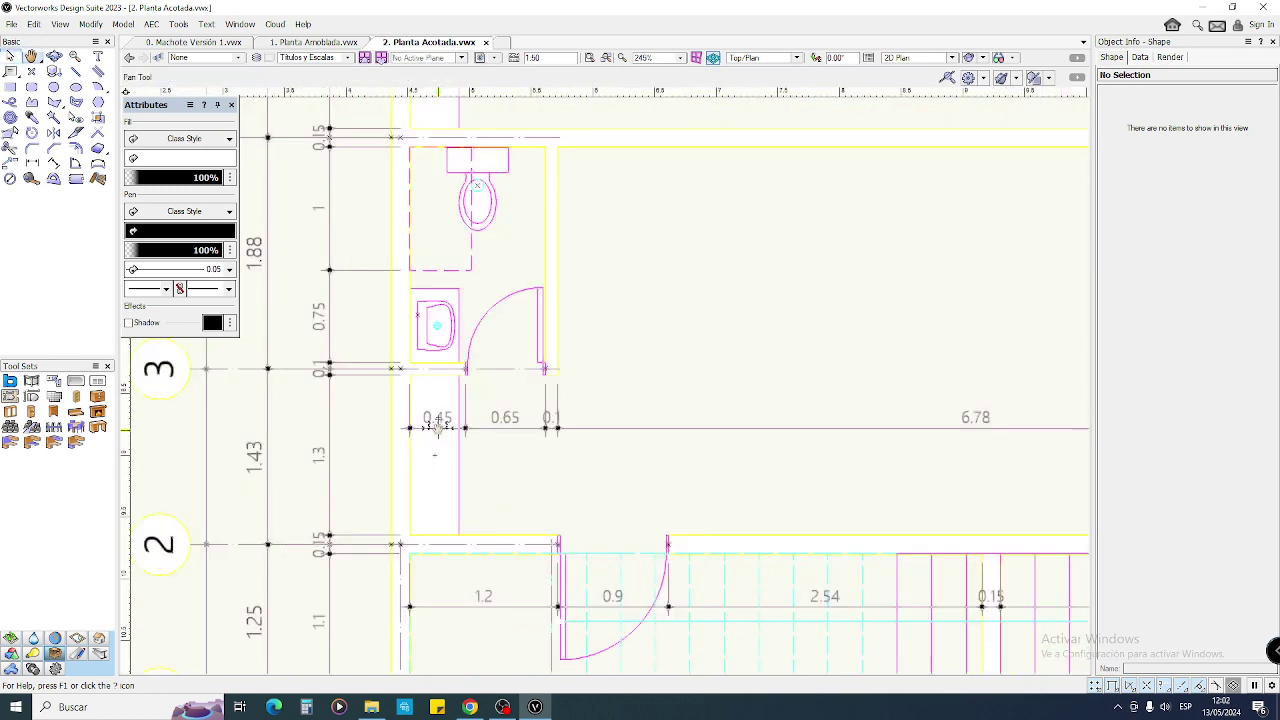
{"action": "scroll", "coordinate": [645, 340], "scroll_direction": "down", "scroll_amount": 6}
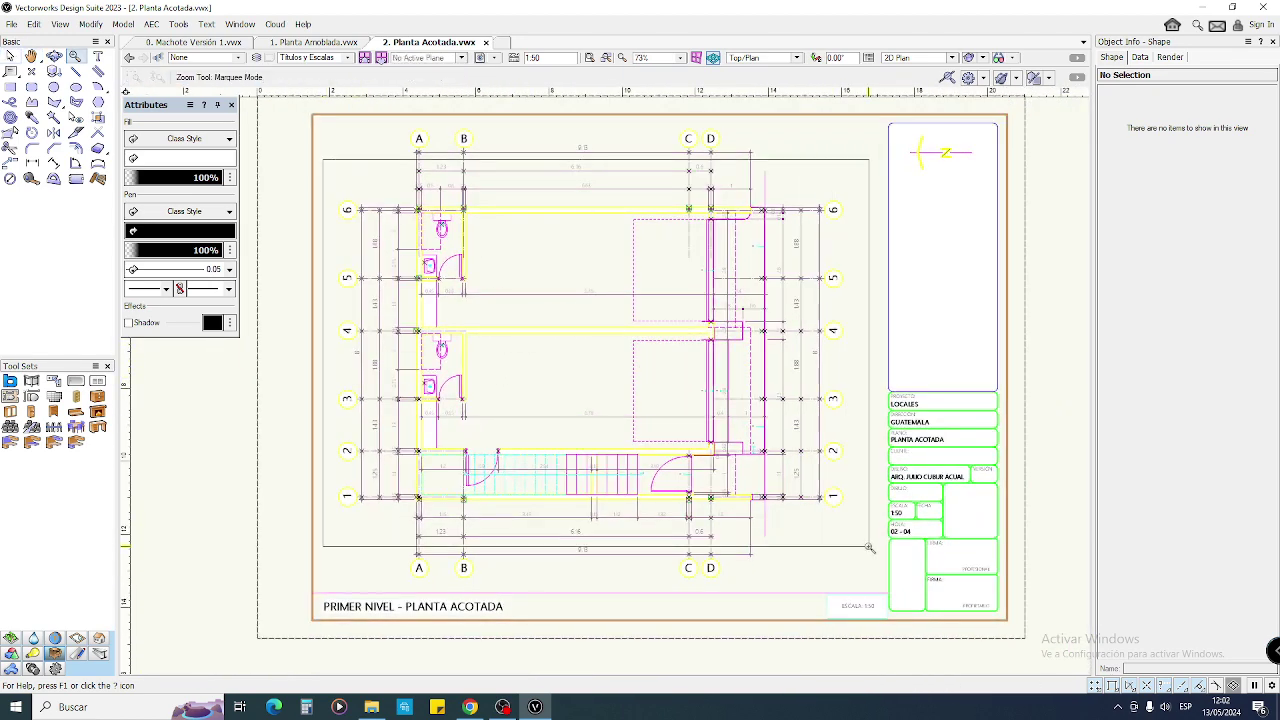
- Examine the interior dimension chain below the lower bathroom, from the outer wall past the door opening
{"action": "scroll", "coordinate": [581, 300], "scroll_direction": "up", "scroll_amount": 2}
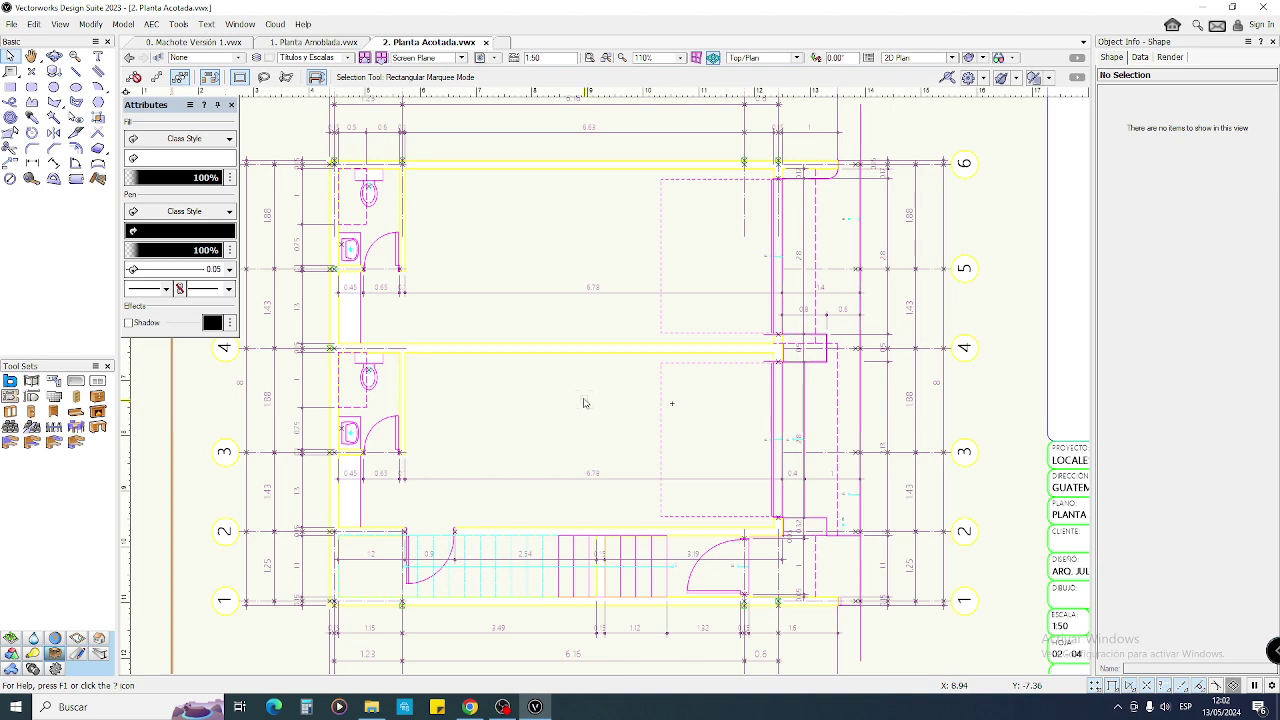
{"action": "middle_click_drag", "start_coordinate": [485, 331], "coordinate": [574, 339]}
{"action": "middle_click_drag", "start_coordinate": [585, 423], "coordinate": [583, 279]}
{"action": "scroll", "coordinate": [501, 361], "scroll_direction": "up", "scroll_amount": 5}
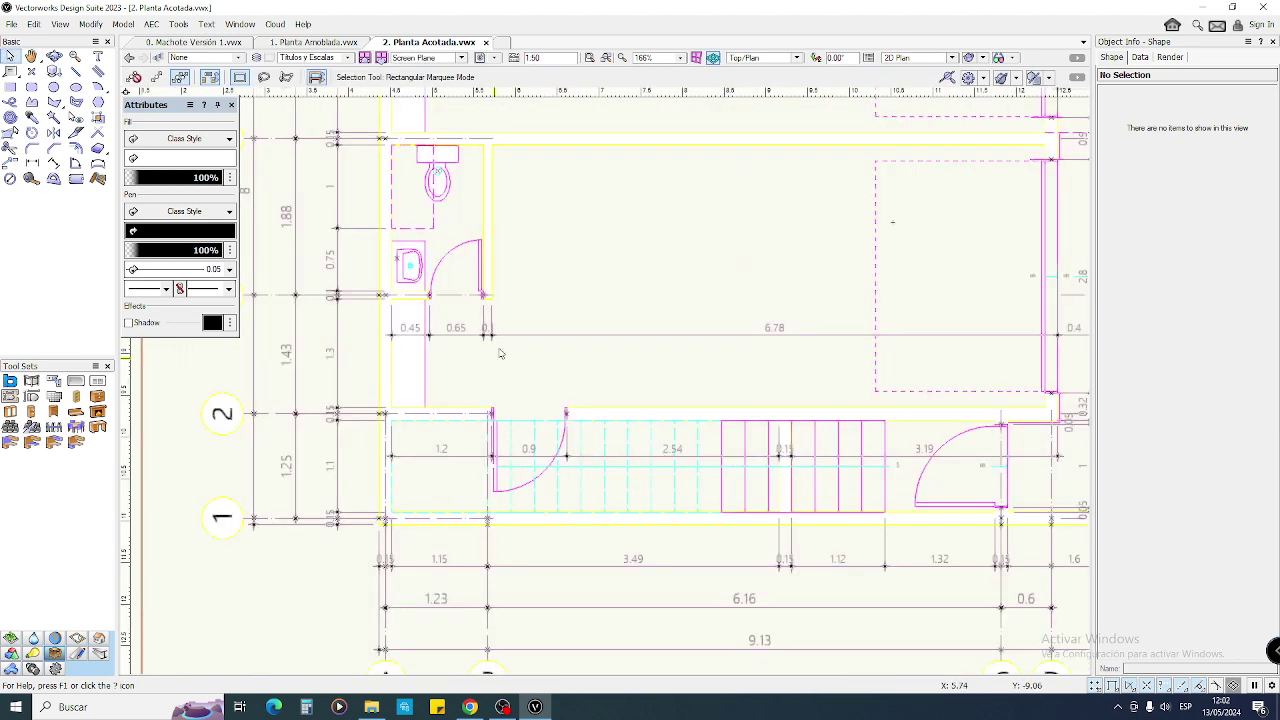
{"action": "scroll", "coordinate": [501, 352], "scroll_direction": "up", "scroll_amount": 3}
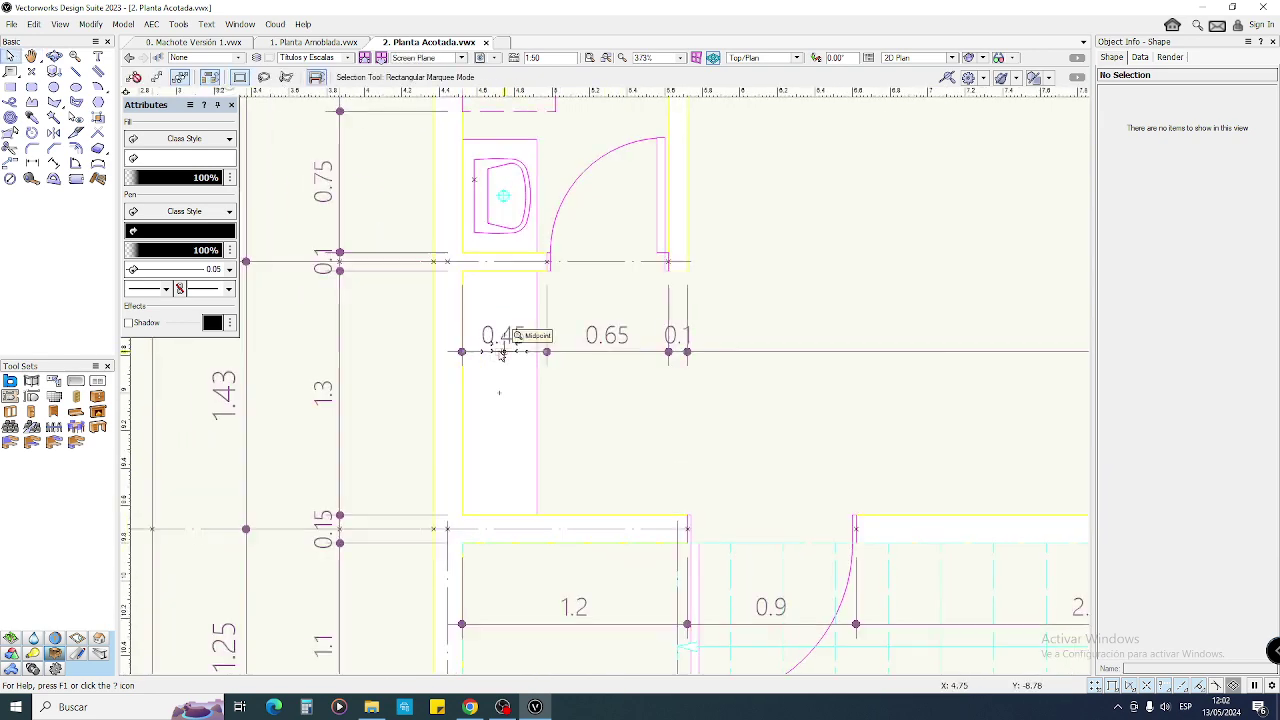
{"action": "left_click_drag", "start_coordinate": [422, 376], "coordinate": [550, 266]}
{"action": "left_click_drag", "start_coordinate": [541, 387], "coordinate": [674, 262]}
{"action": "left_click_drag", "start_coordinate": [569, 298], "coordinate": [655, 387]}
{"action": "left_click", "coordinate": [699, 341]}
{"action": "middle_click_drag", "start_coordinate": [696, 449], "coordinate": [568, 216]}
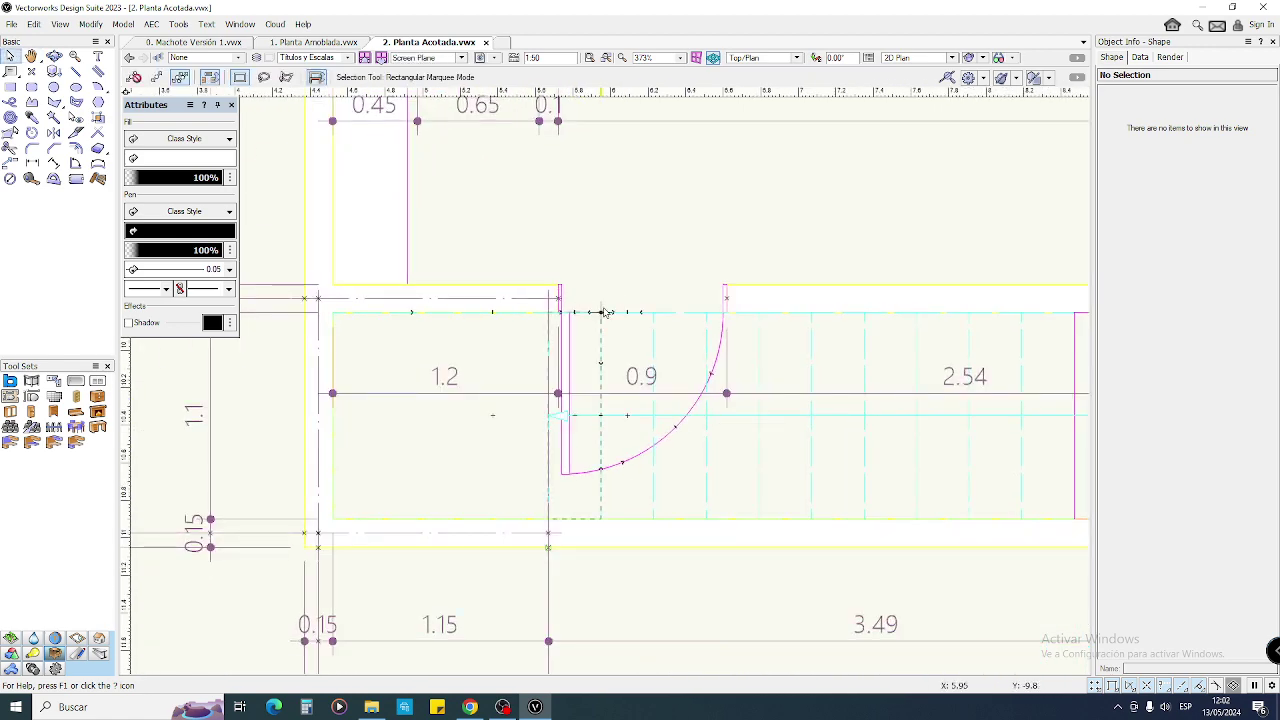
- Examine the dimension chains along the staircase and entrance door between axes 1 and 2, and the plan's overall layout
{"action": "scroll", "coordinate": [605, 313], "scroll_direction": "down", "scroll_amount": 2}
{"action": "middle_click_drag", "start_coordinate": [598, 316], "coordinate": [442, 314]}
{"action": "scroll", "coordinate": [743, 437], "scroll_direction": "up", "scroll_amount": 1}
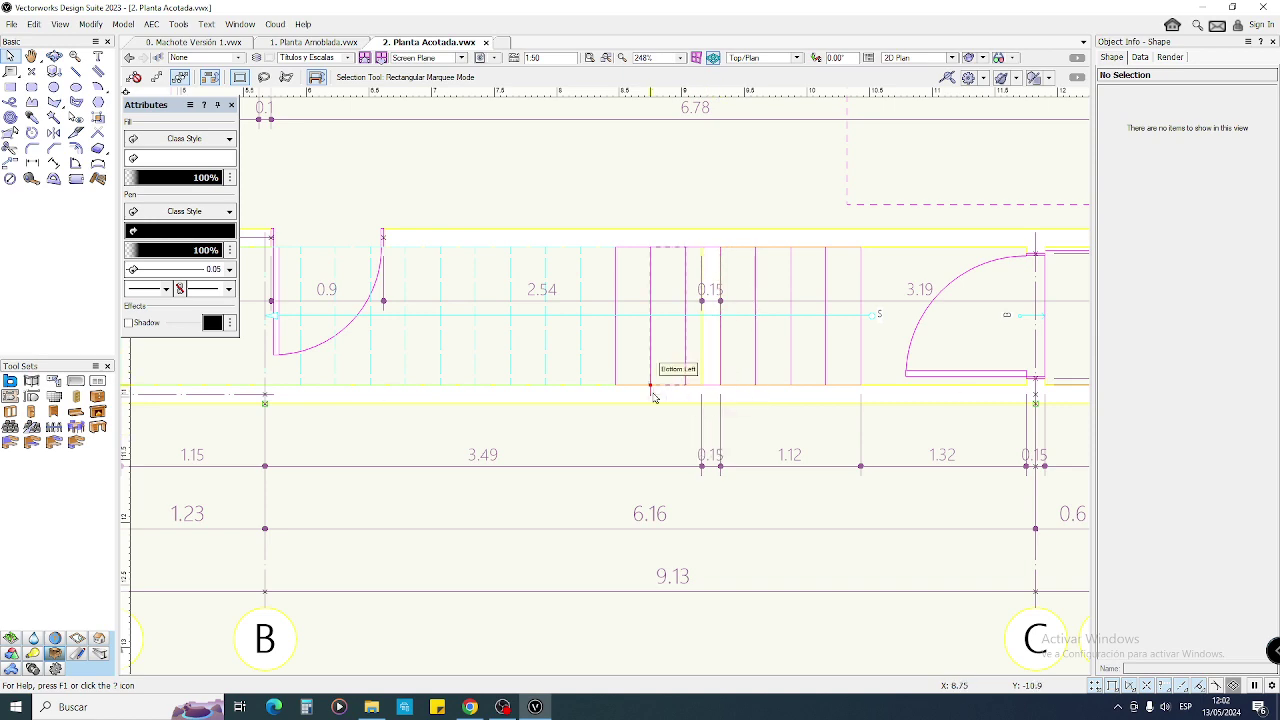
{"action": "left_click_drag", "start_coordinate": [691, 191], "coordinate": [739, 432]}
{"action": "scroll", "coordinate": [820, 418], "scroll_direction": "down", "scroll_amount": 1}
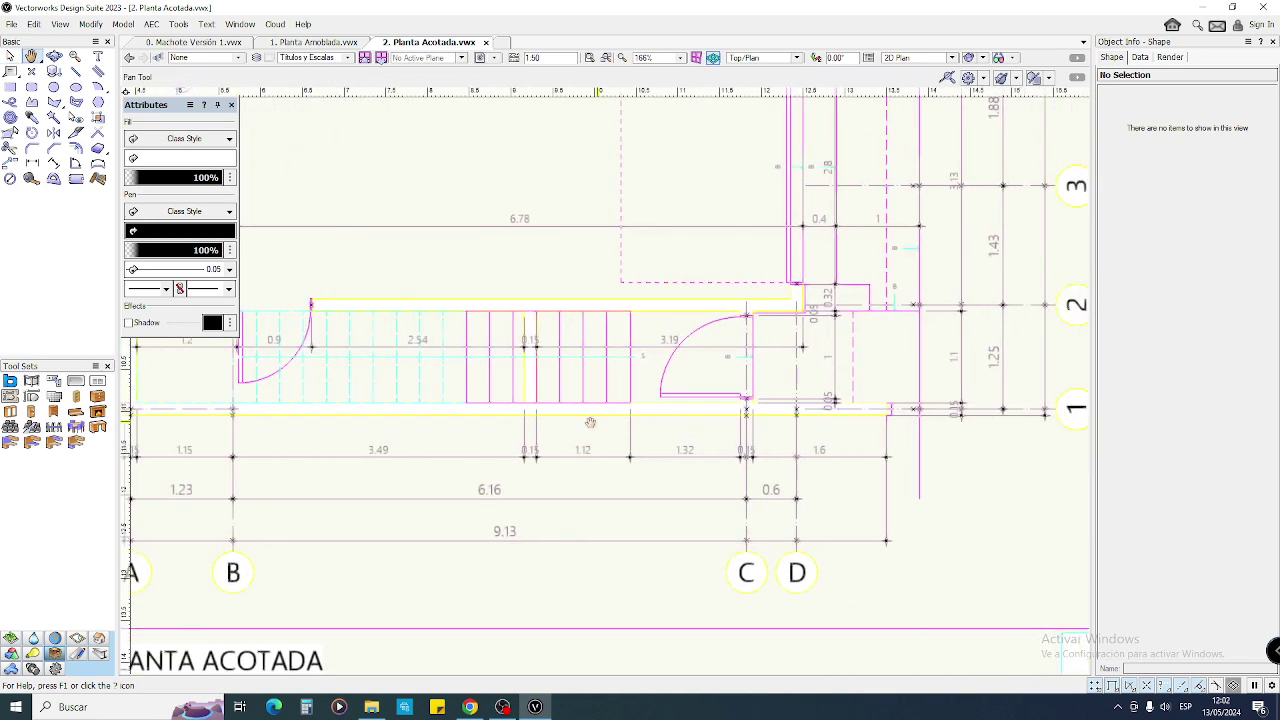
{"action": "scroll", "coordinate": [740, 425], "scroll_direction": "up", "scroll_amount": 1}
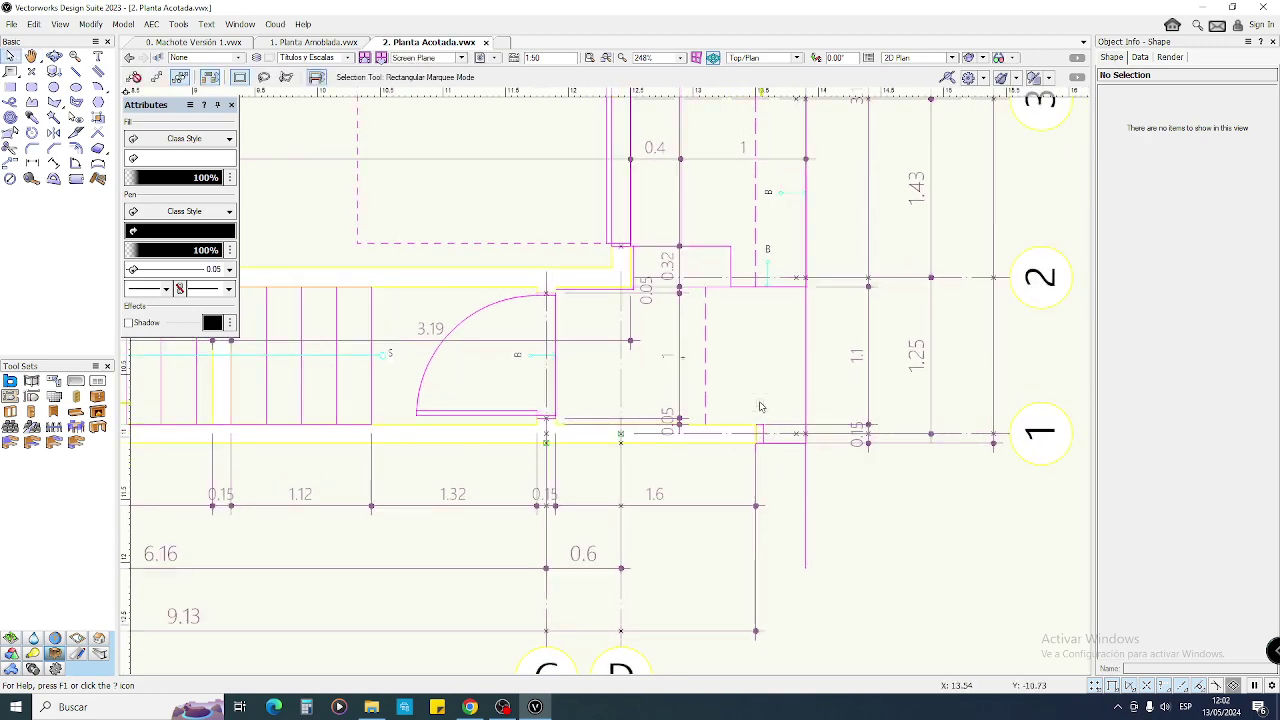
{"action": "scroll", "coordinate": [756, 412], "scroll_direction": "down", "scroll_amount": 2}
{"action": "middle_click_drag", "start_coordinate": [756, 412], "coordinate": [832, 426]}
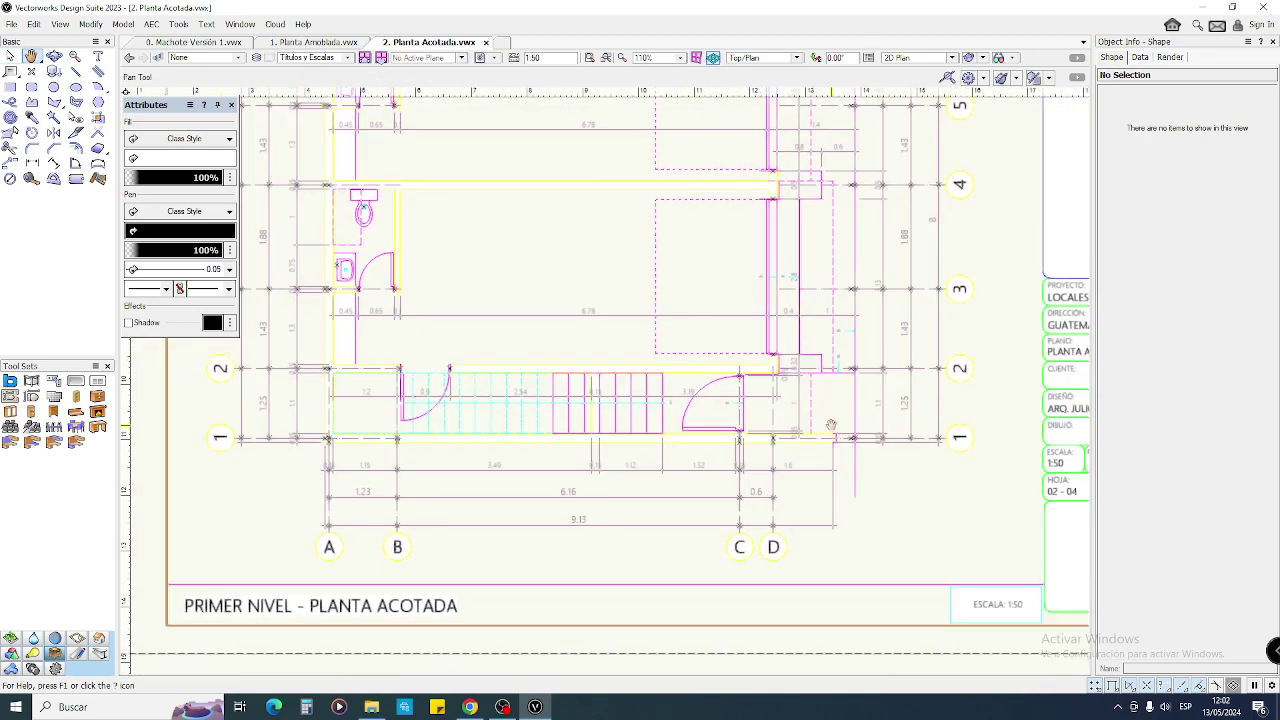
{"action": "middle_click_drag", "start_coordinate": [774, 375], "coordinate": [768, 452]}
{"action": "middle_click_drag", "start_coordinate": [738, 361], "coordinate": [799, 434]}
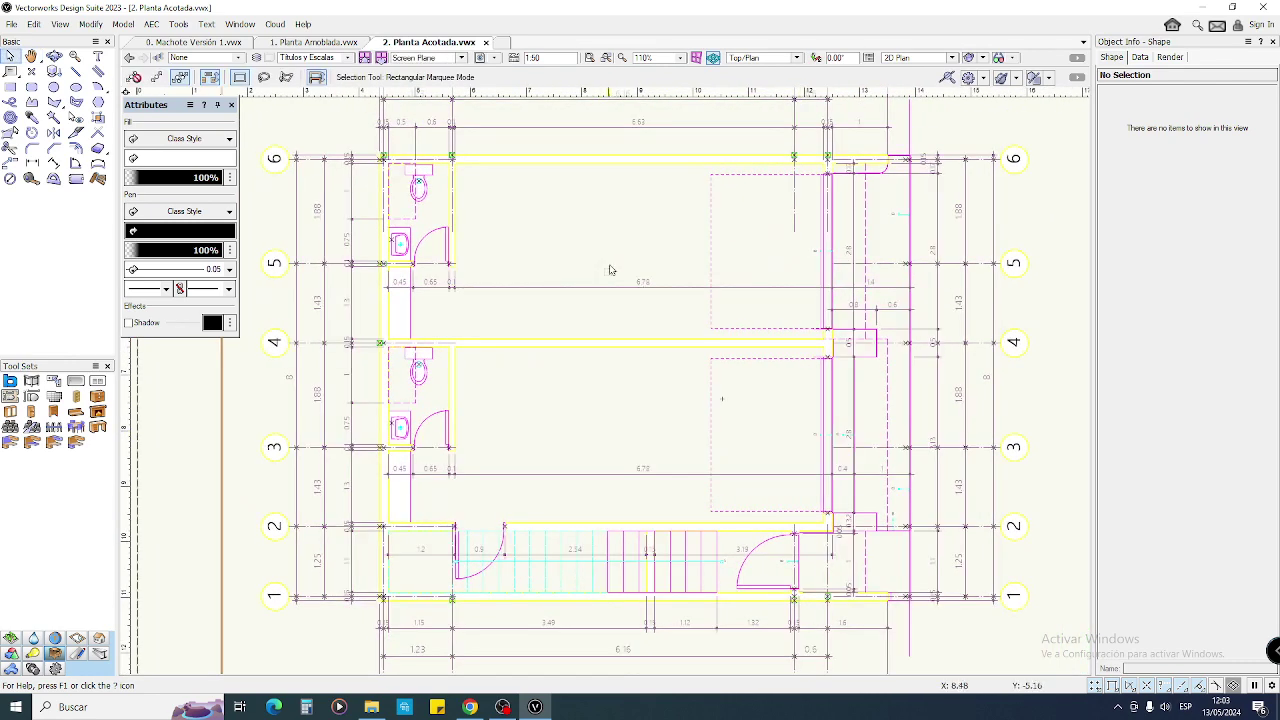
{"action": "left_click_drag", "start_coordinate": [527, 207], "coordinate": [706, 236]}
{"action": "middle_click_drag", "start_coordinate": [631, 417], "coordinate": [657, 315]}
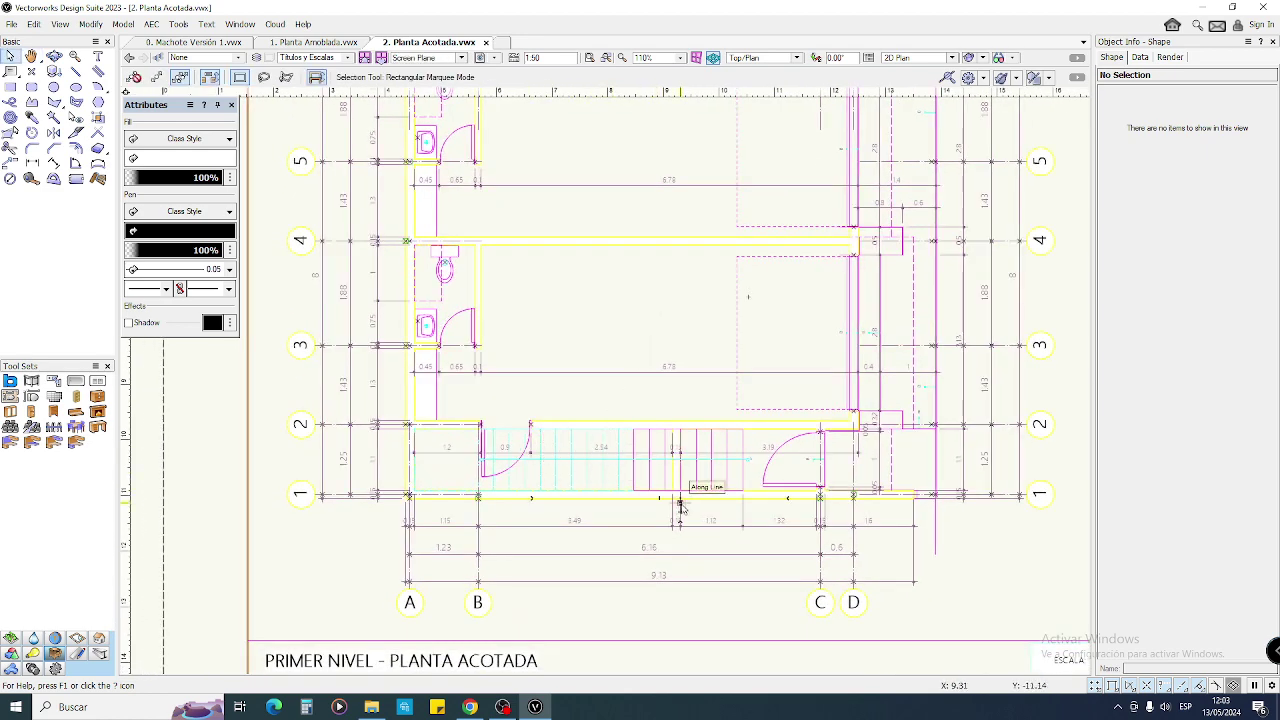
{"action": "middle_click_drag", "start_coordinate": [677, 516], "coordinate": [670, 497]}
- Draw a rectangle about 2.35 m wide and 0.28 m high in the empty area above the sheet
{"action": "scroll", "coordinate": [583, 290], "scroll_direction": "down", "scroll_amount": 2}
{"action": "middle_click_drag", "start_coordinate": [583, 310], "coordinate": [632, 532]}
{"action": "key", "text": "x"}
{"action": "scroll", "coordinate": [529, 220], "scroll_direction": "up", "scroll_amount": 6}
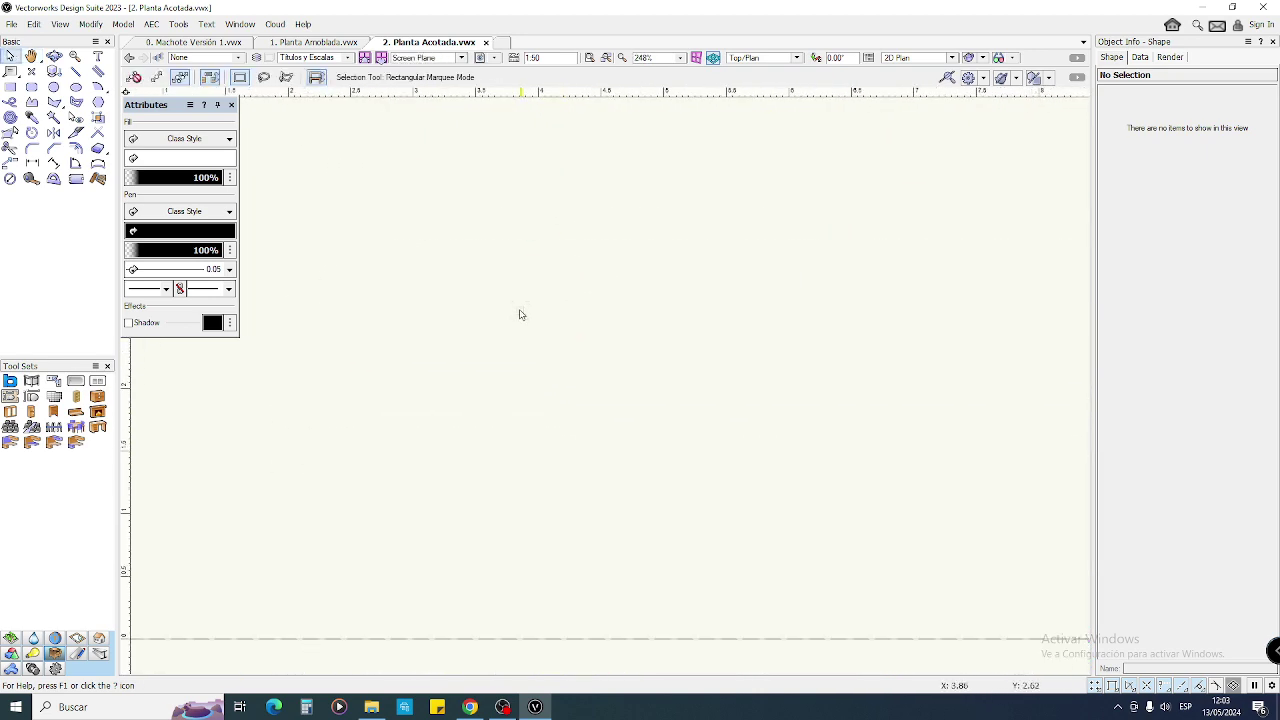
{"action": "key", "text": "4"}
{"action": "left_click_drag", "start_coordinate": [435, 267], "coordinate": [729, 302]}
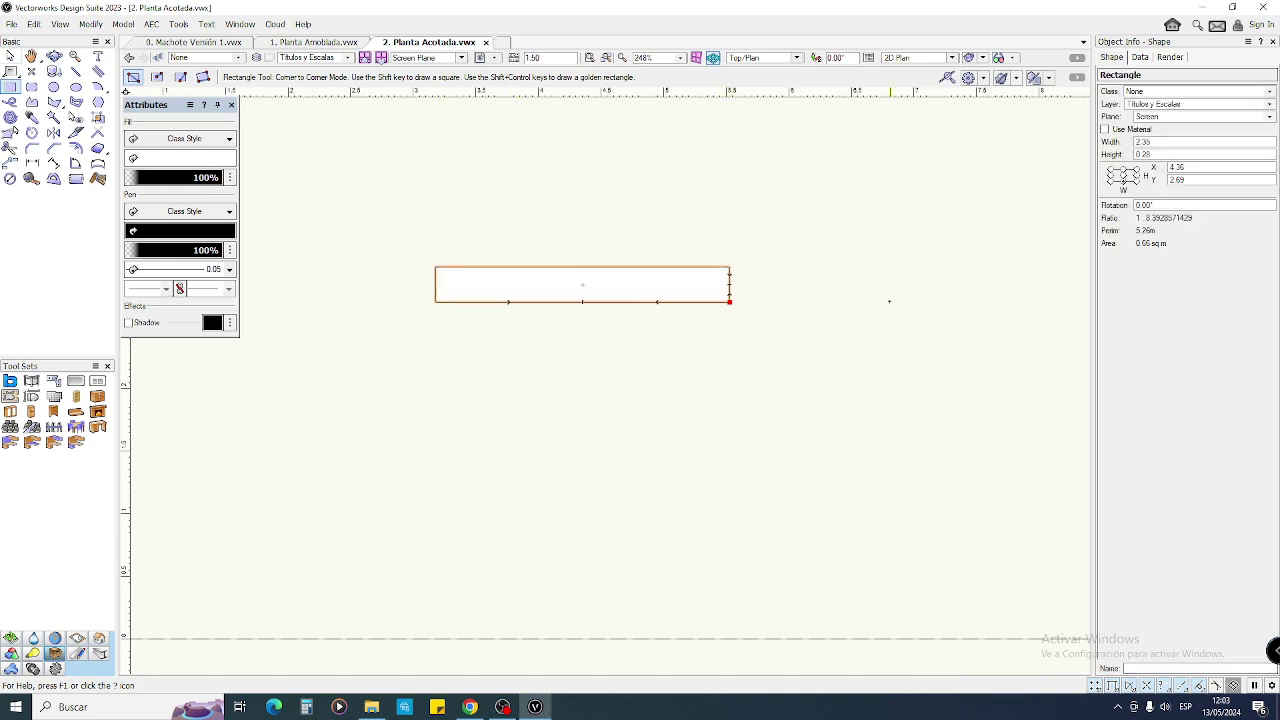
{"action": "key", "text": "x"}
- Set the rectangle's width to 1 and its height to 0.15
{"action": "left_click", "coordinate": [1123, 168]}
{"action": "left_click", "coordinate": [1116, 142]}
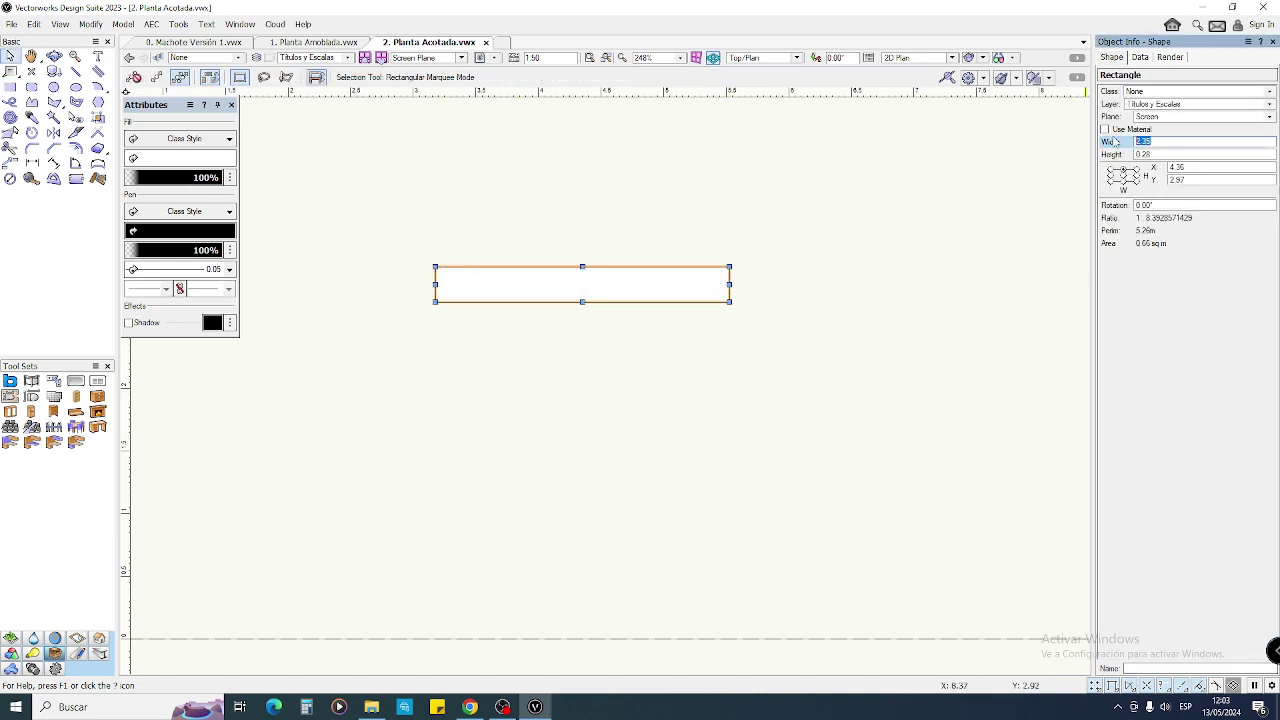
{"action": "type", "text": "1"}
{"action": "left_click", "coordinate": [846, 337]}
{"action": "left_click", "coordinate": [606, 302]}
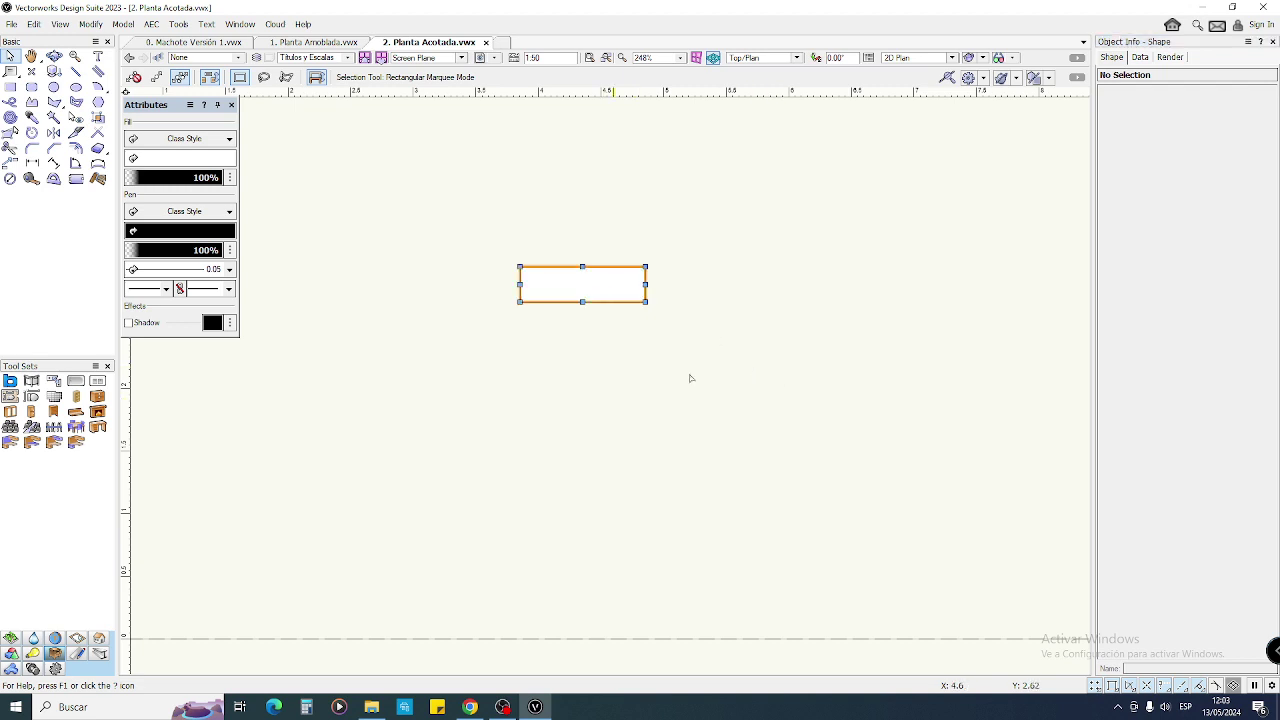
{"action": "left_click", "coordinate": [1166, 155]}
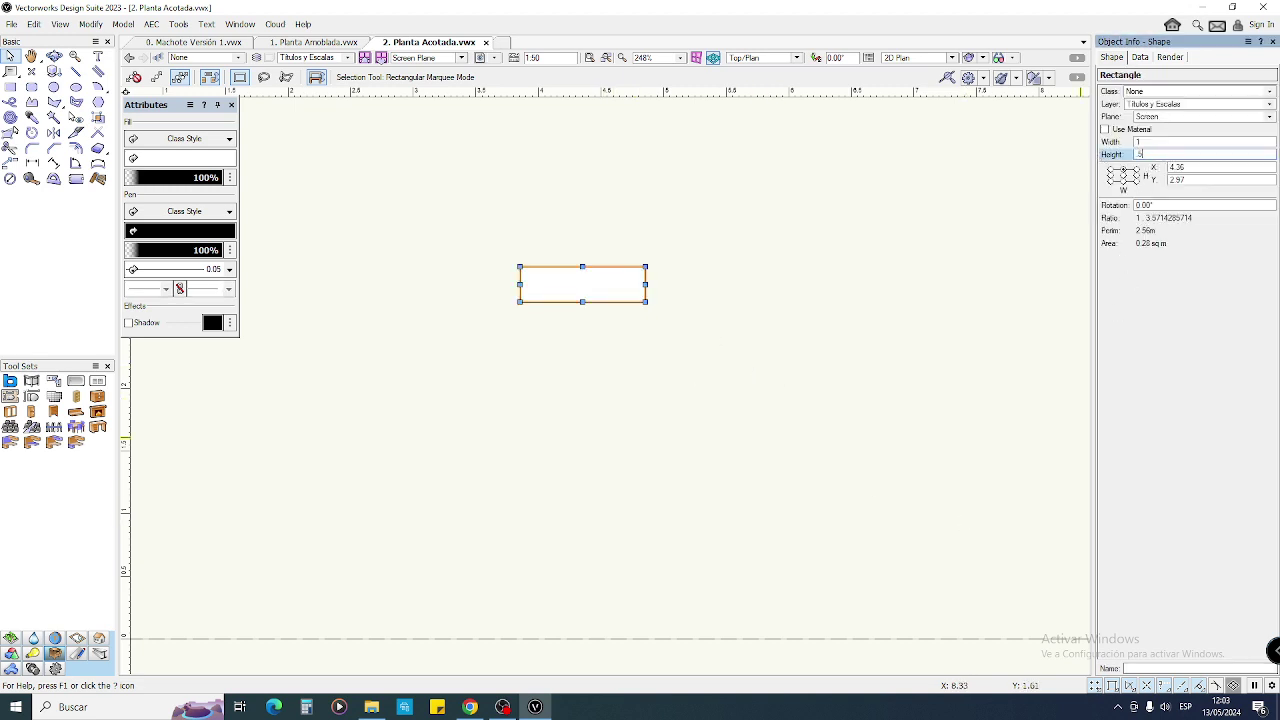
{"action": "type", "text": "0.15"}
{"action": "key", "text": "Return"}
{"action": "scroll", "coordinate": [547, 257], "scroll_direction": "up", "scroll_amount": 5}
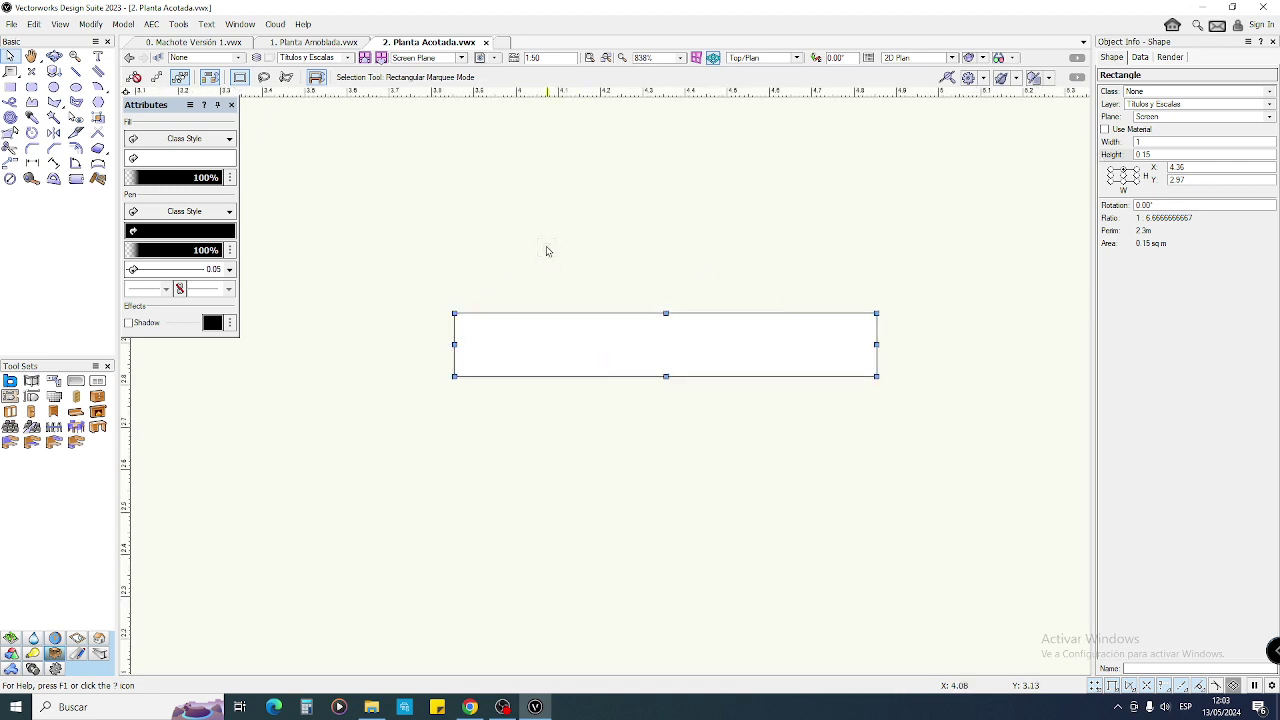
{"action": "left_click", "coordinate": [577, 251]}
- Draw a small rectangle, about 0.04 by 0.07, inside the long rectangle's left end at mid-height
{"action": "middle_click_drag", "start_coordinate": [577, 251], "coordinate": [505, 266]}
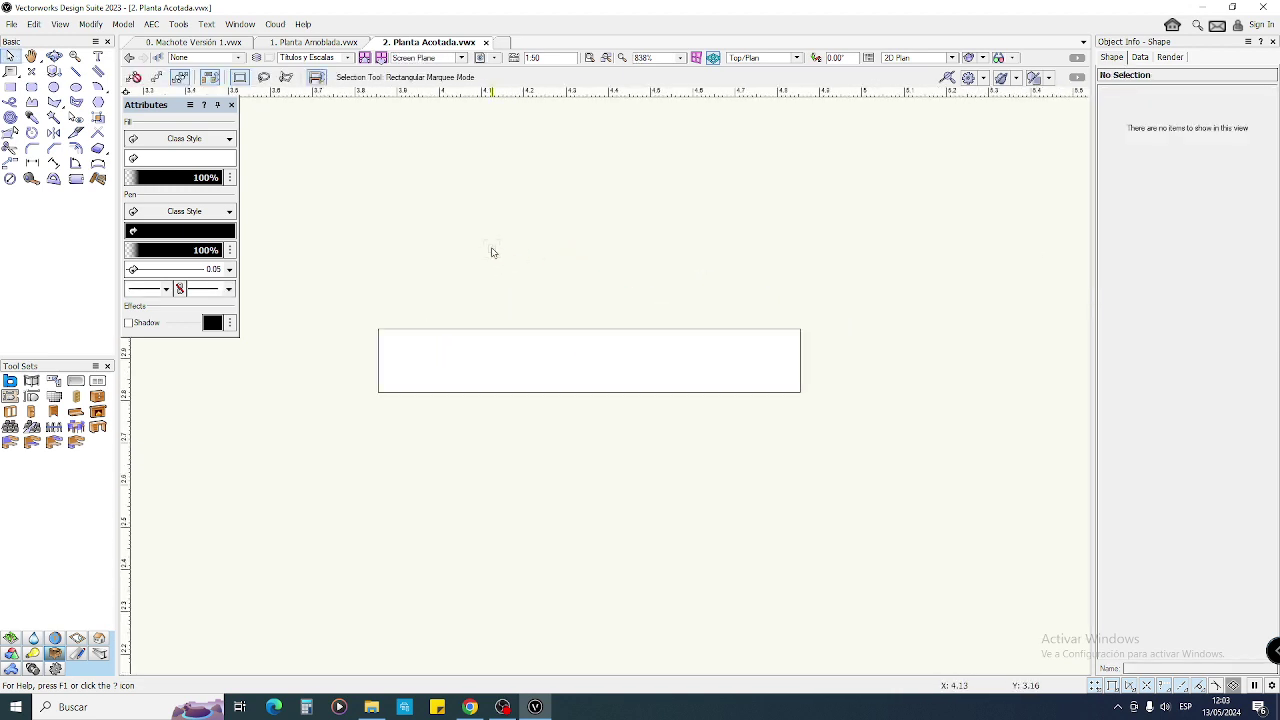
{"action": "key", "text": "4"}
{"action": "mouse_move", "coordinate": [417, 218]}
{"action": "left_mouse_down"}
{"action": "mouse_move", "coordinate": [440, 243]}
{"action": "mouse_move", "coordinate": [400, 357]}
{"action": "mouse_move", "coordinate": [378, 360]}
{"action": "left_mouse_up"}
{"action": "key", "text": "x"}
{"action": "key", "text": "x"}
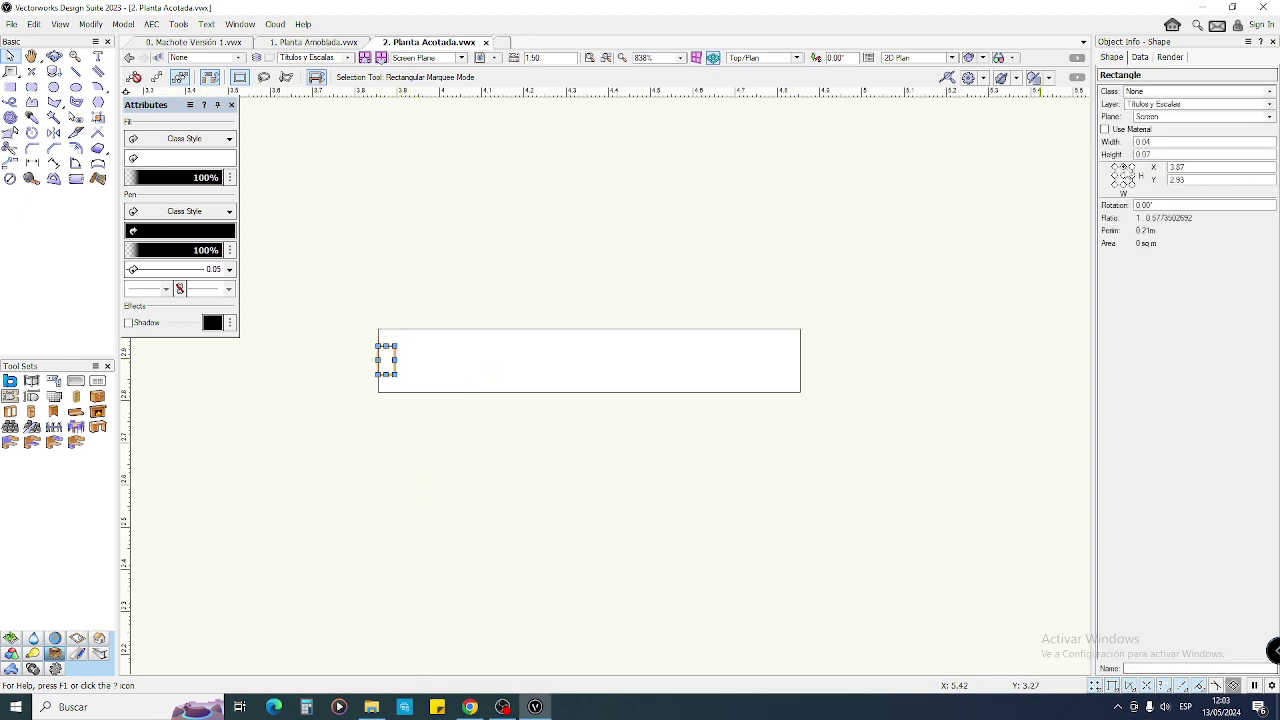
- Resize the small rectangle to 0.03 wide and 0.1 high from its left-centre reference point
{"action": "left_click", "coordinate": [1115, 176]}
{"action": "left_click_drag", "start_coordinate": [1163, 143], "coordinate": [1086, 142]}
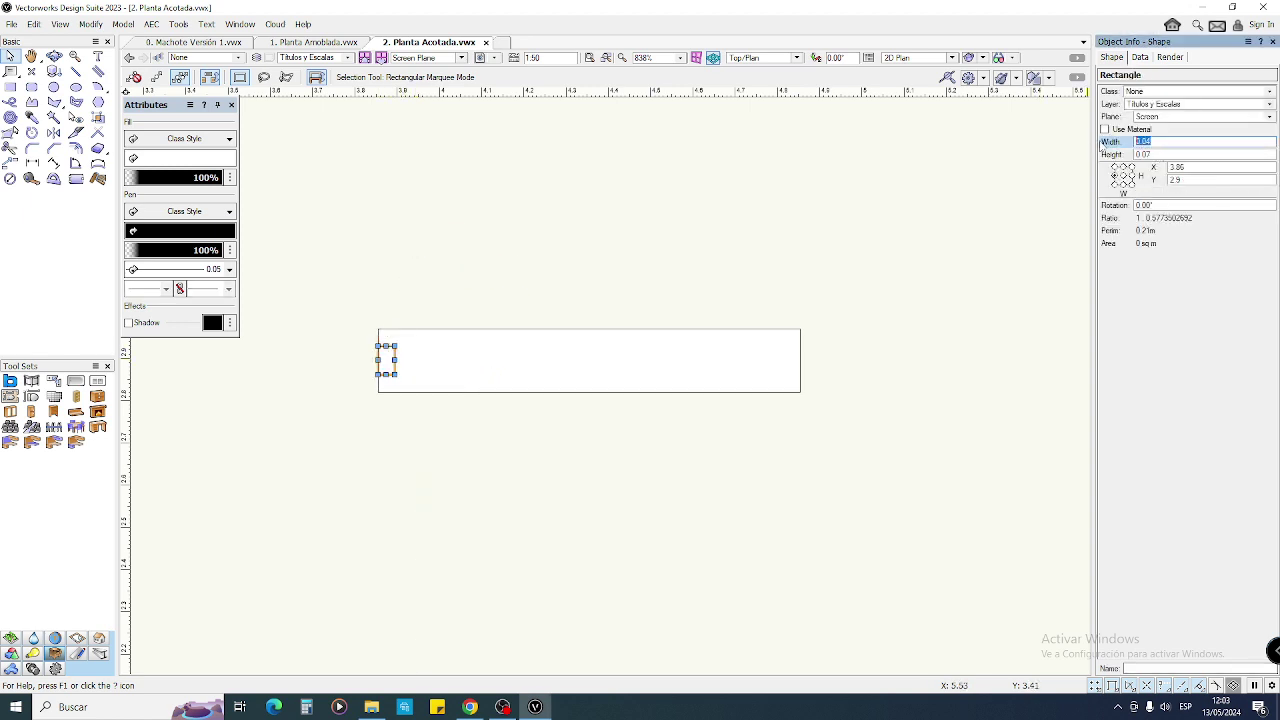
{"action": "key", "text": "Tab"}
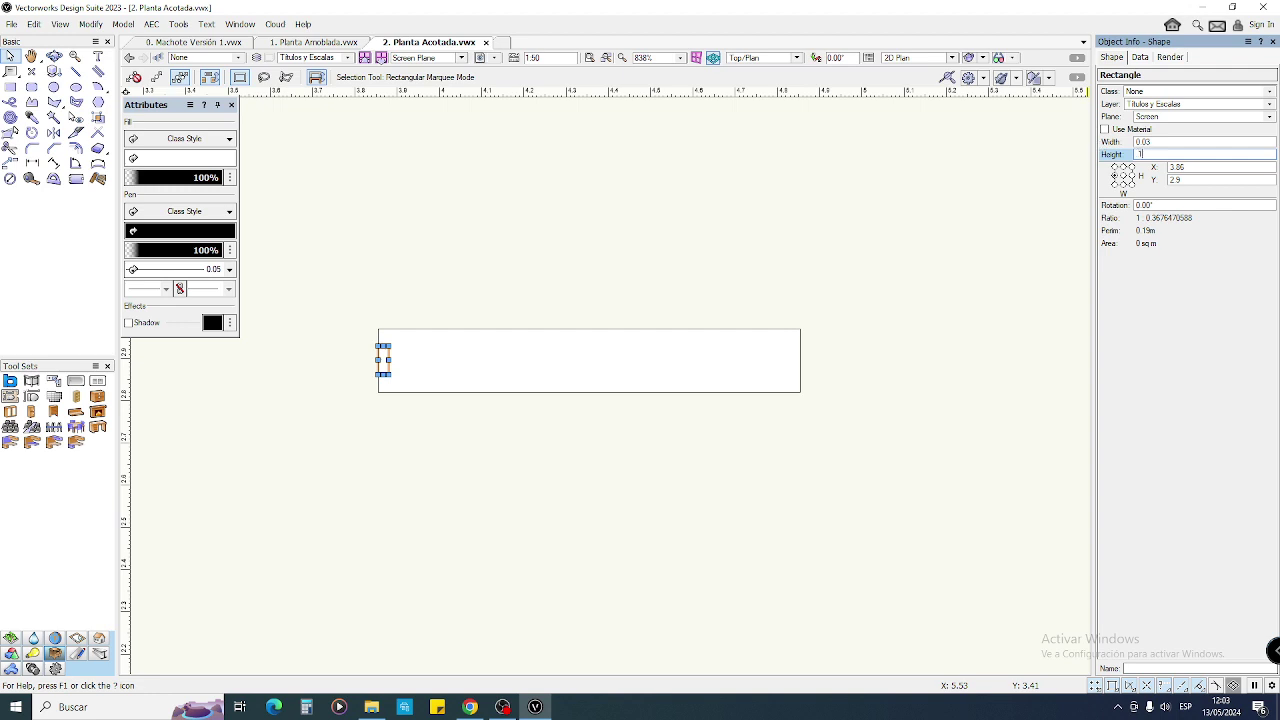
{"action": "type", "text": ".1"}
{"action": "key", "text": "Return"}
{"action": "left_click", "coordinate": [858, 265]}
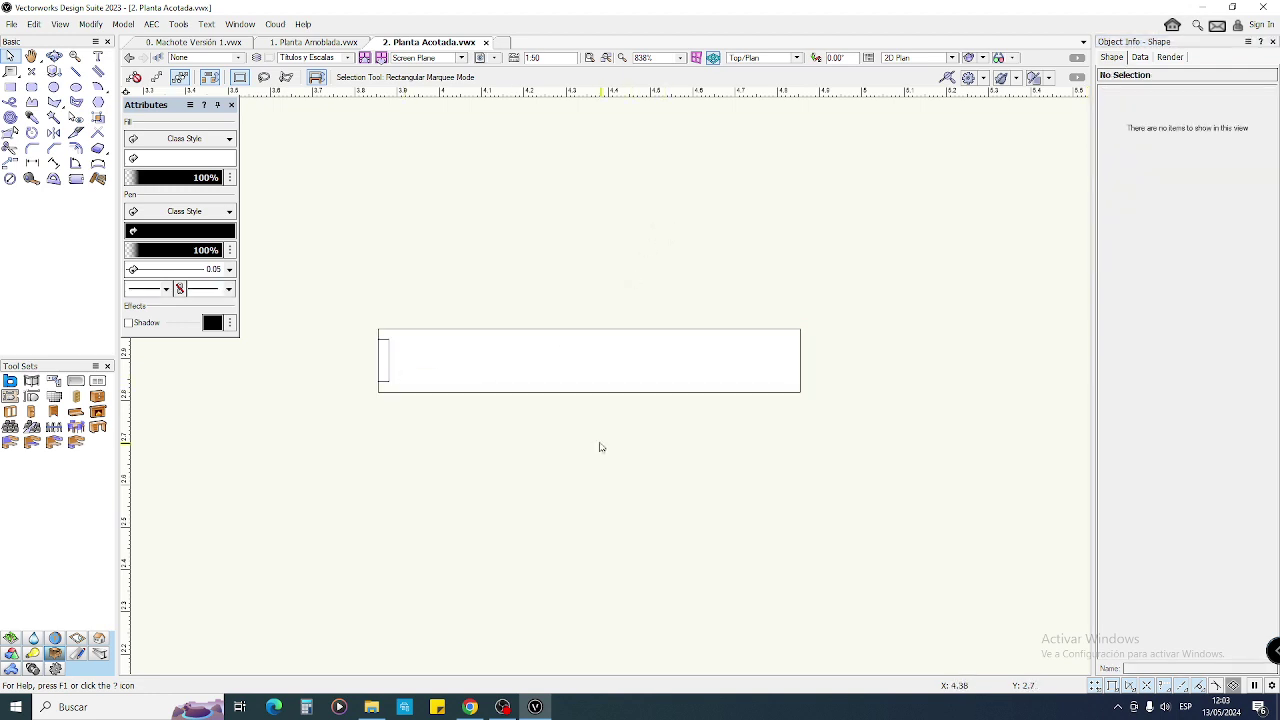
- Copy the small rectangle to the long rectangle's right end, with its outer edge flush against that end
{"action": "left_click", "coordinate": [481, 357]}
{"action": "left_click_drag", "start_coordinate": [348, 302], "coordinate": [798, 352]}
{"action": "left_click", "coordinate": [343, 326]}
{"action": "left_click", "coordinate": [405, 271]}
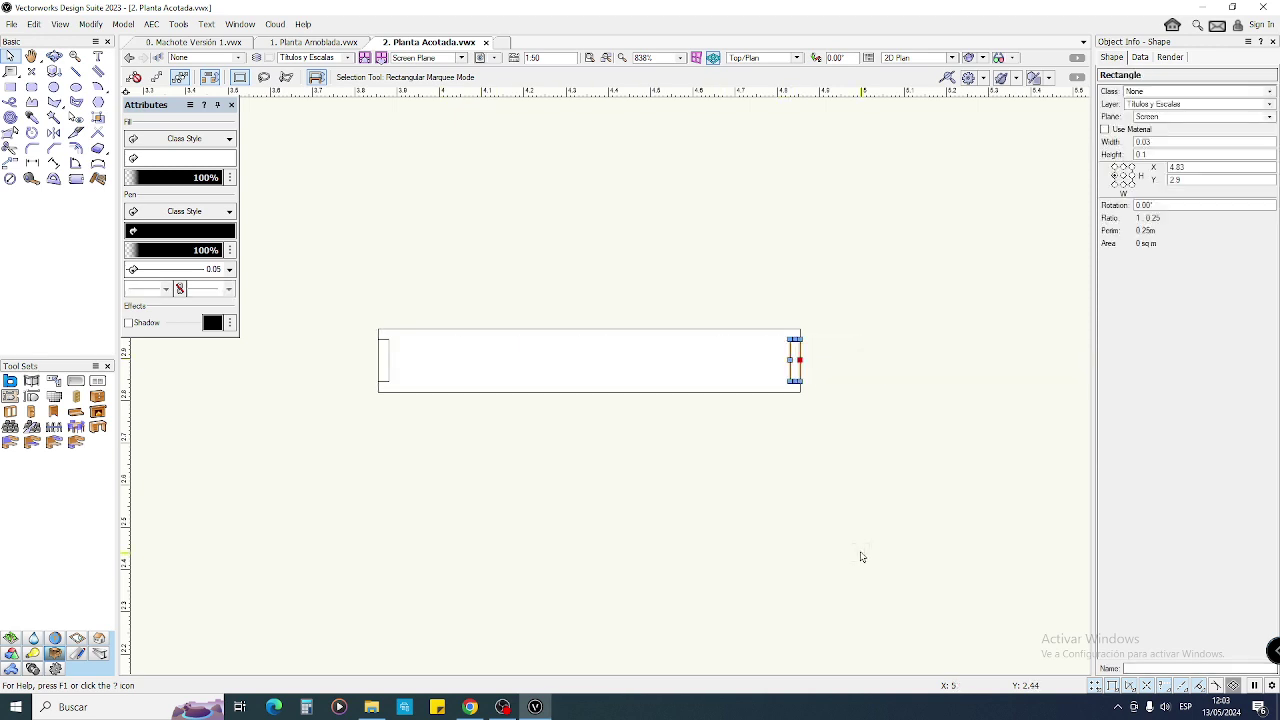
{"action": "left_click", "coordinate": [815, 509]}
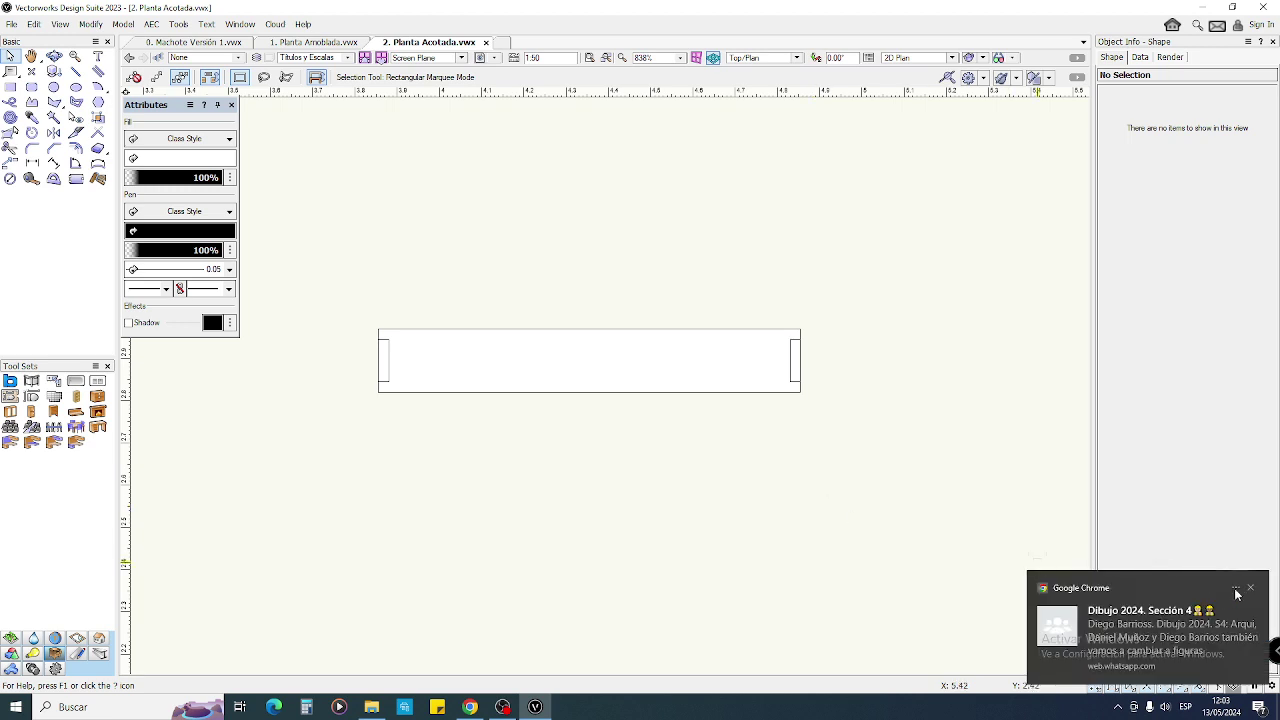
{"action": "left_click", "coordinate": [1249, 590]}
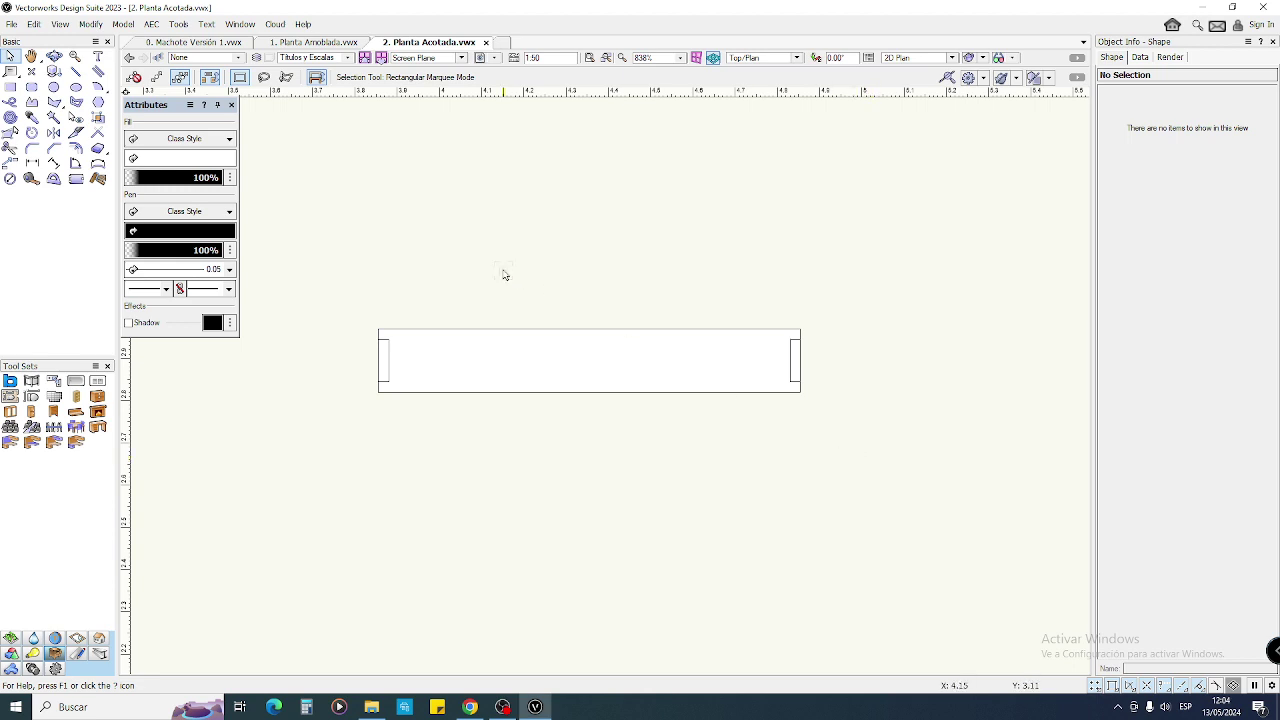
- Draw a horizontal line between the inner midpoints of the two small end rectangles
{"action": "key", "text": "2"}
{"action": "left_click", "coordinate": [388, 360]}
{"action": "left_click", "coordinate": [790, 360]}
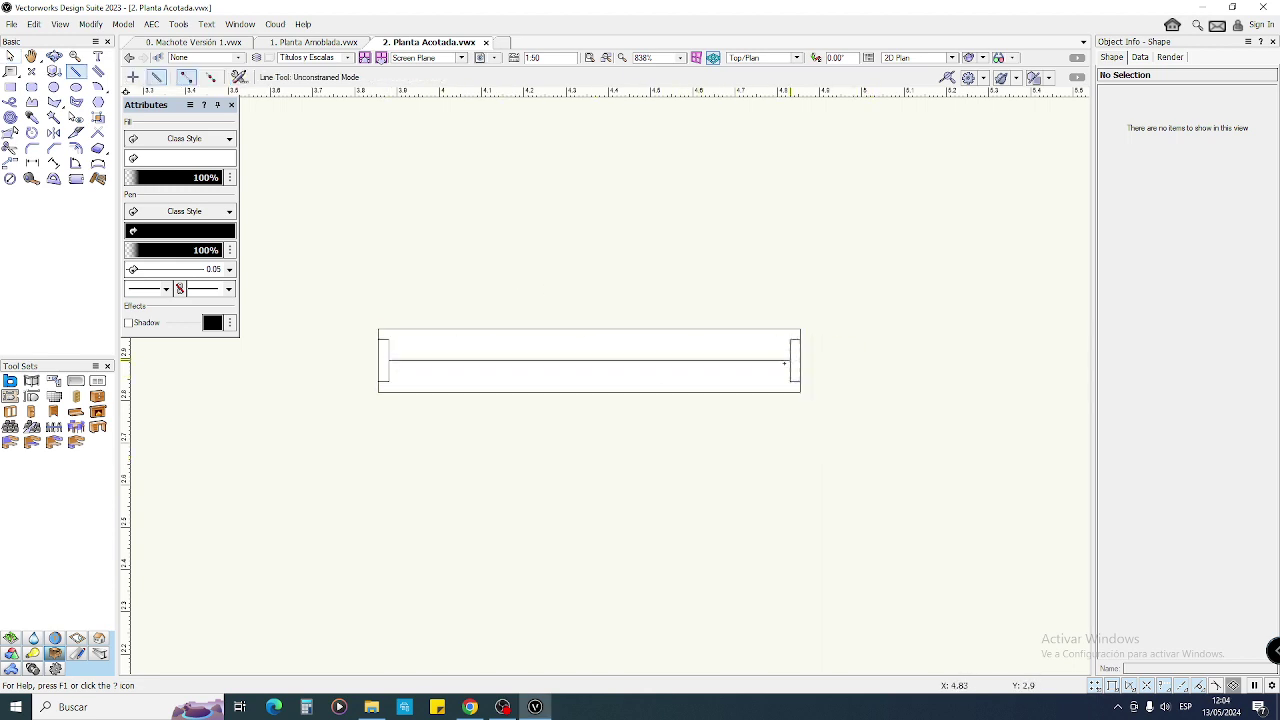
{"action": "key", "text": "x"}
{"action": "left_click", "coordinate": [774, 491]}
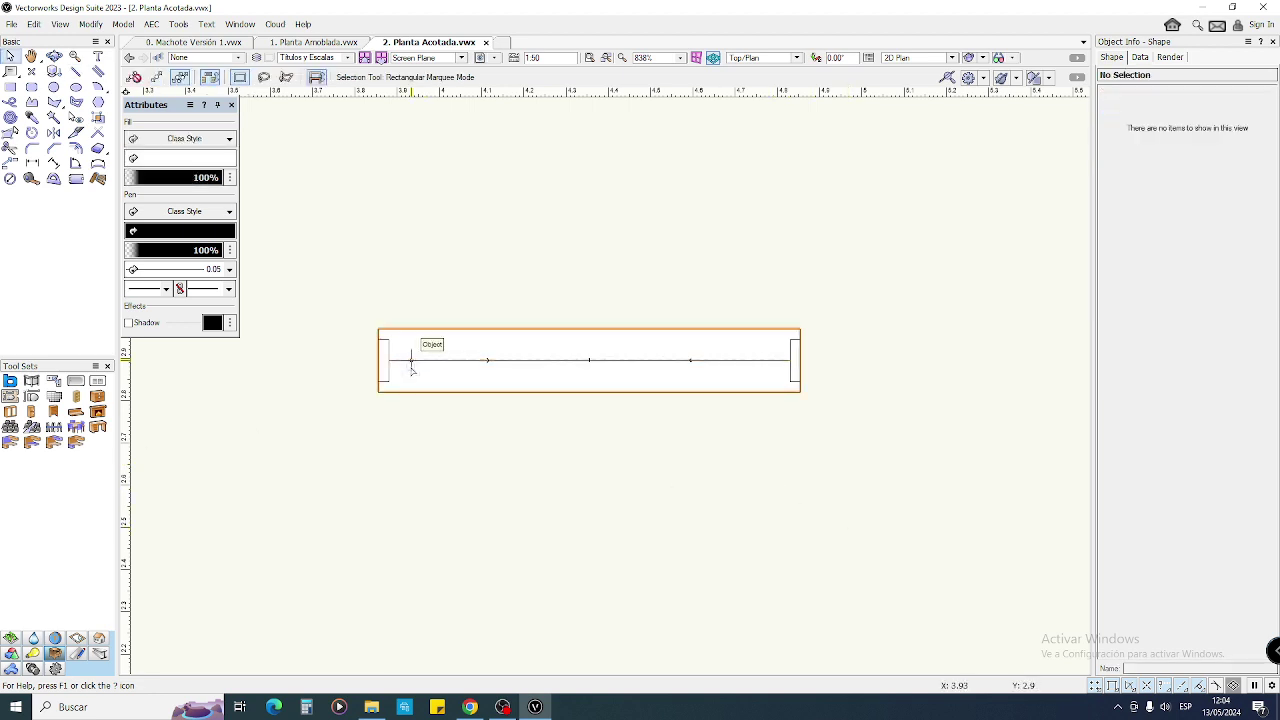
- Place a parallel copy of the centre line just above the original, forming a narrow double line
{"action": "scroll", "coordinate": [410, 370], "scroll_direction": "up", "scroll_amount": 4}
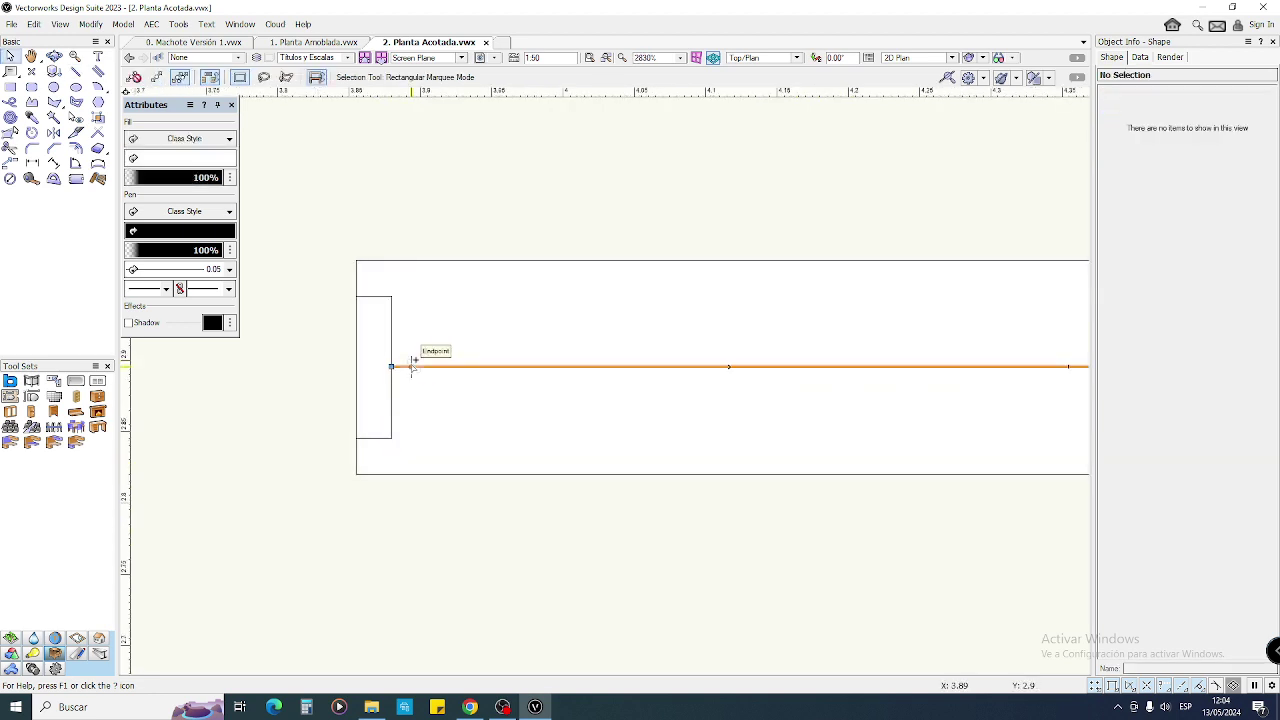
{"action": "scroll", "coordinate": [480, 400], "scroll_direction": "down", "scroll_amount": 4}
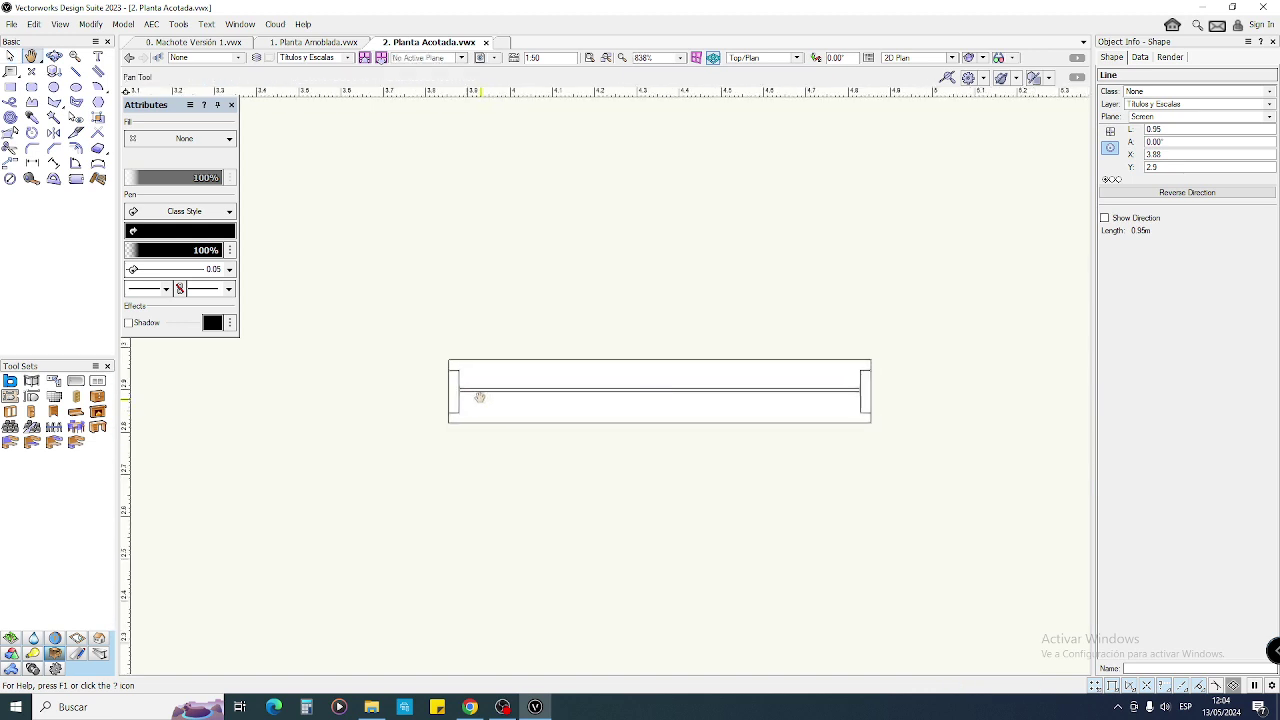
{"action": "scroll", "coordinate": [557, 380], "scroll_direction": "up", "scroll_amount": 1}
{"action": "left_click", "coordinate": [546, 277]}
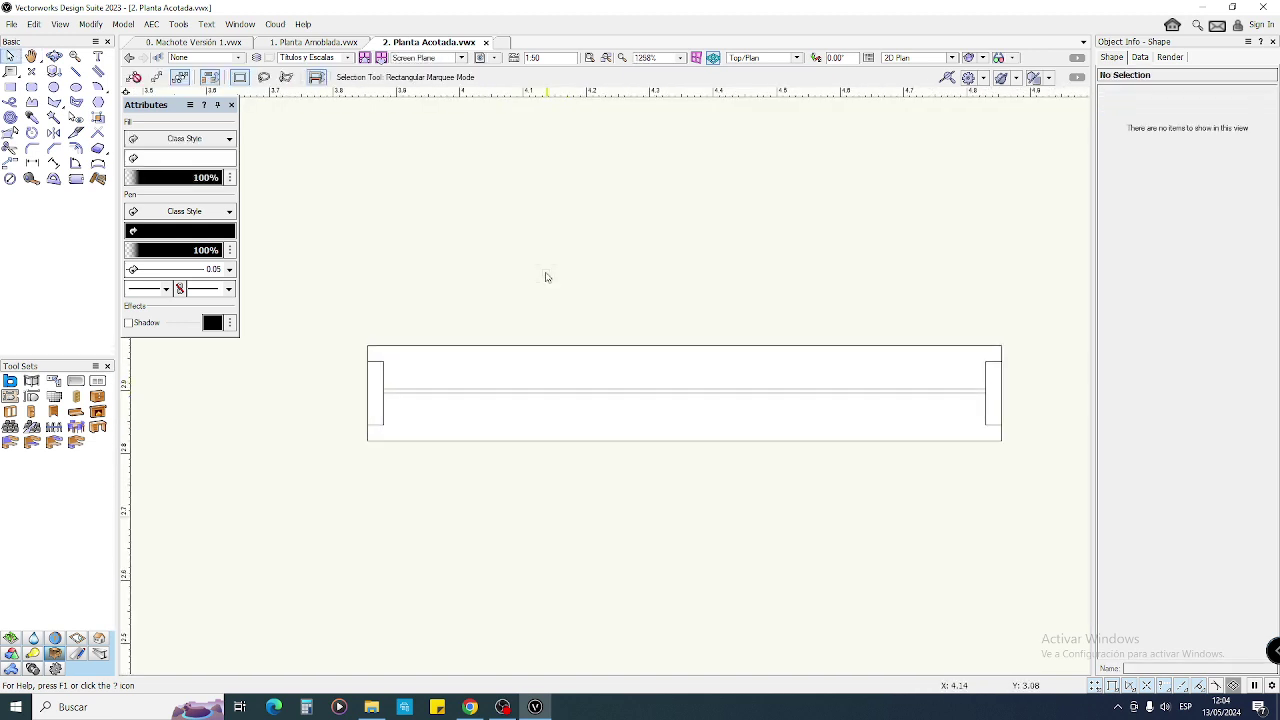
{"action": "mouse_move", "coordinate": [376, 330]}
{"action": "left_mouse_down"}
{"action": "mouse_move", "coordinate": [434, 366]}
{"action": "mouse_move", "coordinate": [754, 409]}
{"action": "mouse_move", "coordinate": [993, 392]}
{"action": "left_mouse_up"}
{"action": "left_click", "coordinate": [812, 251]}
{"action": "scroll", "coordinate": [693, 259], "scroll_direction": "down", "scroll_amount": 1}
{"action": "middle_click_drag", "start_coordinate": [687, 257], "coordinate": [646, 260]}
{"action": "left_click_drag", "start_coordinate": [365, 270], "coordinate": [931, 437]}
{"action": "left_click", "coordinate": [623, 614]}
{"action": "middle_click_drag", "start_coordinate": [599, 569], "coordinate": [566, 470]}
{"action": "left_click_drag", "start_coordinate": [581, 275], "coordinate": [581, 394], "text": "ctrl"}
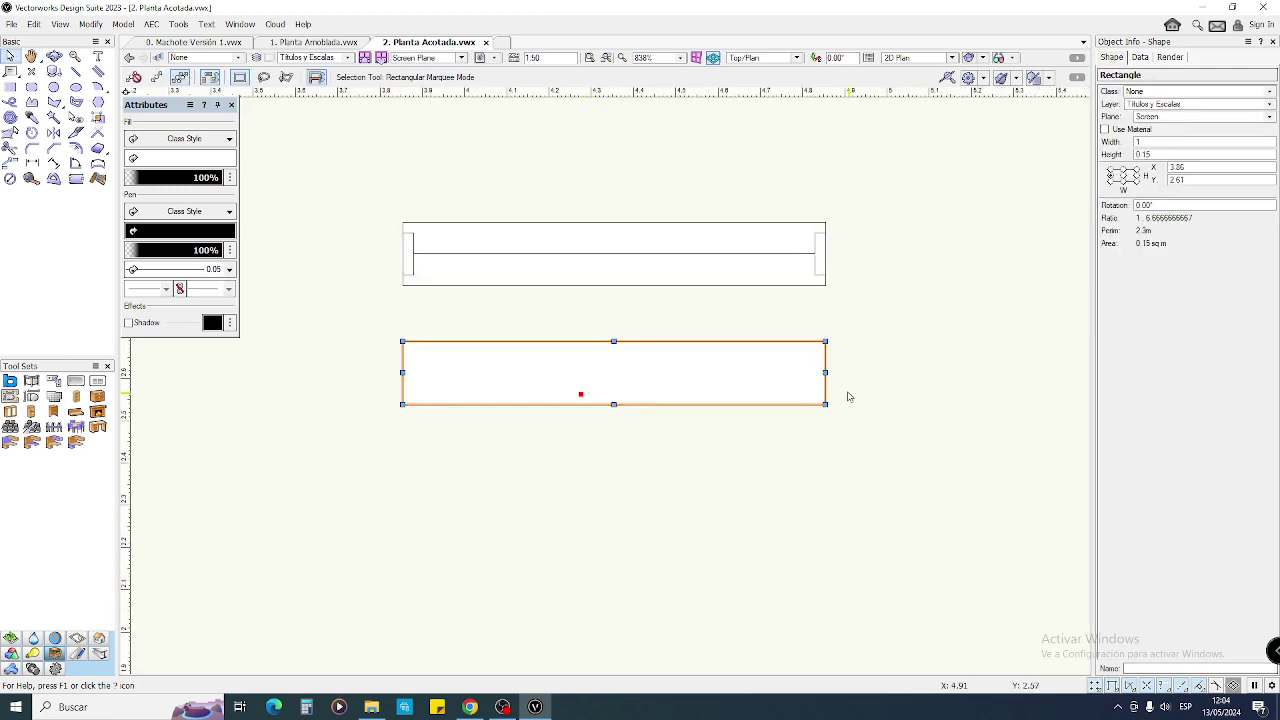
{"action": "key", "text": "Delete"}
- Copy the complete plan detail with its end rectangles and centre line directly below the original
{"action": "left_click_drag", "start_coordinate": [366, 202], "coordinate": [842, 304]}
{"action": "left_click_drag", "start_coordinate": [707, 285], "coordinate": [707, 393], "text": "ctrl"}
{"action": "left_click", "coordinate": [738, 455]}
- Shorten the lower copy's outer rectangle to 0.5 wide, bringing its right end rectangle and centre line to the new length
{"action": "left_click", "coordinate": [763, 380]}
{"action": "left_click_drag", "start_coordinate": [825, 362], "coordinate": [614, 362]}
{"action": "left_click_drag", "start_coordinate": [826, 341], "coordinate": [614, 341]}
{"action": "left_click", "coordinate": [680, 362]}
{"action": "left_click_drag", "start_coordinate": [816, 363], "coordinate": [605, 362]}
{"action": "left_click", "coordinate": [517, 397]}
{"action": "left_click_drag", "start_coordinate": [368, 313], "coordinate": [428, 422]}
{"action": "left_click_drag", "start_coordinate": [634, 310], "coordinate": [594, 422]}
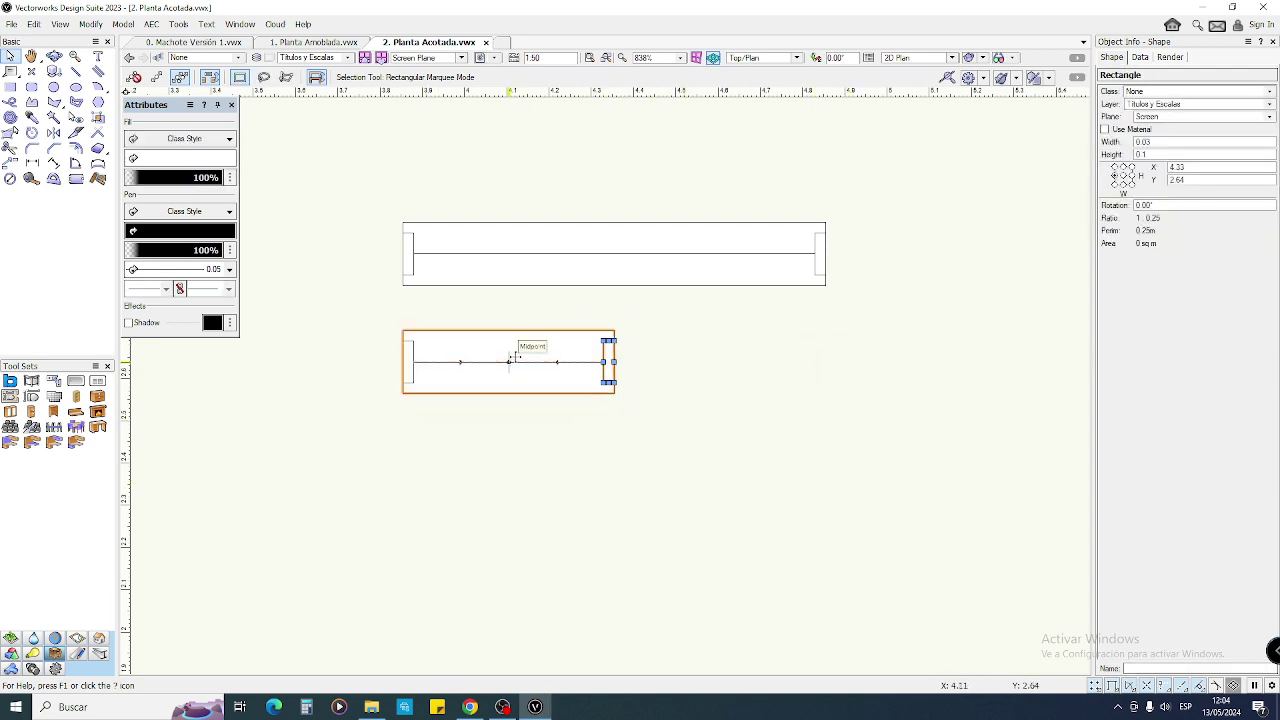
{"action": "left_click", "coordinate": [513, 361]}
{"action": "left_click", "coordinate": [532, 332]}
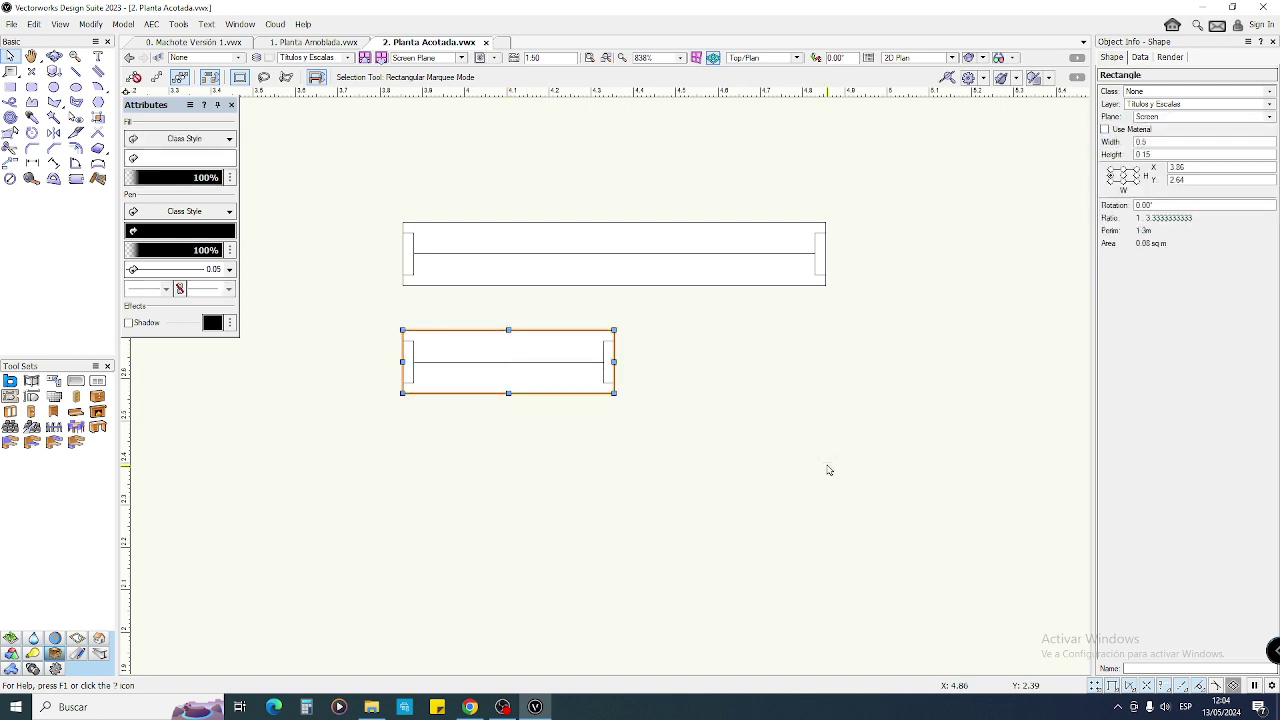
{"action": "left_click", "coordinate": [828, 469]}
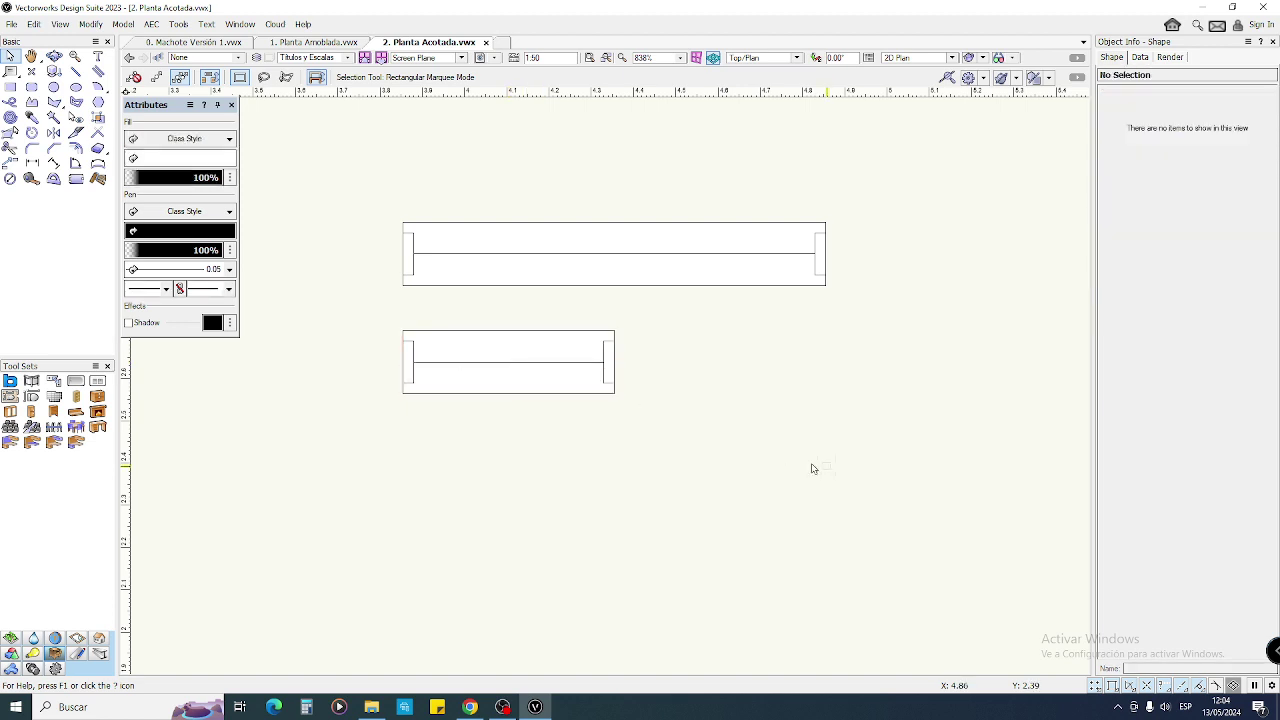
- Stretch the lower copy's outer rectangle to roughly twice the upper detail's length and move its right end rectangle flush with the new end
{"action": "left_click", "coordinate": [608, 349]}
{"action": "scroll", "coordinate": [614, 369], "scroll_direction": "down", "scroll_amount": 1}
{"action": "middle_click_drag", "start_coordinate": [614, 369], "coordinate": [533, 357]}
{"action": "left_click_drag", "start_coordinate": [533, 357], "coordinate": [944, 358]}
{"action": "left_click", "coordinate": [886, 449]}
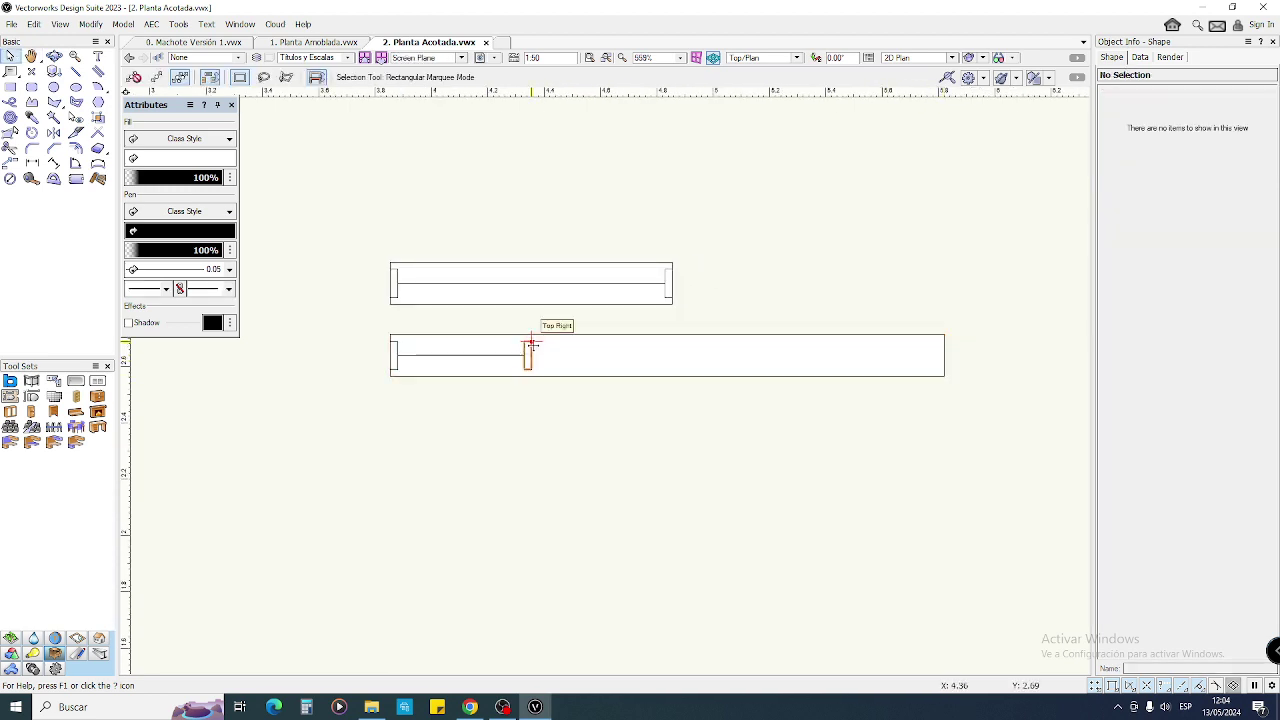
{"action": "left_click", "coordinate": [944, 356]}
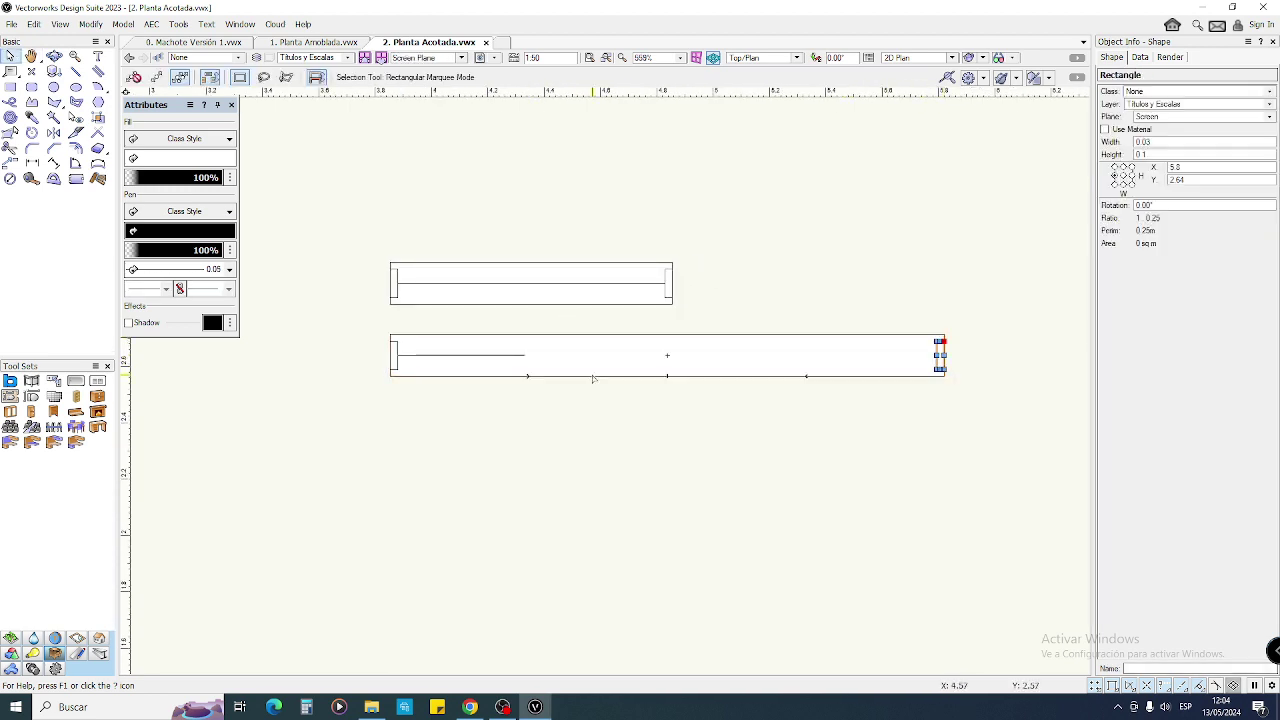
- Extend the lower copy's centre line to the inner midpoint of the relocated end rectangle
{"action": "left_click", "coordinate": [524, 355]}
{"action": "left_click_drag", "start_coordinate": [524, 355], "coordinate": [938, 356]}
{"action": "left_click", "coordinate": [865, 464]}
{"action": "scroll", "coordinate": [862, 463], "scroll_direction": "down", "scroll_amount": 2}
{"action": "middle_click_drag", "start_coordinate": [862, 463], "coordinate": [754, 418]}
{"action": "scroll", "coordinate": [751, 423], "scroll_direction": "up", "scroll_amount": 1}
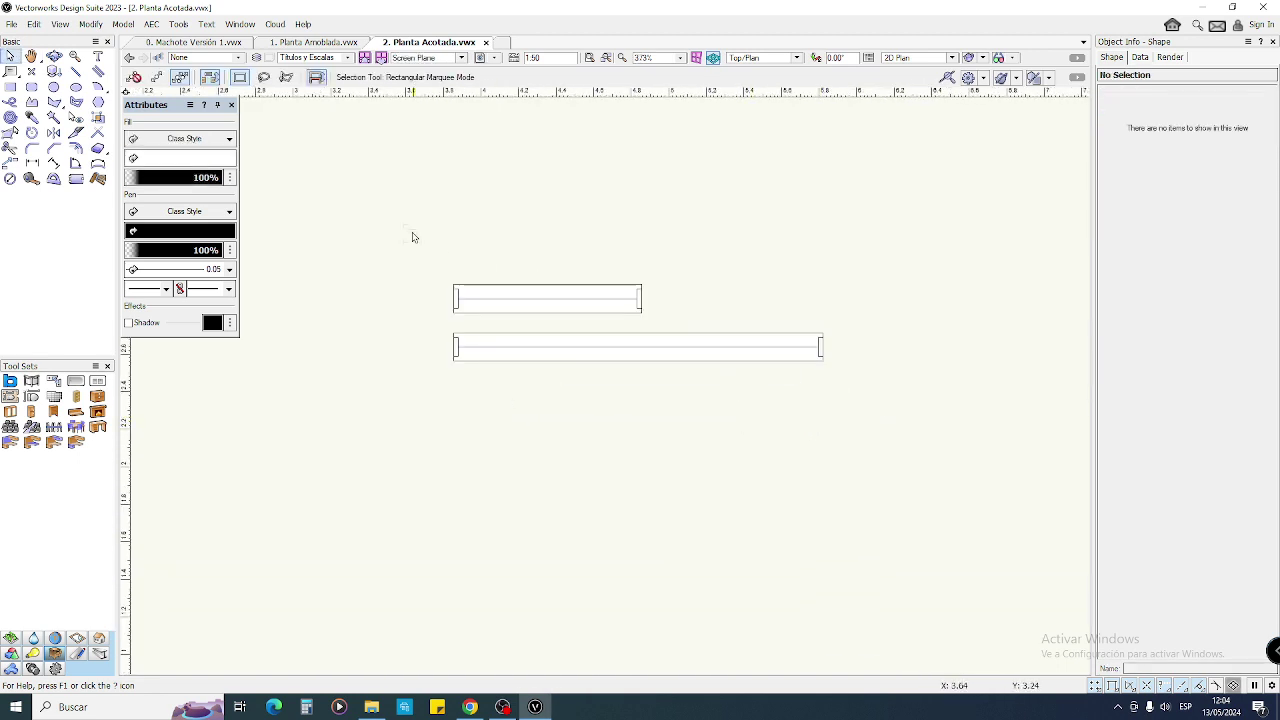
- Delete the complete lengthened copy below the original plan detail
{"action": "left_click_drag", "start_coordinate": [391, 244], "coordinate": [969, 428]}
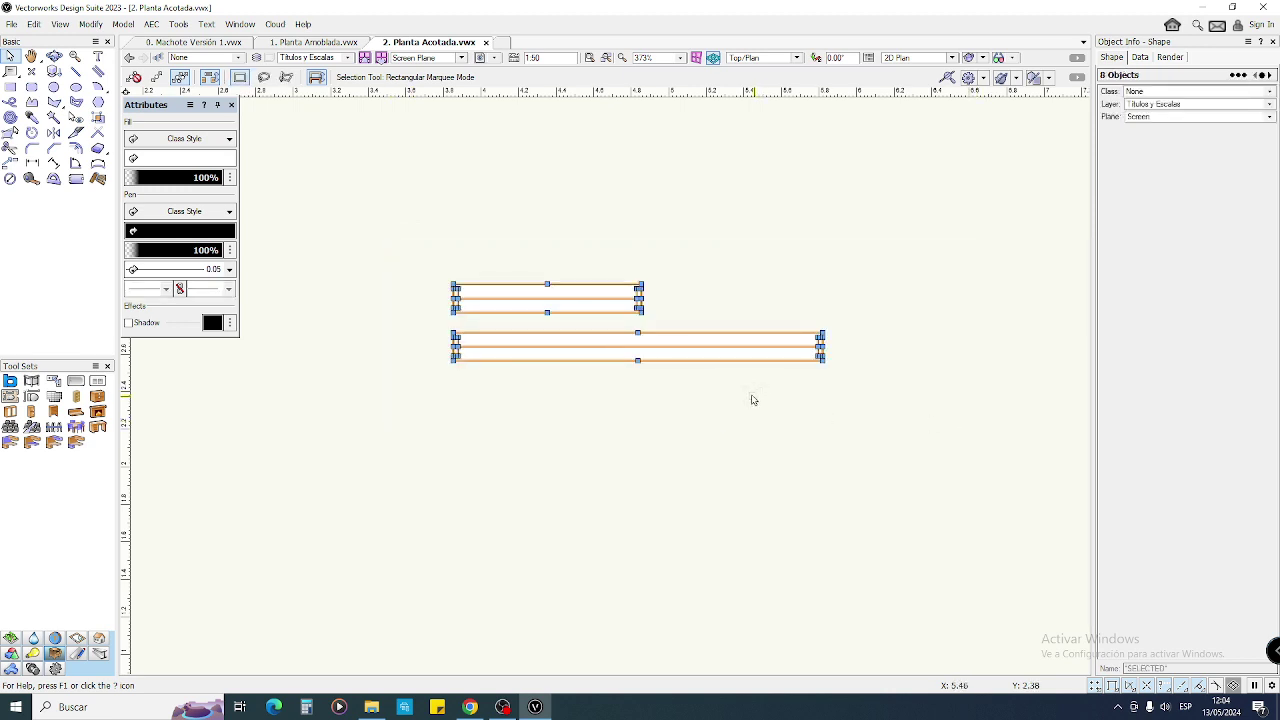
{"action": "left_click", "coordinate": [616, 384]}
{"action": "scroll", "coordinate": [618, 388], "scroll_direction": "up", "scroll_amount": 2}
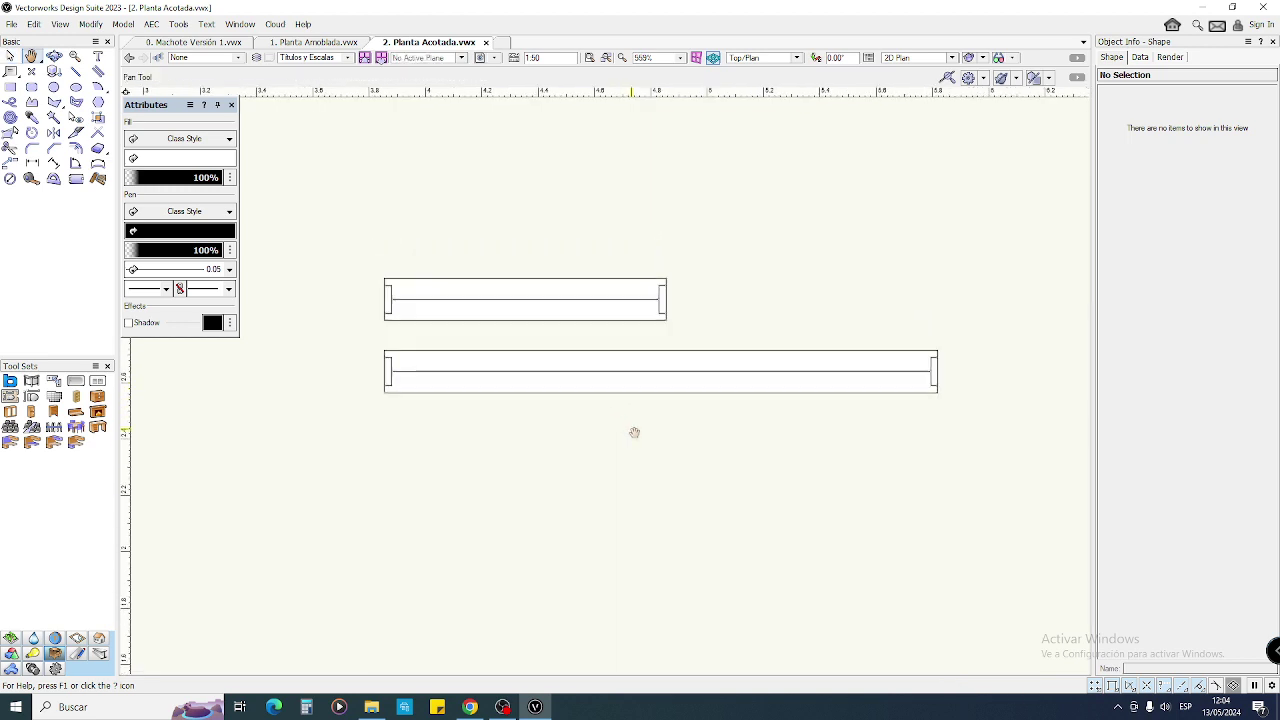
{"action": "left_click_drag", "start_coordinate": [340, 449], "coordinate": [976, 339]}
{"action": "key", "text": "Delete"}
- Draw a square about 0.67 by 0.67 below the plan detail as the outer frame of an elevation
{"action": "middle_click_drag", "start_coordinate": [570, 392], "coordinate": [671, 474]}
{"action": "scroll", "coordinate": [652, 389], "scroll_direction": "up", "scroll_amount": 1}
{"action": "middle_click_drag", "start_coordinate": [654, 386], "coordinate": [611, 288]}
{"action": "scroll", "coordinate": [718, 418], "scroll_direction": "up", "scroll_amount": 1}
{"action": "scroll", "coordinate": [686, 392], "scroll_direction": "down", "scroll_amount": 1}
{"action": "middle_click_drag", "start_coordinate": [616, 423], "coordinate": [615, 331]}
{"action": "mouse_move", "coordinate": [402, 290]}
{"action": "left_mouse_down"}
{"action": "mouse_move", "coordinate": [557, 397]}
{"action": "mouse_move", "coordinate": [685, 573]}
{"action": "left_mouse_up"}
{"action": "key", "text": "x"}
{"action": "left_click", "coordinate": [784, 405]}
{"action": "left_click", "coordinate": [507, 415]}
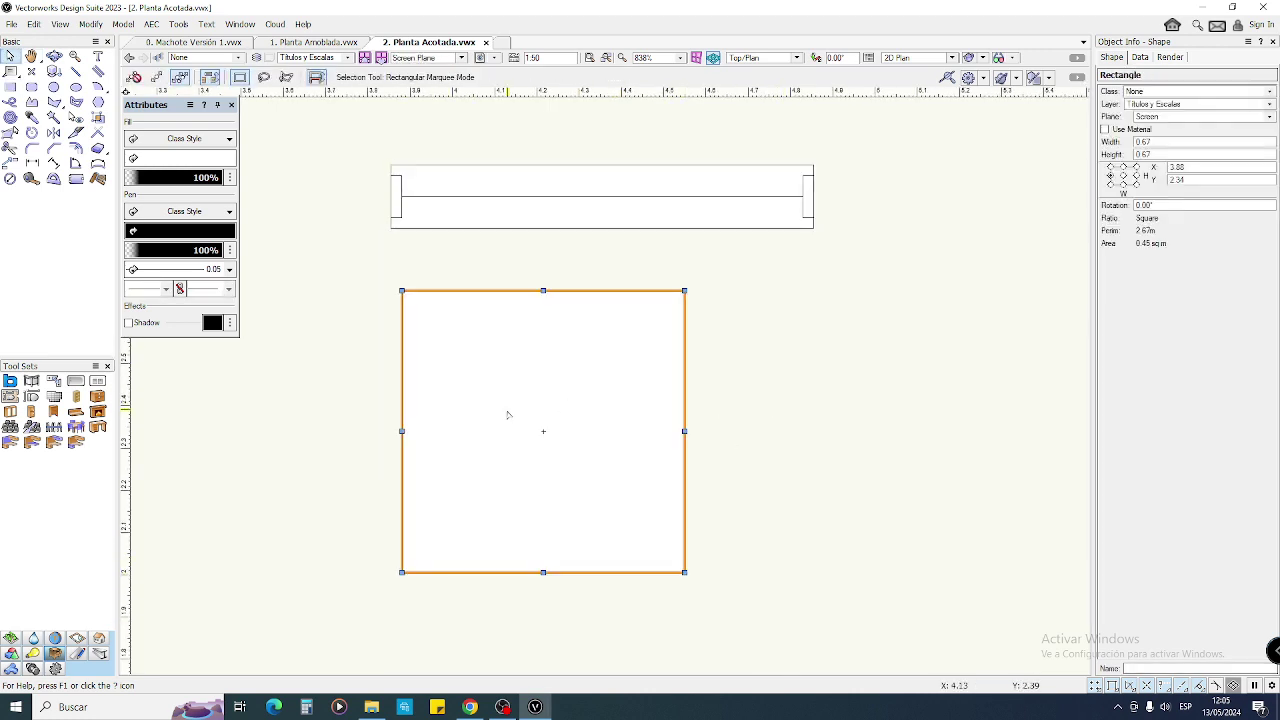
- Draw an inner square about 0.61 by 0.61 inside the frame and a narrow full-height vertical rectangle near its centre
{"action": "key", "text": "4"}
{"action": "left_click_drag", "start_coordinate": [414, 303], "coordinate": [669, 559]}
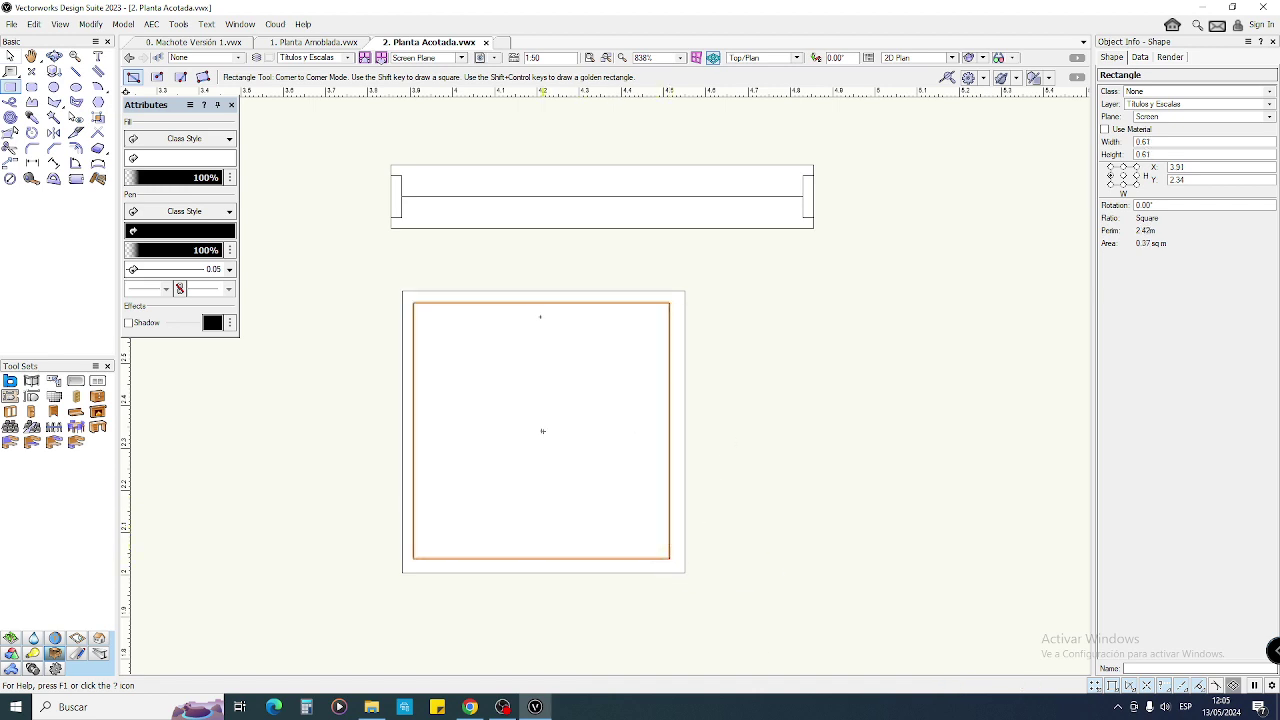
{"action": "left_click_drag", "start_coordinate": [543, 303], "coordinate": [555, 559]}
{"action": "key", "text": "x"}
{"action": "key", "text": "x"}
- Copy the plan detail's right end rectangle to the middle of the centre line as an intermediate post
{"action": "middle_click_drag", "start_coordinate": [751, 404], "coordinate": [766, 444]}
{"action": "left_click_drag", "start_coordinate": [820, 232], "coordinate": [617, 238]}
{"action": "left_click", "coordinate": [934, 289]}
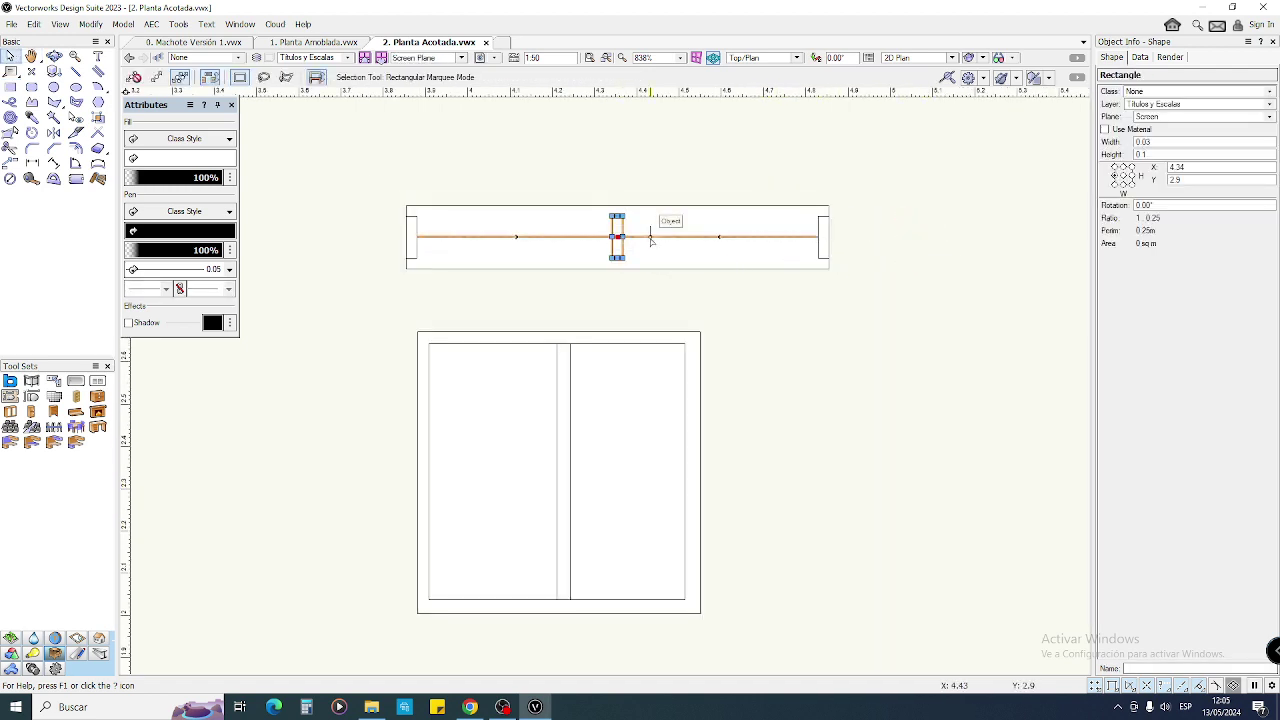
{"action": "left_click", "coordinate": [876, 419]}
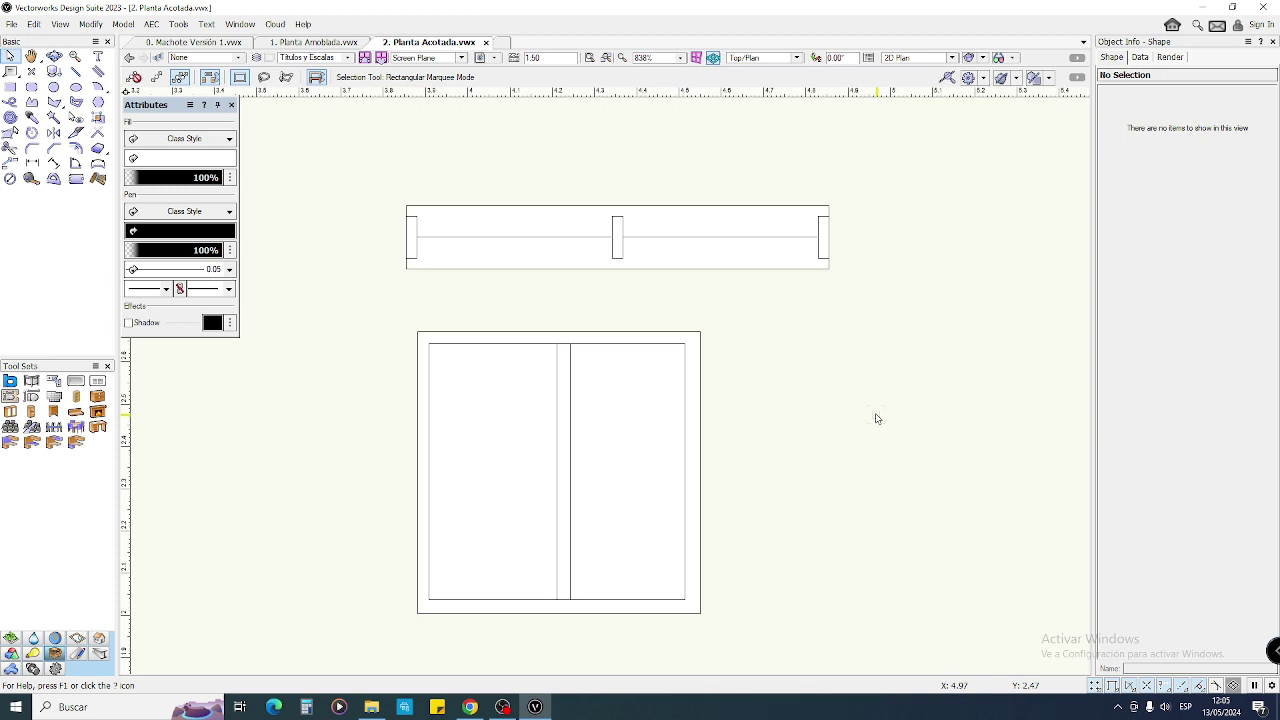
- Replace the plan detail's centre line with a rectangle 0.98 wide, setting its height to 0.01 from its centre reference point
{"action": "left_click", "coordinate": [634, 237]}
{"action": "key", "text": "Delete"}
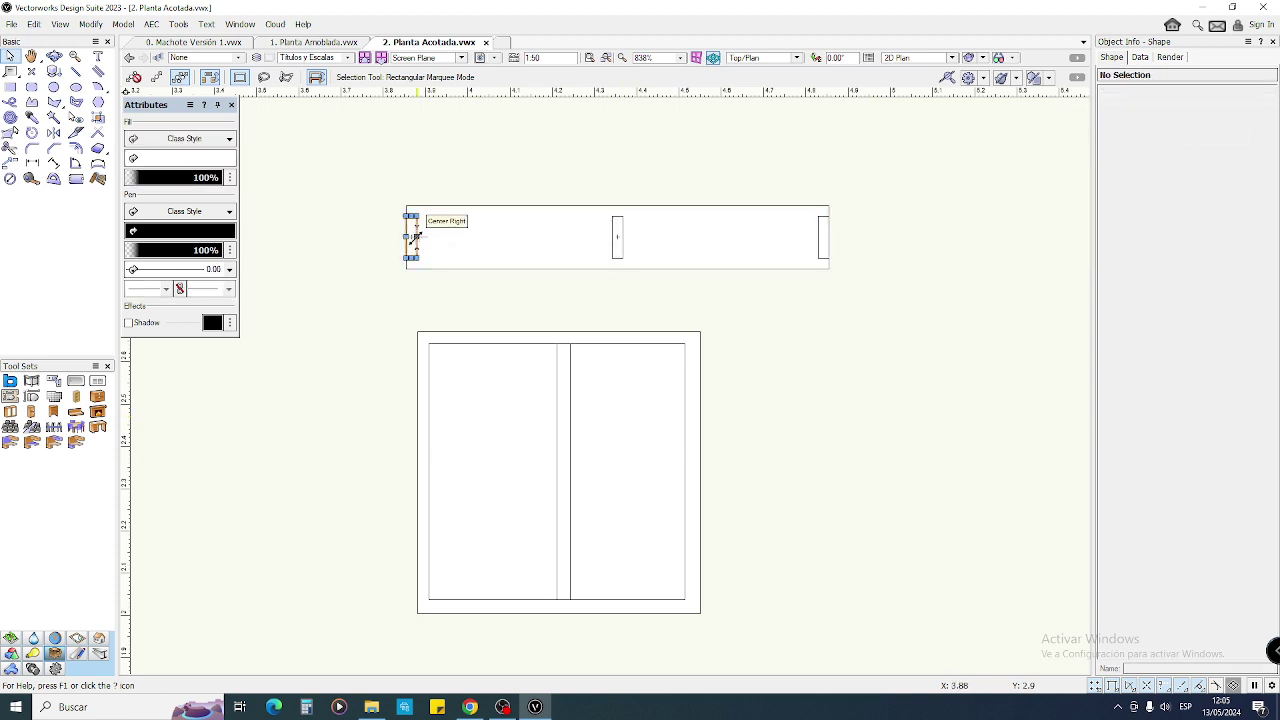
{"action": "left_click", "coordinate": [411, 236]}
{"action": "left_click_drag", "start_coordinate": [416, 236], "coordinate": [818, 237]}
{"action": "left_click", "coordinate": [1124, 175]}
{"action": "left_click", "coordinate": [1138, 155]}
{"action": "type", "text": ".01"}
{"action": "key", "text": "Return"}
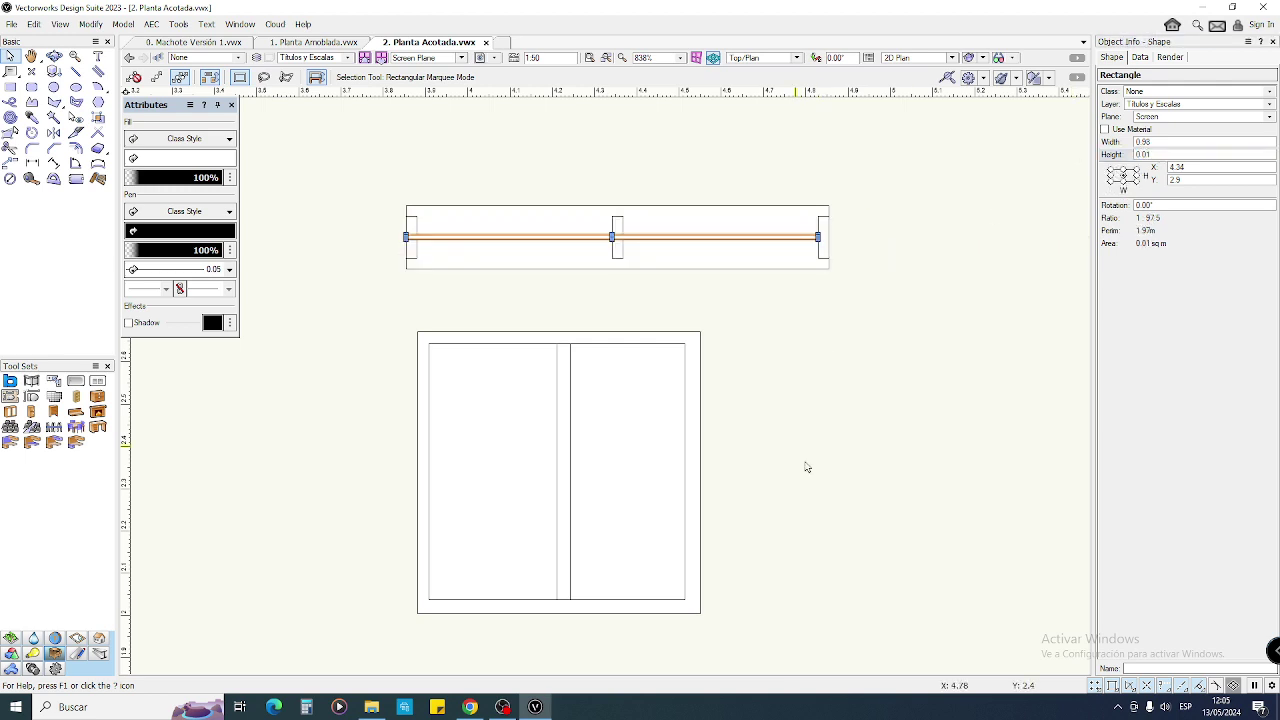
{"action": "left_click", "coordinate": [769, 370]}
{"action": "left_click", "coordinate": [482, 238]}
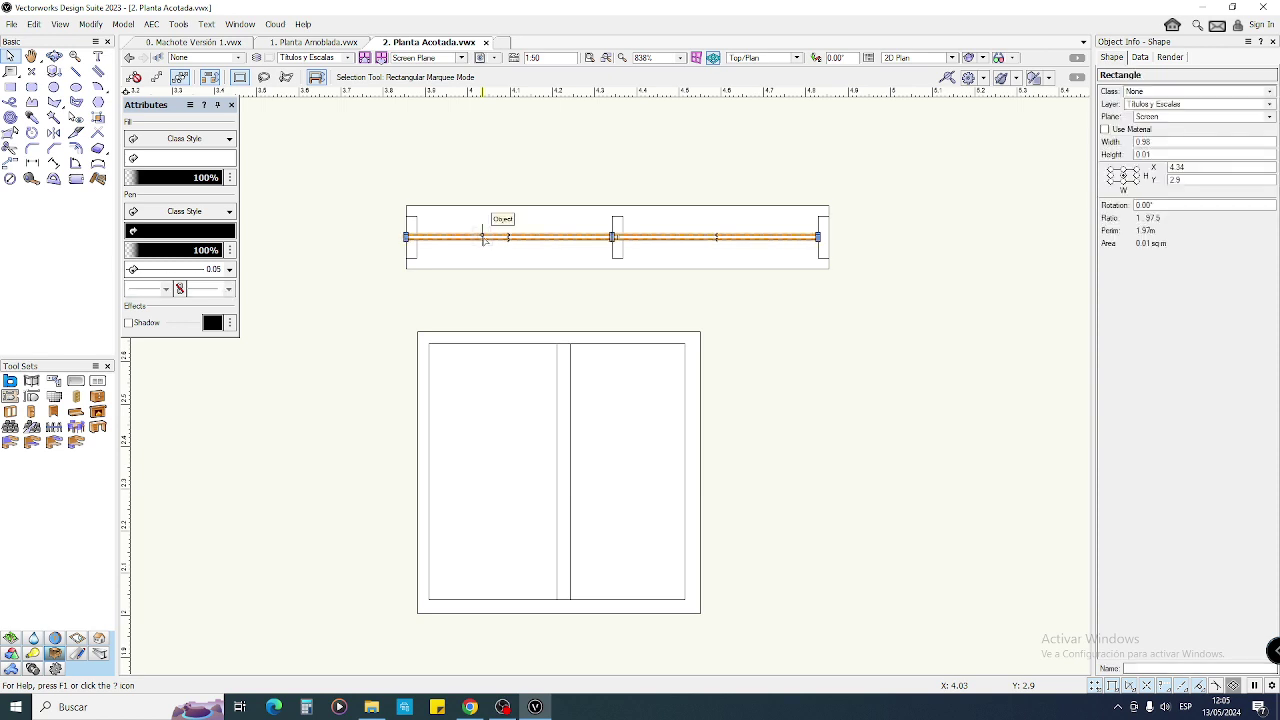
{"action": "left_click", "coordinate": [872, 378]}
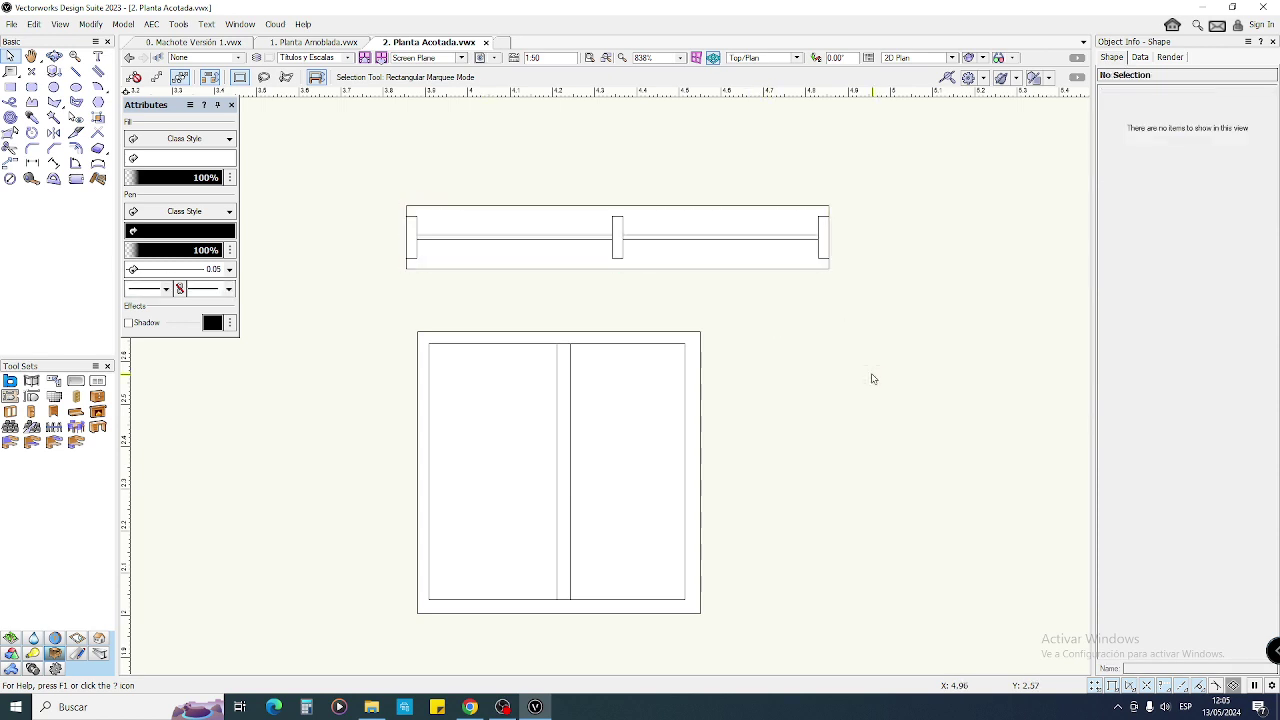
- Delete the example plan detail together with the elevation sketch below it
{"action": "left_click_drag", "start_coordinate": [619, 192], "coordinate": [662, 229]}
{"action": "left_click_drag", "start_coordinate": [365, 148], "coordinate": [897, 643]}
{"action": "key", "text": "Delete"}
- Review the dimensioned first-floor plan, its lower dimension chains and its sheet title
{"action": "scroll", "coordinate": [752, 445], "scroll_direction": "down", "scroll_amount": 6}
{"action": "middle_click_drag", "start_coordinate": [752, 445], "coordinate": [671, 262]}
{"action": "middle_click_drag", "start_coordinate": [816, 512], "coordinate": [673, 193]}
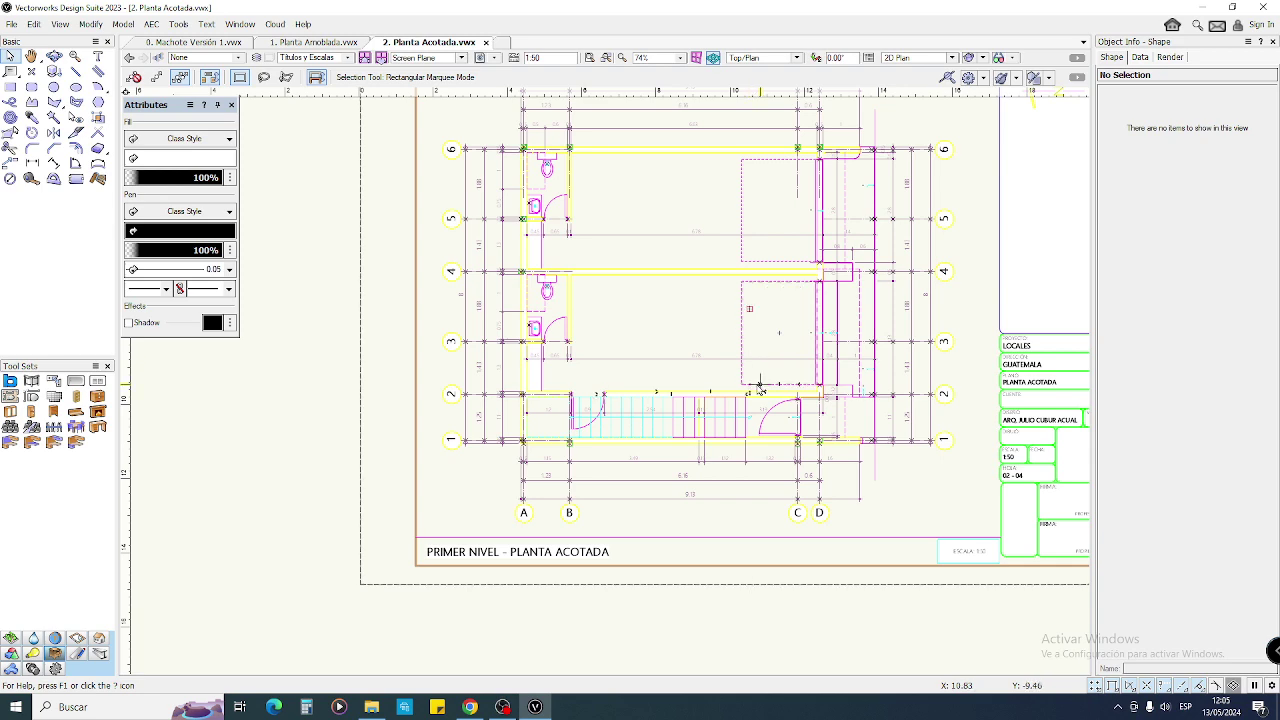
{"action": "middle_click_drag", "start_coordinate": [760, 385], "coordinate": [748, 316]}
{"action": "left_click_drag", "start_coordinate": [407, 524], "coordinate": [489, 464]}
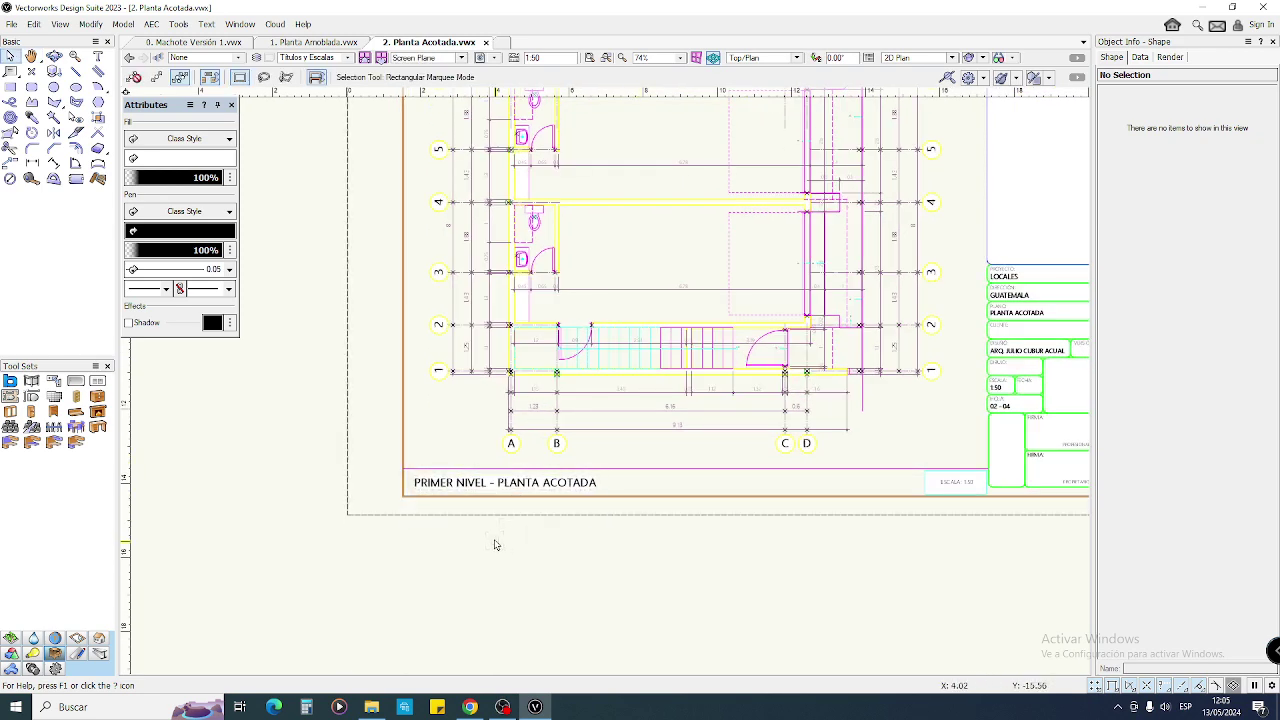
{"action": "left_click_drag", "start_coordinate": [501, 541], "coordinate": [612, 470]}
{"action": "middle_click_drag", "start_coordinate": [664, 536], "coordinate": [545, 541]}
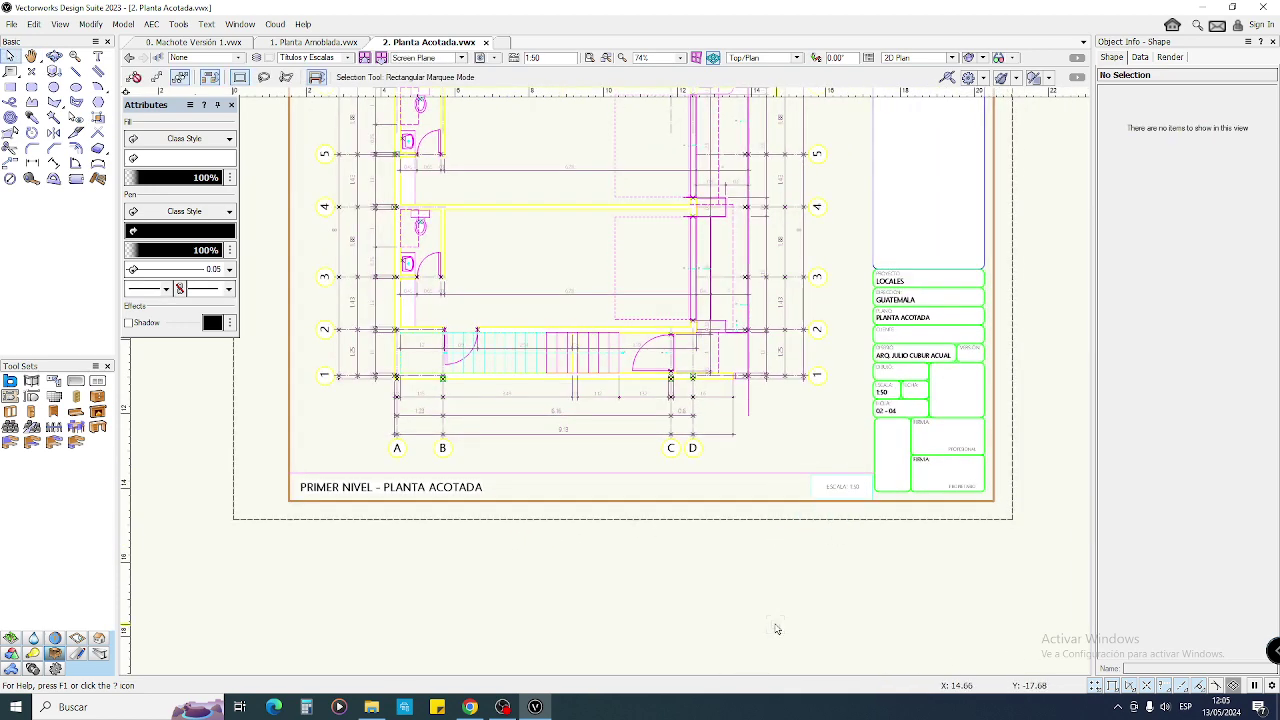
{"action": "scroll", "coordinate": [678, 398], "scroll_direction": "down", "scroll_amount": 1}
{"action": "middle_click_drag", "start_coordinate": [668, 445], "coordinate": [668, 549]}
- Close the 2. Planta Acotada and 1. Planta Amoblada documents without saving their changes
{"action": "left_click", "coordinate": [486, 43]}
{"action": "left_click", "coordinate": [485, 42]}
{"action": "left_click", "coordinate": [651, 398]}
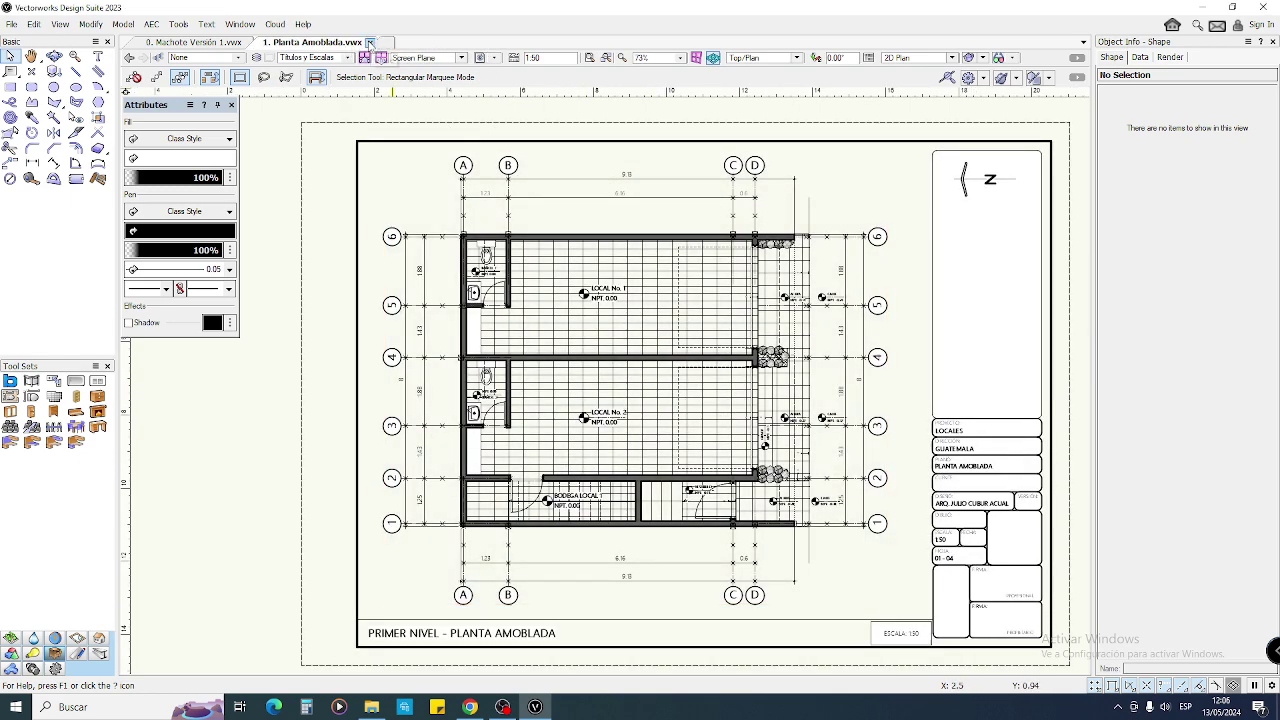
{"action": "left_click", "coordinate": [369, 42]}
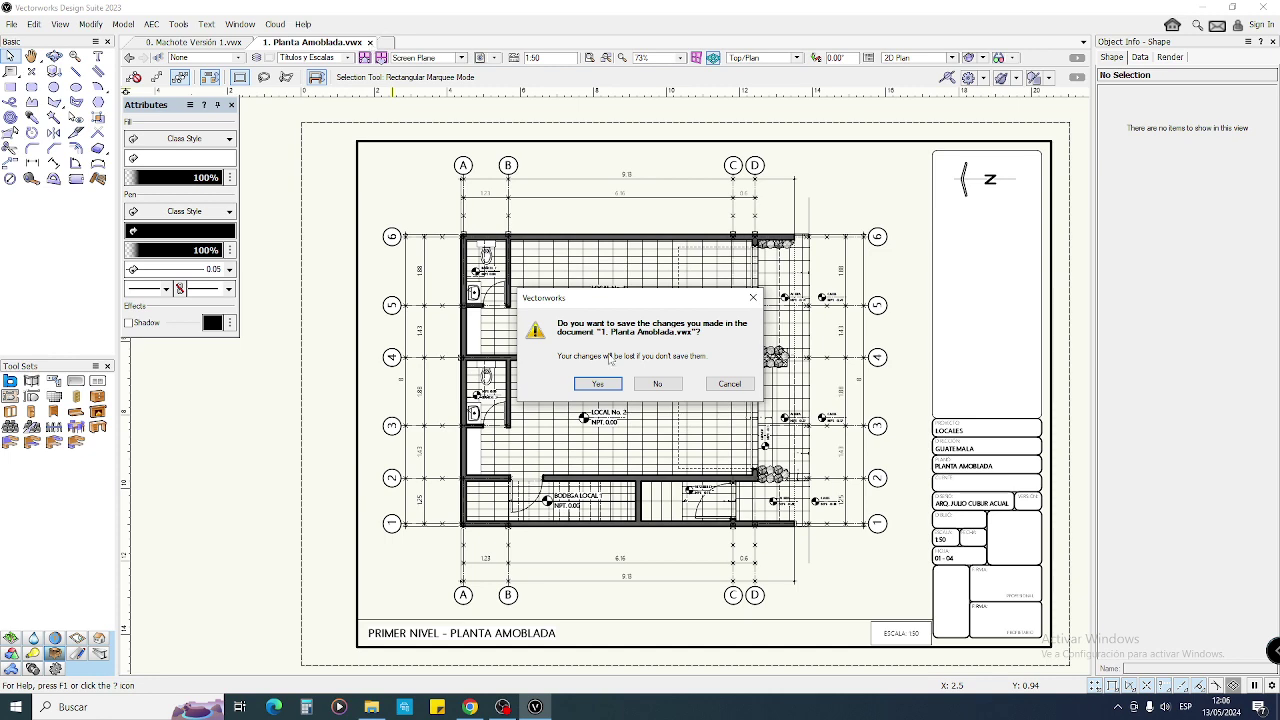
{"action": "left_click", "coordinate": [658, 385]}
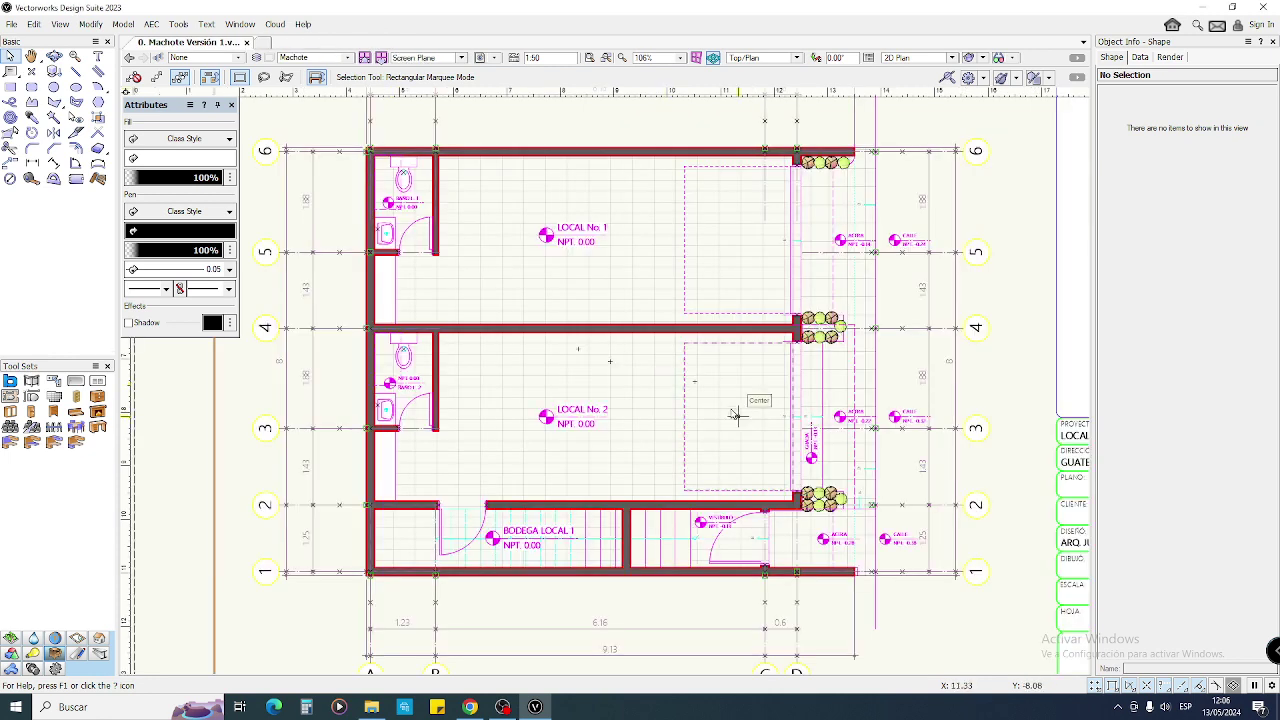
- Examine the Machote base plan as a whole, and the walls and fixtures of the Local No. 1 bathroom
{"action": "scroll", "coordinate": [660, 372], "scroll_direction": "down", "scroll_amount": 2}
{"action": "middle_click_drag", "start_coordinate": [660, 372], "coordinate": [627, 350]}
{"action": "left_click_drag", "start_coordinate": [371, 157], "coordinate": [934, 543]}
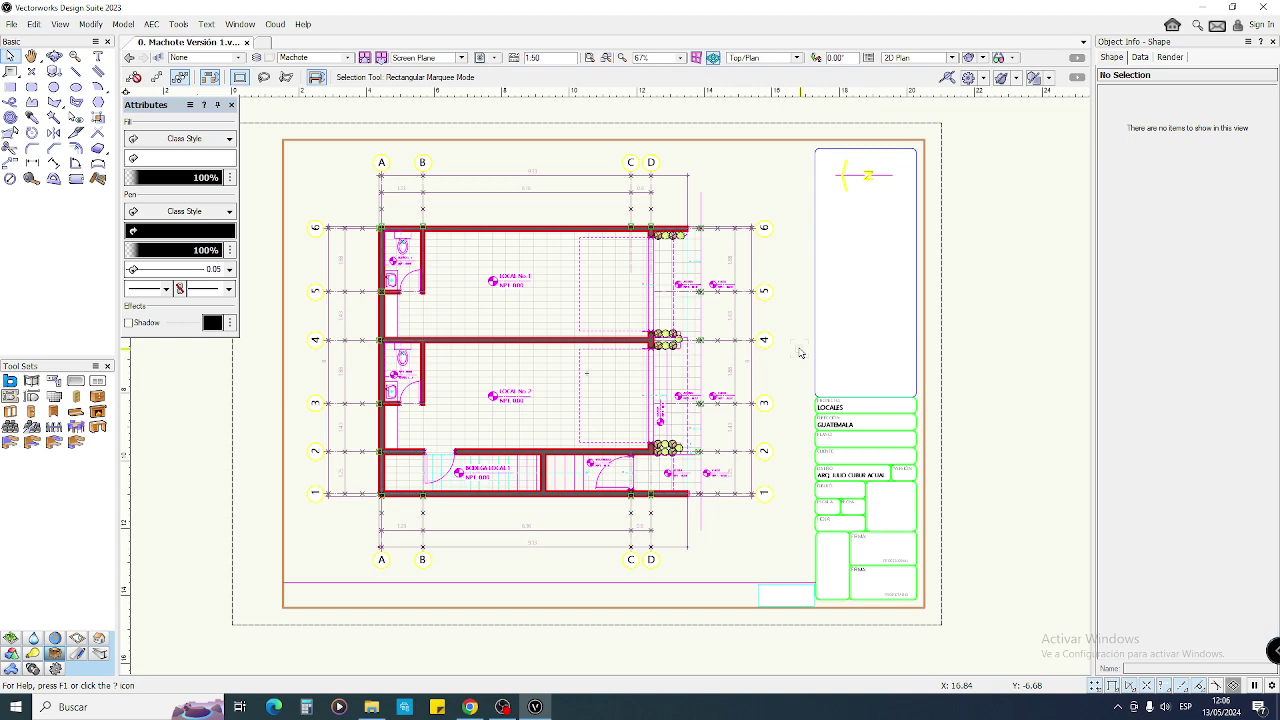
{"action": "scroll", "coordinate": [371, 274], "scroll_direction": "up", "scroll_amount": 3}
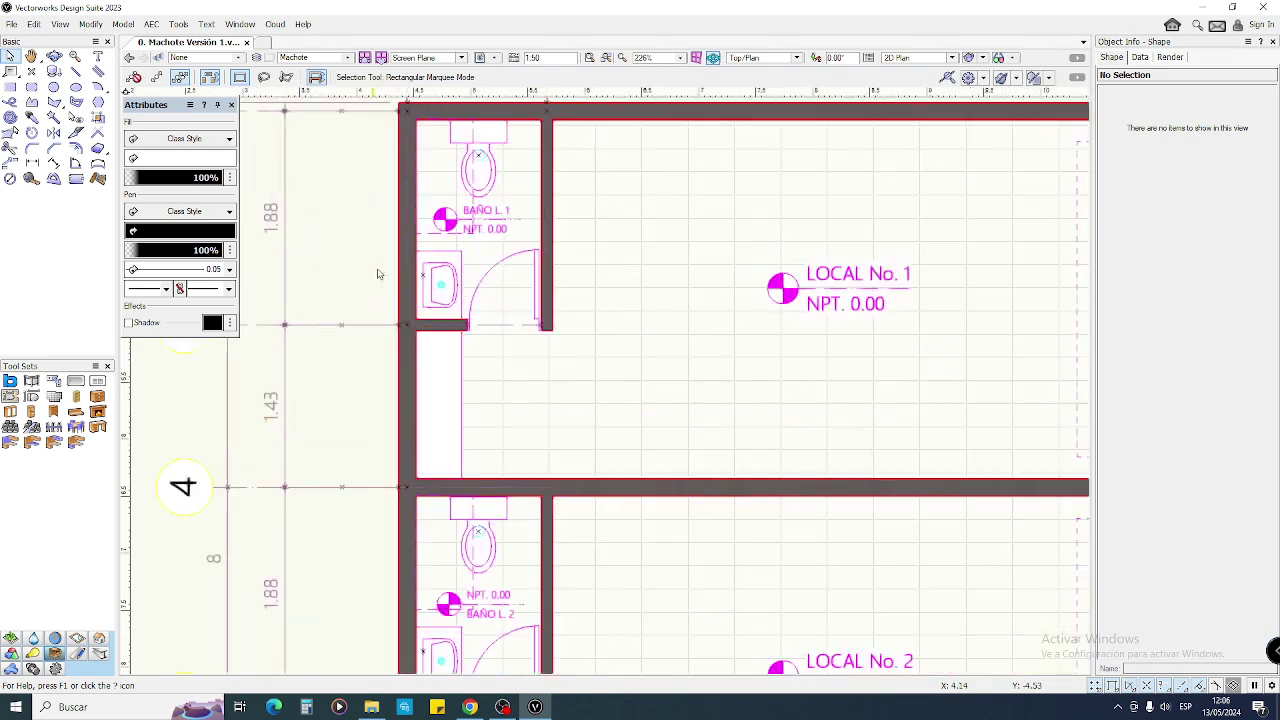
{"action": "middle_click_drag", "start_coordinate": [441, 103], "coordinate": [431, 217]}
{"action": "key", "text": "x"}
{"action": "left_click_drag", "start_coordinate": [431, 193], "coordinate": [517, 322]}
{"action": "left_click_drag", "start_coordinate": [343, 342], "coordinate": [469, 403]}
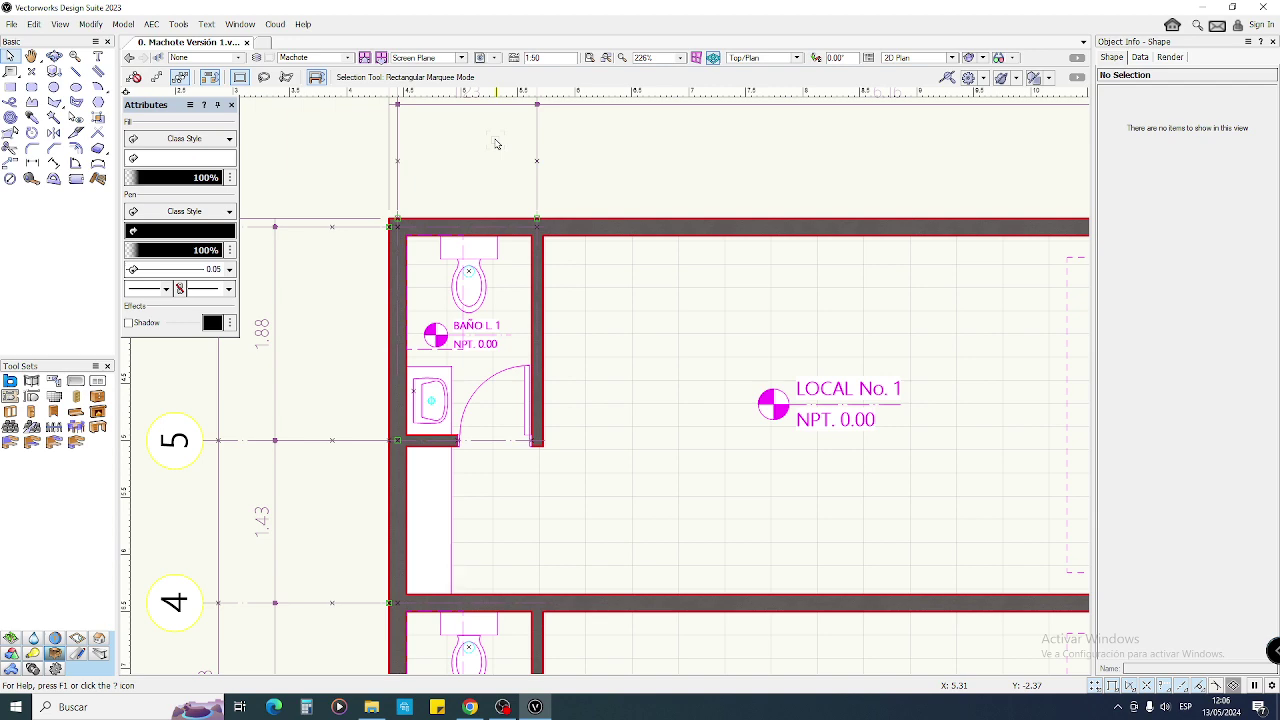
- Inspect the interior of Local No. 1 and the overall base plan with its grid axes and dimensions
{"action": "middle_click_drag", "start_coordinate": [662, 188], "coordinate": [529, 158]}
{"action": "left_click_drag", "start_coordinate": [480, 230], "coordinate": [563, 460]}
{"action": "left_click_drag", "start_coordinate": [873, 267], "coordinate": [984, 513]}
{"action": "left_click_drag", "start_coordinate": [436, 514], "coordinate": [548, 318]}
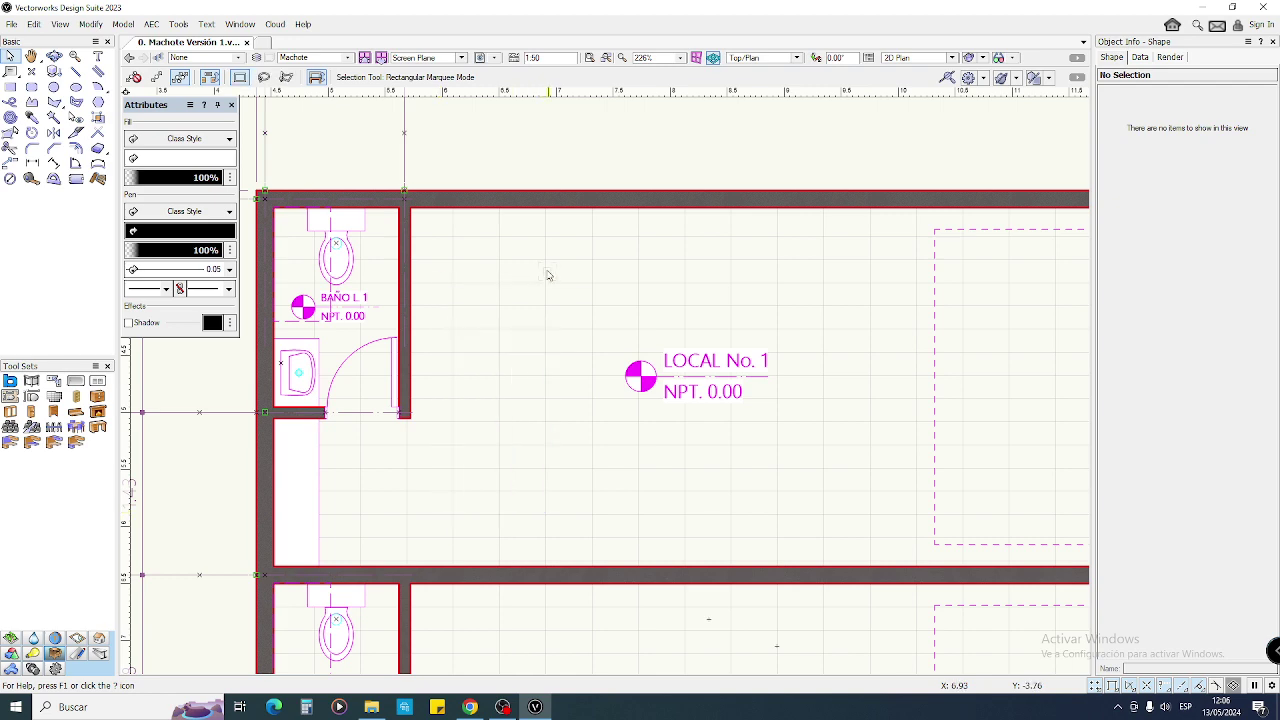
{"action": "scroll", "coordinate": [548, 275], "scroll_direction": "down", "scroll_amount": 3}
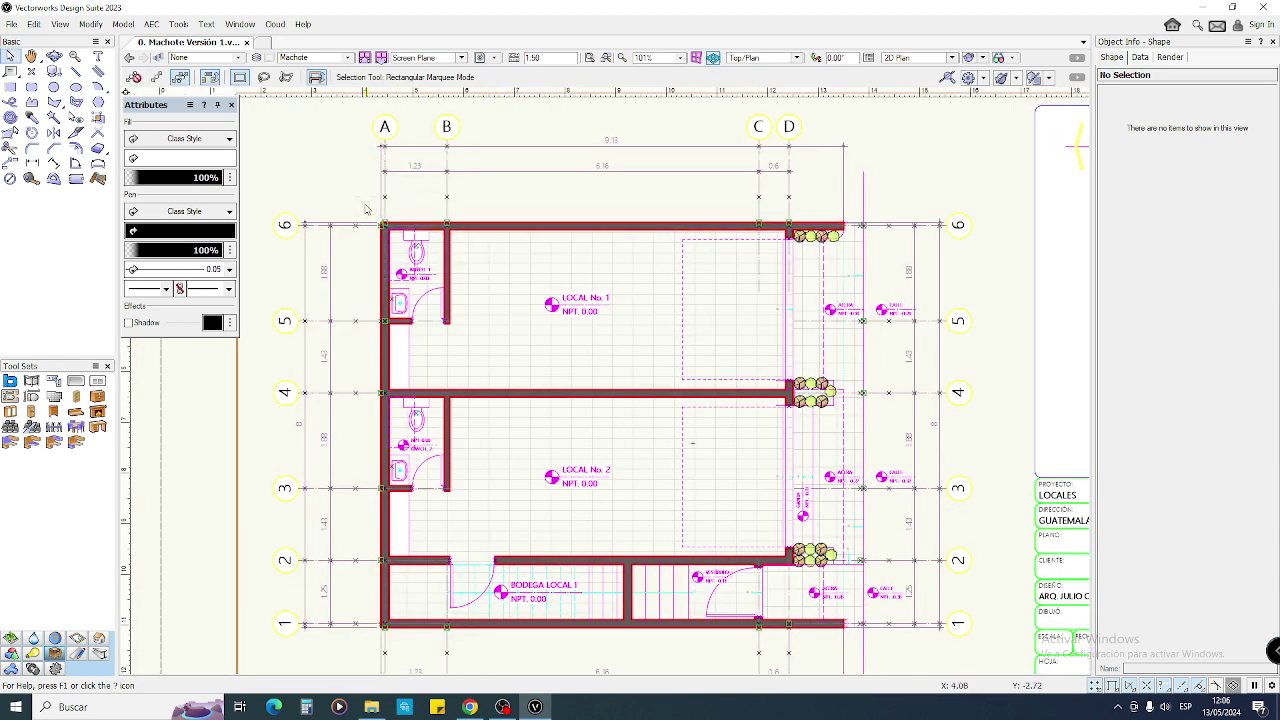
{"action": "middle_click_drag", "start_coordinate": [534, 397], "coordinate": [531, 382]}
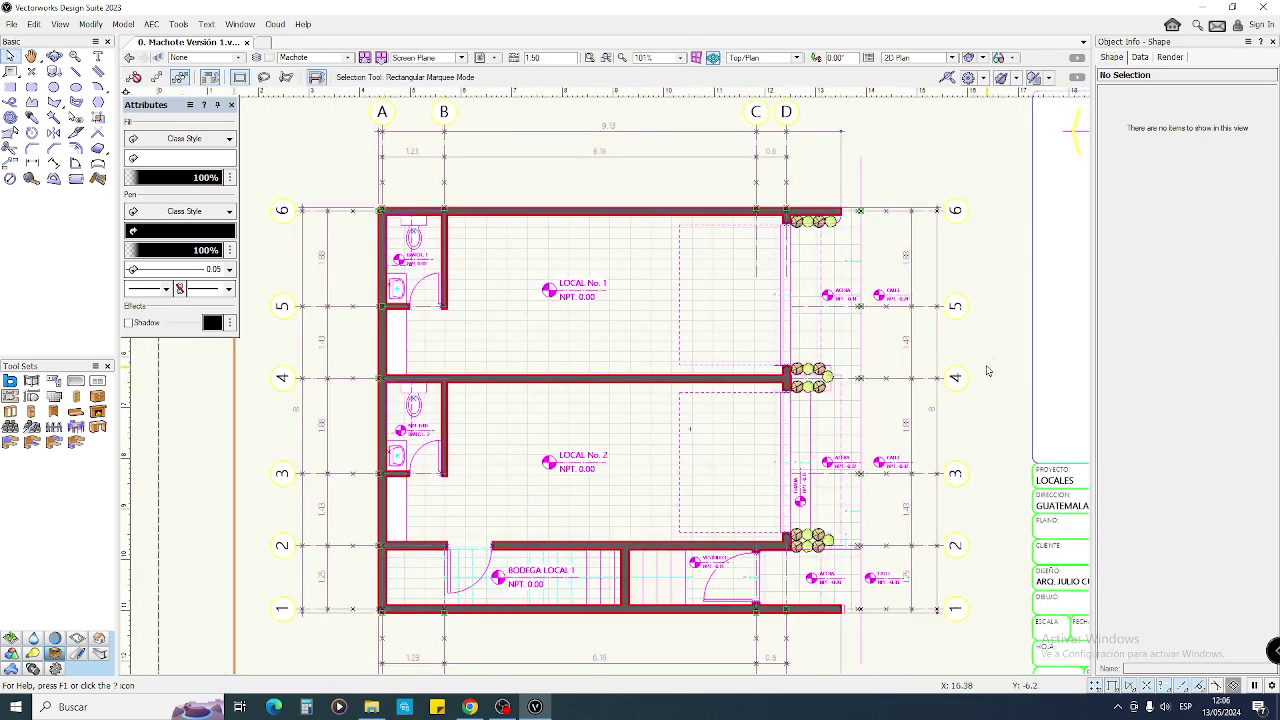
{"action": "middle_click_drag", "start_coordinate": [966, 346], "coordinate": [971, 326]}
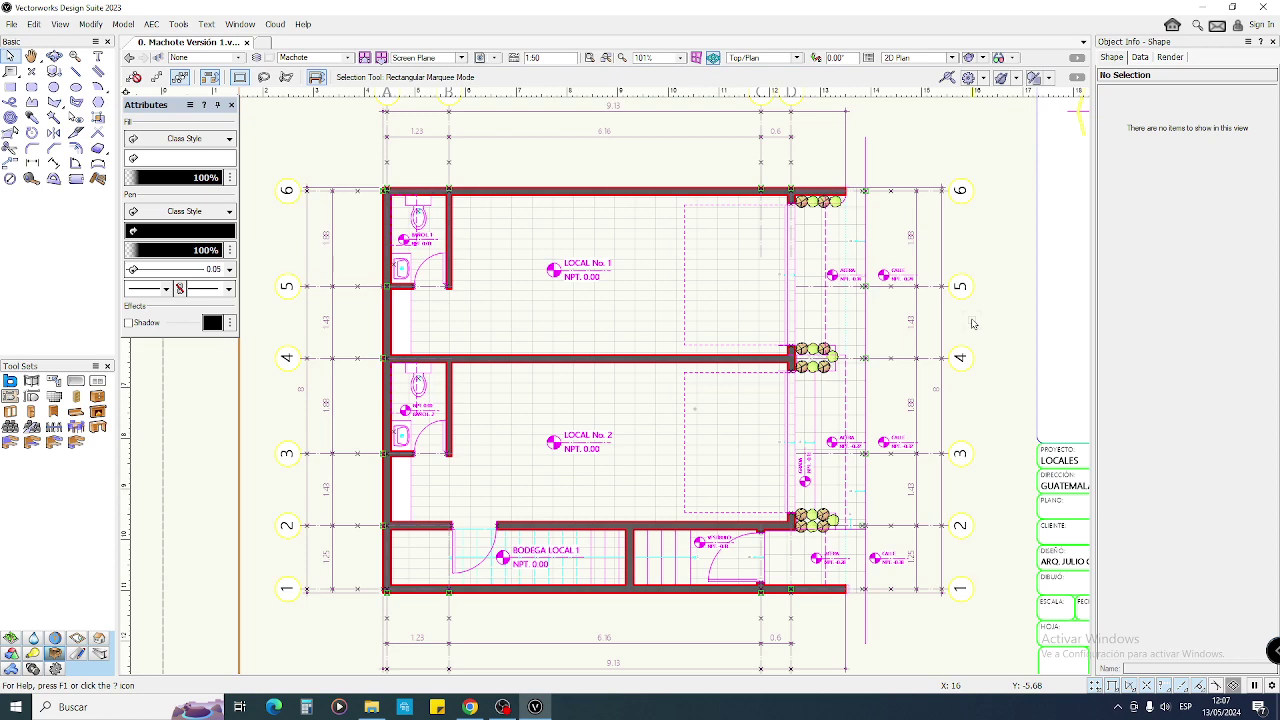
- Switch to File Explorer and open the Vectorworks drawing 3. Elevaciones 1 y 2 from the Proyecto Final folder
{"action": "left_click", "coordinate": [371, 707]}
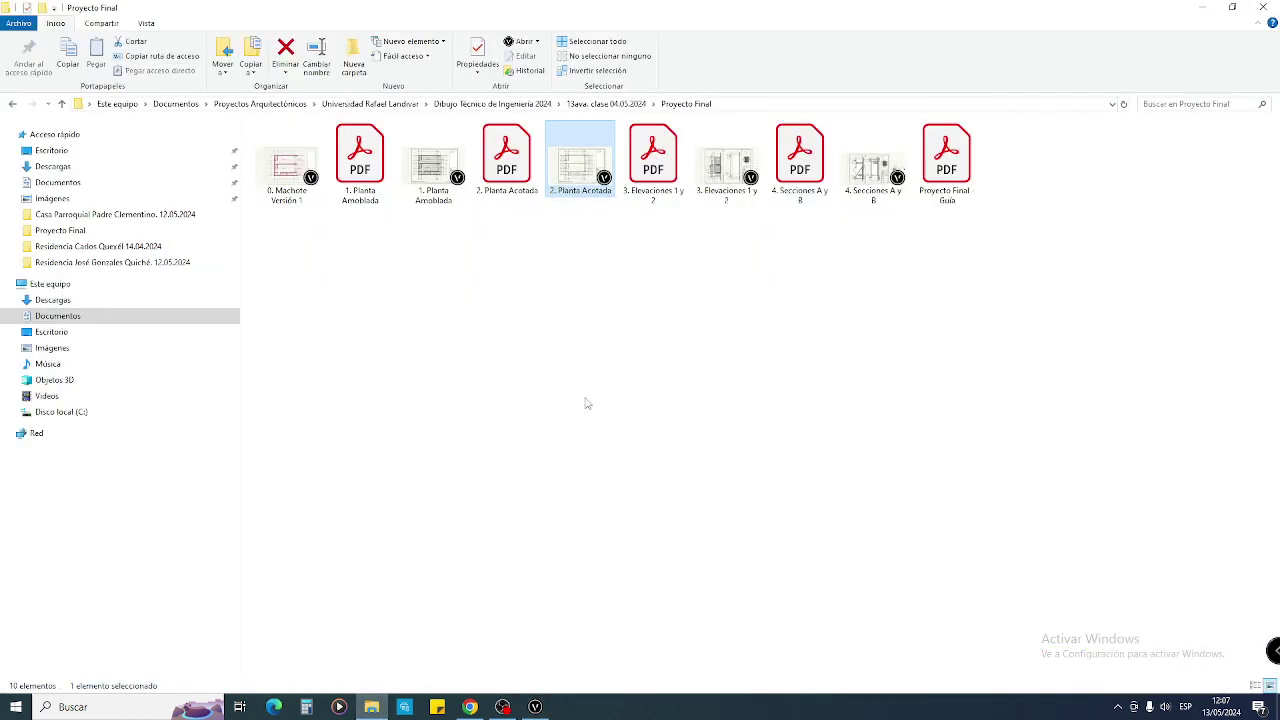
{"action": "left_click", "coordinate": [620, 375]}
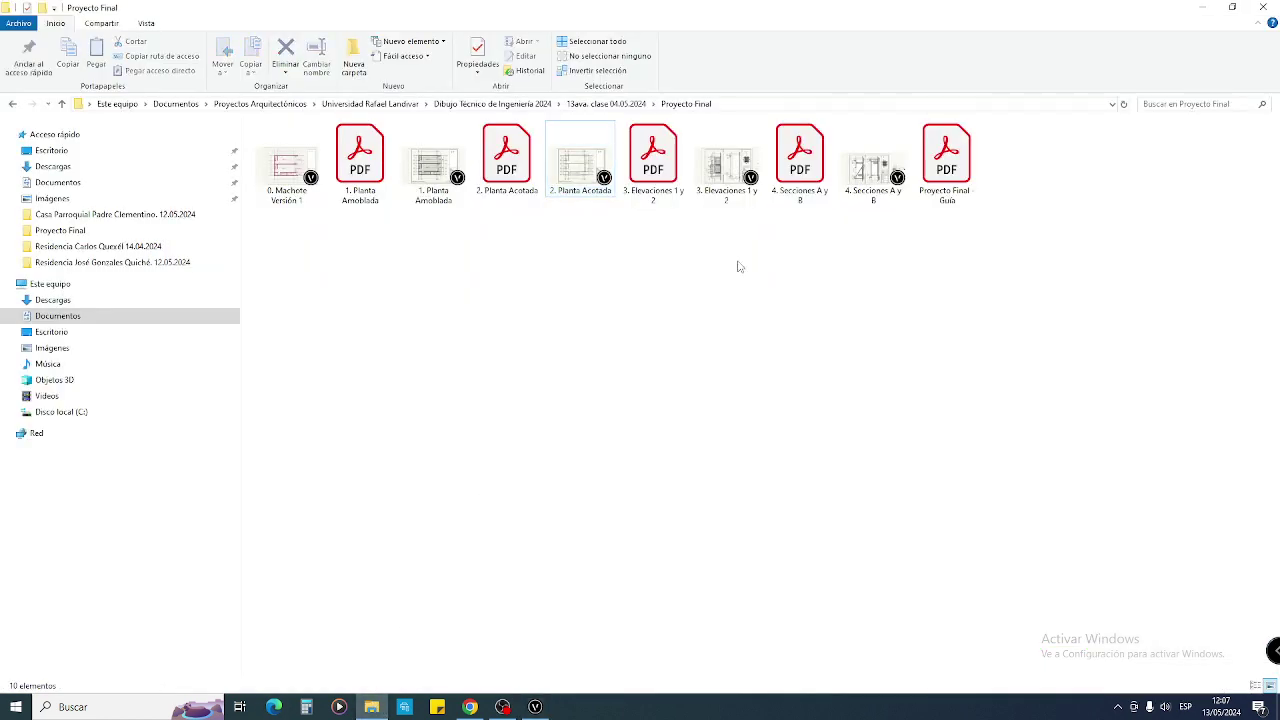
{"action": "double_click", "coordinate": [723, 178]}
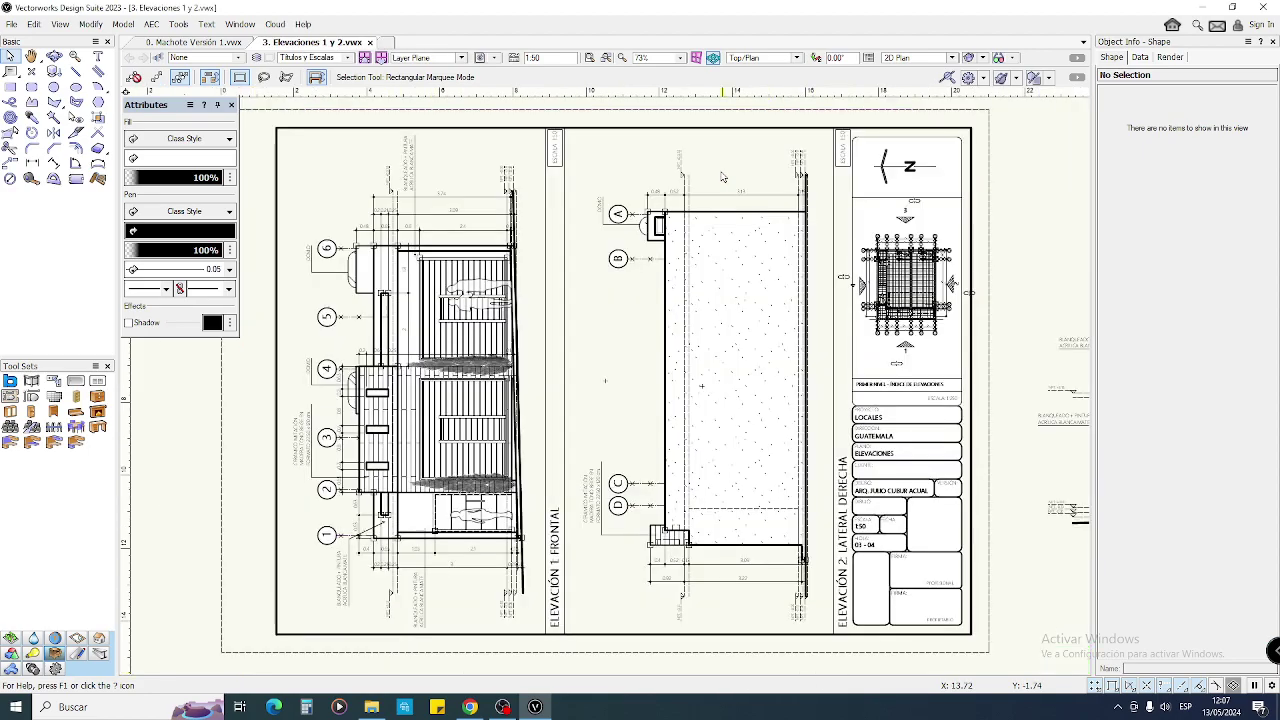
- Rotate the plan view to 270° so that both elevations read upright
{"action": "left_click", "coordinate": [816, 57]}
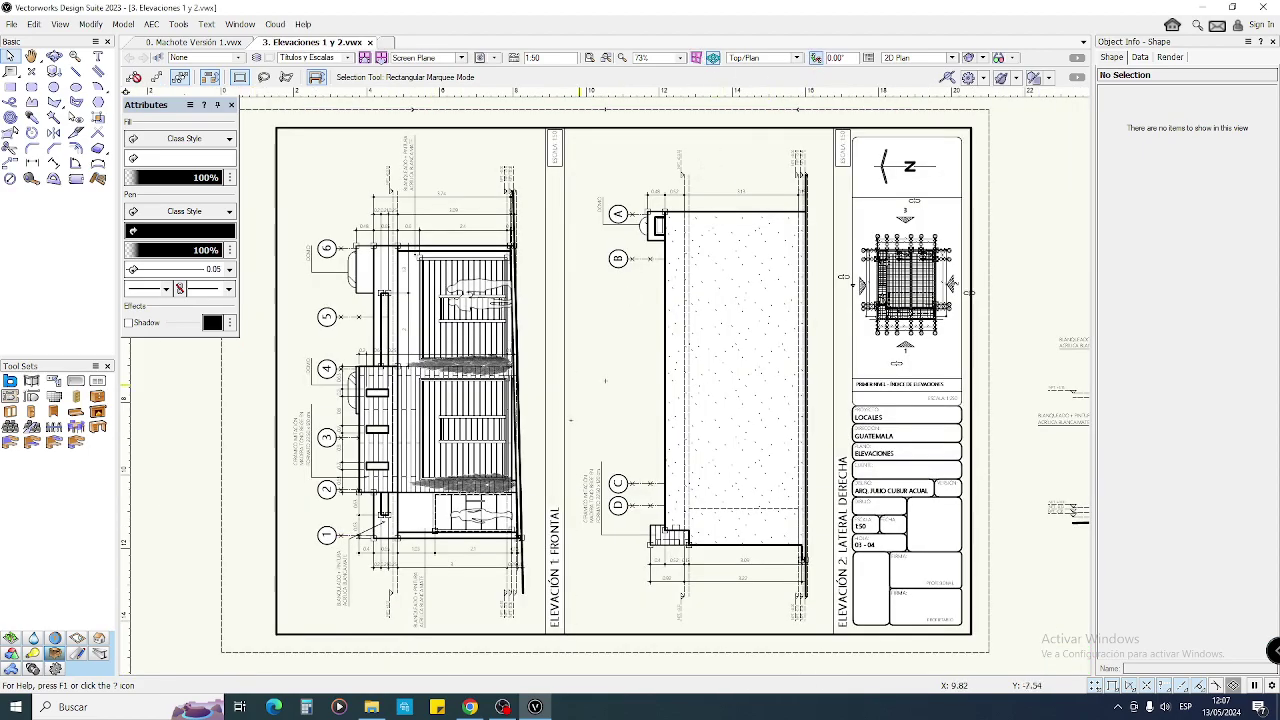
{"action": "left_click", "coordinate": [565, 290]}
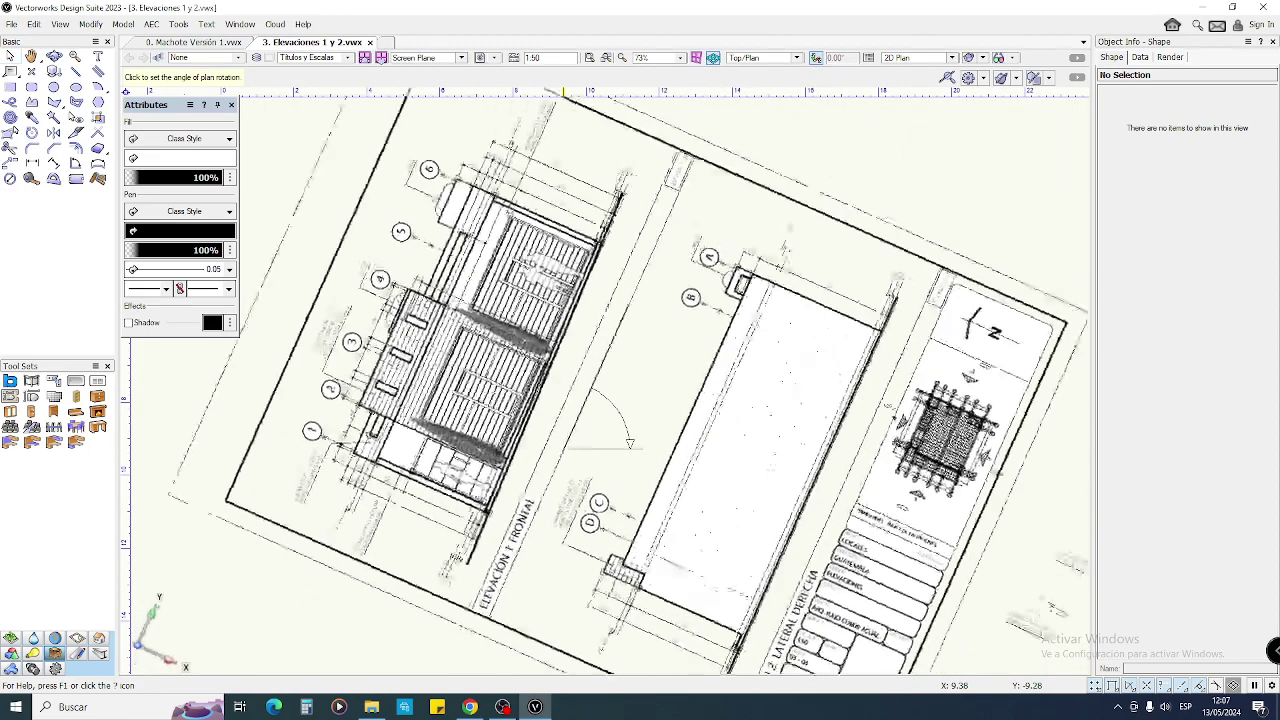
- Turn off the black-and-white-only display in the document preferences and frame the Elevación 1: Frontal drawing
{"action": "right_click", "coordinate": [960, 291]}
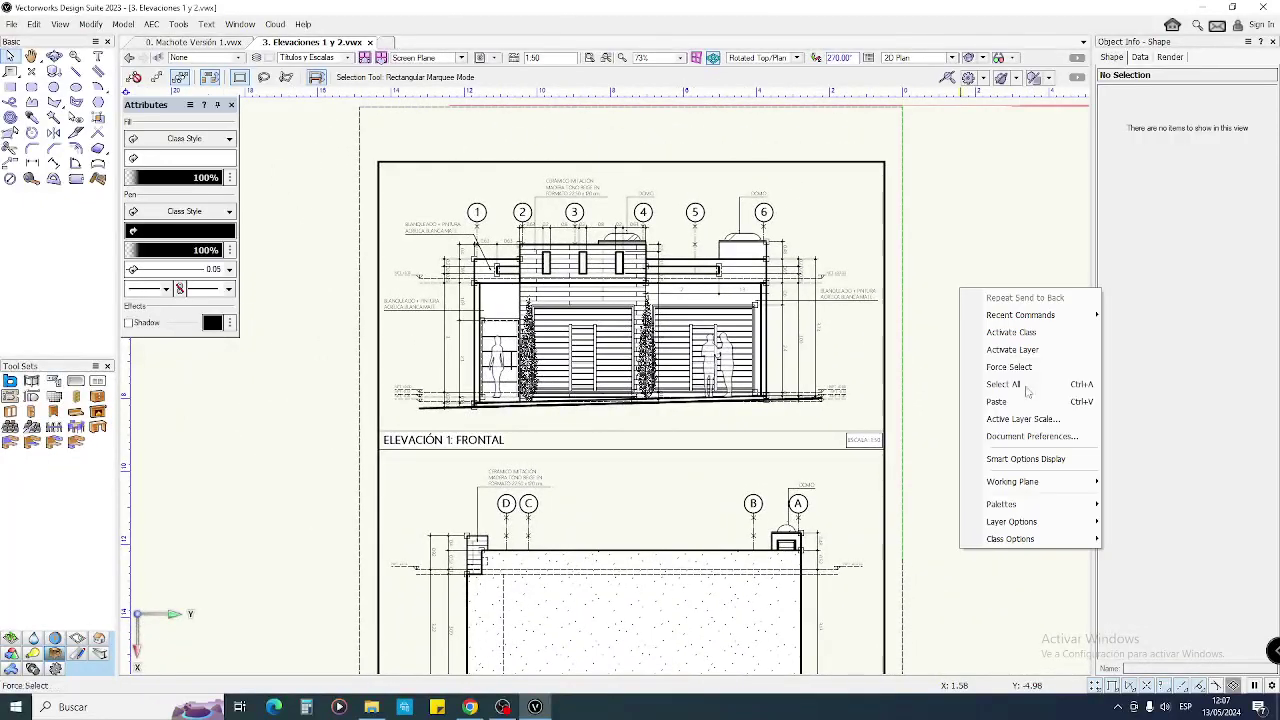
{"action": "left_click", "coordinate": [1000, 440]}
{"action": "left_click", "coordinate": [480, 205]}
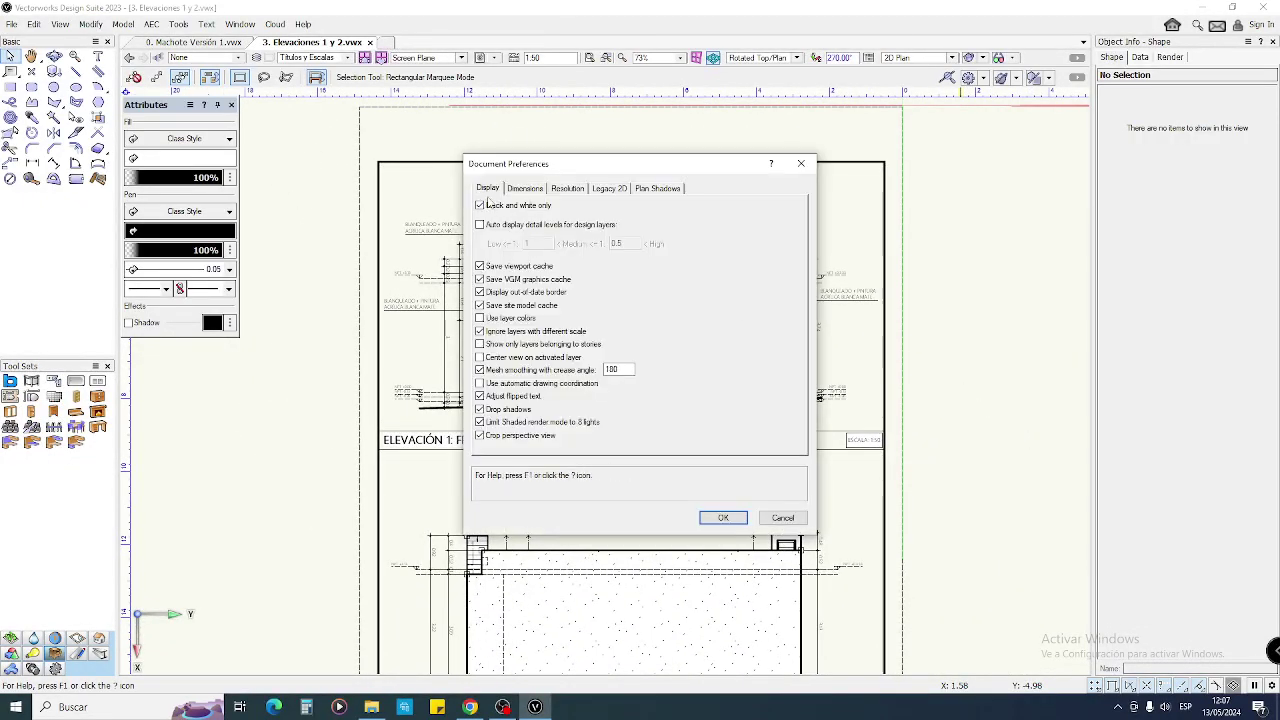
{"action": "left_click", "coordinate": [480, 205]}
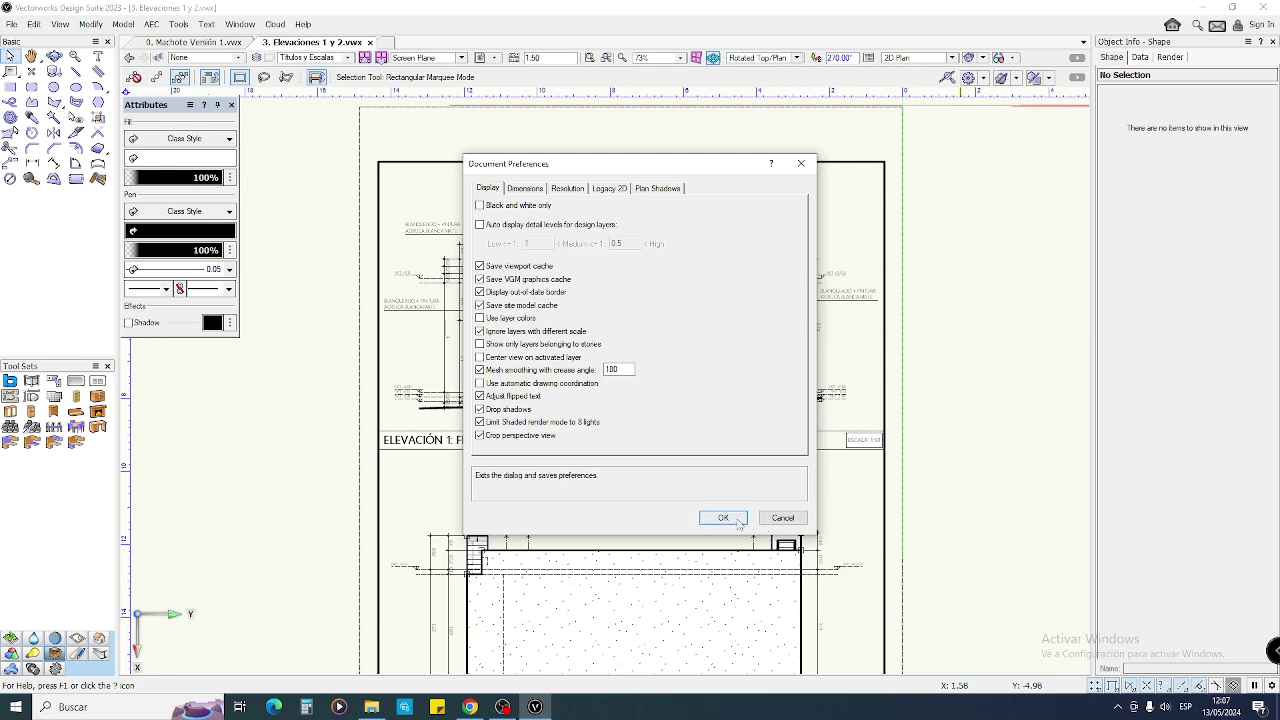
{"action": "left_click", "coordinate": [723, 517]}
{"action": "scroll", "coordinate": [865, 445], "scroll_direction": "down", "scroll_amount": 2}
{"action": "key", "text": "c"}
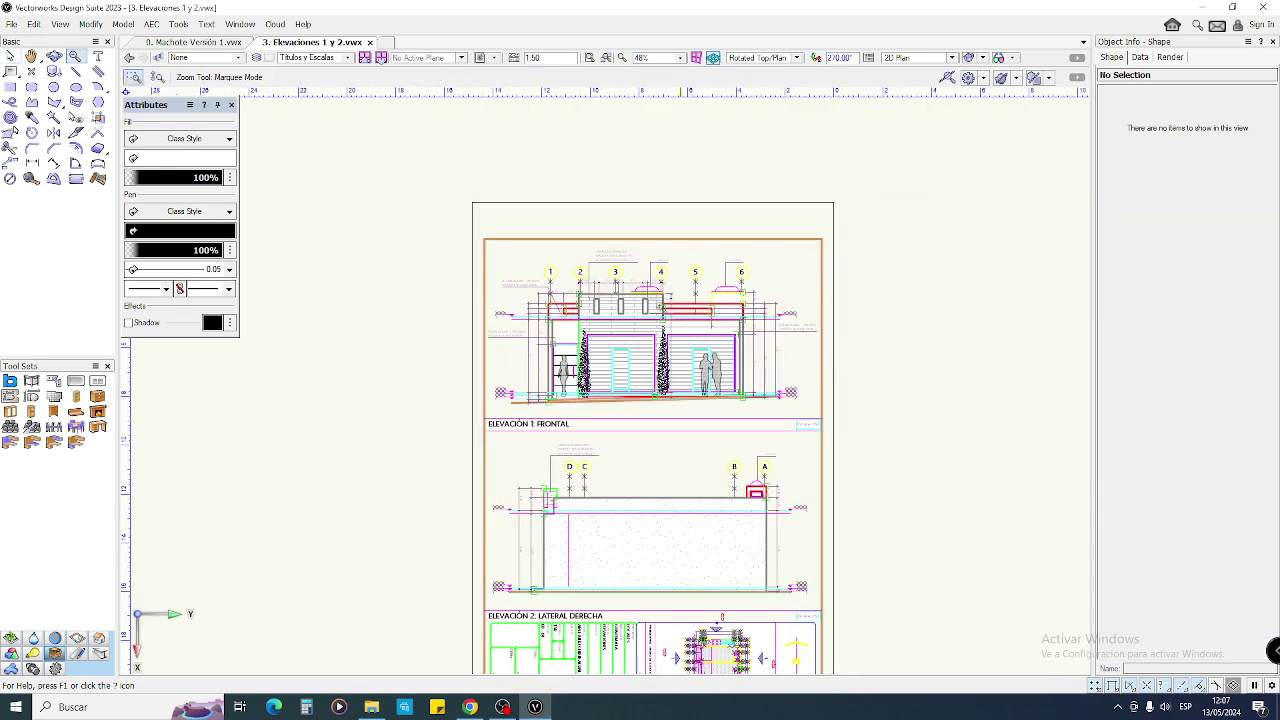
{"action": "left_click_drag", "start_coordinate": [447, 212], "coordinate": [893, 455]}
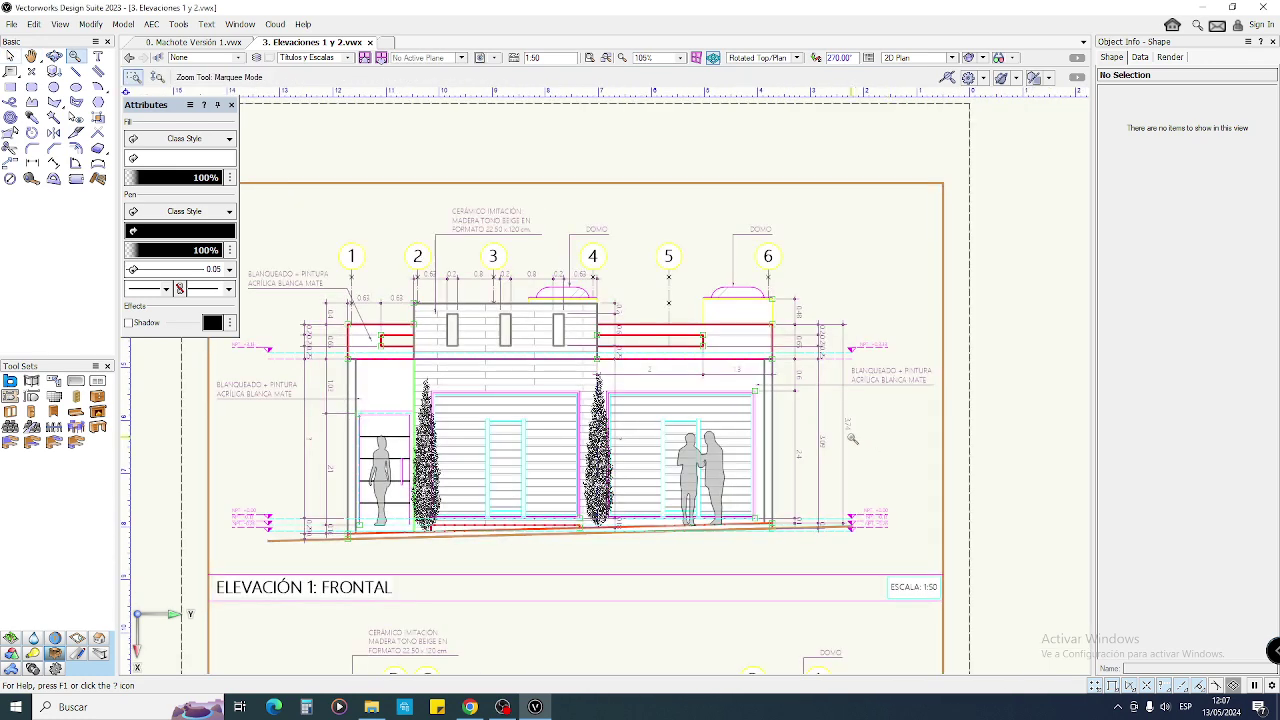
{"action": "middle_click_drag", "start_coordinate": [902, 422], "coordinate": [902, 419]}
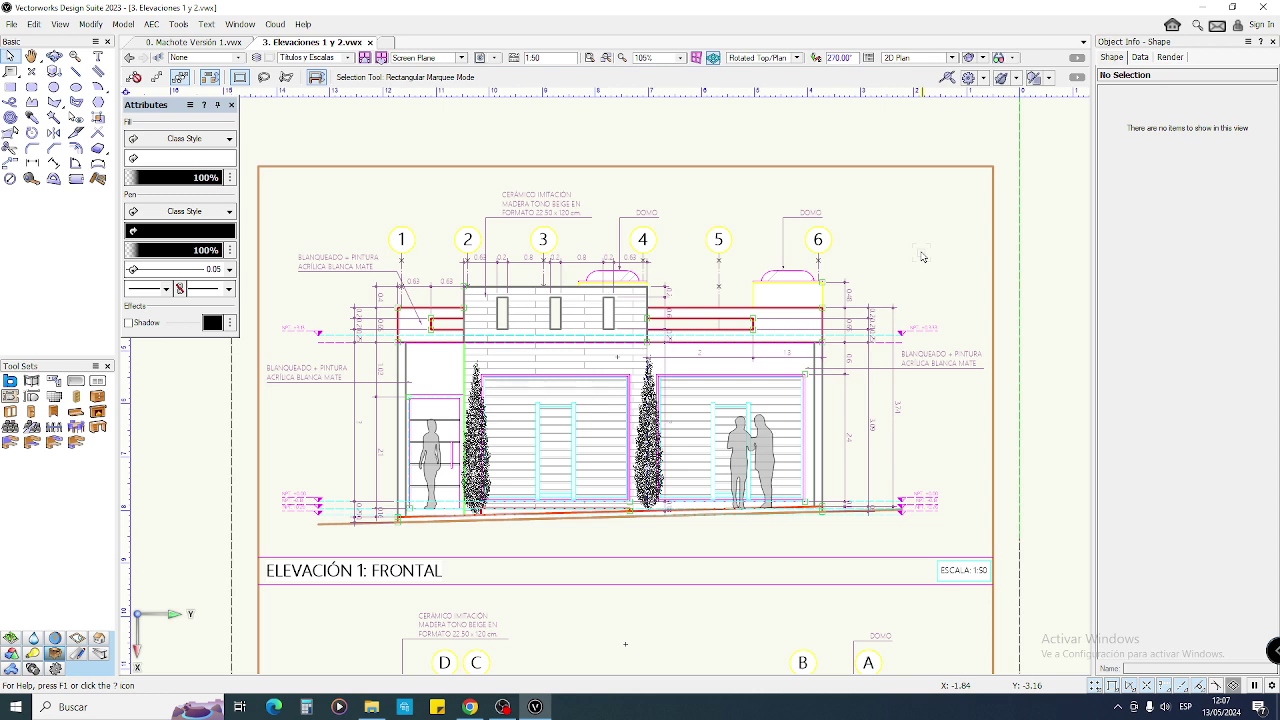
- Switch to the 0. Machote Versión 1 base plan and indicate the shopfront side's viewing direction with a temporary line
{"action": "left_click", "coordinate": [192, 42]}
{"action": "scroll", "coordinate": [572, 300], "scroll_direction": "down", "scroll_amount": 2}
{"action": "middle_click_drag", "start_coordinate": [569, 303], "coordinate": [449, 301]}
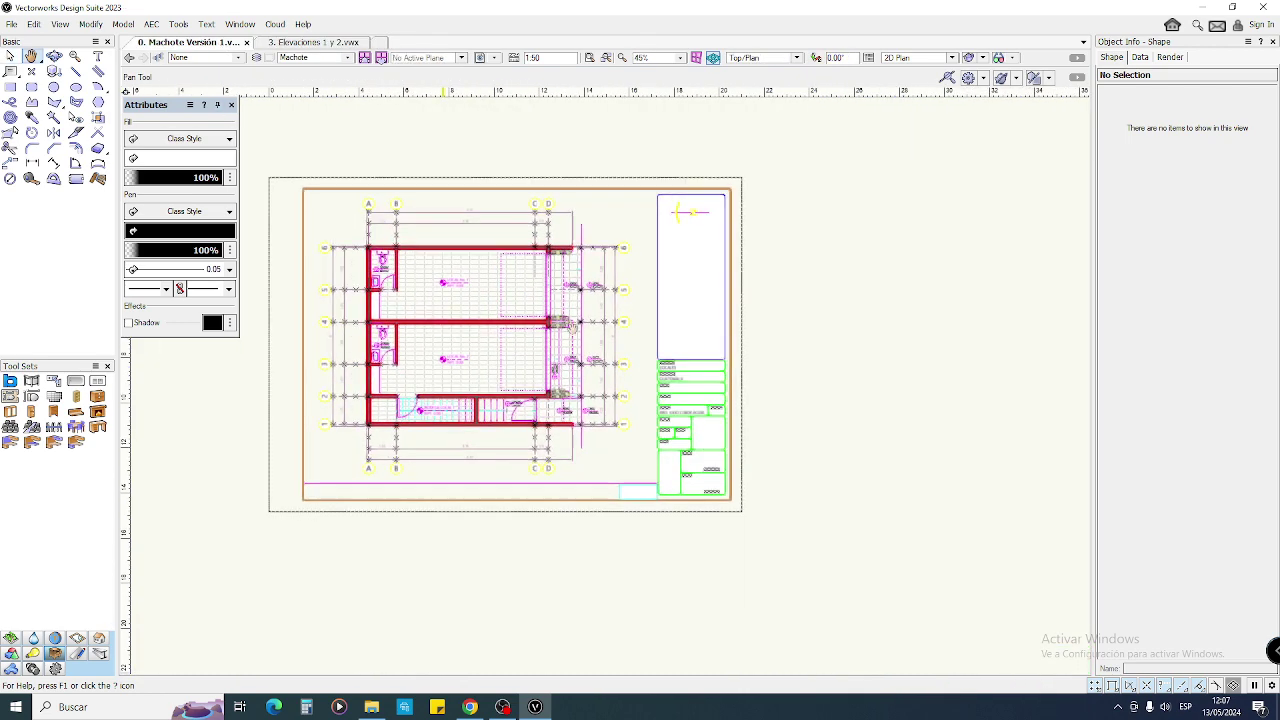
{"action": "scroll", "coordinate": [602, 330], "scroll_direction": "up", "scroll_amount": 1}
{"action": "key", "text": "2"}
{"action": "left_click", "coordinate": [936, 350]}
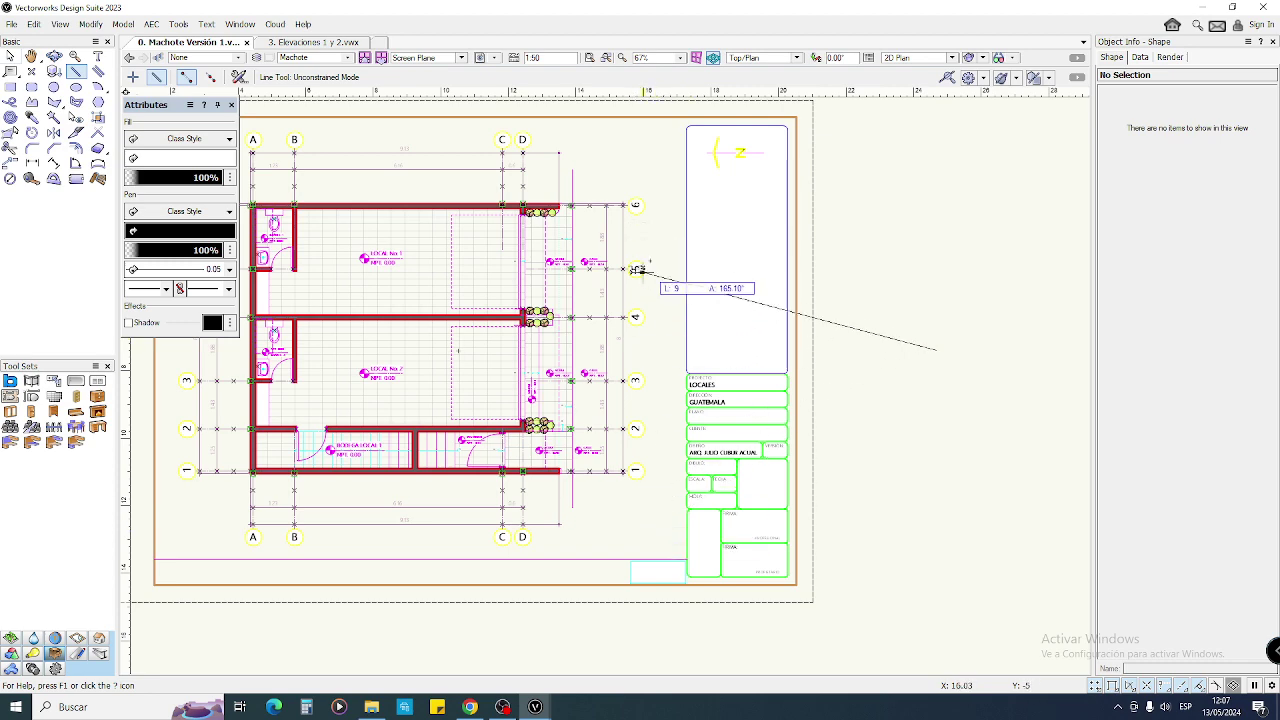
{"action": "key", "text": "h"}
{"action": "left_click_drag", "start_coordinate": [705, 345], "coordinate": [822, 398]}
- Indicate the viewing directions of the base plan's two lateral sides and its rear side with temporary lines
{"action": "key", "text": "2"}
{"action": "left_click", "coordinate": [520, 121]}
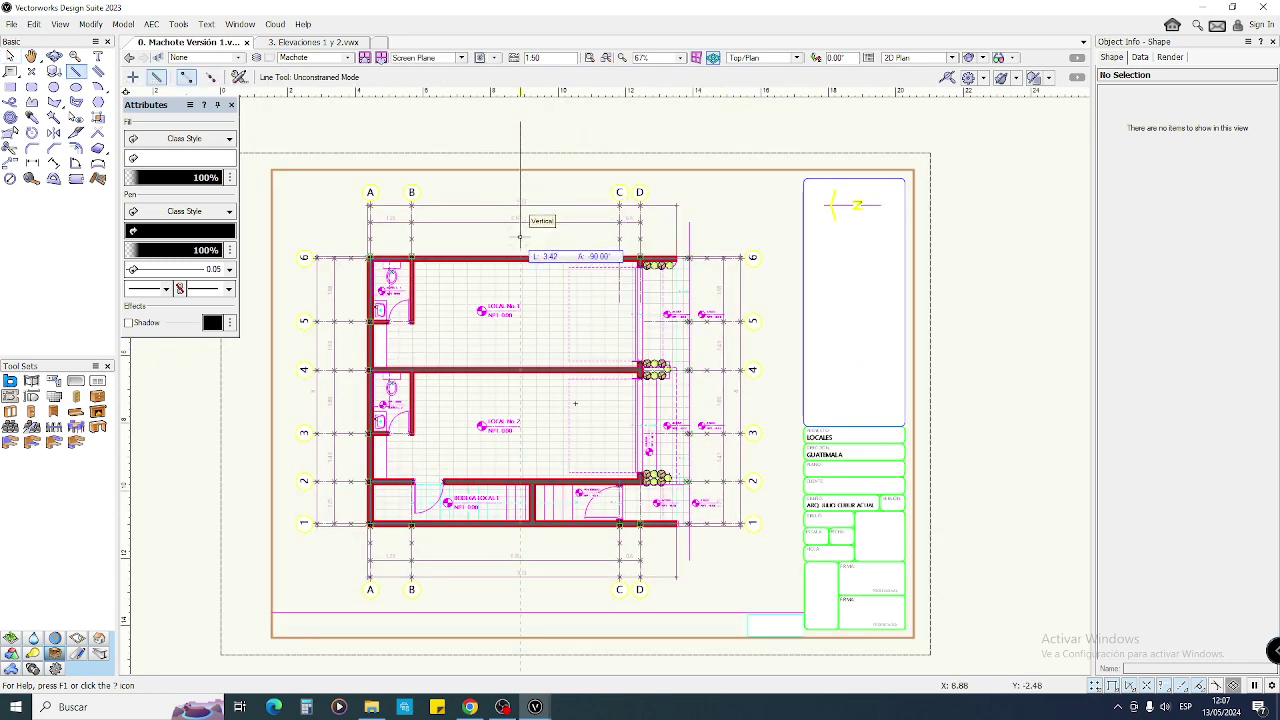
{"action": "middle_click_drag", "start_coordinate": [560, 269], "coordinate": [567, 179]}
{"action": "left_click", "coordinate": [547, 590]}
{"action": "key", "text": "Escape"}
{"action": "middle_click_drag", "start_coordinate": [392, 378], "coordinate": [583, 417]}
{"action": "left_click", "coordinate": [359, 346]}
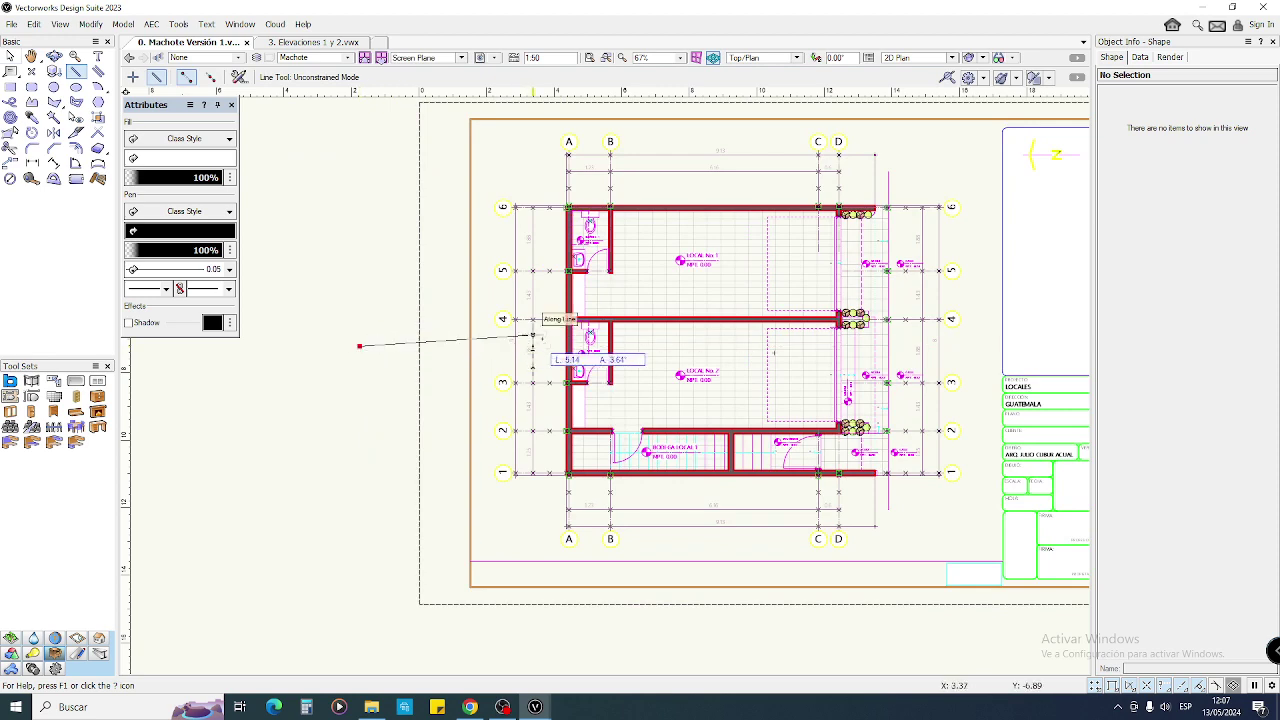
{"action": "key", "text": "x"}
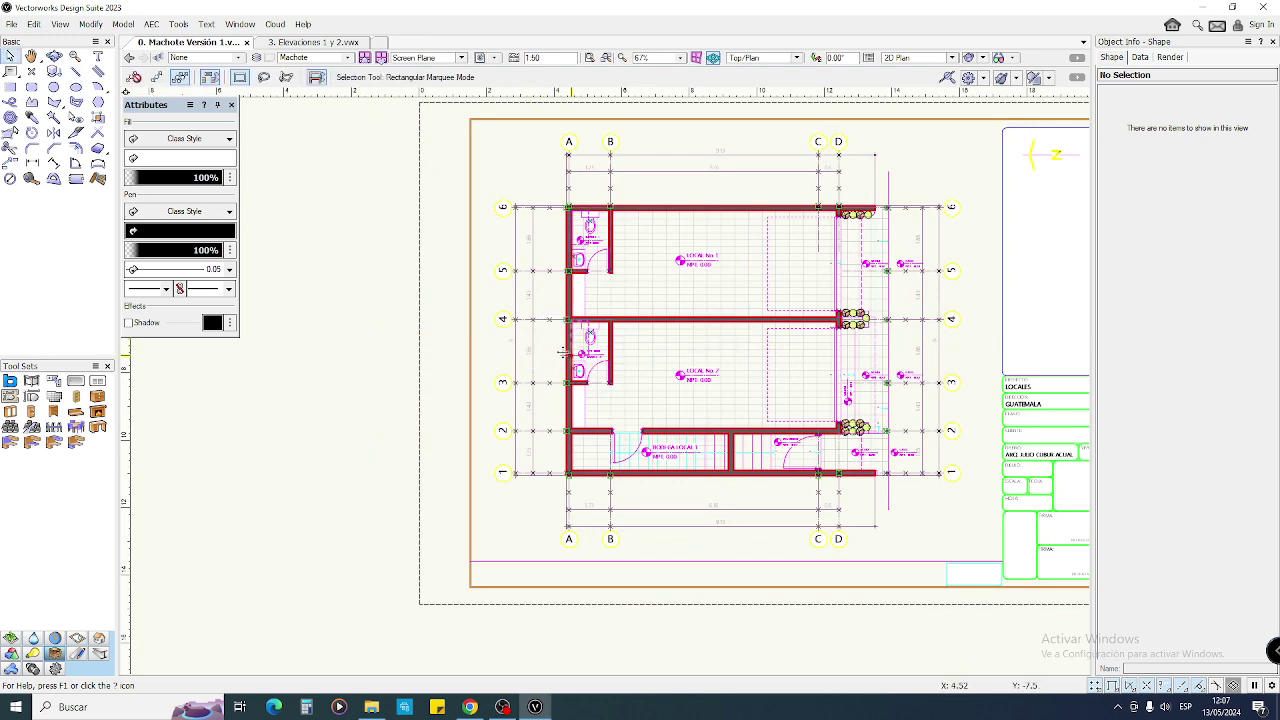
- Return to the 3. Elevaciones 1 y 2 drawing and examine the front elevation
{"action": "left_click", "coordinate": [318, 42]}
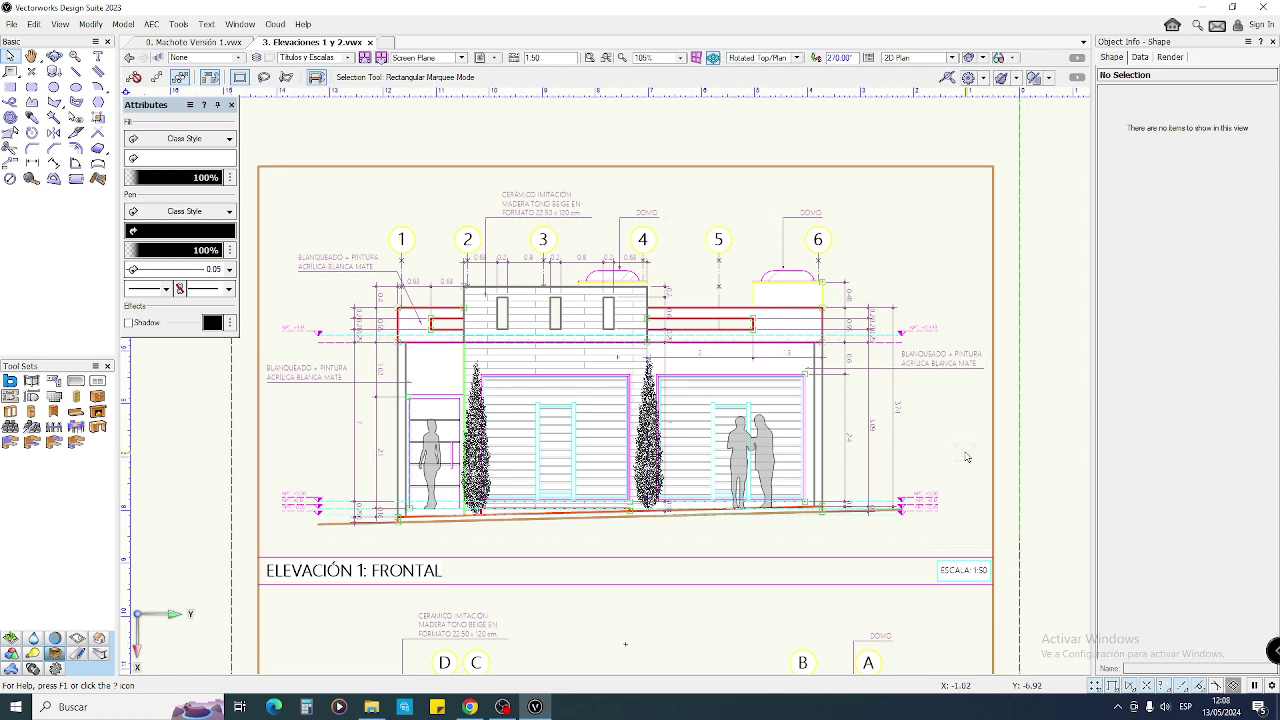
{"action": "middle_click_drag", "start_coordinate": [949, 462], "coordinate": [967, 446]}
{"action": "middle_click_drag", "start_coordinate": [667, 532], "coordinate": [658, 533]}
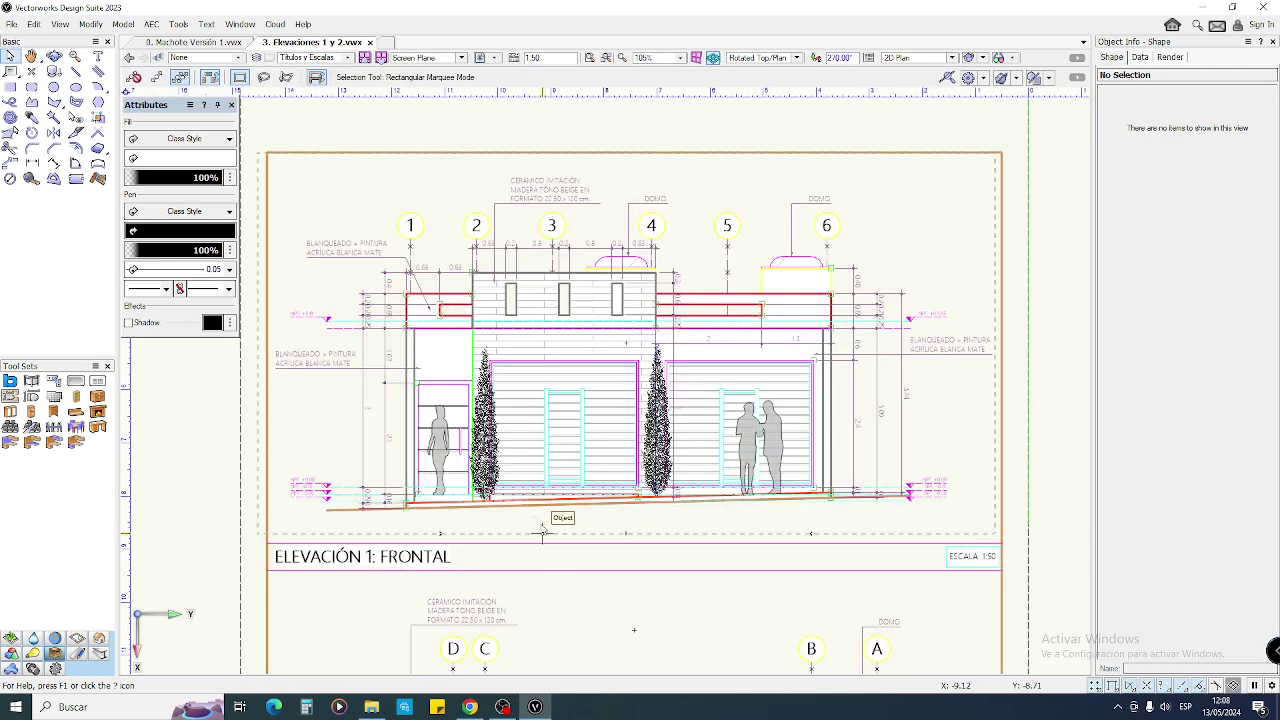
- Trace the sloping ground below the front elevation with a temporary line from the ground line's left end to the opposite level marks
{"action": "key", "text": "2"}
{"action": "scroll", "coordinate": [345, 525], "scroll_direction": "up", "scroll_amount": 2}
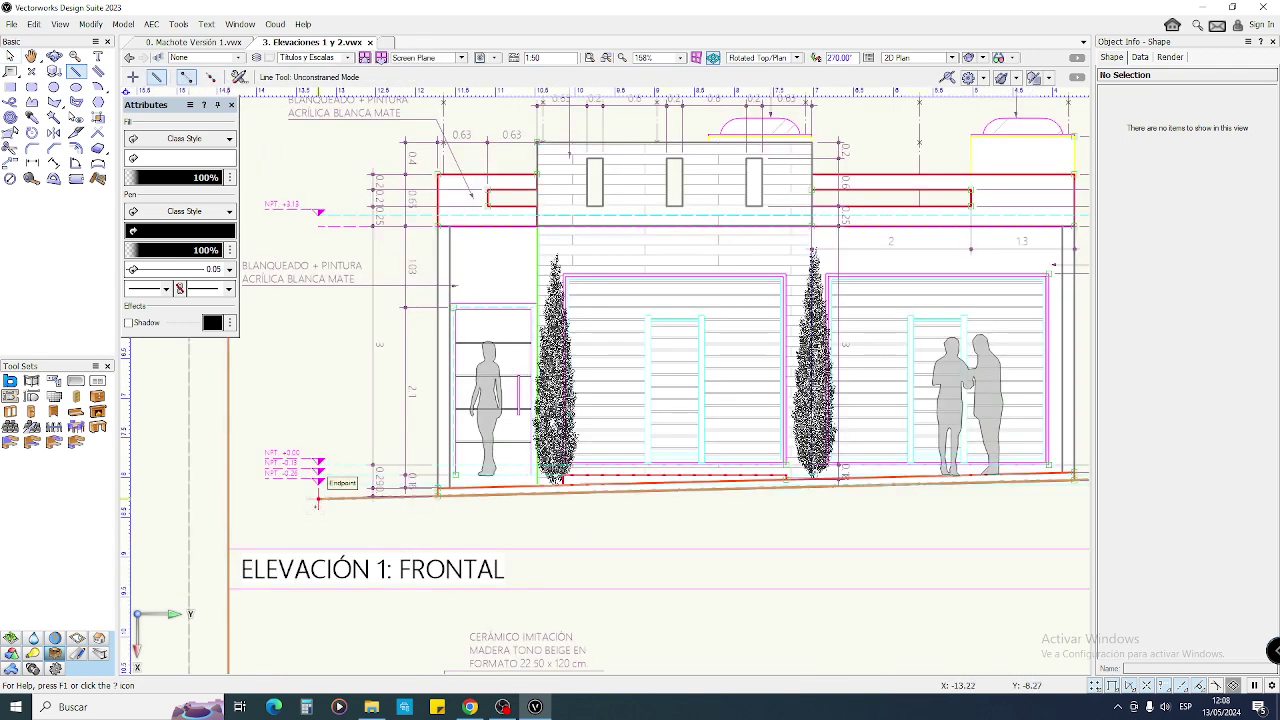
{"action": "left_click", "coordinate": [318, 499]}
{"action": "scroll", "coordinate": [582, 518], "scroll_direction": "down", "scroll_amount": 1}
{"action": "middle_click_drag", "start_coordinate": [582, 518], "coordinate": [369, 474]}
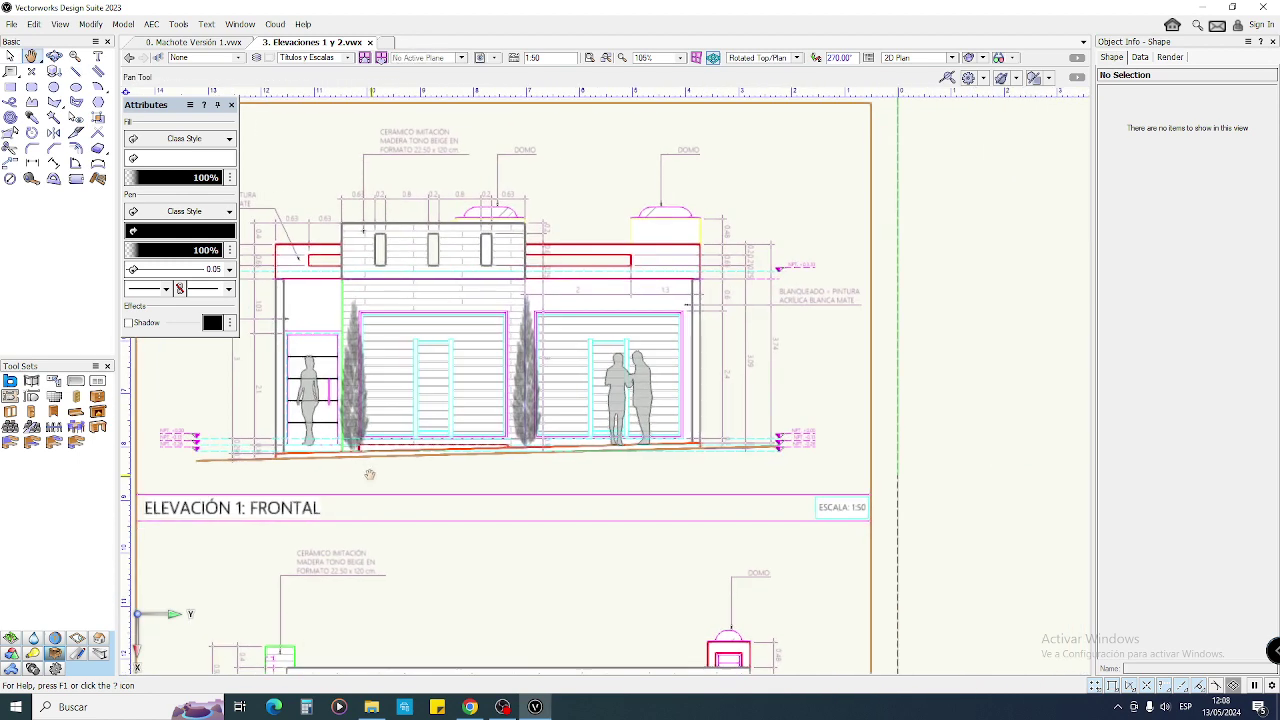
{"action": "scroll", "coordinate": [743, 451], "scroll_direction": "up", "scroll_amount": 1}
{"action": "scroll", "coordinate": [740, 445], "scroll_direction": "up", "scroll_amount": 2}
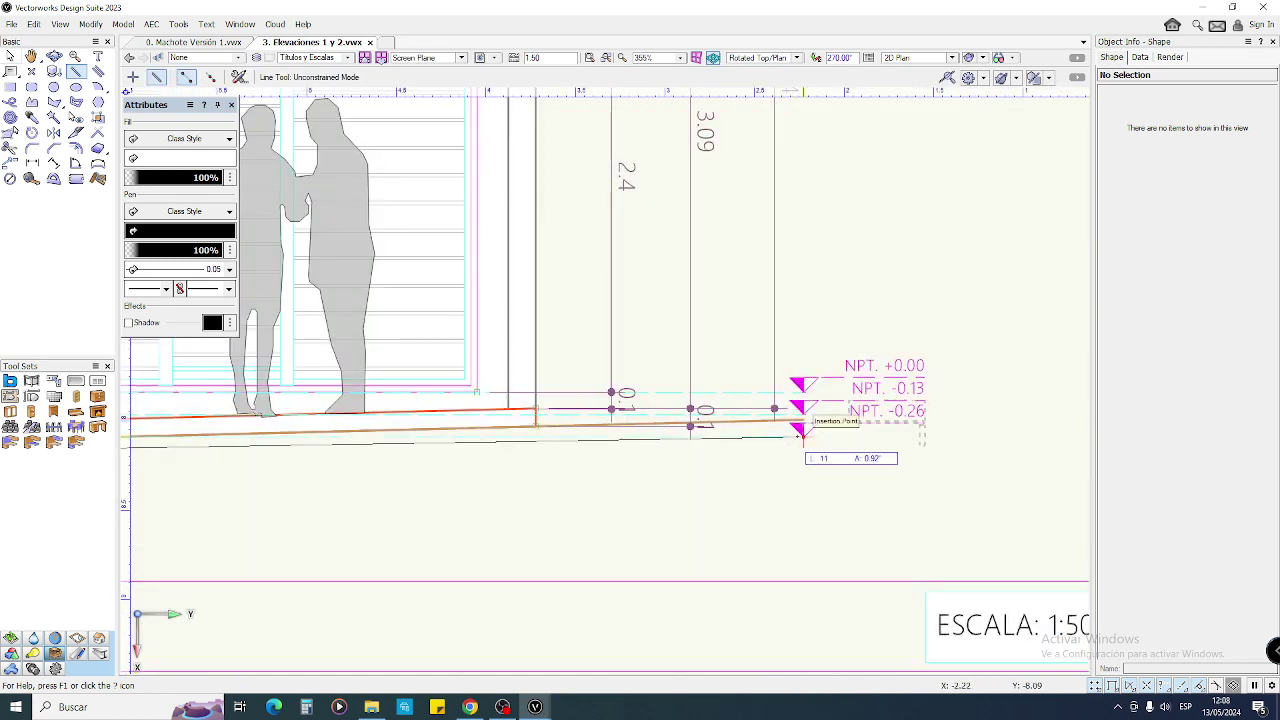
{"action": "left_click", "coordinate": [803, 410]}
{"action": "key", "text": "x"}
{"action": "scroll", "coordinate": [760, 455], "scroll_direction": "down", "scroll_amount": 4}
{"action": "scroll", "coordinate": [688, 462], "scroll_direction": "up", "scroll_amount": 1}
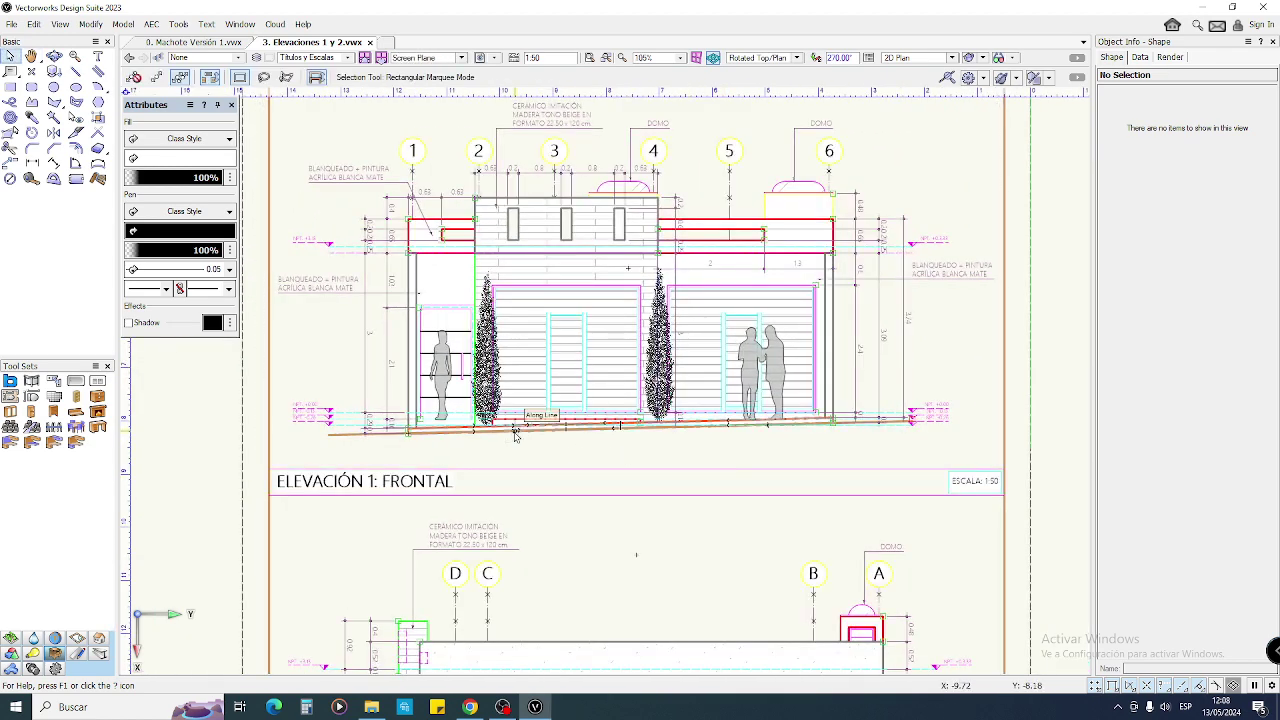
- Examine the sloped ground line, sidewalk edge and cypress base along the bottom of the ELEVACIÓN 1: FRONTAL drawing
{"action": "scroll", "coordinate": [515, 433], "scroll_direction": "up", "scroll_amount": 1}
{"action": "middle_click_drag", "start_coordinate": [485, 431], "coordinate": [462, 429]}
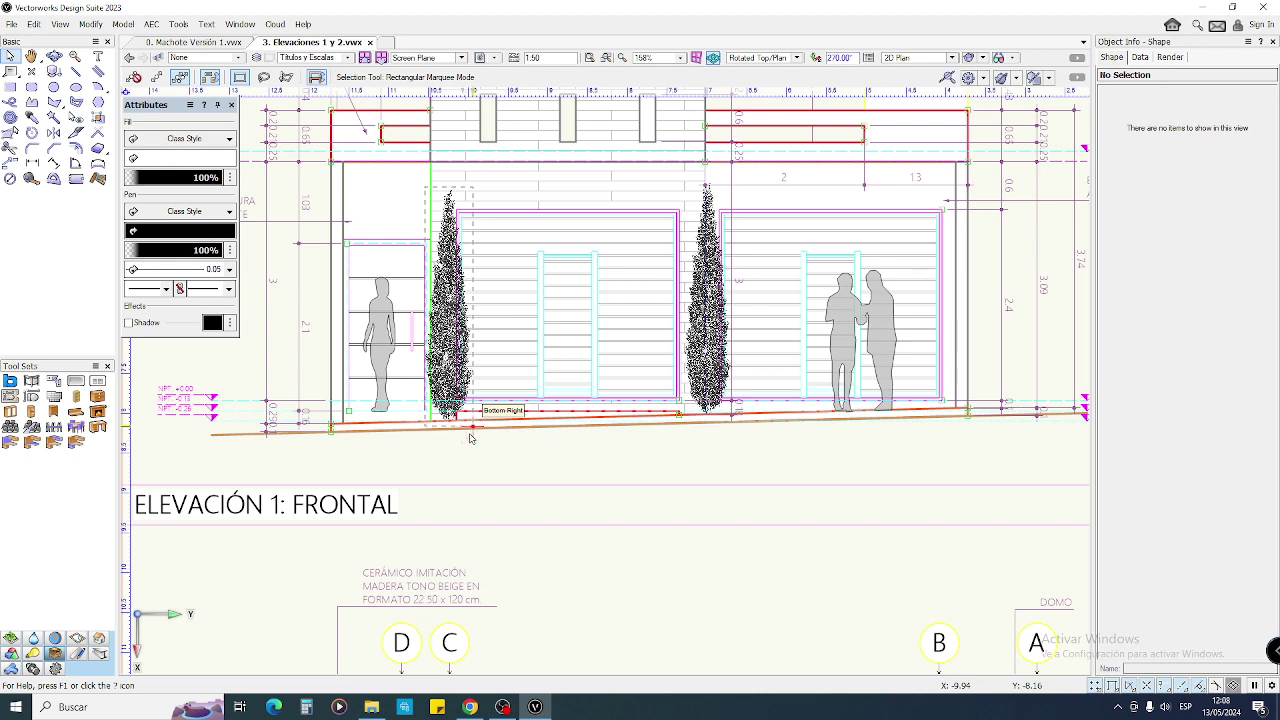
{"action": "left_click_drag", "start_coordinate": [321, 456], "coordinate": [1006, 398]}
{"action": "scroll", "coordinate": [308, 449], "scroll_direction": "up", "scroll_amount": 4}
{"action": "mouse_move", "coordinate": [362, 438]}
{"action": "left_mouse_down"}
{"action": "mouse_move", "coordinate": [423, 397]}
{"action": "mouse_move", "coordinate": [431, 364]}
{"action": "mouse_move", "coordinate": [383, 374]}
{"action": "left_mouse_up"}
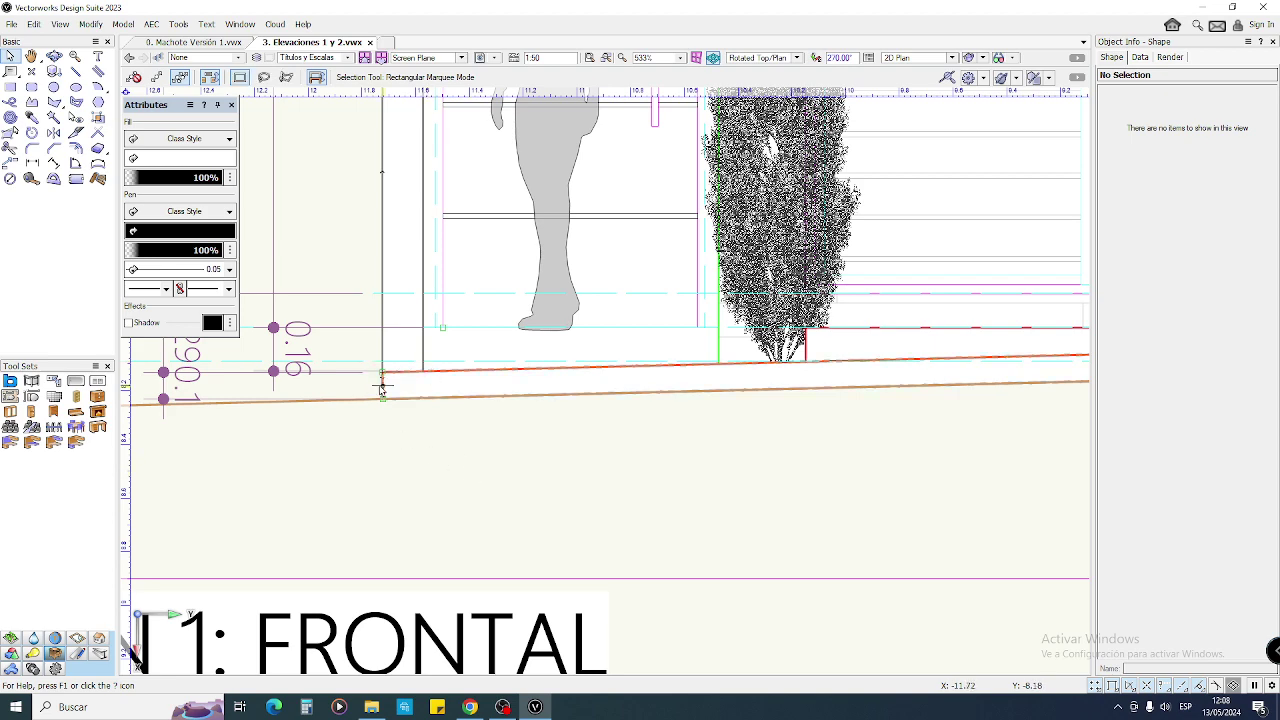
{"action": "scroll", "coordinate": [727, 417], "scroll_direction": "down", "scroll_amount": 3}
{"action": "middle_click_drag", "start_coordinate": [728, 417], "coordinate": [506, 384]}
{"action": "scroll", "coordinate": [654, 423], "scroll_direction": "down", "scroll_amount": 2}
{"action": "middle_click_drag", "start_coordinate": [640, 420], "coordinate": [535, 505]}
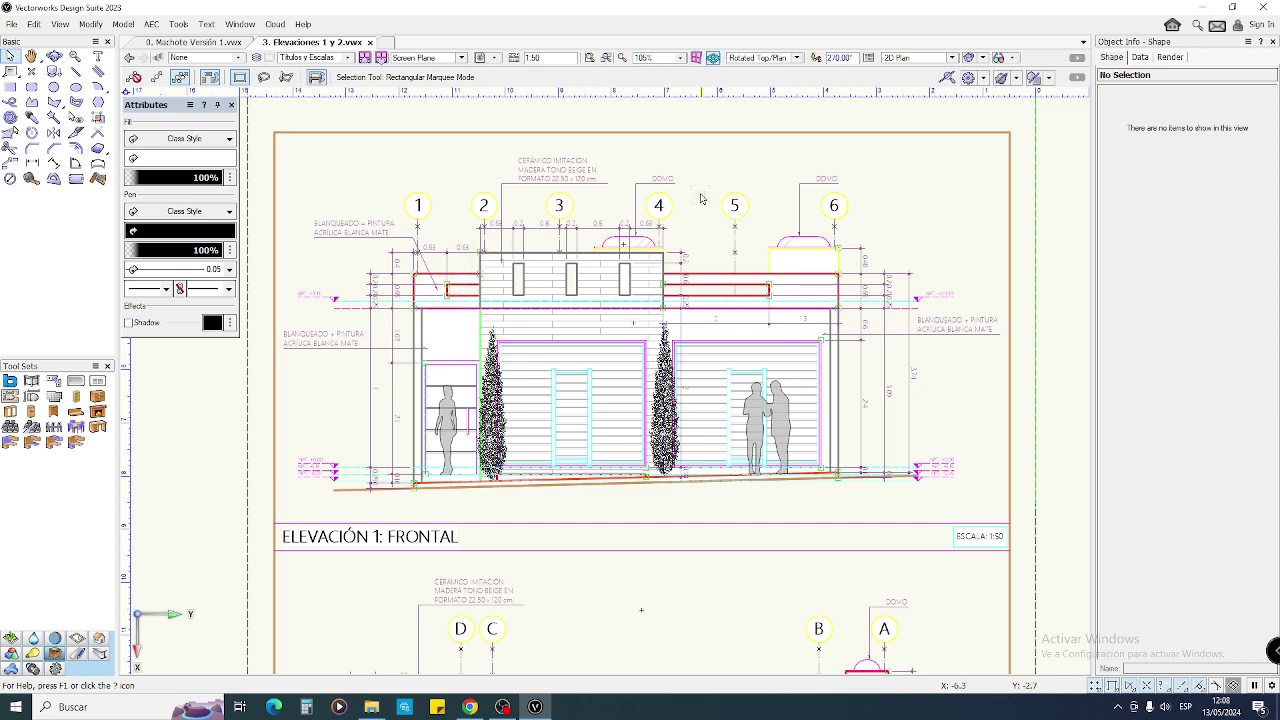
- Turn on black-and-white-only display in the document preferences
{"action": "right_click", "coordinate": [910, 184]}
{"action": "left_click", "coordinate": [990, 330]}
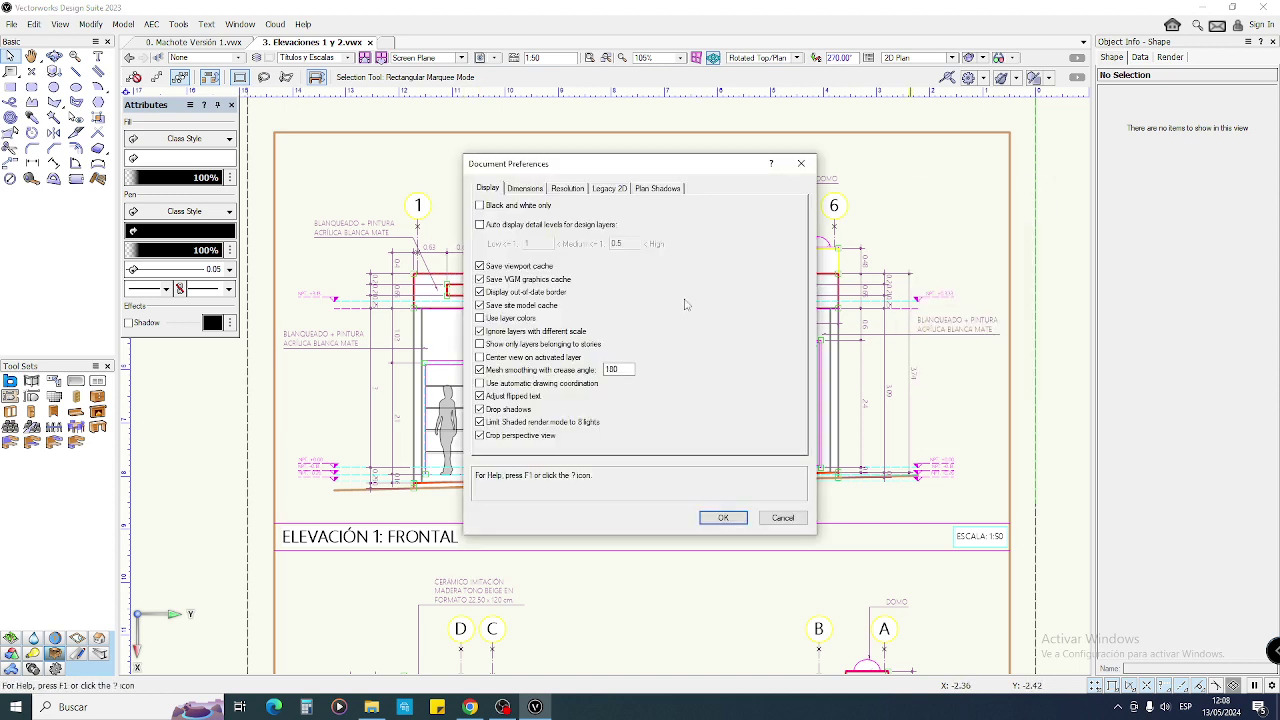
{"action": "left_click", "coordinate": [480, 205]}
{"action": "left_click", "coordinate": [733, 519]}
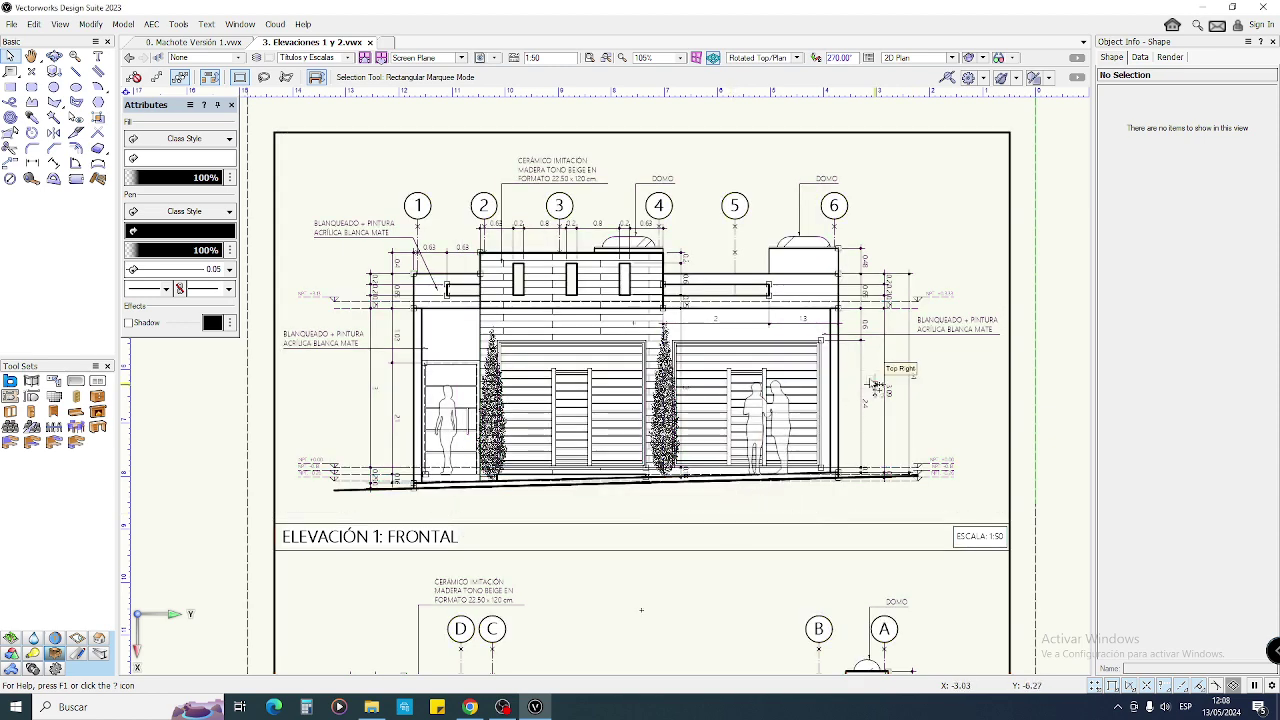
- Switch to the floor plan in the 0. Machote Versión 1.vwx document
{"action": "scroll", "coordinate": [683, 289], "scroll_direction": "down", "scroll_amount": 2}
{"action": "middle_click_drag", "start_coordinate": [683, 289], "coordinate": [666, 523]}
{"action": "left_click", "coordinate": [193, 42]}
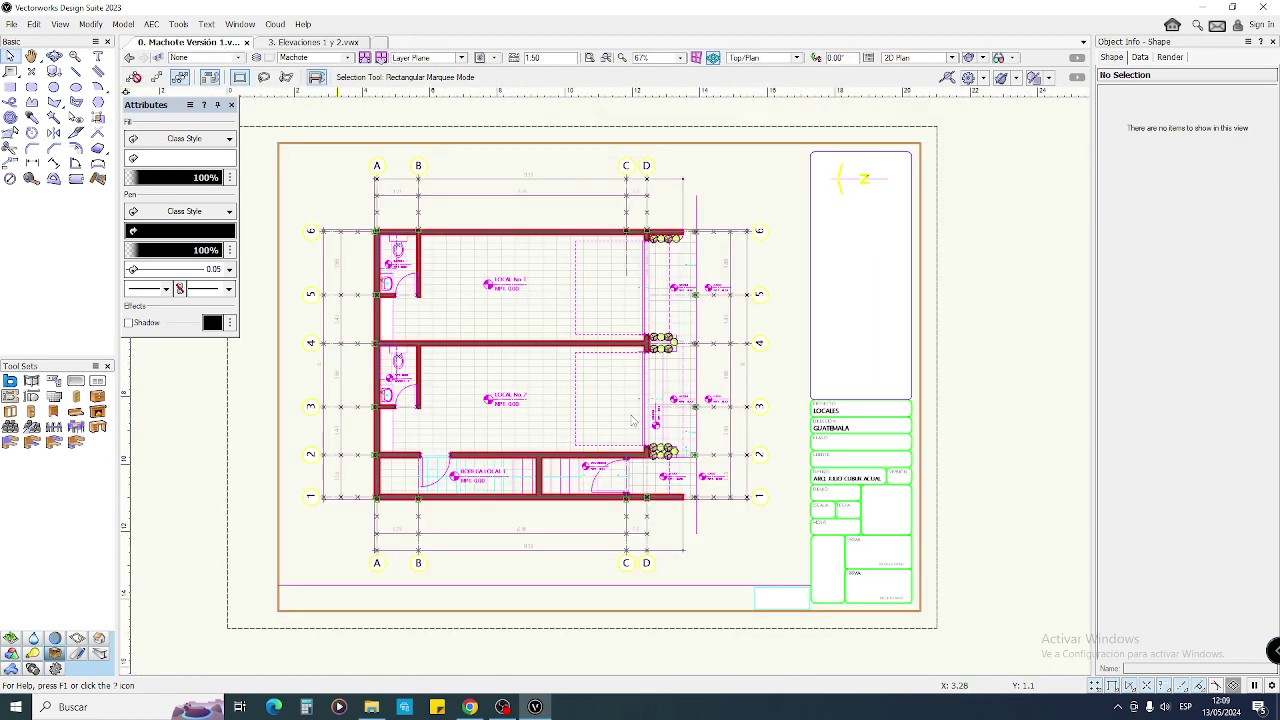
{"action": "key", "text": "2"}
{"action": "scroll", "coordinate": [712, 392], "scroll_direction": "up", "scroll_amount": 3}
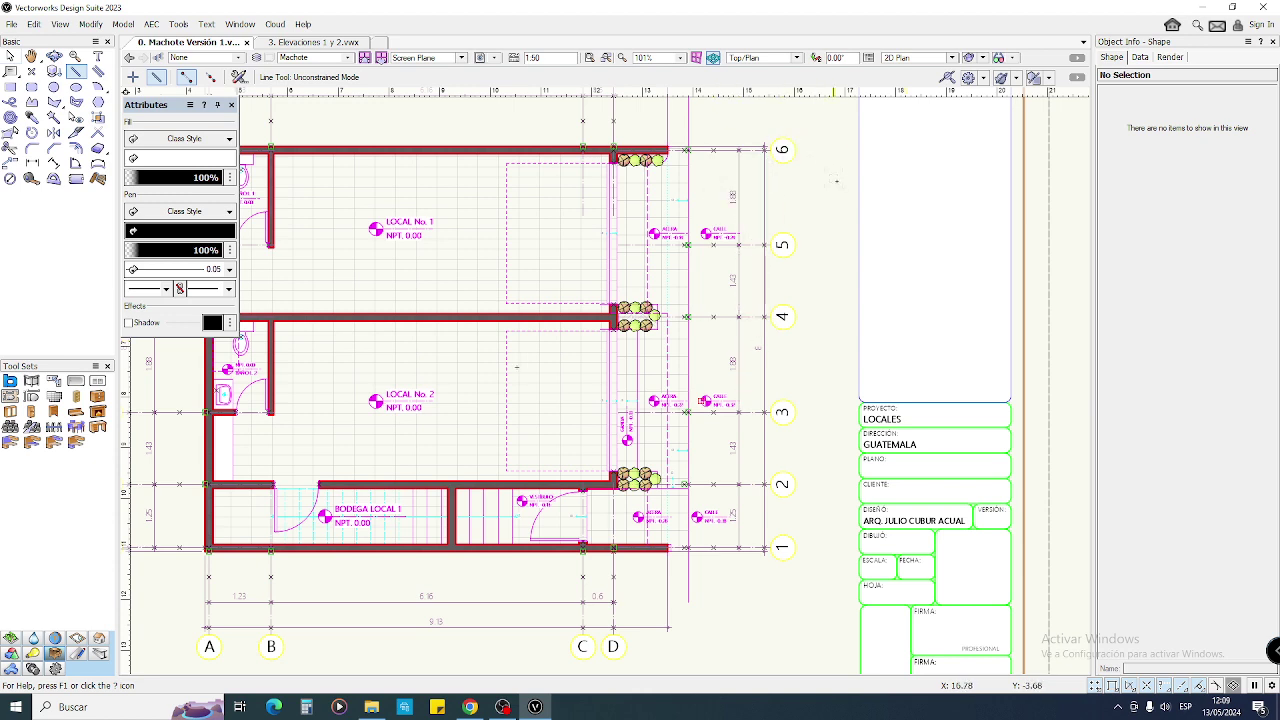
{"action": "left_click", "coordinate": [851, 191]}
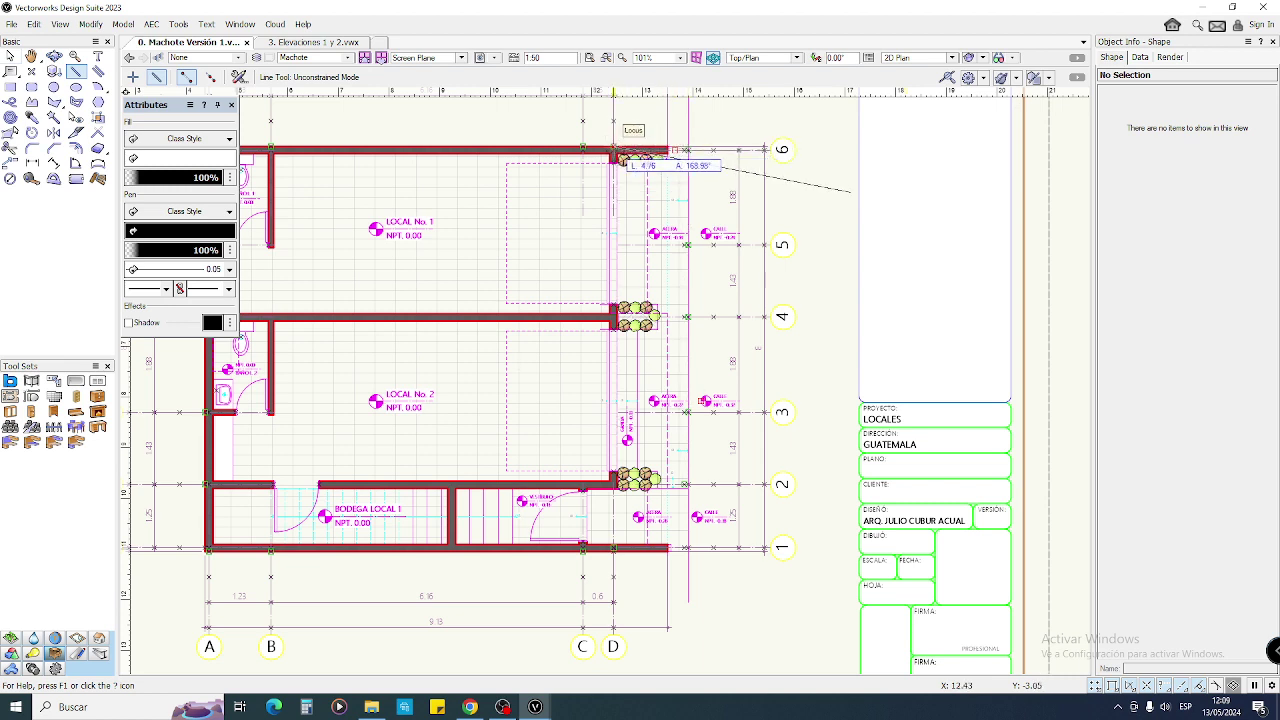
{"action": "middle_click_drag", "start_coordinate": [612, 318], "coordinate": [676, 322]}
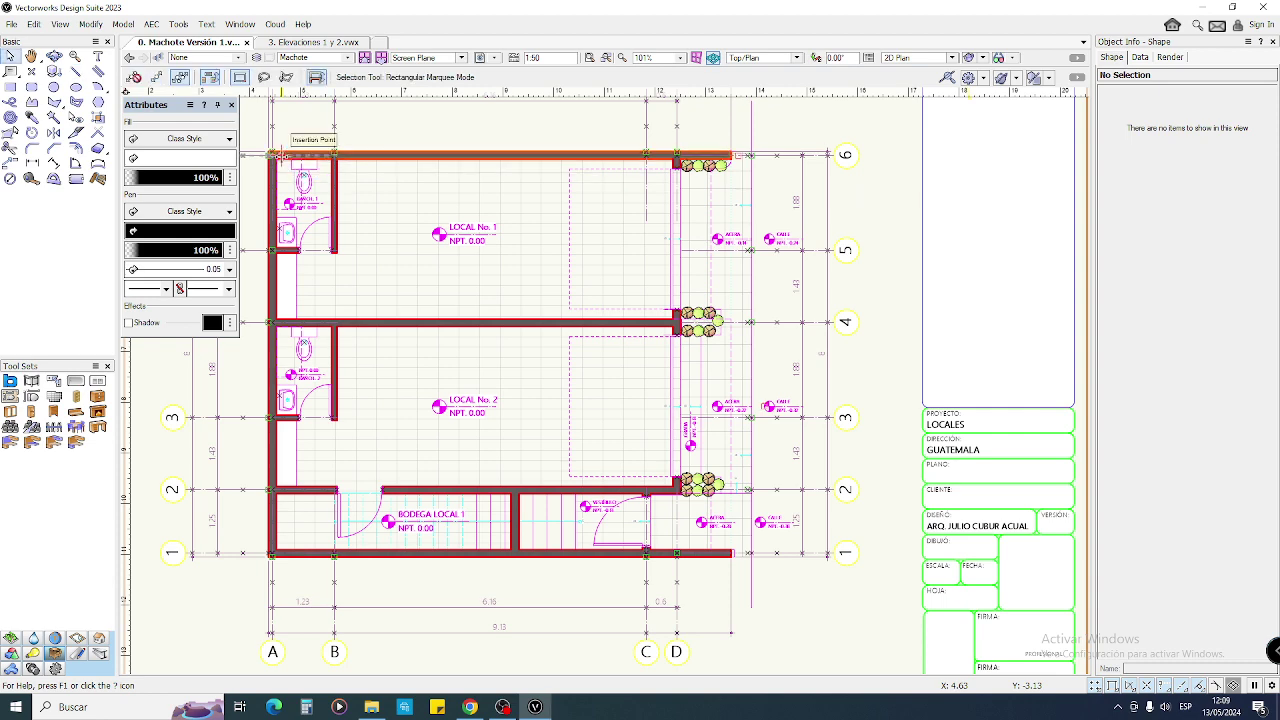
- Return to 3. Elevaciones 1 y 2.vwx and examine the line weights of the front elevation's shutter between axes 2 and 4 and the sidewalk below
{"action": "left_click", "coordinate": [313, 42]}
{"action": "middle_click_drag", "start_coordinate": [660, 505], "coordinate": [587, 265]}
{"action": "key", "text": "c"}
{"action": "left_click_drag", "start_coordinate": [368, 199], "coordinate": [749, 390]}
{"action": "middle_click_drag", "start_coordinate": [749, 398], "coordinate": [768, 347]}
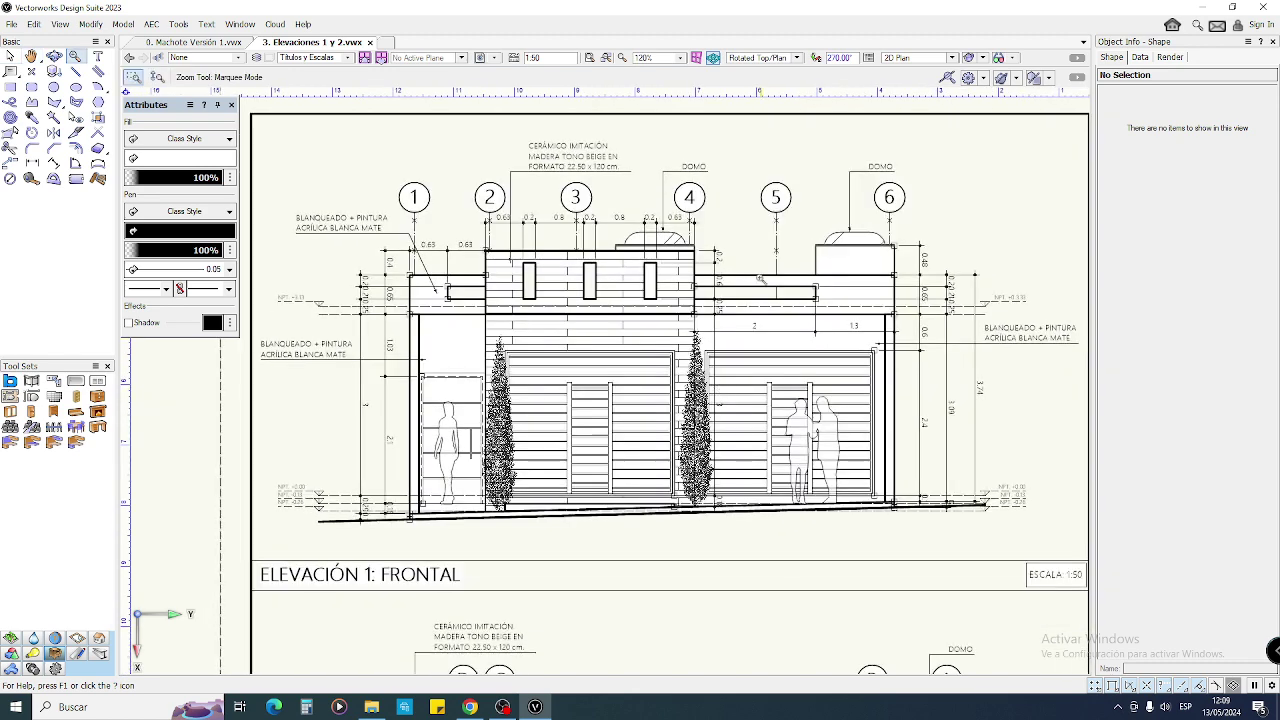
{"action": "key", "text": "x"}
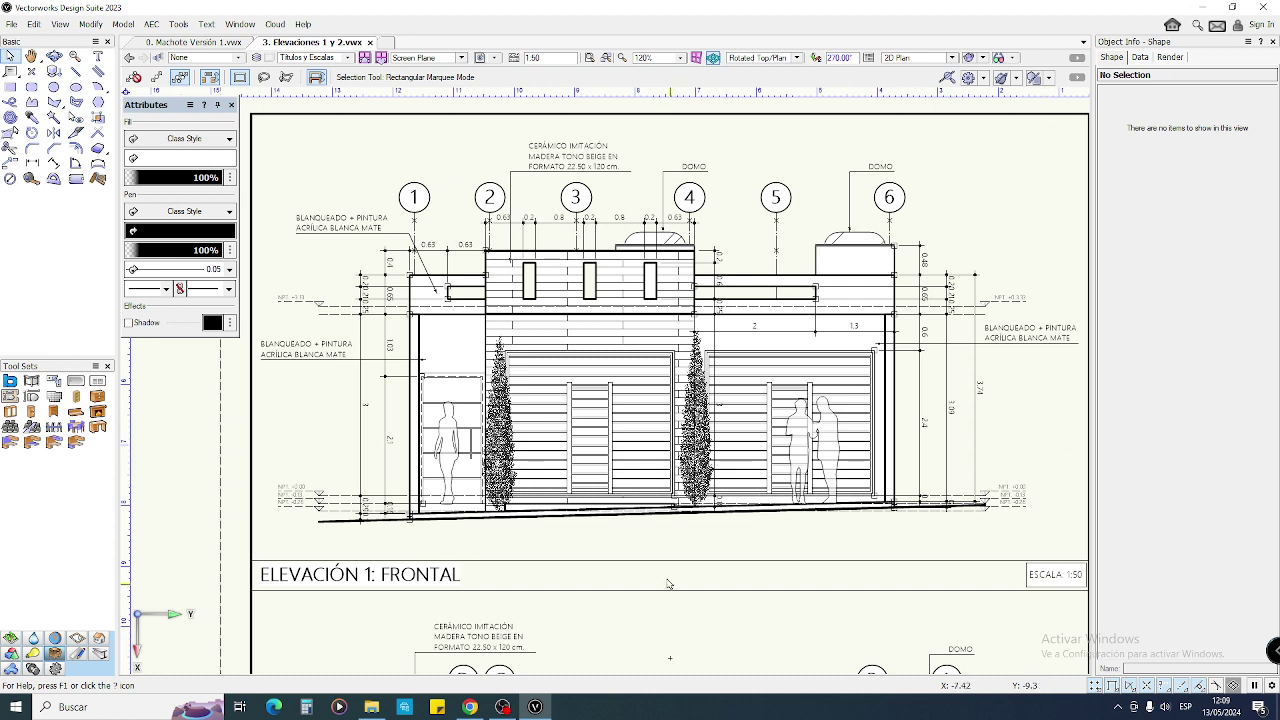
{"action": "scroll", "coordinate": [643, 581], "scroll_direction": "up", "scroll_amount": 2}
{"action": "mouse_move", "coordinate": [457, 543]}
{"action": "left_mouse_down"}
{"action": "mouse_move", "coordinate": [560, 520]}
{"action": "mouse_move", "coordinate": [729, 252]}
{"action": "left_mouse_up"}
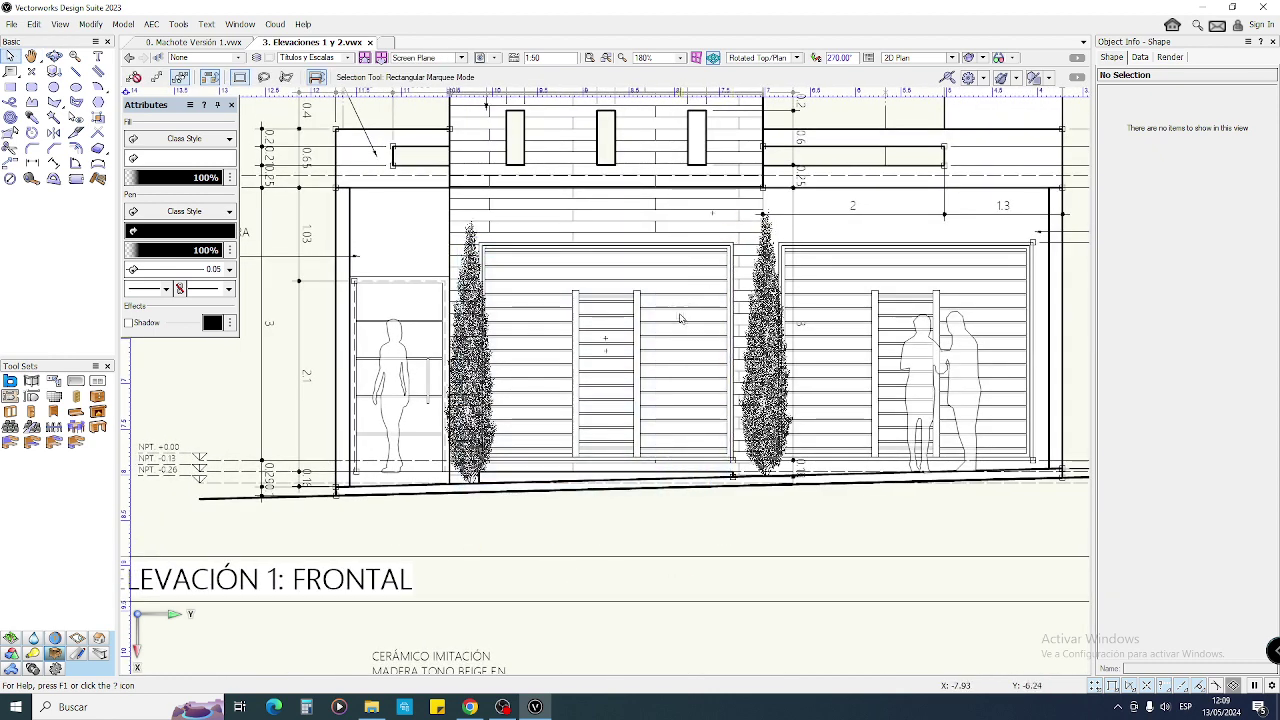
{"action": "scroll", "coordinate": [682, 318], "scroll_direction": "up", "scroll_amount": 2}
{"action": "left_click_drag", "start_coordinate": [378, 207], "coordinate": [762, 532]}
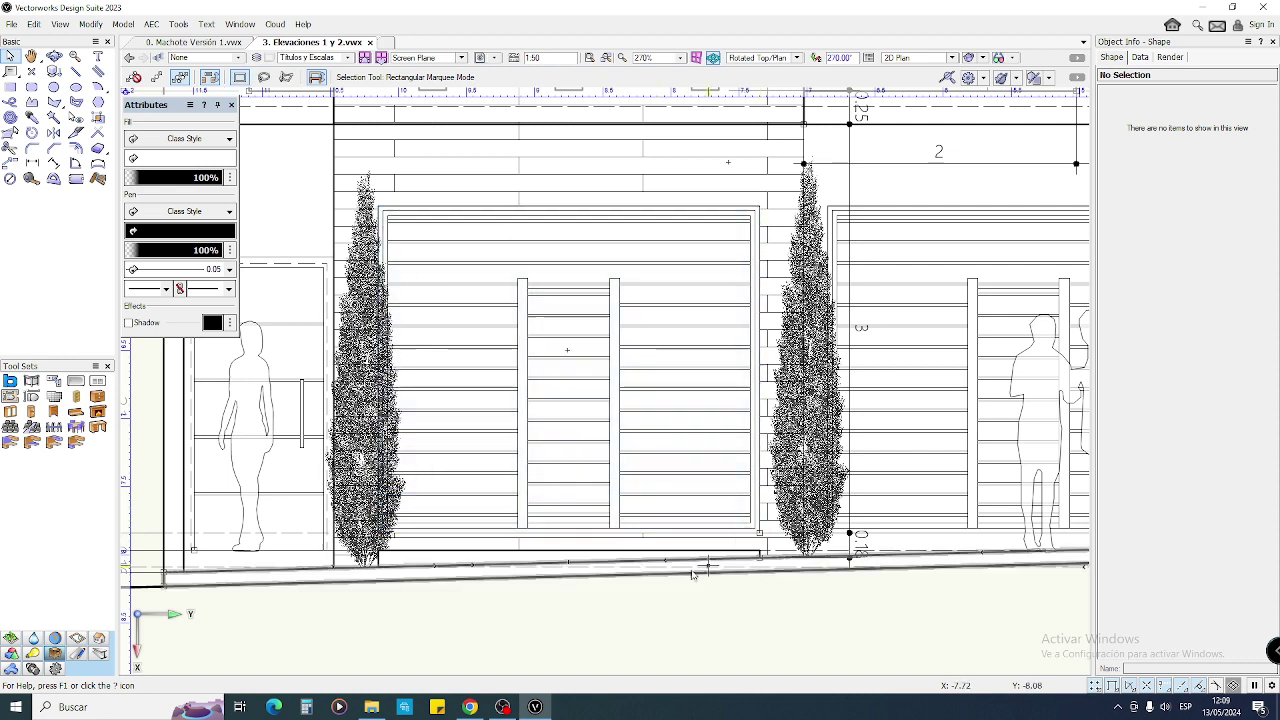
{"action": "left_click_drag", "start_coordinate": [368, 600], "coordinate": [768, 550]}
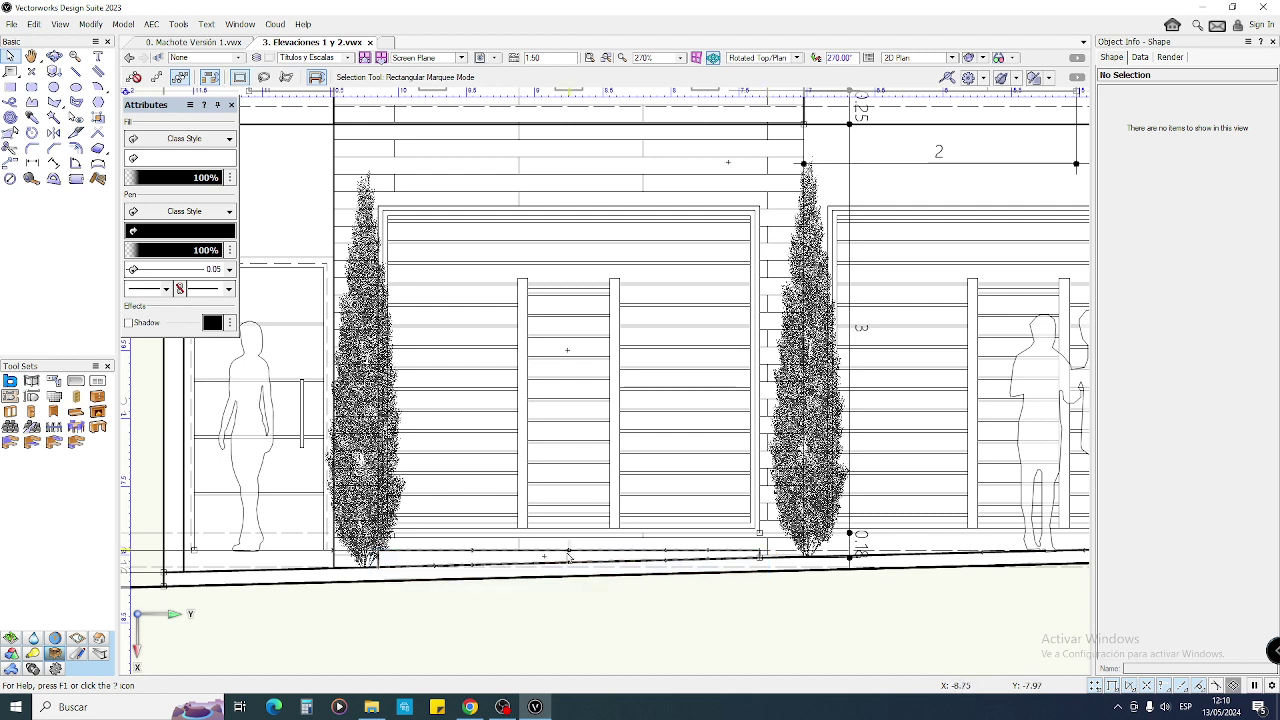
{"action": "left_click_drag", "start_coordinate": [518, 548], "coordinate": [656, 526]}
- Turn off black-and-white-only display in the document preferences to restore the drawing's colours
{"action": "right_click", "coordinate": [740, 323]}
{"action": "left_click", "coordinate": [800, 474]}
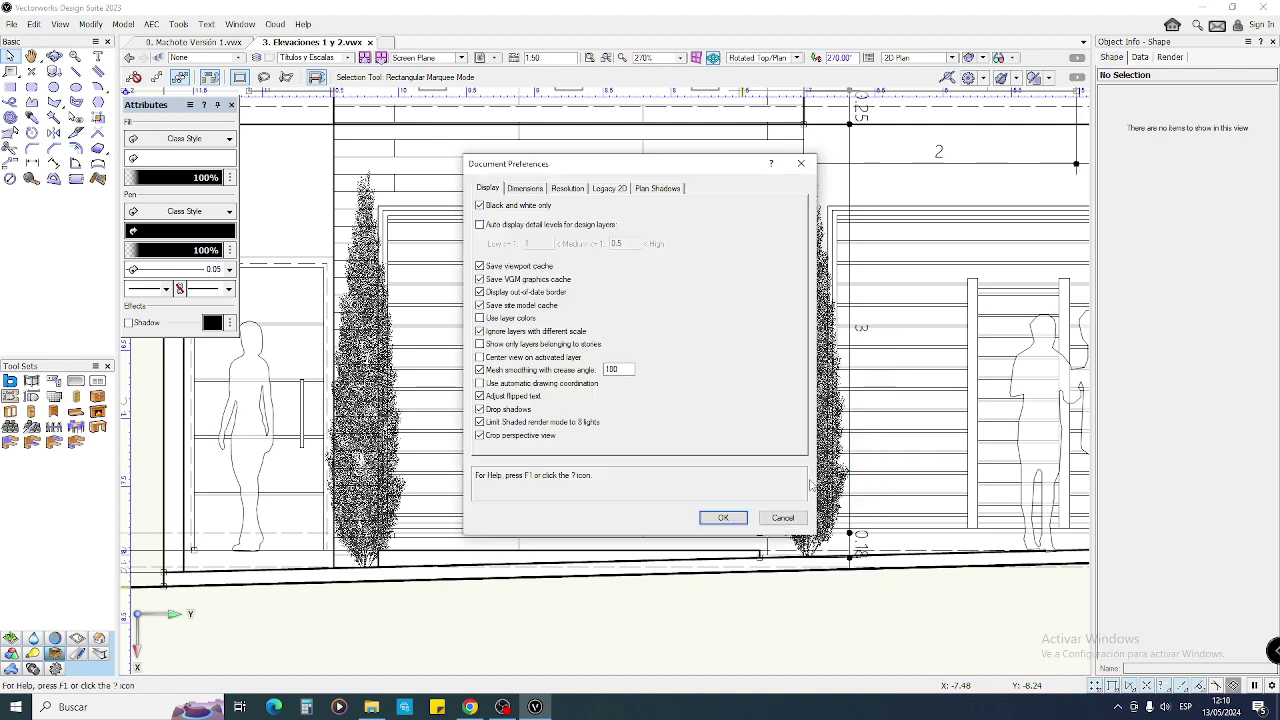
{"action": "left_click", "coordinate": [479, 205]}
{"action": "left_click", "coordinate": [723, 517]}
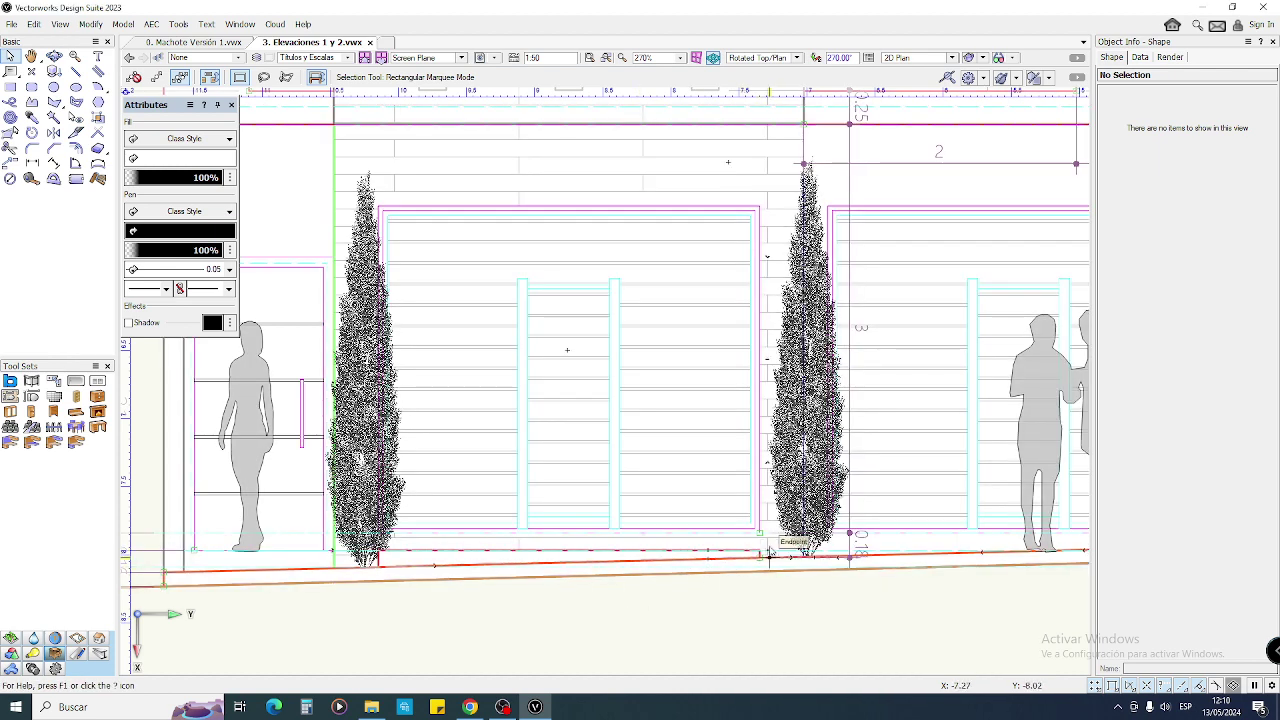
- Examine the shutter frame, its inner door, the ramp edge and the ceramic-clad wall between axes 2 and 4 in the front elevation
{"action": "left_click_drag", "start_coordinate": [766, 543], "coordinate": [758, 242]}
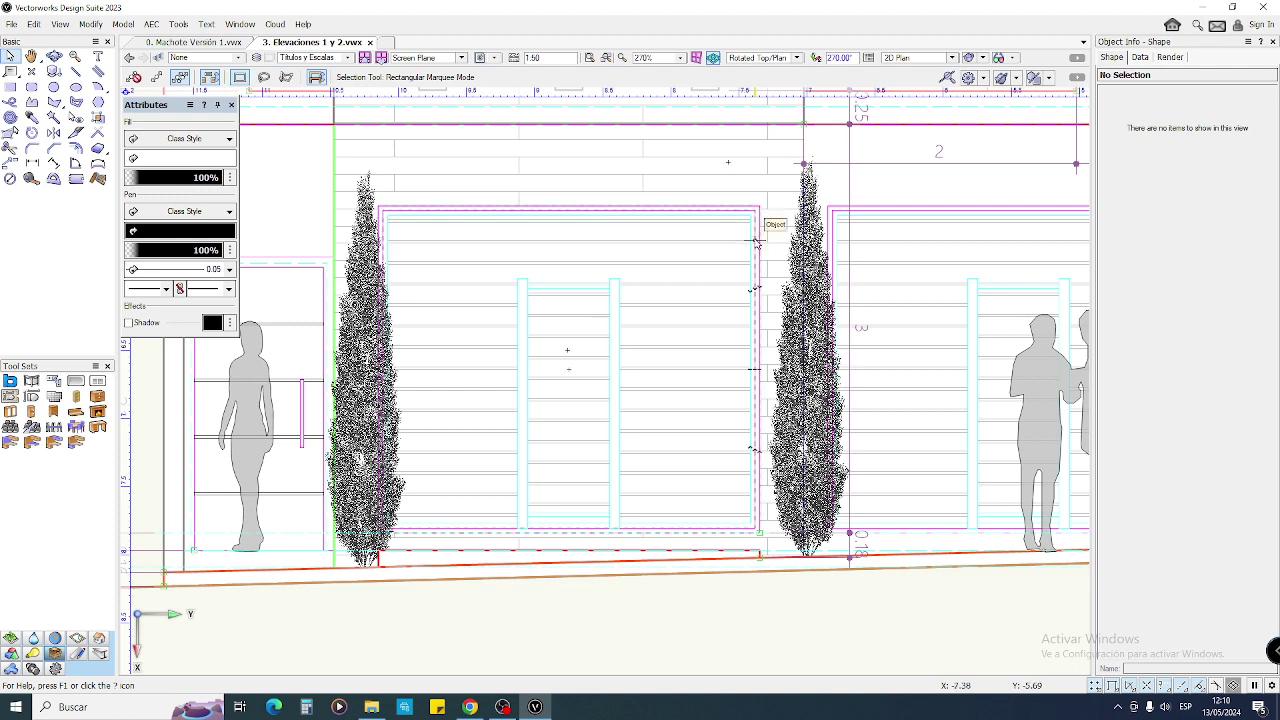
{"action": "left_click_drag", "start_coordinate": [510, 276], "coordinate": [630, 545]}
{"action": "left_click_drag", "start_coordinate": [367, 601], "coordinate": [770, 549]}
{"action": "scroll", "coordinate": [666, 548], "scroll_direction": "down", "scroll_amount": 1}
{"action": "middle_click_drag", "start_coordinate": [666, 548], "coordinate": [433, 523]}
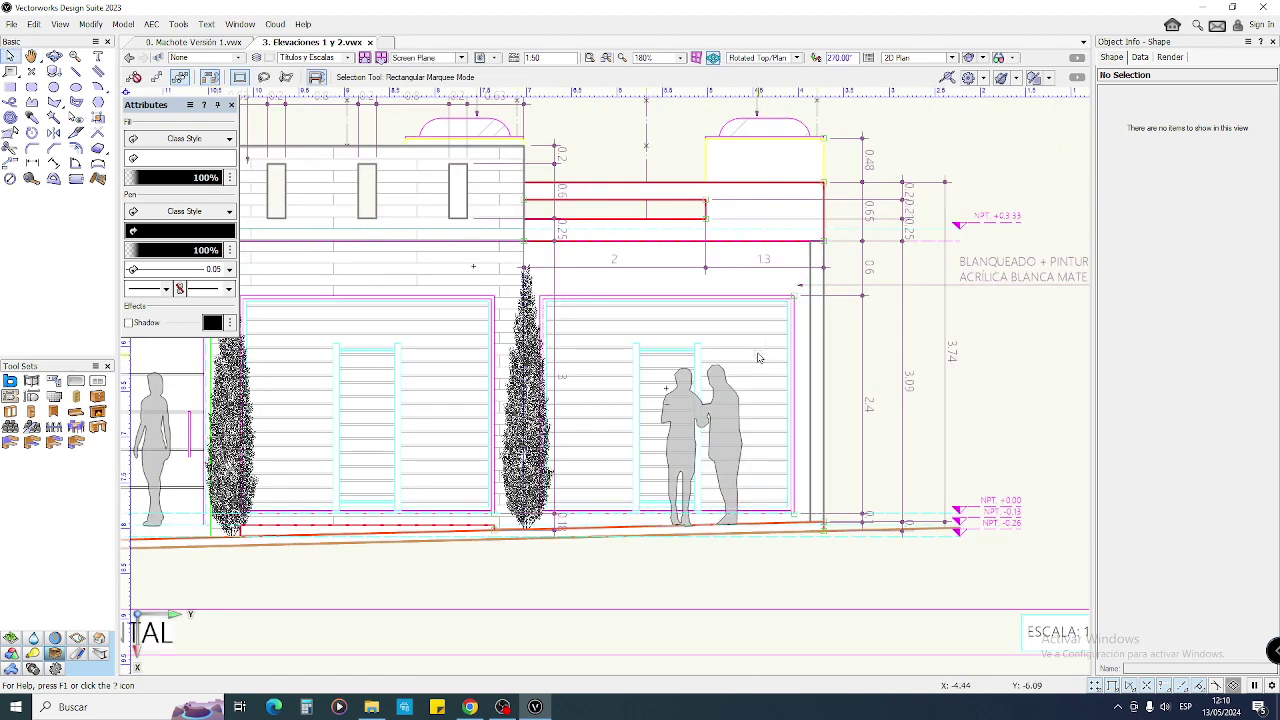
{"action": "middle_click_drag", "start_coordinate": [658, 388], "coordinate": [871, 376]}
{"action": "middle_click_drag", "start_coordinate": [666, 365], "coordinate": [681, 418]}
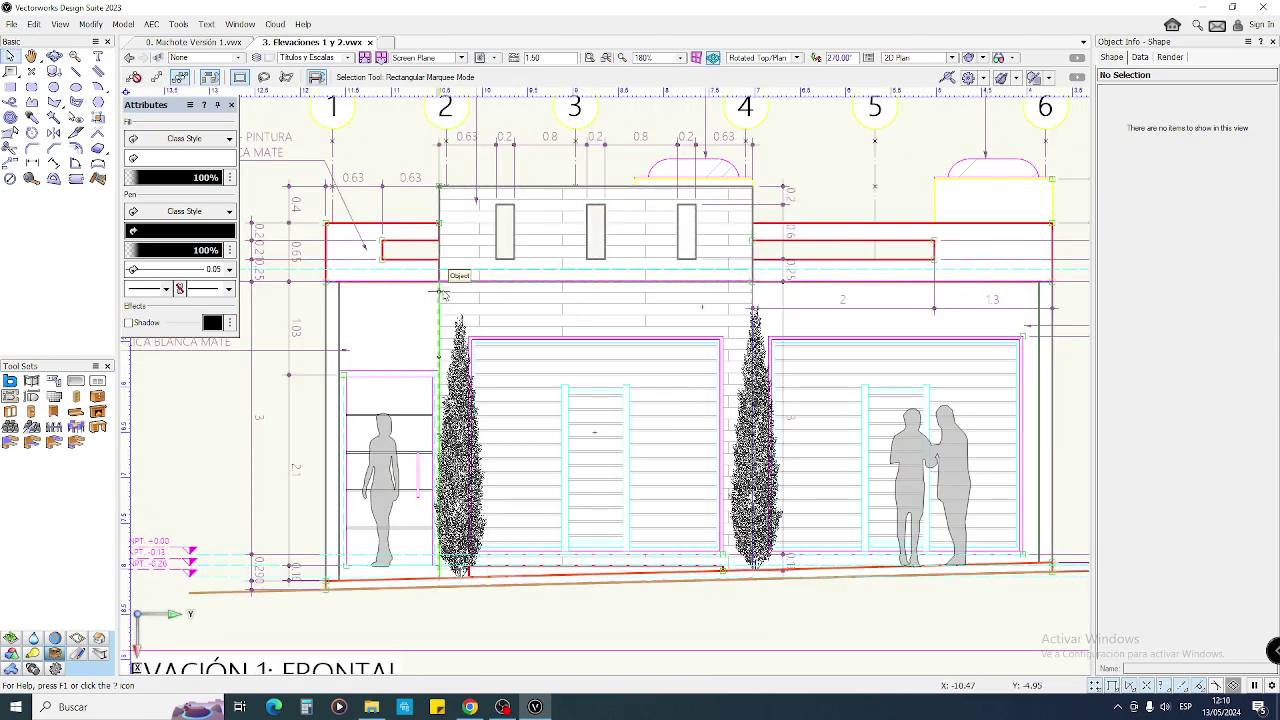
{"action": "left_click_drag", "start_coordinate": [440, 291], "coordinate": [759, 573]}
{"action": "left_click_drag", "start_coordinate": [564, 304], "coordinate": [733, 316]}
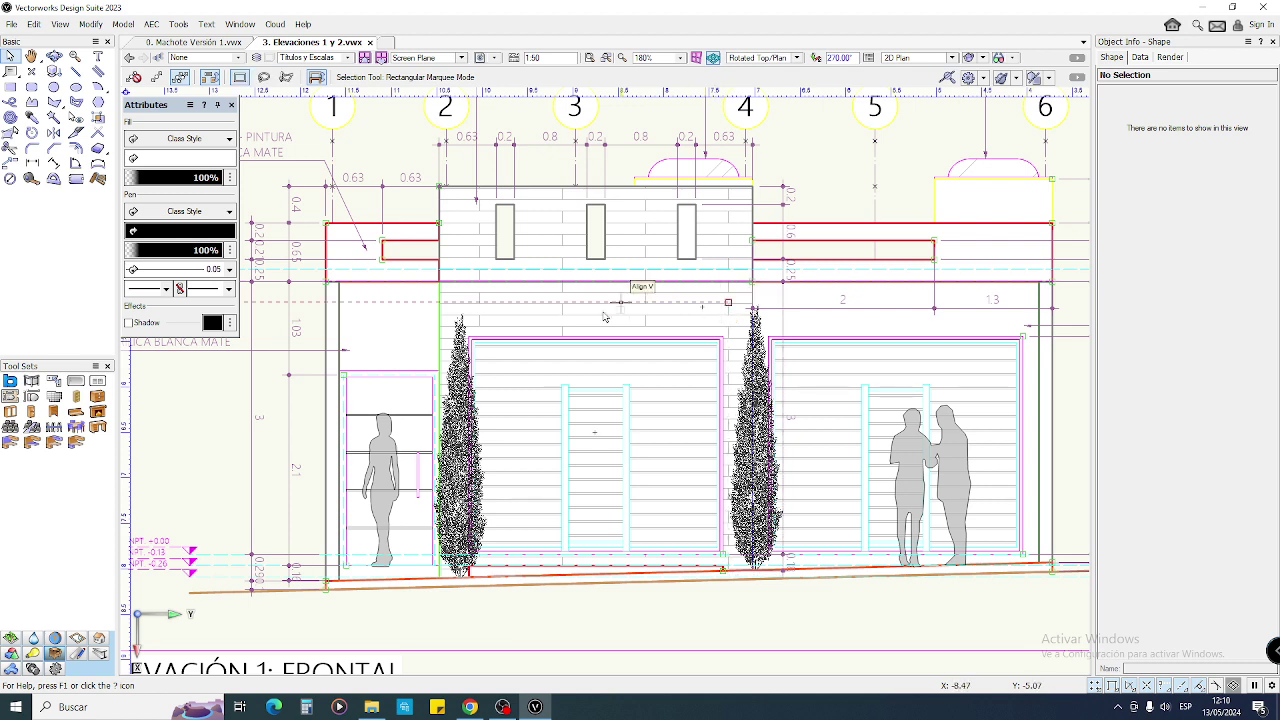
{"action": "left_click_drag", "start_coordinate": [588, 318], "coordinate": [731, 319]}
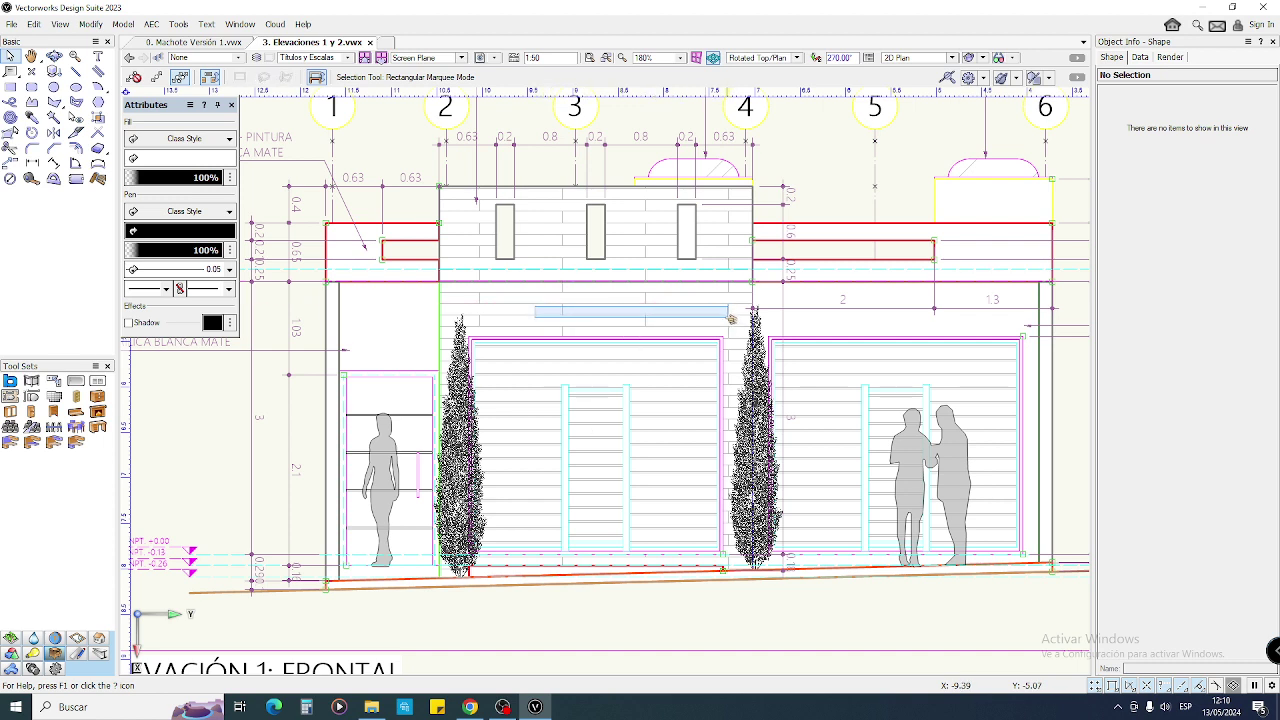
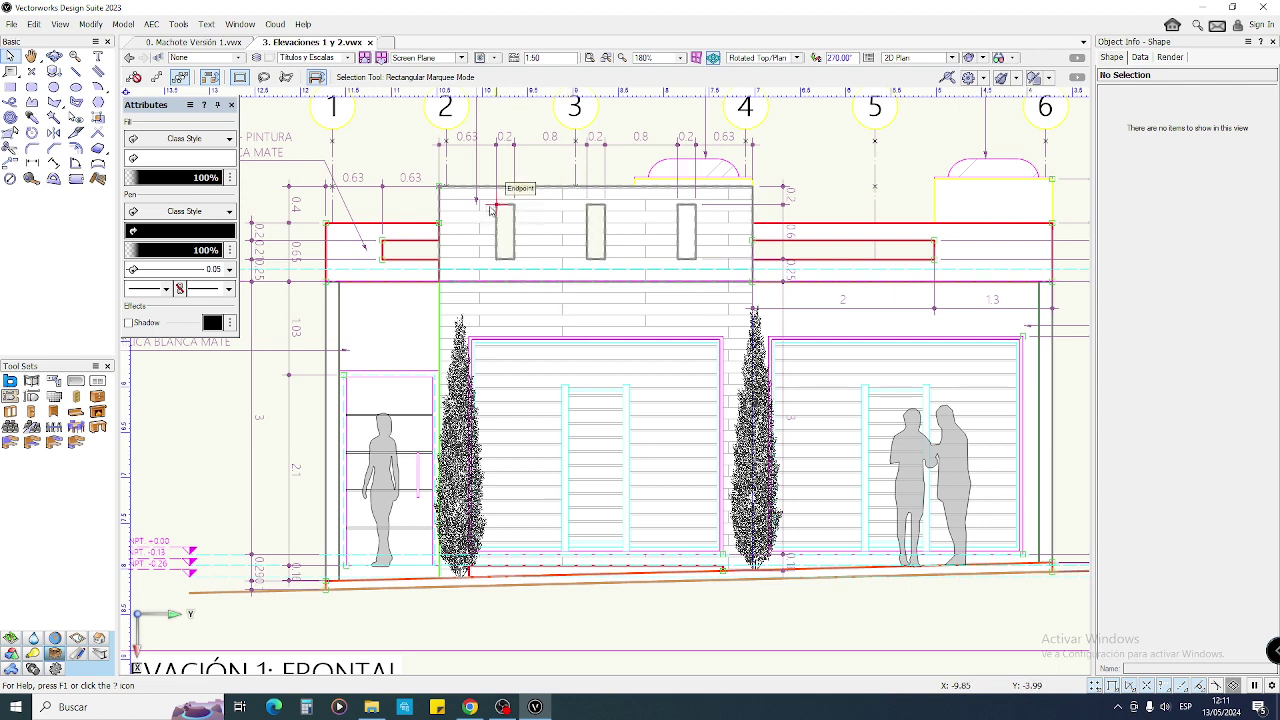
- Examine the upper ceramic volume, the parapet and its recessed band, and the end walls at axes 1 and 6 in the front elevation
{"action": "left_click_drag", "start_coordinate": [436, 186], "coordinate": [758, 286]}
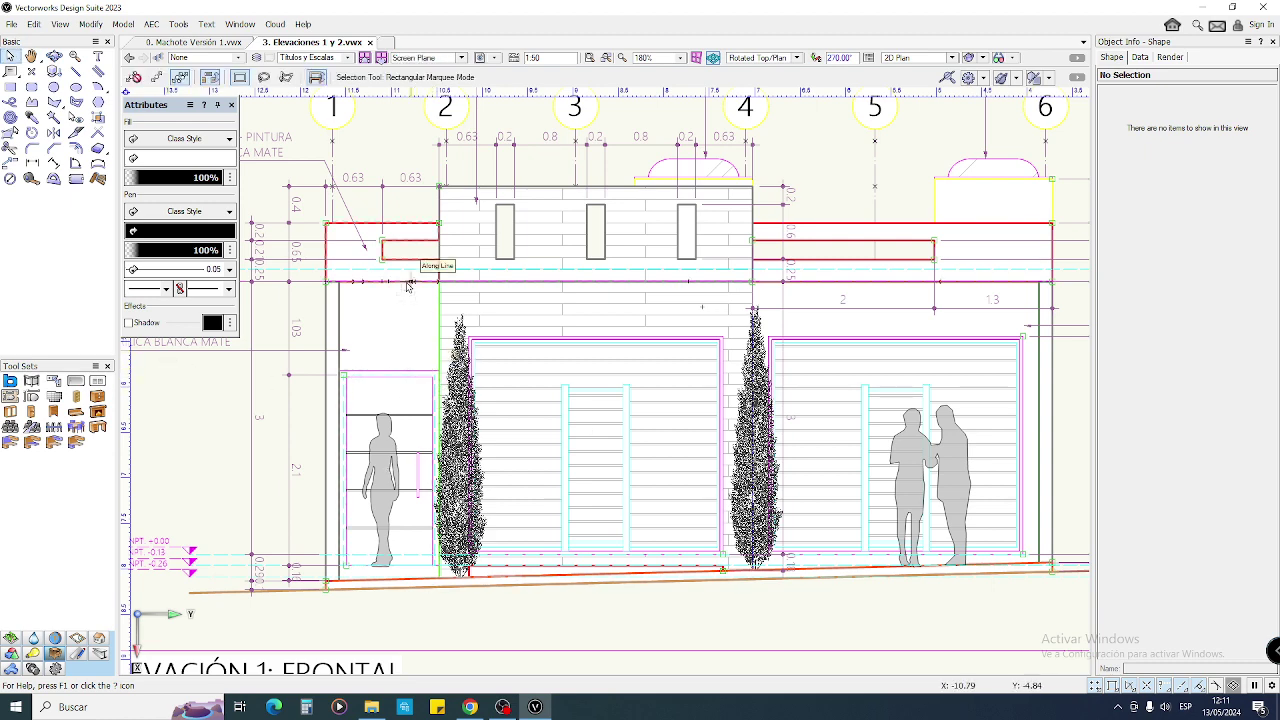
{"action": "middle_click_drag", "start_coordinate": [1005, 275], "coordinate": [820, 283]}
{"action": "left_click_drag", "start_coordinate": [881, 226], "coordinate": [563, 298]}
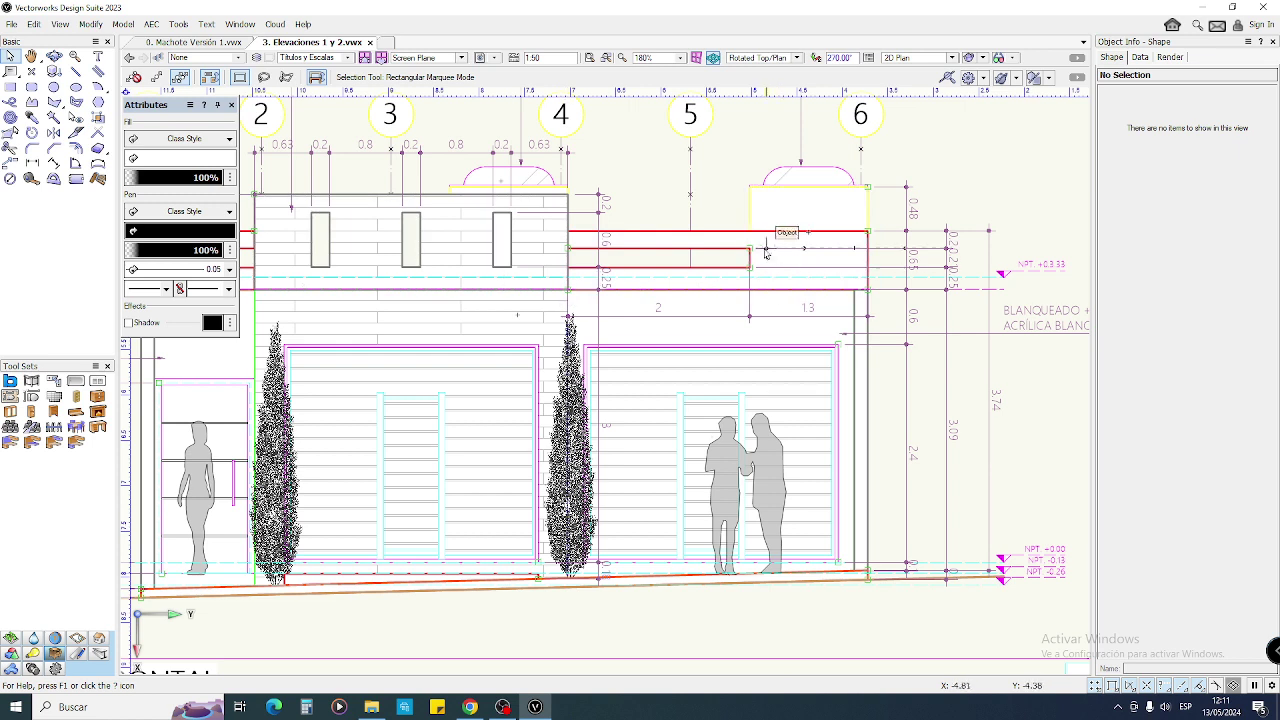
{"action": "left_click_drag", "start_coordinate": [760, 246], "coordinate": [572, 271]}
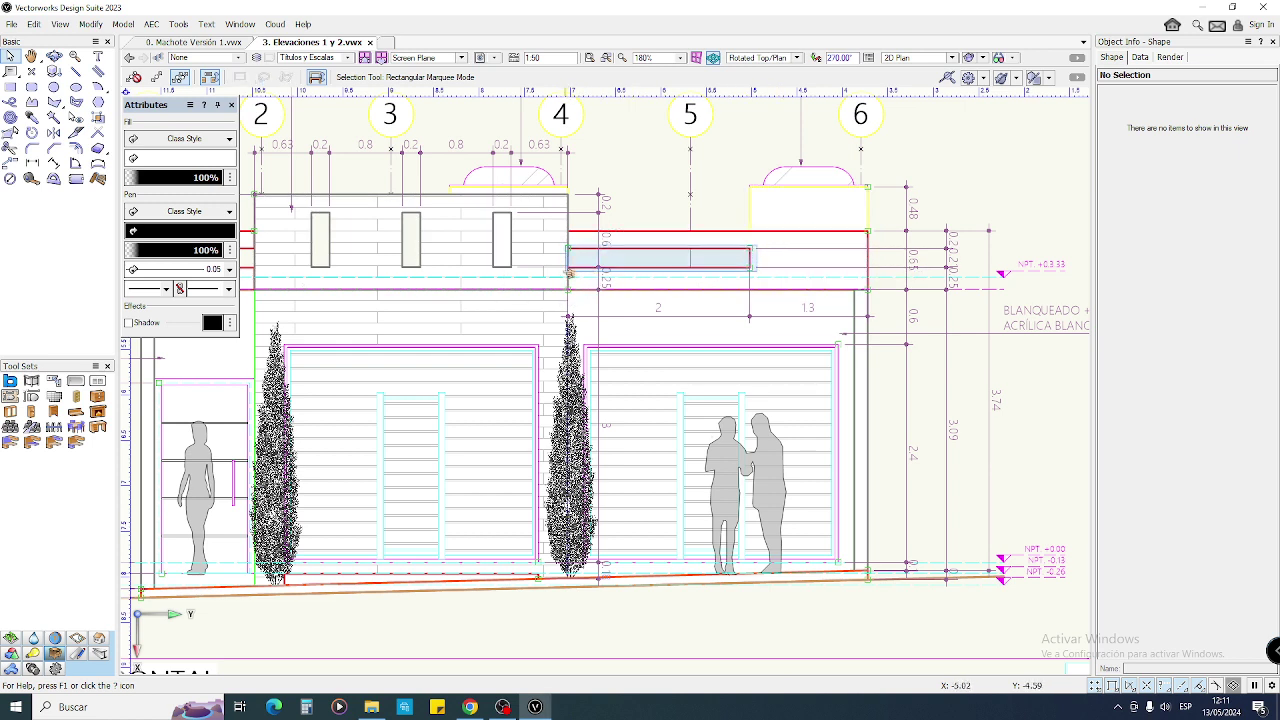
{"action": "left_click_drag", "start_coordinate": [570, 272], "coordinate": [568, 272]}
{"action": "left_click_drag", "start_coordinate": [884, 285], "coordinate": [854, 588]}
{"action": "middle_click_drag", "start_coordinate": [688, 441], "coordinate": [885, 421]}
{"action": "mouse_move", "coordinate": [325, 265]}
{"action": "left_mouse_down"}
{"action": "mouse_move", "coordinate": [360, 364]}
{"action": "mouse_move", "coordinate": [358, 602]}
{"action": "left_mouse_up"}
{"action": "scroll", "coordinate": [371, 240], "scroll_direction": "down", "scroll_amount": 3}
{"action": "middle_click_drag", "start_coordinate": [371, 240], "coordinate": [388, 279]}
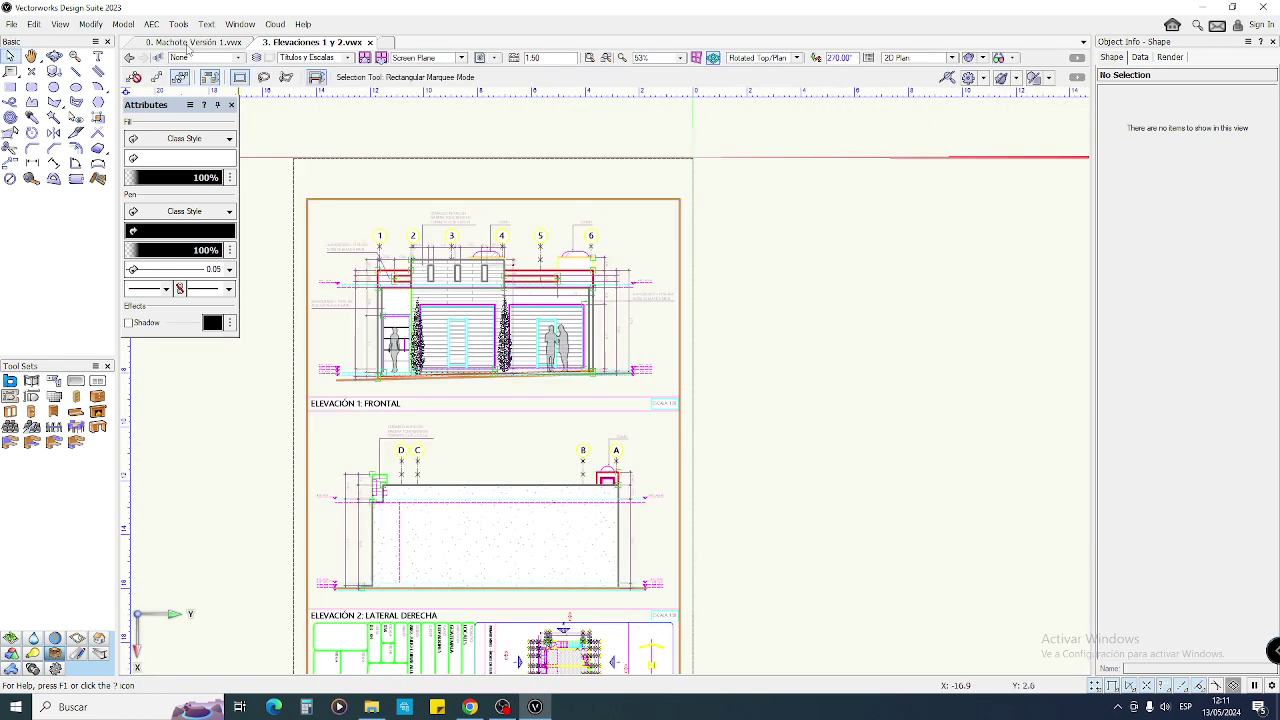
- Switch to the 0. Machote Versión 1.vwx floor plan, decline the backup copy, and examine the wall ends at axes 6 and 1
{"action": "left_click", "coordinate": [195, 42]}
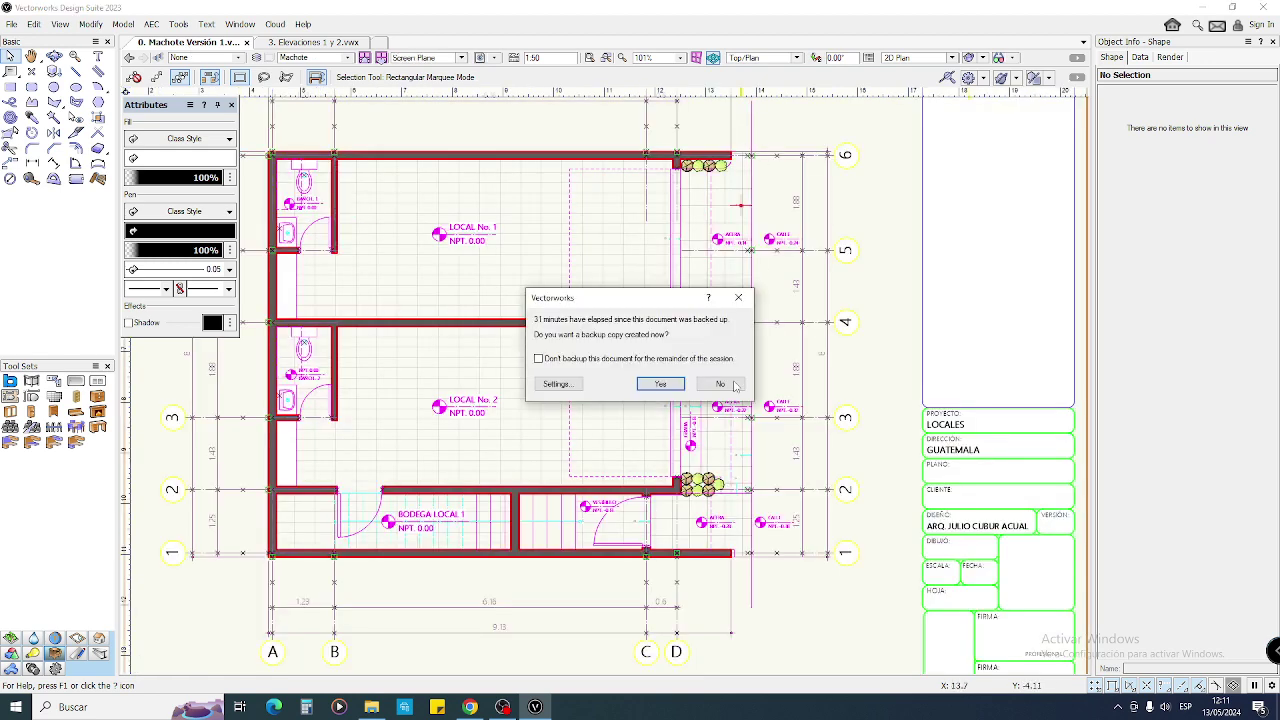
{"action": "left_click", "coordinate": [731, 383]}
{"action": "left_click_drag", "start_coordinate": [749, 134], "coordinate": [681, 161]}
{"action": "left_click_drag", "start_coordinate": [756, 594], "coordinate": [693, 505]}
- Return to 3. Elevaciones 1 y 2.vwx and examine the entrance between axes 1 and 2 in the front elevation
{"action": "left_click", "coordinate": [310, 42]}
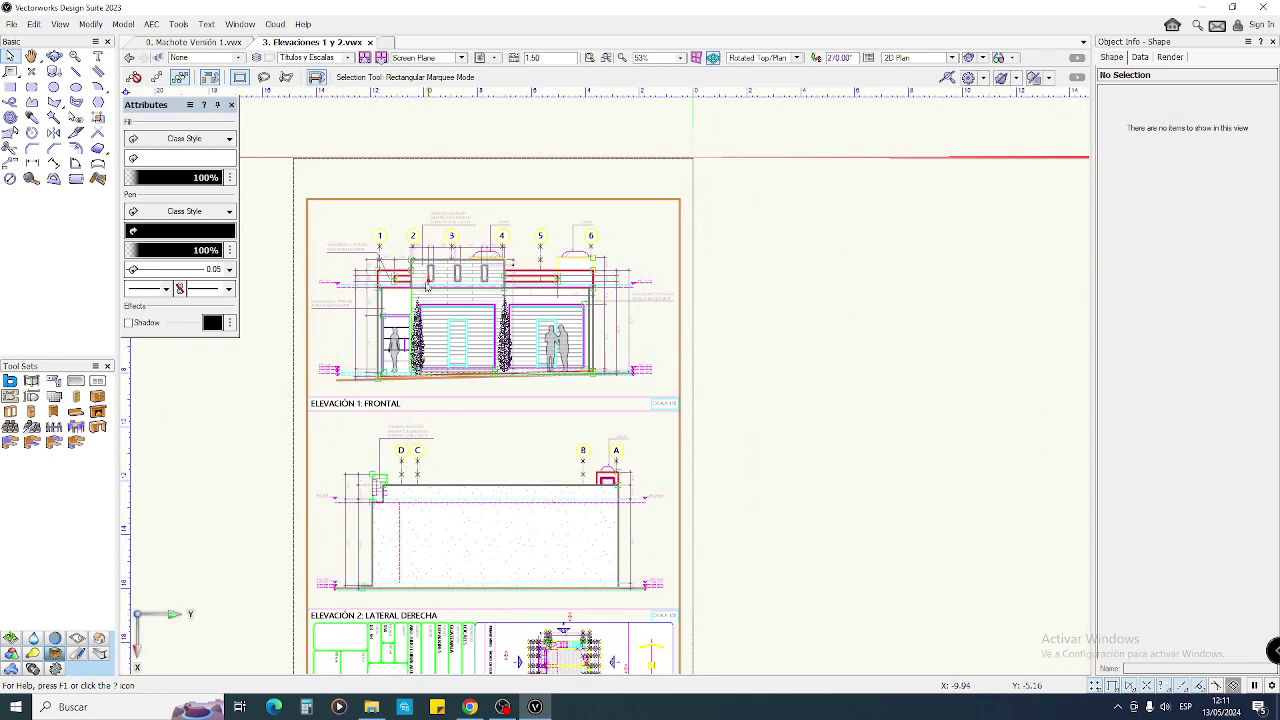
{"action": "scroll", "coordinate": [423, 279], "scroll_direction": "up", "scroll_amount": 3}
{"action": "middle_click_drag", "start_coordinate": [427, 286], "coordinate": [446, 266]}
{"action": "scroll", "coordinate": [449, 267], "scroll_direction": "down", "scroll_amount": 1}
{"action": "scroll", "coordinate": [428, 404], "scroll_direction": "up", "scroll_amount": 5}
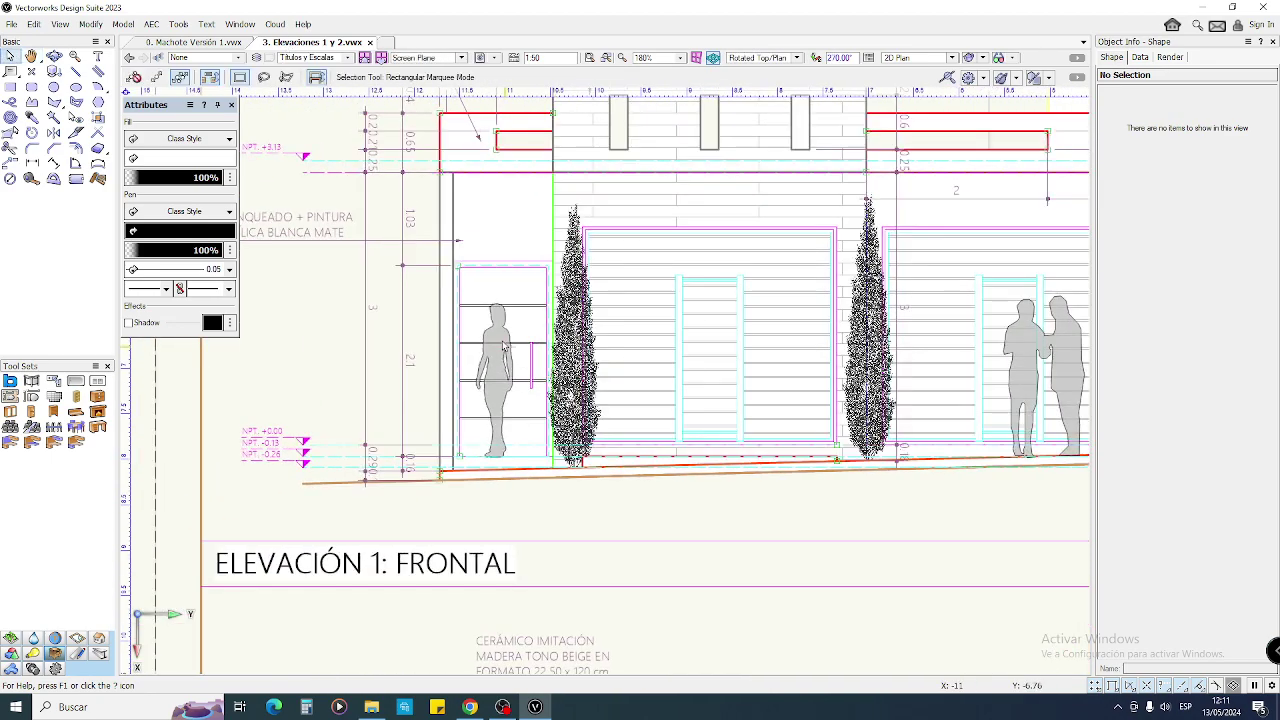
{"action": "scroll", "coordinate": [570, 341], "scroll_direction": "down", "scroll_amount": 1}
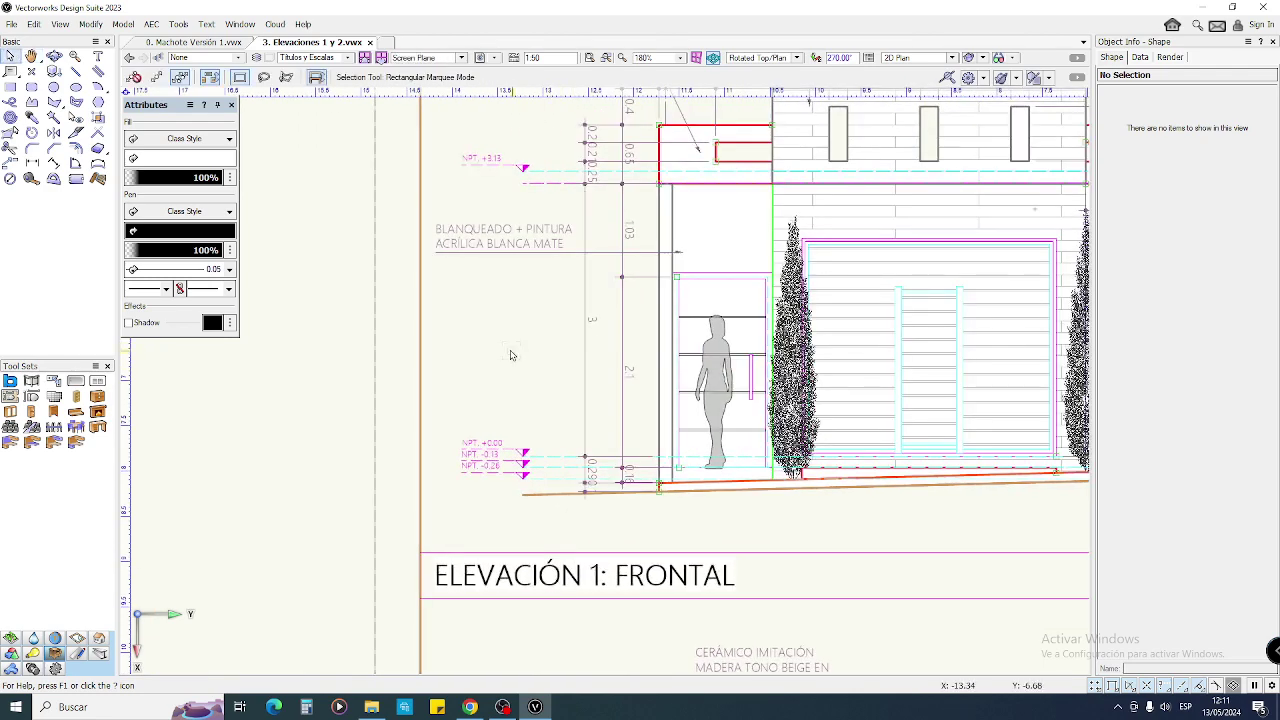
{"action": "key", "text": "4"}
{"action": "left_click_drag", "start_coordinate": [273, 258], "coordinate": [348, 487]}
{"action": "key", "text": "x"}
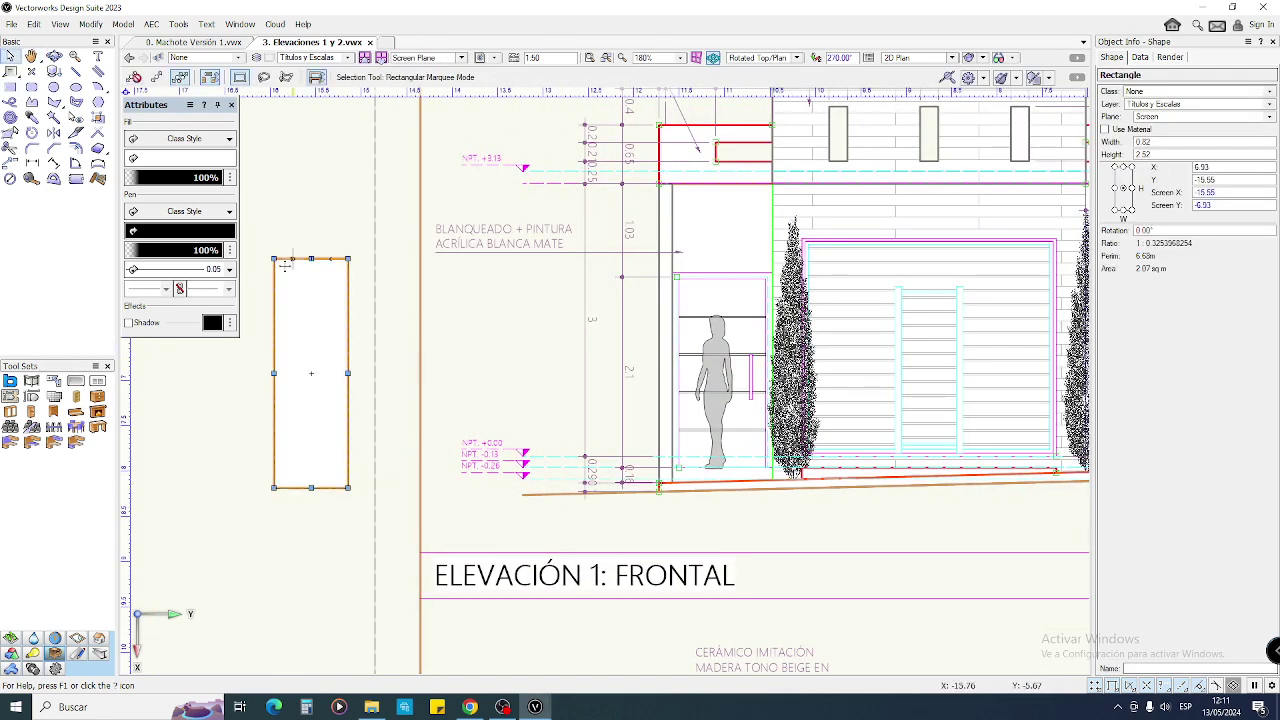
{"action": "left_click_drag", "start_coordinate": [311, 258], "coordinate": [310, 313]}
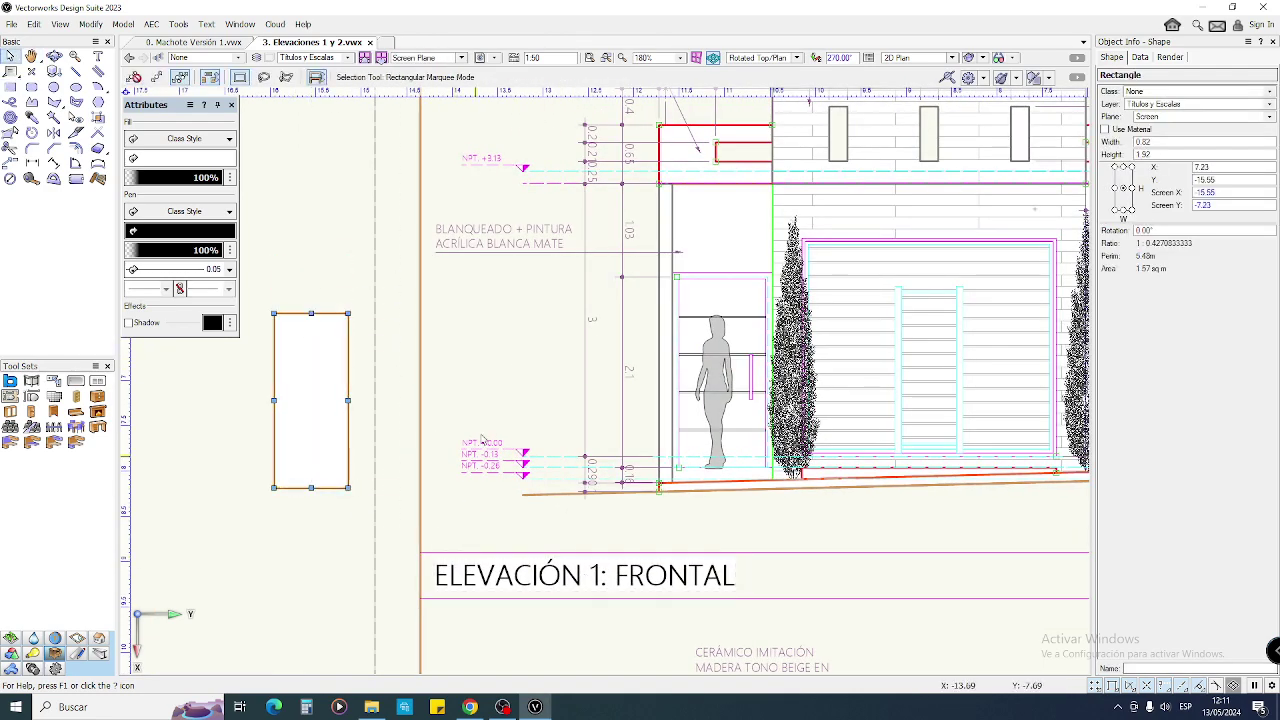
{"action": "key", "text": "Delete"}
- Examine the entrance door's frame and horizontal divisions beside the cypress in the front elevation
{"action": "scroll", "coordinate": [823, 418], "scroll_direction": "up", "scroll_amount": 1}
{"action": "middle_click_drag", "start_coordinate": [718, 426], "coordinate": [622, 426]}
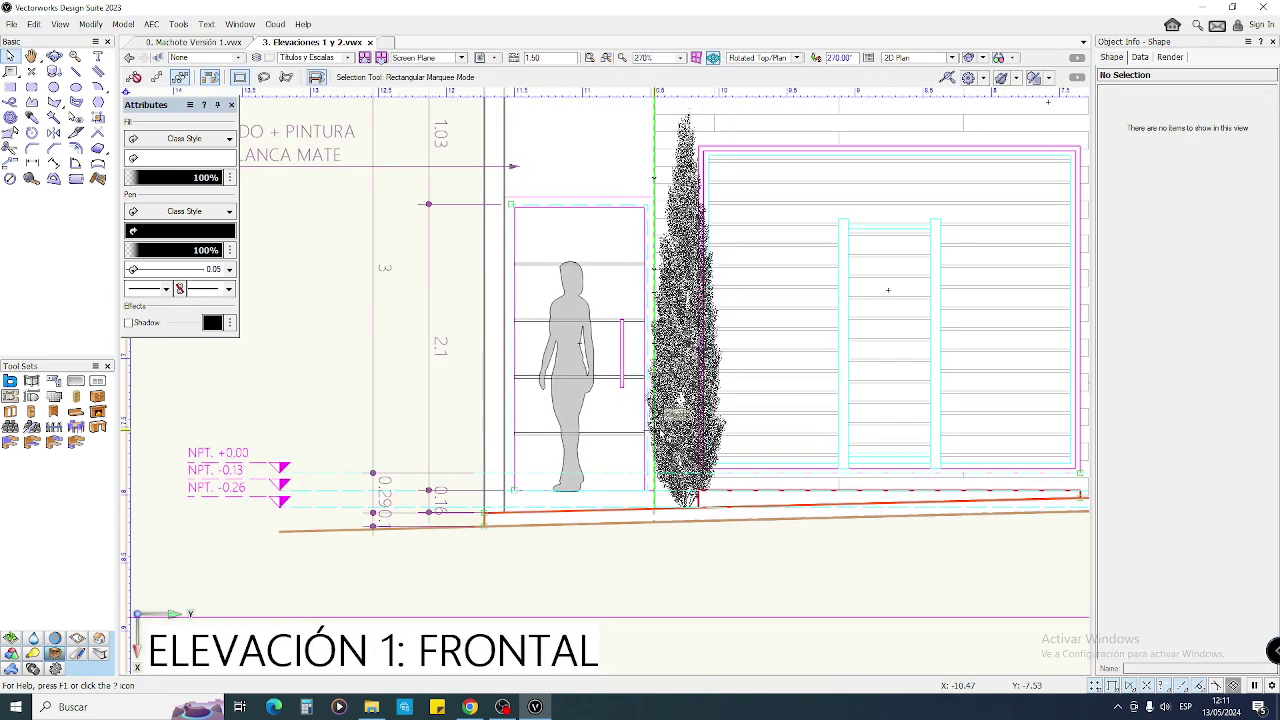
{"action": "scroll", "coordinate": [694, 322], "scroll_direction": "up", "scroll_amount": 2}
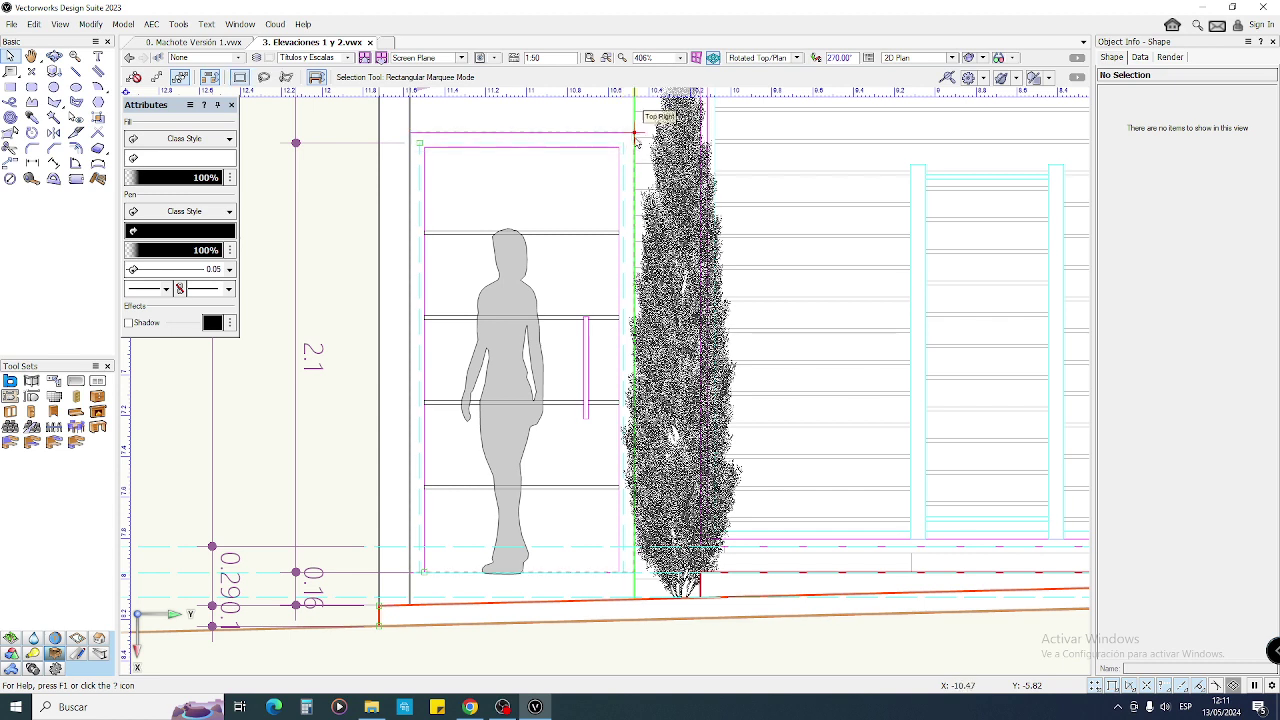
{"action": "left_click_drag", "start_coordinate": [640, 135], "coordinate": [620, 576]}
{"action": "left_click_drag", "start_coordinate": [420, 228], "coordinate": [628, 238]}
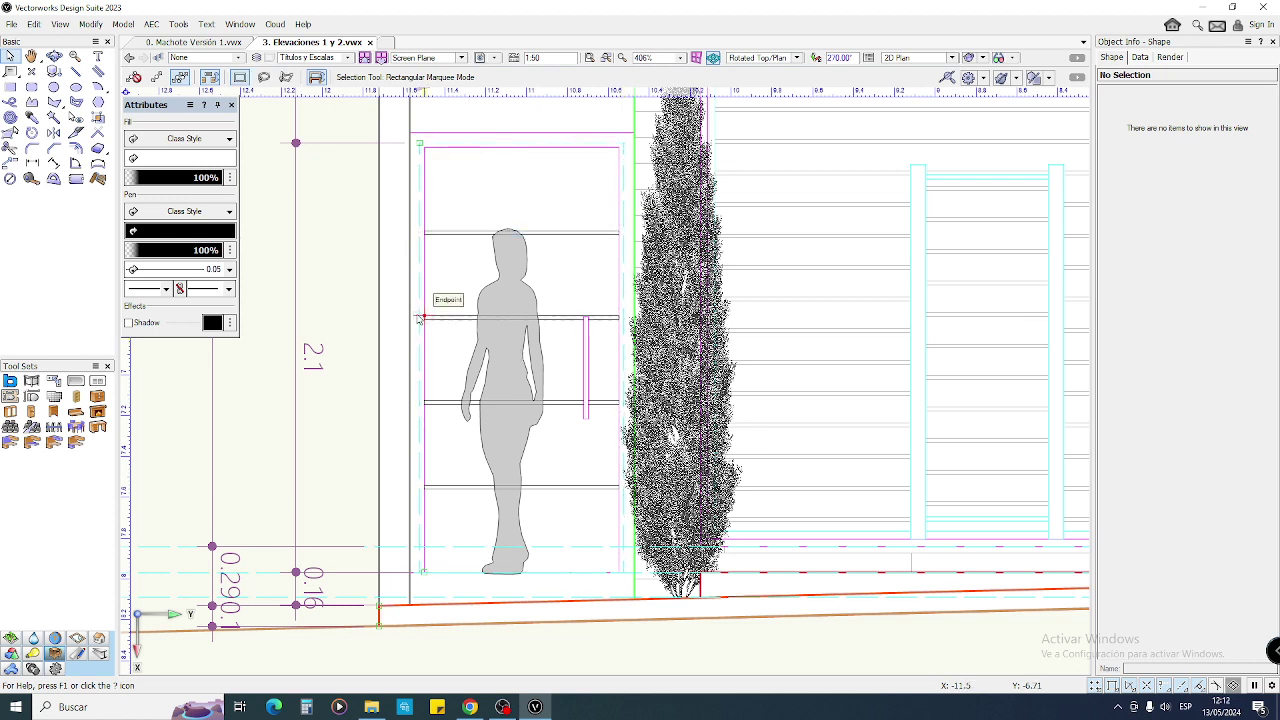
- Examine the entrance door's lower crossbars and its vertical handle
{"action": "left_click_drag", "start_coordinate": [416, 400], "coordinate": [631, 407]}
{"action": "left_click_drag", "start_coordinate": [414, 486], "coordinate": [634, 492]}
{"action": "left_click_drag", "start_coordinate": [584, 316], "coordinate": [594, 420]}
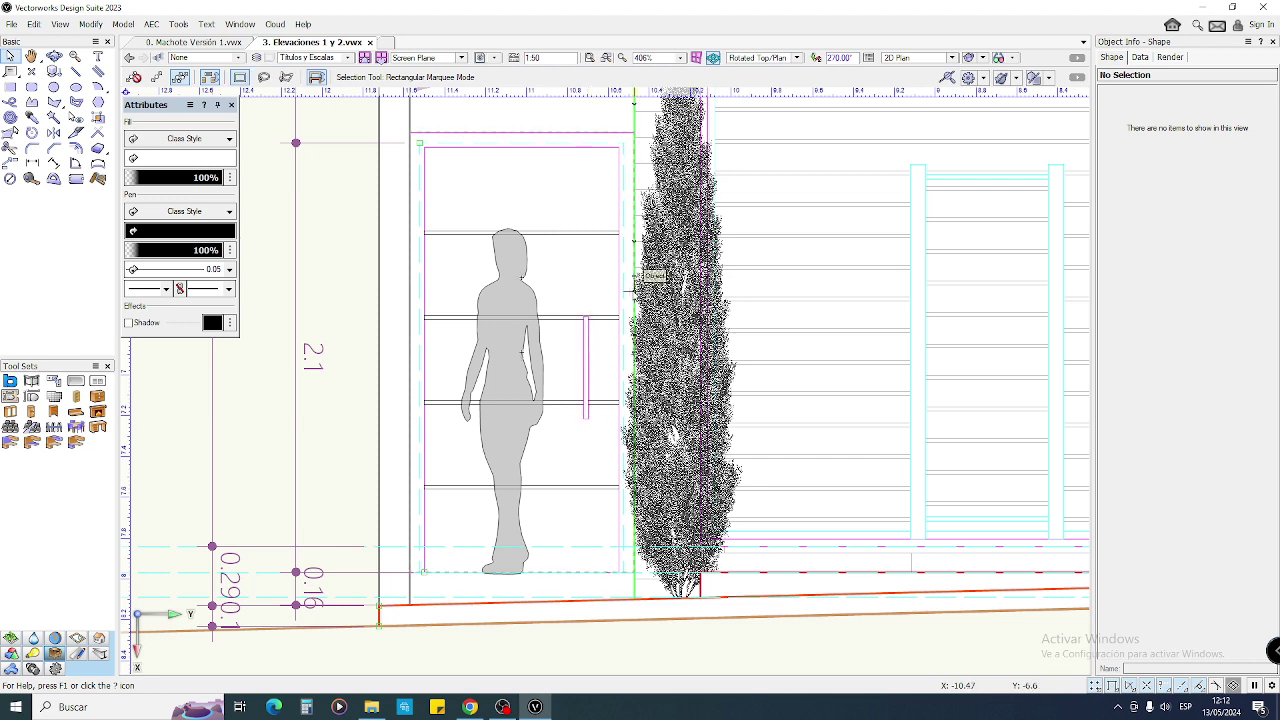
- Try out opening lines on the entrance door from its hinge-side corners to a point on the opposite edge, and delete them
{"action": "key", "text": "2"}
{"action": "left_click", "coordinate": [424, 572]}
{"action": "left_click", "coordinate": [619, 360]}
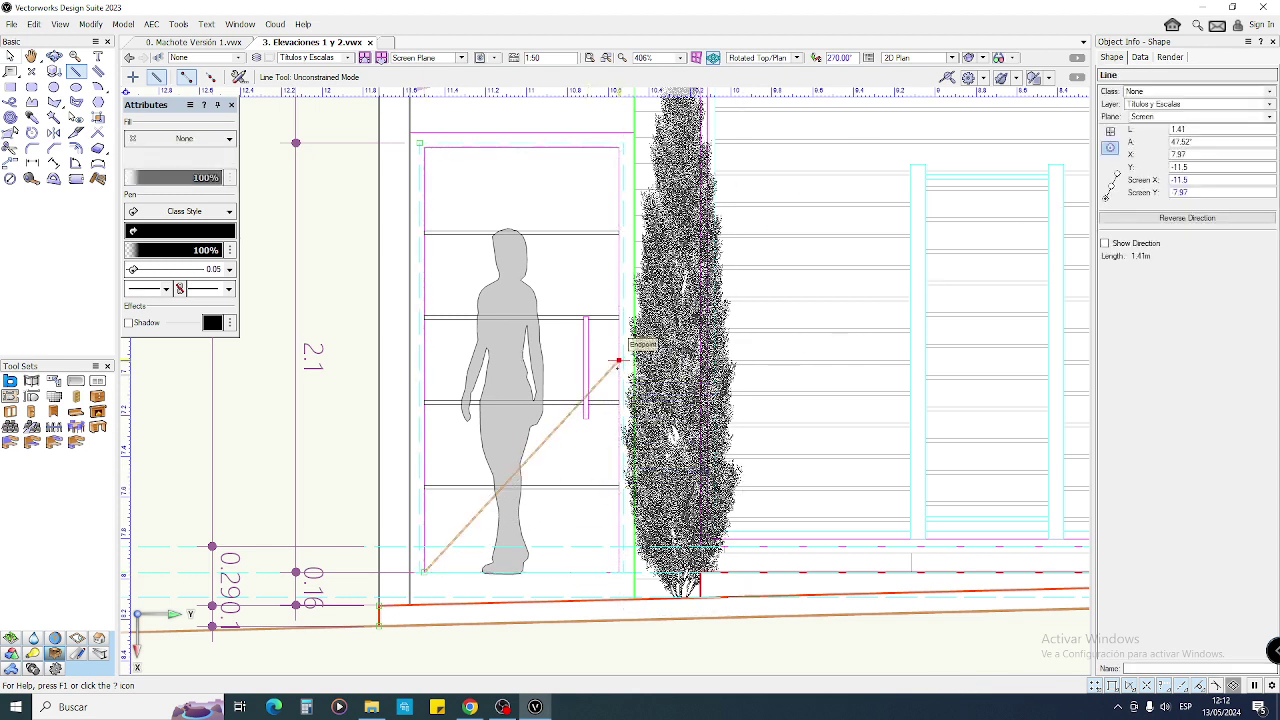
{"action": "left_click", "coordinate": [619, 360]}
{"action": "left_click", "coordinate": [420, 143]}
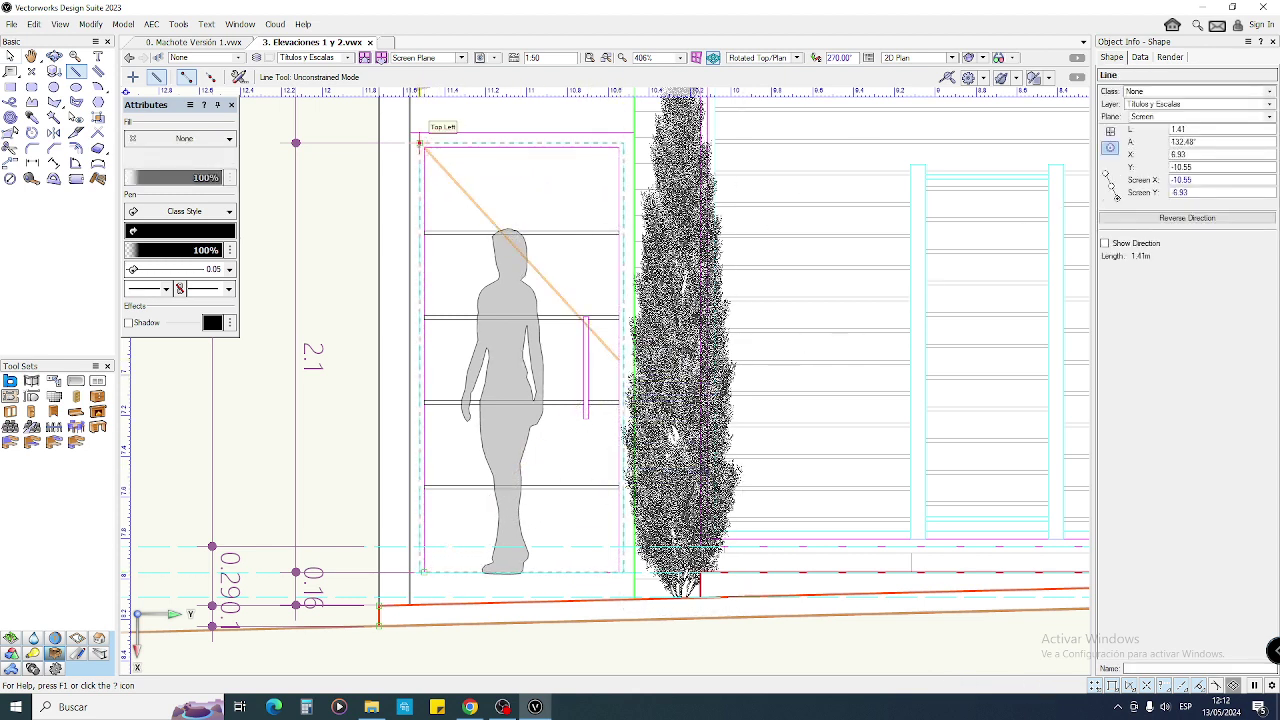
{"action": "key", "text": "Delete"}
{"action": "key", "text": "x"}
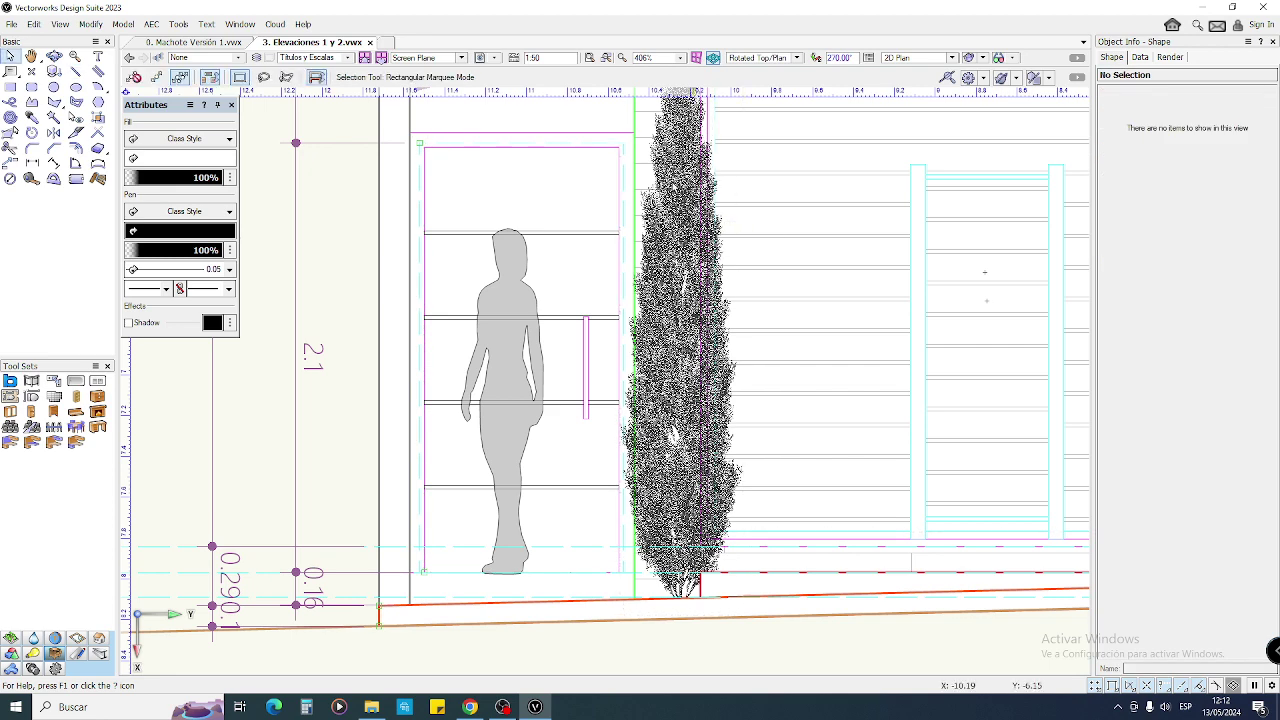
- Draw a tall sample rectangle in the empty area above the NPT level marks beside the front elevation
{"action": "scroll", "coordinate": [458, 204], "scroll_direction": "down", "scroll_amount": 5}
{"action": "scroll", "coordinate": [502, 267], "scroll_direction": "up", "scroll_amount": 3}
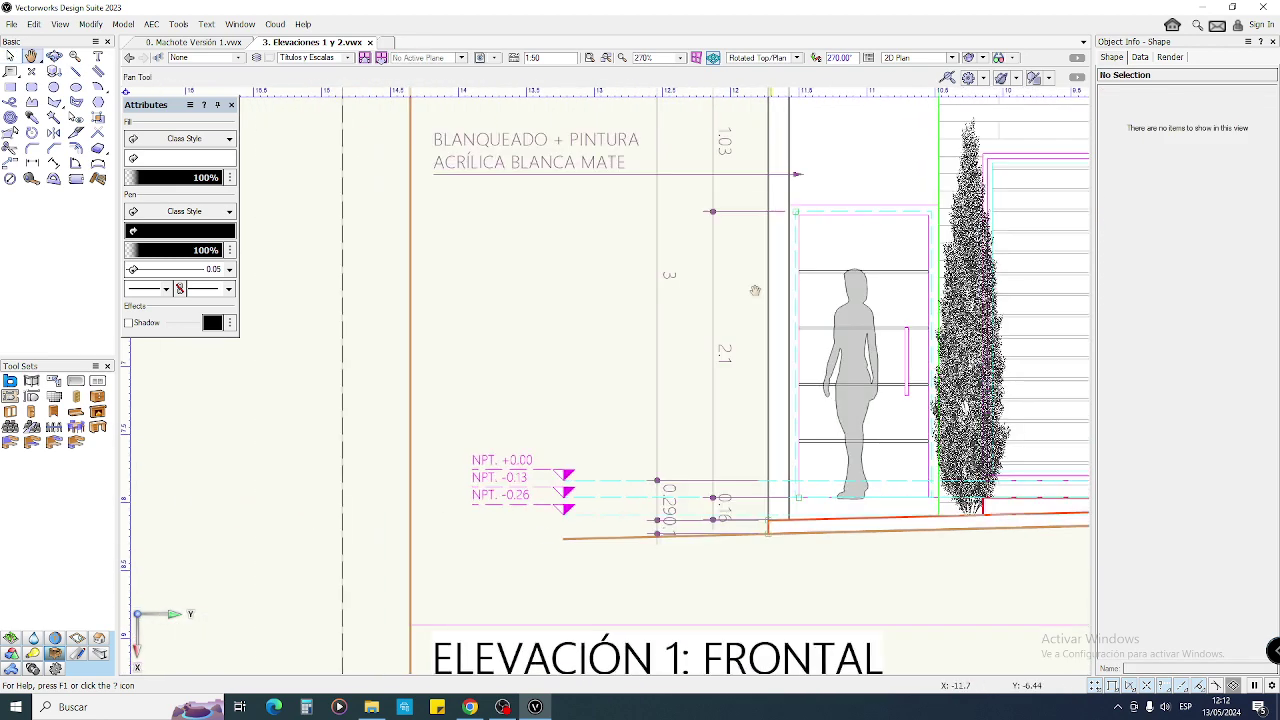
{"action": "key", "text": "r"}
{"action": "left_click", "coordinate": [489, 253]}
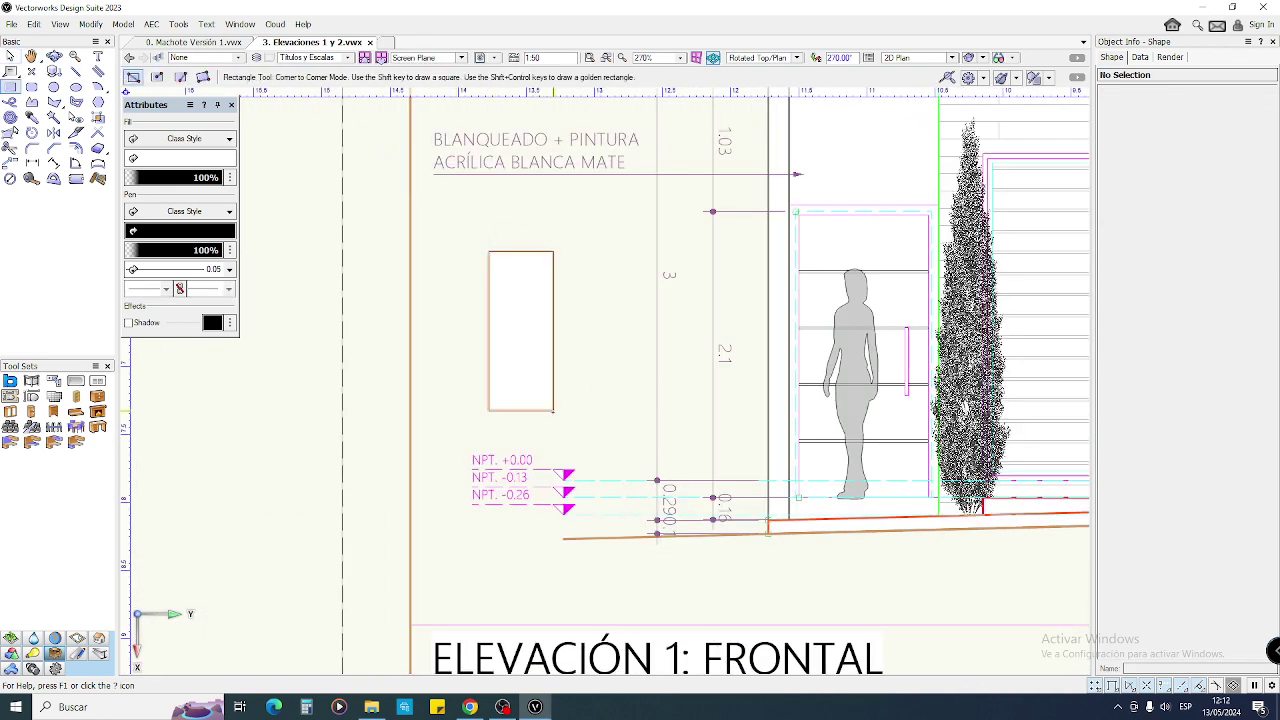
{"action": "left_click", "coordinate": [553, 411]}
- Draw two diagonal lines from the sample rectangle's left corners to the midpoint of its right edge
{"action": "scroll", "coordinate": [548, 400], "scroll_direction": "up", "scroll_amount": 2}
{"action": "key", "text": "2"}
{"action": "left_click", "coordinate": [458, 416]}
{"action": "left_click", "coordinate": [553, 311]}
{"action": "left_click", "coordinate": [457, 179]}
{"action": "left_click", "coordinate": [554, 310]}
- Set the pen style of the sample's two diagonal opening lines to Line Type so they are dashed
{"action": "key", "text": "x"}
{"action": "left_click", "coordinate": [537, 330], "text": "shift"}
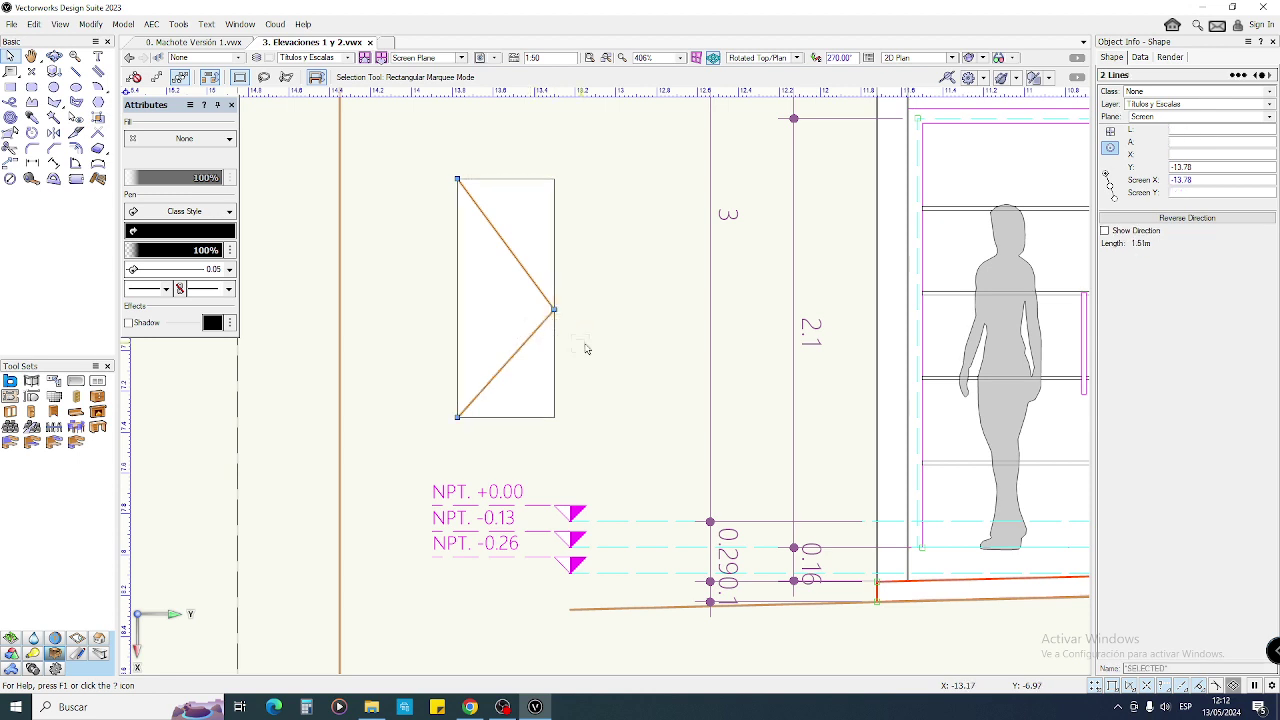
{"action": "left_click", "coordinate": [200, 211]}
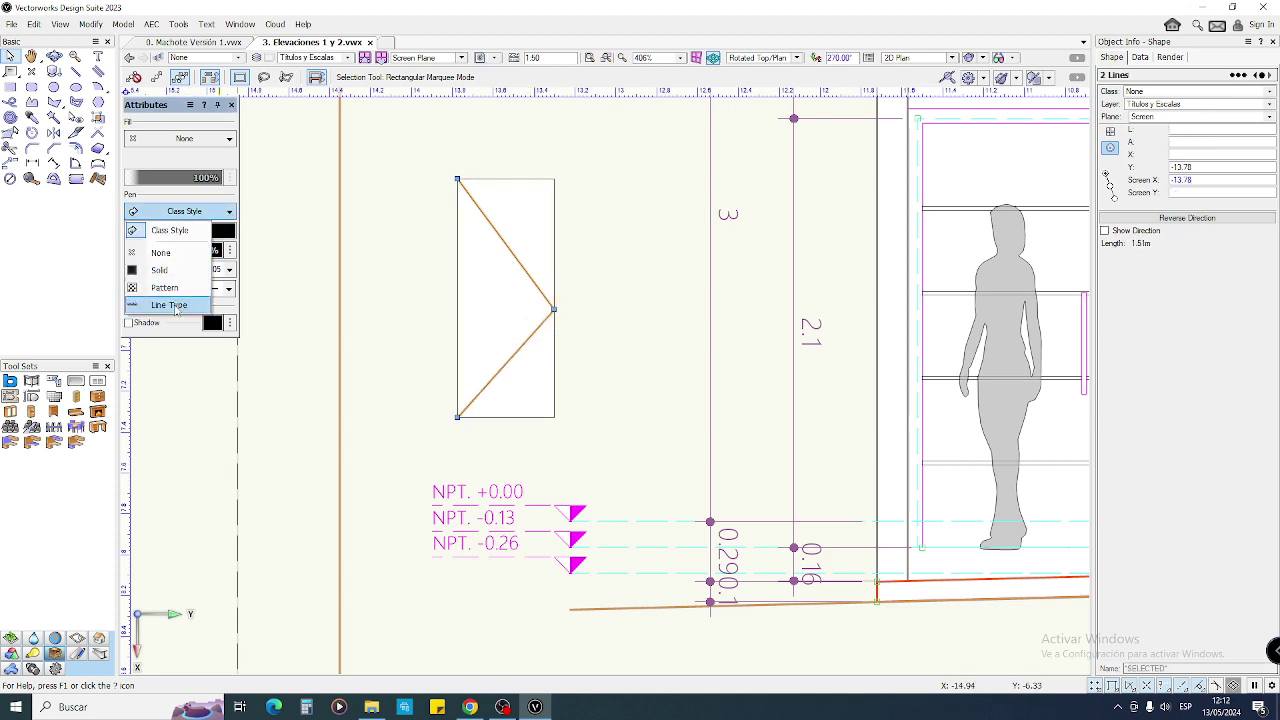
{"action": "left_click", "coordinate": [173, 308]}
{"action": "left_click", "coordinate": [598, 313]}
{"action": "left_click_drag", "start_coordinate": [578, 293], "coordinate": [567, 324]}
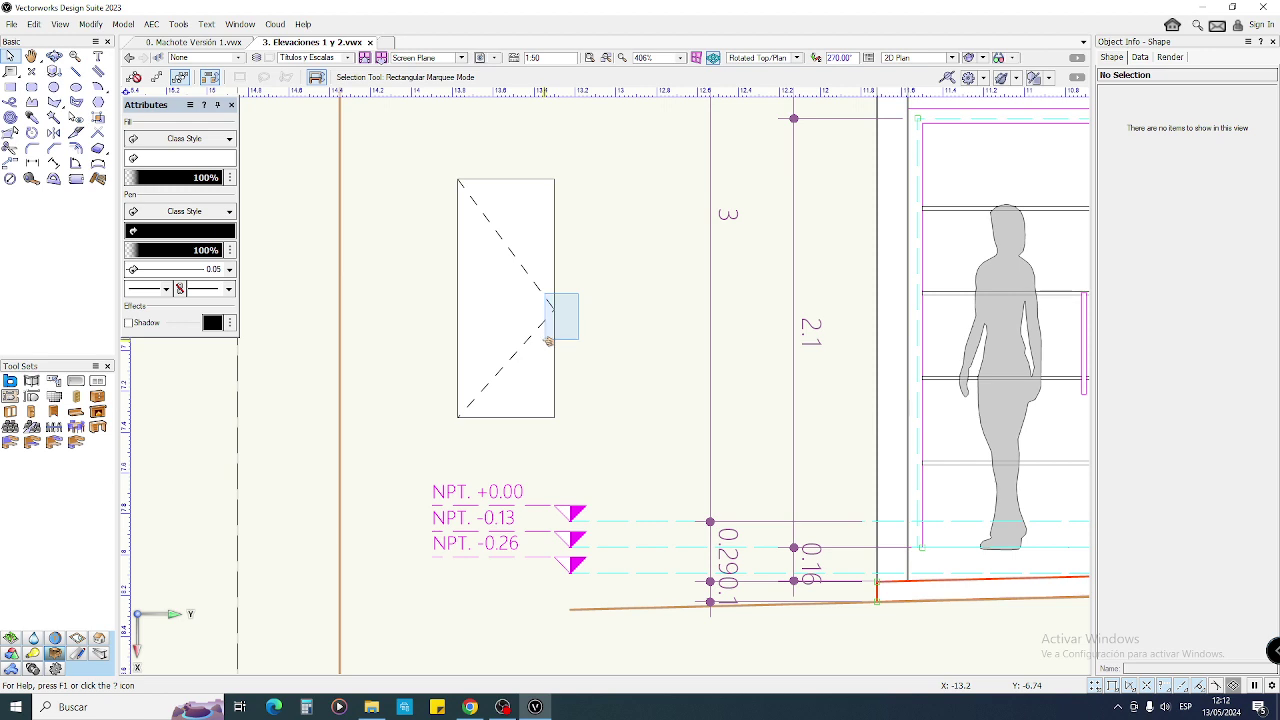
{"action": "left_click_drag", "start_coordinate": [546, 342], "coordinate": [545, 343]}
- Delete the sample rectangle together with its dashed opening lines
{"action": "left_click", "coordinate": [450, 110]}
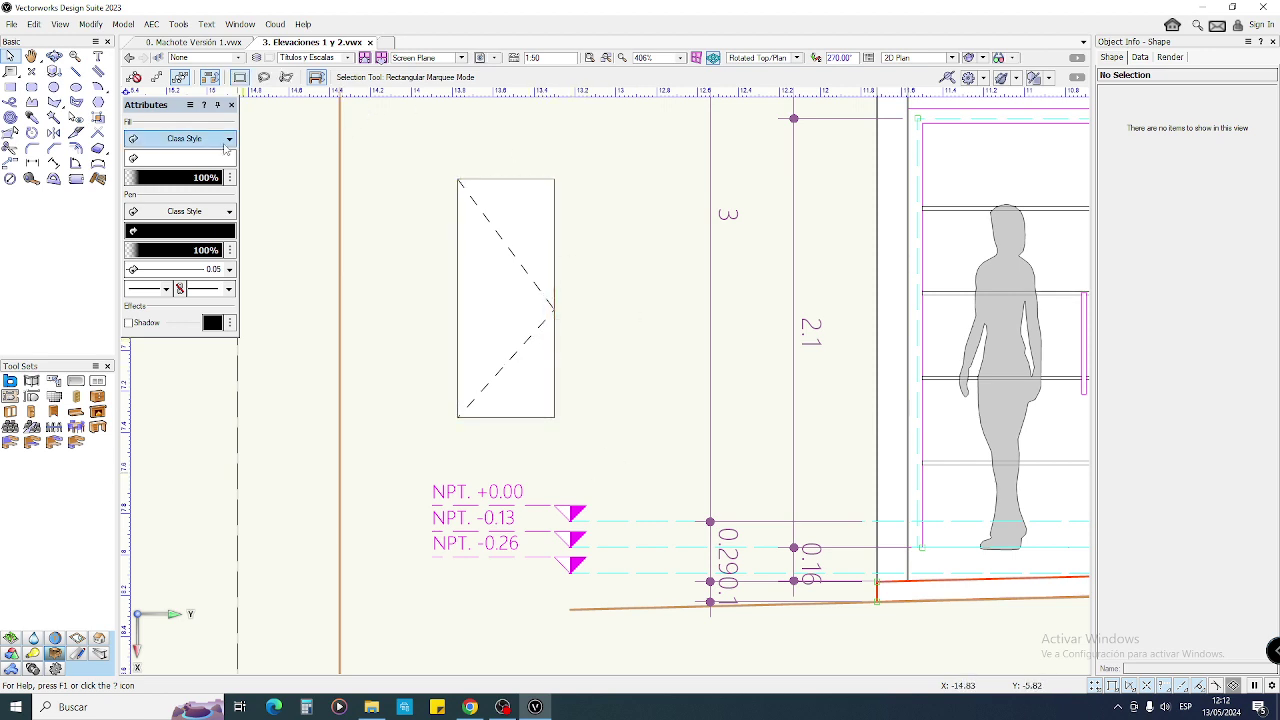
{"action": "left_click_drag", "start_coordinate": [386, 134], "coordinate": [592, 440]}
{"action": "key", "text": "Delete"}
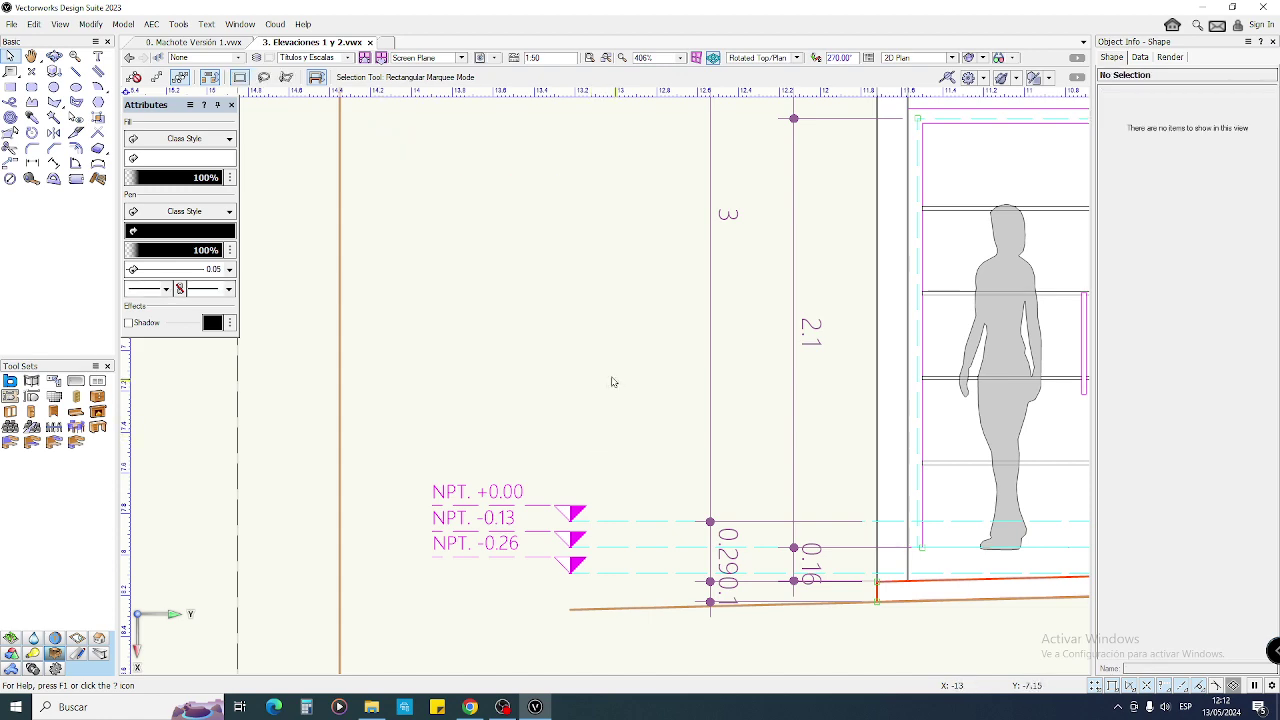
- Draw a rectangle about 2.75 m wide and 2.13 m high in the empty area outside the sheet border beside the elevation
{"action": "scroll", "coordinate": [618, 384], "scroll_direction": "down", "scroll_amount": 1}
{"action": "middle_click_drag", "start_coordinate": [627, 391], "coordinate": [267, 352]}
{"action": "scroll", "coordinate": [588, 258], "scroll_direction": "down", "scroll_amount": 1}
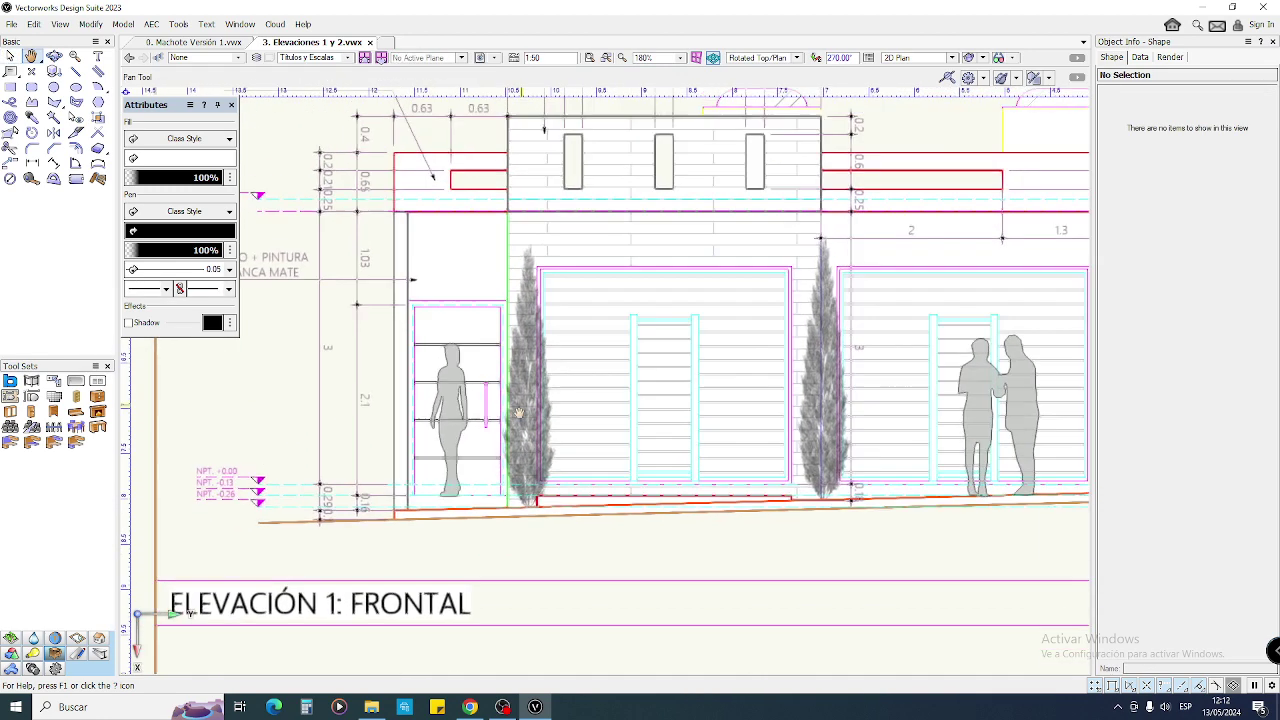
{"action": "middle_click_drag", "start_coordinate": [516, 377], "coordinate": [560, 330]}
{"action": "scroll", "coordinate": [563, 331], "scroll_direction": "up", "scroll_amount": 1}
{"action": "key", "text": "x"}
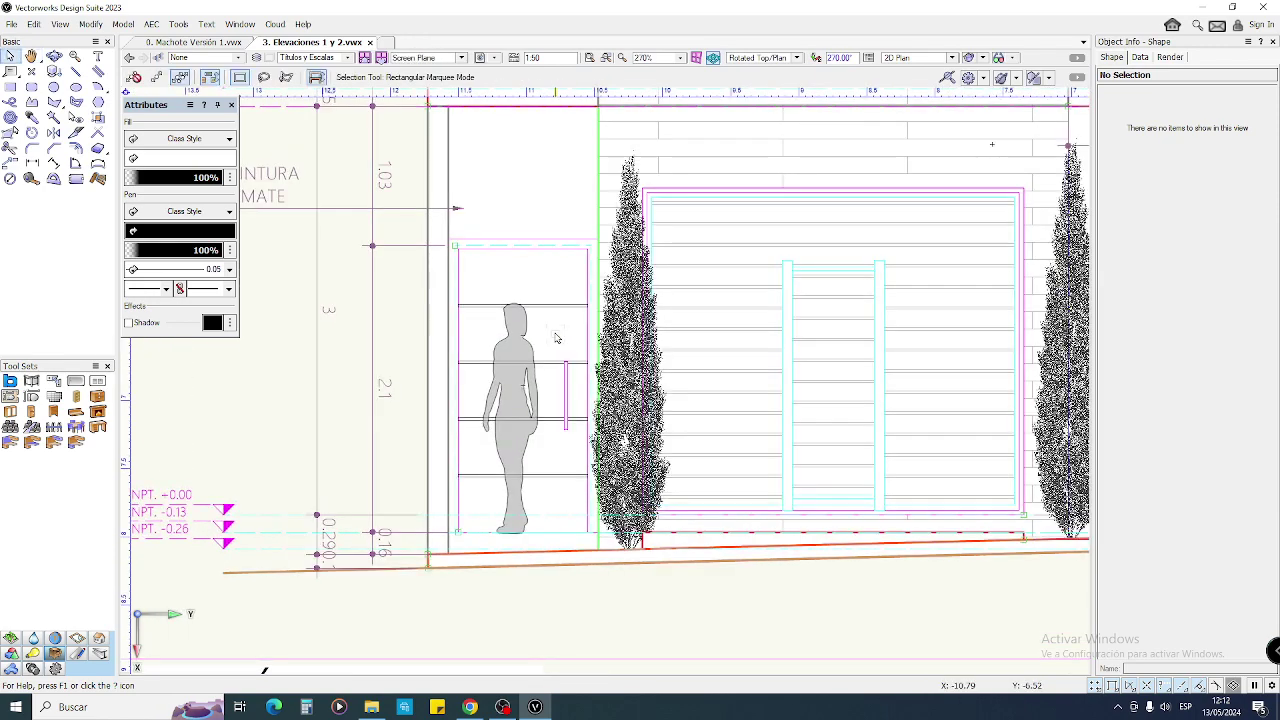
{"action": "scroll", "coordinate": [616, 390], "scroll_direction": "down", "scroll_amount": 3}
{"action": "scroll", "coordinate": [477, 304], "scroll_direction": "up", "scroll_amount": 2}
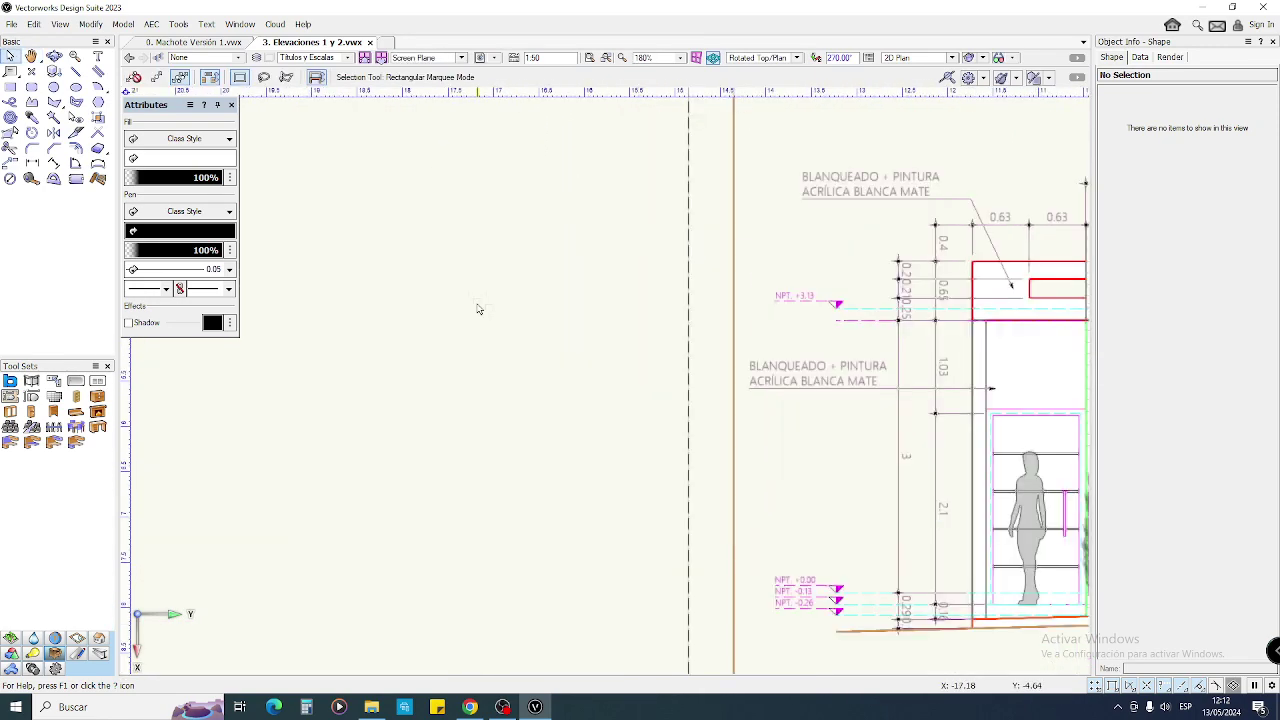
{"action": "key", "text": "4"}
{"action": "left_click", "coordinate": [321, 236]}
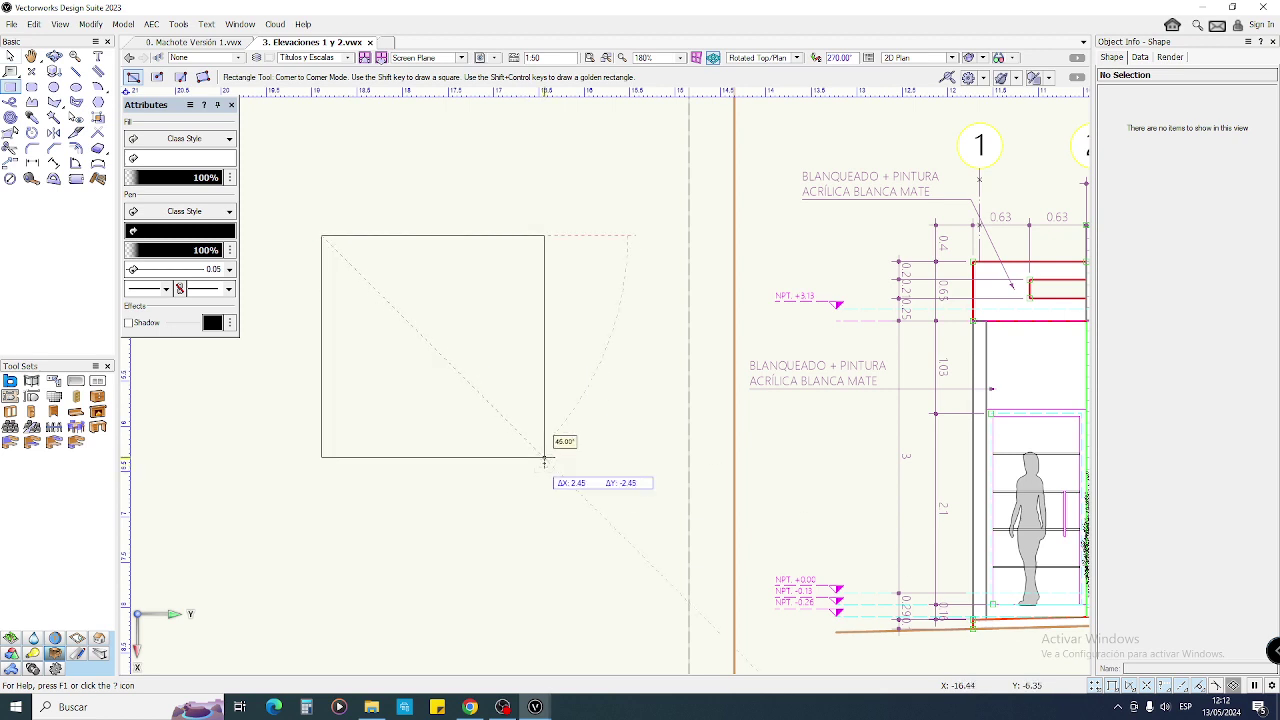
{"action": "left_click", "coordinate": [572, 436]}
- Offset the rectangle inward by 0.05 to outline the inside of the window frame
{"action": "middle_click_drag", "start_coordinate": [506, 364], "coordinate": [629, 380]}
{"action": "scroll", "coordinate": [629, 380], "scroll_direction": "up", "scroll_amount": 2}
{"action": "left_click", "coordinate": [76, 148]}
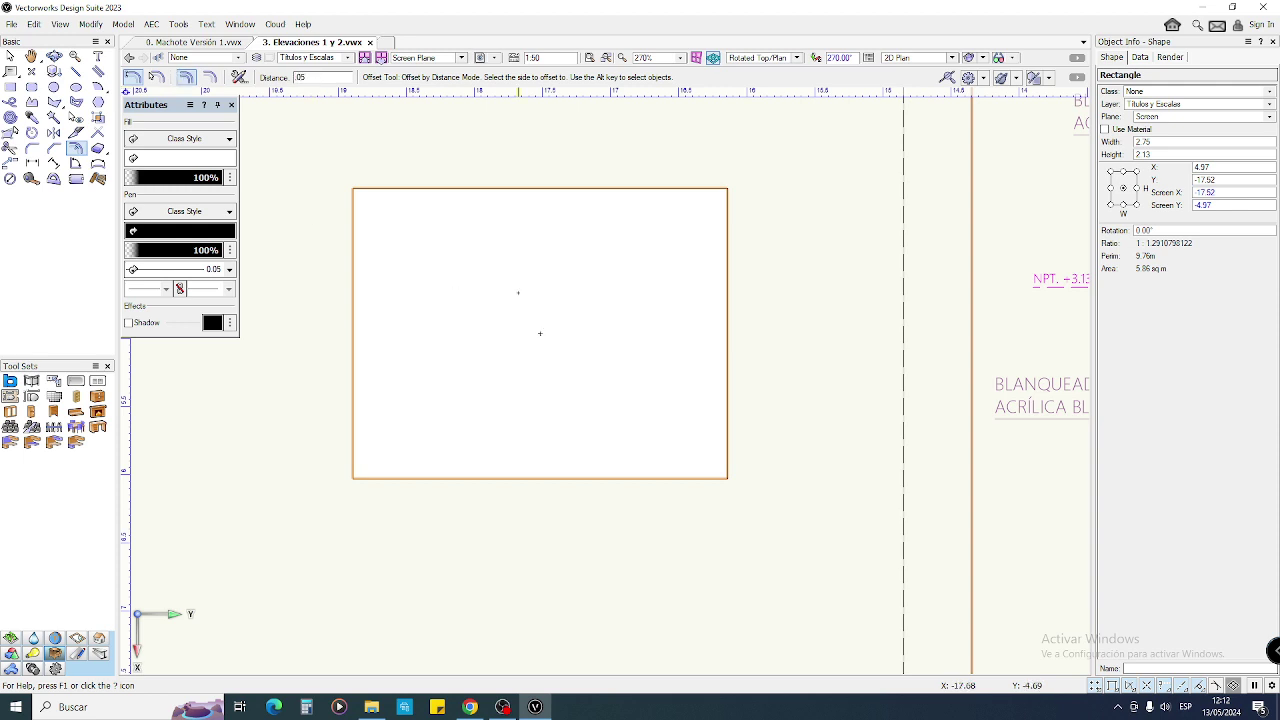
{"action": "left_click", "coordinate": [518, 292]}
{"action": "key", "text": "x"}
{"action": "left_click_drag", "start_coordinate": [719, 334], "coordinate": [538, 333]}
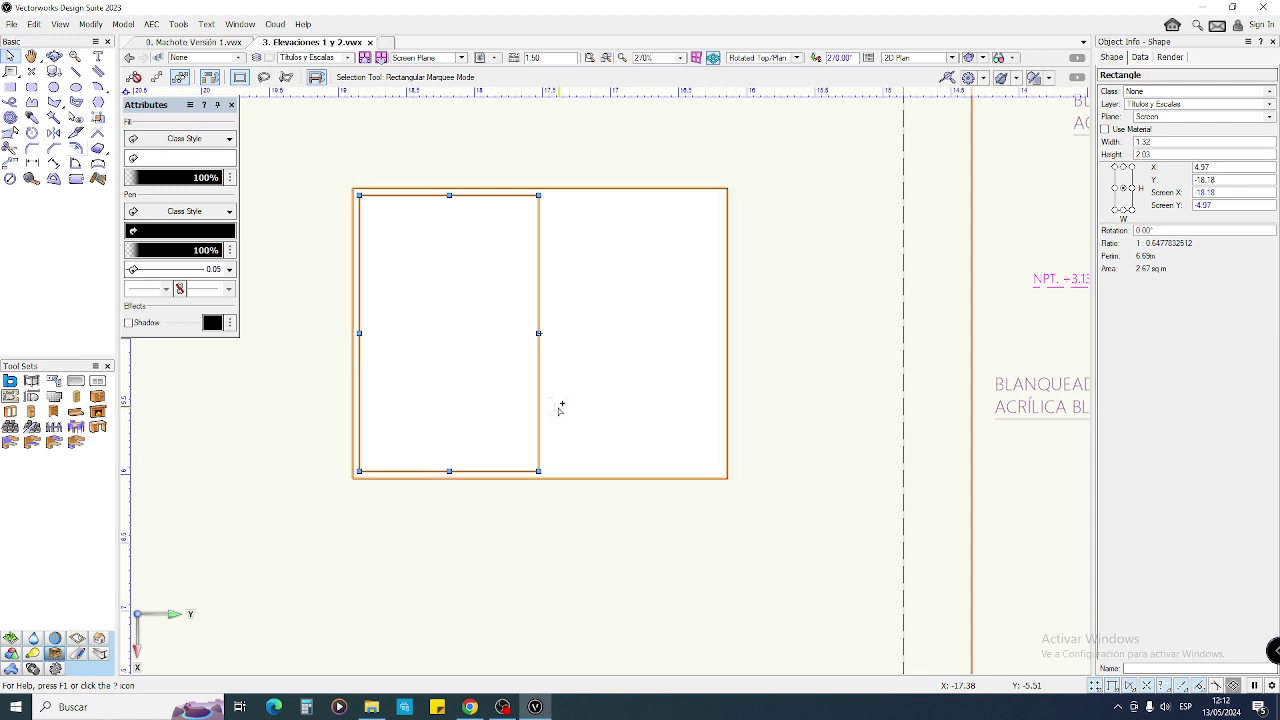
{"action": "key", "text": "ctrl+z"}
- Clip the outer rectangle with the inner one so that a hollow window frame is left
{"action": "left_click_drag", "start_coordinate": [277, 134], "coordinate": [754, 529]}
{"action": "left_click", "coordinate": [90, 24]}
{"action": "left_click", "coordinate": [150, 238]}
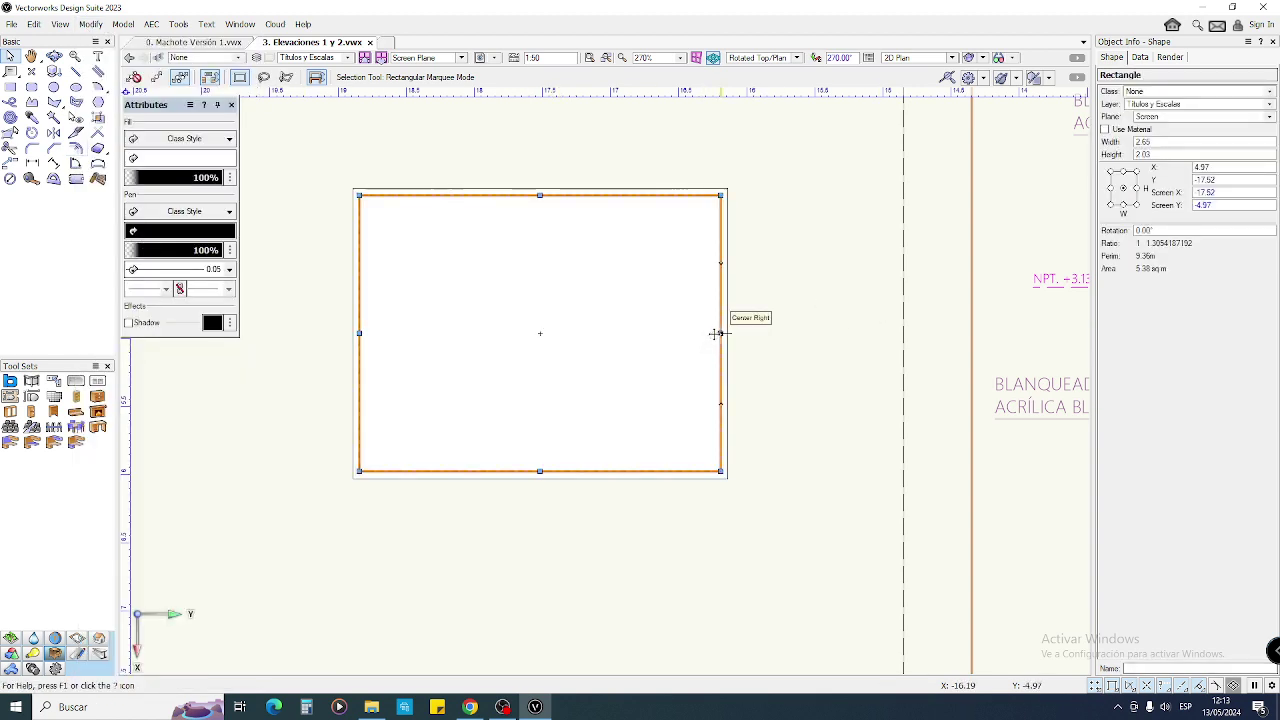
- Narrow the inner rectangle to the left half of the frame, and offset it inward by 0.05 to form a sash
{"action": "left_click_drag", "start_coordinate": [720, 334], "coordinate": [538, 334]}
{"action": "left_click", "coordinate": [76, 148]}
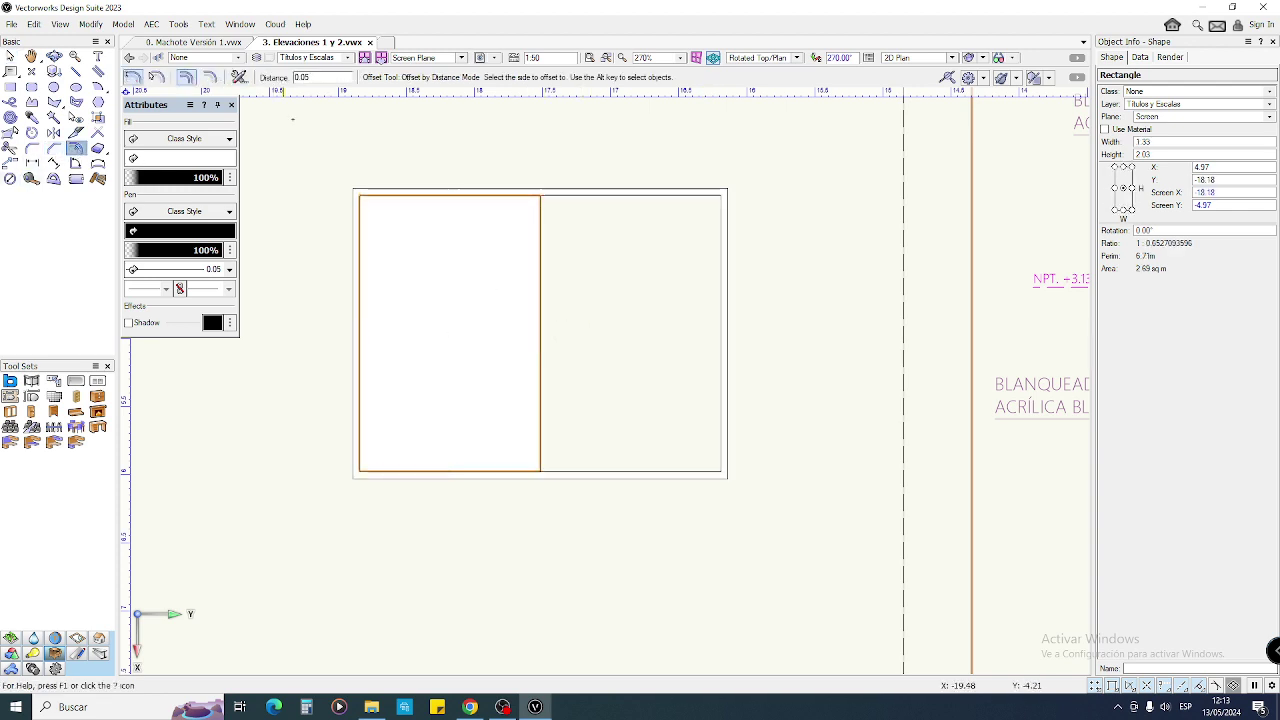
{"action": "left_click", "coordinate": [470, 338]}
{"action": "key", "text": "x"}
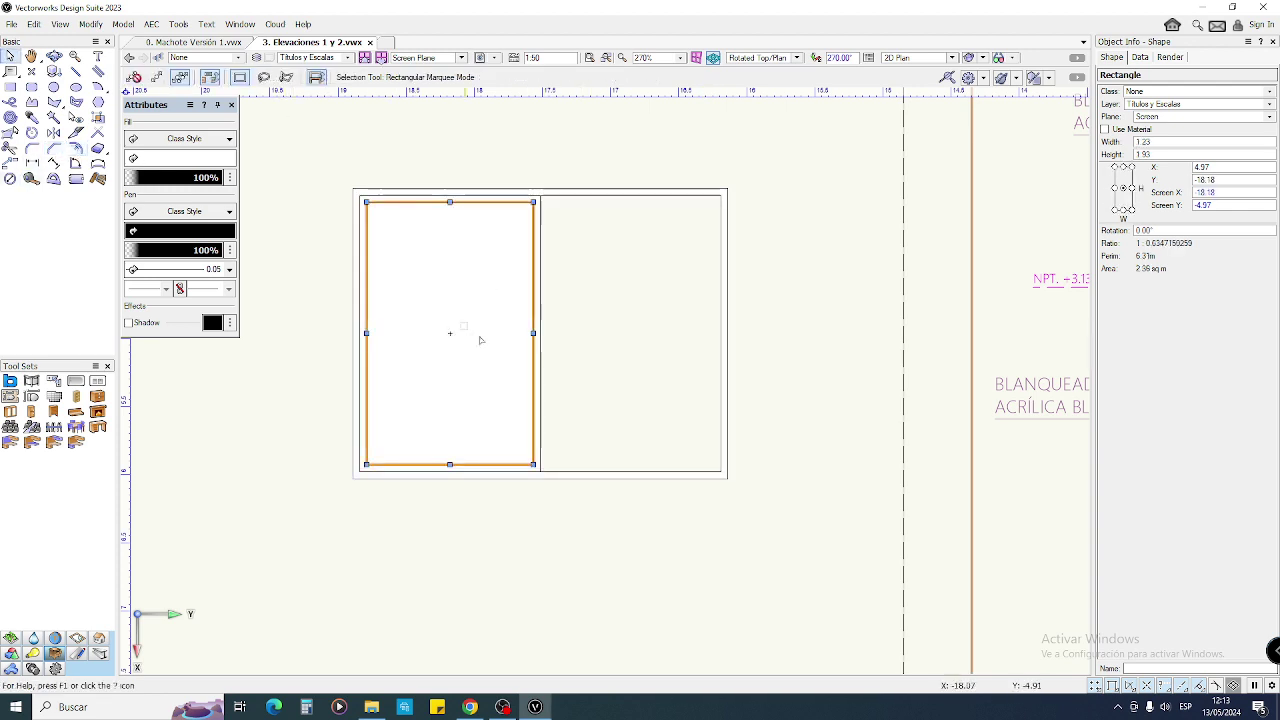
- Offset the sash's inner rectangle inward again to create a glass pane 1.21 m wide and 1.91 m high
{"action": "left_click", "coordinate": [566, 292]}
{"action": "left_click", "coordinate": [406, 257]}
{"action": "left_click", "coordinate": [76, 148]}
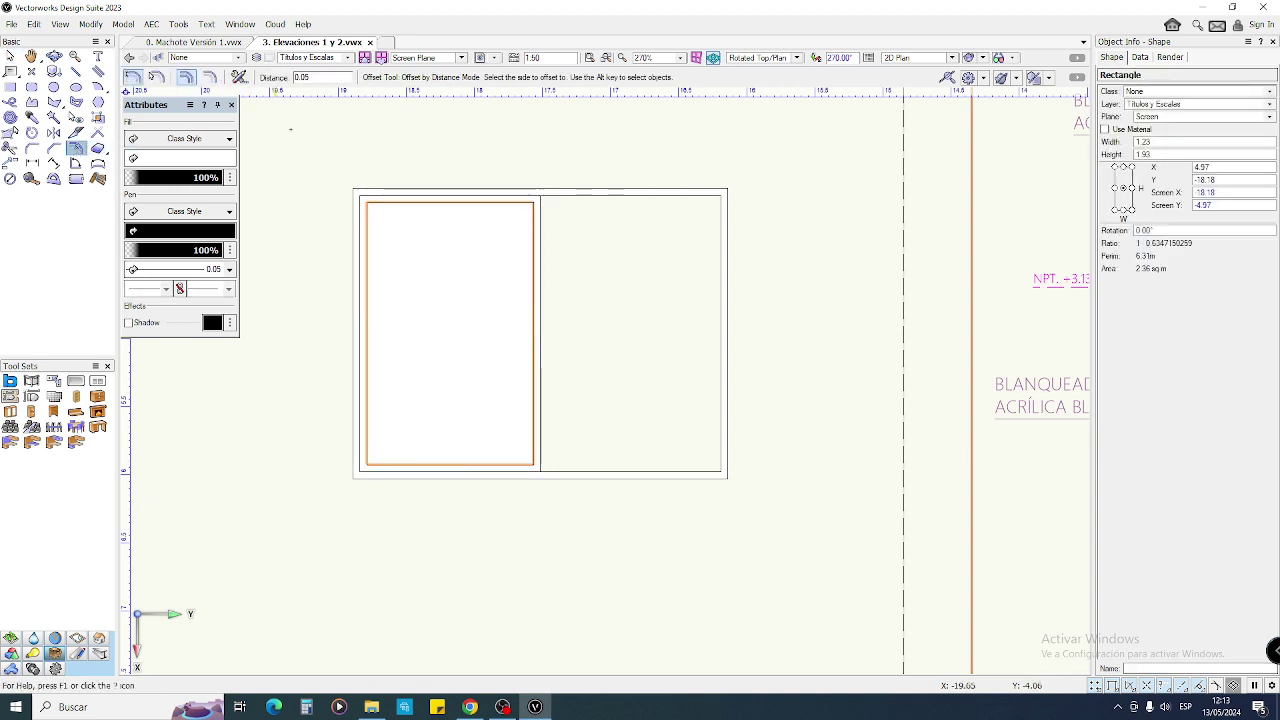
{"action": "left_click", "coordinate": [440, 335]}
{"action": "key", "text": "x"}
{"action": "left_click", "coordinate": [583, 257]}
{"action": "left_click", "coordinate": [452, 273]}
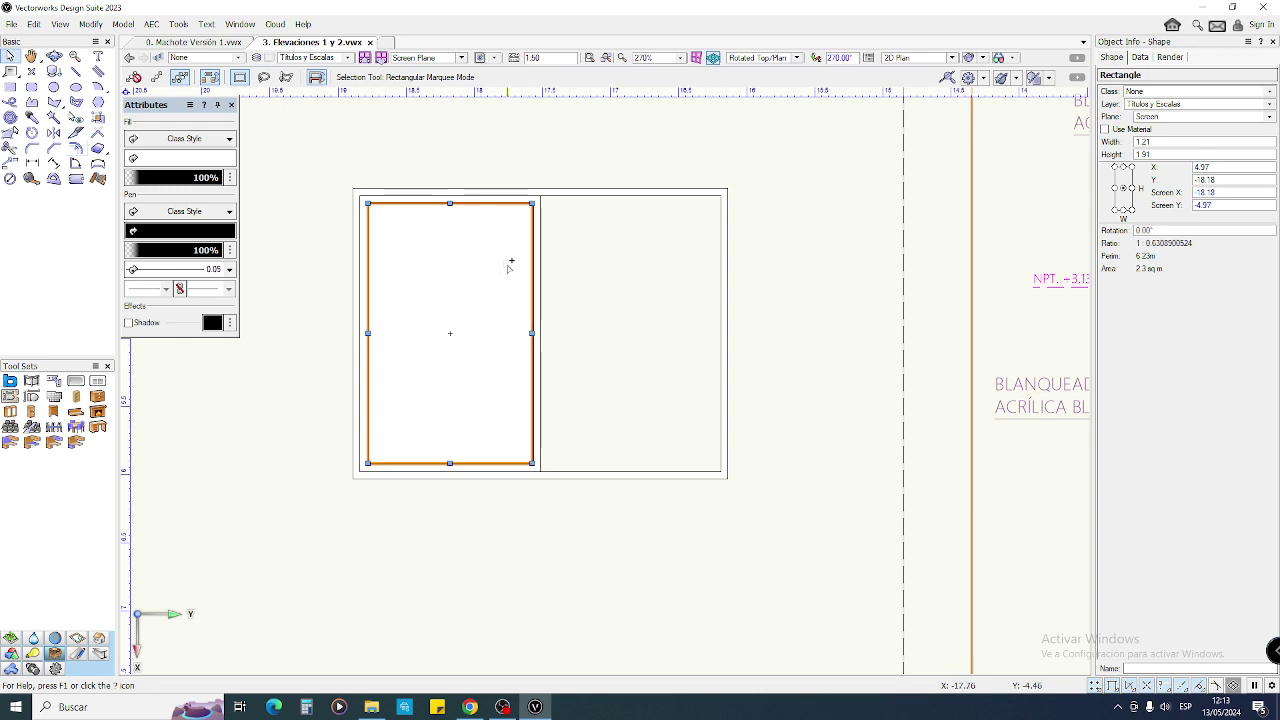
- Apply the Fire Brick [CN] HF hatch from 3. Elevaciones 1 y 2.vwx to the glass pane
{"action": "key", "text": "ctrl+r"}
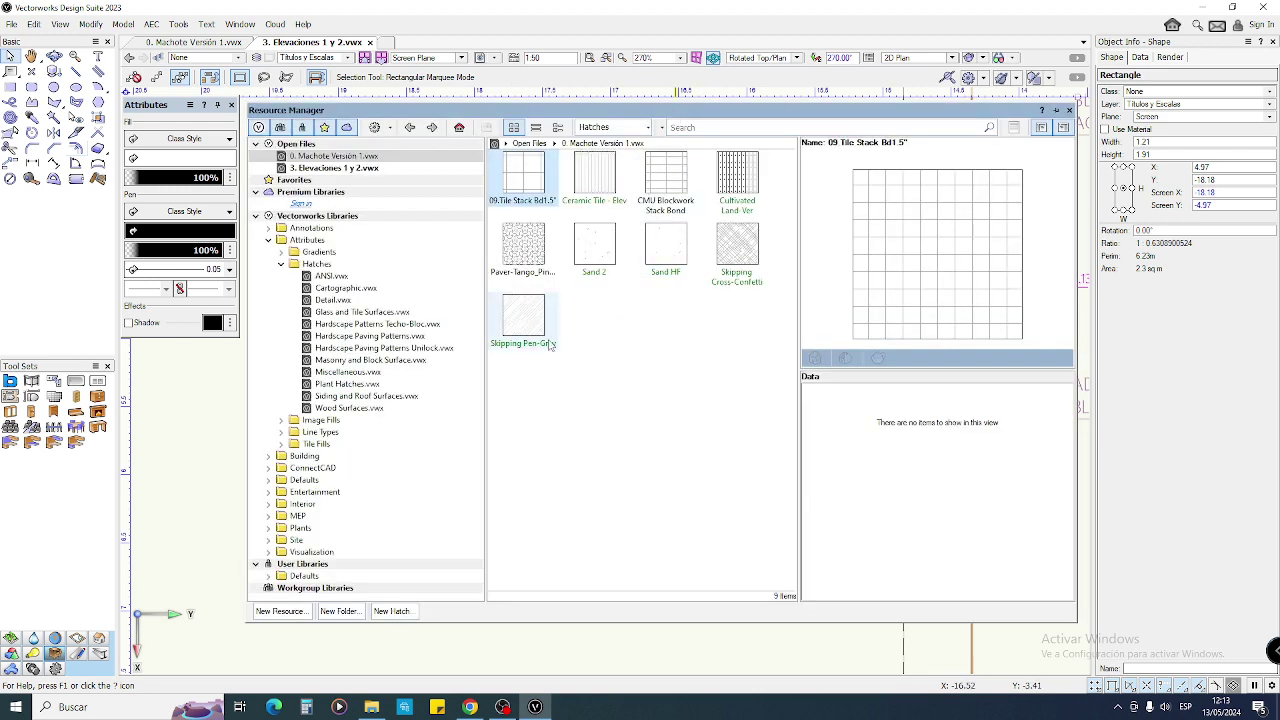
{"action": "left_click", "coordinate": [340, 168]}
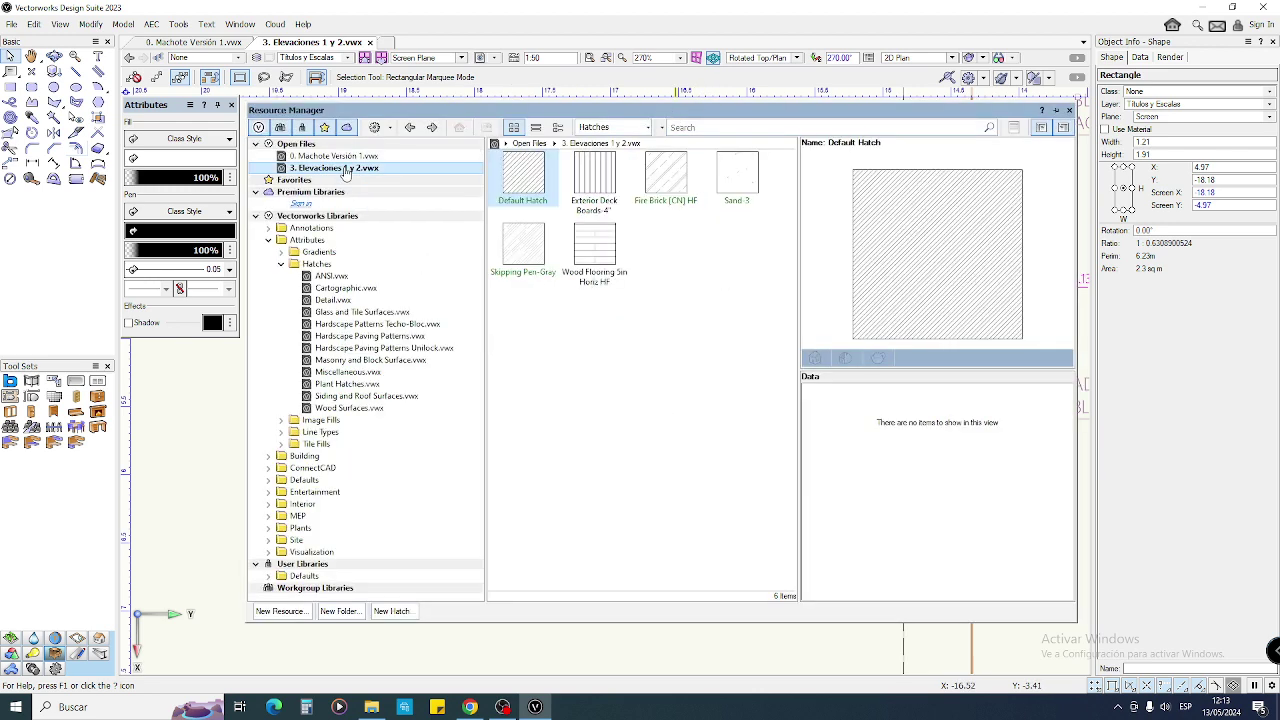
{"action": "double_click", "coordinate": [666, 178]}
{"action": "left_click", "coordinate": [586, 349]}
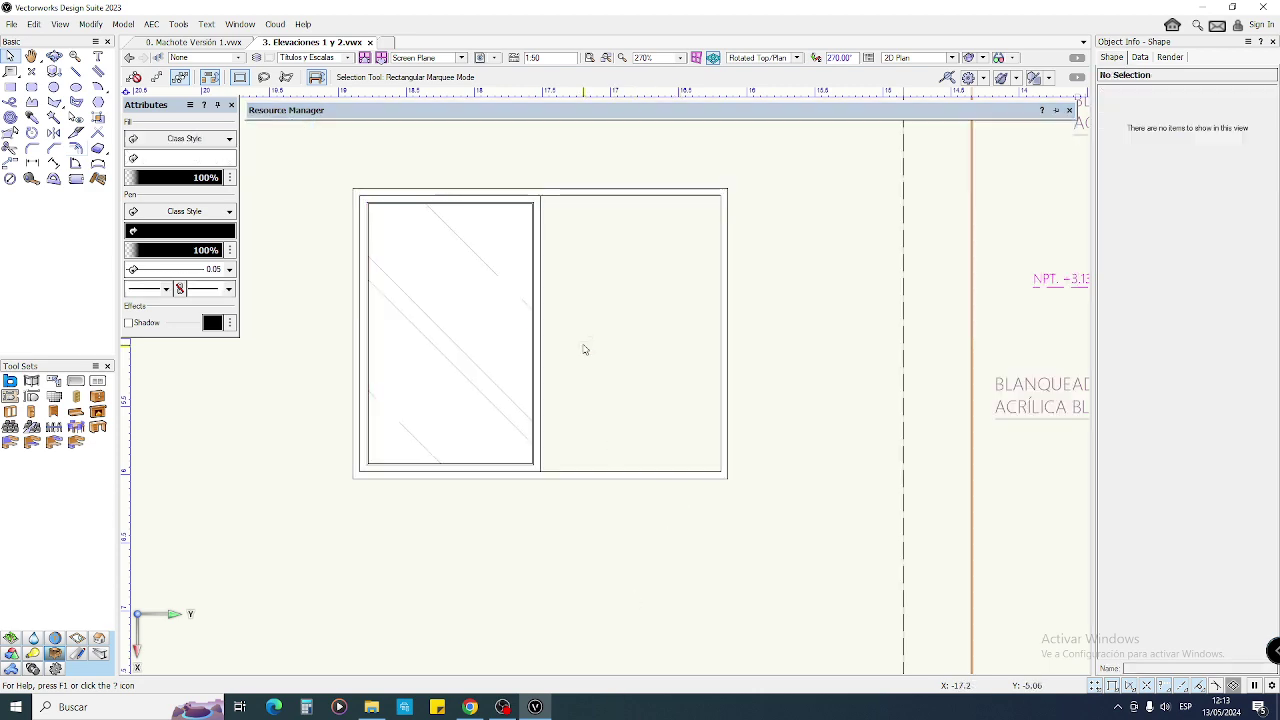
- Select the left sash's three rectangles and duplicate them into the right half of the window frame
{"action": "left_click", "coordinate": [650, 189]}
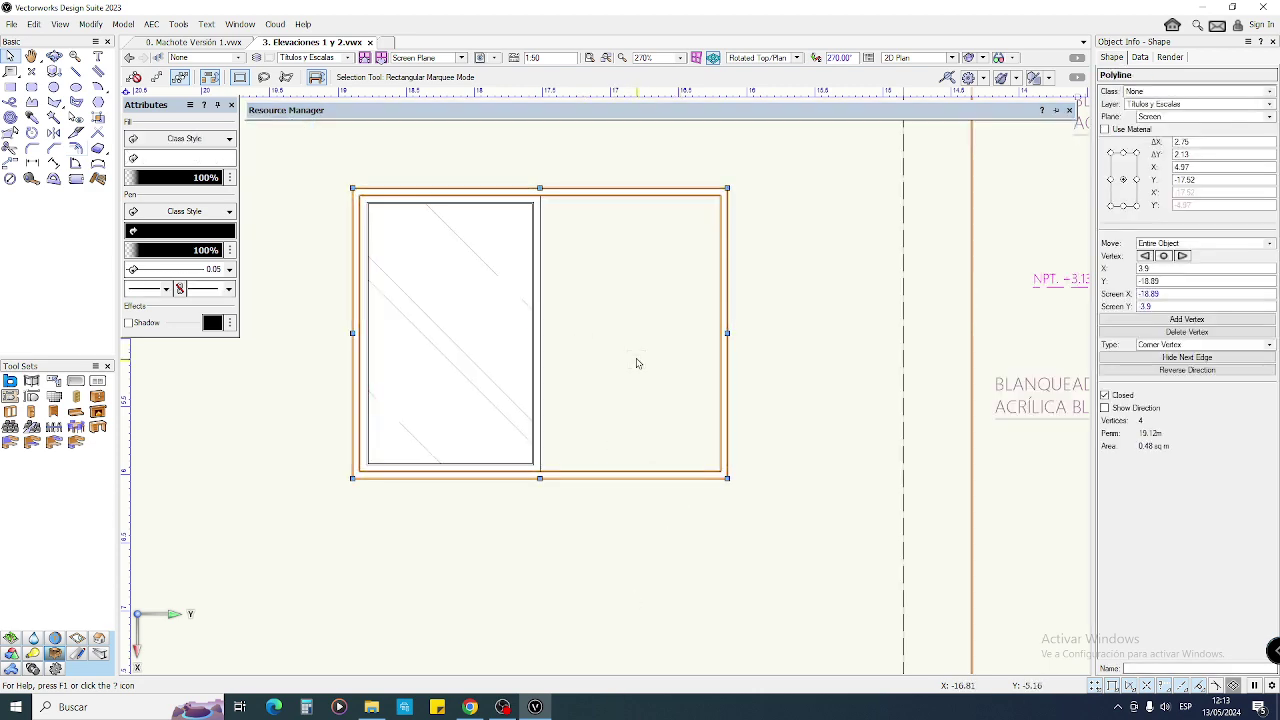
{"action": "middle_click_drag", "start_coordinate": [622, 350], "coordinate": [644, 353]}
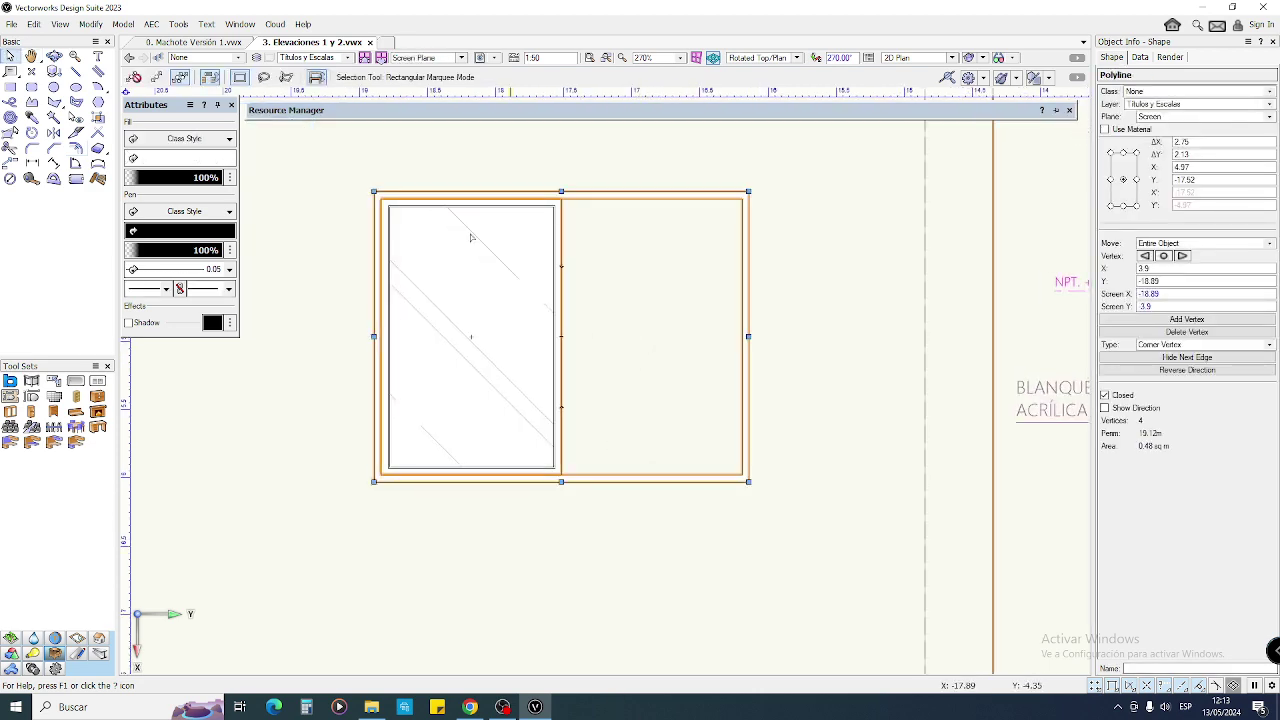
{"action": "left_click", "coordinate": [558, 217]}
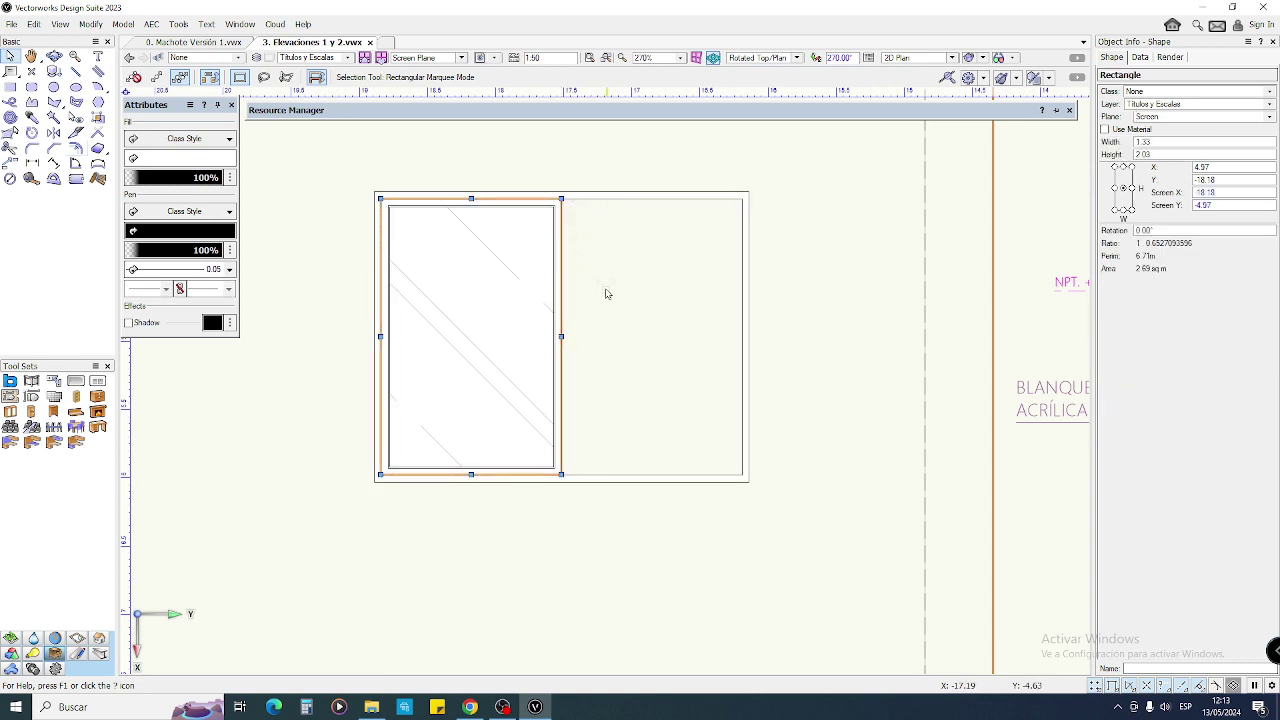
{"action": "scroll", "coordinate": [541, 212], "scroll_direction": "up", "scroll_amount": 5}
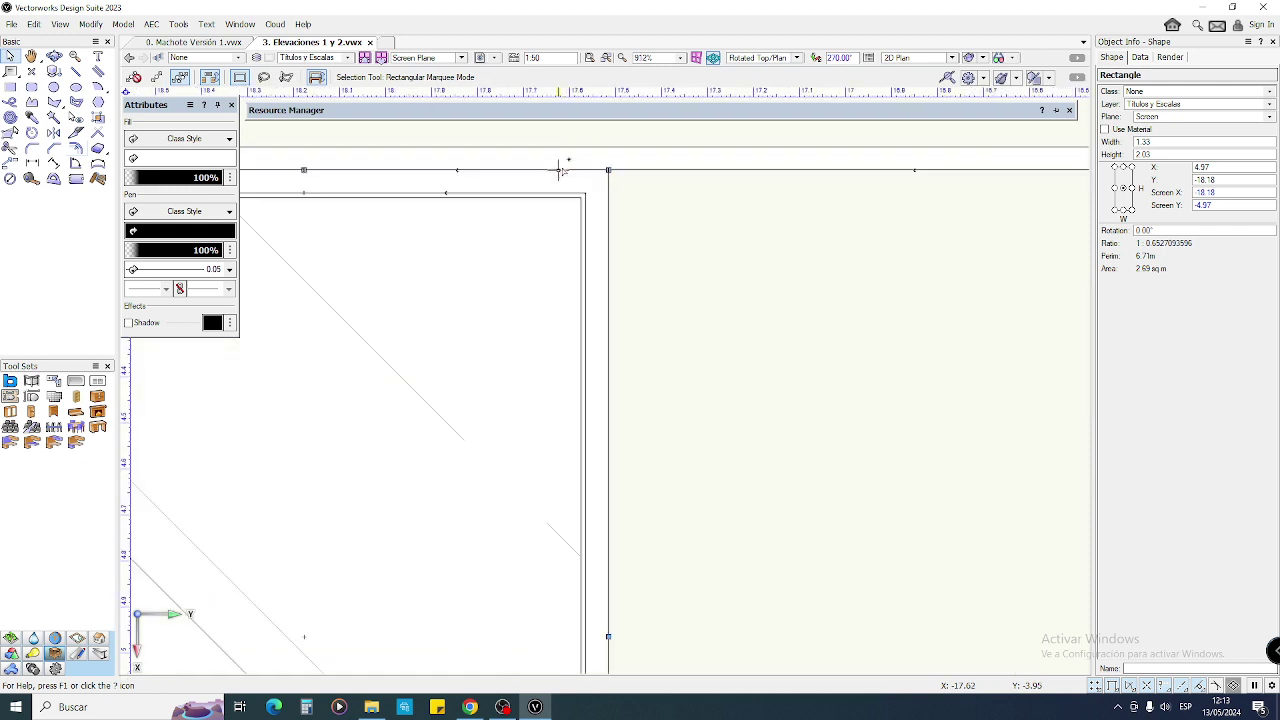
{"action": "left_click_drag", "start_coordinate": [674, 208], "coordinate": [590, 279]}
{"action": "scroll", "coordinate": [640, 300], "scroll_direction": "down", "scroll_amount": 5}
{"action": "left_click", "coordinate": [484, 205]}
{"action": "left_click_drag", "start_coordinate": [402, 183], "coordinate": [696, 594]}
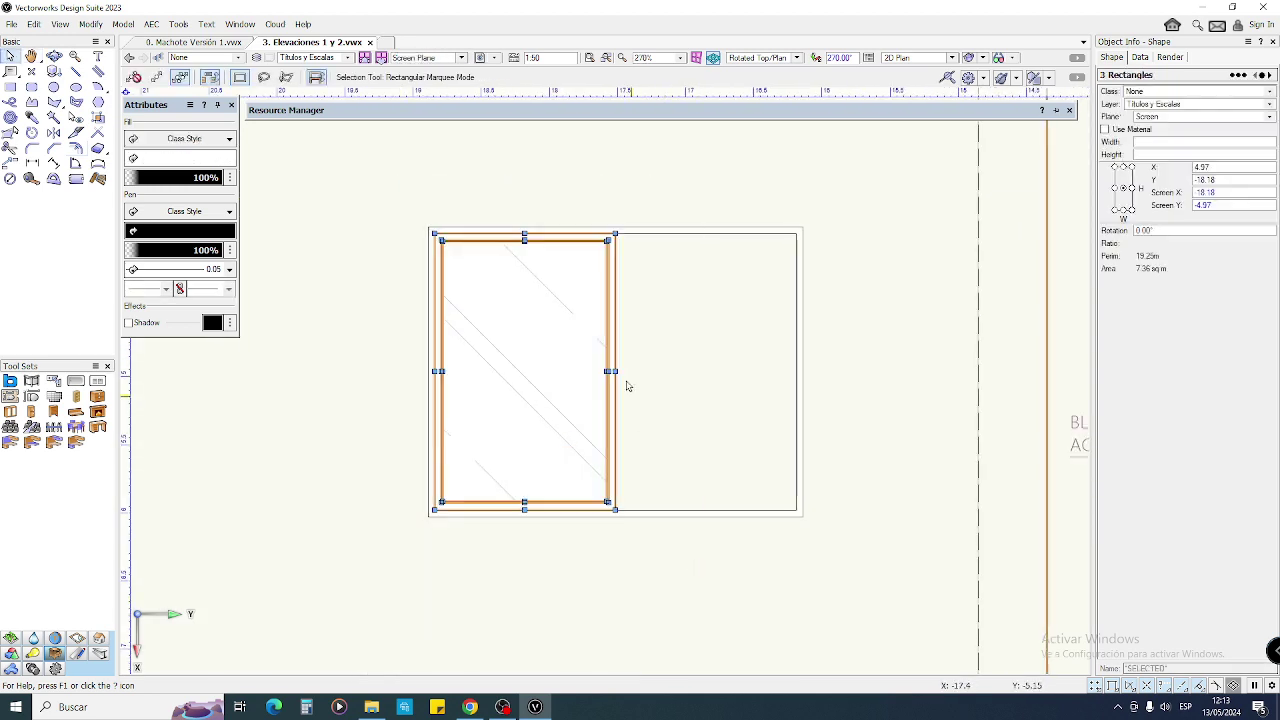
{"action": "left_click_drag", "start_coordinate": [616, 384], "coordinate": [796, 385], "text": "ctrl"}
{"action": "left_click", "coordinate": [867, 446]}
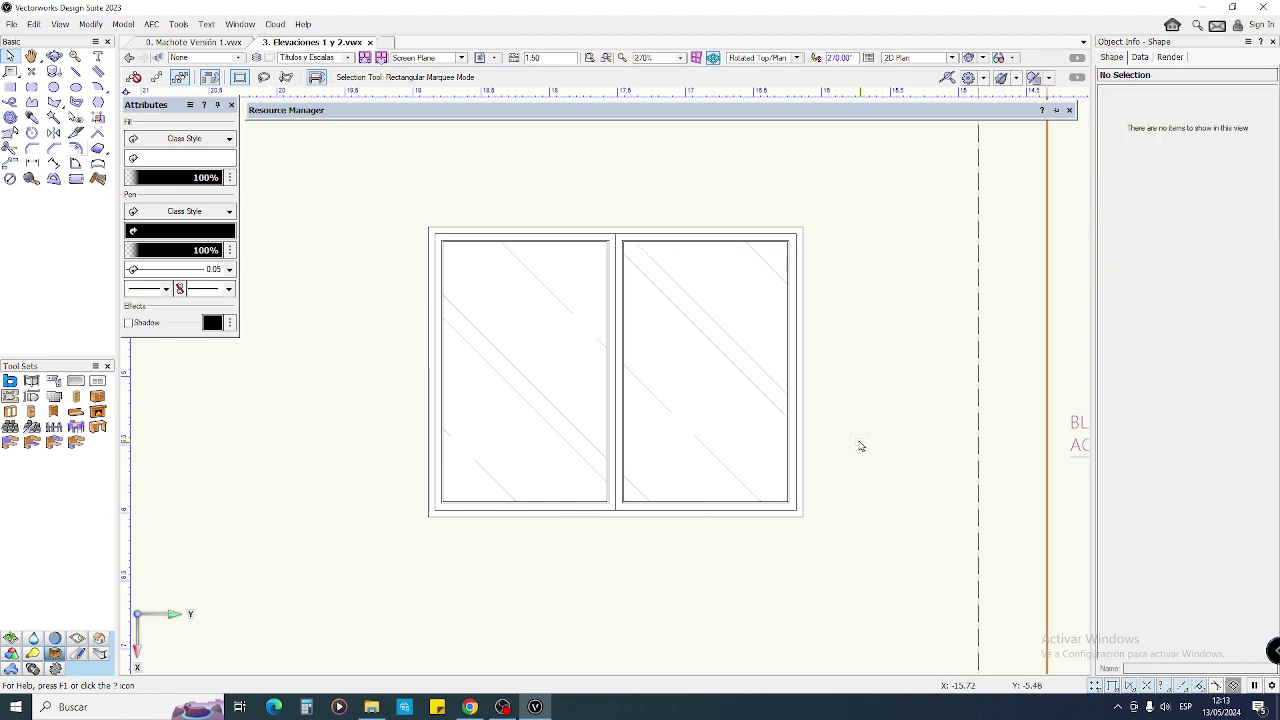
- Draw a horizontal line about 0.57 m long across the middle of the left glass pane
{"action": "key", "text": "2"}
{"action": "left_click", "coordinate": [495, 368]}
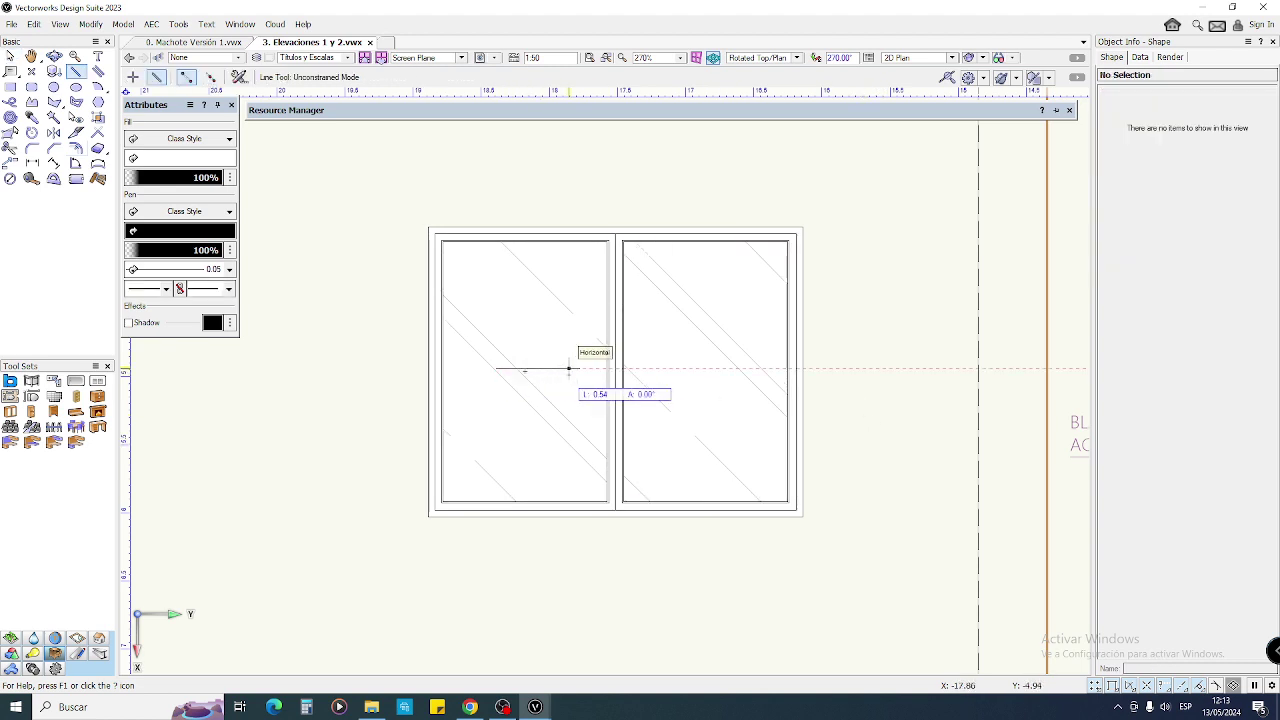
{"action": "left_click", "coordinate": [573, 368]}
{"action": "key", "text": "x"}
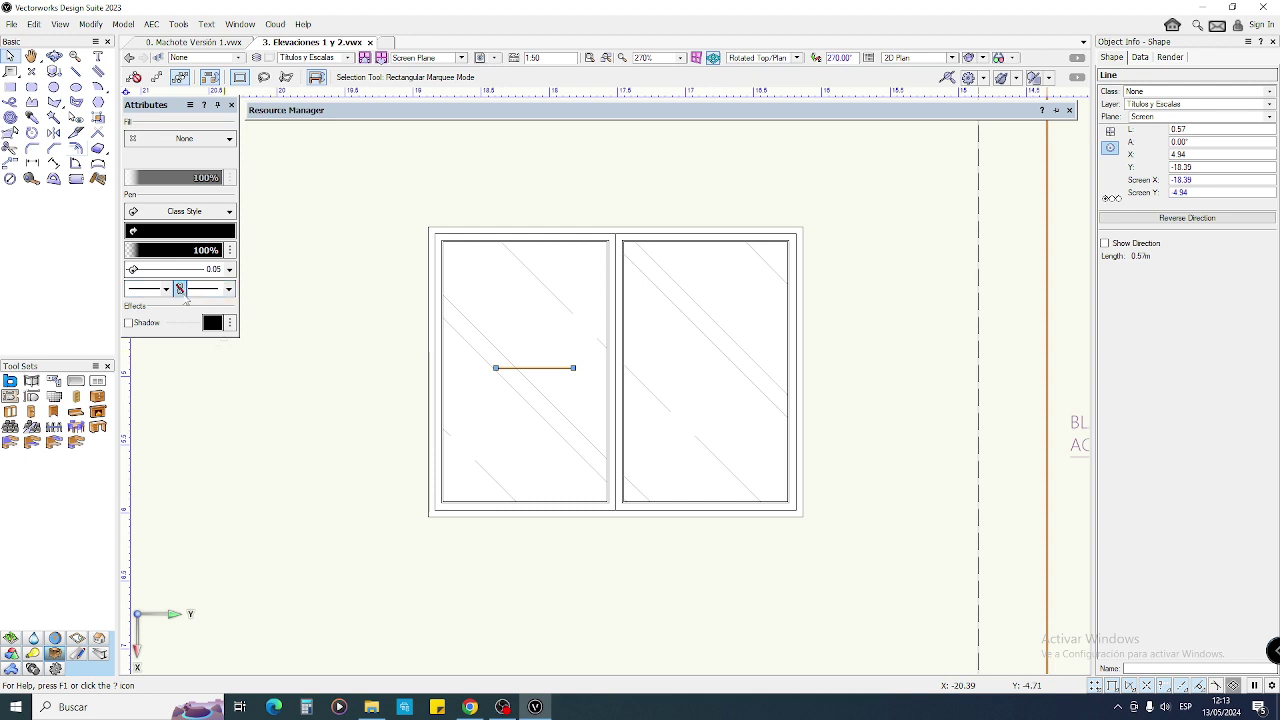
- Add a solid arrowhead to the right end of the line, and move the arrow to the centre of the left pane
{"action": "left_click", "coordinate": [229, 289]}
{"action": "left_click", "coordinate": [215, 351]}
{"action": "left_click", "coordinate": [339, 451]}
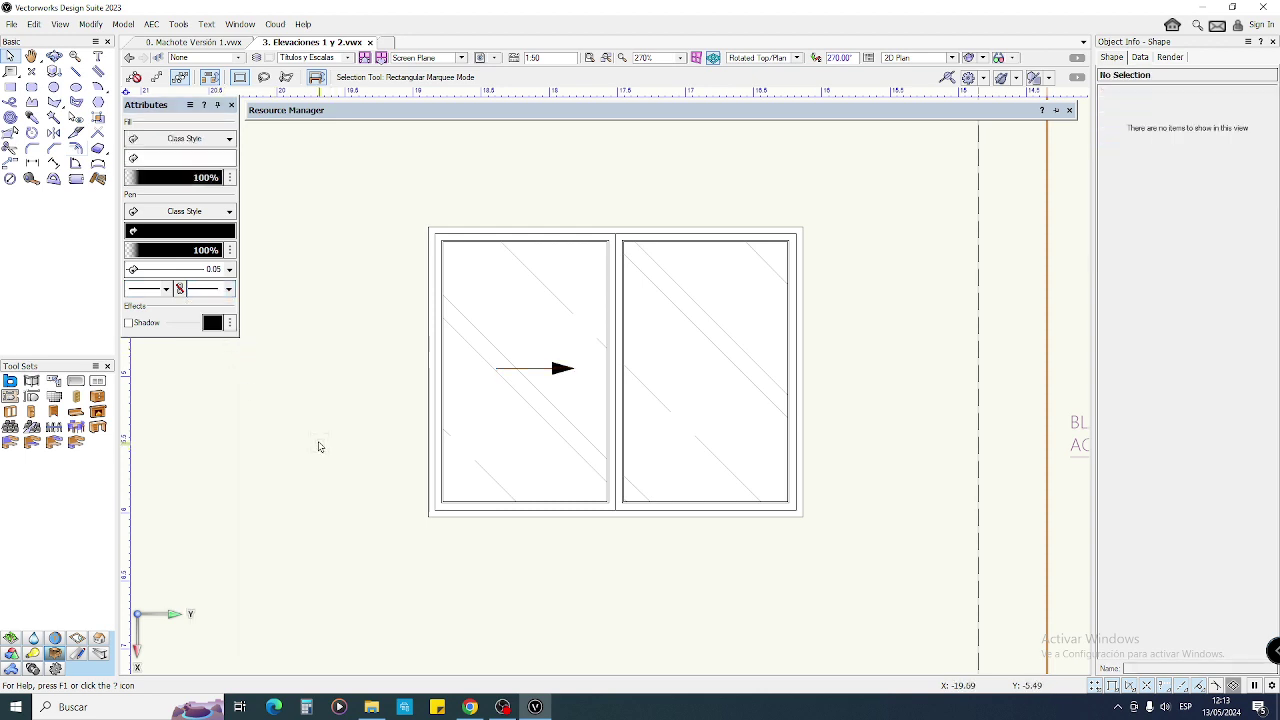
{"action": "mouse_move", "coordinate": [537, 368]}
{"action": "left_mouse_down"}
{"action": "mouse_move", "coordinate": [689, 371]}
{"action": "mouse_move", "coordinate": [526, 371]}
{"action": "left_mouse_up"}
{"action": "left_click_drag", "start_coordinate": [420, 194], "coordinate": [620, 550]}
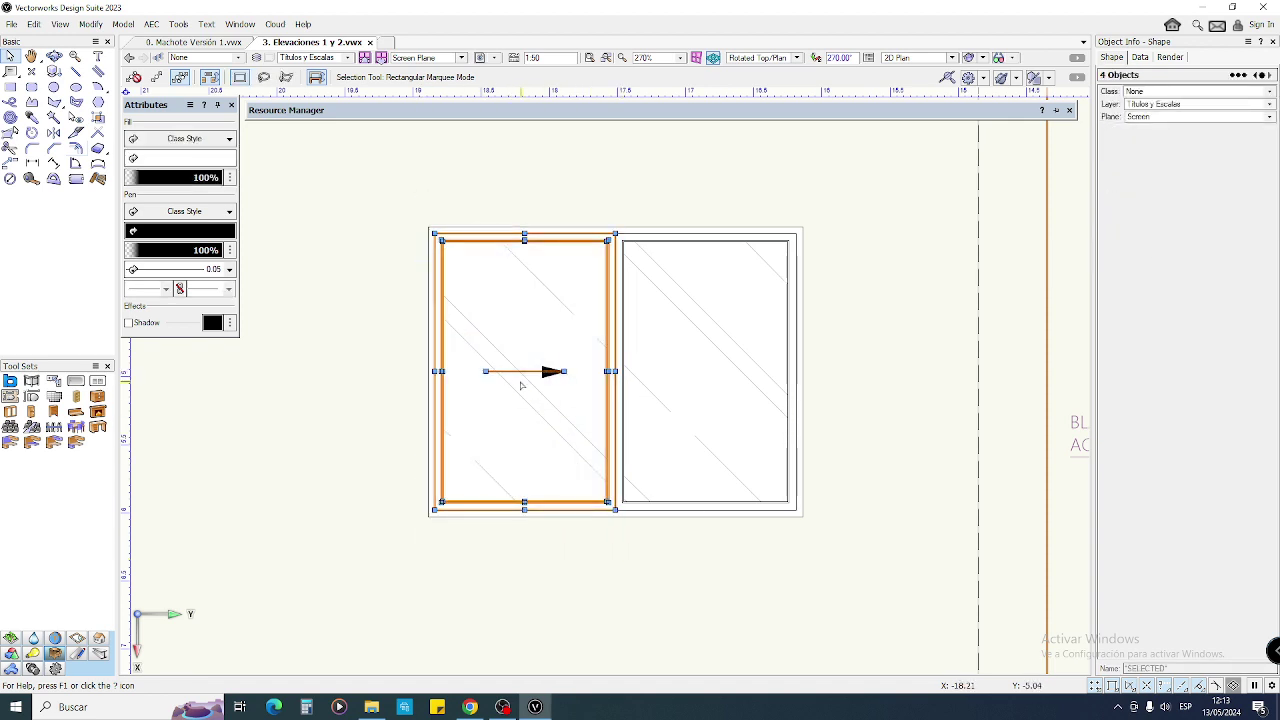
{"action": "left_click_drag", "start_coordinate": [519, 348], "coordinate": [757, 343]}
{"action": "key", "text": "ctrl+z"}
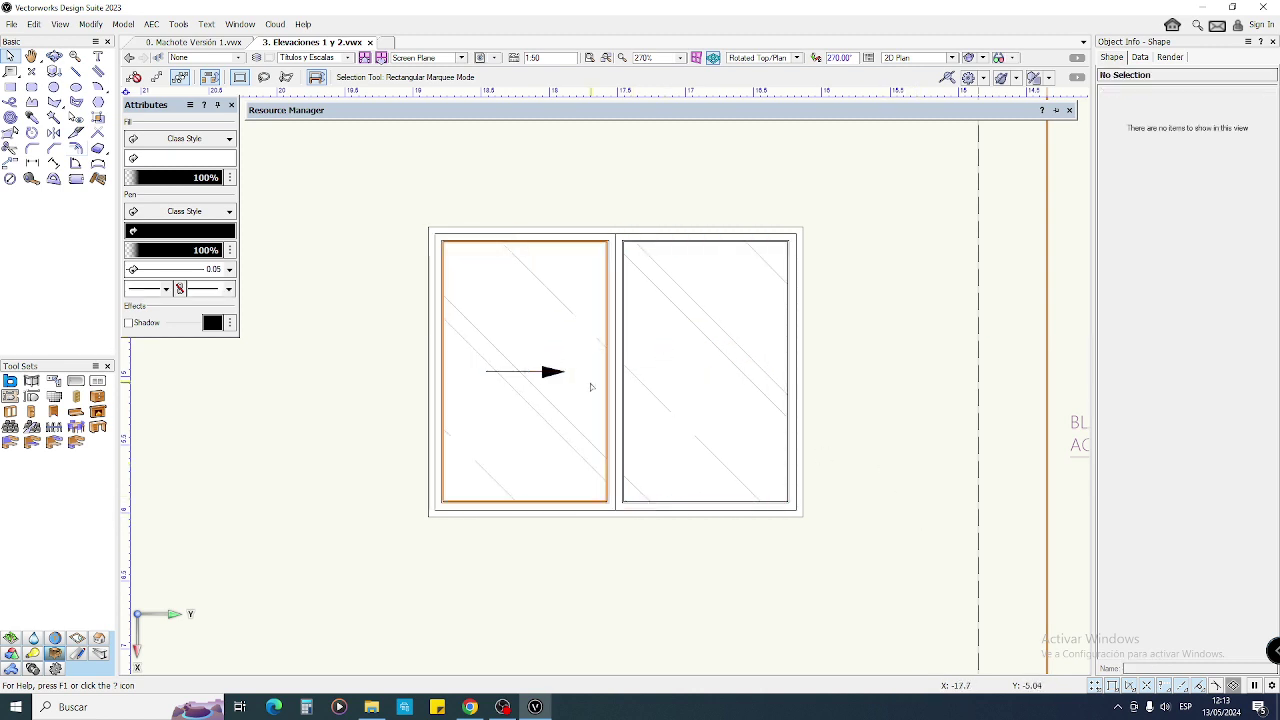
- Copy the arrow out of the left pane, flip the copy horizontally, and place it in the centre of the right pane
{"action": "left_click_drag", "start_coordinate": [548, 371], "coordinate": [943, 373], "text": "ctrl"}
{"action": "key", "text": "ctrl+l"}
{"action": "key", "text": "ctrl+l"}
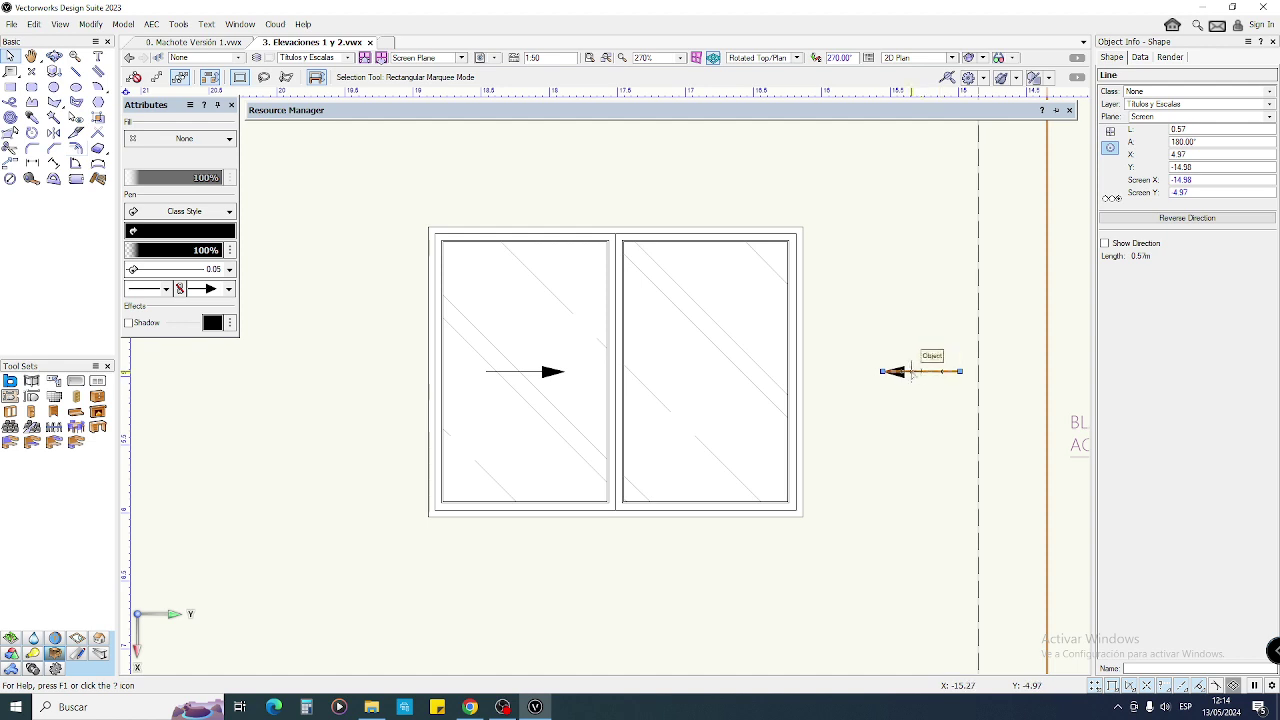
{"action": "left_click_drag", "start_coordinate": [924, 371], "coordinate": [716, 370]}
{"action": "left_click", "coordinate": [871, 457]}
{"action": "scroll", "coordinate": [857, 454], "scroll_direction": "down", "scroll_amount": 3}
{"action": "middle_click_drag", "start_coordinate": [857, 454], "coordinate": [538, 365]}
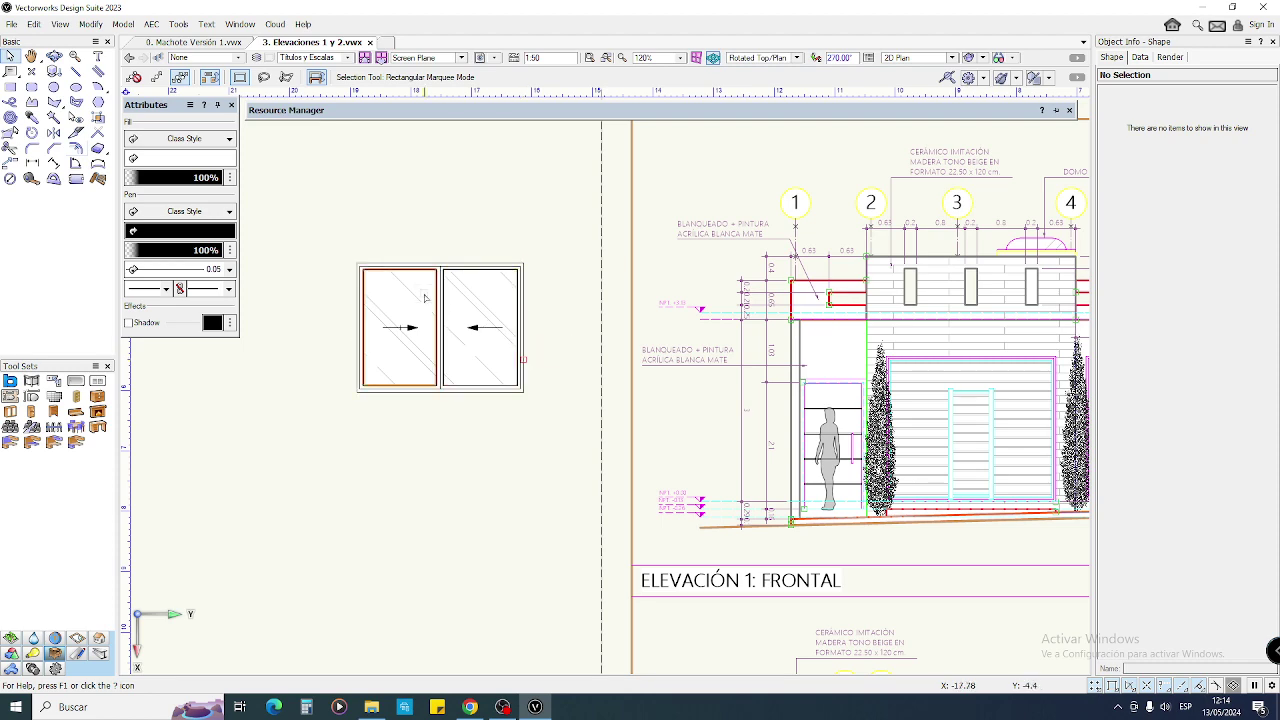
- Delete the whole sample sliding window drawn beside the front elevation
{"action": "scroll", "coordinate": [424, 297], "scroll_direction": "up", "scroll_amount": 2}
{"action": "left_click_drag", "start_coordinate": [295, 203], "coordinate": [646, 514]}
{"action": "key", "text": "Delete"}
{"action": "scroll", "coordinate": [536, 437], "scroll_direction": "down", "scroll_amount": 5}
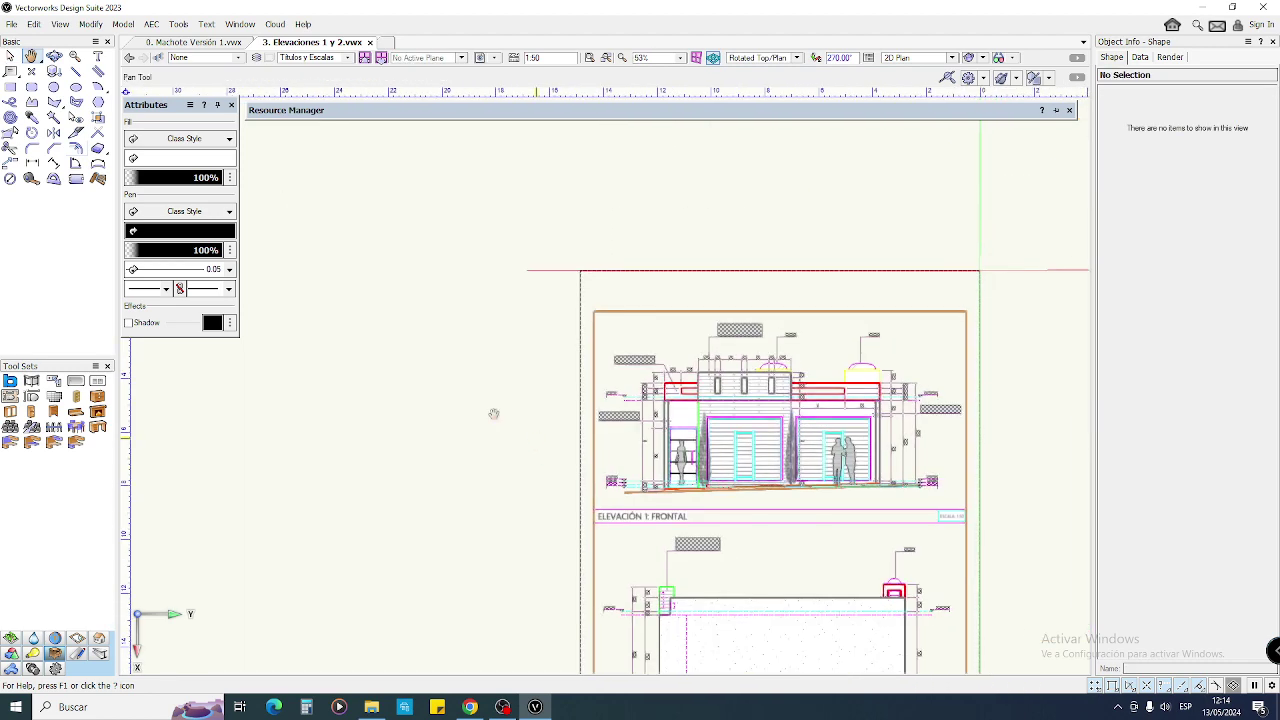
- Examine the front elevation's axis bubbles, its horizontal dimensions above the building and the vertical dimension chains on both sides
{"action": "scroll", "coordinate": [678, 383], "scroll_direction": "up", "scroll_amount": 4}
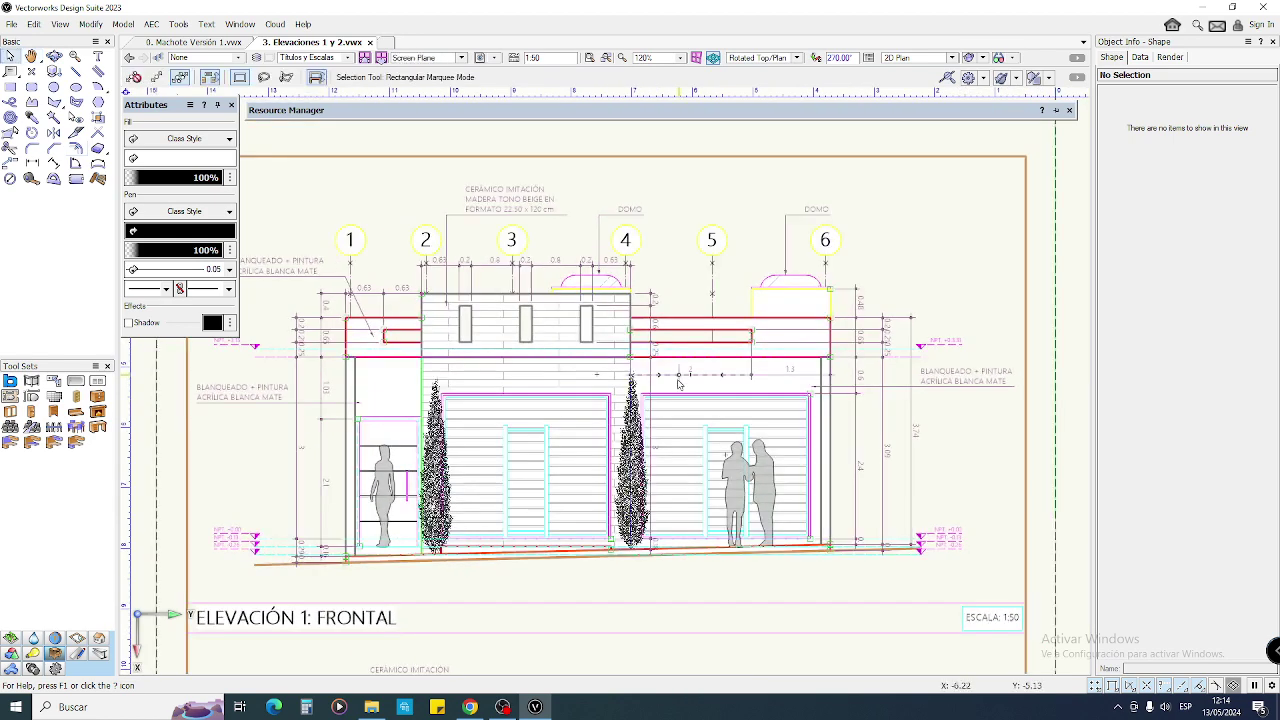
{"action": "left_click_drag", "start_coordinate": [728, 252], "coordinate": [842, 302]}
{"action": "middle_click_drag", "start_coordinate": [710, 412], "coordinate": [783, 390]}
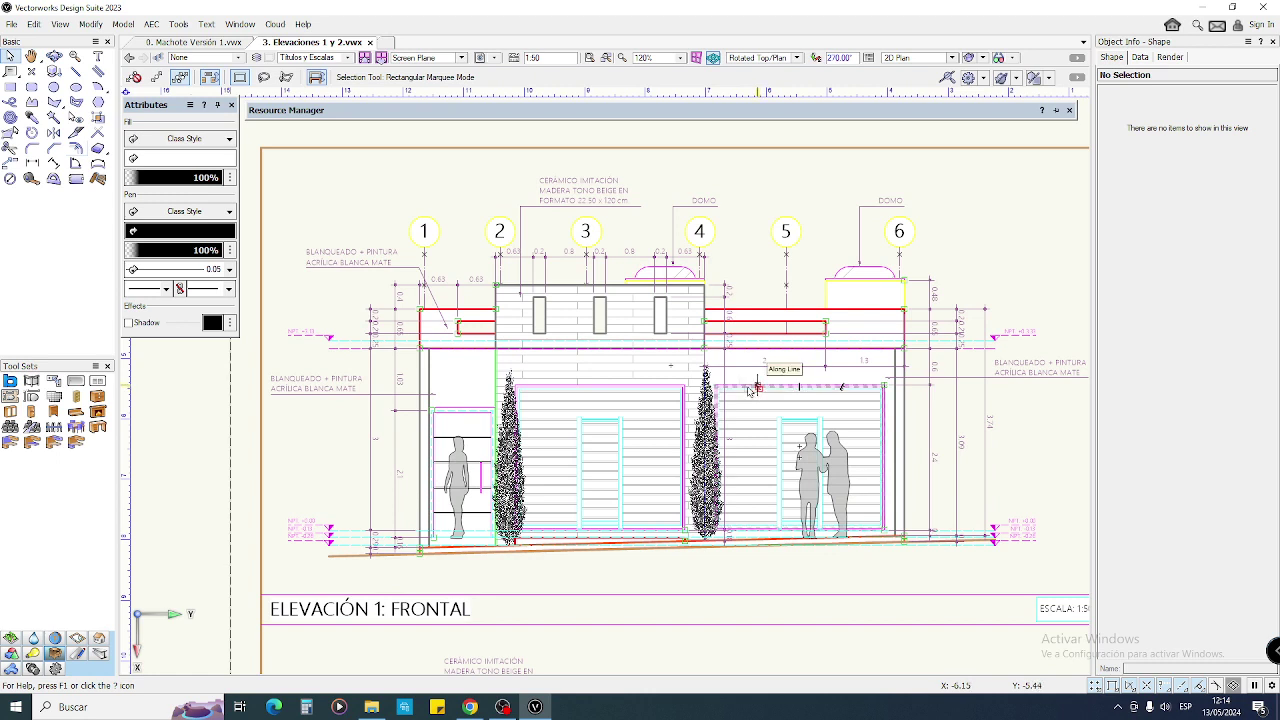
{"action": "left_click_drag", "start_coordinate": [474, 238], "coordinate": [716, 302]}
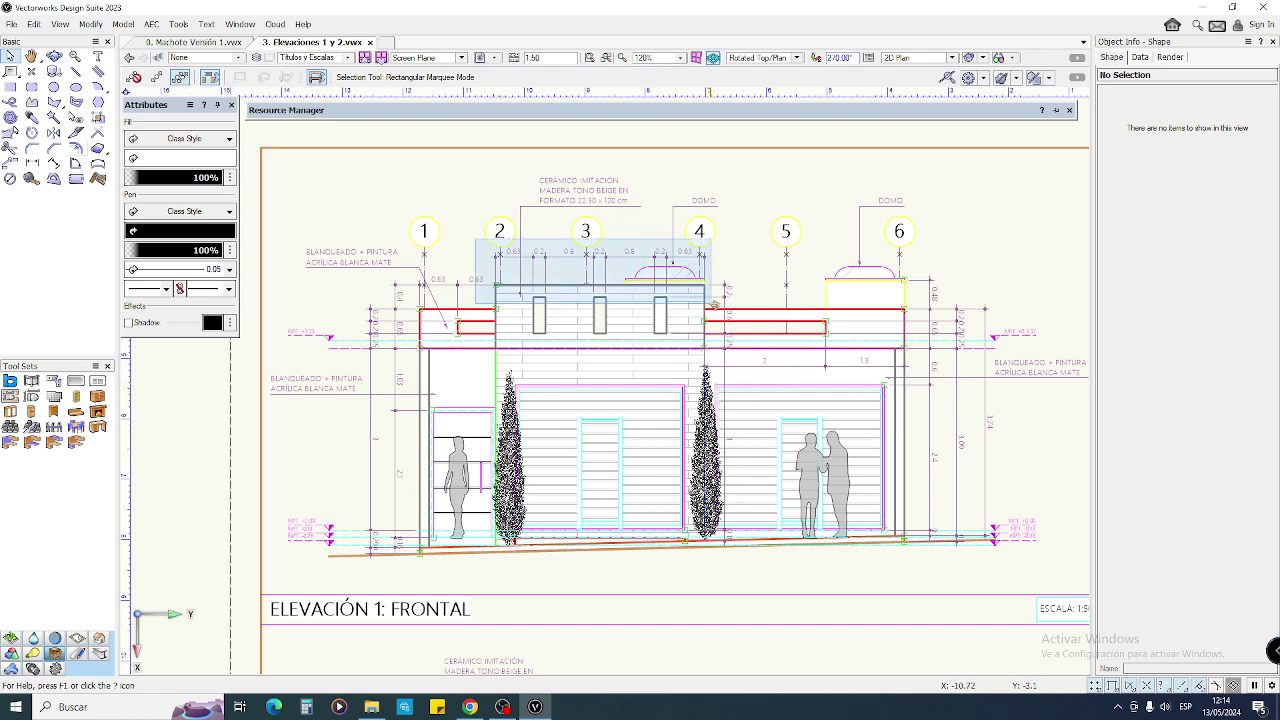
{"action": "left_click_drag", "start_coordinate": [714, 303], "coordinate": [718, 302]}
{"action": "left_click_drag", "start_coordinate": [716, 302], "coordinate": [716, 311]}
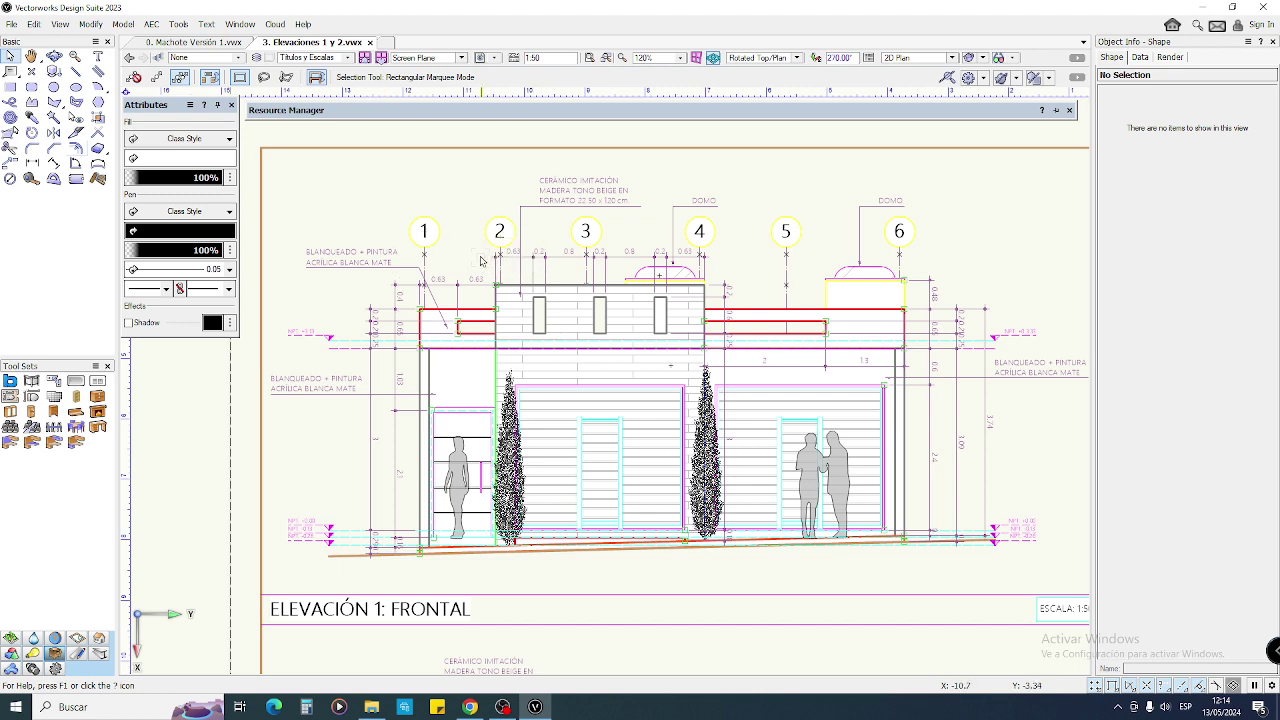
{"action": "left_click_drag", "start_coordinate": [398, 206], "coordinate": [945, 278]}
{"action": "left_click_drag", "start_coordinate": [360, 576], "coordinate": [468, 306]}
{"action": "left_click_drag", "start_coordinate": [391, 237], "coordinate": [424, 477]}
{"action": "mouse_move", "coordinate": [368, 282]}
{"action": "left_mouse_down"}
{"action": "mouse_move", "coordinate": [400, 414]}
{"action": "mouse_move", "coordinate": [392, 479]}
{"action": "left_mouse_up"}
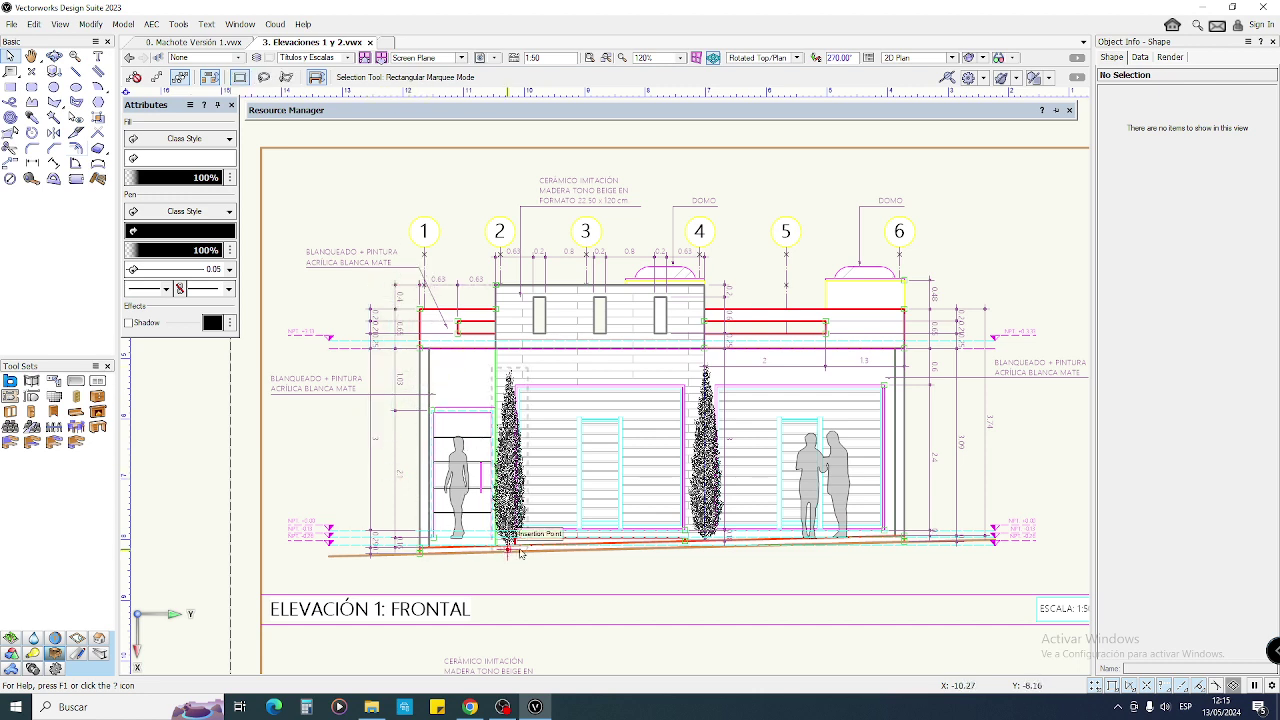
{"action": "left_click_drag", "start_coordinate": [1024, 258], "coordinate": [945, 591]}
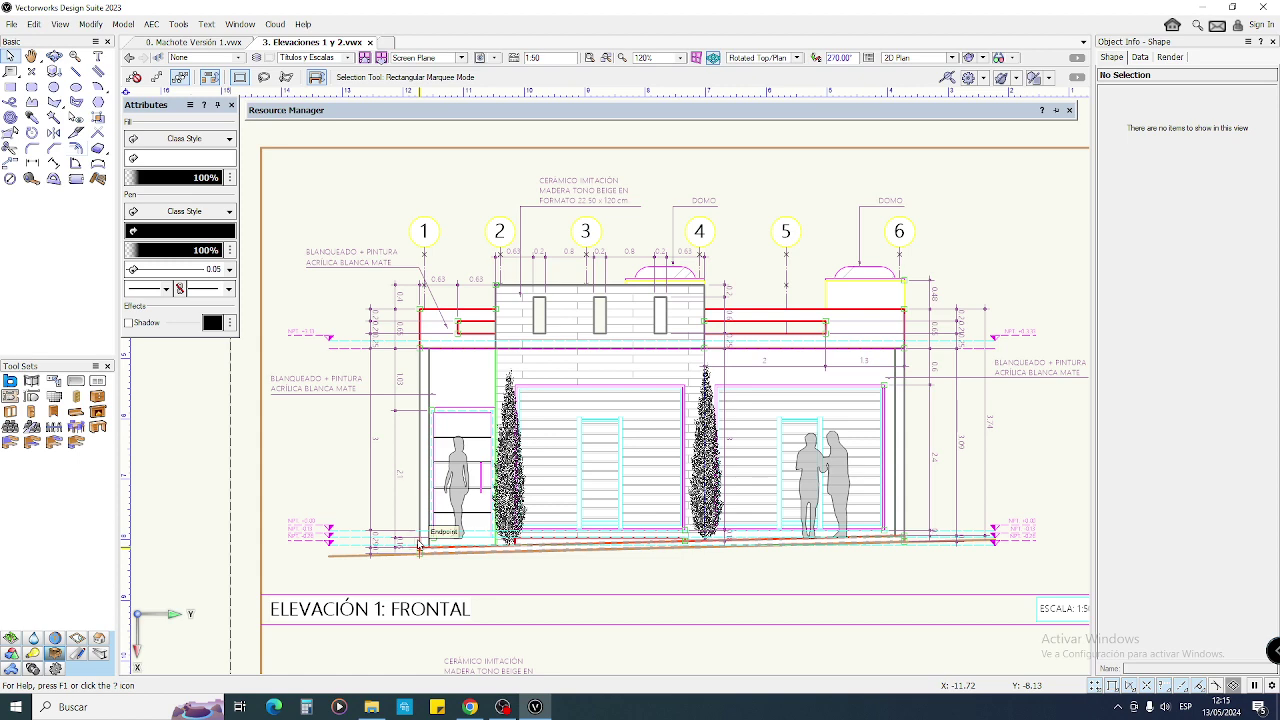
- Compare the sloping ground line with a temporary horizontal line run from its low end to the level markers at the opposite end
{"action": "scroll", "coordinate": [419, 538], "scroll_direction": "up", "scroll_amount": 5}
{"action": "scroll", "coordinate": [396, 492], "scroll_direction": "down", "scroll_amount": 3}
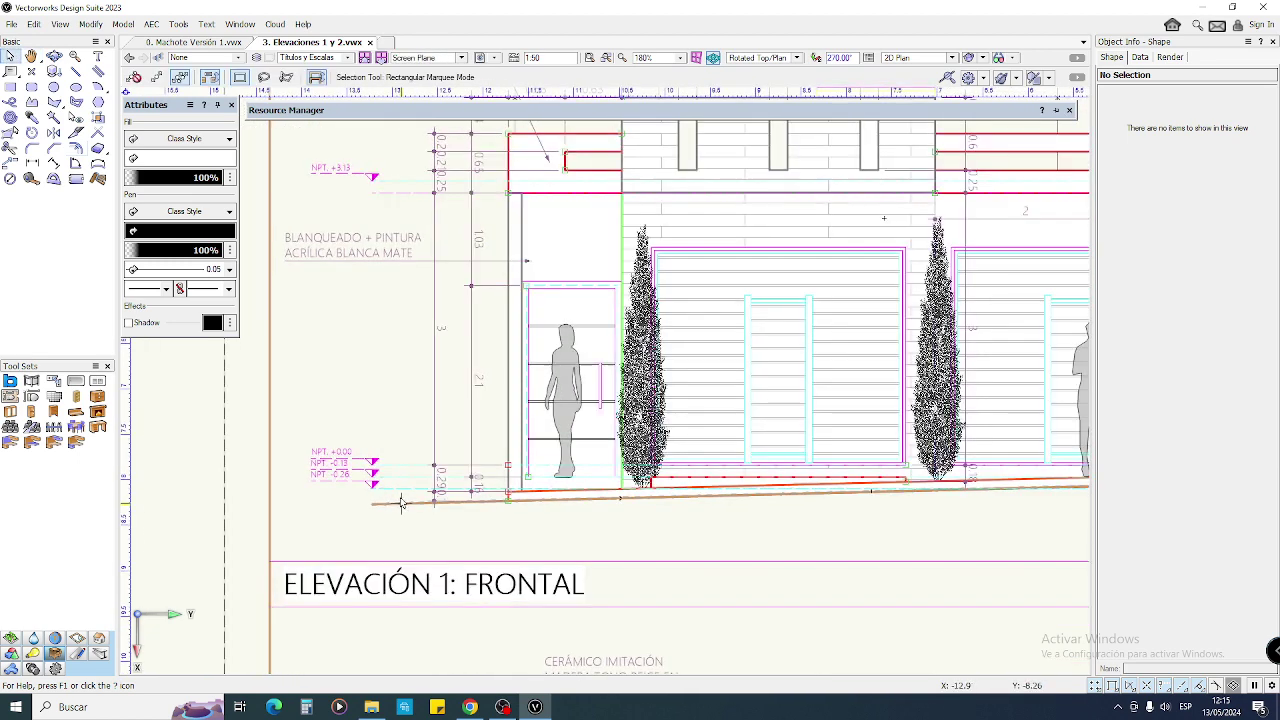
{"action": "scroll", "coordinate": [405, 505], "scroll_direction": "up", "scroll_amount": 3}
{"action": "key", "text": "2"}
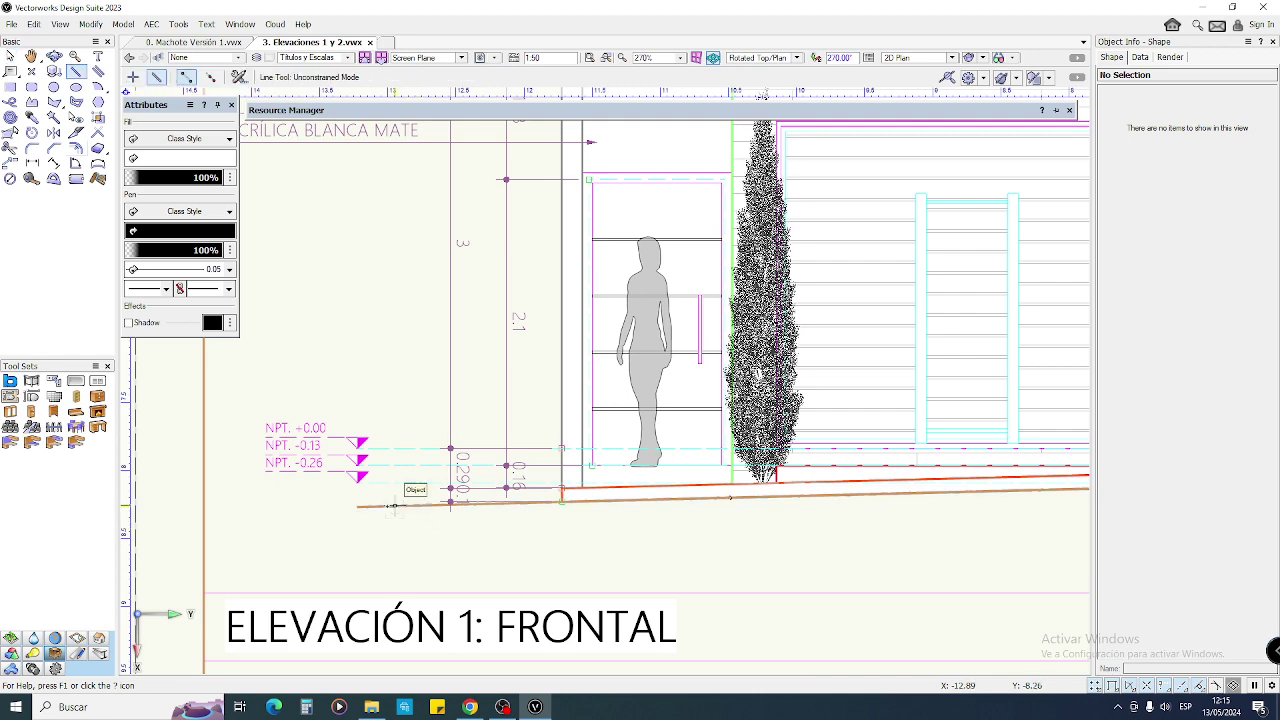
{"action": "left_click", "coordinate": [402, 513]}
{"action": "scroll", "coordinate": [400, 505], "scroll_direction": "down", "scroll_amount": 5}
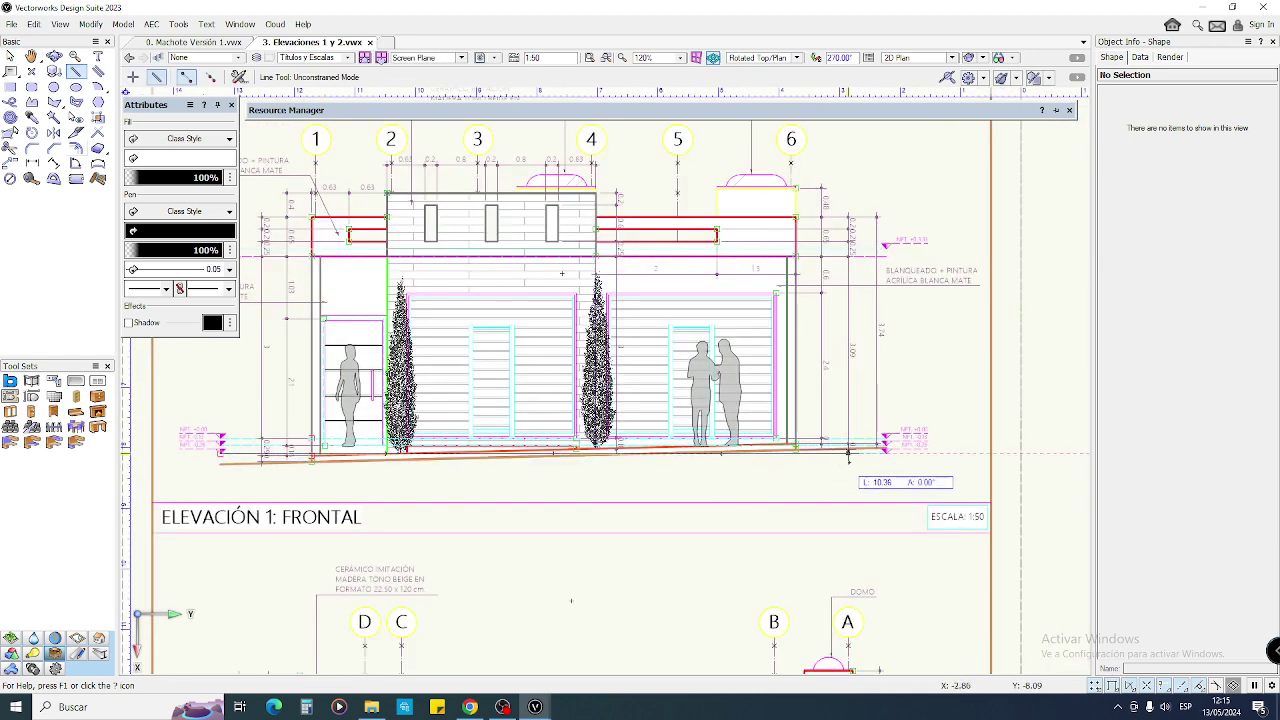
{"action": "scroll", "coordinate": [845, 460], "scroll_direction": "up", "scroll_amount": 6}
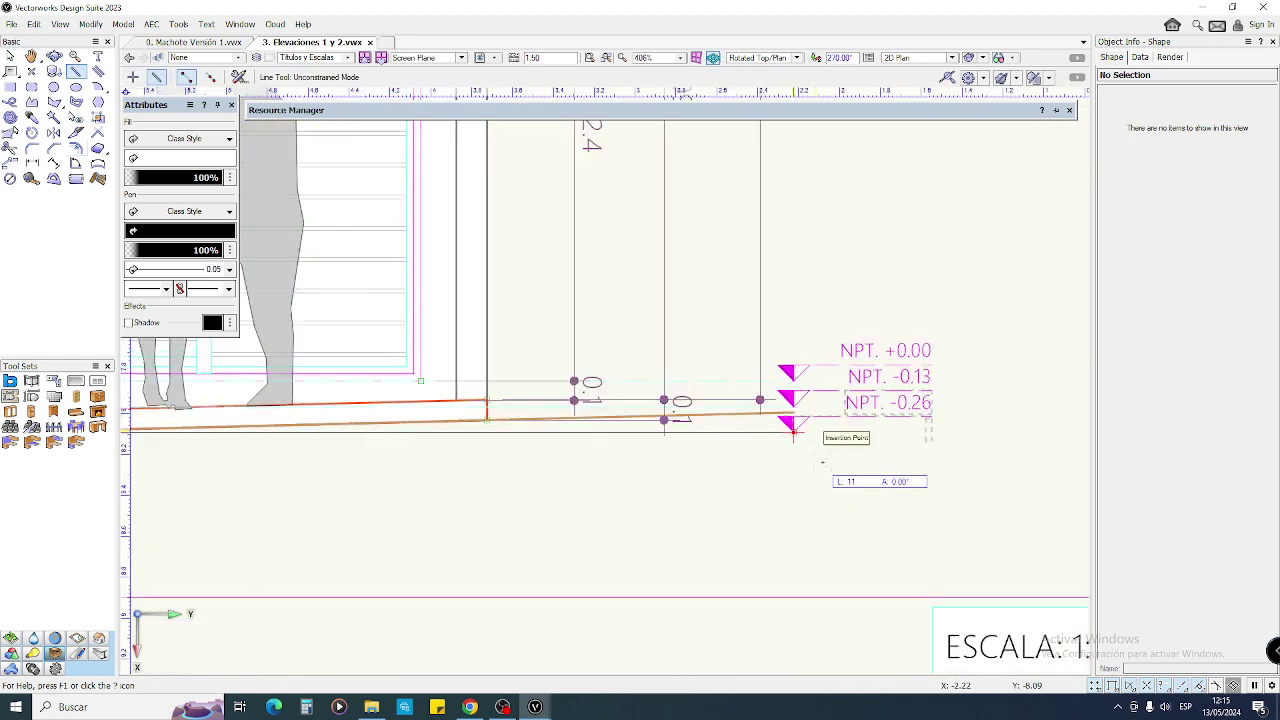
{"action": "key", "text": "Escape"}
{"action": "scroll", "coordinate": [780, 440], "scroll_direction": "down", "scroll_amount": 3}
{"action": "middle_click_drag", "start_coordinate": [780, 443], "coordinate": [835, 455]}
{"action": "scroll", "coordinate": [831, 453], "scroll_direction": "up", "scroll_amount": 3}
{"action": "scroll", "coordinate": [823, 450], "scroll_direction": "down", "scroll_amount": 1}
- Switch to 0. Machote Versión 1.vwx and examine the floor level labels of the two locales, the sidewalk and the street
{"action": "left_click", "coordinate": [182, 44]}
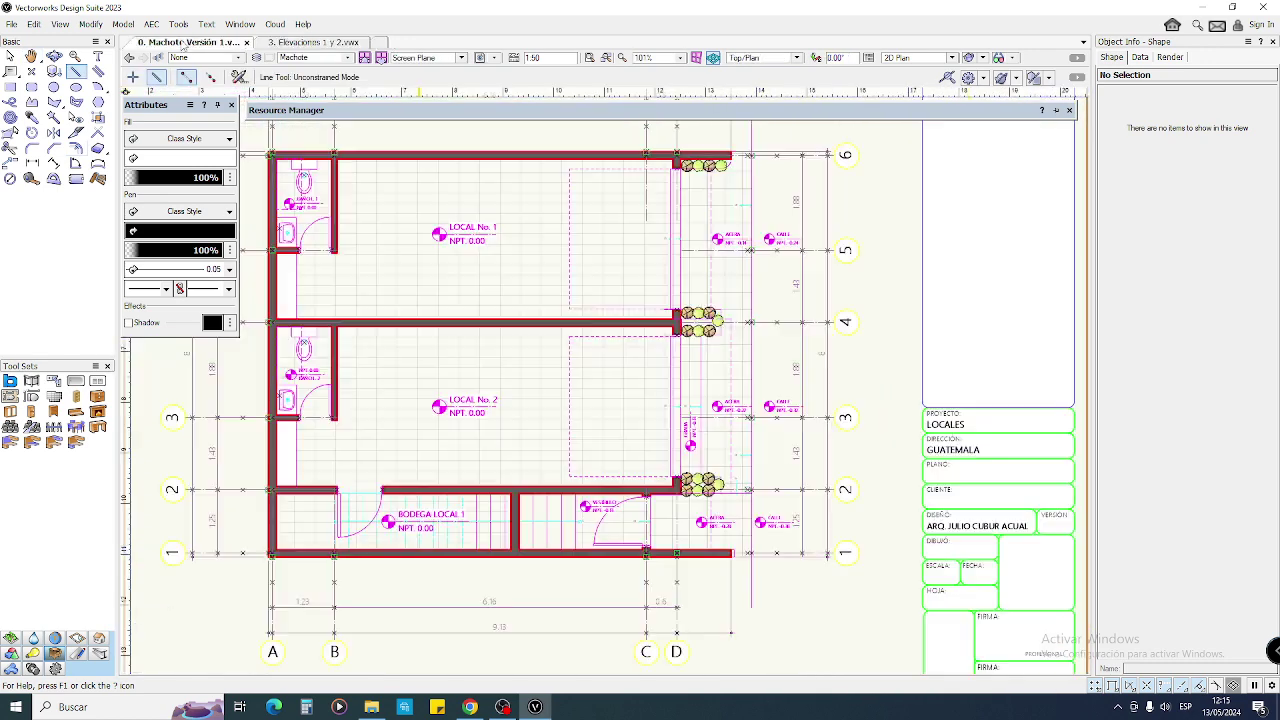
{"action": "key", "text": "x"}
{"action": "left_click_drag", "start_coordinate": [394, 194], "coordinate": [546, 458]}
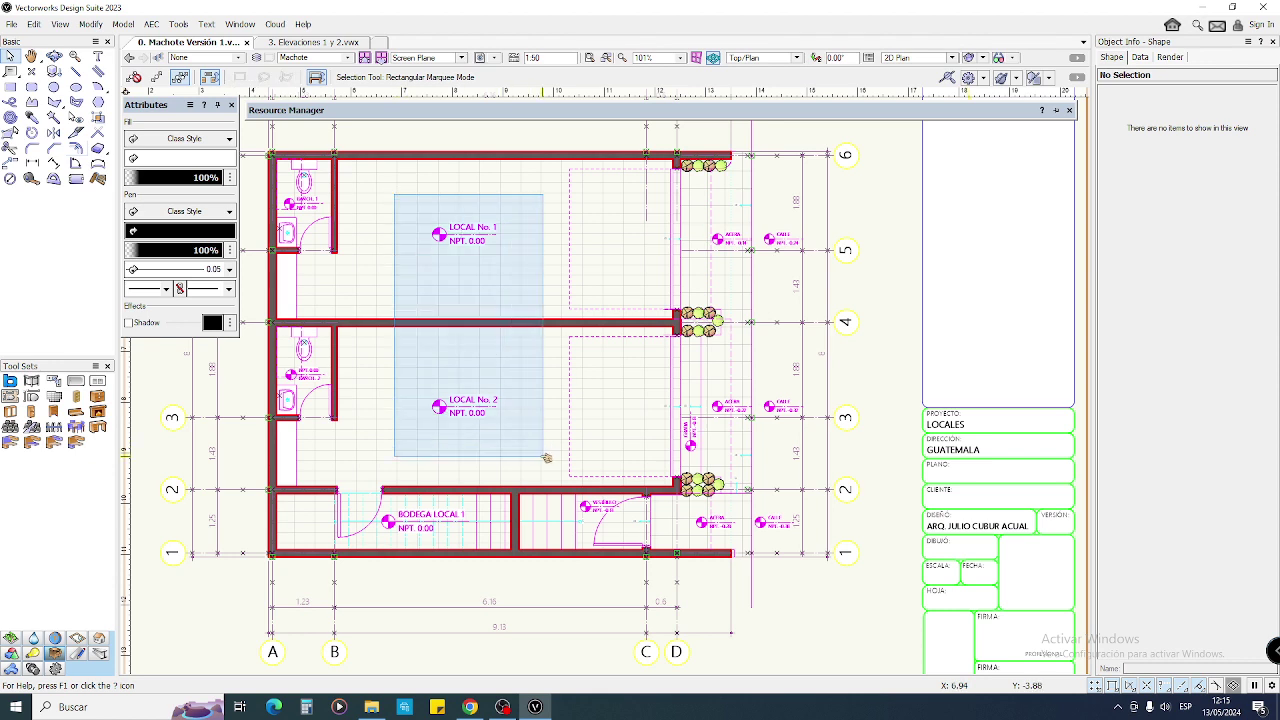
{"action": "left_click_drag", "start_coordinate": [546, 458], "coordinate": [546, 458]}
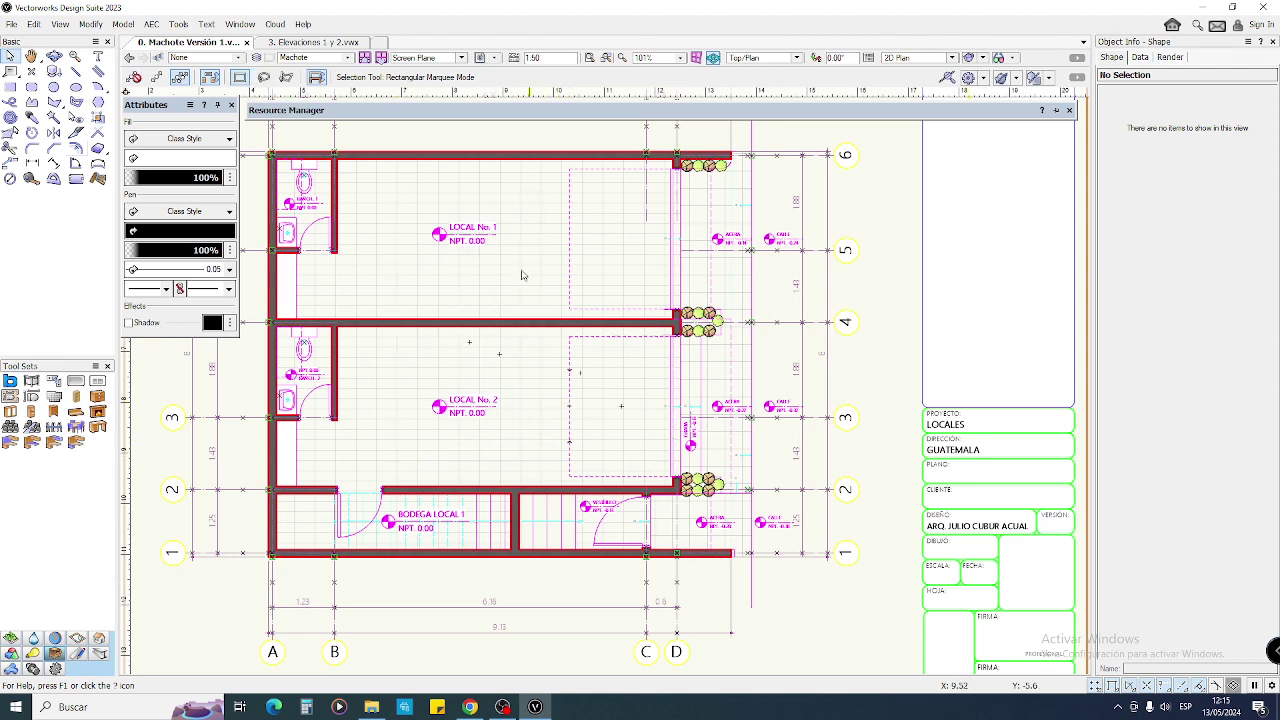
{"action": "scroll", "coordinate": [773, 262], "scroll_direction": "up", "scroll_amount": 3}
{"action": "middle_click_drag", "start_coordinate": [773, 268], "coordinate": [757, 322]}
{"action": "left_click_drag", "start_coordinate": [593, 258], "coordinate": [707, 327]}
{"action": "scroll", "coordinate": [612, 281], "scroll_direction": "down", "scroll_amount": 1}
{"action": "middle_click_drag", "start_coordinate": [612, 281], "coordinate": [705, 297]}
{"action": "left_click_drag", "start_coordinate": [321, 250], "coordinate": [662, 356]}
{"action": "left_click_drag", "start_coordinate": [774, 225], "coordinate": [660, 360]}
{"action": "left_click_drag", "start_coordinate": [406, 246], "coordinate": [262, 344]}
{"action": "left_click_drag", "start_coordinate": [865, 273], "coordinate": [786, 334]}
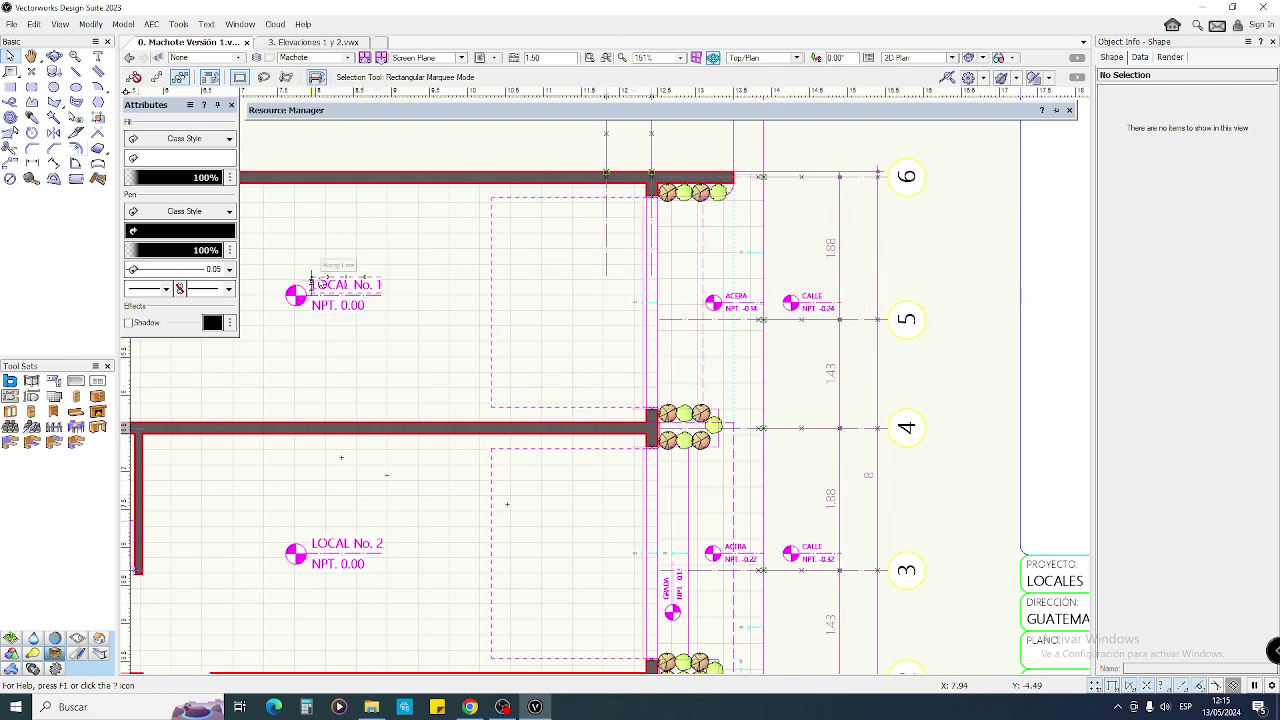
- Review the level label of Local No. 1 within the overall floor plan
{"action": "left_click_drag", "start_coordinate": [286, 258], "coordinate": [432, 348]}
{"action": "scroll", "coordinate": [472, 337], "scroll_direction": "down", "scroll_amount": 2}
{"action": "middle_click_drag", "start_coordinate": [472, 337], "coordinate": [494, 320]}
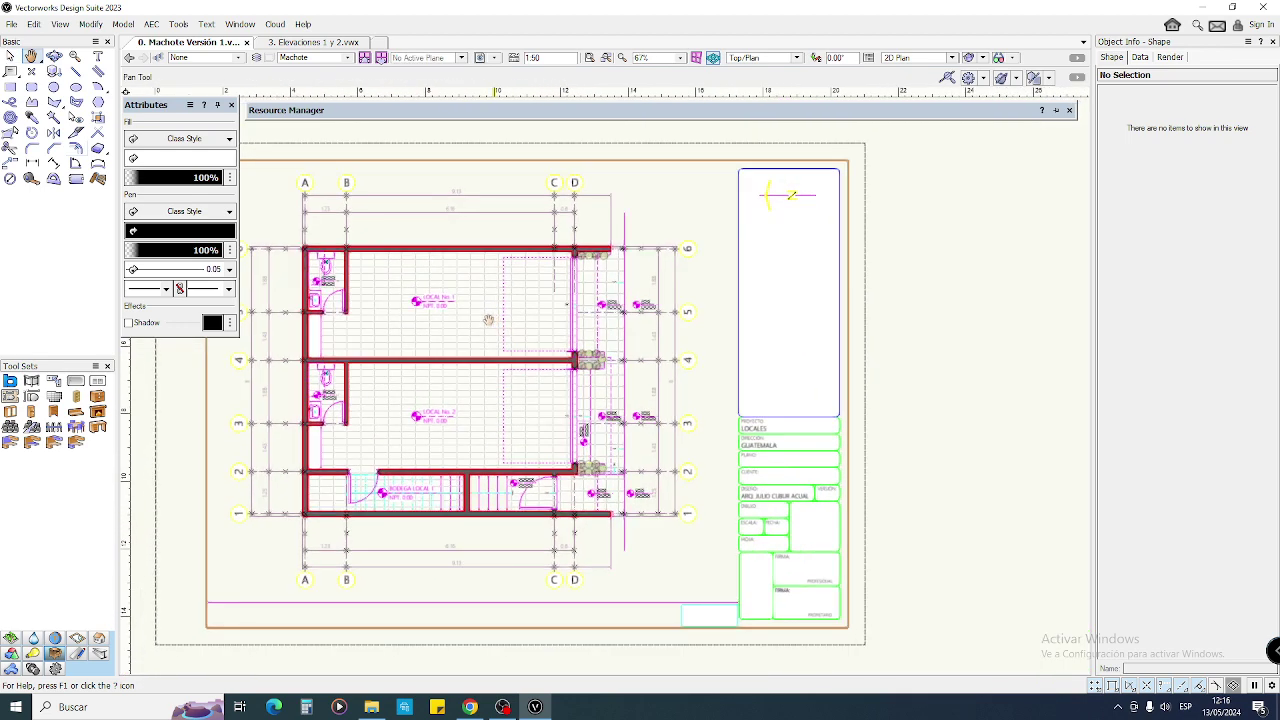
{"action": "scroll", "coordinate": [440, 302], "scroll_direction": "up", "scroll_amount": 1}
{"action": "middle_click_drag", "start_coordinate": [487, 375], "coordinate": [470, 354]}
{"action": "key", "text": "x"}
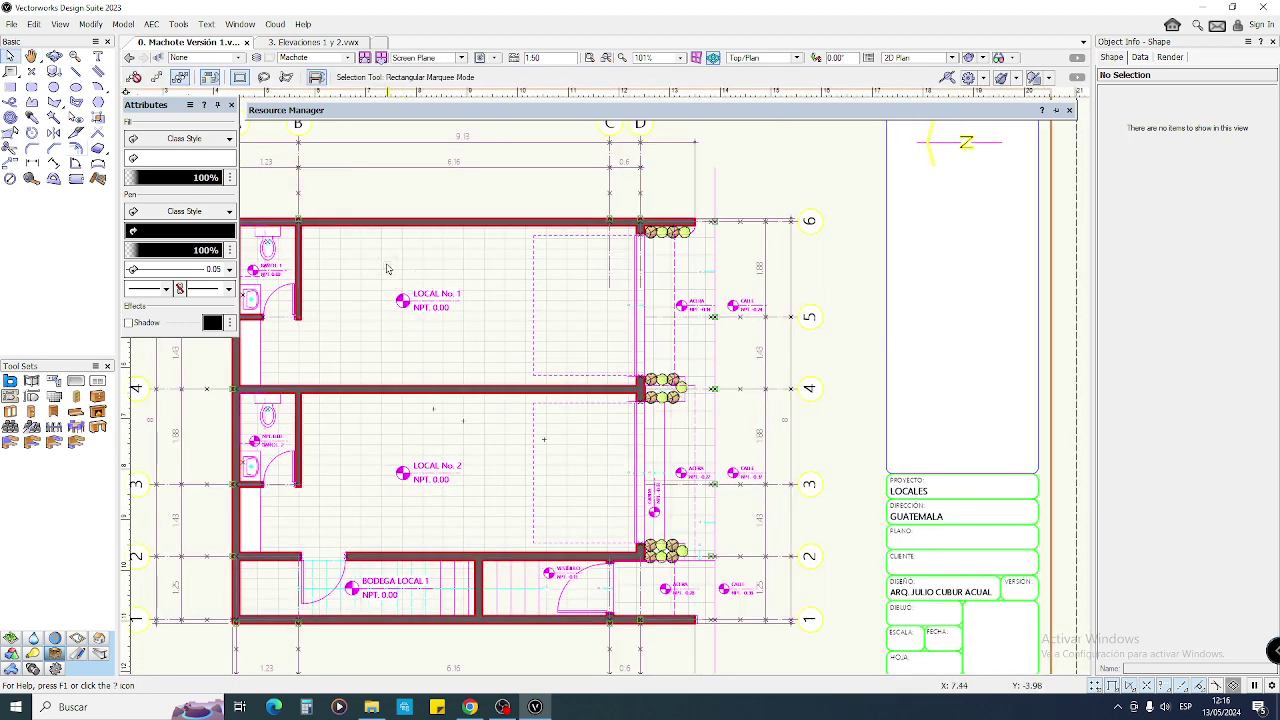
{"action": "left_click_drag", "start_coordinate": [383, 267], "coordinate": [500, 345]}
- Return to 3. Elevaciones 1 y 2.vwx and measure the height from the NPT. +0.00 line to the upper level line
{"action": "left_click", "coordinate": [330, 44]}
{"action": "scroll", "coordinate": [958, 413], "scroll_direction": "up", "scroll_amount": 2}
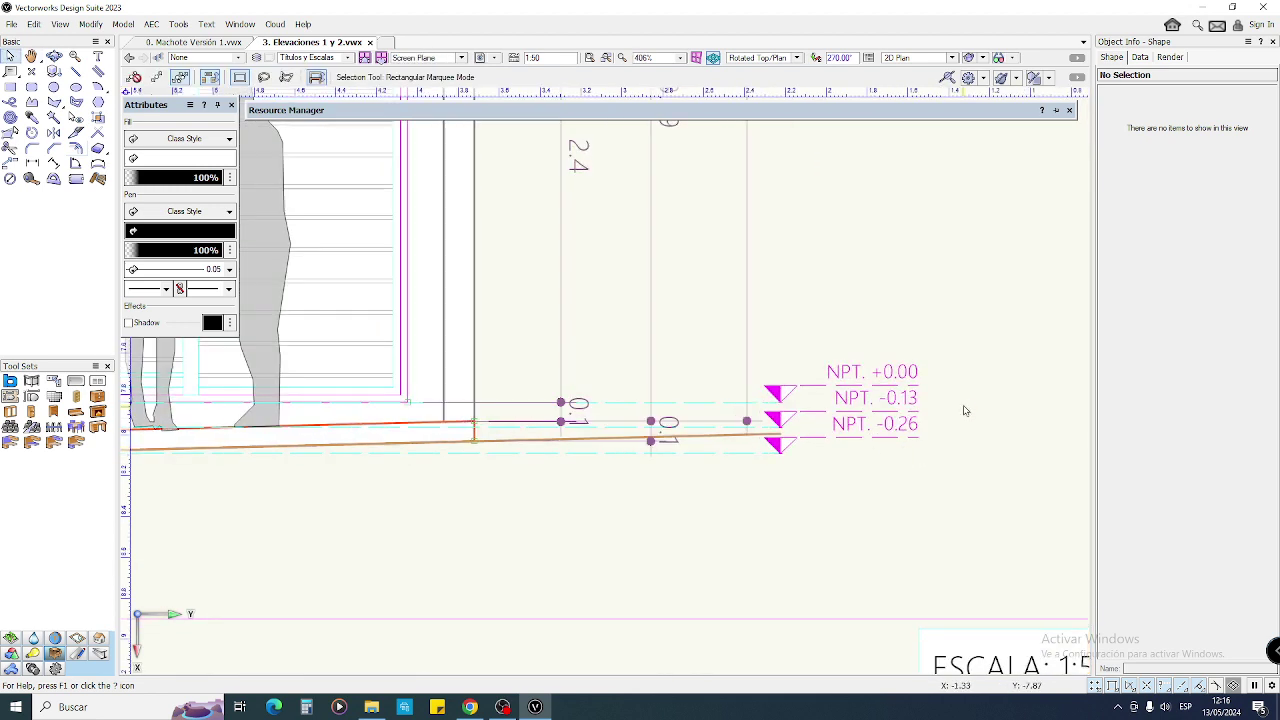
{"action": "left_click_drag", "start_coordinate": [960, 370], "coordinate": [576, 403]}
{"action": "scroll", "coordinate": [609, 349], "scroll_direction": "down", "scroll_amount": 3}
{"action": "key", "text": "2"}
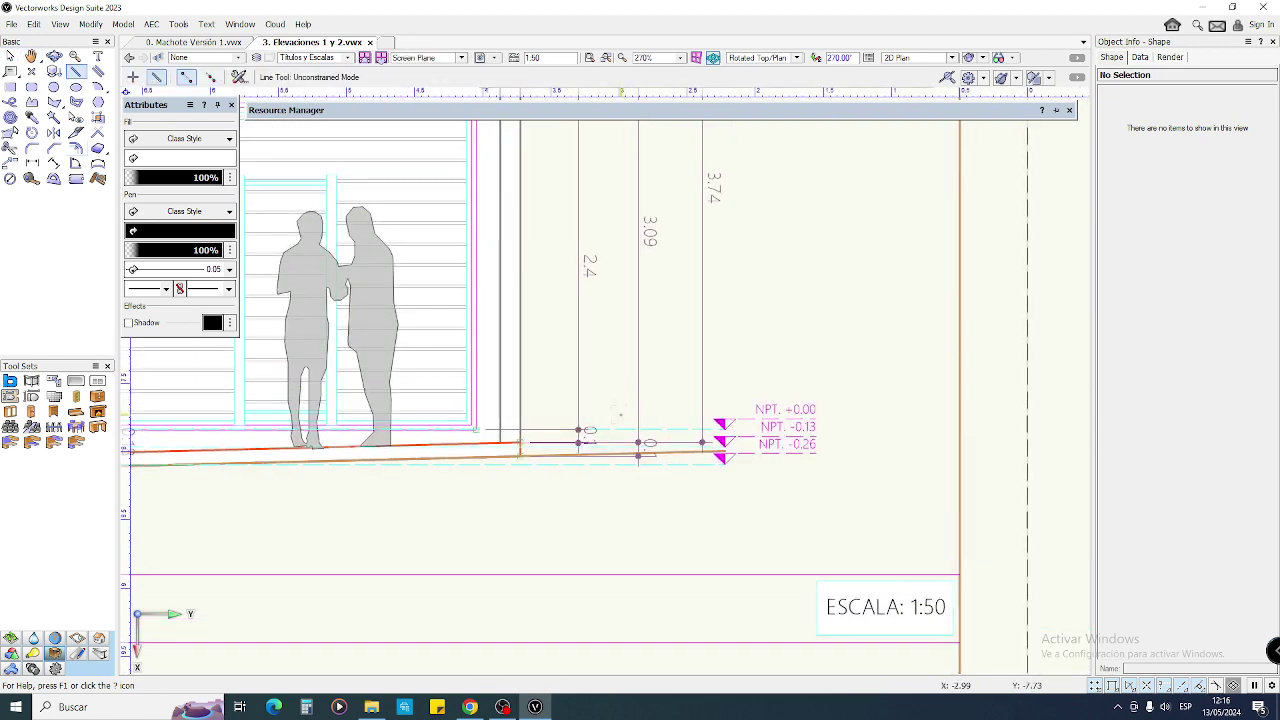
{"action": "left_click", "coordinate": [616, 428]}
{"action": "scroll", "coordinate": [626, 362], "scroll_direction": "up", "scroll_amount": 4}
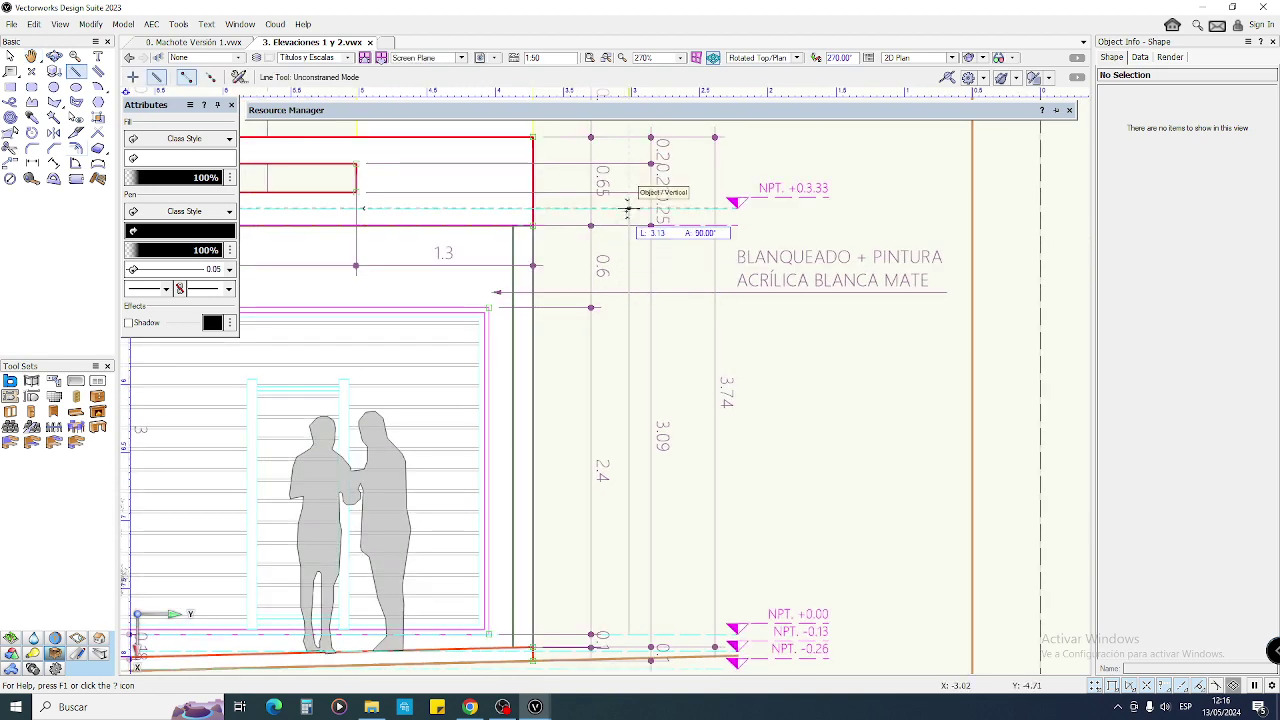
{"action": "key", "text": "Escape"}
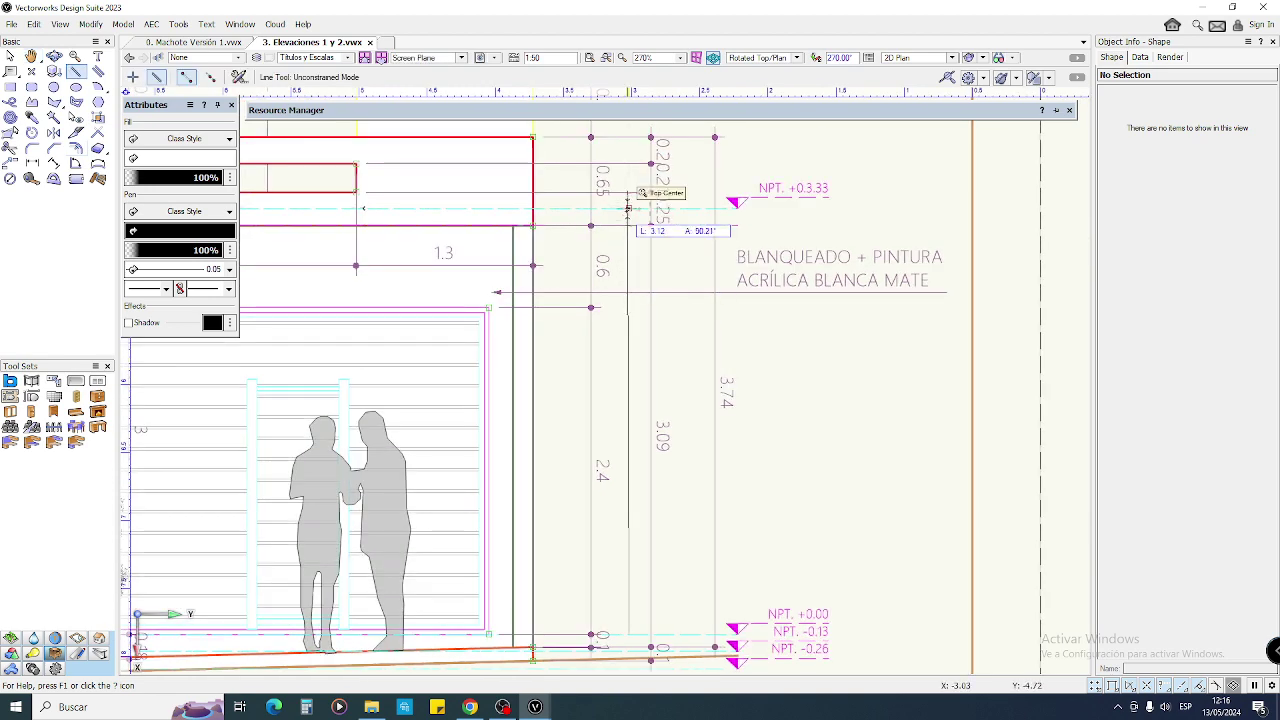
- Examine the upper level marker's triangle, its text and the dashed reference lines it points to
{"action": "key", "text": "x"}
{"action": "mouse_move", "coordinate": [688, 630]}
{"action": "left_mouse_down"}
{"action": "mouse_move", "coordinate": [726, 535]}
{"action": "mouse_move", "coordinate": [717, 208]}
{"action": "left_mouse_up"}
{"action": "scroll", "coordinate": [695, 183], "scroll_direction": "up", "scroll_amount": 4}
{"action": "left_click_drag", "start_coordinate": [822, 155], "coordinate": [899, 236]}
{"action": "left_click_drag", "start_coordinate": [790, 243], "coordinate": [708, 265]}
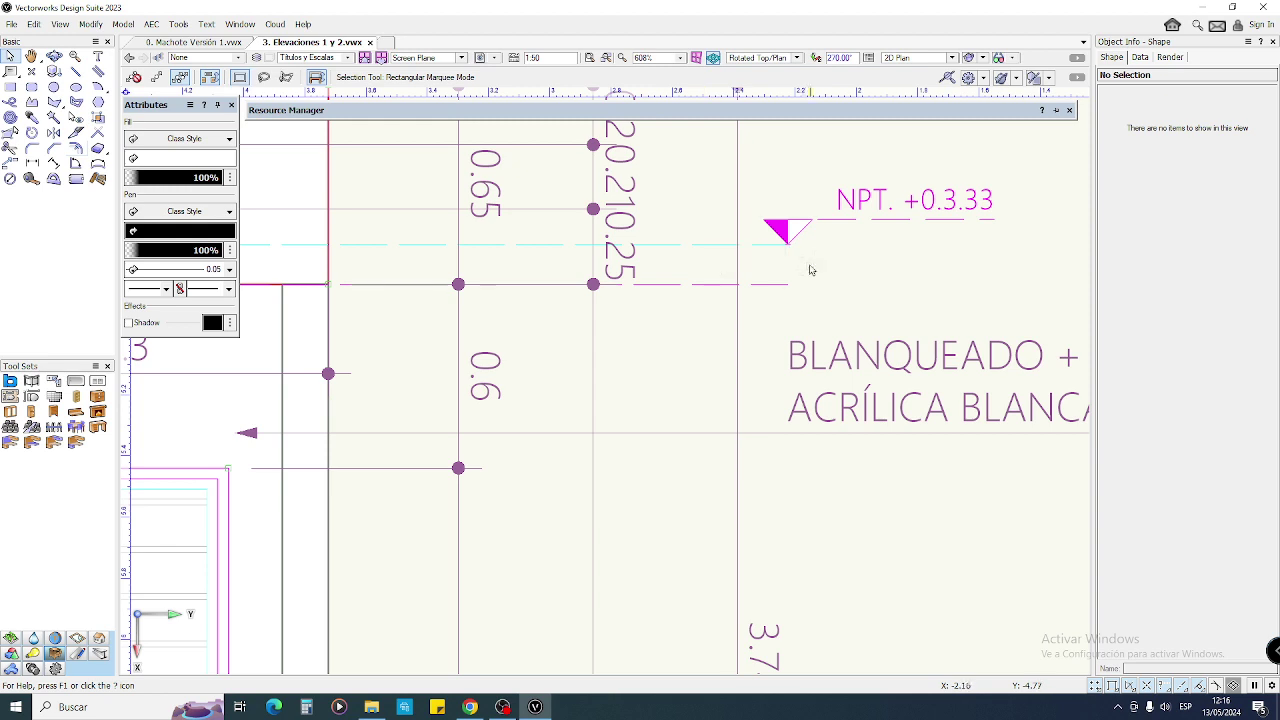
{"action": "left_click_drag", "start_coordinate": [790, 286], "coordinate": [647, 259]}
{"action": "left_click_drag", "start_coordinate": [788, 245], "coordinate": [676, 257]}
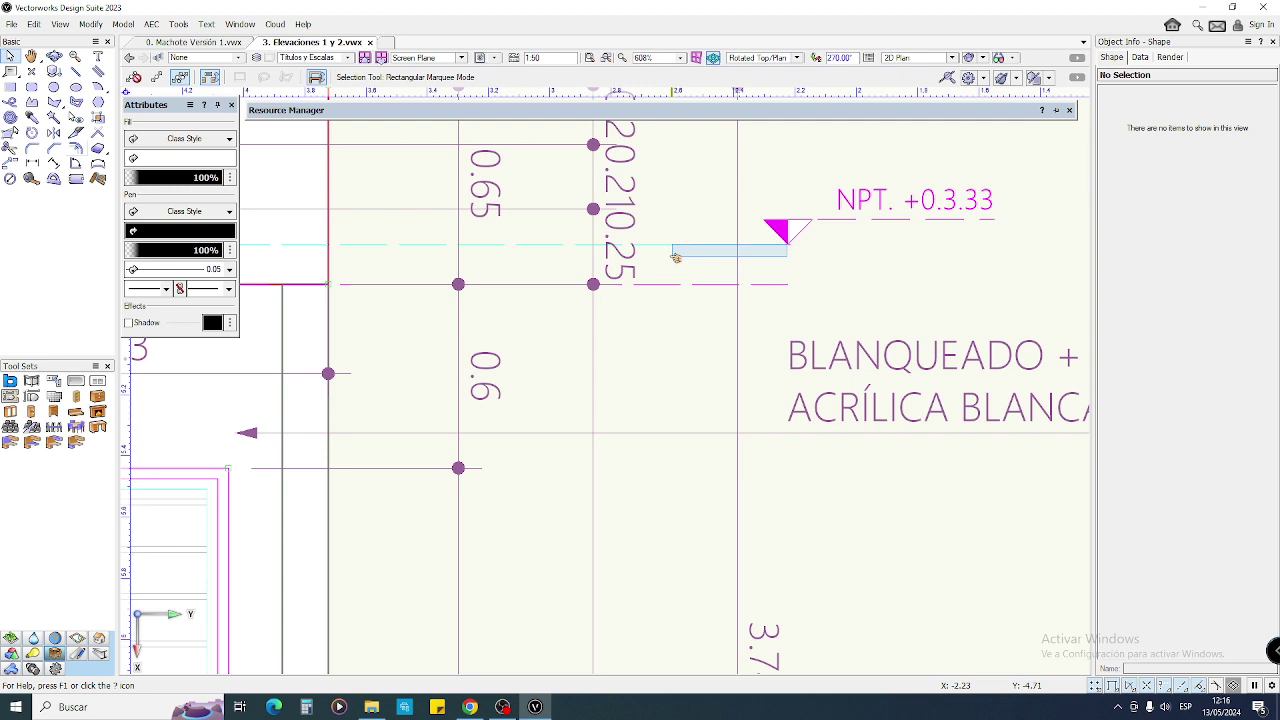
{"action": "left_click_drag", "start_coordinate": [676, 257], "coordinate": [697, 285]}
{"action": "scroll", "coordinate": [810, 240], "scroll_direction": "down", "scroll_amount": 1}
{"action": "middle_click_drag", "start_coordinate": [812, 240], "coordinate": [711, 274]}
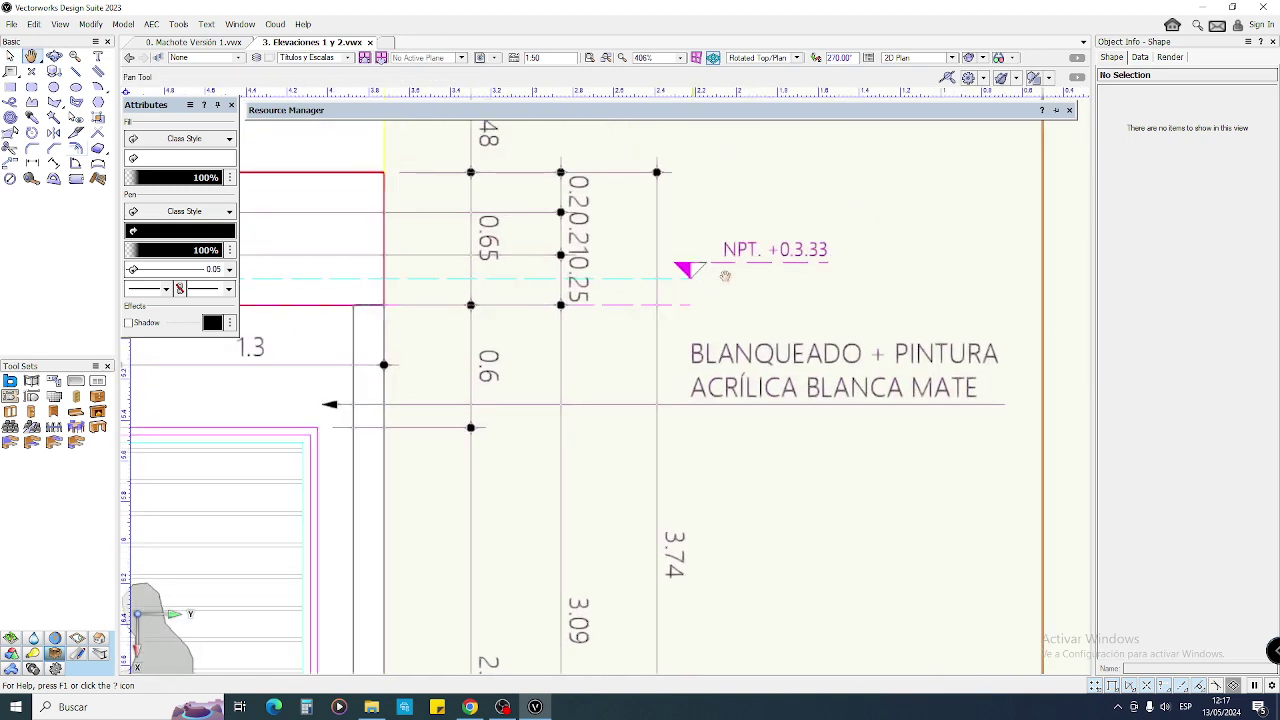
{"action": "scroll", "coordinate": [737, 265], "scroll_direction": "up", "scroll_amount": 1}
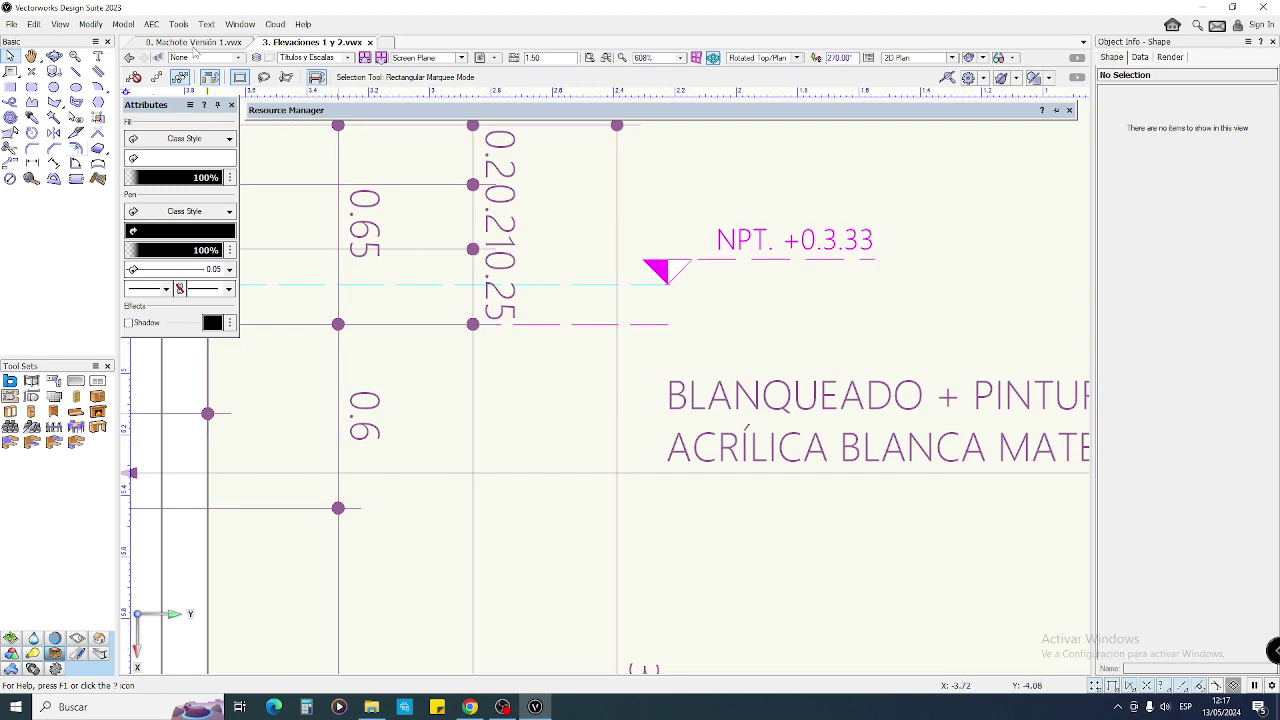
- Look at the round level symbol of Local No. 1 in 0. Machote Versión 1.vwx, and return to 3. Elevaciones 1 y 2.vwx
{"action": "left_click", "coordinate": [193, 43]}
{"action": "scroll", "coordinate": [428, 270], "scroll_direction": "up", "scroll_amount": 3}
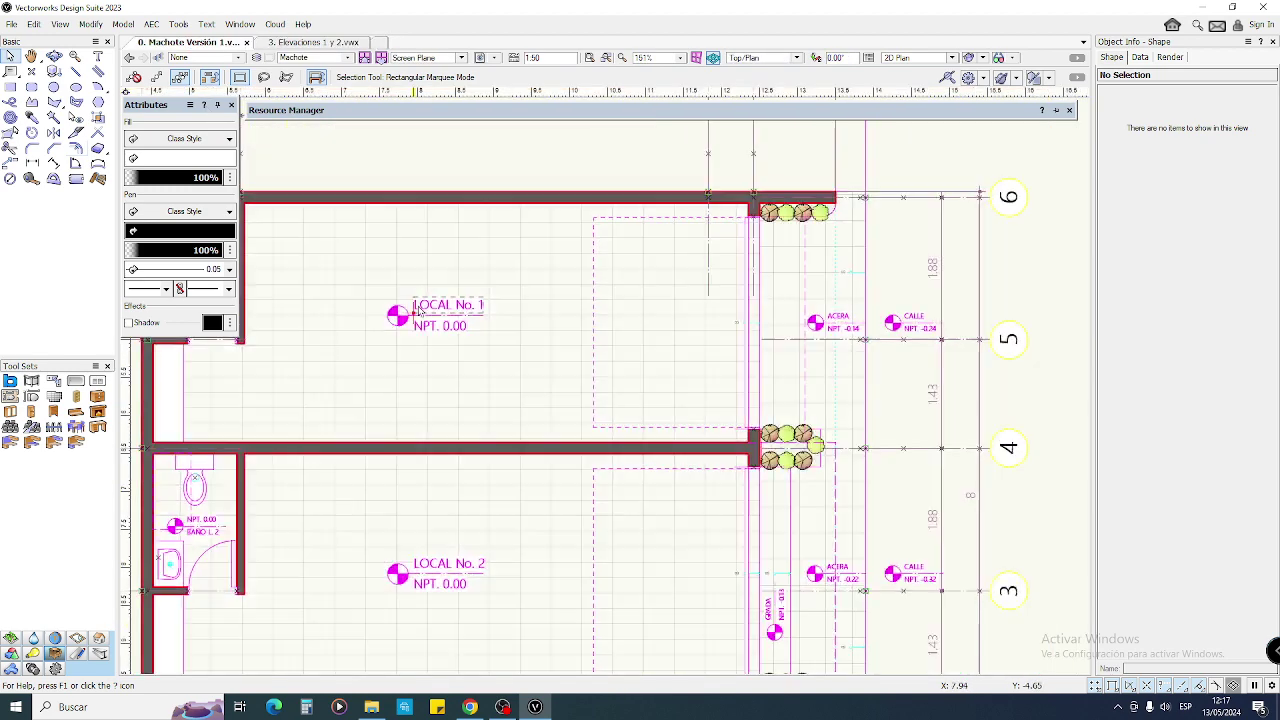
{"action": "left_click_drag", "start_coordinate": [375, 295], "coordinate": [417, 344]}
{"action": "left_click", "coordinate": [327, 44]}
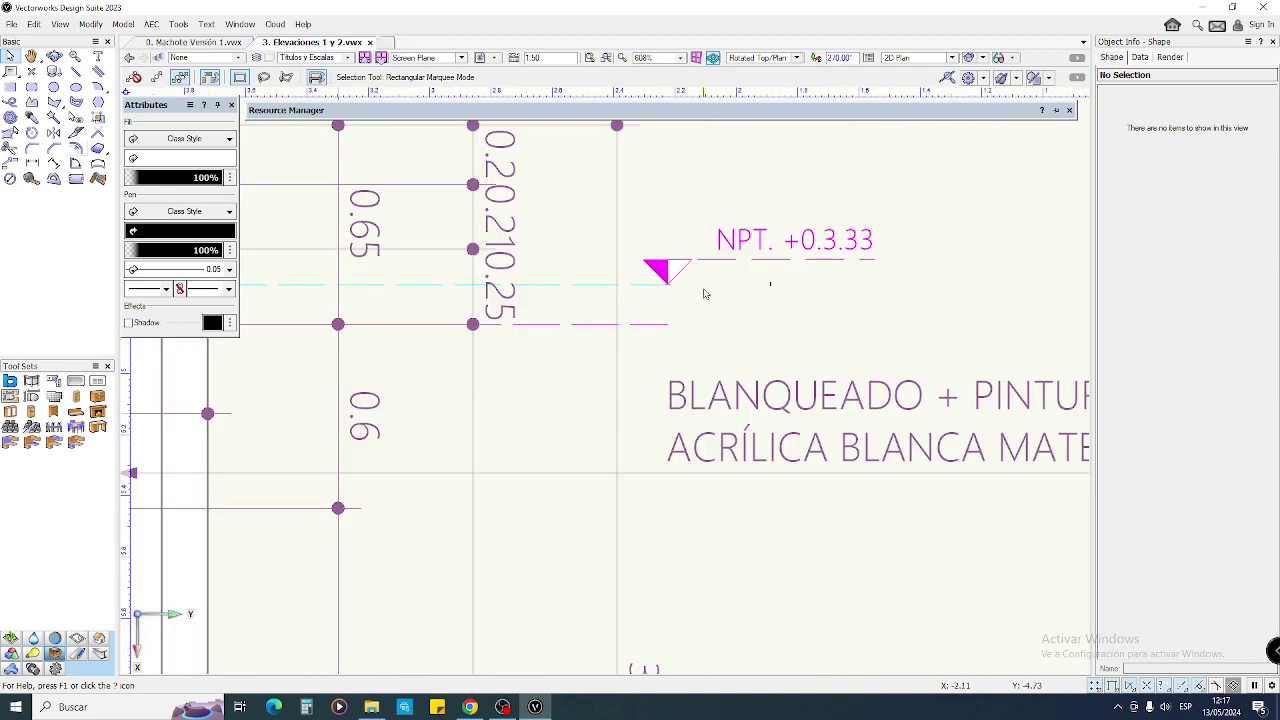
- Examine the triangular level symbol used in elevation, for comparison with the plan's round symbol
{"action": "scroll", "coordinate": [703, 295], "scroll_direction": "down", "scroll_amount": 2}
{"action": "scroll", "coordinate": [676, 393], "scroll_direction": "up", "scroll_amount": 2}
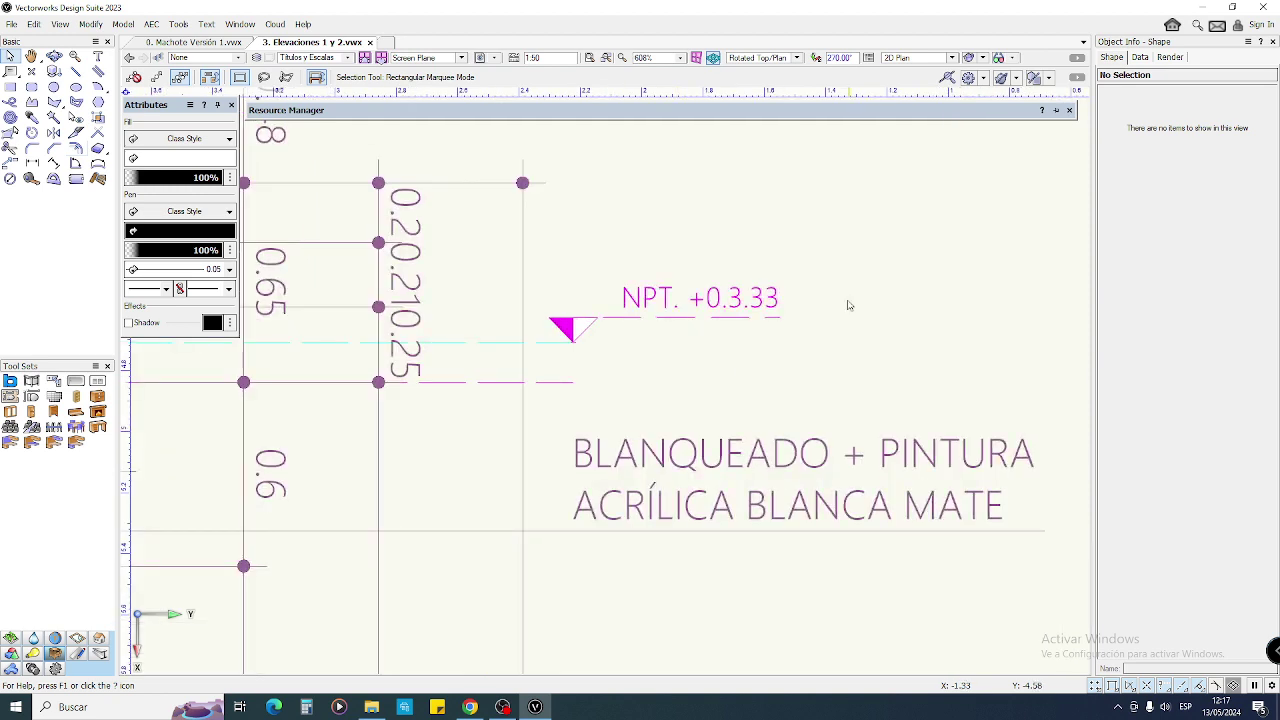
{"action": "left_click_drag", "start_coordinate": [550, 308], "coordinate": [616, 362]}
{"action": "left_click_drag", "start_coordinate": [610, 262], "coordinate": [534, 320]}
{"action": "left_click_drag", "start_coordinate": [692, 318], "coordinate": [692, 318]}
- Review the whole front elevation and read its BLANQUEADO + PINTURA ACRÍLICA BLANCA MATE finish note
{"action": "scroll", "coordinate": [620, 337], "scroll_direction": "down", "scroll_amount": 4}
{"action": "middle_click_drag", "start_coordinate": [620, 337], "coordinate": [716, 309]}
{"action": "middle_click_drag", "start_coordinate": [587, 297], "coordinate": [836, 309]}
{"action": "left_click_drag", "start_coordinate": [836, 309], "coordinate": [882, 299]}
{"action": "key", "text": "x"}
{"action": "middle_click_drag", "start_coordinate": [711, 254], "coordinate": [696, 254]}
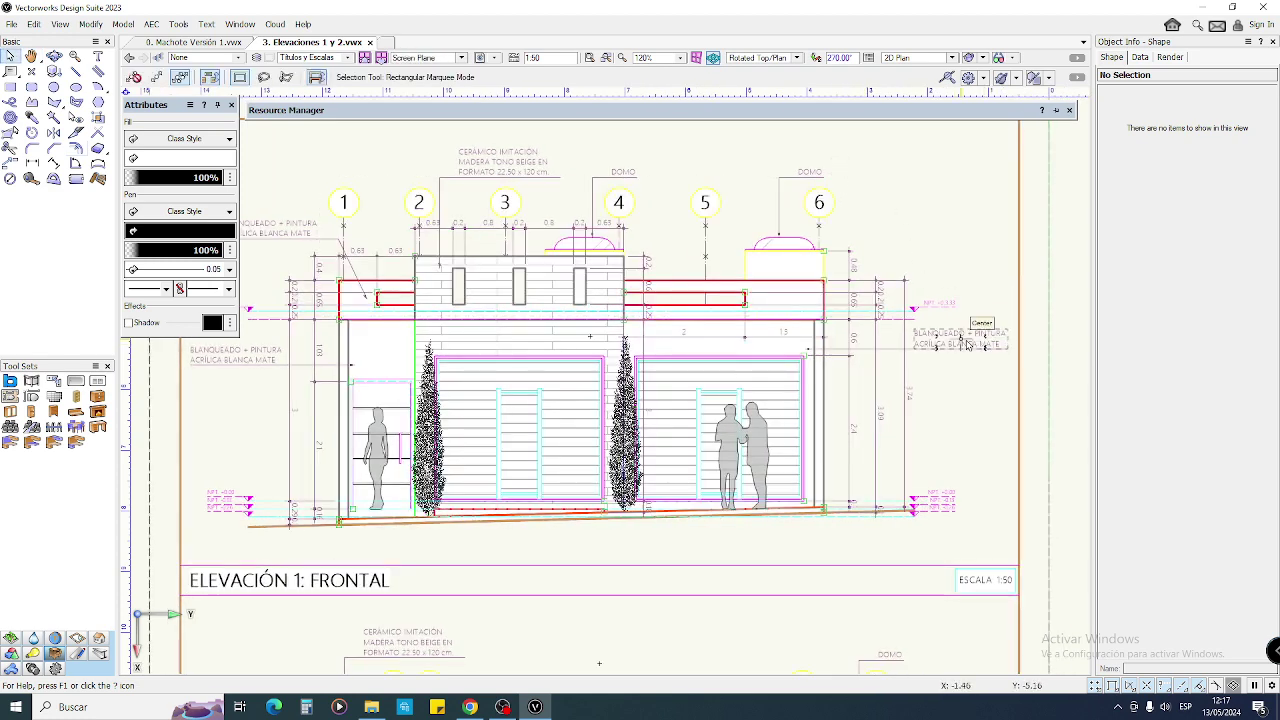
{"action": "scroll", "coordinate": [1008, 344], "scroll_direction": "up", "scroll_amount": 5}
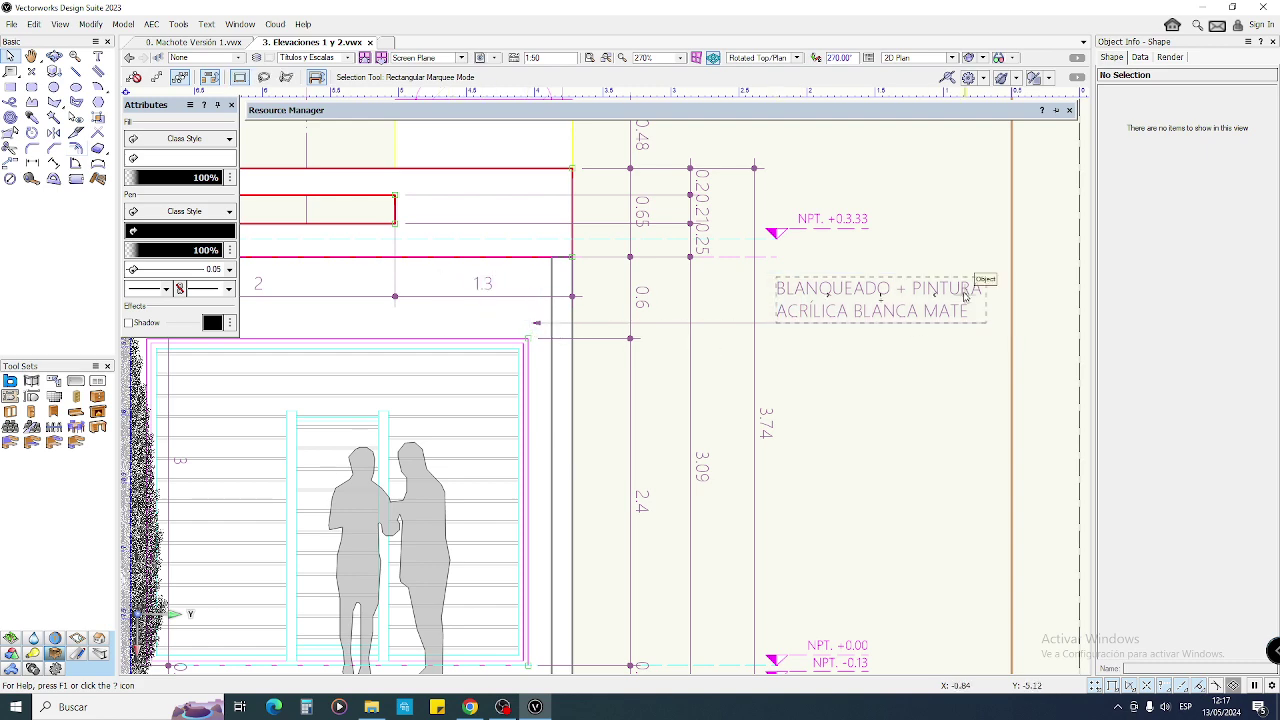
{"action": "scroll", "coordinate": [606, 430], "scroll_direction": "down", "scroll_amount": 4}
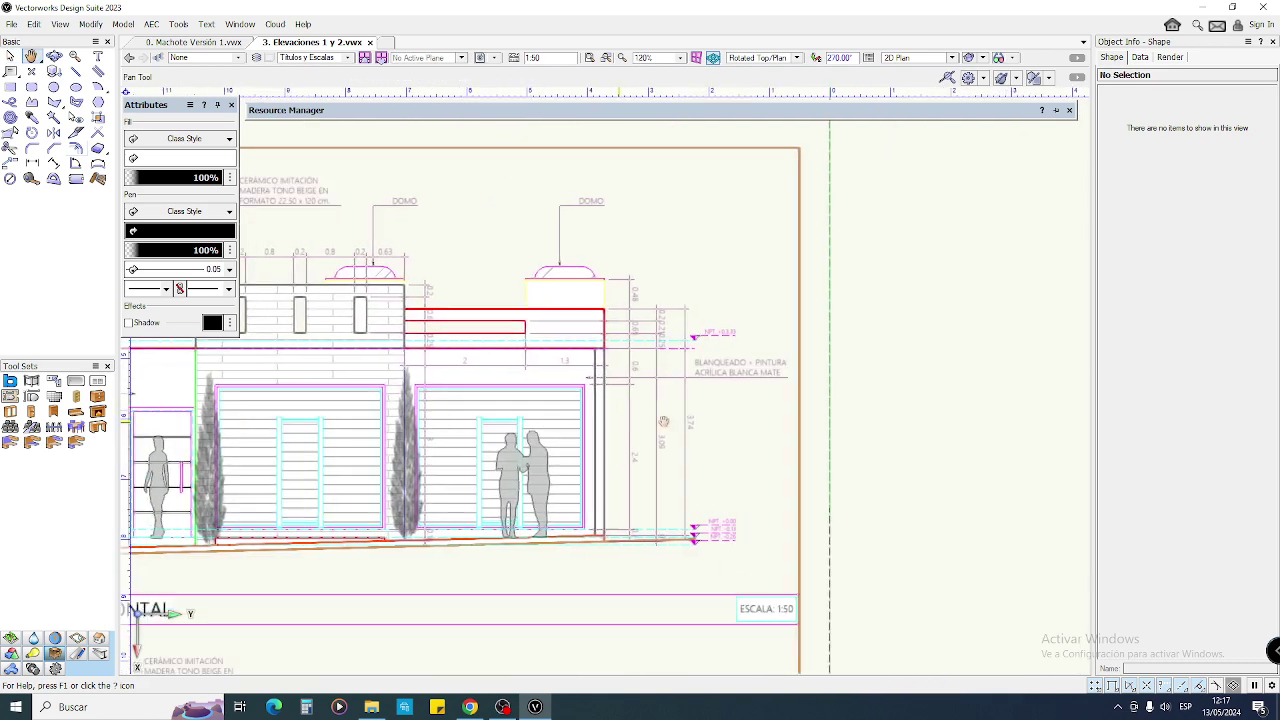
- Read the paint finish notes beside the front elevation and the CERÁMICO IMITACIÓN MADERA TONO BEIGE note above it
{"action": "scroll", "coordinate": [790, 300], "scroll_direction": "up", "scroll_amount": 3}
{"action": "left_click_drag", "start_coordinate": [747, 186], "coordinate": [870, 323]}
{"action": "middle_click_drag", "start_coordinate": [569, 283], "coordinate": [737, 285]}
{"action": "mouse_move", "coordinate": [751, 197]}
{"action": "left_mouse_down"}
{"action": "mouse_move", "coordinate": [688, 223]}
{"action": "mouse_move", "coordinate": [781, 215]}
{"action": "mouse_move", "coordinate": [695, 327]}
{"action": "left_mouse_up"}
{"action": "scroll", "coordinate": [700, 230], "scroll_direction": "up", "scroll_amount": 3}
{"action": "scroll", "coordinate": [756, 250], "scroll_direction": "down", "scroll_amount": 3}
{"action": "left_click_drag", "start_coordinate": [470, 168], "coordinate": [659, 235]}
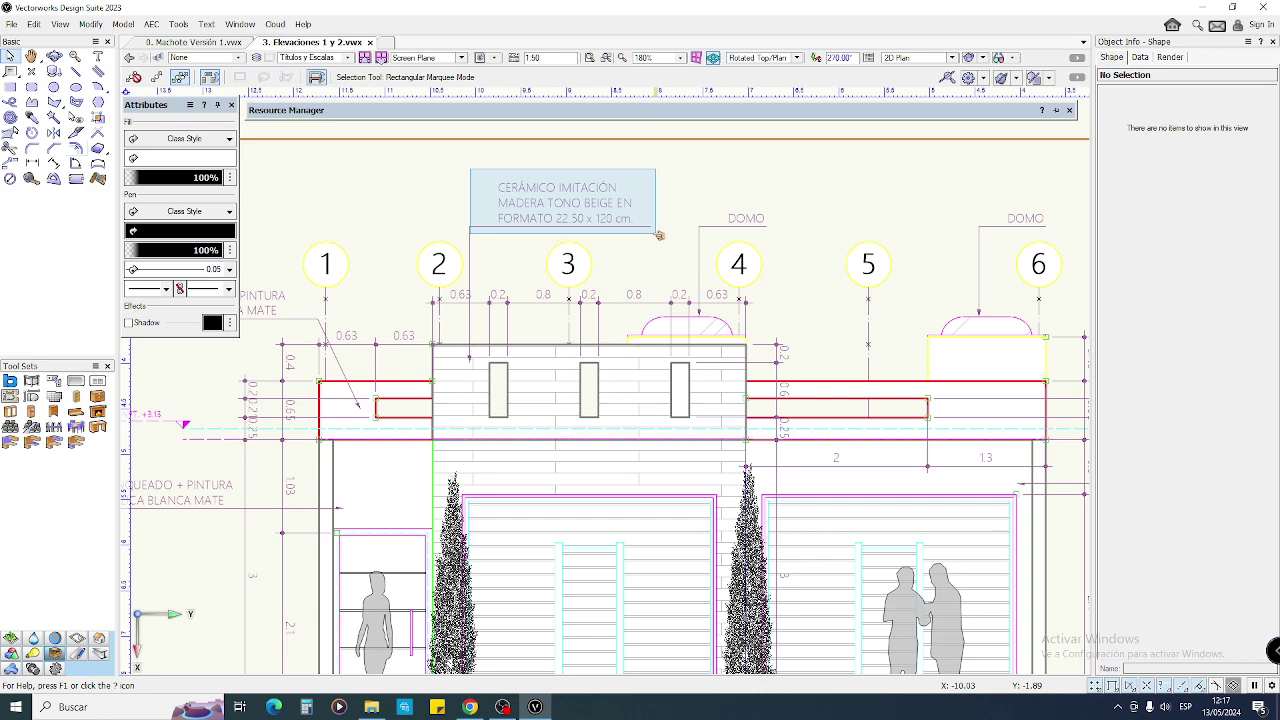
- Examine the tiled central volume that the ceramic finish note's leader points to in the front elevation
{"action": "left_click_drag", "start_coordinate": [658, 236], "coordinate": [620, 446]}
{"action": "scroll", "coordinate": [474, 272], "scroll_direction": "down", "scroll_amount": 1}
{"action": "middle_click_drag", "start_coordinate": [476, 268], "coordinate": [600, 202]}
{"action": "scroll", "coordinate": [521, 206], "scroll_direction": "down", "scroll_amount": 2}
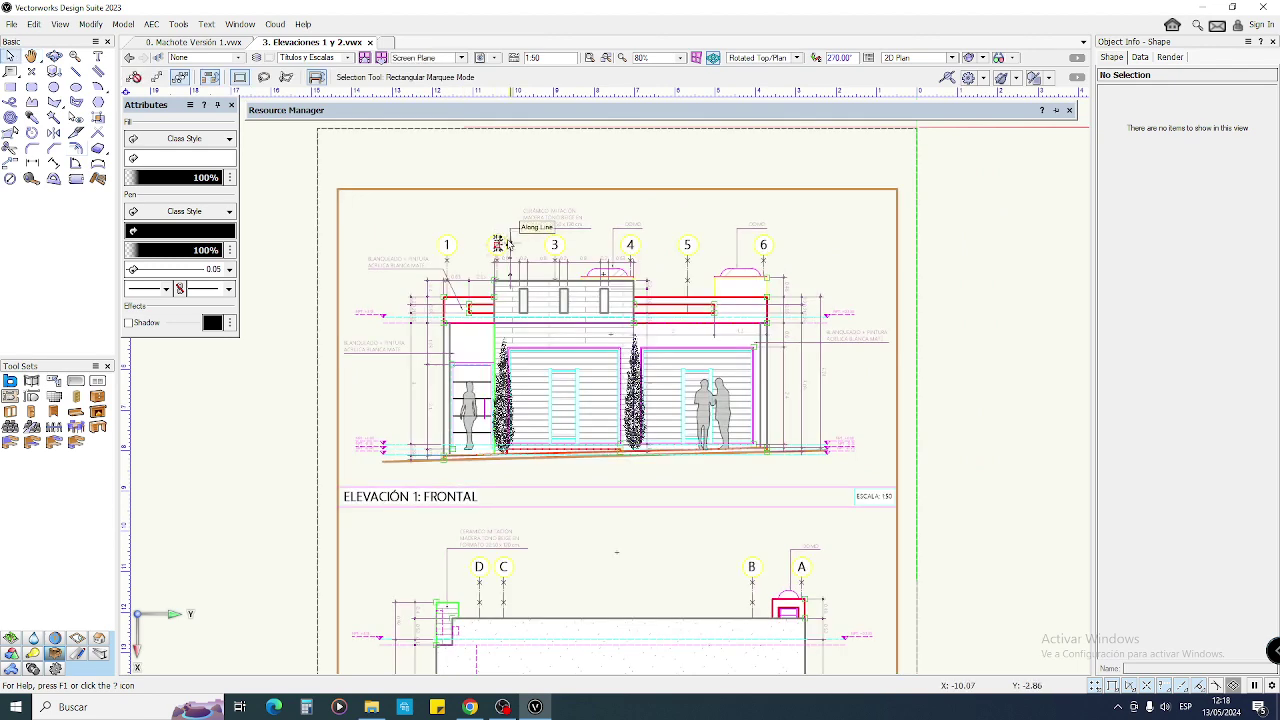
{"action": "scroll", "coordinate": [507, 238], "scroll_direction": "up", "scroll_amount": 2}
{"action": "middle_click_drag", "start_coordinate": [508, 230], "coordinate": [512, 214]}
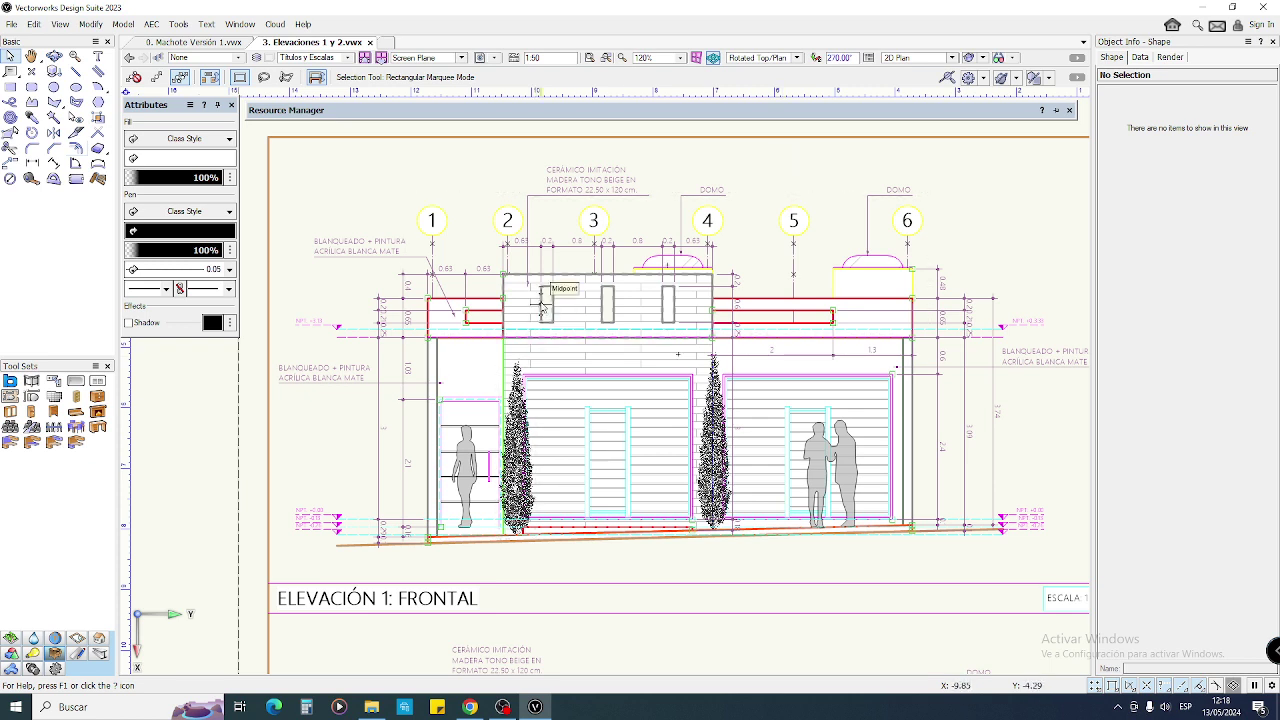
{"action": "left_click_drag", "start_coordinate": [533, 155], "coordinate": [700, 207]}
{"action": "left_click_drag", "start_coordinate": [500, 273], "coordinate": [716, 344]}
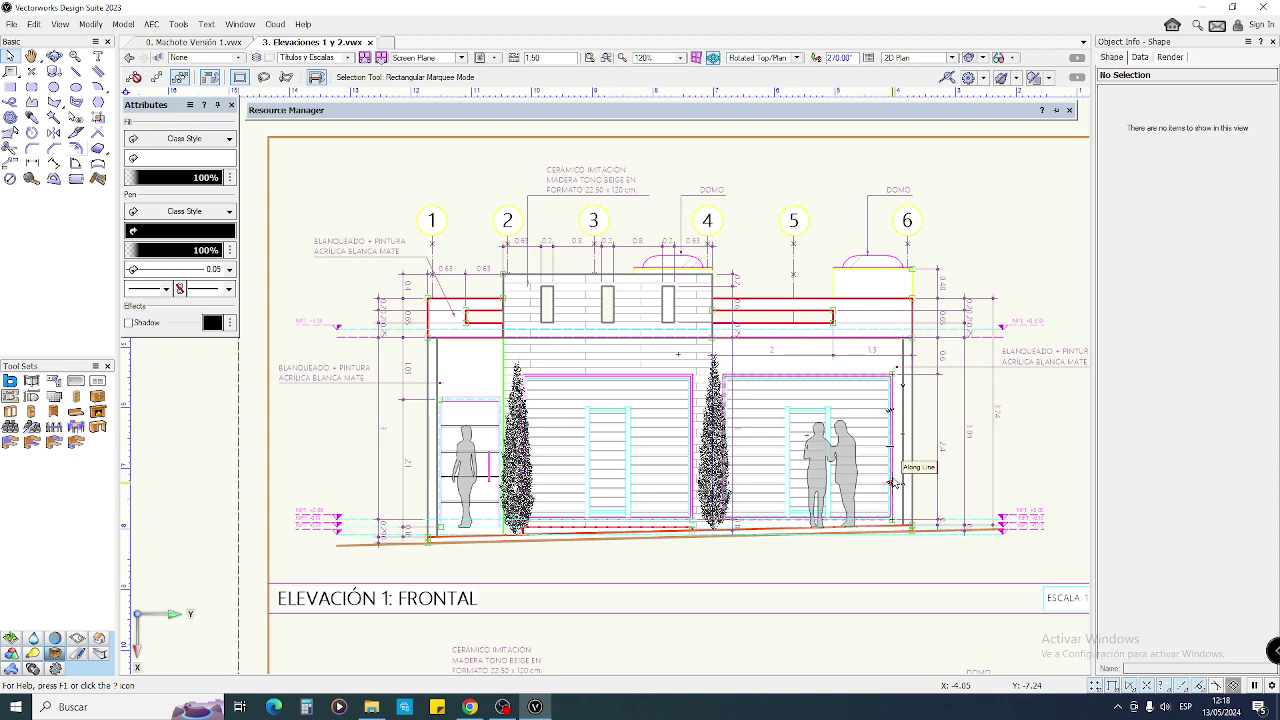
- Examine the trees and human silhouettes placed along the front elevation's ground line
{"action": "mouse_move", "coordinate": [700, 555]}
{"action": "left_mouse_down"}
{"action": "mouse_move", "coordinate": [731, 510]}
{"action": "mouse_move", "coordinate": [735, 348]}
{"action": "left_mouse_up"}
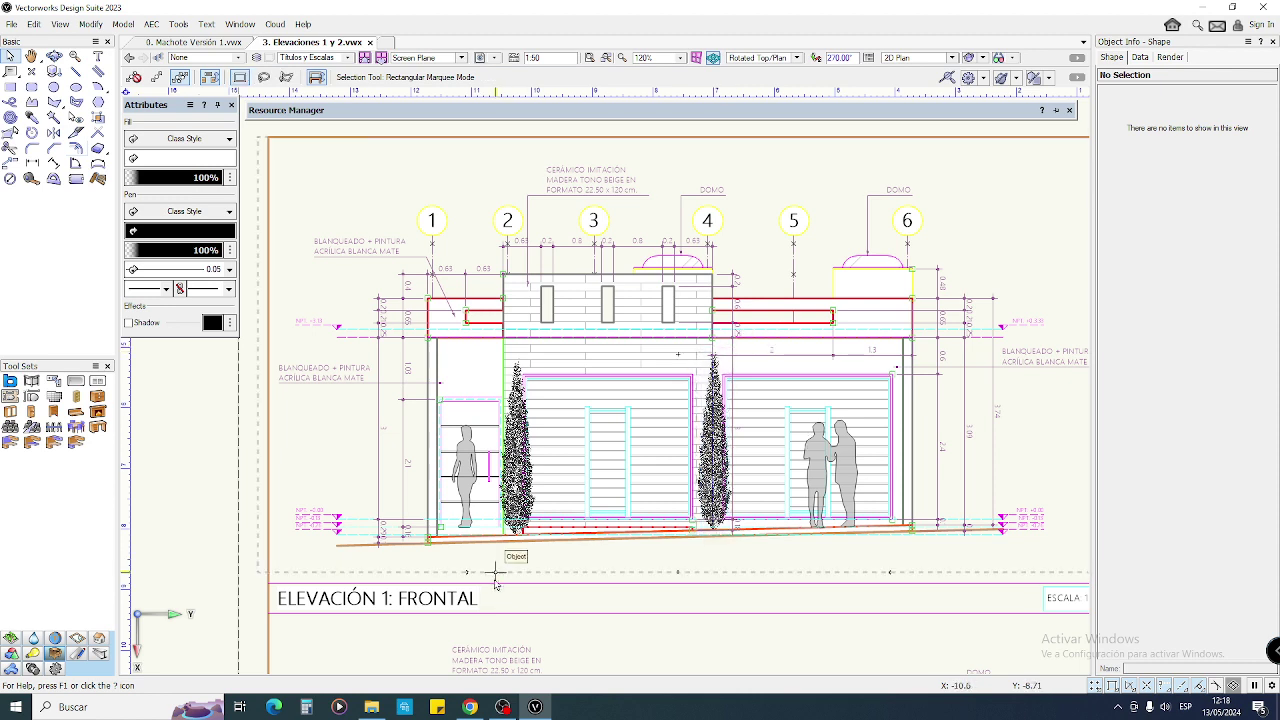
{"action": "mouse_move", "coordinate": [502, 555]}
{"action": "left_mouse_down"}
{"action": "mouse_move", "coordinate": [535, 545]}
{"action": "mouse_move", "coordinate": [535, 358]}
{"action": "left_mouse_up"}
{"action": "mouse_move", "coordinate": [804, 557]}
{"action": "left_mouse_down"}
{"action": "mouse_move", "coordinate": [838, 532]}
{"action": "mouse_move", "coordinate": [874, 412]}
{"action": "left_mouse_up"}
{"action": "scroll", "coordinate": [897, 480], "scroll_direction": "up", "scroll_amount": 2}
{"action": "left_click_drag", "start_coordinate": [788, 328], "coordinate": [870, 558]}
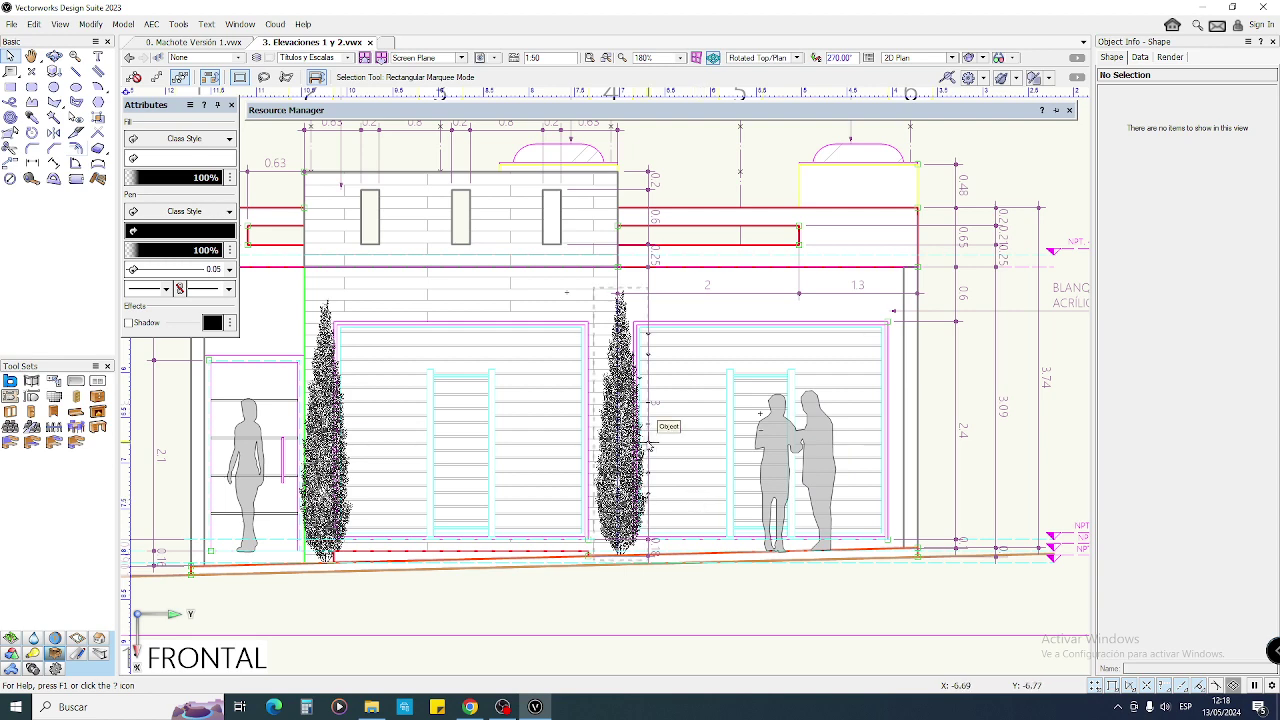
- Review ELEVACIÓN 2: LATERAL DERECHA and compare it with the front elevation on the same sheet
{"action": "scroll", "coordinate": [649, 443], "scroll_direction": "down", "scroll_amount": 4}
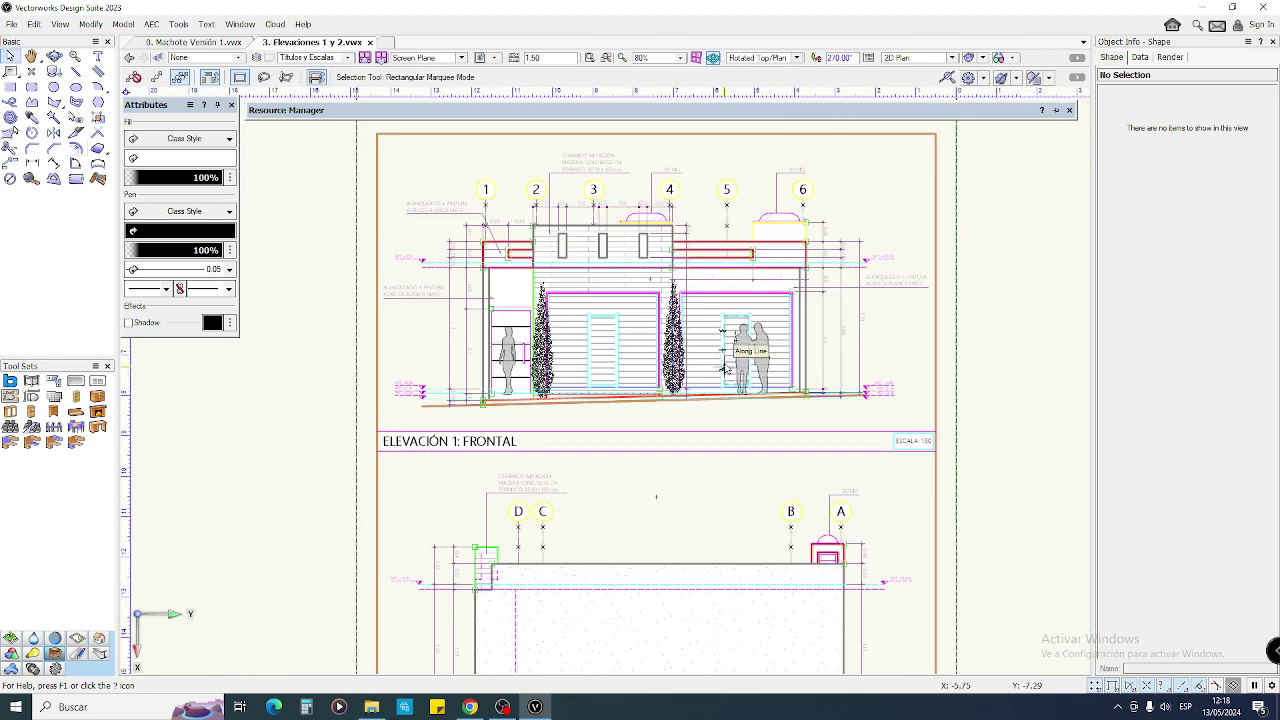
{"action": "key", "text": "h"}
{"action": "left_click_drag", "start_coordinate": [712, 424], "coordinate": [695, 238]}
{"action": "key", "text": "x"}
{"action": "scroll", "coordinate": [679, 385], "scroll_direction": "up", "scroll_amount": 3}
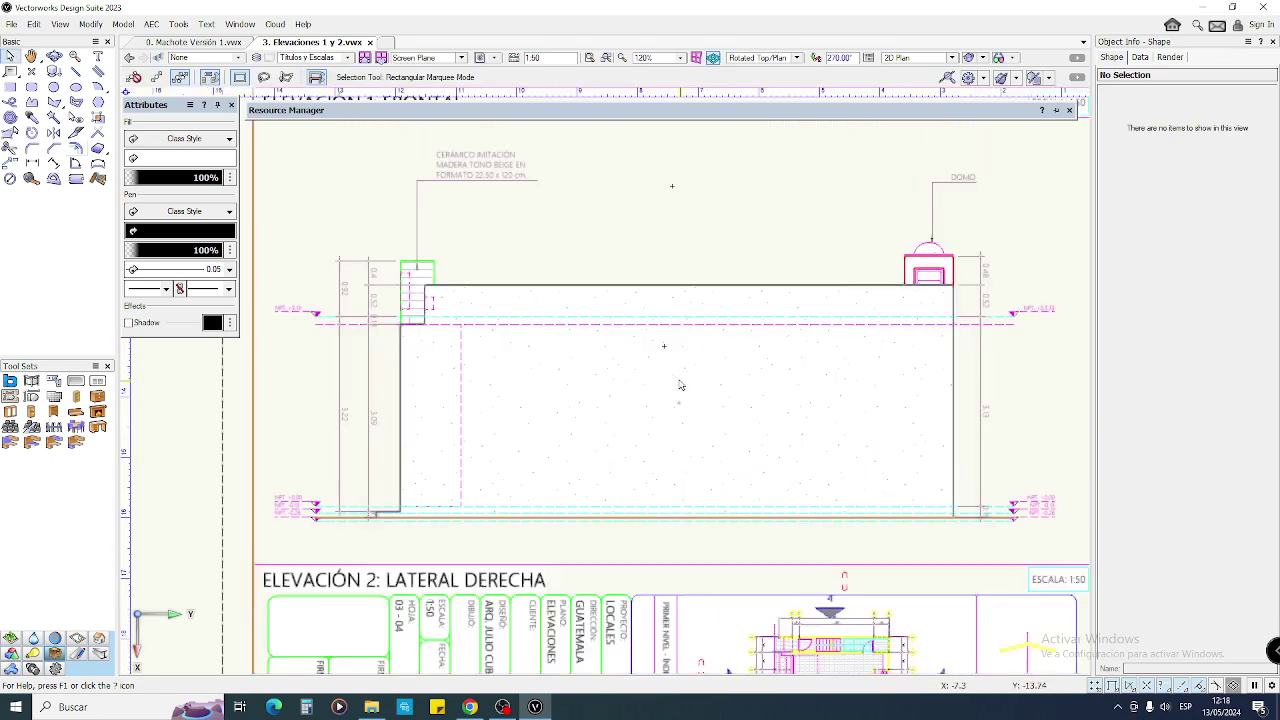
{"action": "scroll", "coordinate": [723, 270], "scroll_direction": "down", "scroll_amount": 4}
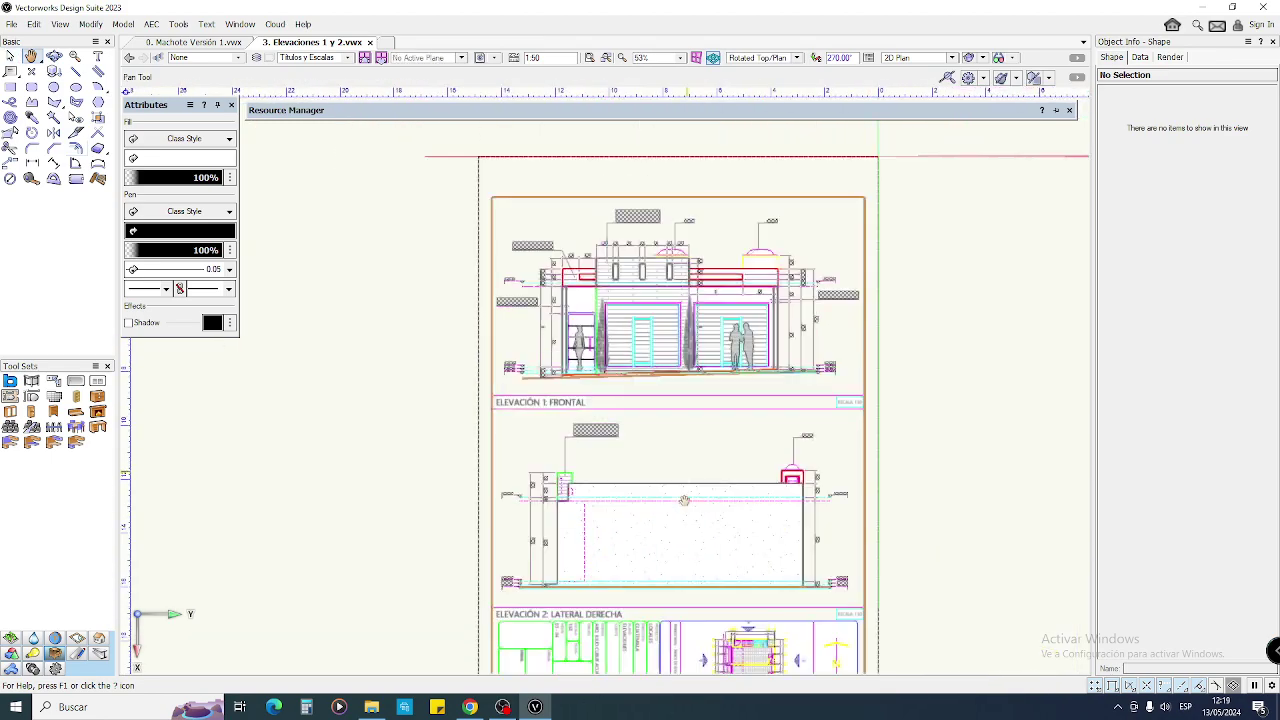
{"action": "left_click", "coordinate": [878, 472]}
{"action": "key", "text": "Escape"}
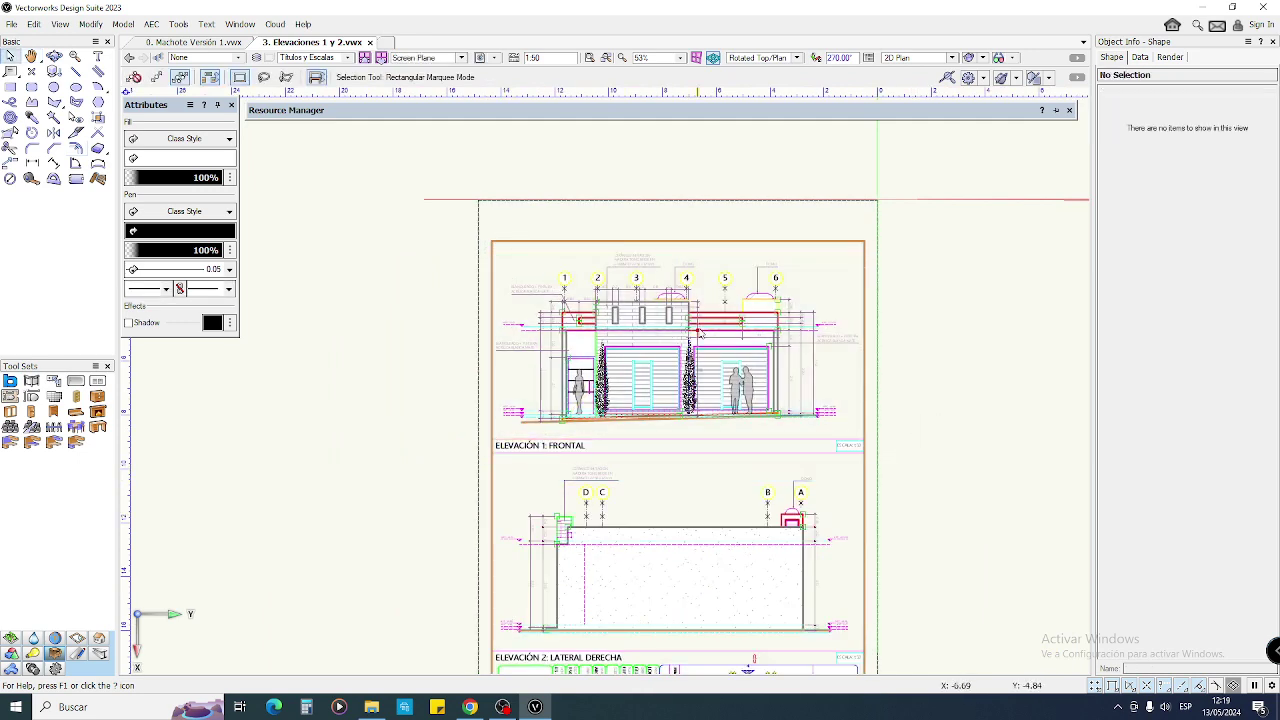
{"action": "scroll", "coordinate": [699, 329], "scroll_direction": "up", "scroll_amount": 3}
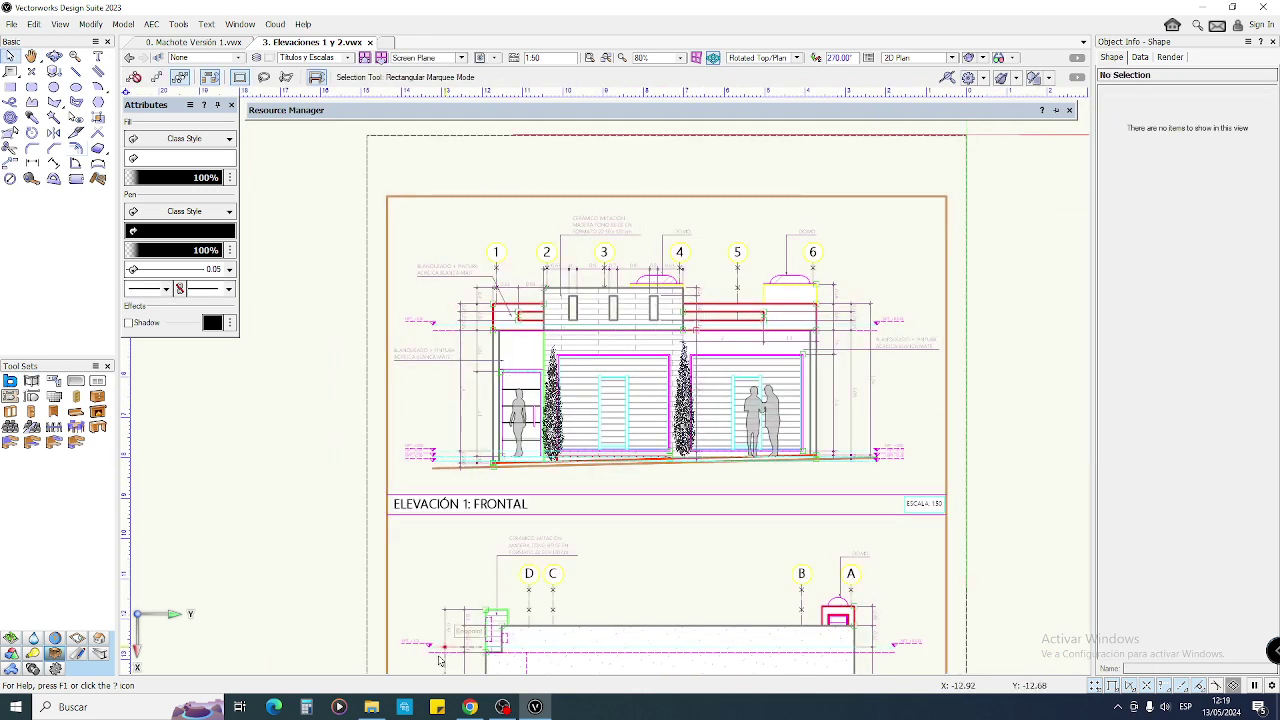
- Open 4. Secciones A y B from the Proyecto Final folder, and switch to the plan in 0. Machote Versión 1.vwx
{"action": "left_click", "coordinate": [371, 707]}
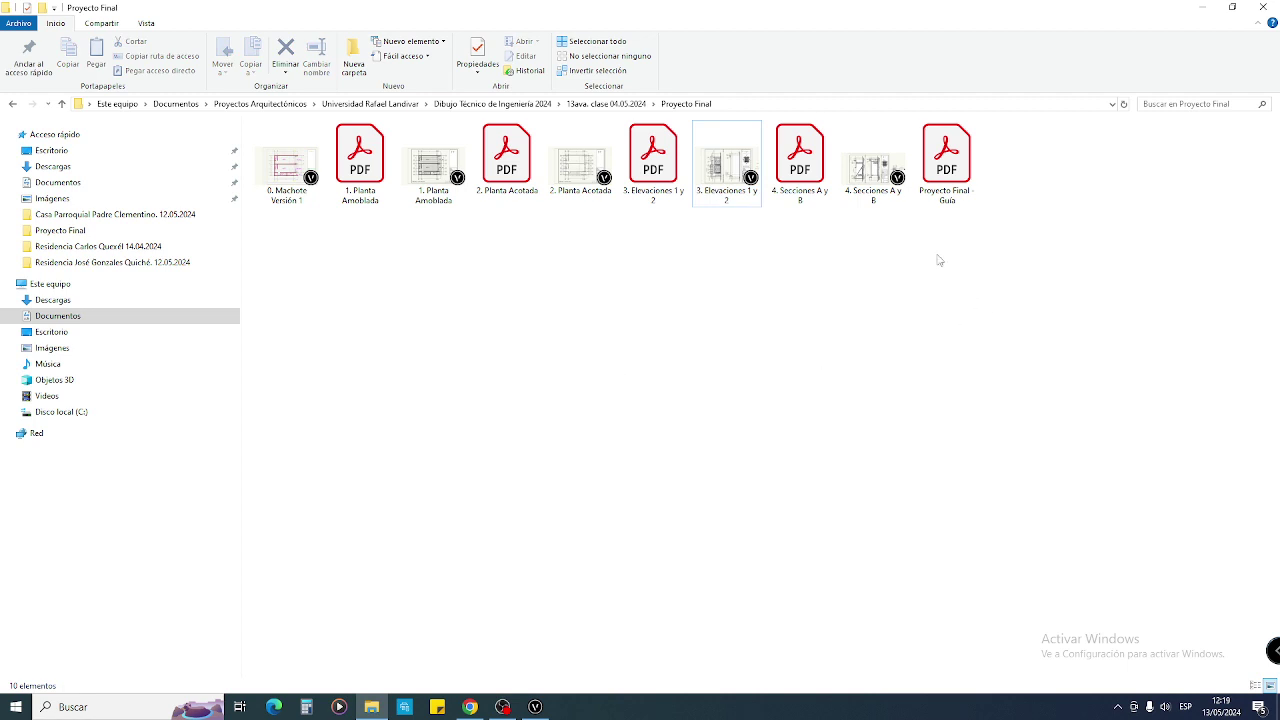
{"action": "left_click", "coordinate": [873, 175]}
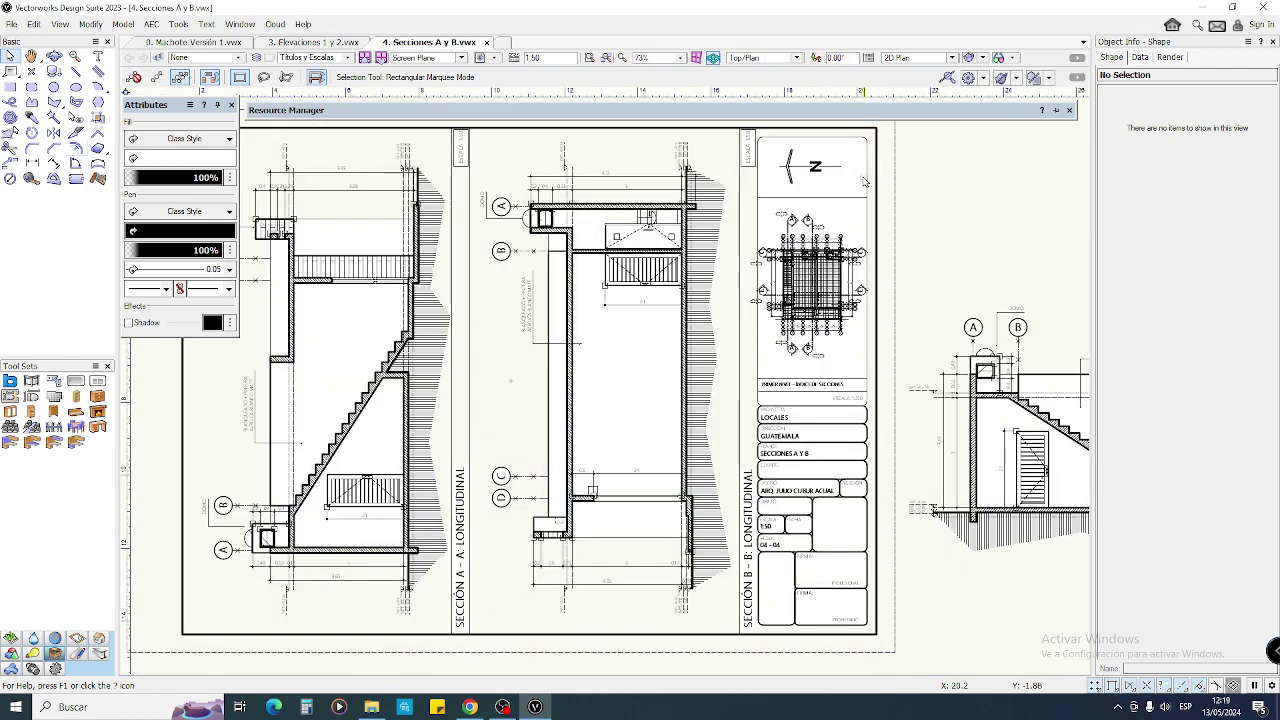
{"action": "left_click", "coordinate": [209, 42]}
{"action": "scroll", "coordinate": [697, 374], "scroll_direction": "down", "scroll_amount": 3}
{"action": "middle_click_drag", "start_coordinate": [697, 374], "coordinate": [749, 340]}
{"action": "scroll", "coordinate": [748, 340], "scroll_direction": "up", "scroll_amount": 3}
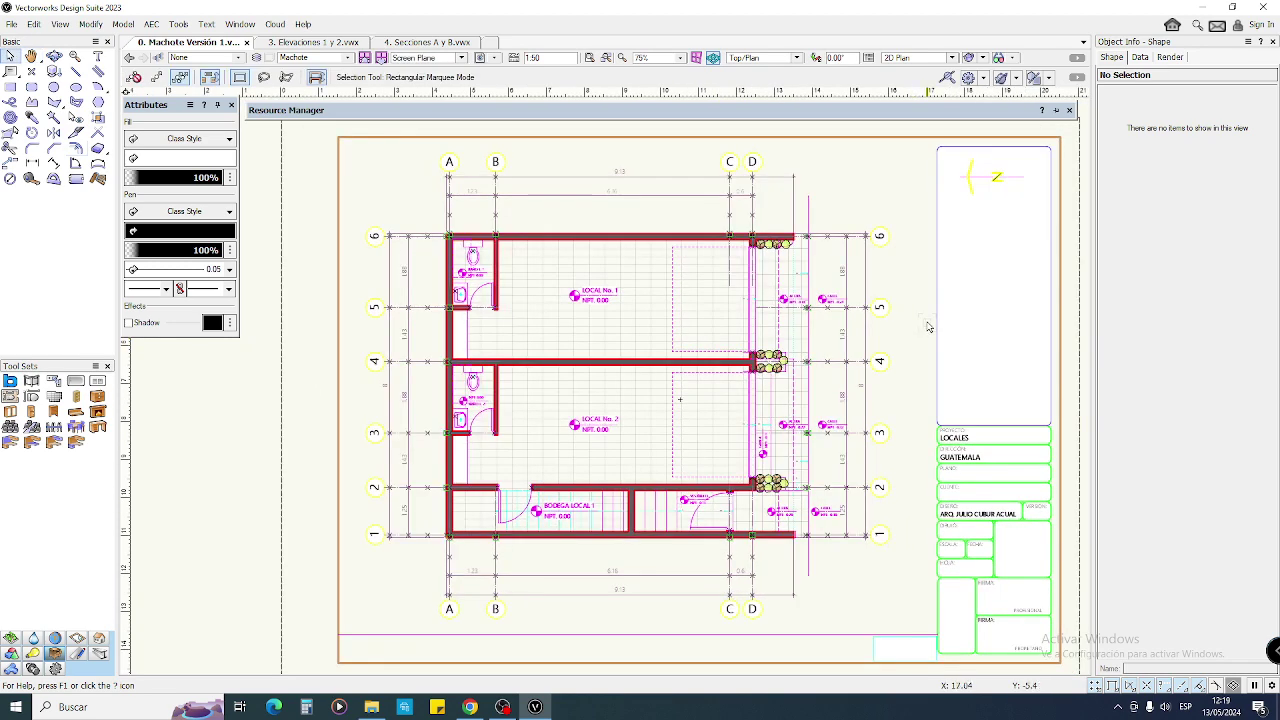
- Trace the viewing direction toward the plan's front with a temporary line, and compare it with the front elevation in 3. Elevaciones 1 y 2.vwx
{"action": "key", "text": "2"}
{"action": "left_click", "coordinate": [1013, 301]}
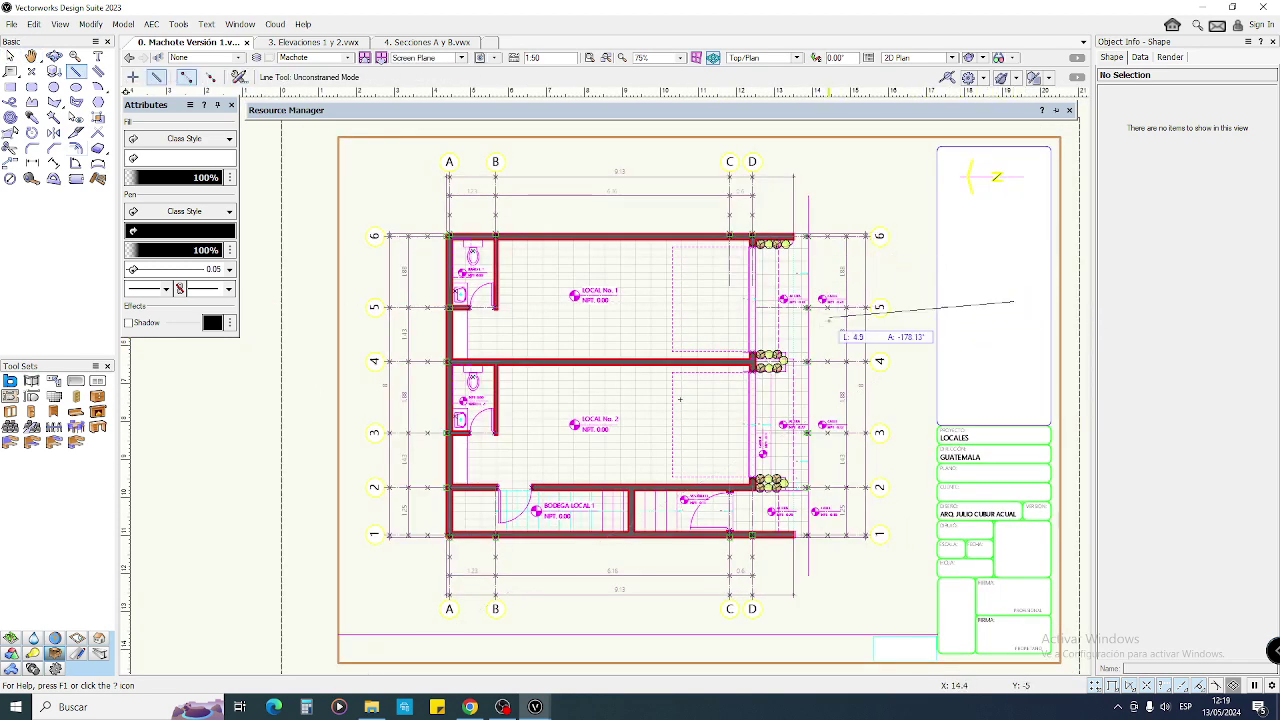
{"action": "key", "text": "x"}
{"action": "left_click", "coordinate": [329, 43]}
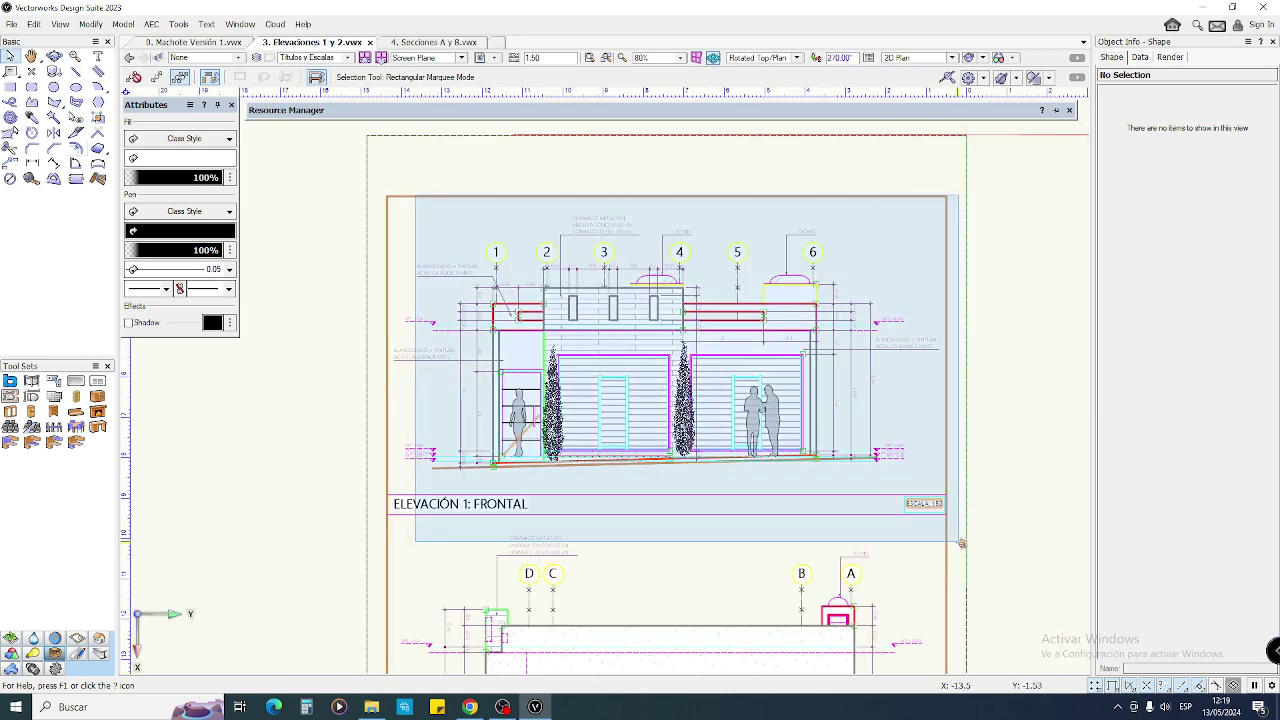
{"action": "left_click", "coordinate": [208, 43]}
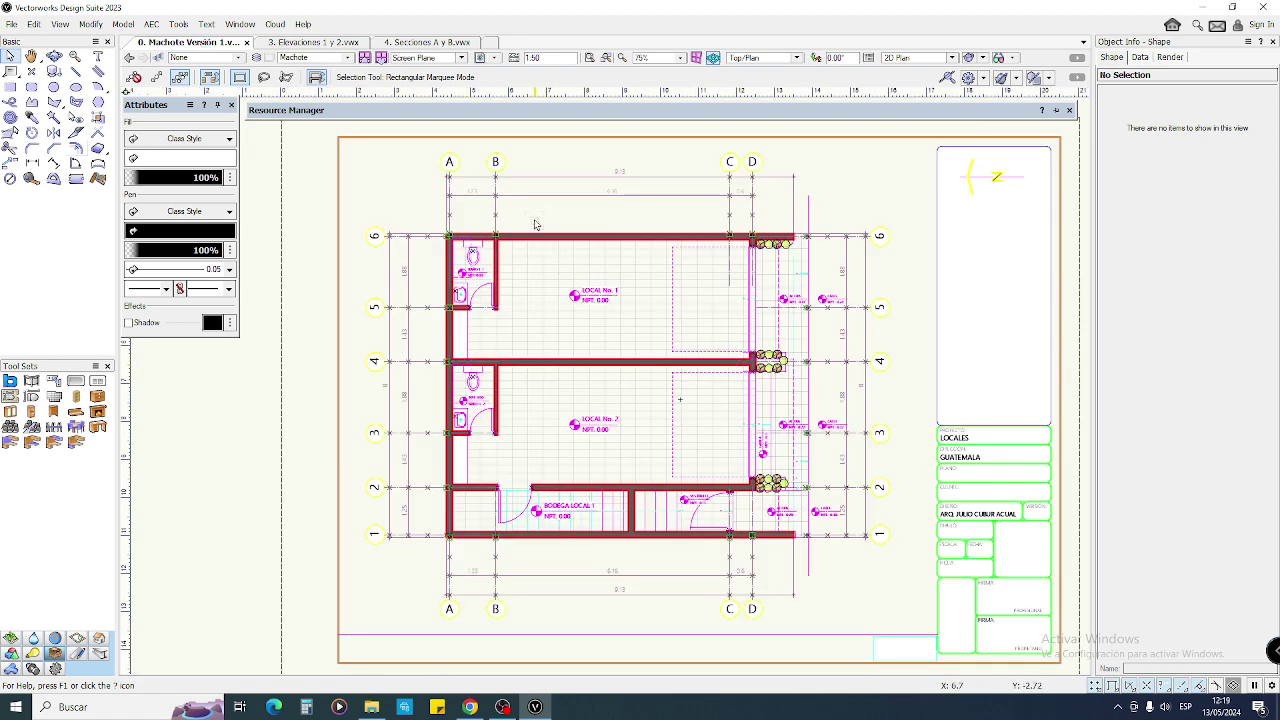
- Examine the wall along axis 6 and the Bodega Local 1 and stair area on the plan
{"action": "left_click_drag", "start_coordinate": [528, 214], "coordinate": [527, 284]}
{"action": "left_click_drag", "start_coordinate": [546, 460], "coordinate": [745, 549]}
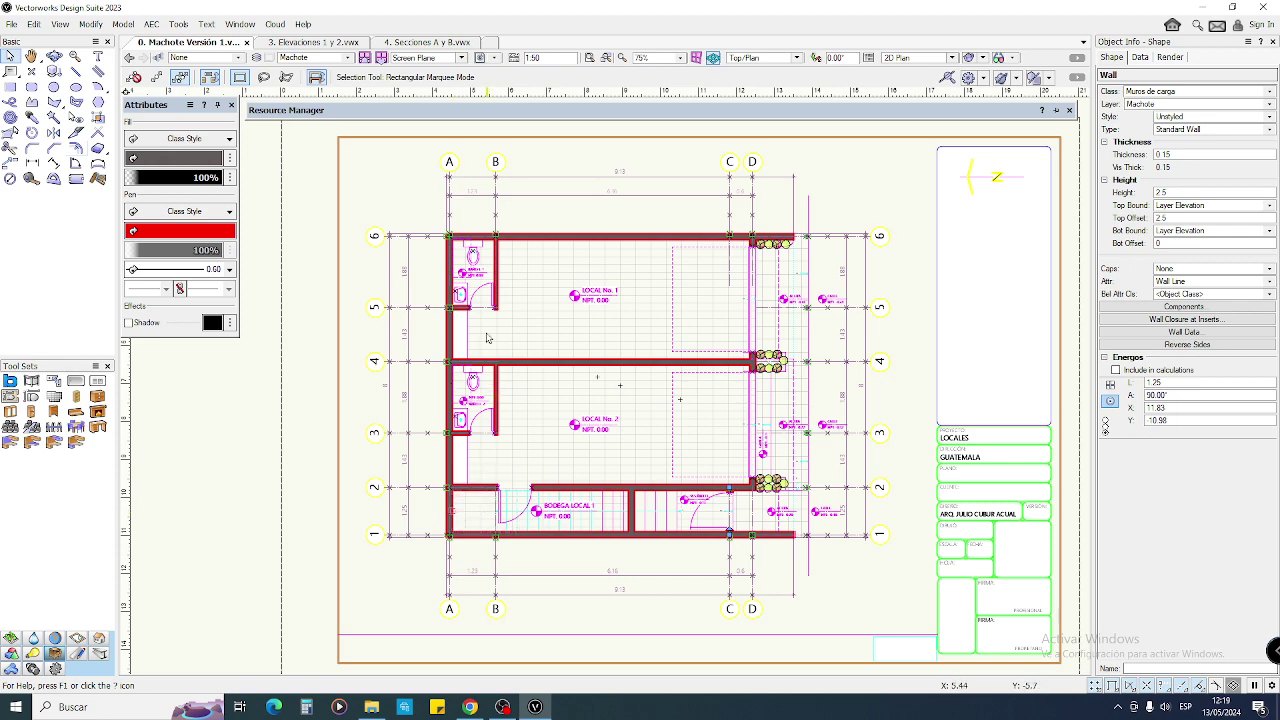
{"action": "left_click", "coordinate": [960, 470]}
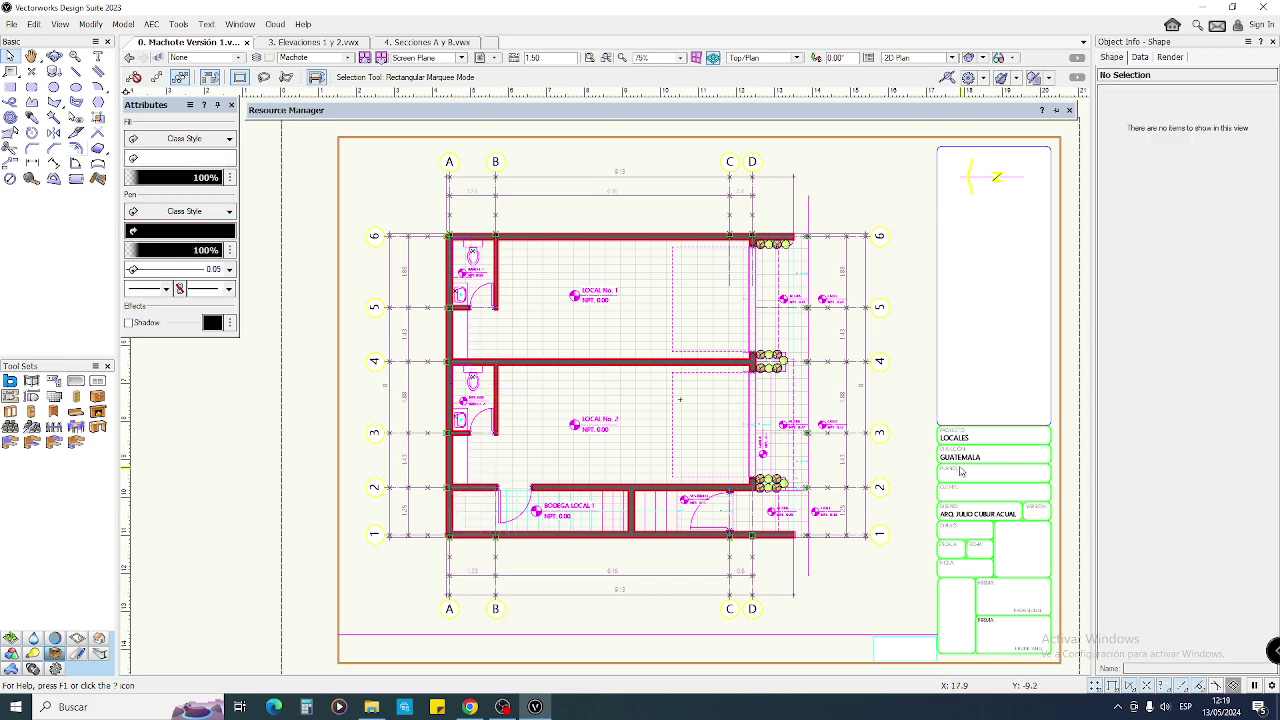
- Turn off black-and-white display in the document preferences of 4. Secciones A y B.vwx, and close the Resource Manager
{"action": "left_click", "coordinate": [428, 42]}
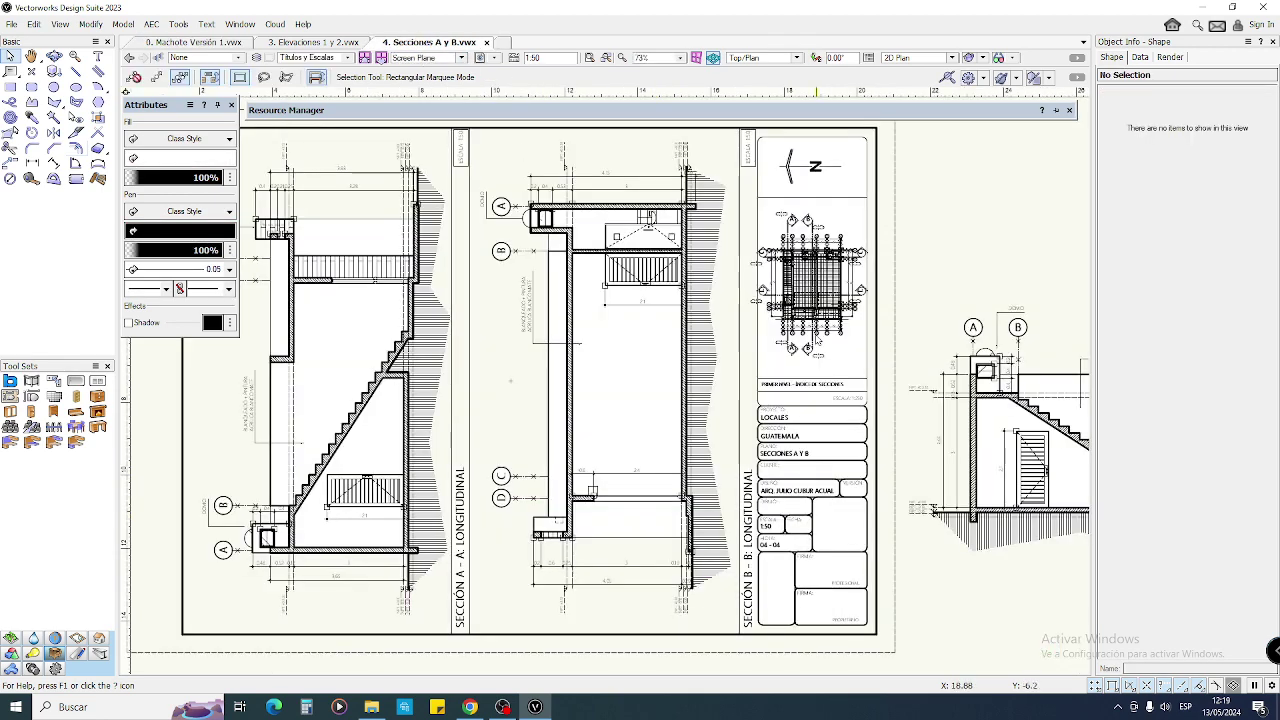
{"action": "scroll", "coordinate": [900, 262], "scroll_direction": "up", "scroll_amount": 6}
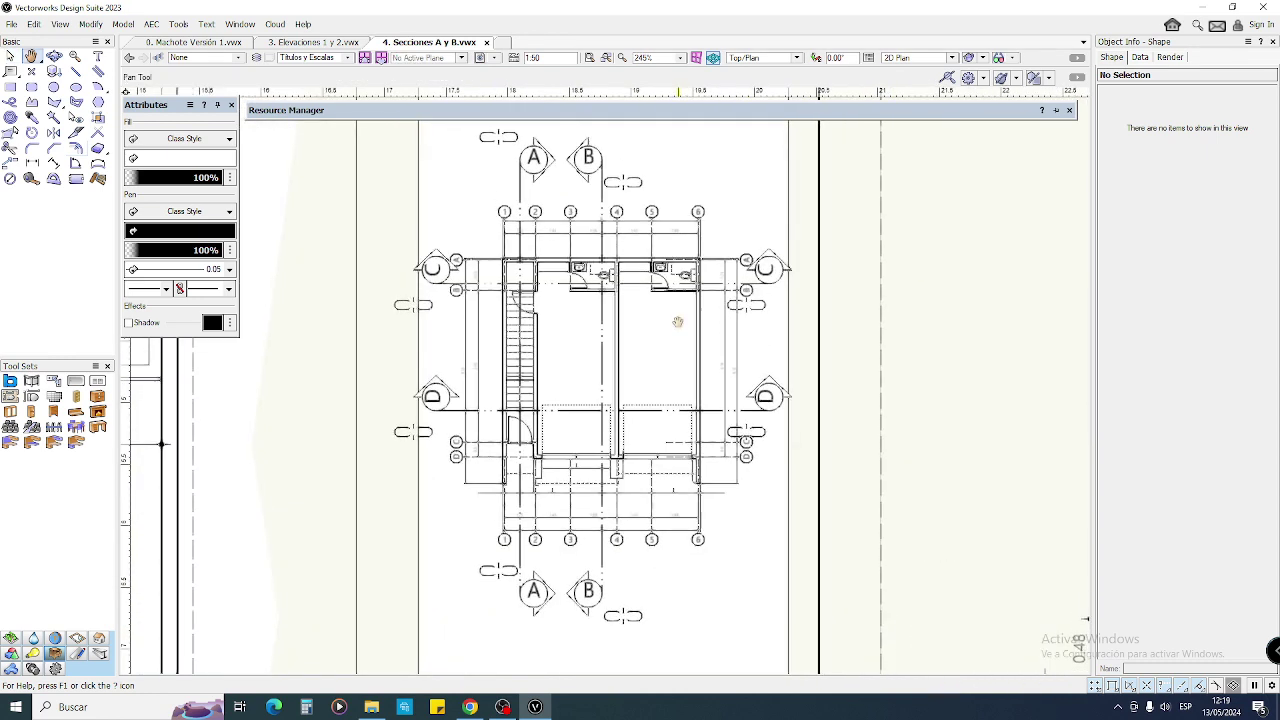
{"action": "middle_click_drag", "start_coordinate": [886, 386], "coordinate": [882, 378]}
{"action": "right_click", "coordinate": [874, 246]}
{"action": "left_click", "coordinate": [950, 392]}
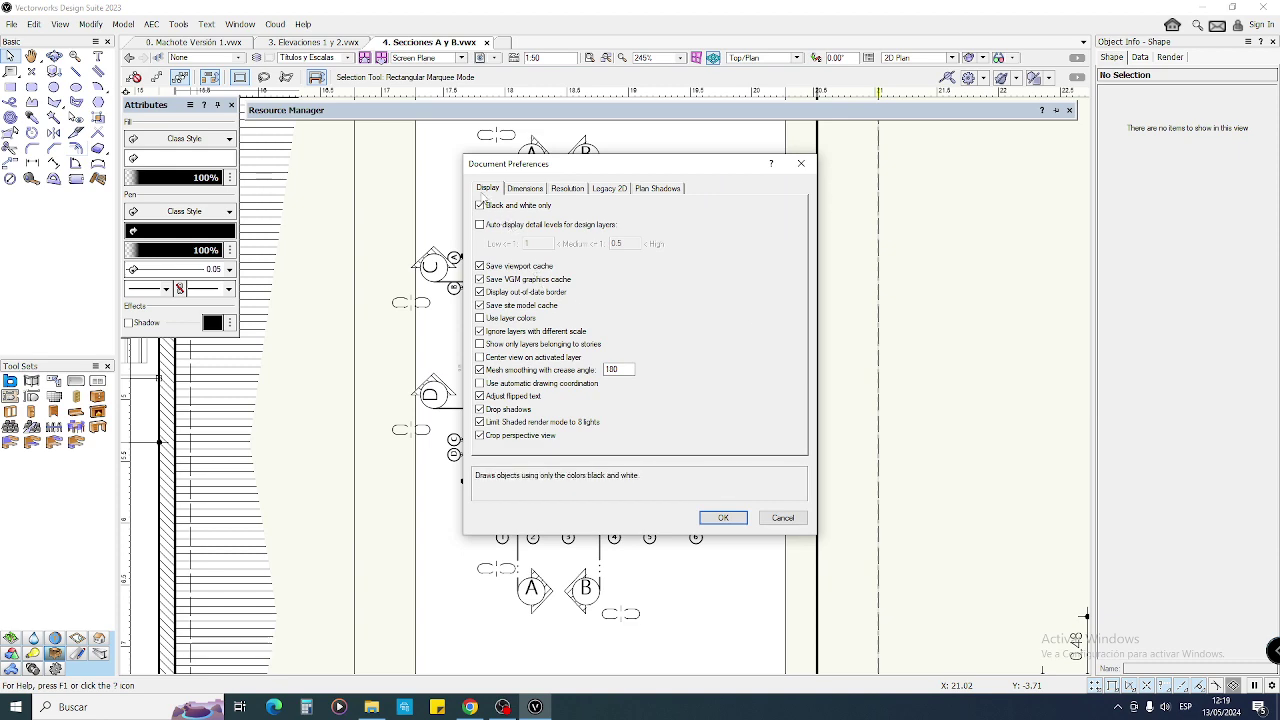
{"action": "left_click", "coordinate": [480, 206]}
{"action": "left_click", "coordinate": [723, 517]}
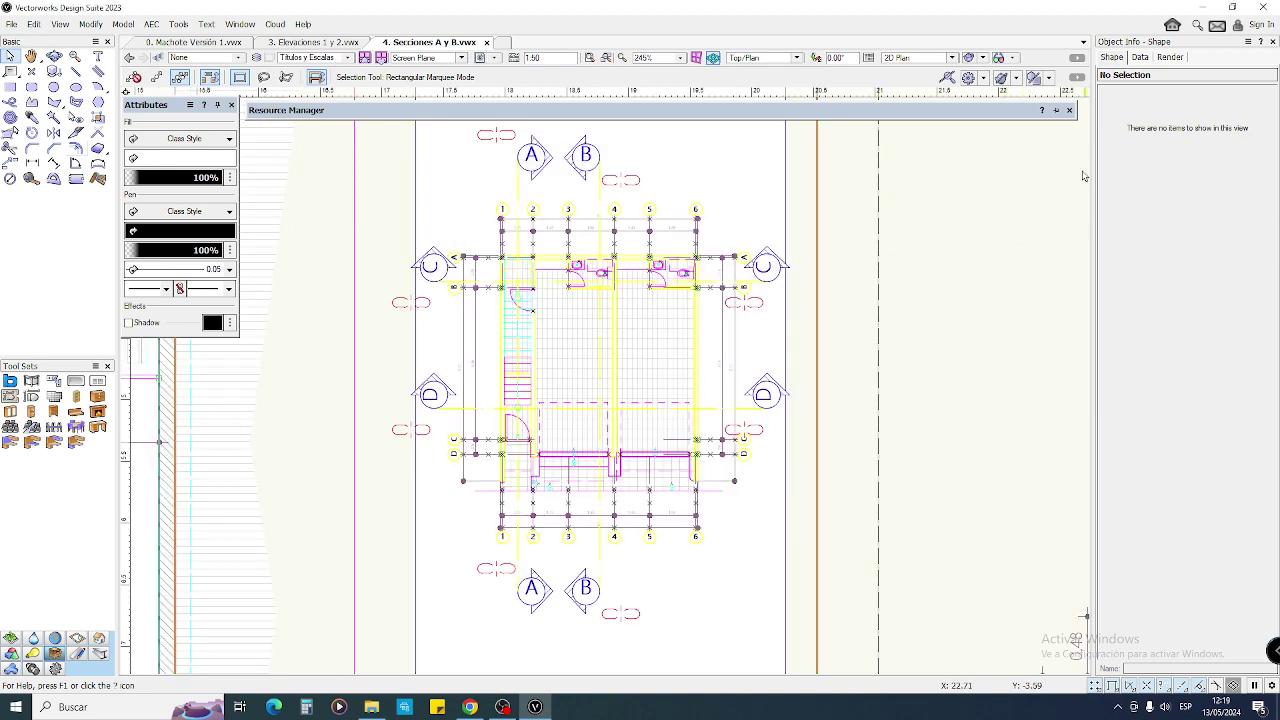
{"action": "left_click", "coordinate": [1069, 110]}
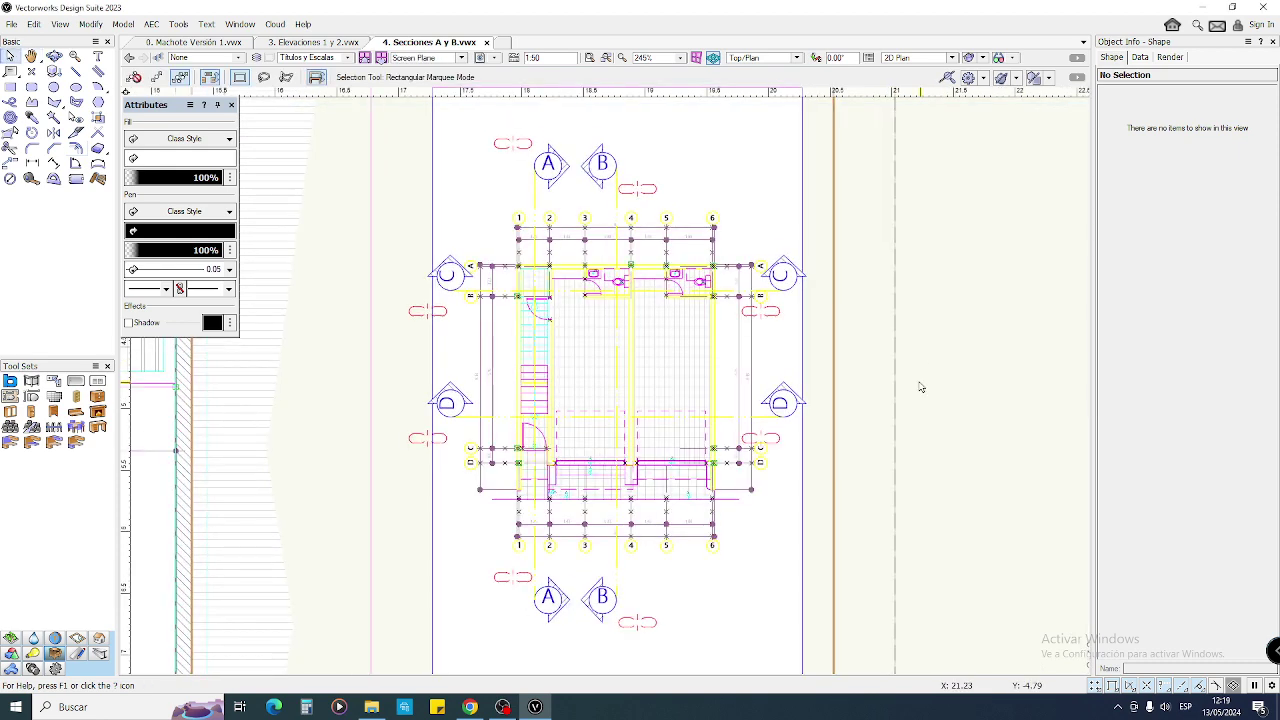
- Examine the section A and B markers below the sections index plan, including the direction of their arrows
{"action": "key", "text": "2"}
{"action": "scroll", "coordinate": [613, 598], "scroll_direction": "up", "scroll_amount": 5}
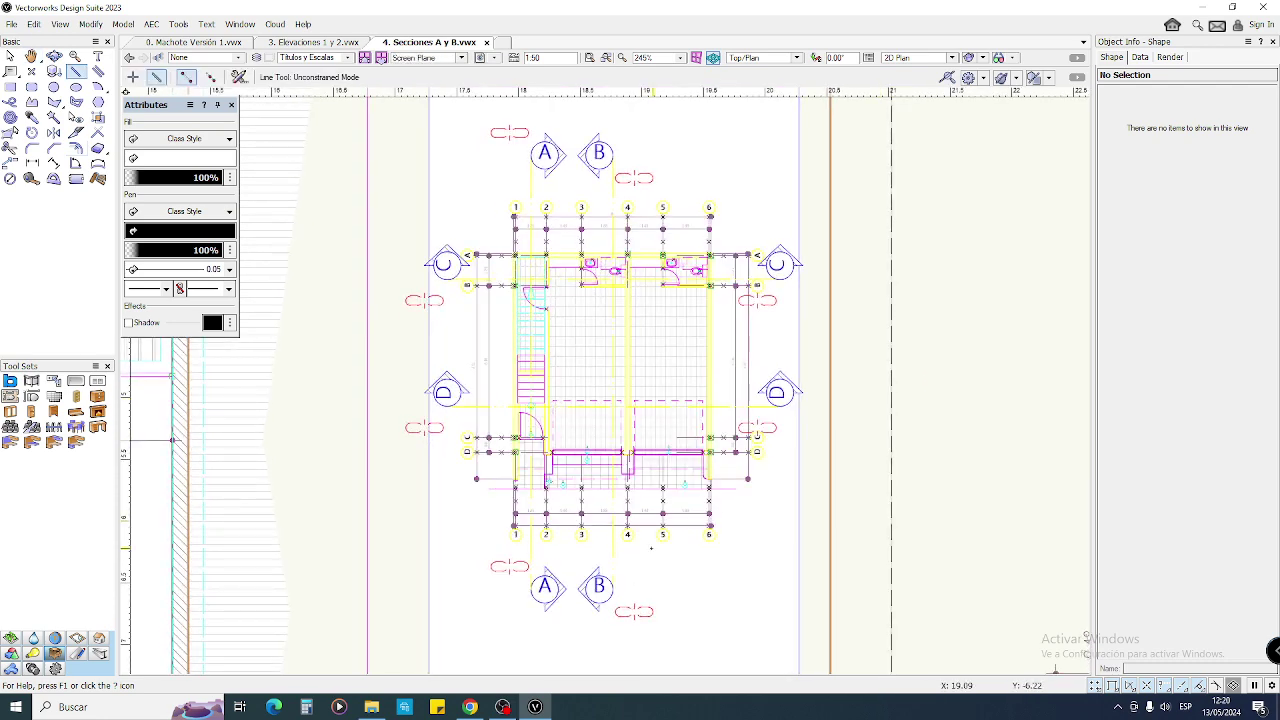
{"action": "middle_click_drag", "start_coordinate": [613, 598], "coordinate": [650, 514]}
{"action": "key", "text": "x"}
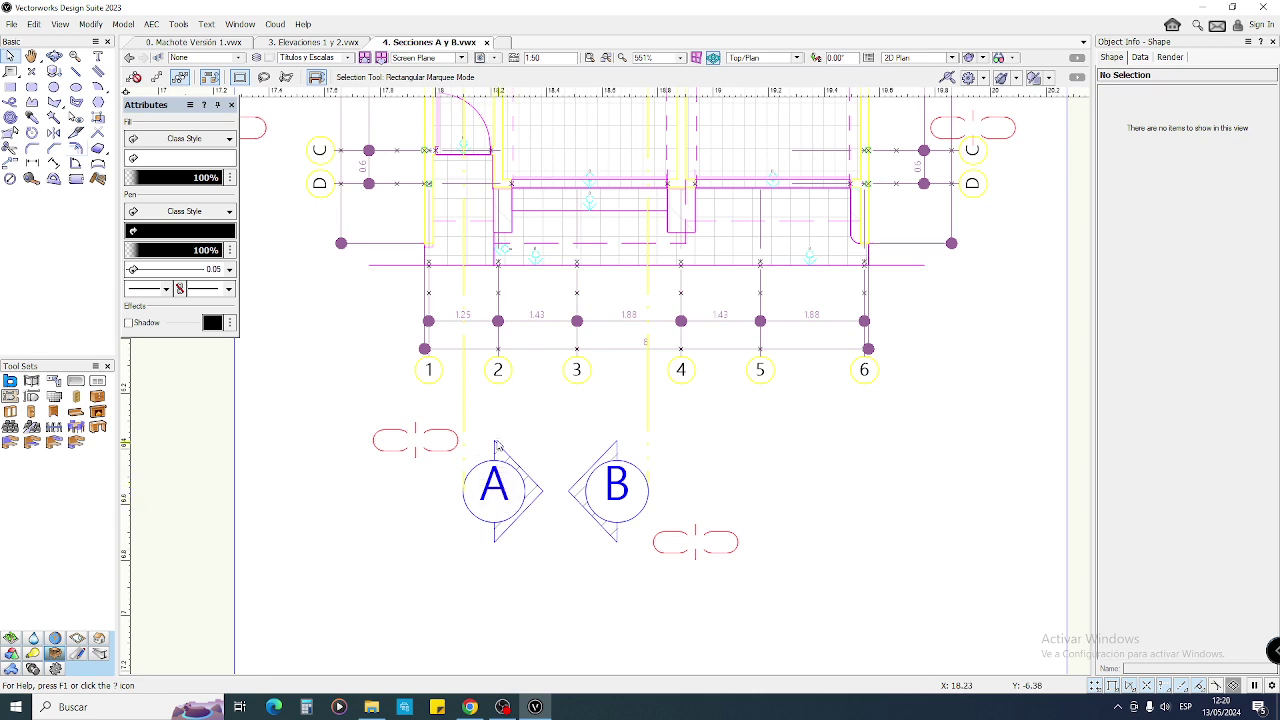
{"action": "left_click_drag", "start_coordinate": [495, 436], "coordinate": [549, 551]}
{"action": "scroll", "coordinate": [530, 474], "scroll_direction": "down", "scroll_amount": 2}
{"action": "middle_click_drag", "start_coordinate": [530, 474], "coordinate": [525, 517]}
{"action": "middle_click_drag", "start_coordinate": [512, 467], "coordinate": [516, 488]}
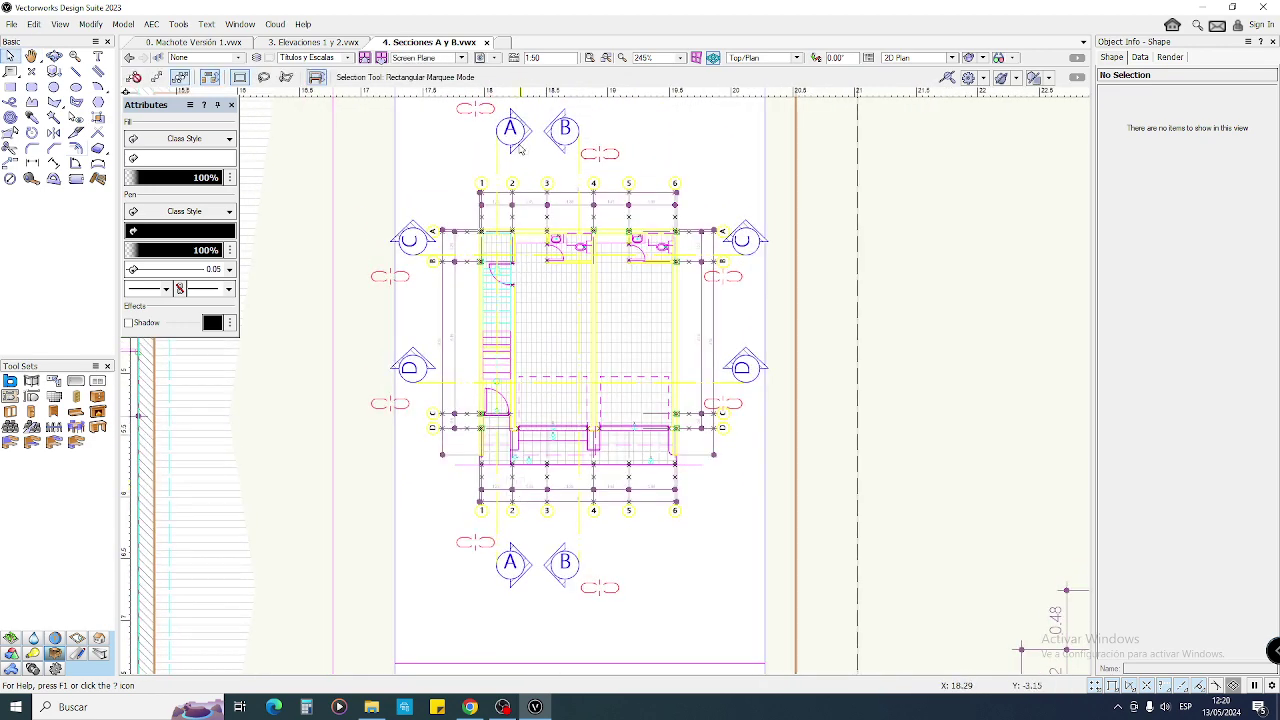
- Trace section line A through the stairs with a temporary line, and examine the A marker above the index plan
{"action": "key", "text": "2"}
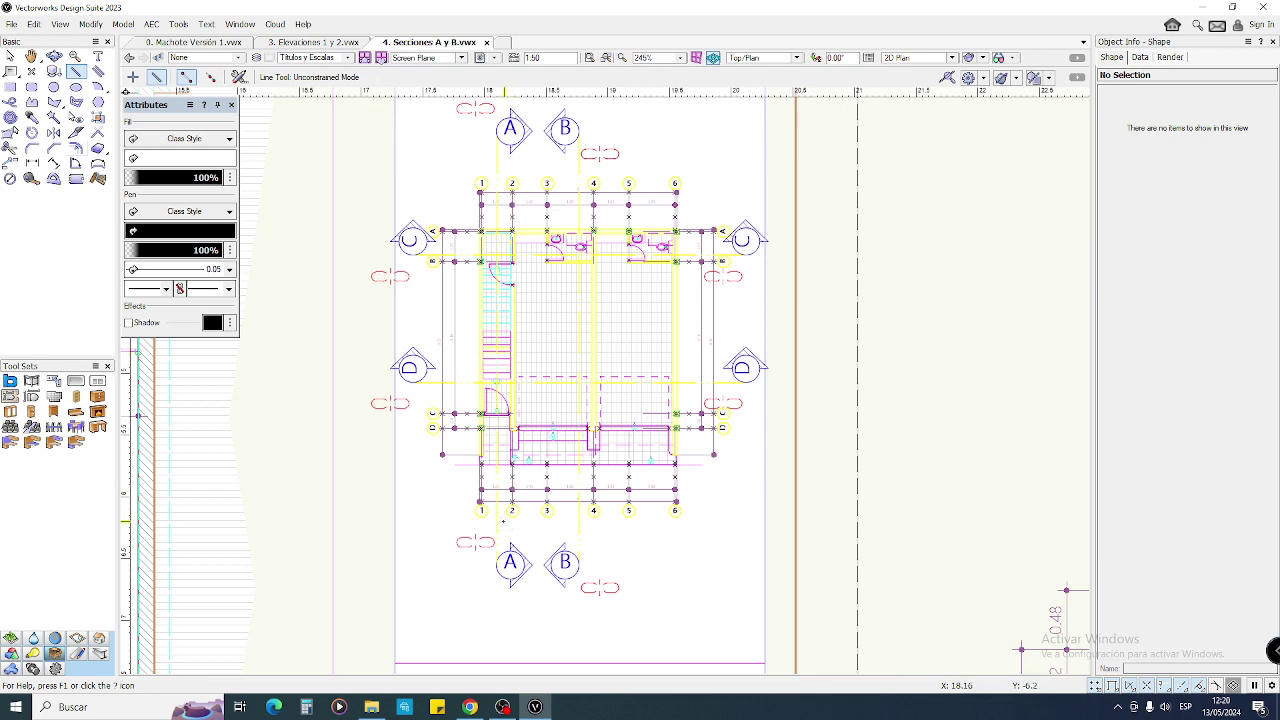
{"action": "left_click", "coordinate": [497, 553]}
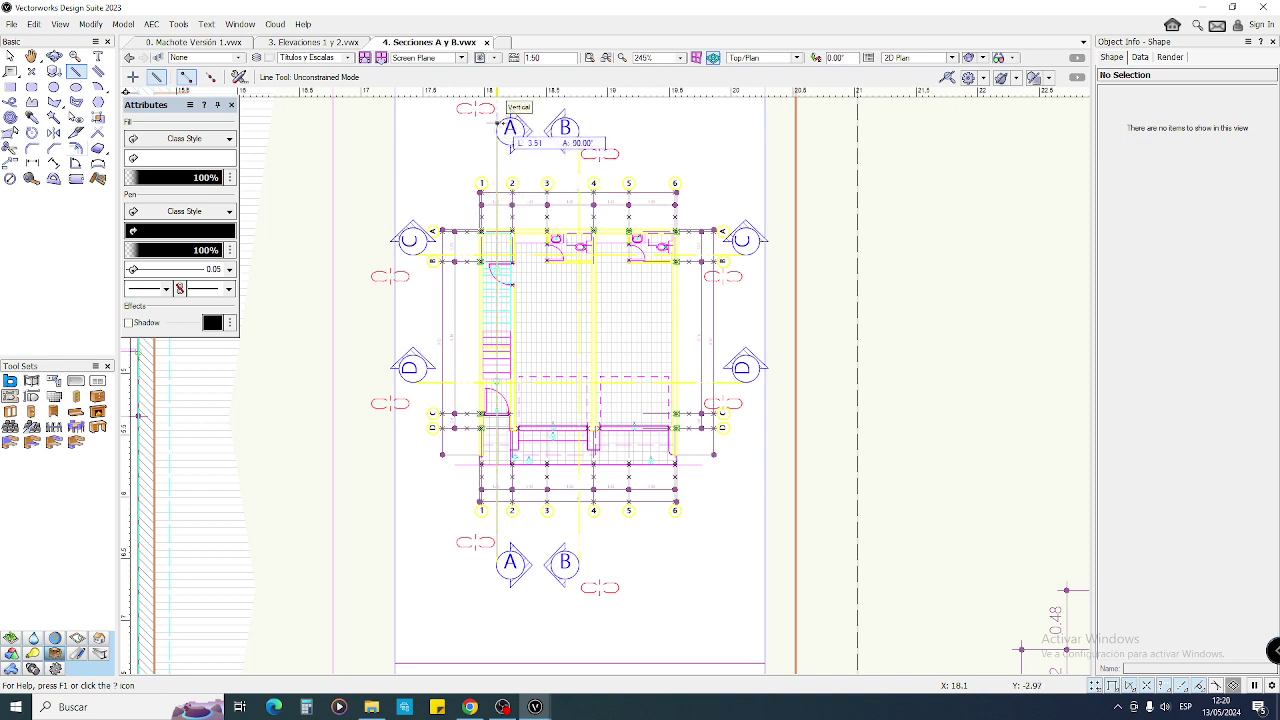
{"action": "key", "text": "x"}
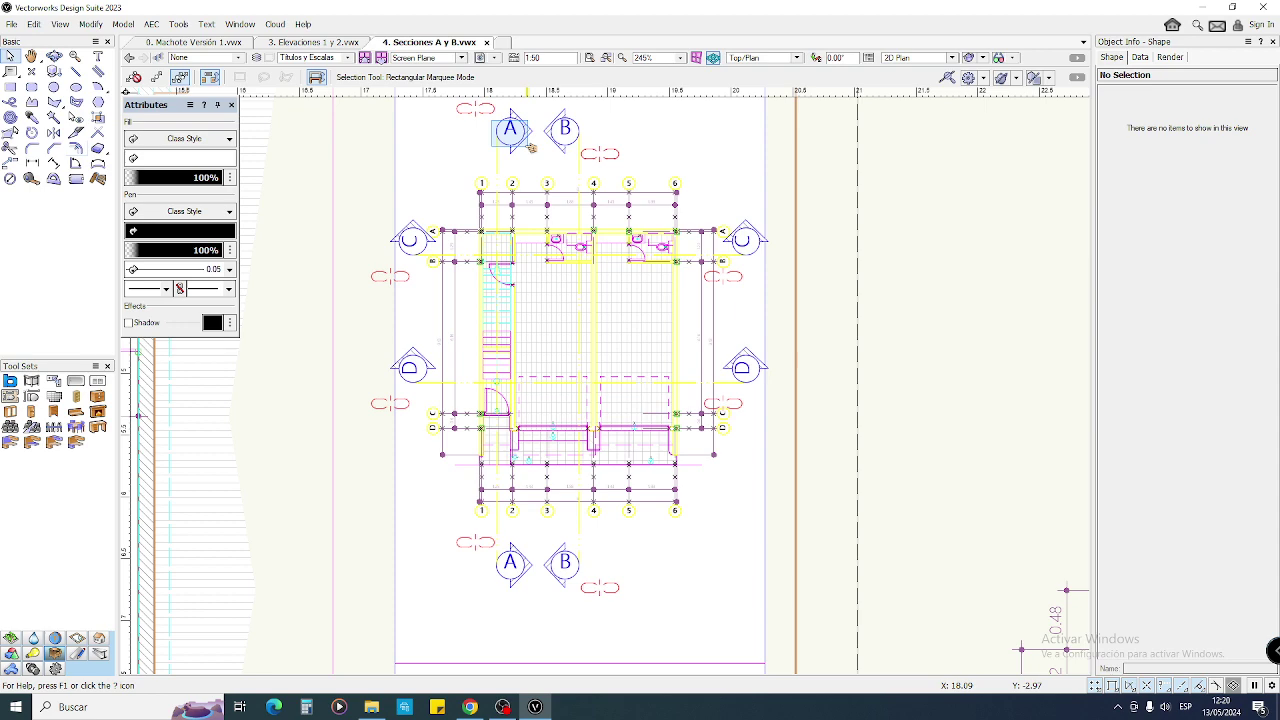
{"action": "scroll", "coordinate": [514, 138], "scroll_direction": "up", "scroll_amount": 4}
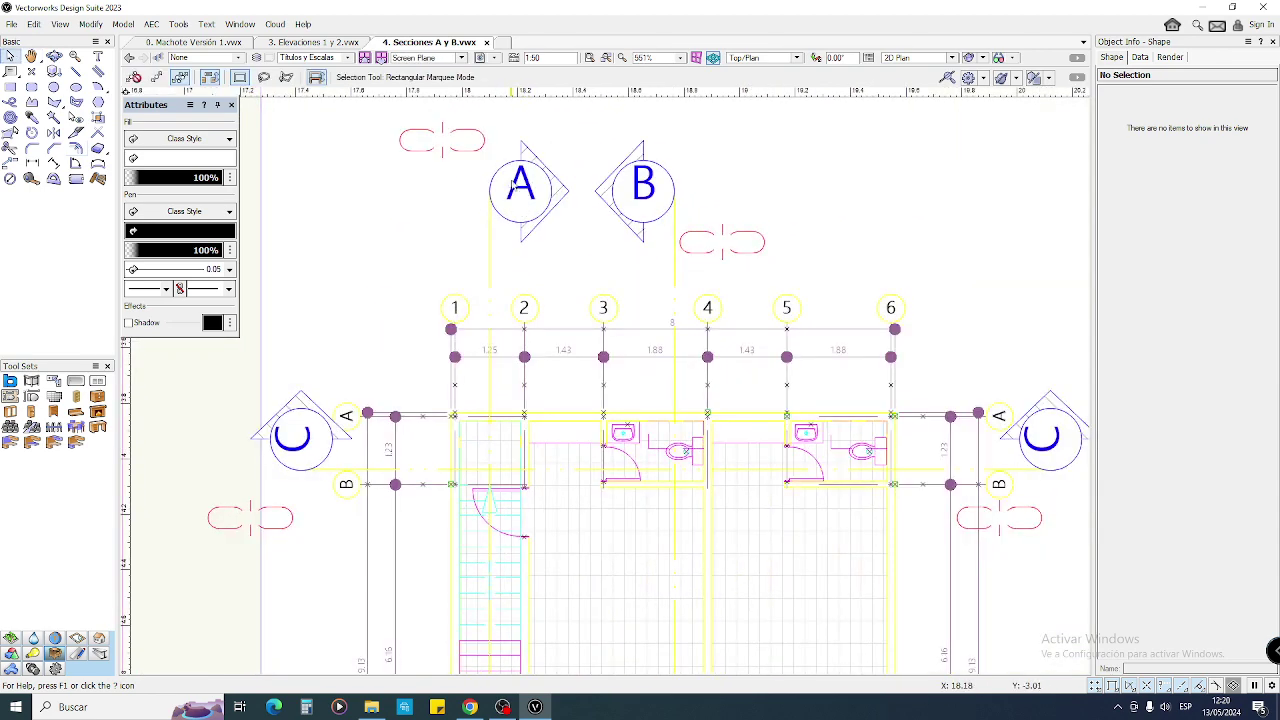
{"action": "left_click_drag", "start_coordinate": [522, 150], "coordinate": [586, 252]}
{"action": "scroll", "coordinate": [521, 203], "scroll_direction": "down", "scroll_amount": 4}
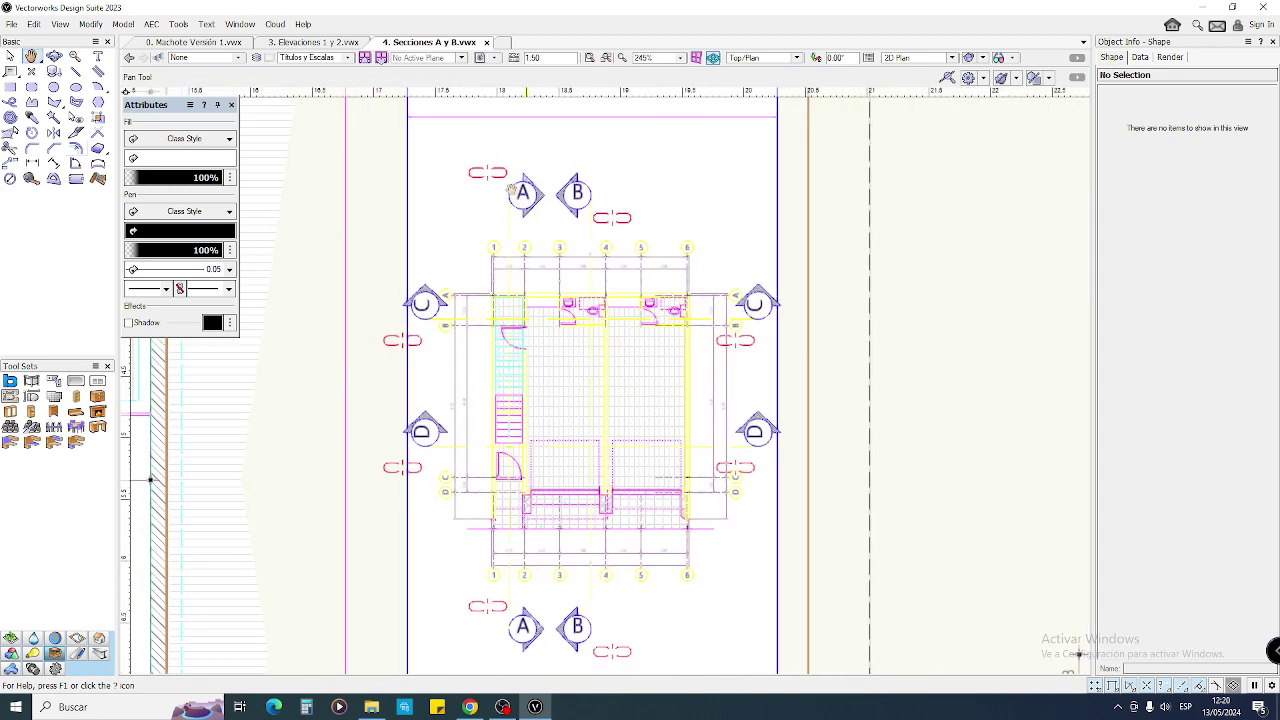
- Use a temporary line to check section A's viewing direction across the index plan toward axis 6
{"action": "middle_click_drag", "start_coordinate": [519, 200], "coordinate": [485, 139]}
{"action": "scroll", "coordinate": [528, 314], "scroll_direction": "up", "scroll_amount": 2}
{"action": "key", "text": "2"}
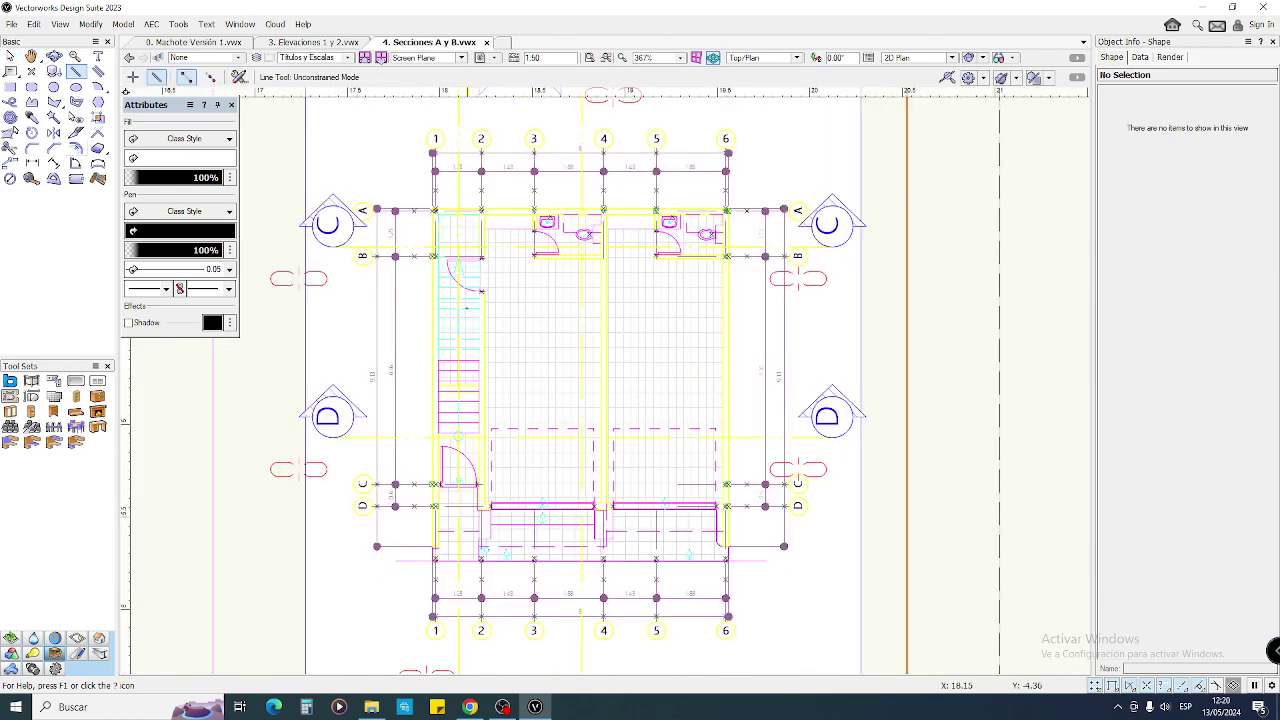
{"action": "left_click", "coordinate": [730, 401]}
{"action": "key", "text": "x"}
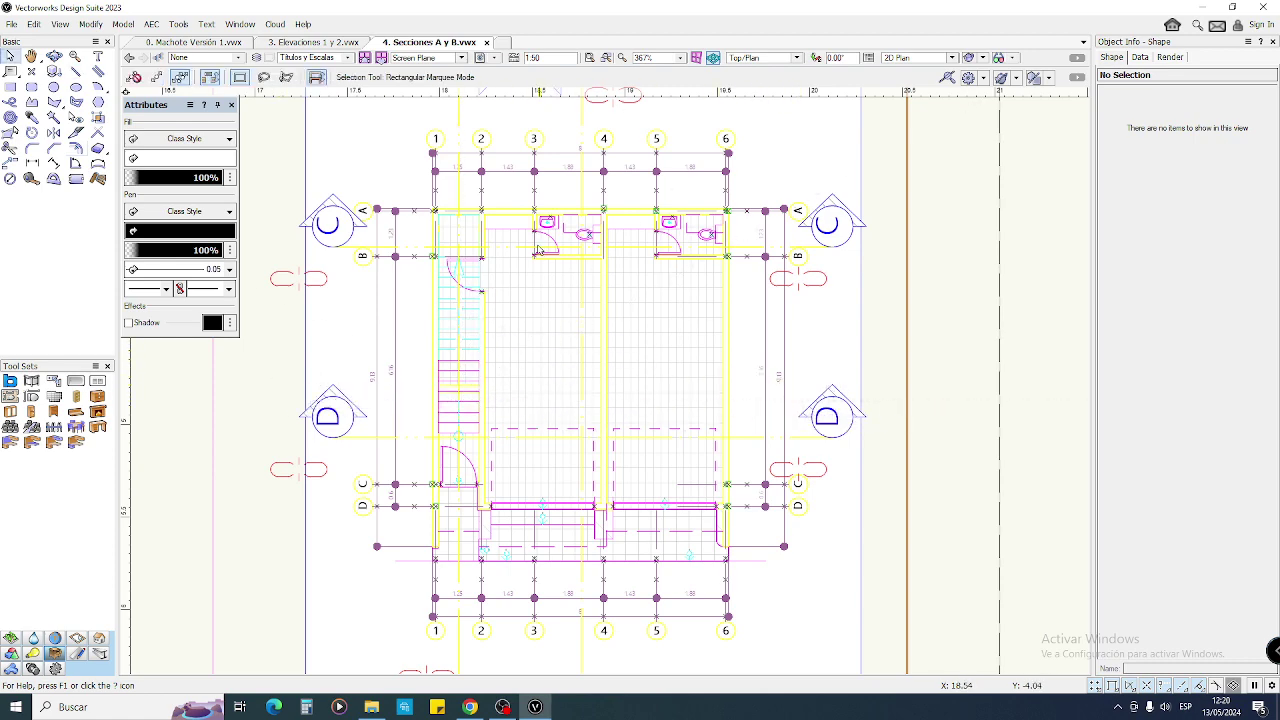
- Examine the bathroom area beyond section line A and the A markers at both ends of the cut
{"action": "middle_click_drag", "start_coordinate": [528, 179], "coordinate": [533, 360]}
{"action": "key", "text": "x"}
{"action": "left_click_drag", "start_coordinate": [484, 238], "coordinate": [670, 251]}
{"action": "scroll", "coordinate": [524, 220], "scroll_direction": "down", "scroll_amount": 2}
{"action": "left_click_drag", "start_coordinate": [479, 146], "coordinate": [523, 199]}
{"action": "scroll", "coordinate": [505, 510], "scroll_direction": "down", "scroll_amount": 2}
{"action": "left_click_drag", "start_coordinate": [485, 488], "coordinate": [505, 513]}
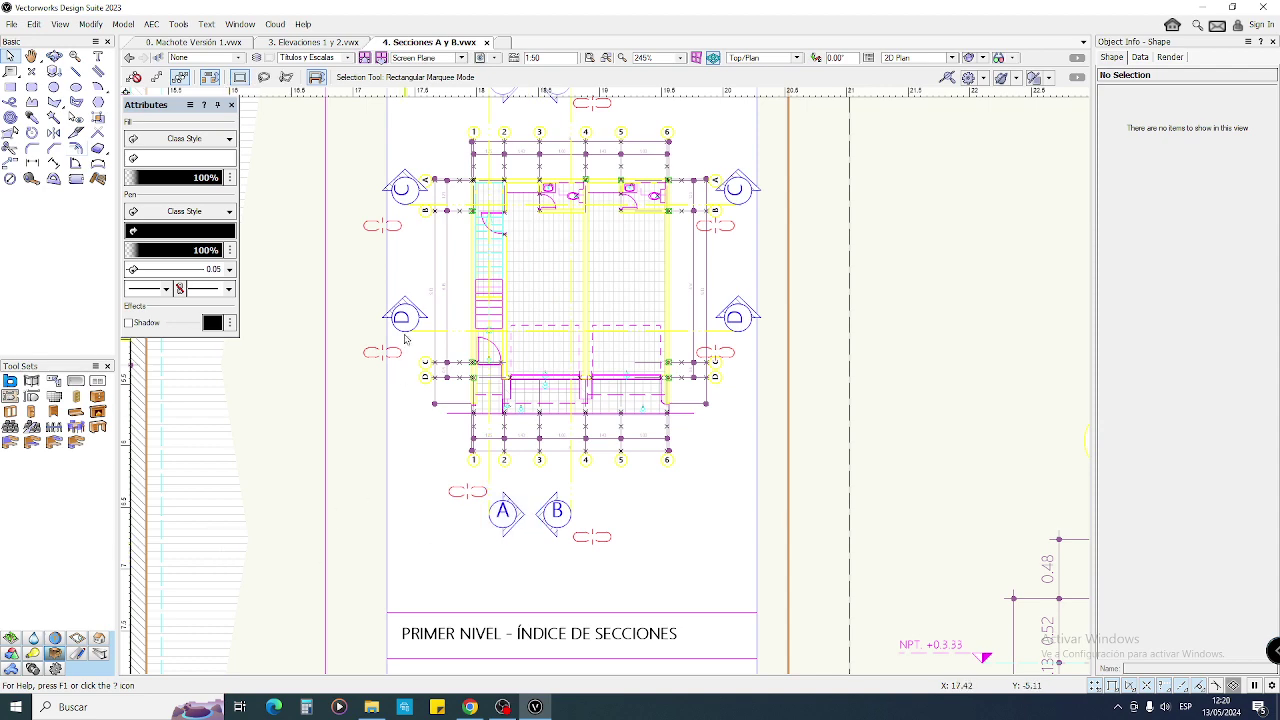
- Trace section line A across the index plan with a temporary vertical line between its two markers
{"action": "left_click_drag", "start_coordinate": [406, 319], "coordinate": [394, 366]}
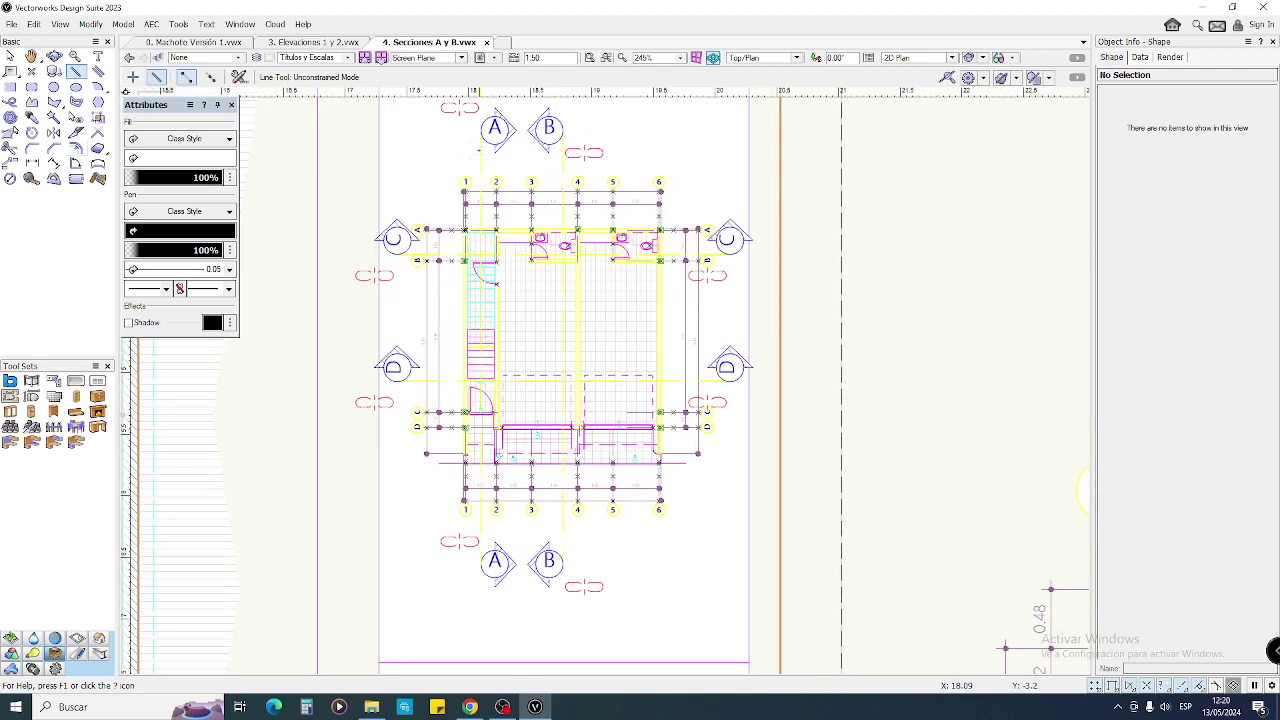
{"action": "left_click", "coordinate": [480, 147]}
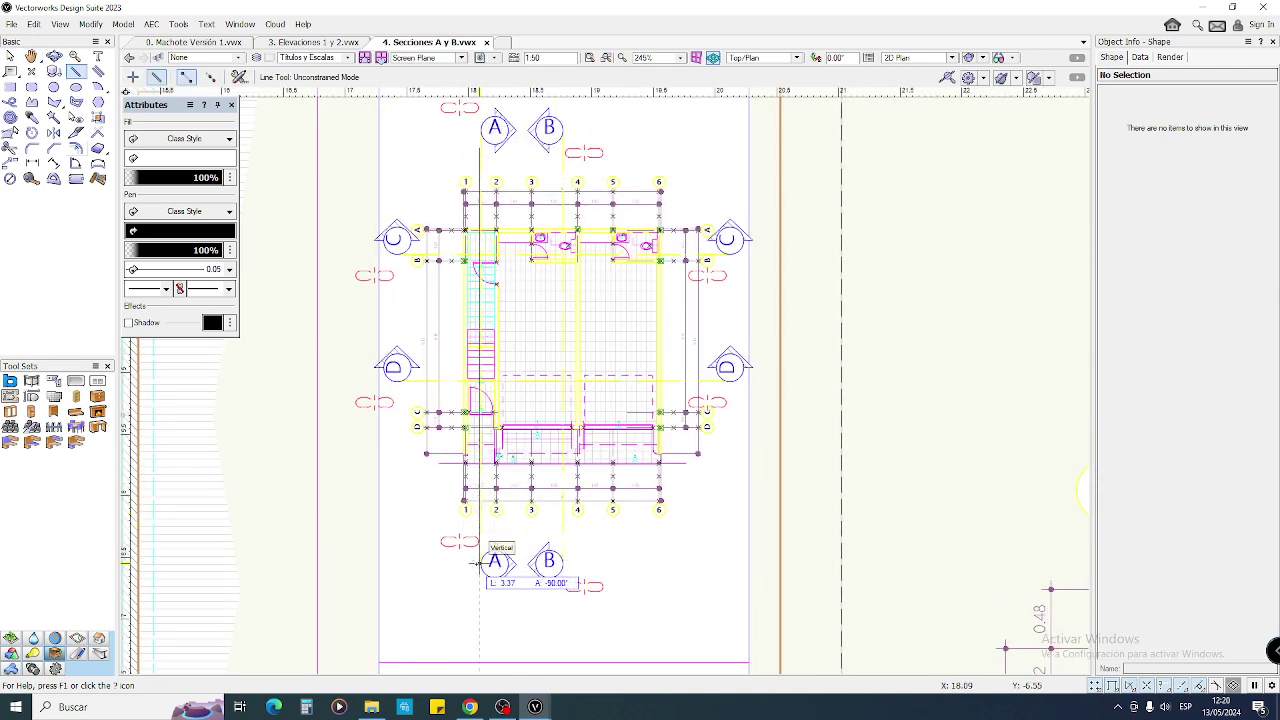
{"action": "key", "text": "x"}
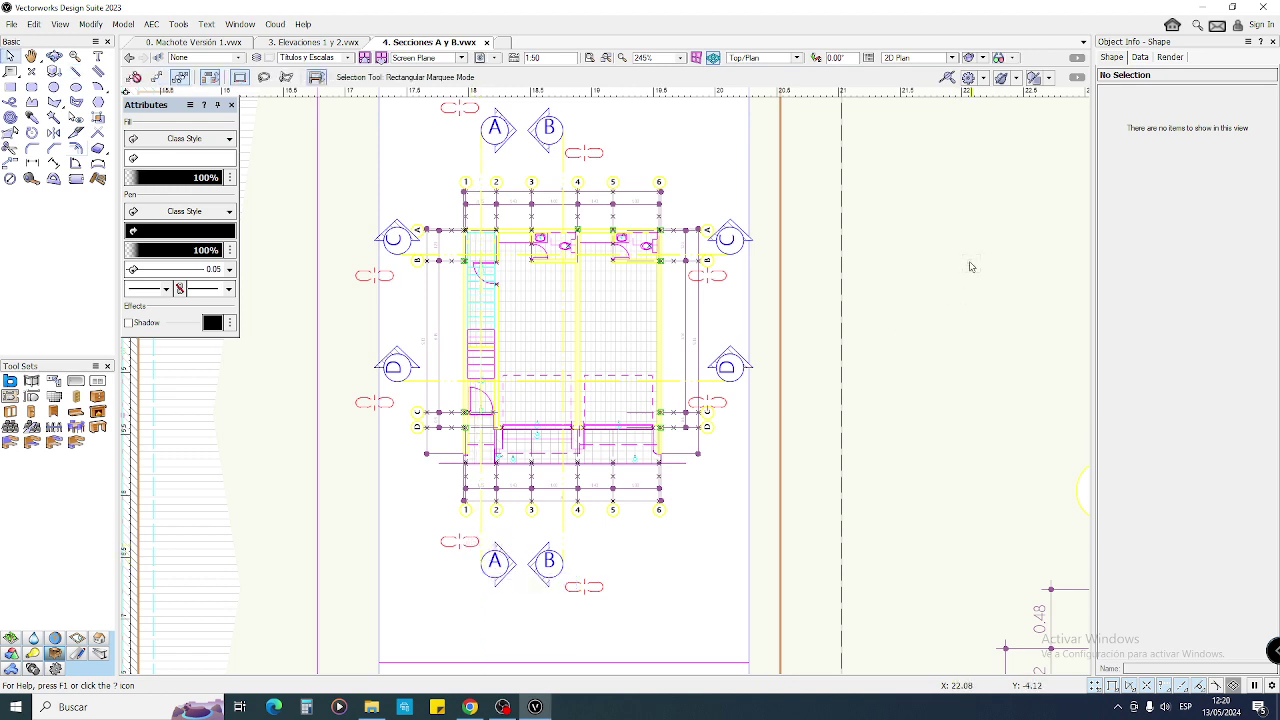
{"action": "middle_click_drag", "start_coordinate": [841, 353], "coordinate": [852, 355]}
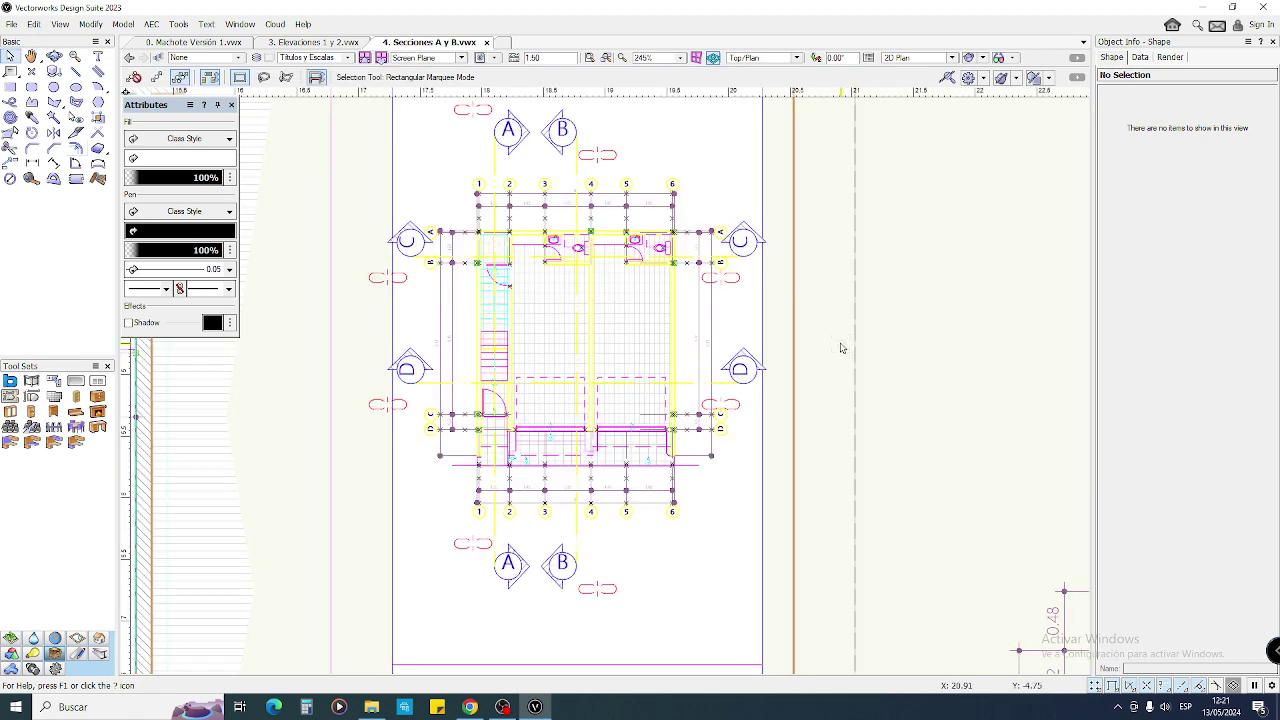
- Examine the areas of the index plan on both sides of cut line A, and view the whole sections sheet
{"action": "left_click_drag", "start_coordinate": [491, 119], "coordinate": [724, 604]}
{"action": "left_click_drag", "start_coordinate": [584, 124], "coordinate": [382, 526]}
{"action": "scroll", "coordinate": [664, 403], "scroll_direction": "down", "scroll_amount": 5}
{"action": "scroll", "coordinate": [515, 455], "scroll_direction": "up", "scroll_amount": 3}
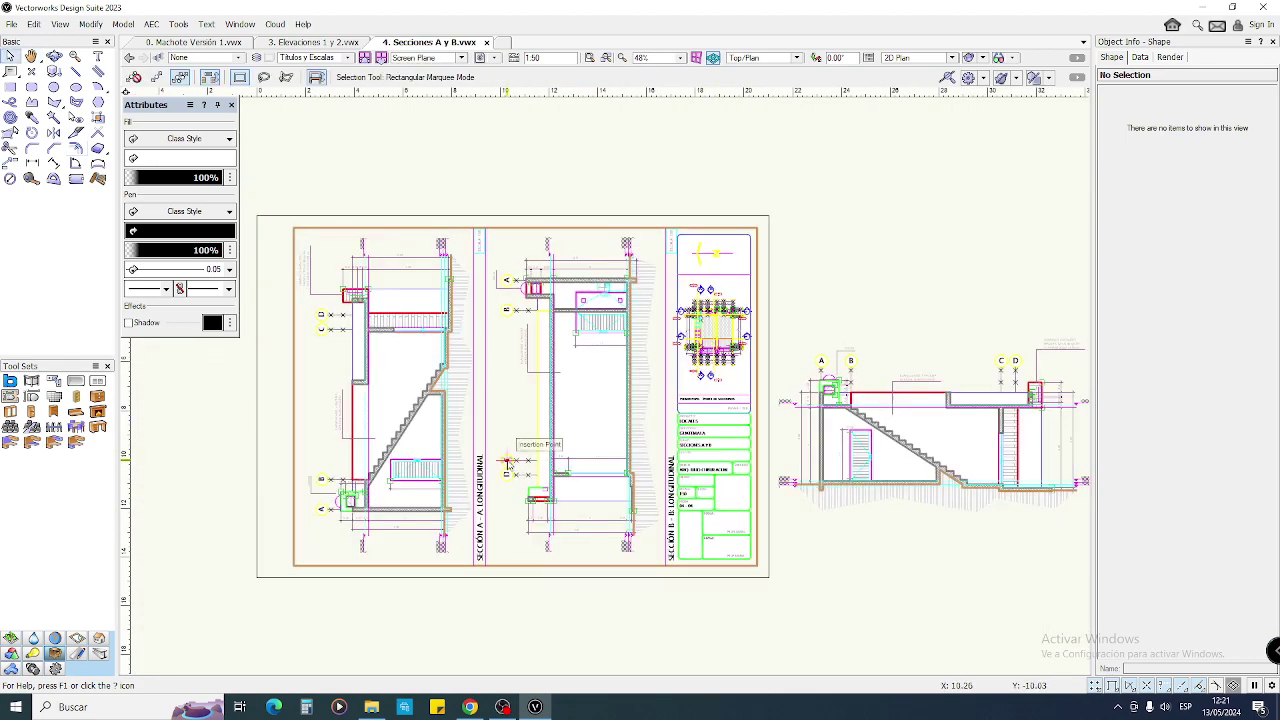
- Rotate the plan view to 270° and frame the SECCIÓN A - A: LONGITUDINAL drawing
{"action": "middle_click_drag", "start_coordinate": [516, 458], "coordinate": [760, 402]}
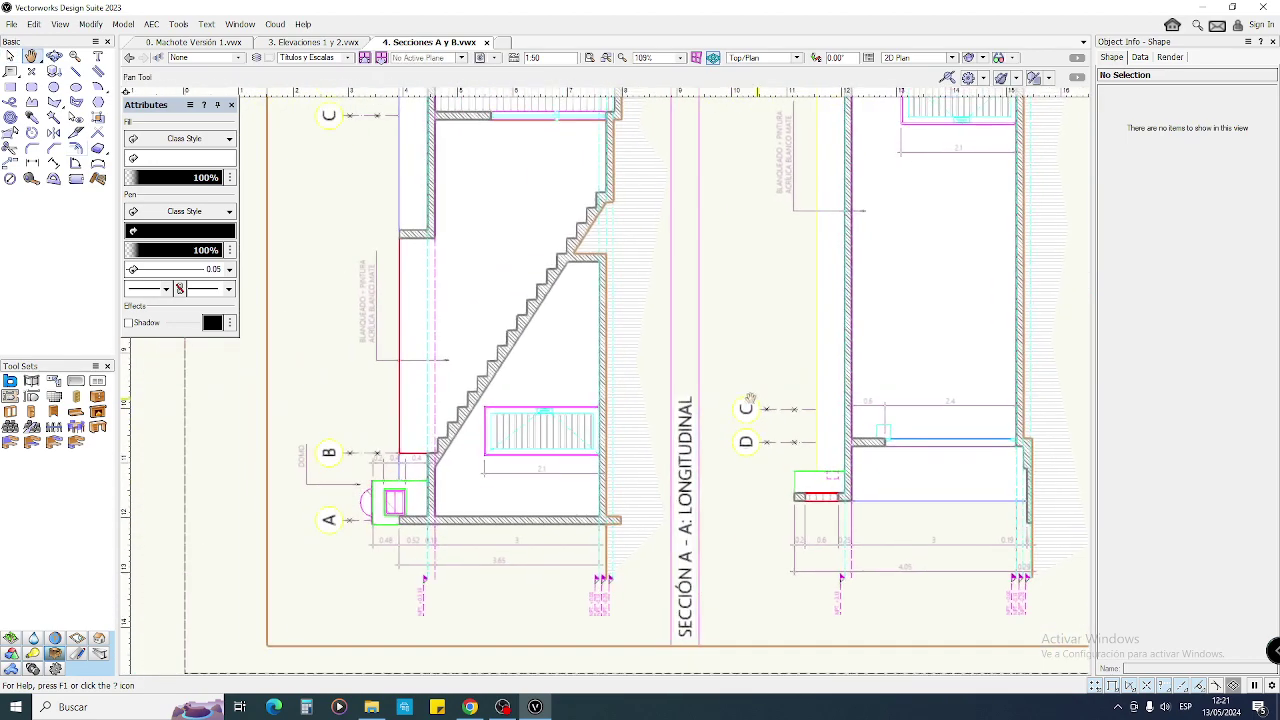
{"action": "left_click", "coordinate": [816, 58]}
{"action": "left_click", "coordinate": [678, 204]}
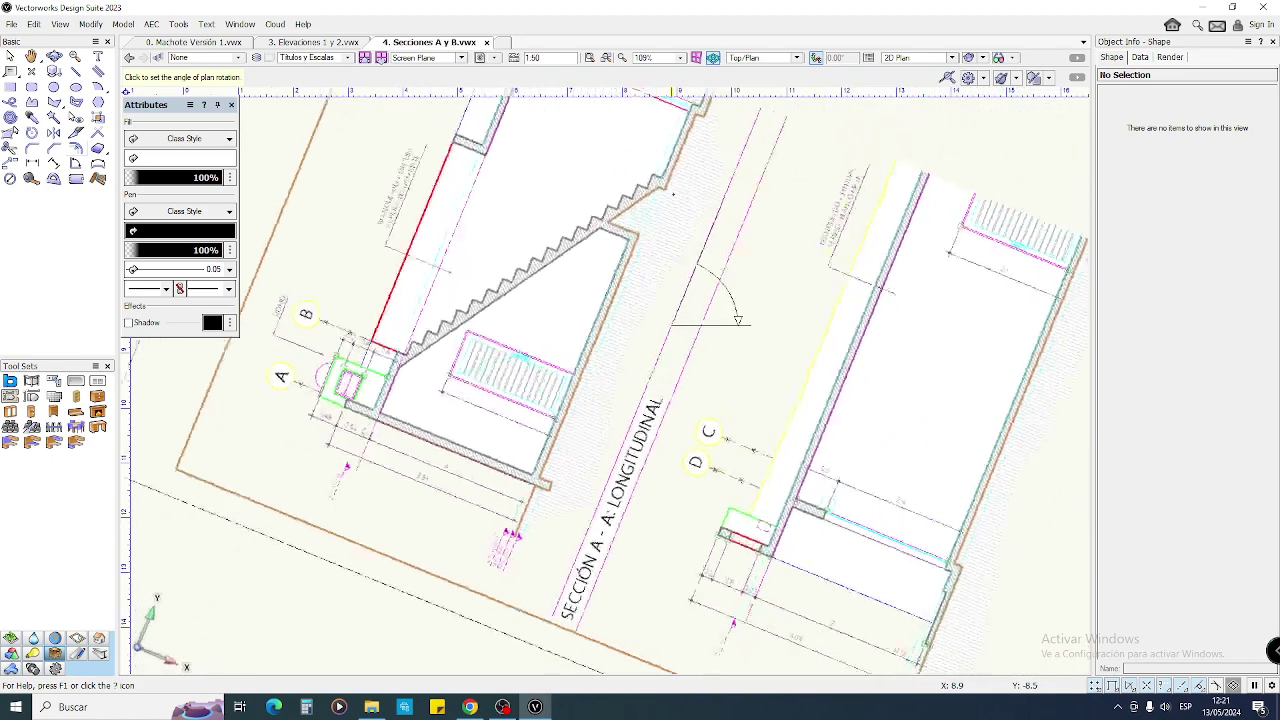
{"action": "left_click", "coordinate": [706, 326]}
{"action": "scroll", "coordinate": [706, 326], "scroll_direction": "down", "scroll_amount": 2}
{"action": "middle_click_drag", "start_coordinate": [688, 331], "coordinate": [586, 411]}
{"action": "key", "text": "c"}
{"action": "left_click_drag", "start_coordinate": [401, 214], "coordinate": [800, 432]}
{"action": "key", "text": "x"}
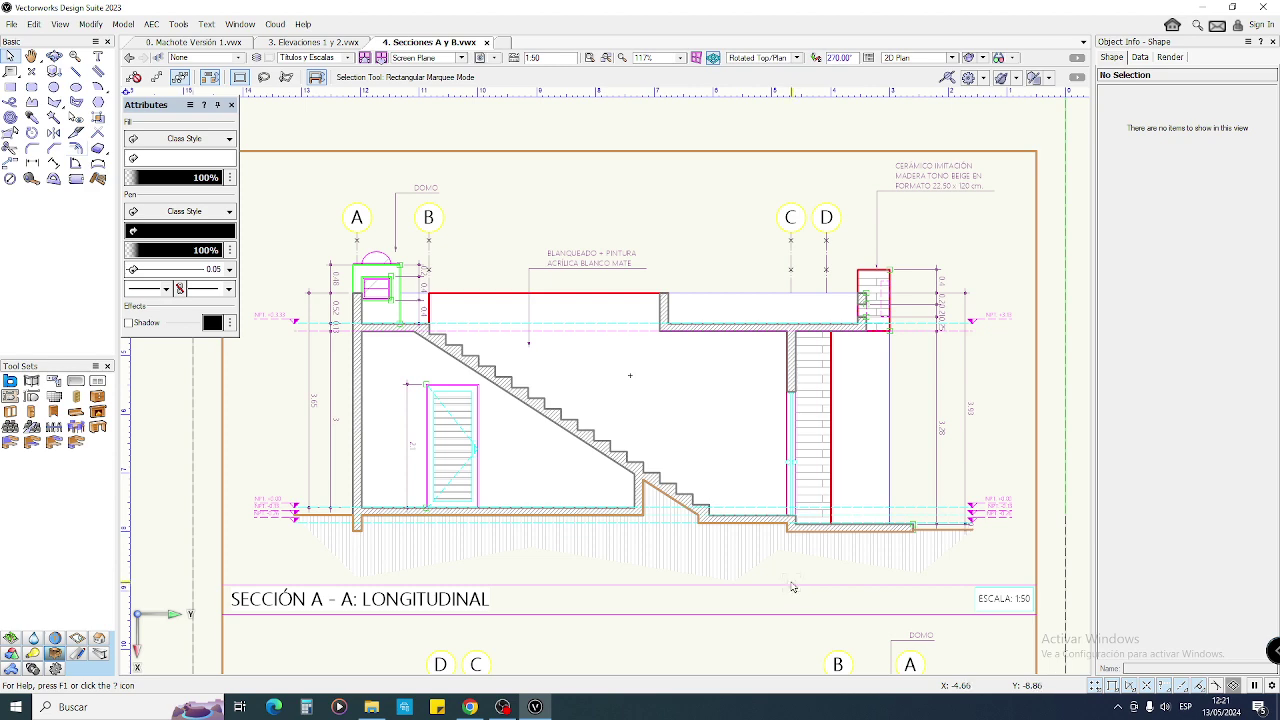
- Examine the hatched cut roof slab, its parapet and the wall over the entrance in section A-A
{"action": "scroll", "coordinate": [745, 358], "scroll_direction": "up", "scroll_amount": 2}
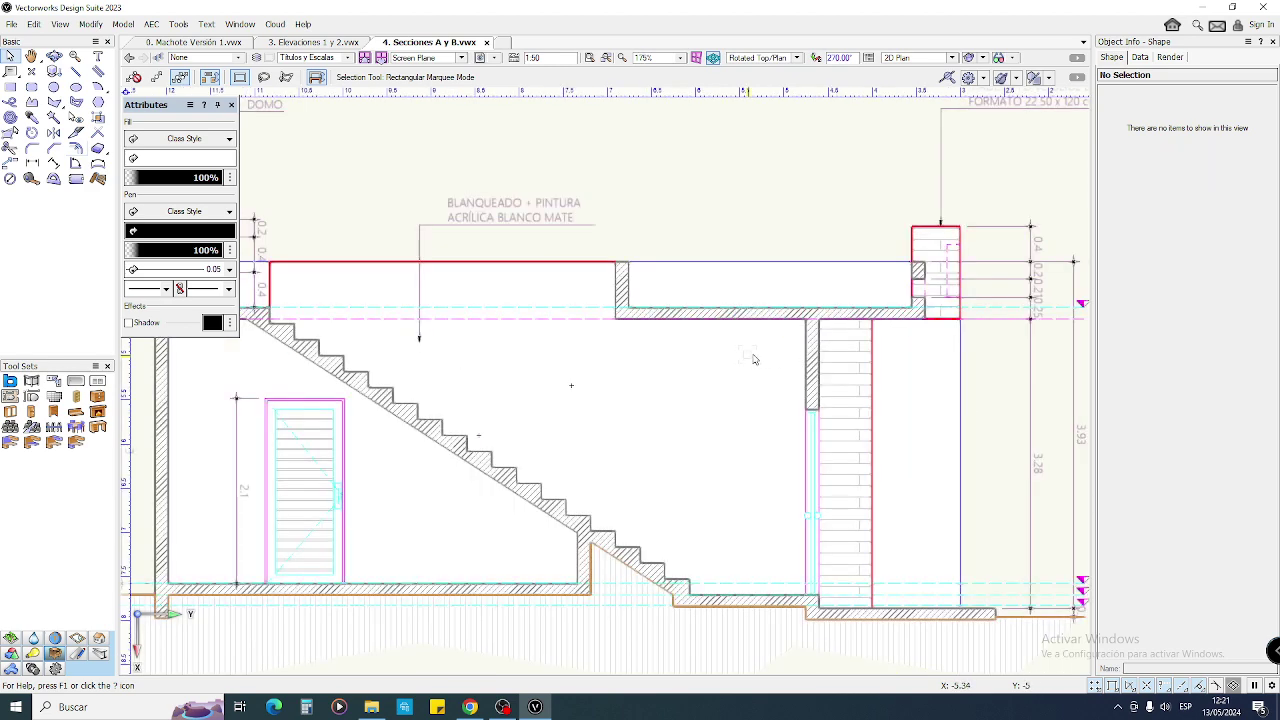
{"action": "scroll", "coordinate": [543, 314], "scroll_direction": "up", "scroll_amount": 3}
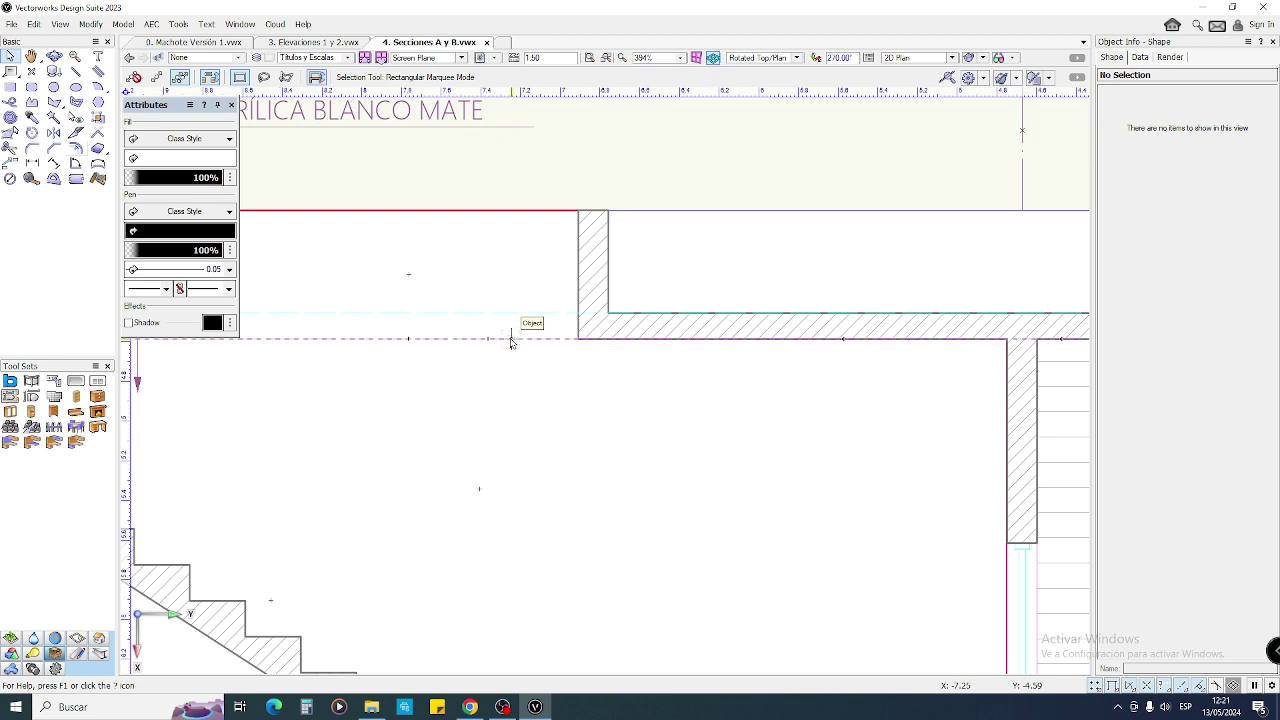
{"action": "left_click_drag", "start_coordinate": [508, 341], "coordinate": [610, 316]}
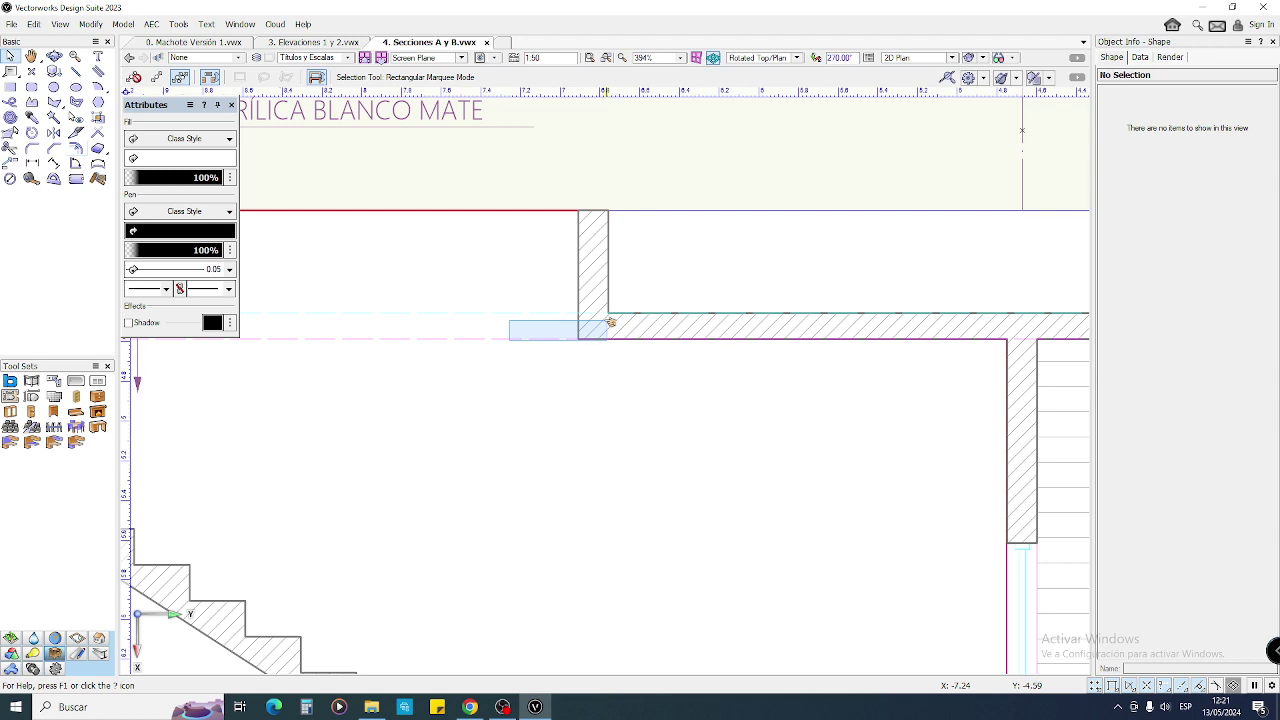
{"action": "left_click_drag", "start_coordinate": [610, 320], "coordinate": [614, 312]}
{"action": "left_click_drag", "start_coordinate": [571, 193], "coordinate": [612, 316]}
{"action": "scroll", "coordinate": [582, 298], "scroll_direction": "down", "scroll_amount": 1}
{"action": "middle_click_drag", "start_coordinate": [582, 298], "coordinate": [493, 289]}
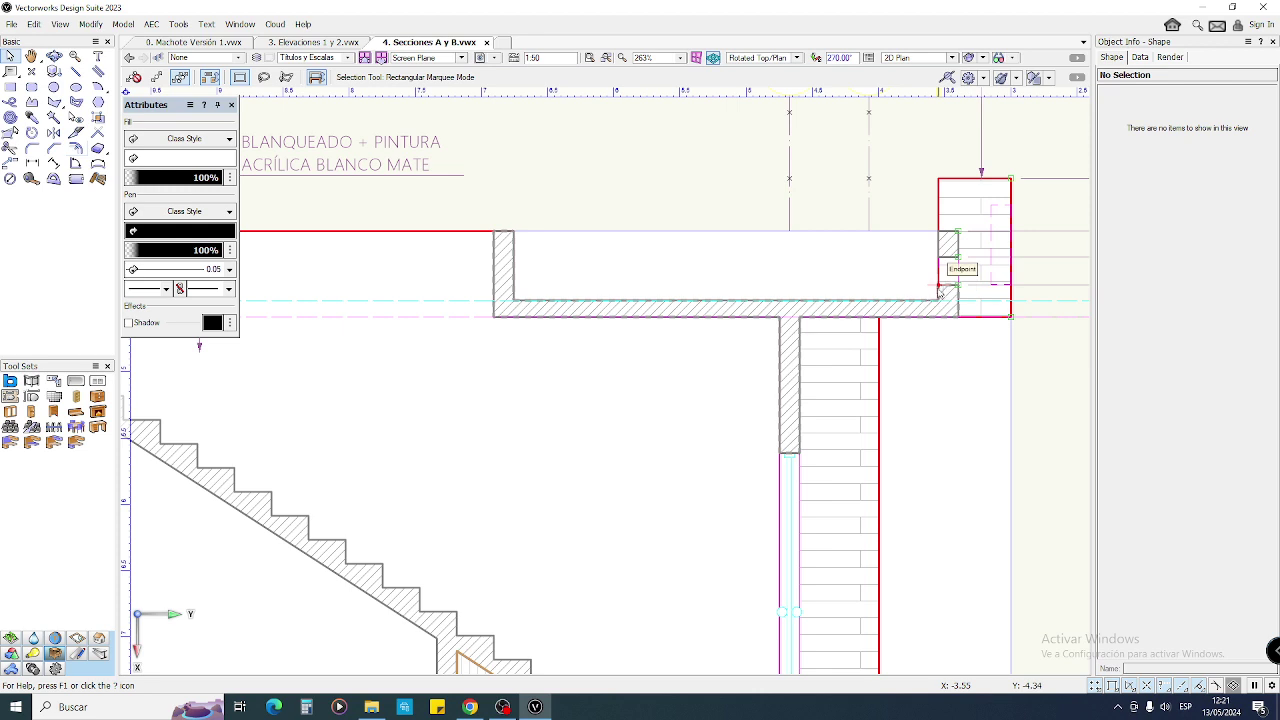
{"action": "scroll", "coordinate": [551, 286], "scroll_direction": "up", "scroll_amount": 2}
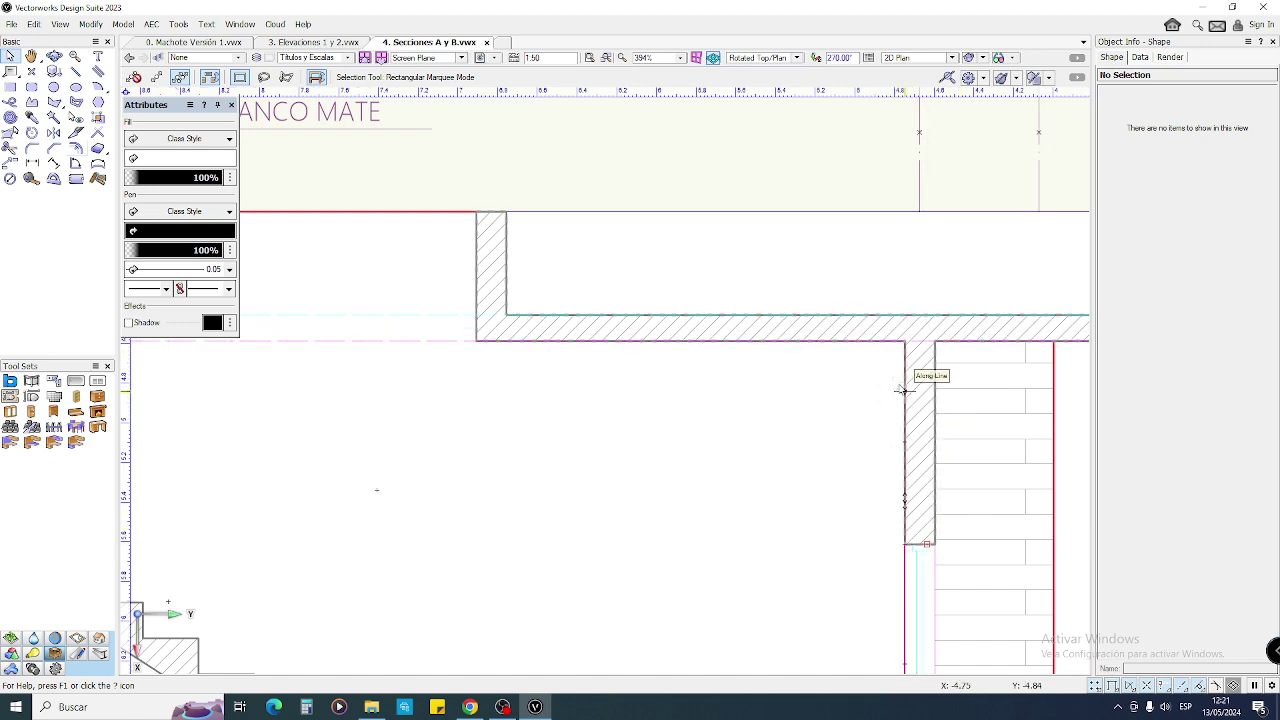
{"action": "scroll", "coordinate": [820, 366], "scroll_direction": "down", "scroll_amount": 3}
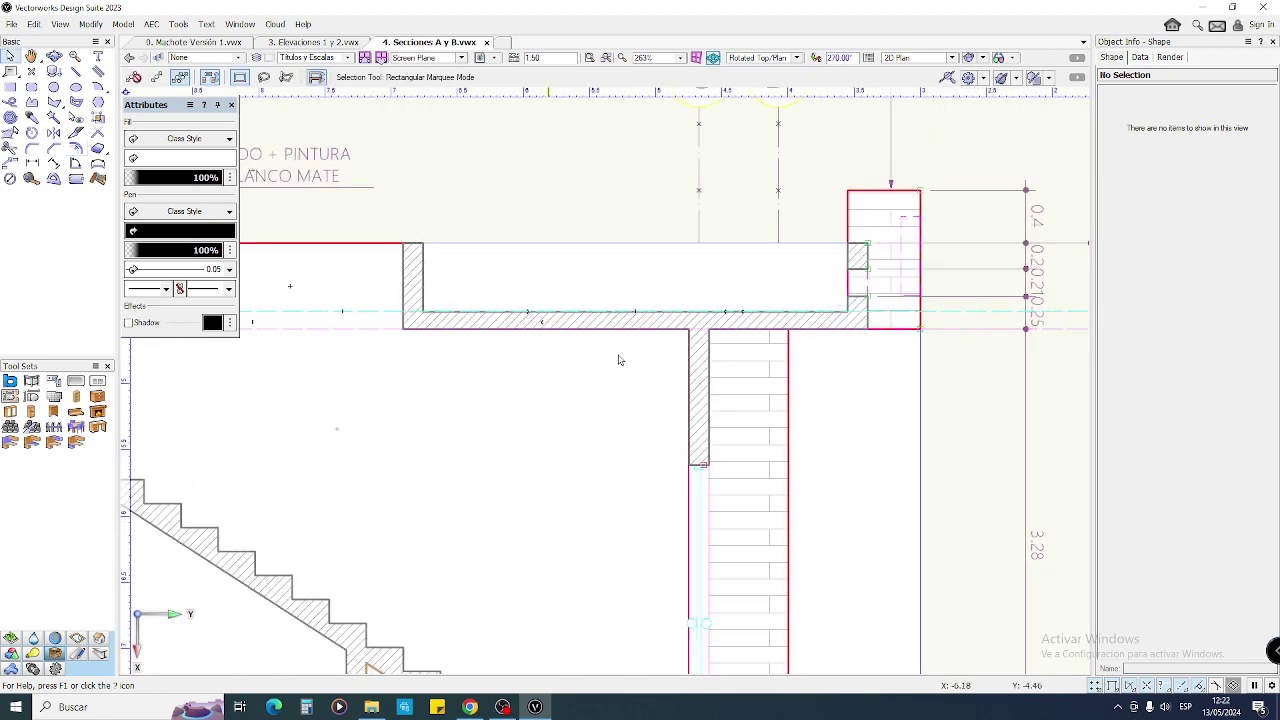
{"action": "scroll", "coordinate": [837, 558], "scroll_direction": "down", "scroll_amount": 3}
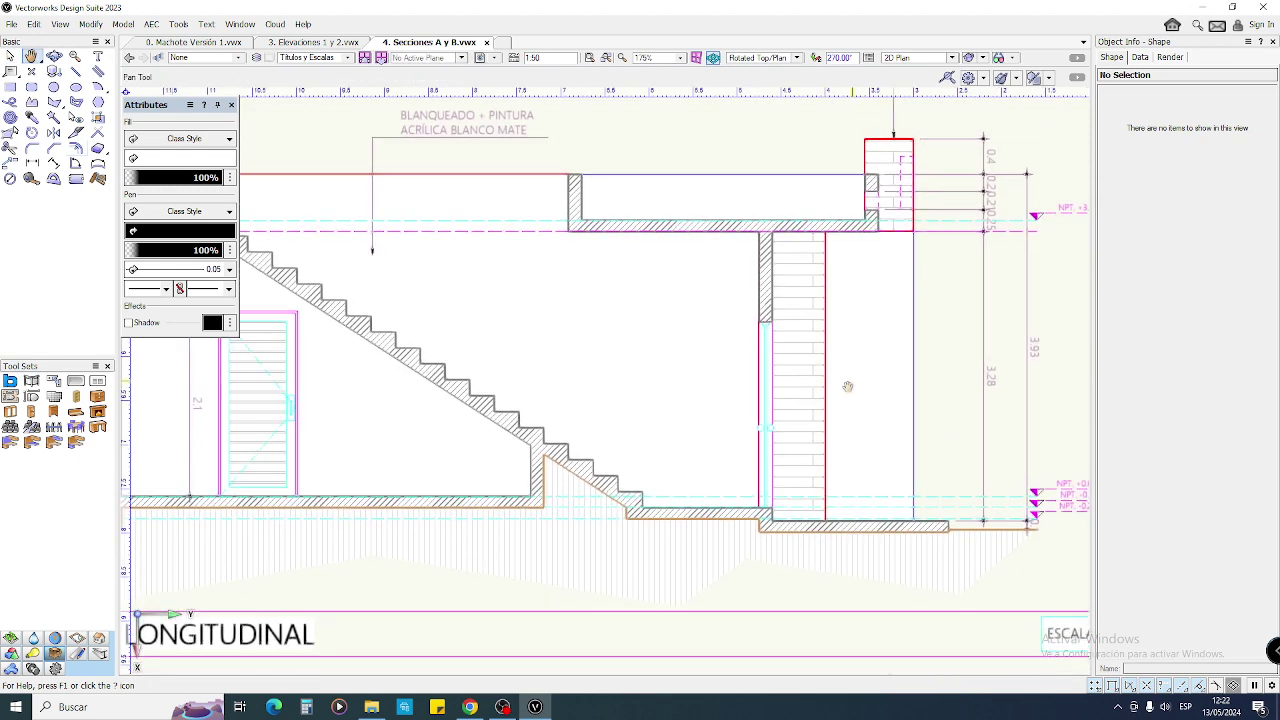
- Examine the cut ground line, floor slab and lowest stair steps near the entrance in section A-A
{"action": "scroll", "coordinate": [926, 521], "scroll_direction": "up", "scroll_amount": 3}
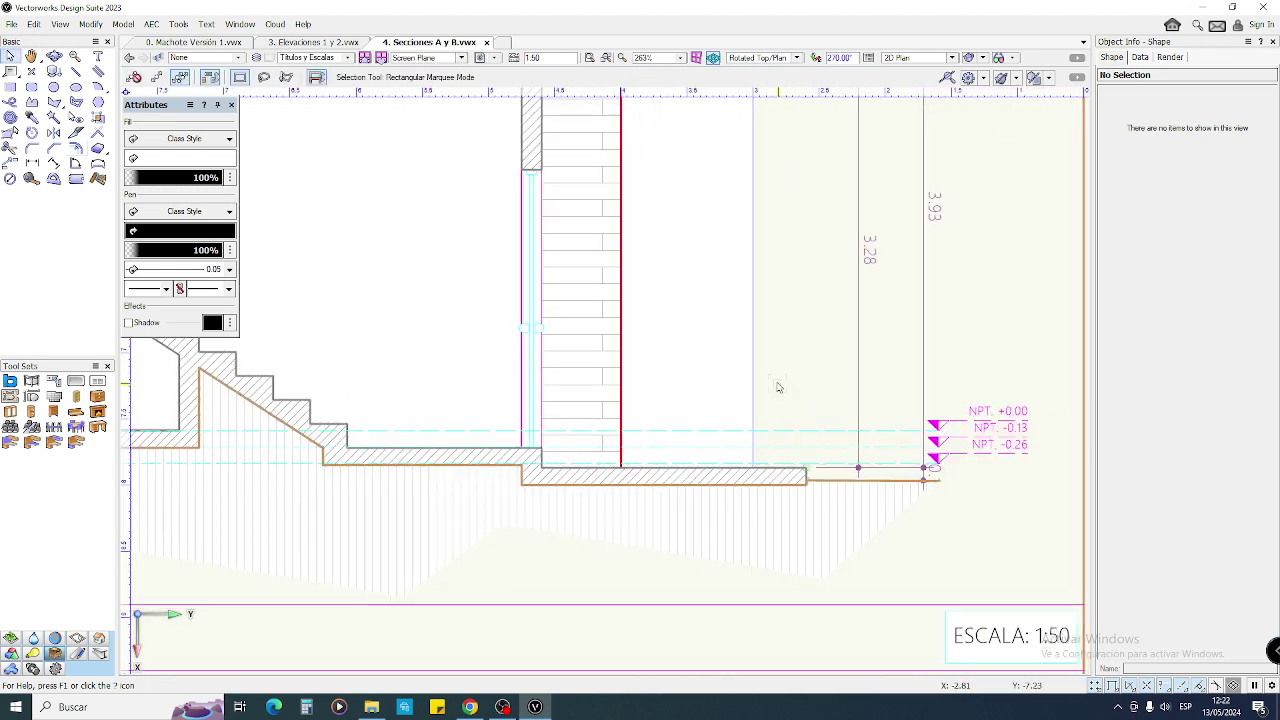
{"action": "left_click_drag", "start_coordinate": [947, 483], "coordinate": [543, 451]}
{"action": "middle_click_drag", "start_coordinate": [543, 451], "coordinate": [805, 431]}
{"action": "left_click_drag", "start_coordinate": [801, 428], "coordinate": [606, 406]}
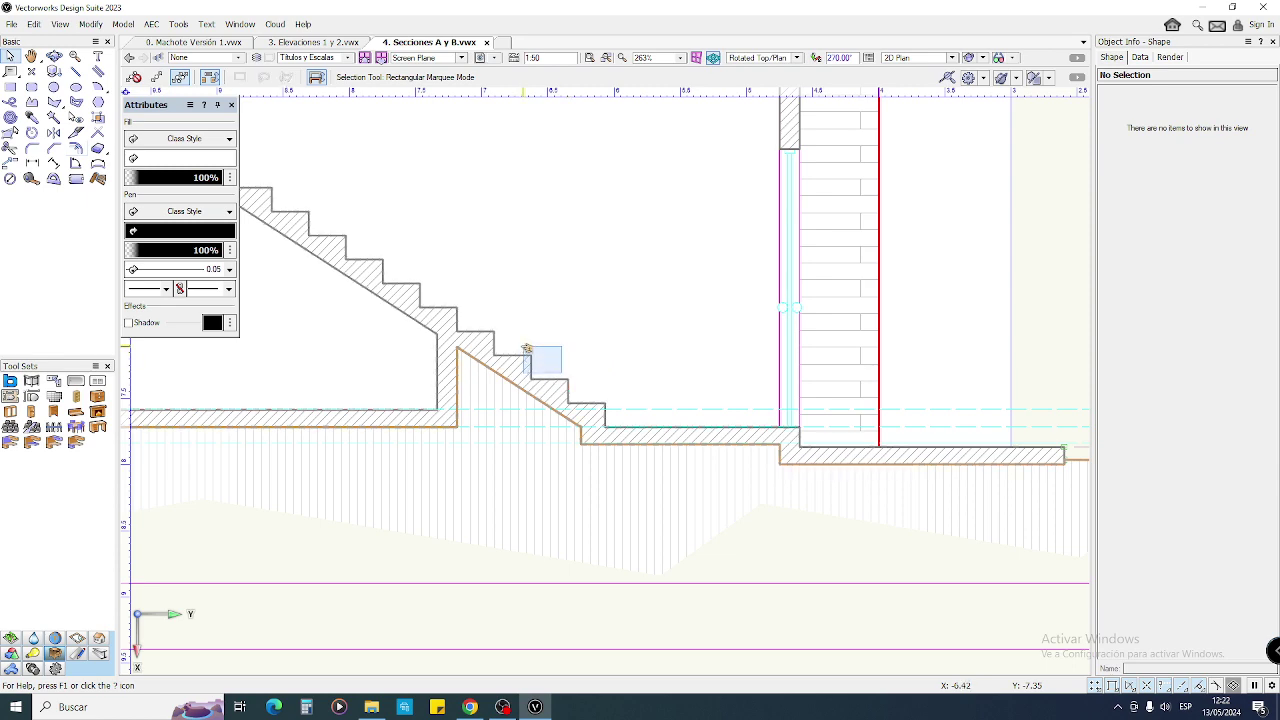
{"action": "key", "text": "h"}
{"action": "left_click_drag", "start_coordinate": [518, 365], "coordinate": [745, 442]}
{"action": "key", "text": "x"}
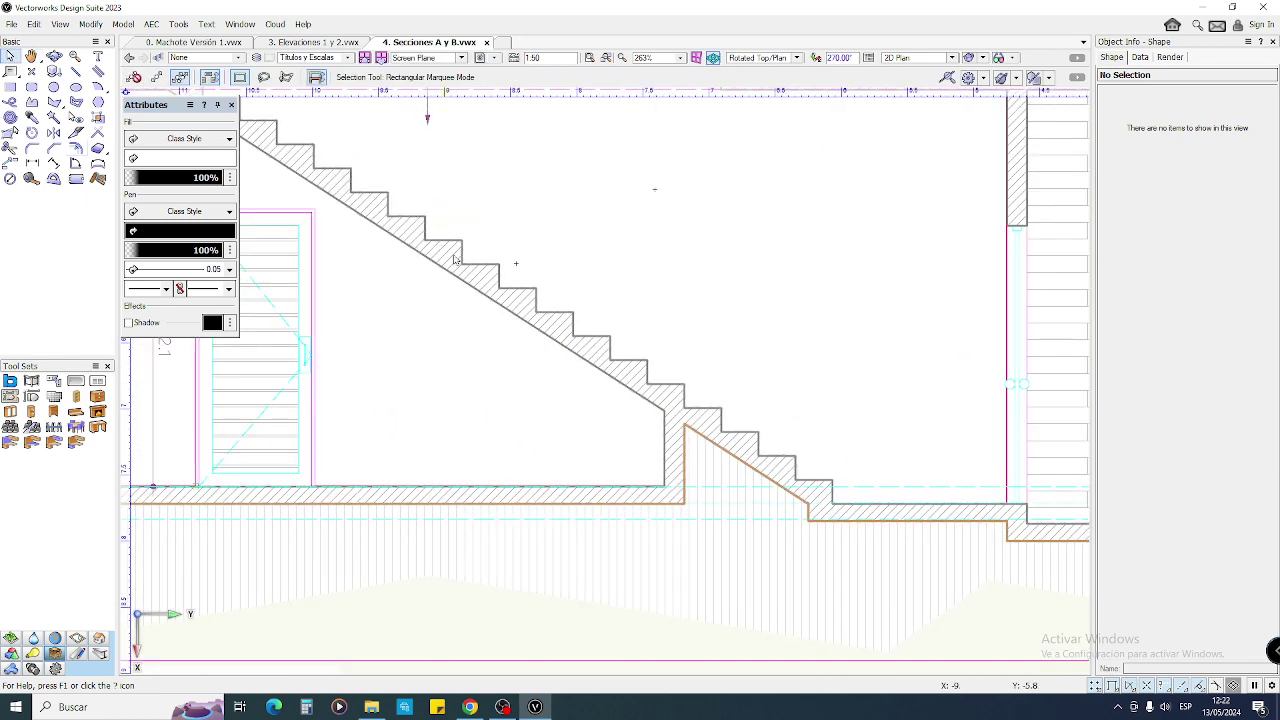
- Examine the risers and treads of the cut staircase above the sloping soil line
{"action": "scroll", "coordinate": [770, 435], "scroll_direction": "up", "scroll_amount": 3}
{"action": "left_click_drag", "start_coordinate": [572, 288], "coordinate": [661, 370]}
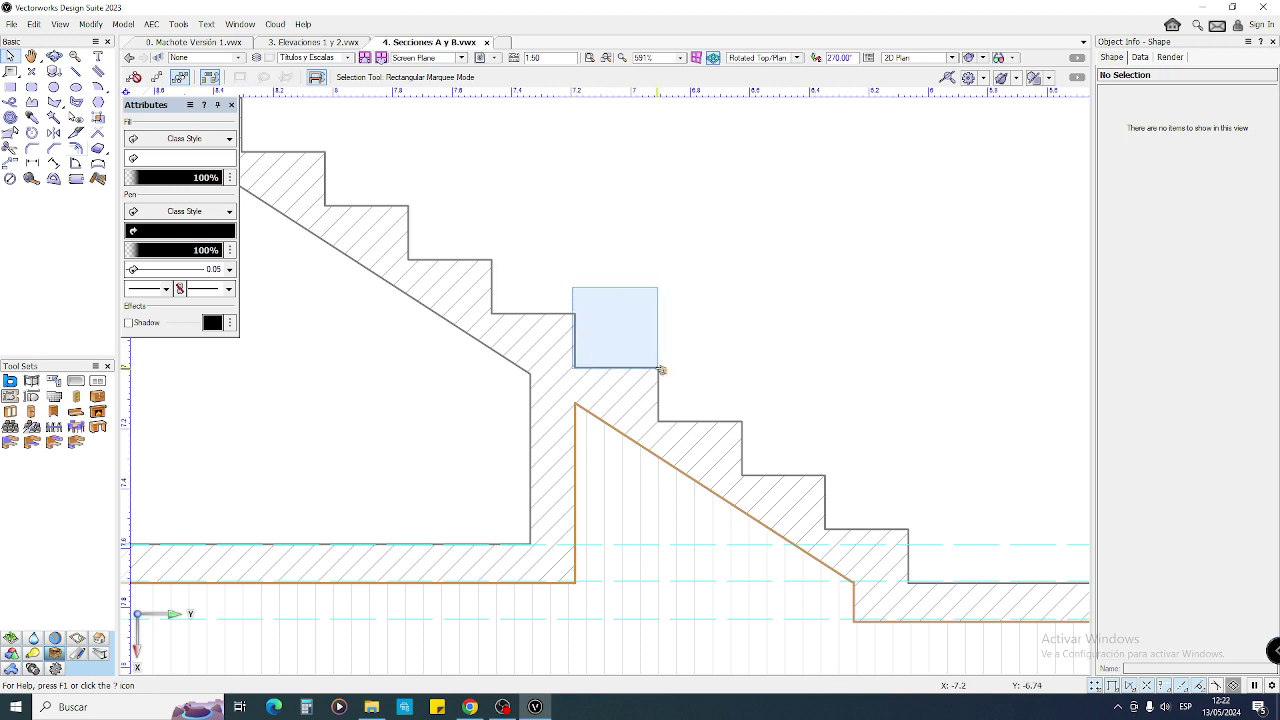
{"action": "left_click_drag", "start_coordinate": [661, 370], "coordinate": [711, 422]}
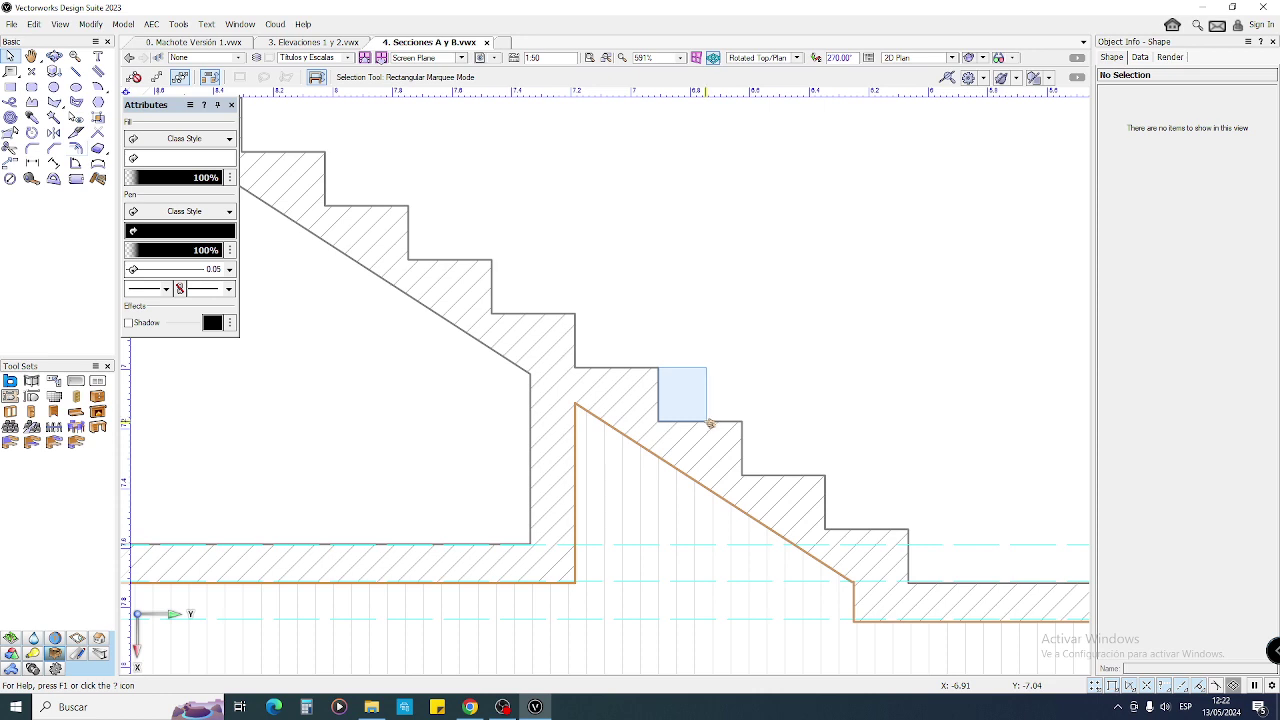
{"action": "left_click_drag", "start_coordinate": [709, 423], "coordinate": [722, 423]}
- Check the stair slab's thickness with a temporary line from a step's inner corner to the sloping underside
{"action": "scroll", "coordinate": [609, 359], "scroll_direction": "down", "scroll_amount": 2}
{"action": "middle_click_drag", "start_coordinate": [609, 359], "coordinate": [737, 424]}
{"action": "scroll", "coordinate": [598, 364], "scroll_direction": "up", "scroll_amount": 2}
{"action": "scroll", "coordinate": [598, 366], "scroll_direction": "up", "scroll_amount": 5}
{"action": "key", "text": "2"}
{"action": "left_click", "coordinate": [669, 328]}
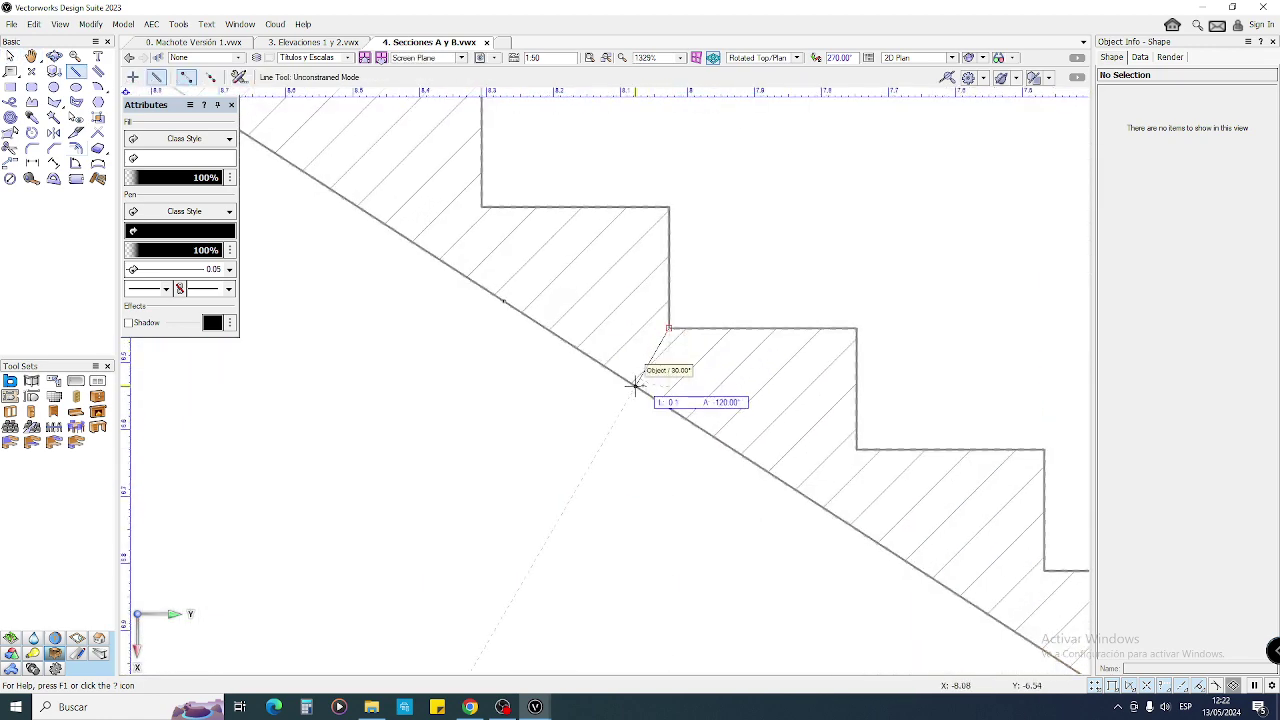
{"action": "key", "text": "x"}
- Examine the cut rear wall at axis A and the space below the stairs in section A-A
{"action": "scroll", "coordinate": [614, 371], "scroll_direction": "down", "scroll_amount": 4}
{"action": "middle_click_drag", "start_coordinate": [611, 369], "coordinate": [710, 408]}
{"action": "scroll", "coordinate": [675, 402], "scroll_direction": "down", "scroll_amount": 1}
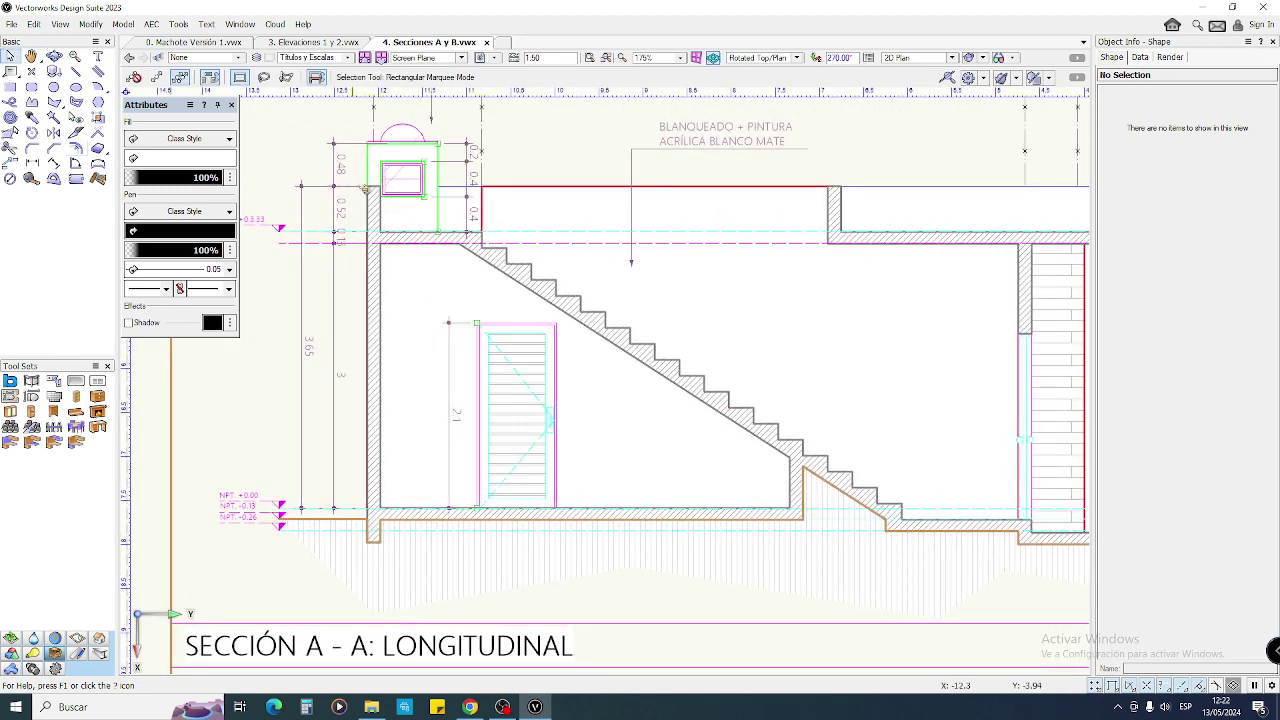
{"action": "left_click_drag", "start_coordinate": [355, 180], "coordinate": [392, 514]}
{"action": "left_click_drag", "start_coordinate": [370, 233], "coordinate": [792, 448]}
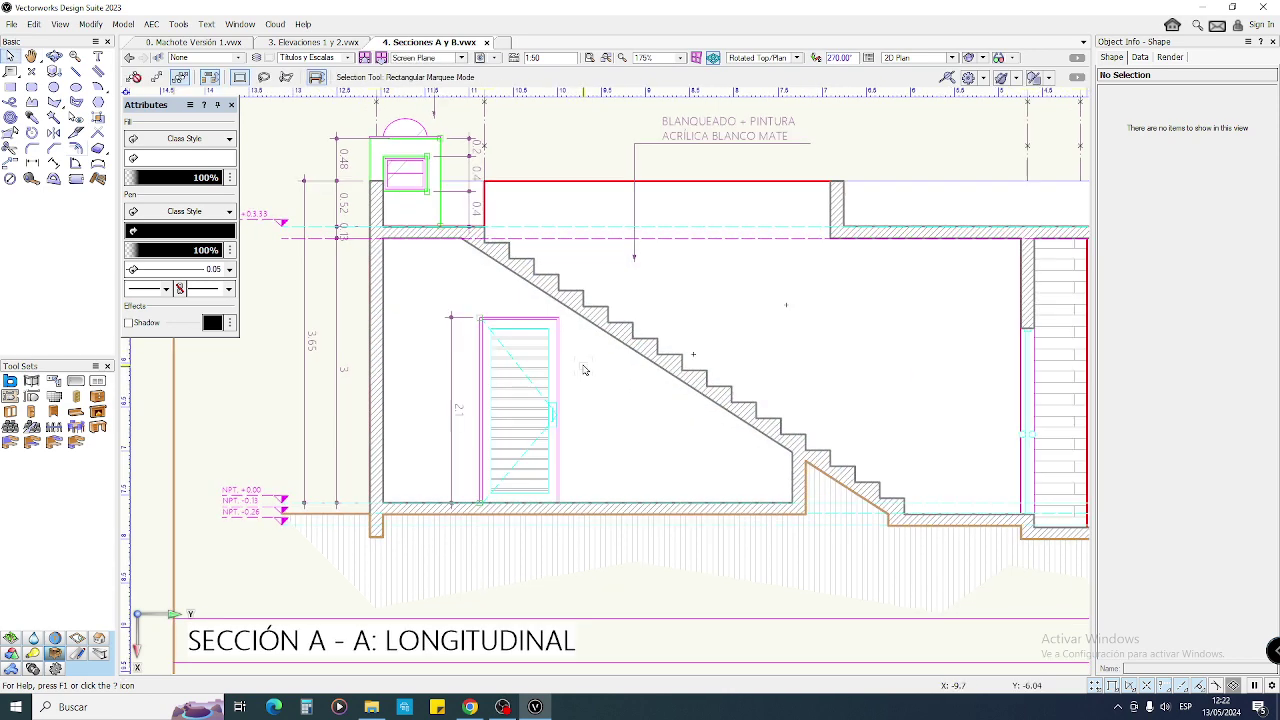
- Locate the BODEGA LOCAL 1 door in the 0. Machote Versión 1 floor plan, and return to the sections file
{"action": "scroll", "coordinate": [577, 363], "scroll_direction": "down", "scroll_amount": 3}
{"action": "scroll", "coordinate": [571, 363], "scroll_direction": "up", "scroll_amount": 3}
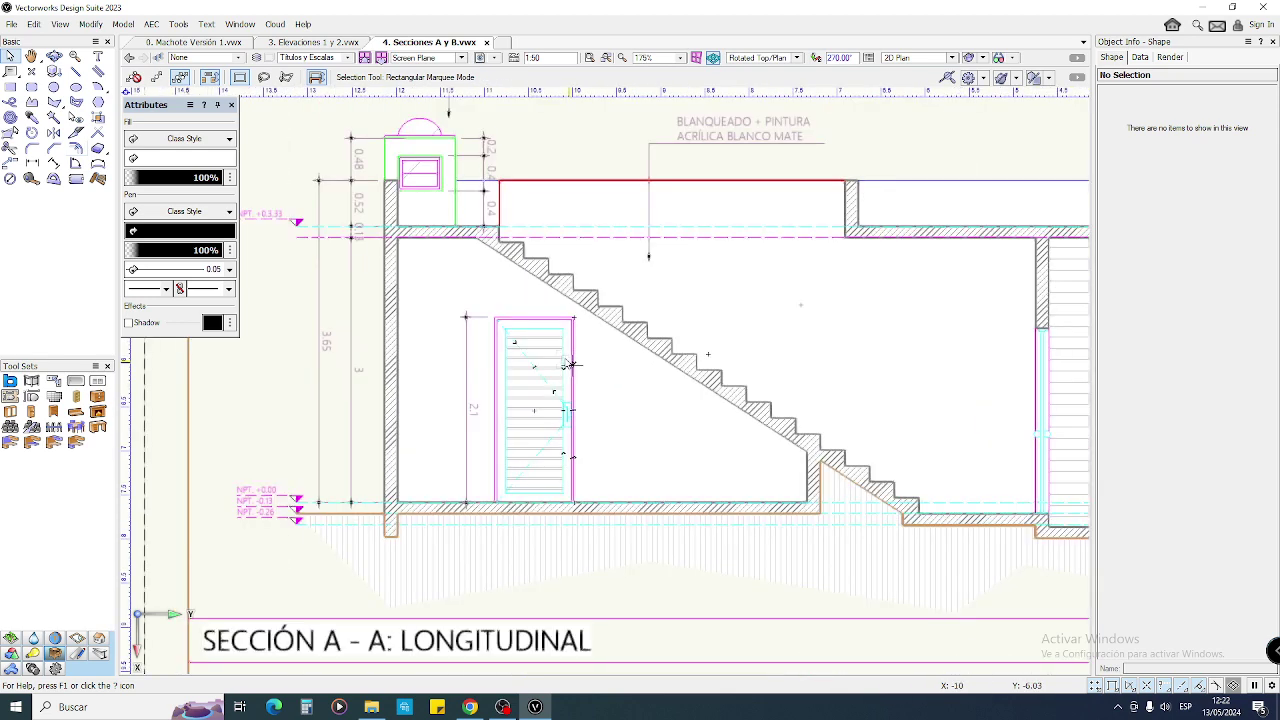
{"action": "left_click", "coordinate": [210, 45]}
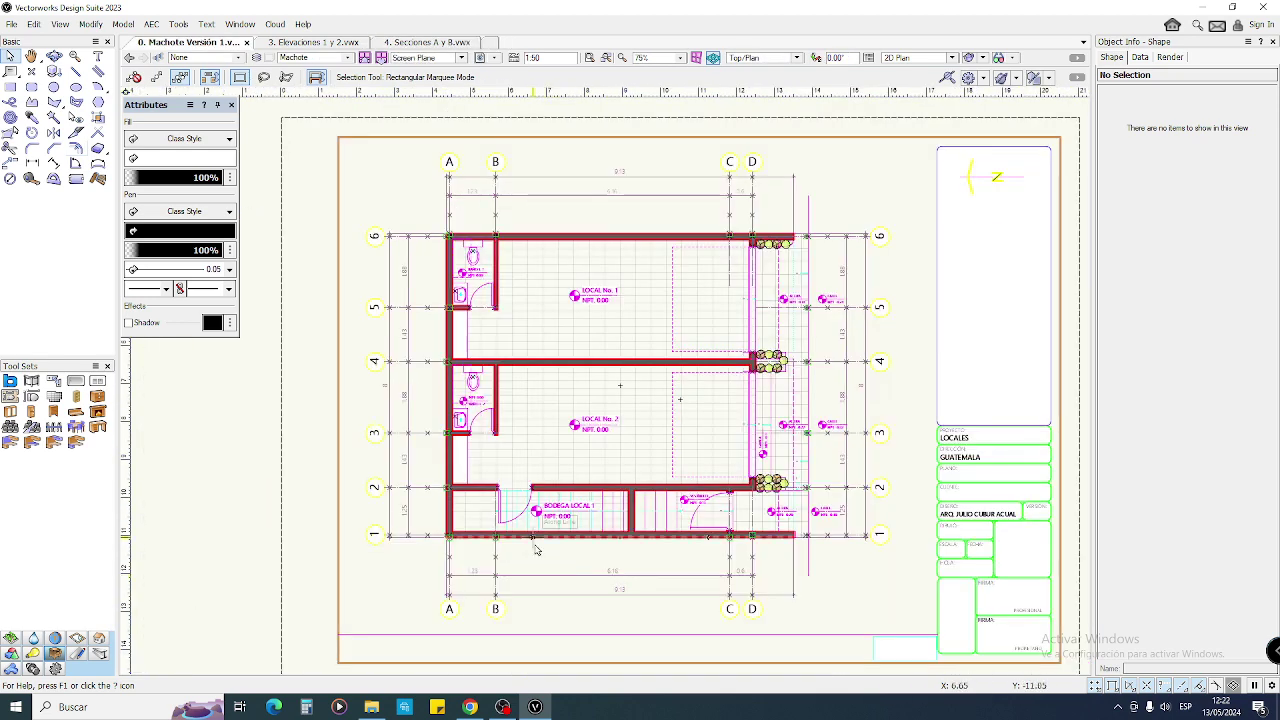
{"action": "scroll", "coordinate": [531, 523], "scroll_direction": "up", "scroll_amount": 2}
{"action": "left_click_drag", "start_coordinate": [543, 463], "coordinate": [583, 574]}
{"action": "left_click", "coordinate": [420, 43]}
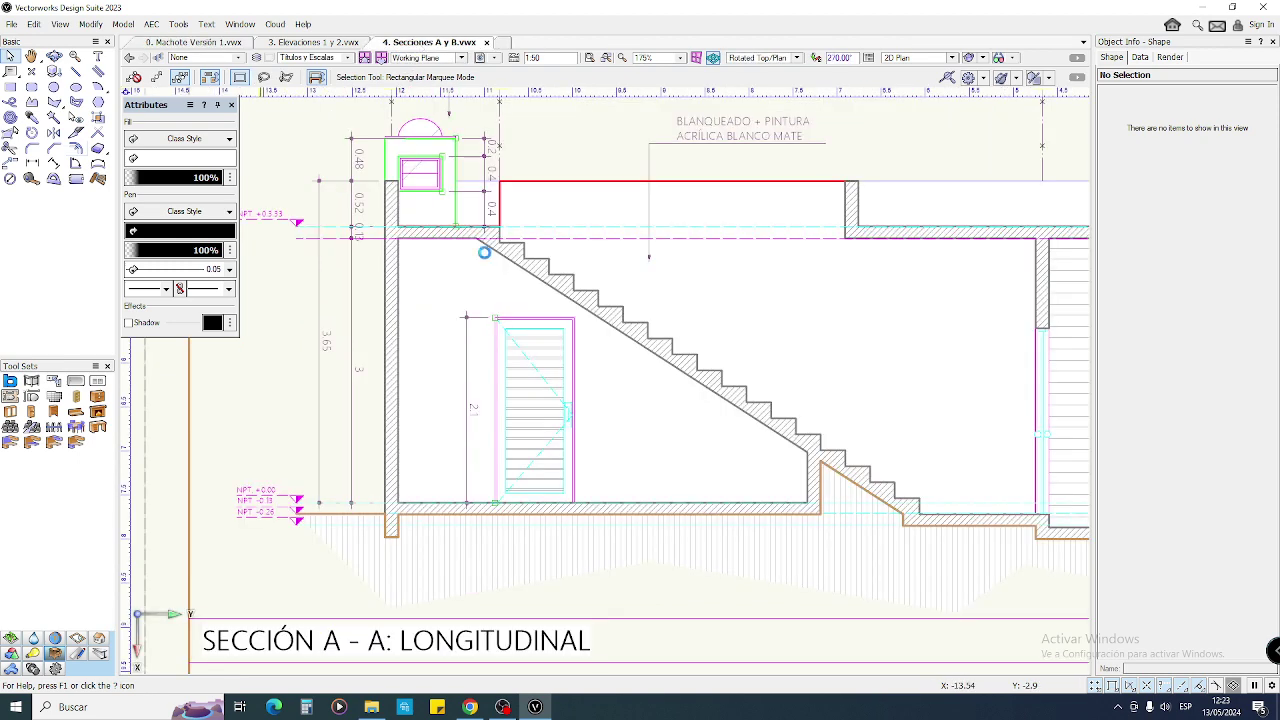
- Examine the frame, louvred panel and handle of the door under the stairs in section A-A
{"action": "left_click_drag", "start_coordinate": [485, 309], "coordinate": [585, 512]}
{"action": "scroll", "coordinate": [573, 448], "scroll_direction": "up", "scroll_amount": 2}
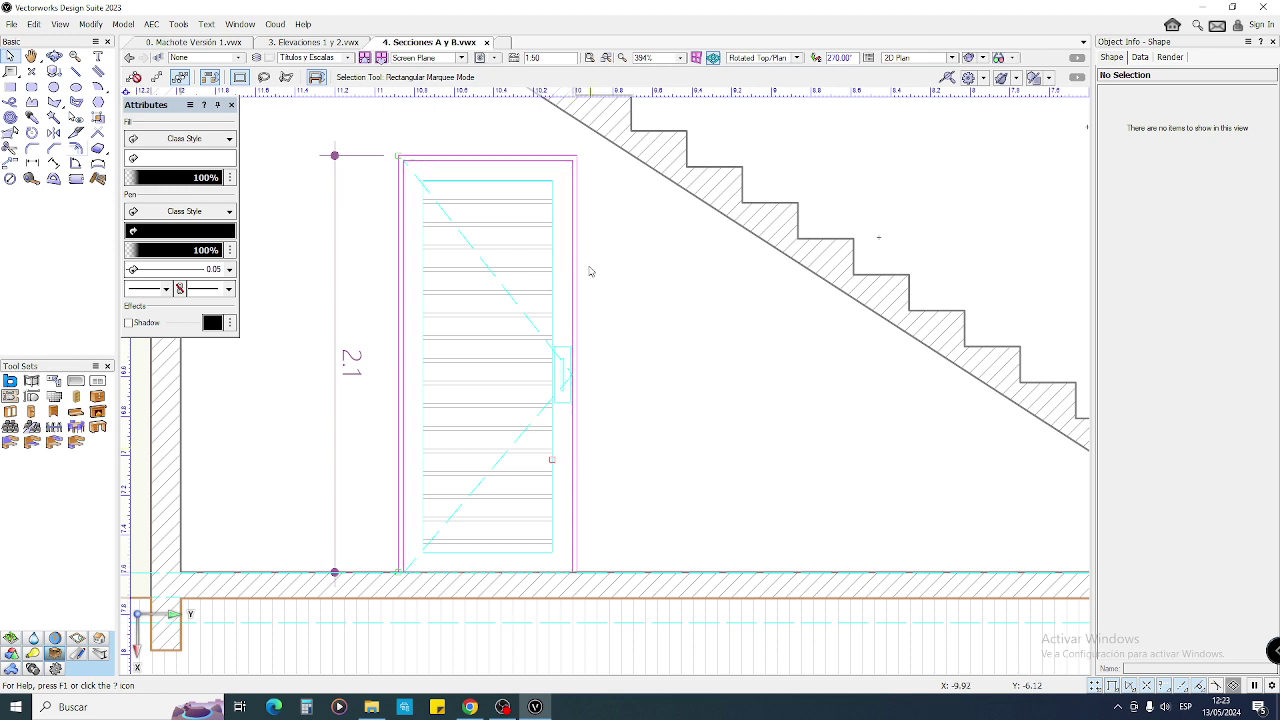
{"action": "left_click_drag", "start_coordinate": [393, 152], "coordinate": [622, 612]}
{"action": "left_click_drag", "start_coordinate": [424, 184], "coordinate": [558, 555]}
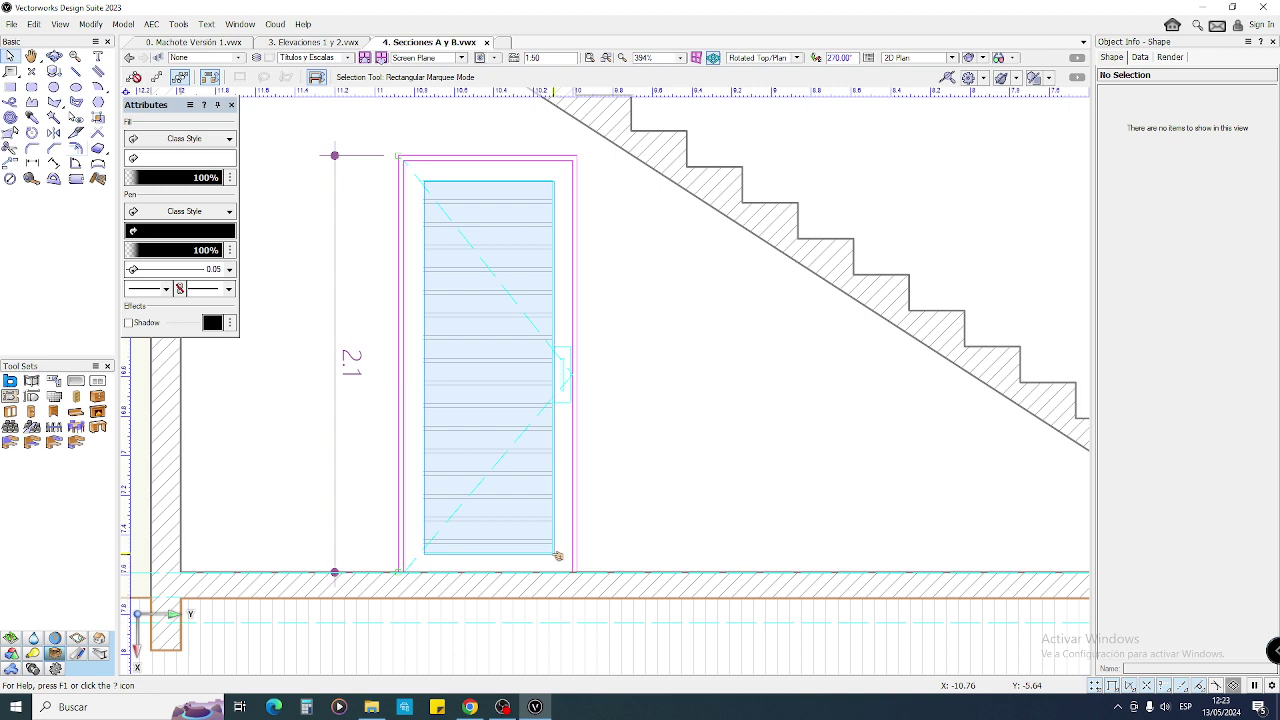
{"action": "left_click_drag", "start_coordinate": [558, 555], "coordinate": [558, 555]}
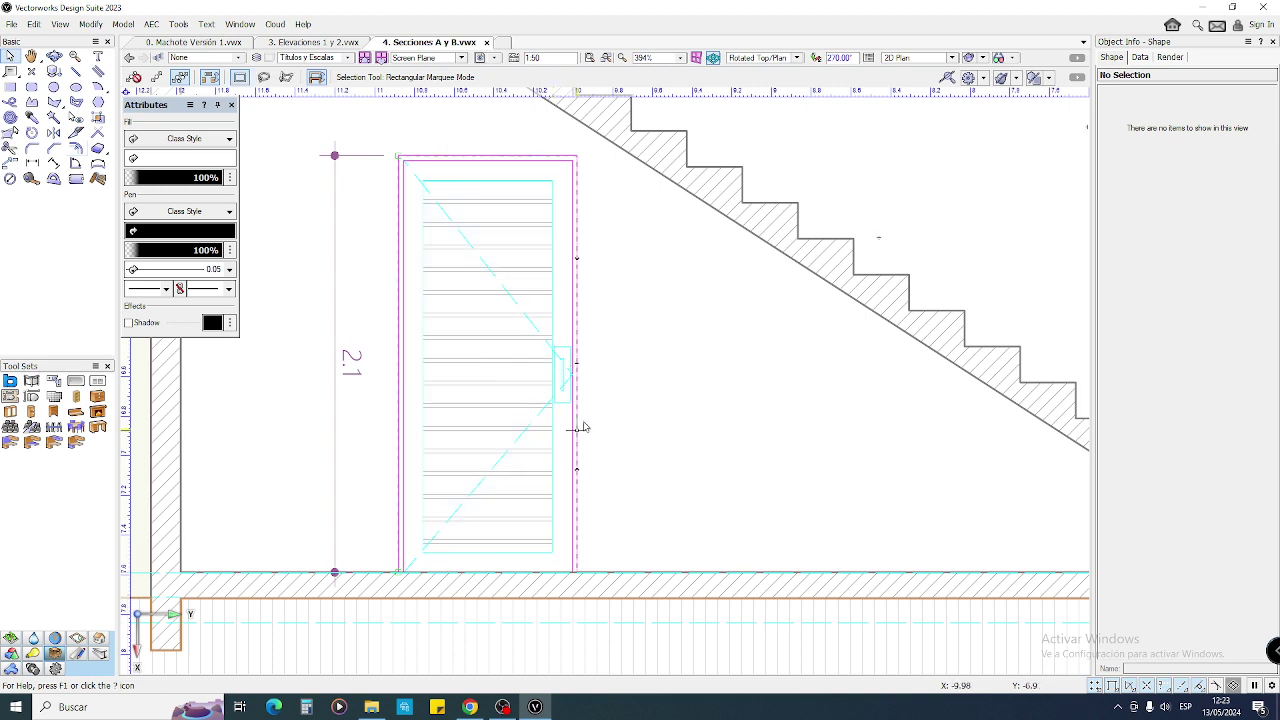
{"action": "left_click_drag", "start_coordinate": [589, 342], "coordinate": [555, 415]}
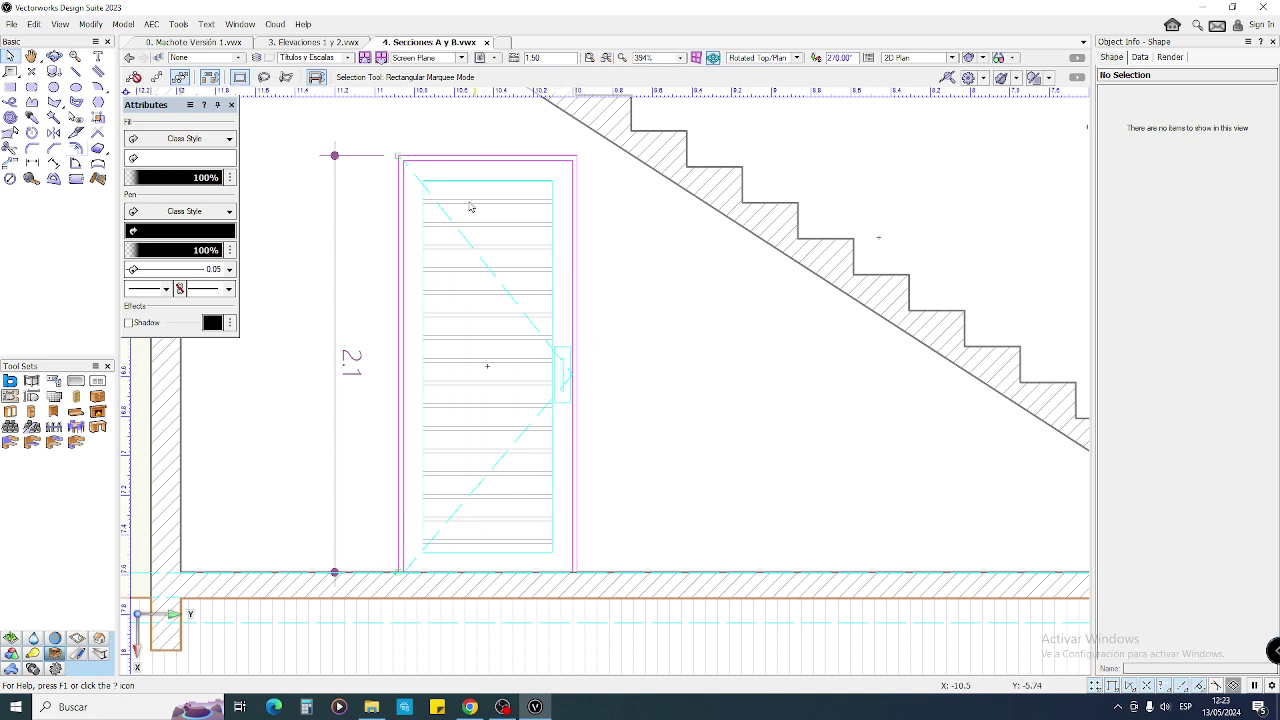
- Trace the door's dashed opening symbol with a temporary line from the frame's upper corner to the handle
{"action": "key", "text": "2"}
{"action": "left_click", "coordinate": [401, 158]}
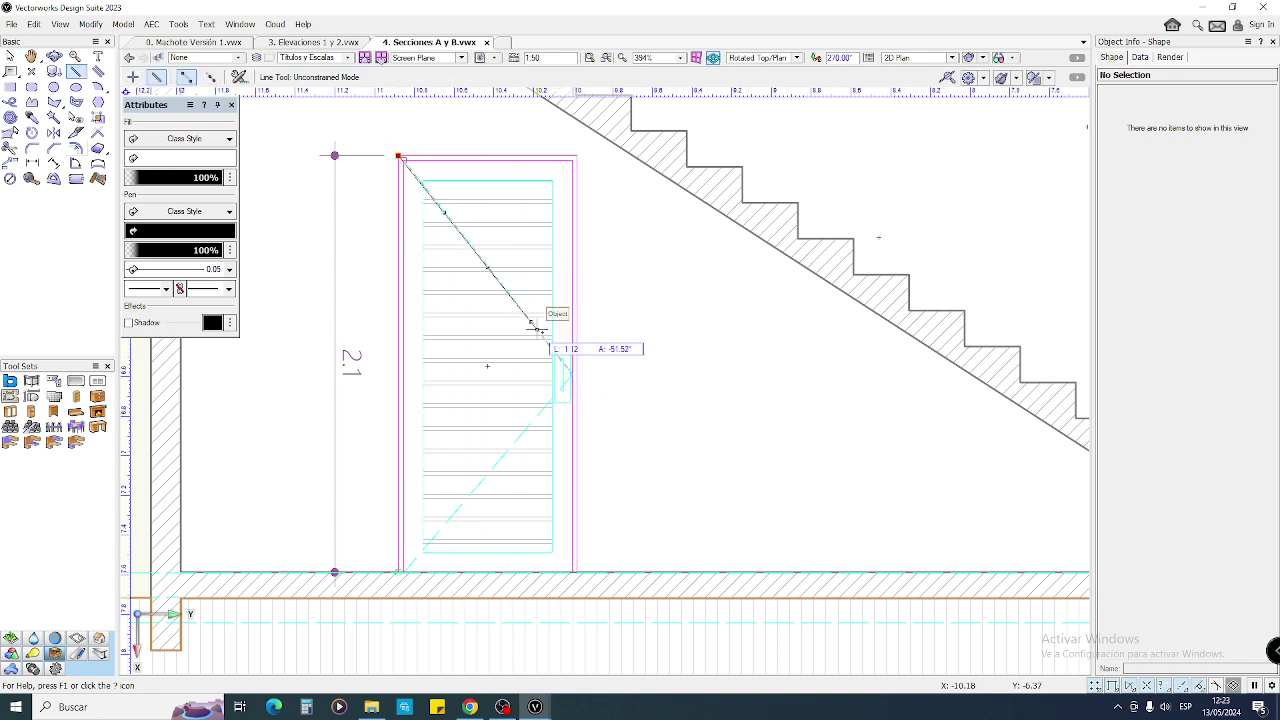
{"action": "left_click", "coordinate": [570, 374]}
{"action": "key", "text": "x"}
{"action": "scroll", "coordinate": [629, 343], "scroll_direction": "down", "scroll_amount": 4}
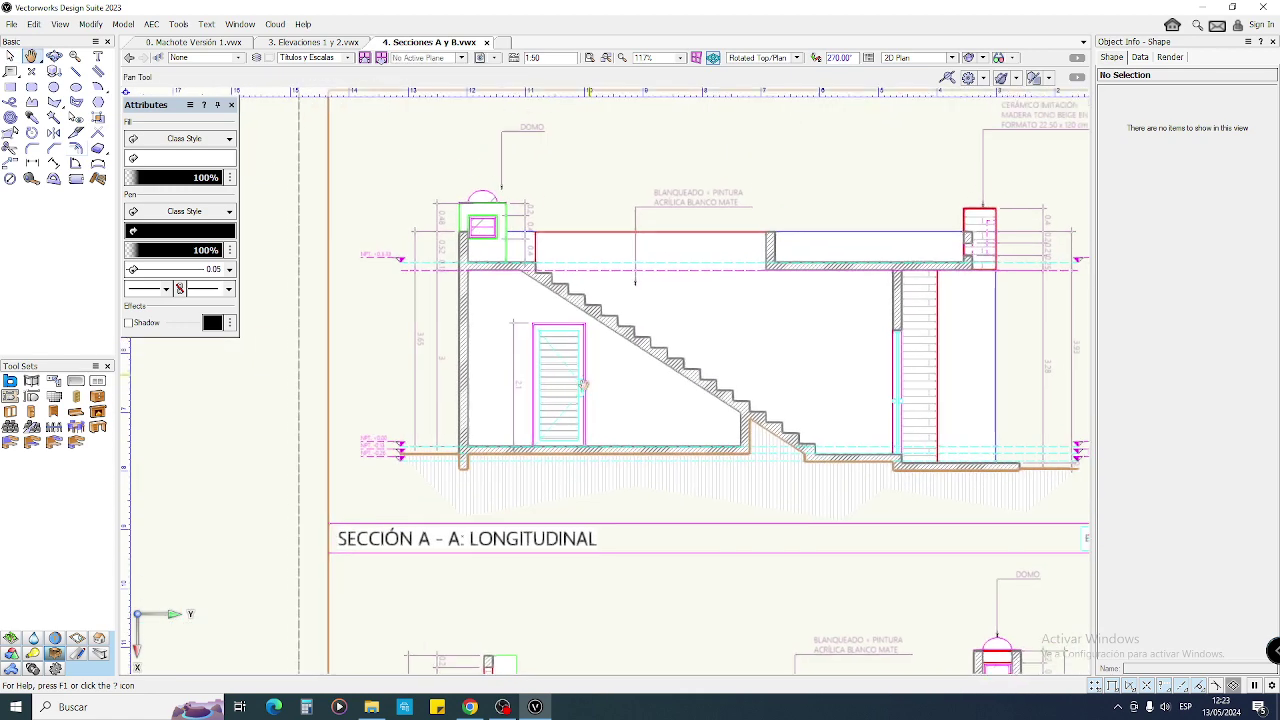
- Examine the domed roof volume and its window between axes A and B in section A-A
{"action": "scroll", "coordinate": [480, 200], "scroll_direction": "up", "scroll_amount": 5}
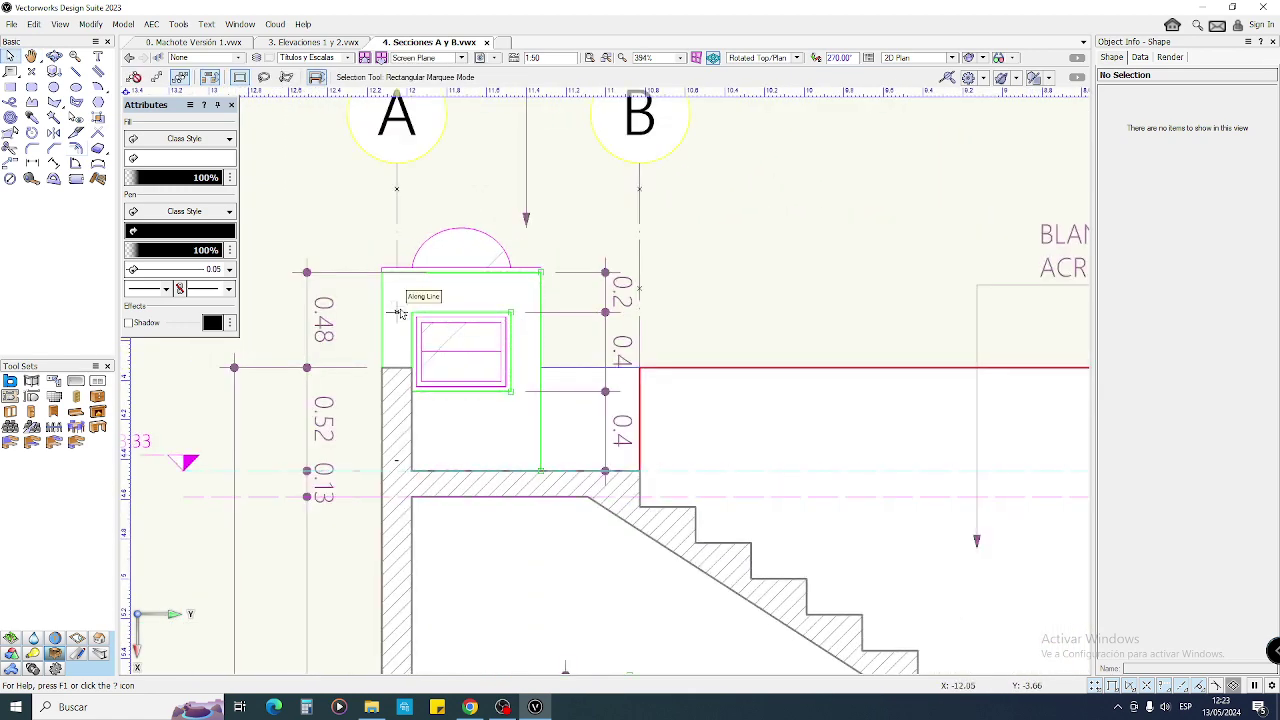
{"action": "left_click_drag", "start_coordinate": [405, 303], "coordinate": [515, 398]}
{"action": "left_click_drag", "start_coordinate": [428, 233], "coordinate": [546, 298]}
{"action": "scroll", "coordinate": [562, 364], "scroll_direction": "down", "scroll_amount": 2}
{"action": "middle_click_drag", "start_coordinate": [562, 364], "coordinate": [340, 302]}
- Examine the roof area beyond the stairs and the ceramic-clad facade volume past axis D
{"action": "left_click_drag", "start_coordinate": [507, 206], "coordinate": [740, 415]}
{"action": "scroll", "coordinate": [609, 369], "scroll_direction": "down", "scroll_amount": 1}
{"action": "middle_click_drag", "start_coordinate": [609, 369], "coordinate": [411, 348]}
{"action": "scroll", "coordinate": [651, 411], "scroll_direction": "up", "scroll_amount": 1}
{"action": "middle_click_drag", "start_coordinate": [662, 409], "coordinate": [632, 402]}
{"action": "left_click_drag", "start_coordinate": [650, 198], "coordinate": [734, 318]}
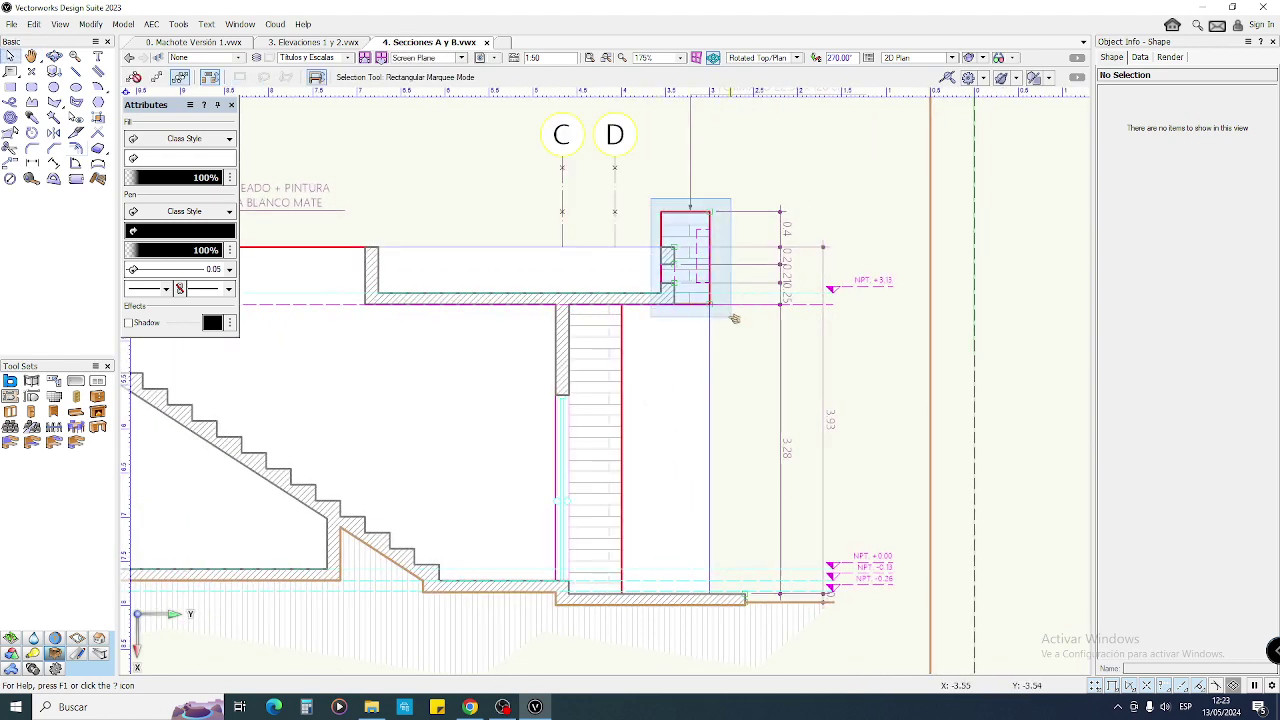
{"action": "left_click_drag", "start_coordinate": [734, 318], "coordinate": [734, 318]}
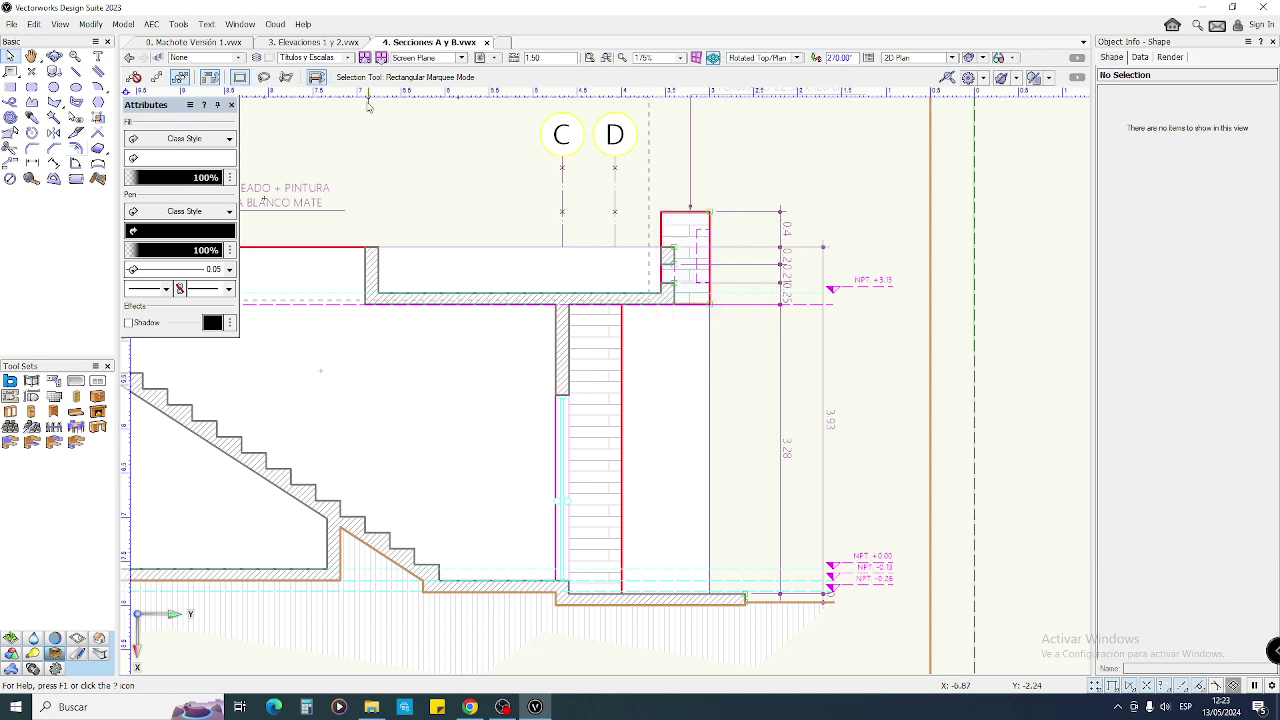
- Decline the backup copy and compare the ceramic-clad volume between axes 2 and 4 in the frontal elevation with section A-A
{"action": "left_click", "coordinate": [324, 43]}
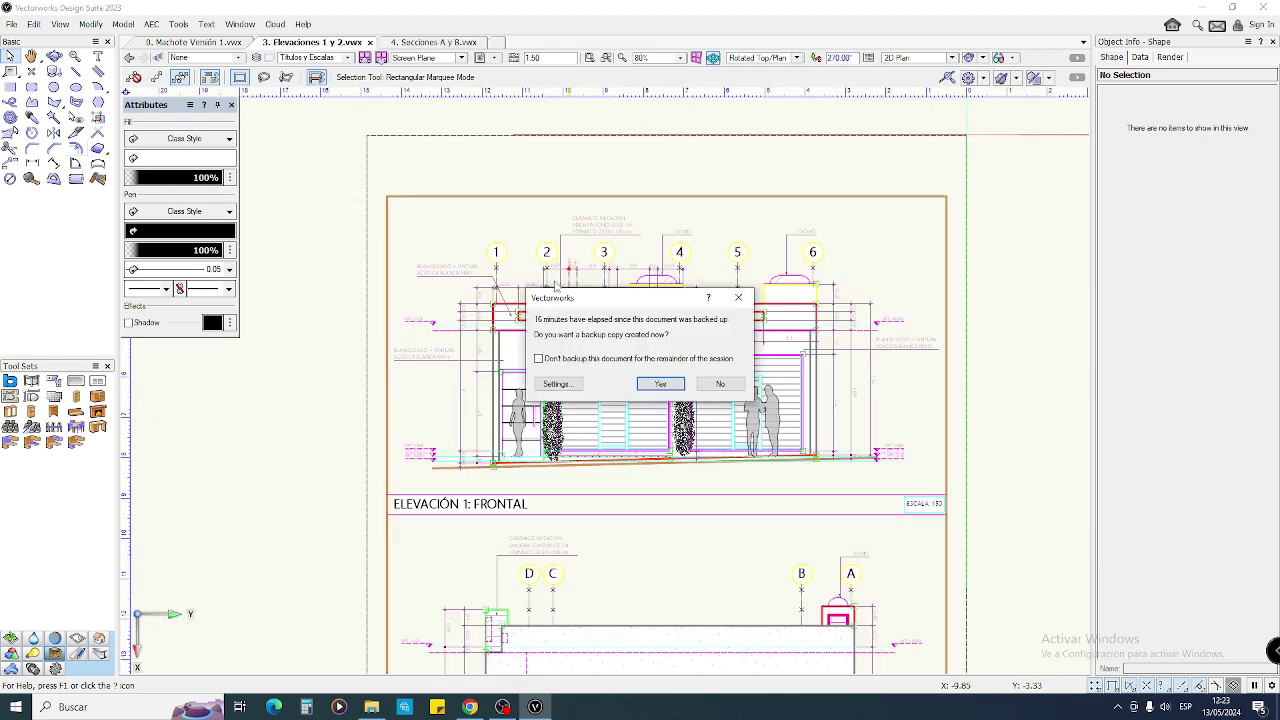
{"action": "left_click", "coordinate": [722, 384]}
{"action": "scroll", "coordinate": [567, 316], "scroll_direction": "up", "scroll_amount": 3}
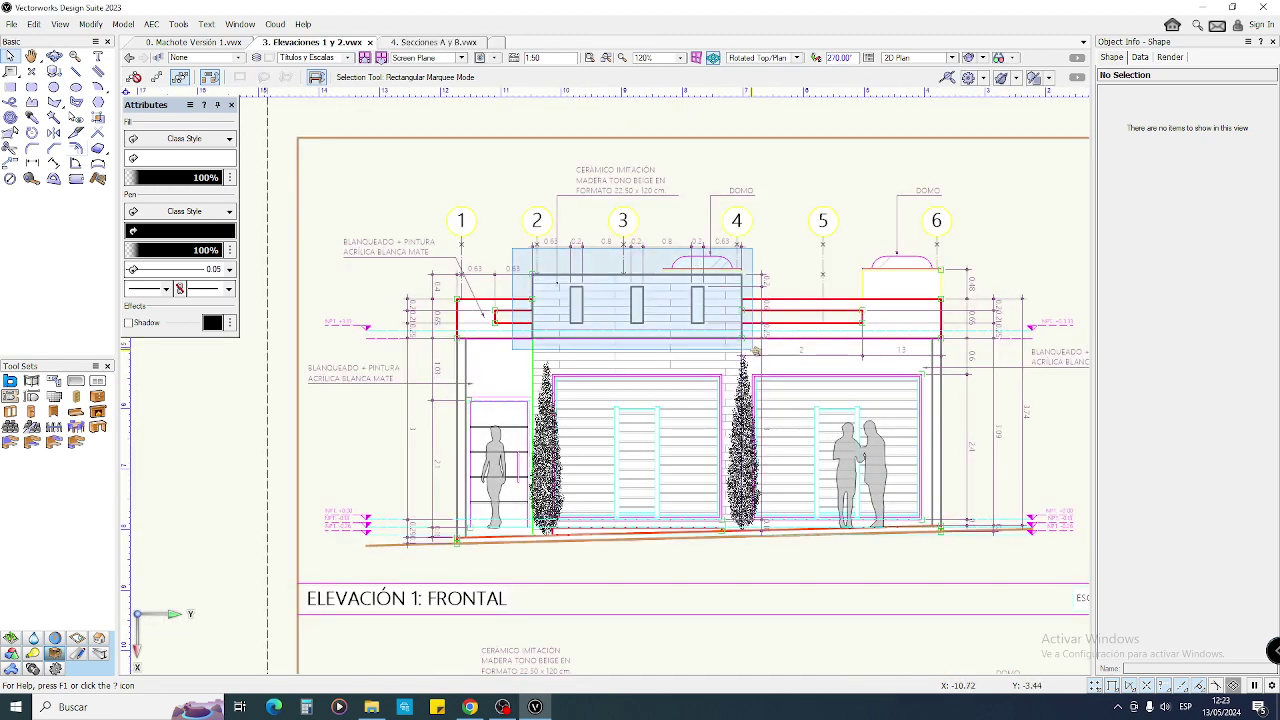
{"action": "key", "text": "2"}
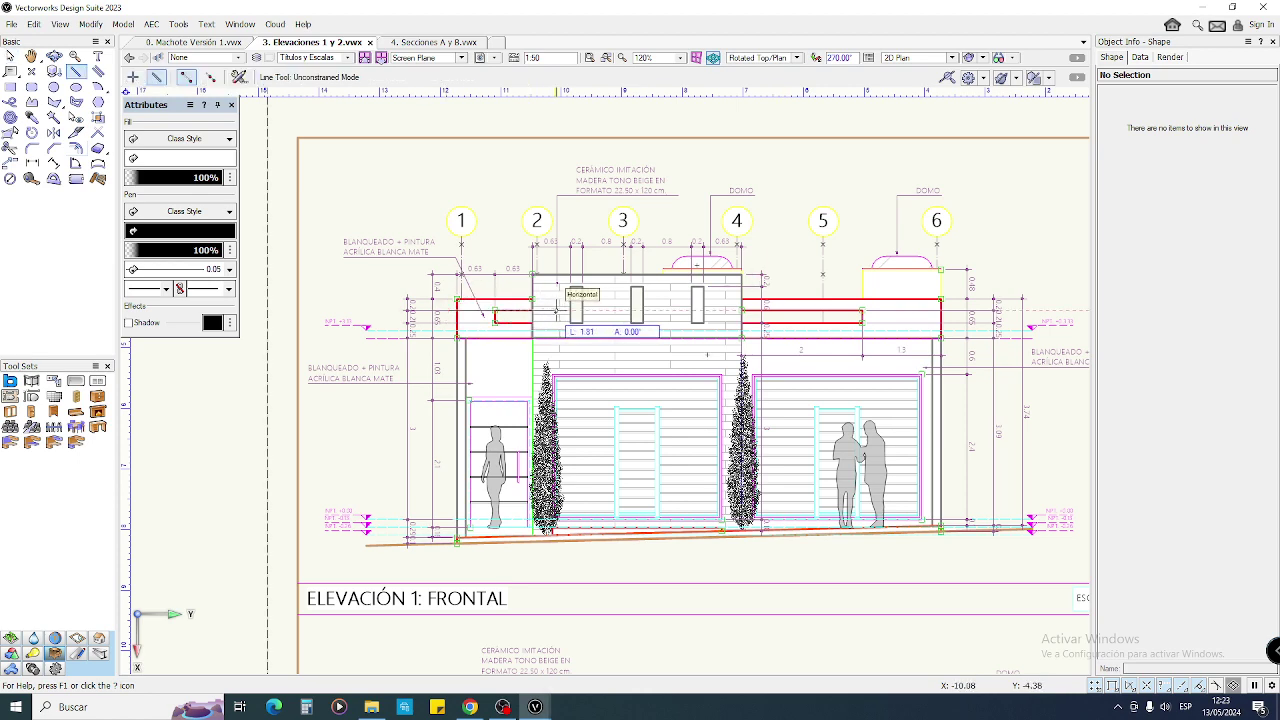
{"action": "key", "text": "x"}
{"action": "left_click", "coordinate": [430, 44]}
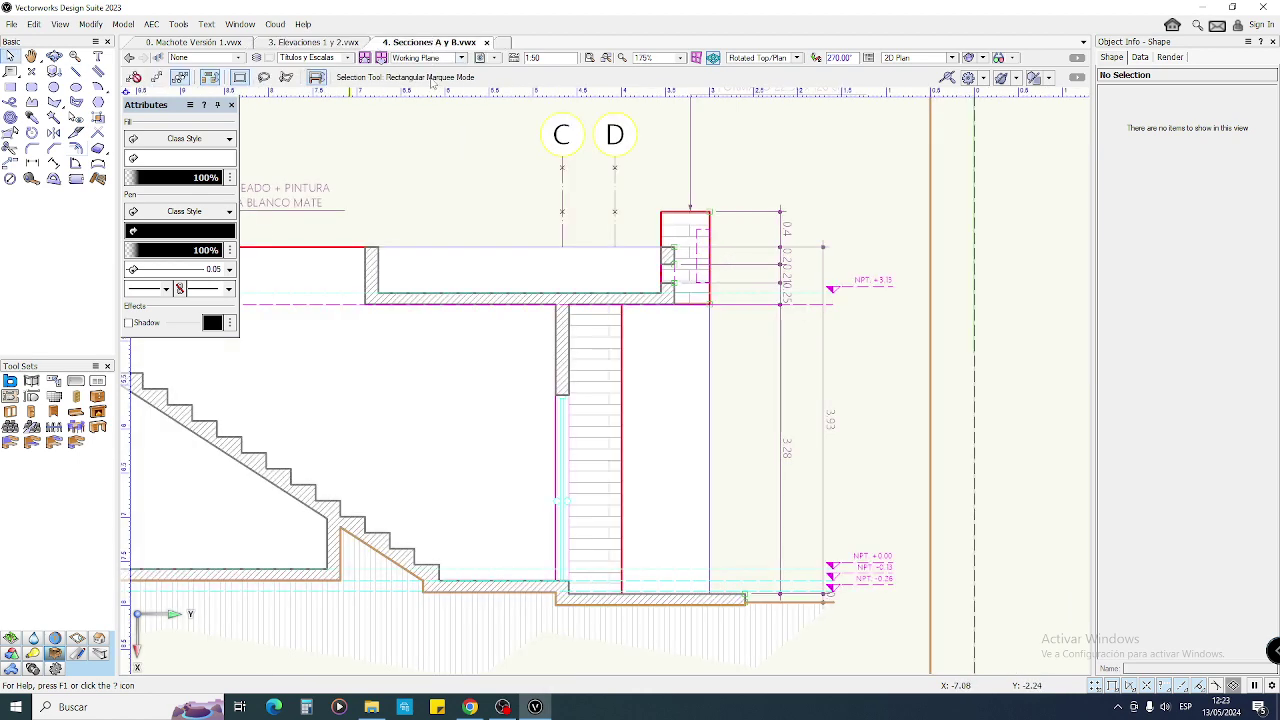
{"action": "scroll", "coordinate": [575, 410], "scroll_direction": "up", "scroll_amount": 3}
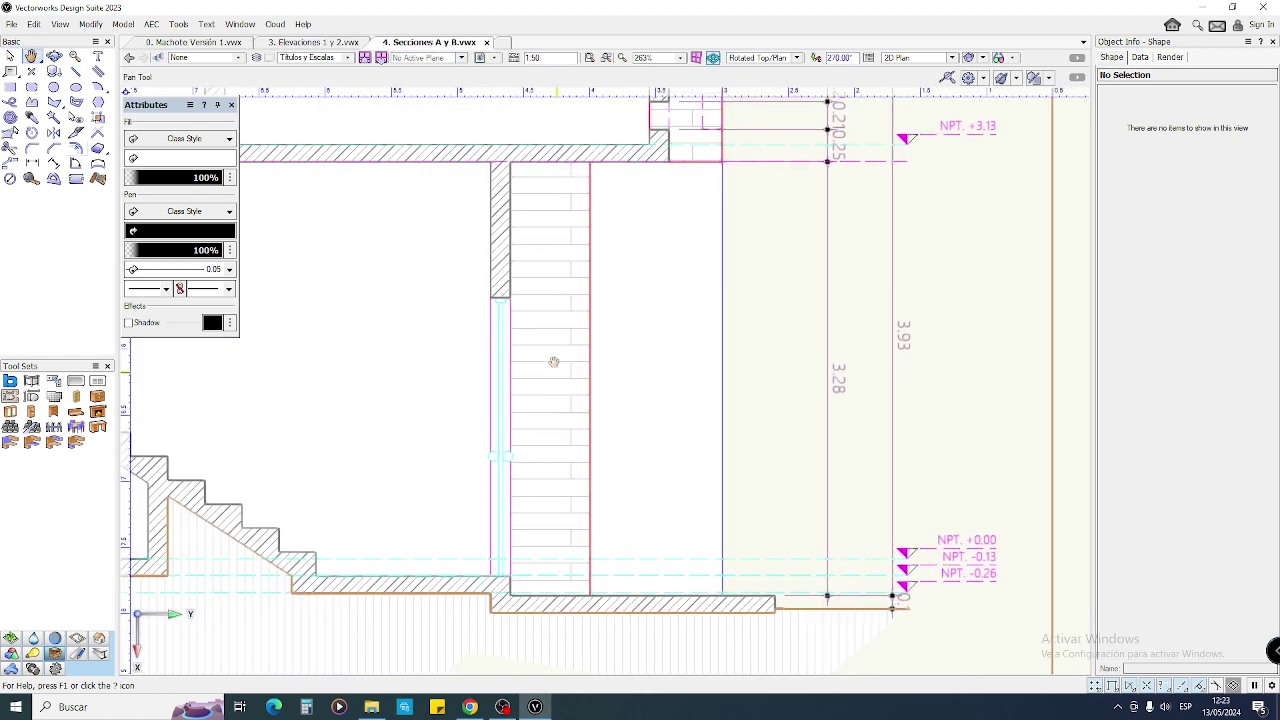
{"action": "scroll", "coordinate": [495, 310], "scroll_direction": "down", "scroll_amount": 5}
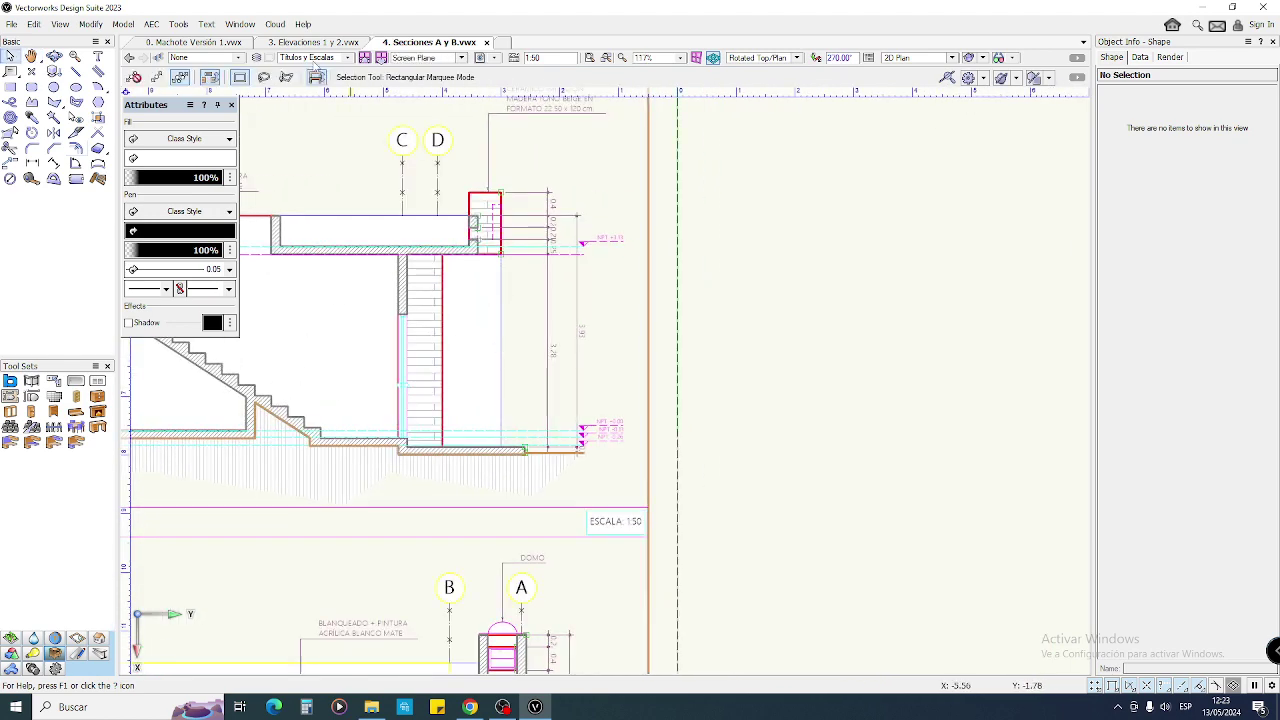
- Trace the viewing direction through the vestibule's entrance door in the floor plan with a temporary horizontal line
{"action": "left_click", "coordinate": [203, 43]}
{"action": "scroll", "coordinate": [716, 455], "scroll_direction": "up", "scroll_amount": 5}
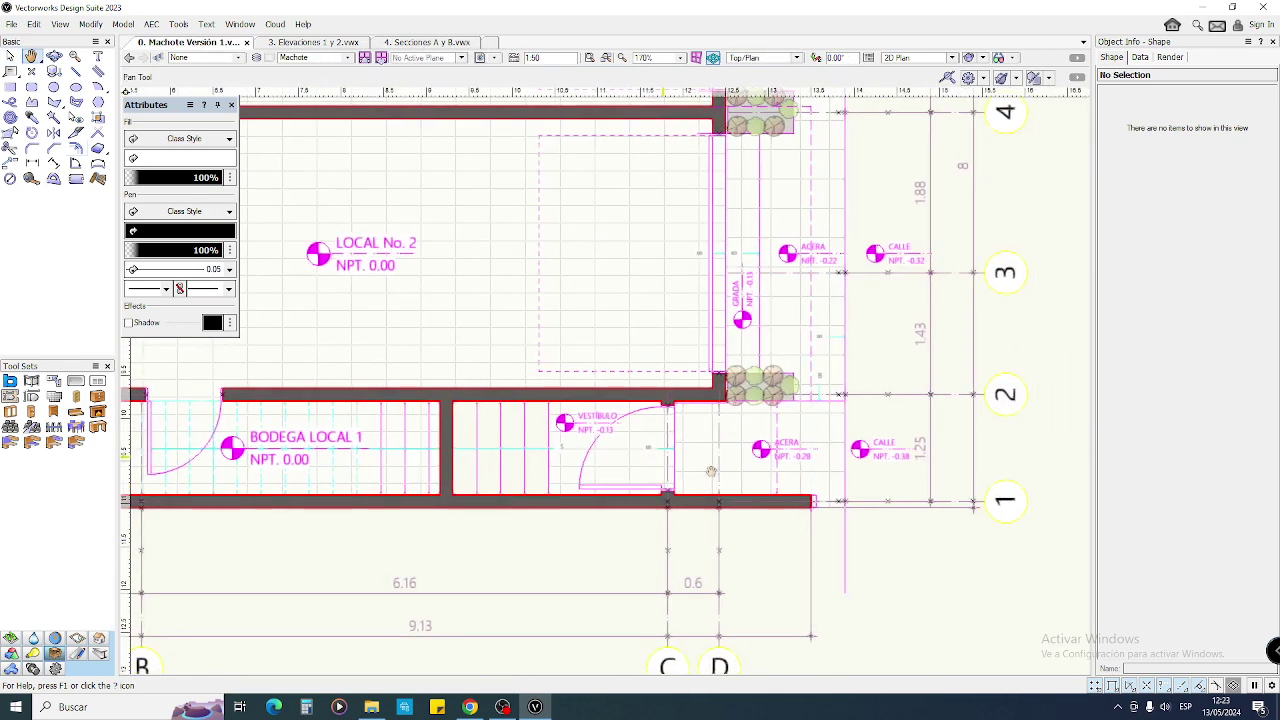
{"action": "key", "text": "2"}
{"action": "left_click", "coordinate": [556, 437]}
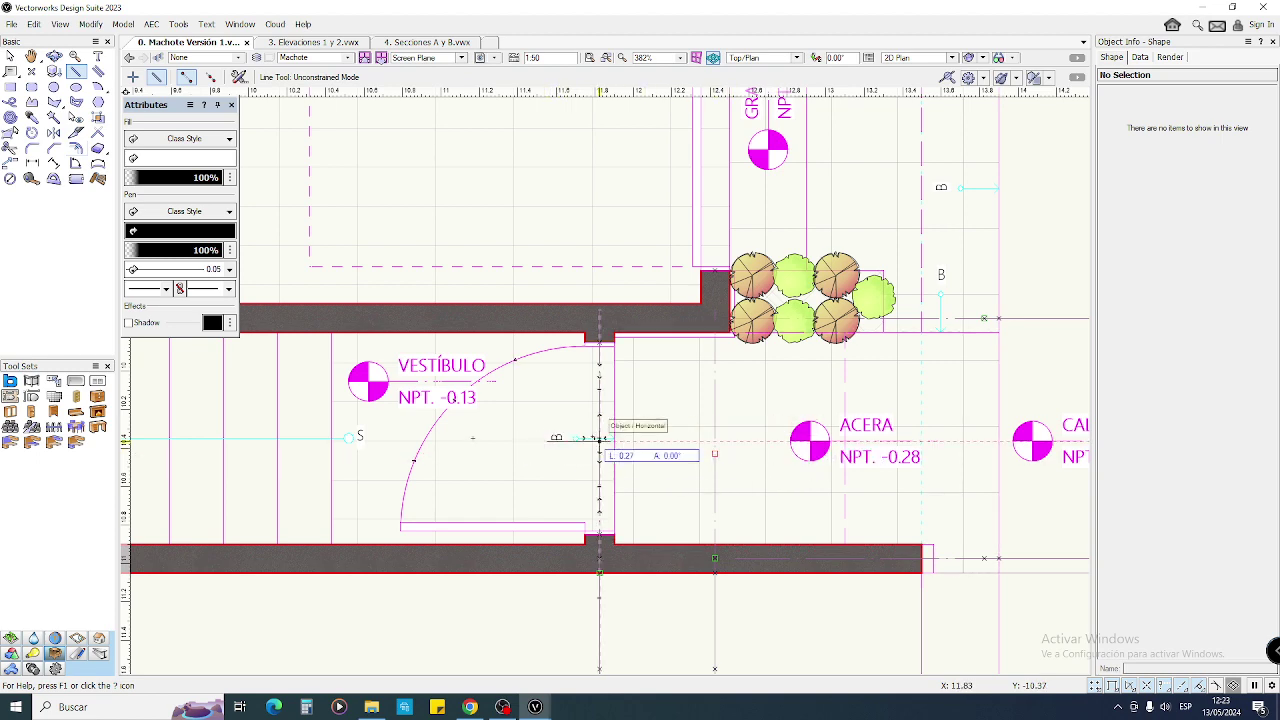
{"action": "key", "text": "x"}
- Examine the cut entrance door at axis C in section A-A, framing it from the lintel to the floor
{"action": "left_click", "coordinate": [420, 45]}
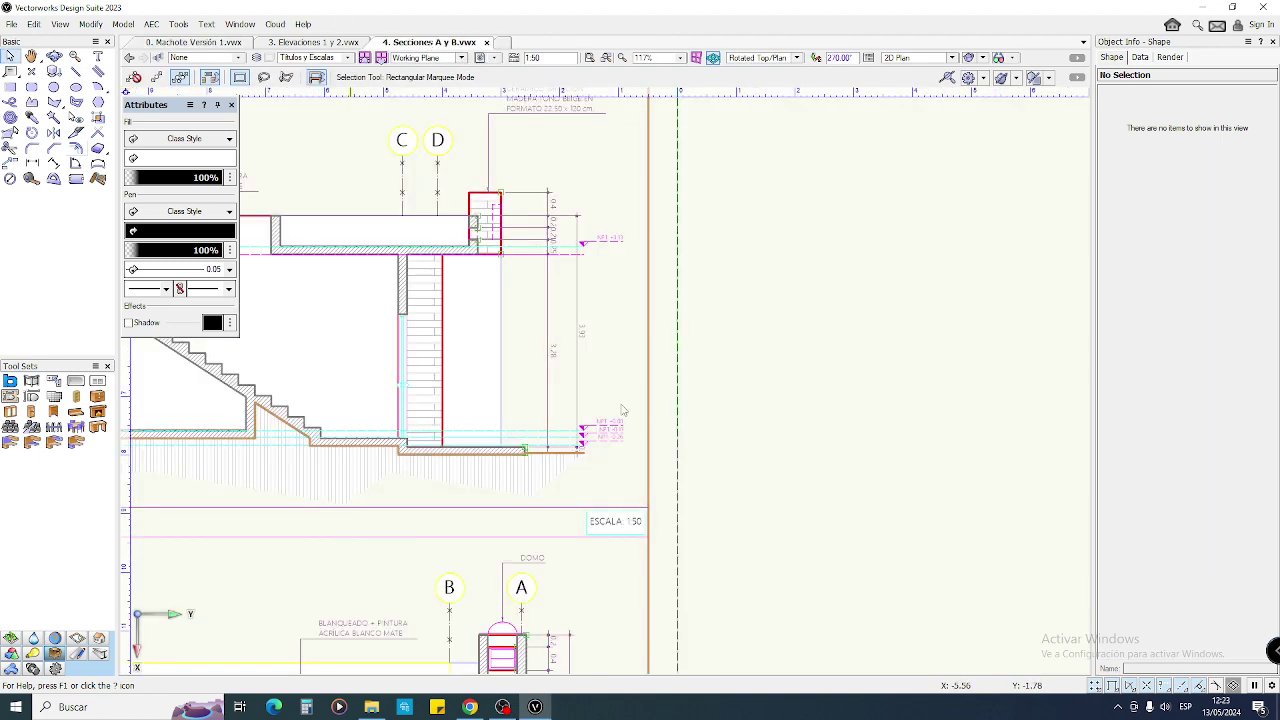
{"action": "scroll", "coordinate": [463, 339], "scroll_direction": "up", "scroll_amount": 2}
{"action": "middle_click_drag", "start_coordinate": [477, 322], "coordinate": [636, 285]}
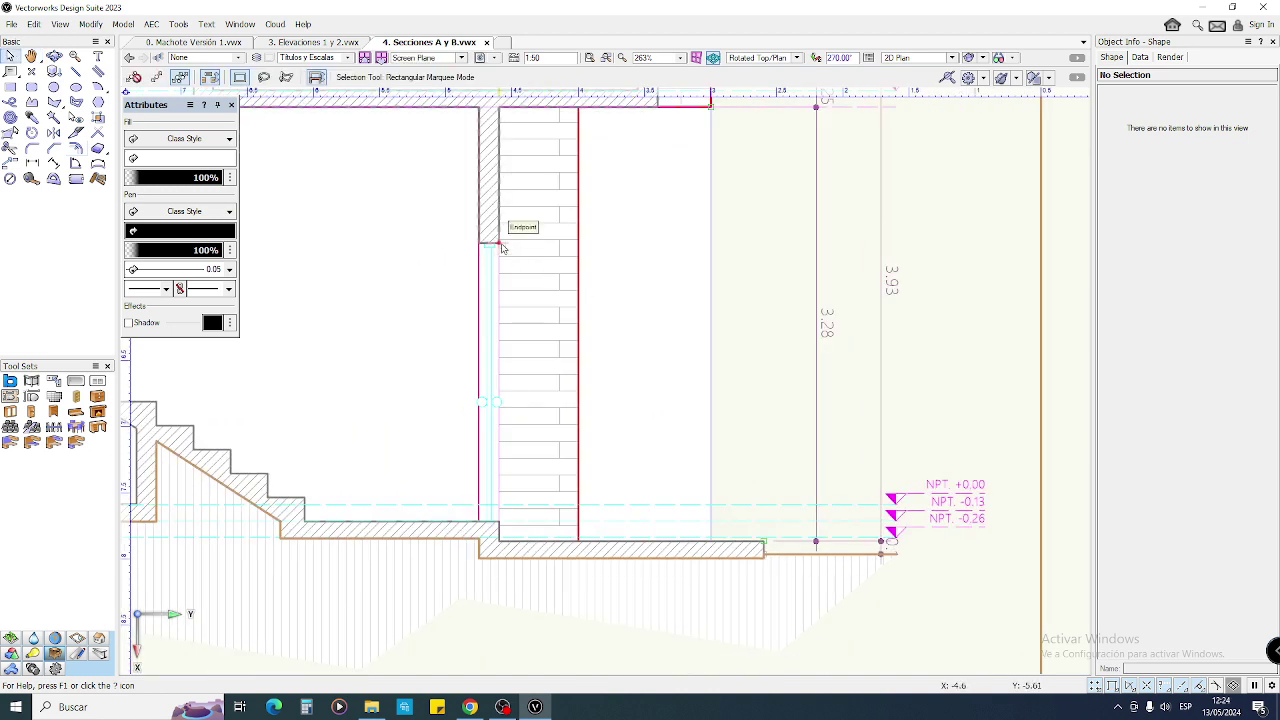
{"action": "left_click_drag", "start_coordinate": [506, 245], "coordinate": [478, 523]}
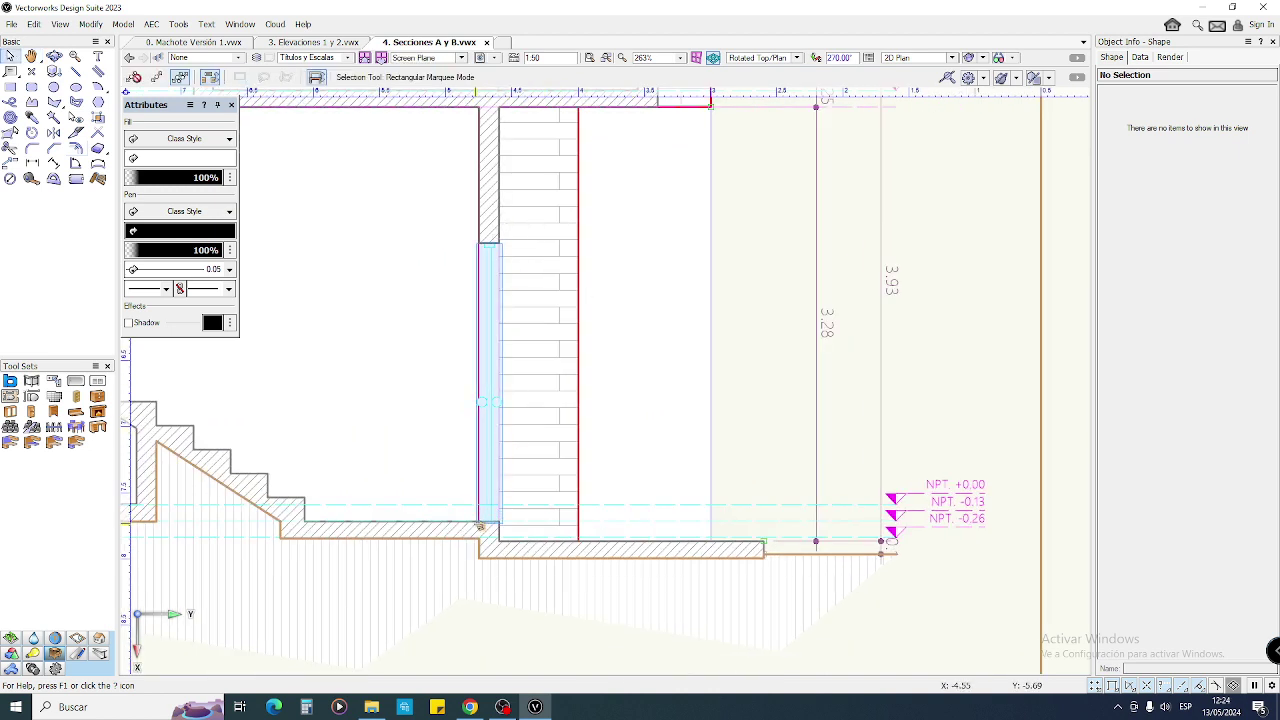
{"action": "left_click_drag", "start_coordinate": [479, 524], "coordinate": [480, 523]}
- Draw a narrow upright rectangle about 0.17 by 2.38 m in the empty area beyond the sheet border for a door sketch
{"action": "scroll", "coordinate": [542, 483], "scroll_direction": "down", "scroll_amount": 2}
{"action": "scroll", "coordinate": [640, 383], "scroll_direction": "up", "scroll_amount": 3}
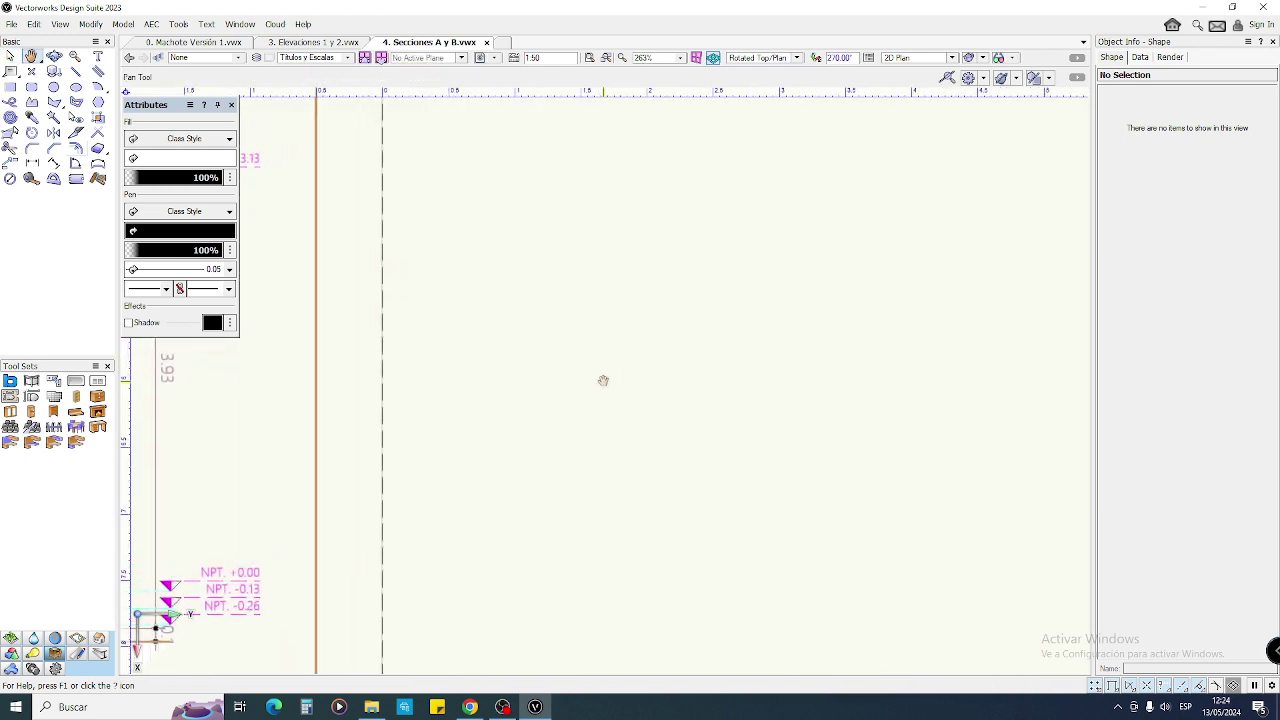
{"action": "key", "text": "4"}
{"action": "left_click", "coordinate": [583, 227]}
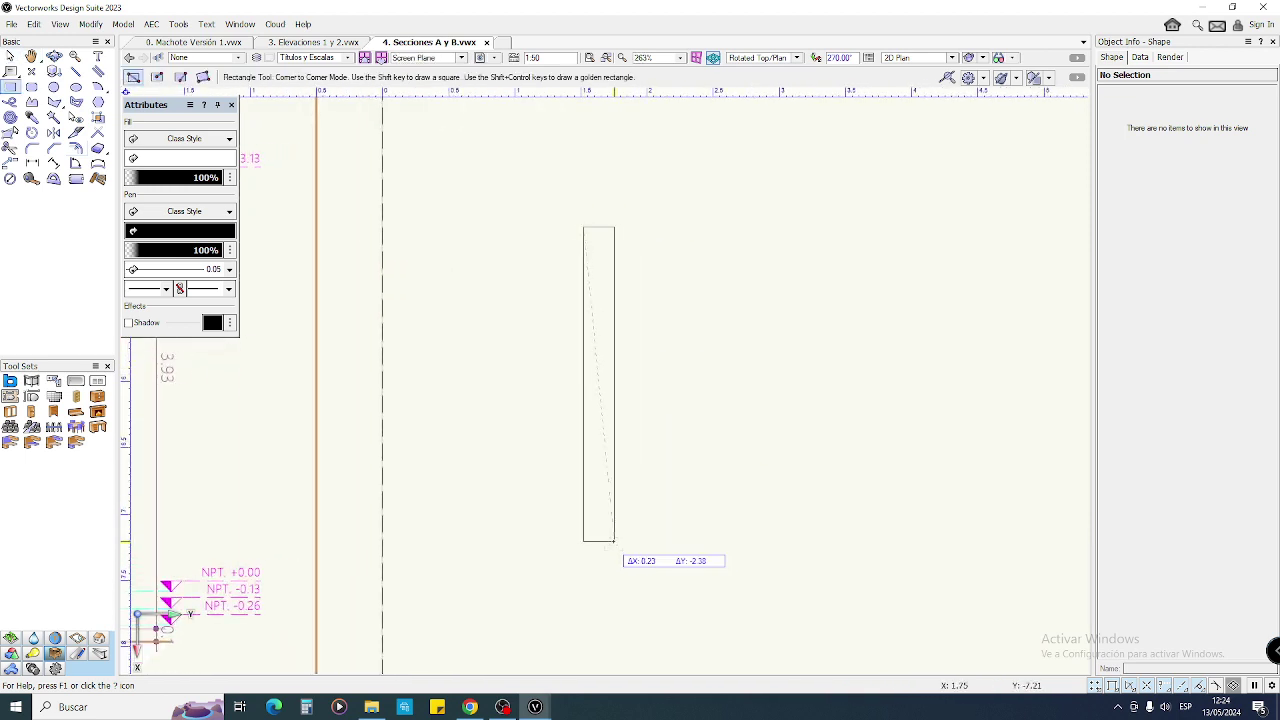
{"action": "left_click", "coordinate": [607, 541]}
{"action": "key", "text": "x"}
- Set the door sketch rectangle's width to 0.15 and its height to 2.1
{"action": "left_click", "coordinate": [1130, 143]}
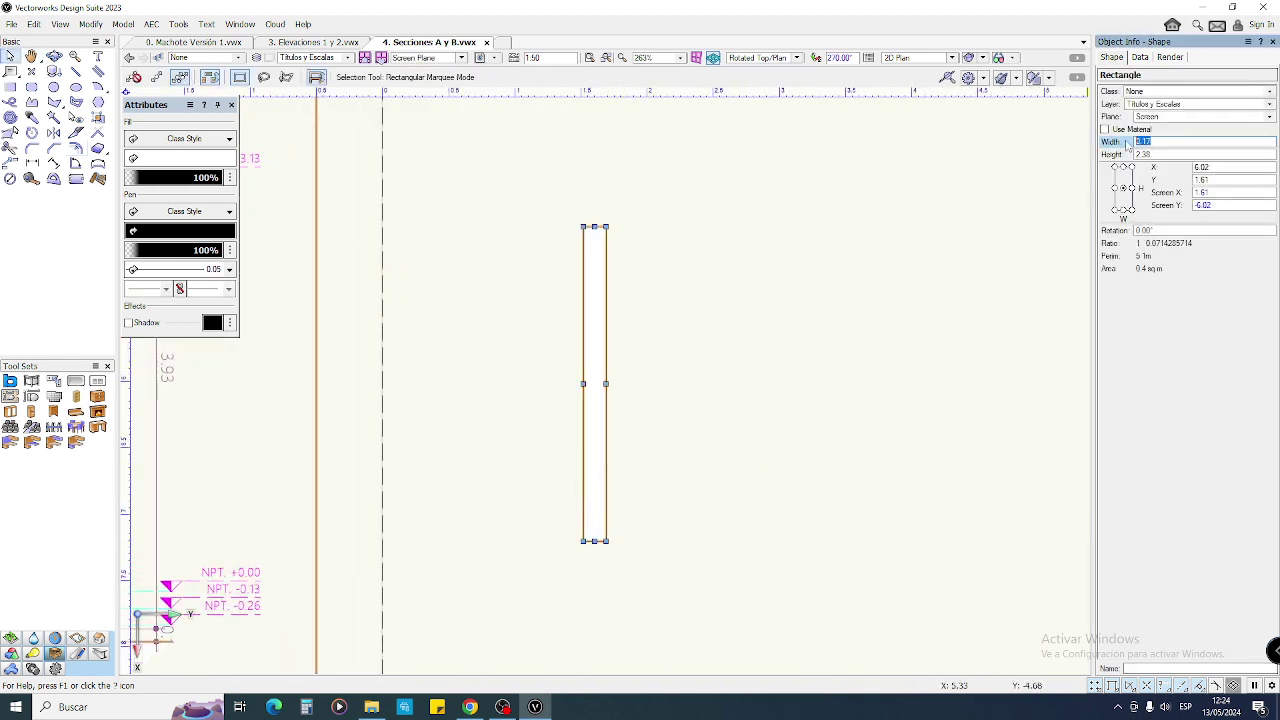
{"action": "type", "text": ".15"}
{"action": "key", "text": "Return"}
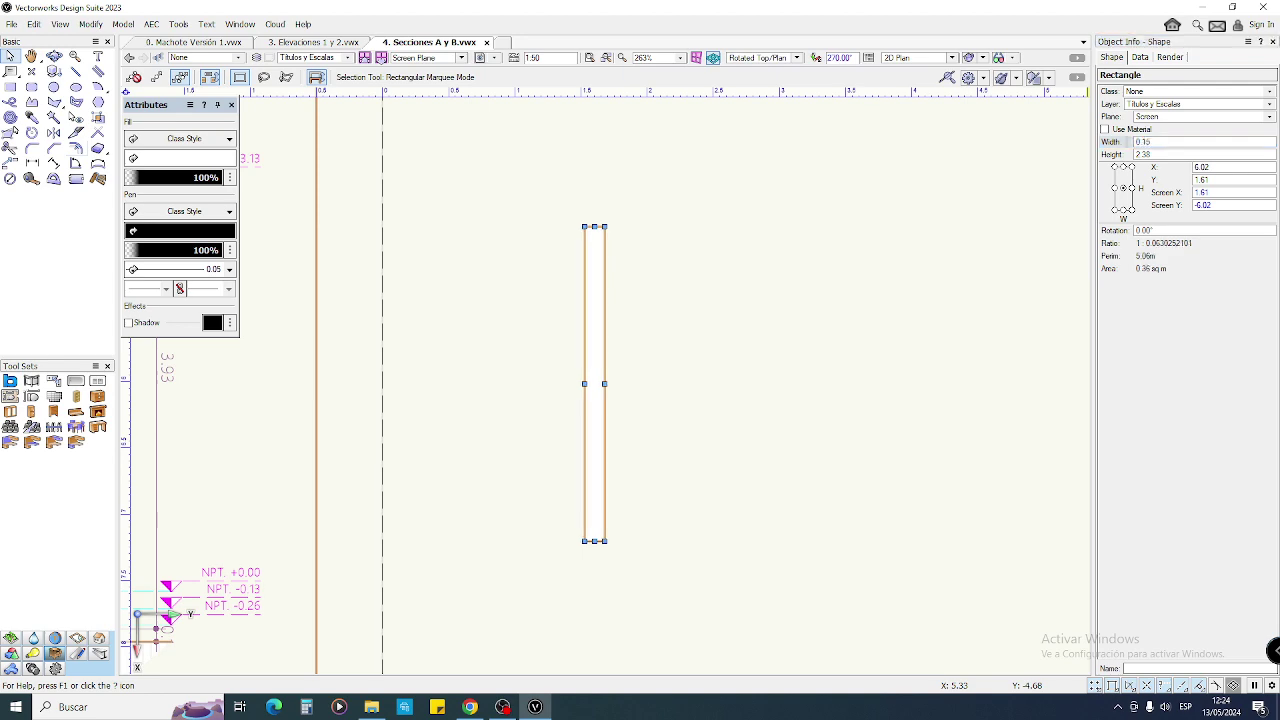
{"action": "left_click_drag", "start_coordinate": [1160, 156], "coordinate": [1083, 156]}
{"action": "type", "text": "2.1"}
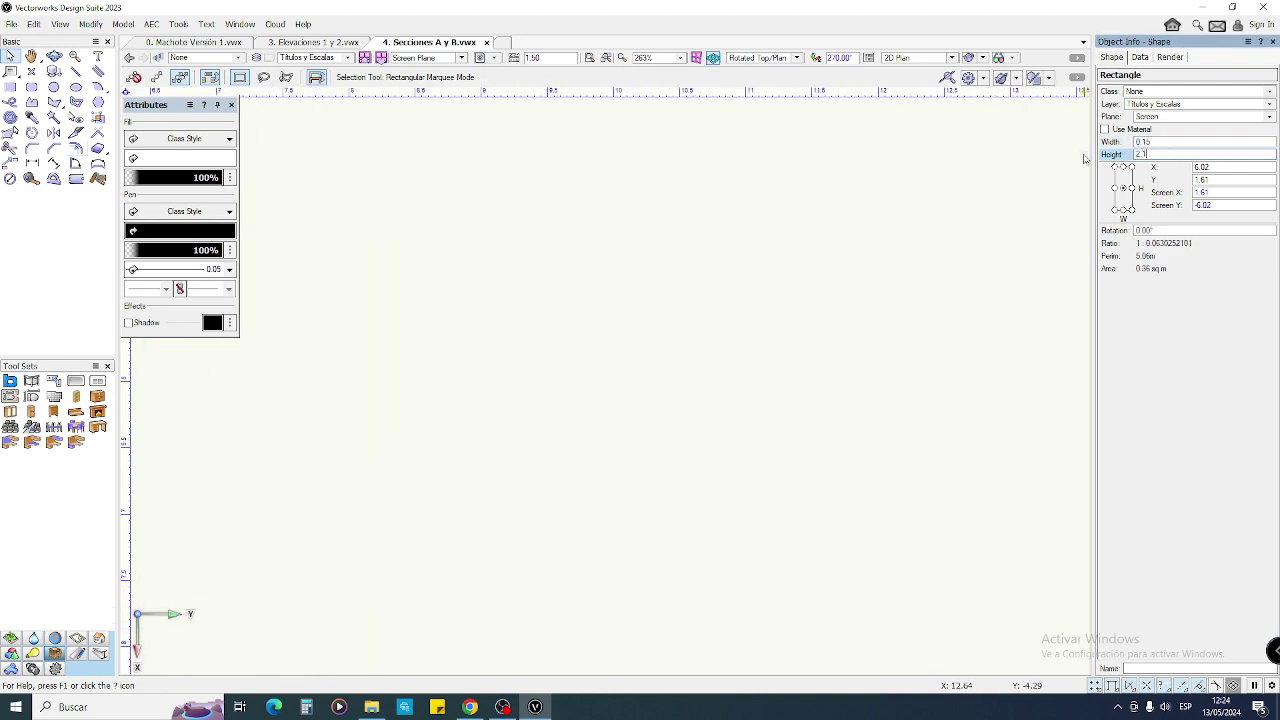
{"action": "scroll", "coordinate": [914, 320], "scroll_direction": "down", "scroll_amount": 3}
{"action": "key", "text": "Return"}
- Draw a small rectangle about 0.16 by 0.09 m centred on the upper edge of the door sketch as the frame's head
{"action": "scroll", "coordinate": [694, 337], "scroll_direction": "up", "scroll_amount": 3}
{"action": "middle_click_drag", "start_coordinate": [705, 172], "coordinate": [686, 287]}
{"action": "scroll", "coordinate": [686, 283], "scroll_direction": "up", "scroll_amount": 3}
{"action": "left_click", "coordinate": [686, 283]}
{"action": "scroll", "coordinate": [674, 277], "scroll_direction": "up", "scroll_amount": 2}
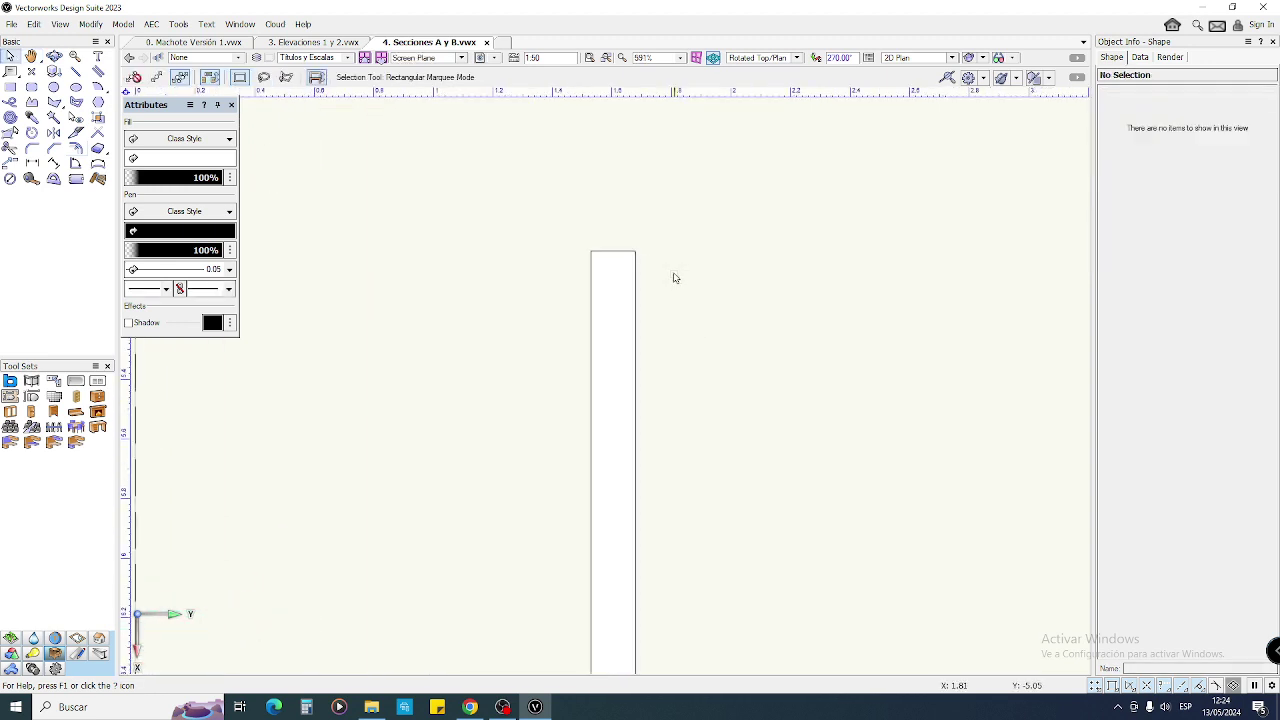
{"action": "key", "text": "4"}
{"action": "mouse_move", "coordinate": [668, 276]}
{"action": "left_mouse_down"}
{"action": "mouse_move", "coordinate": [716, 304]}
{"action": "mouse_move", "coordinate": [613, 251]}
{"action": "left_mouse_up"}
{"action": "key", "text": "x"}
{"action": "key", "text": "x"}
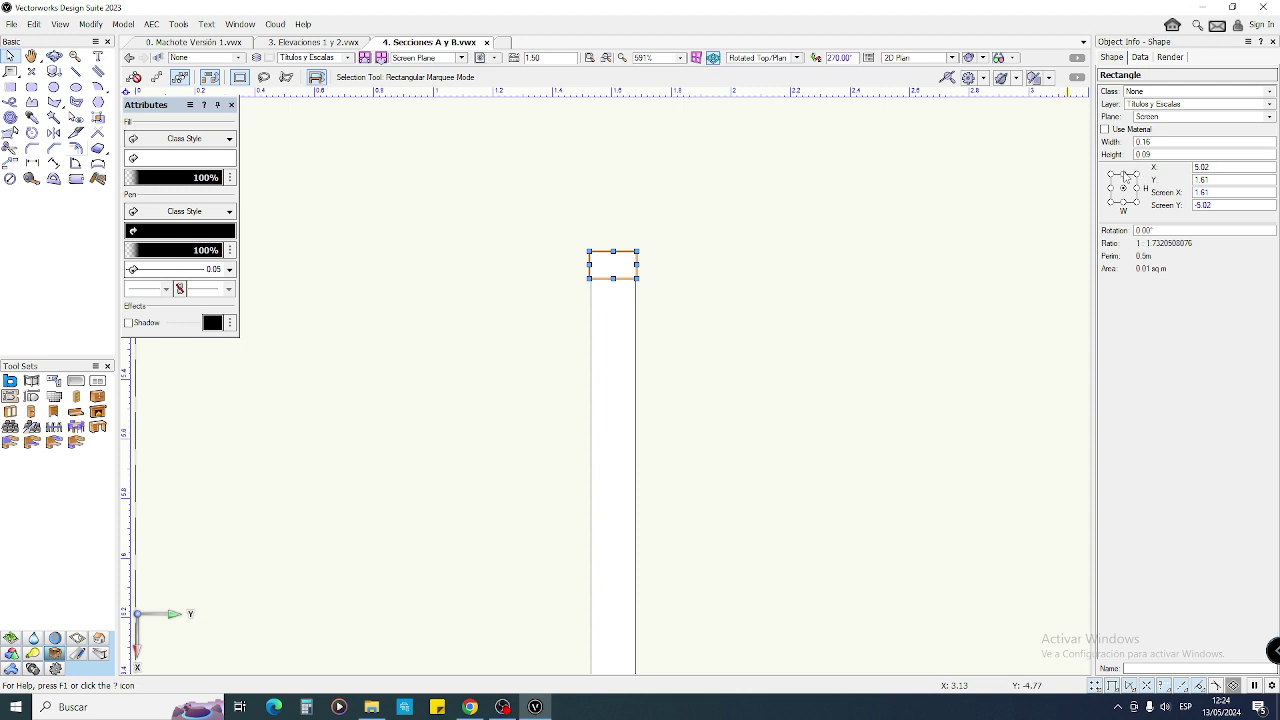
- Fix the head rectangle's size from its upper centre point, with height 0.03 and width 0.1
{"action": "left_click", "coordinate": [1124, 175]}
{"action": "left_click", "coordinate": [1113, 156]}
{"action": "type", "text": "0.25"}
{"action": "key", "text": "Return"}
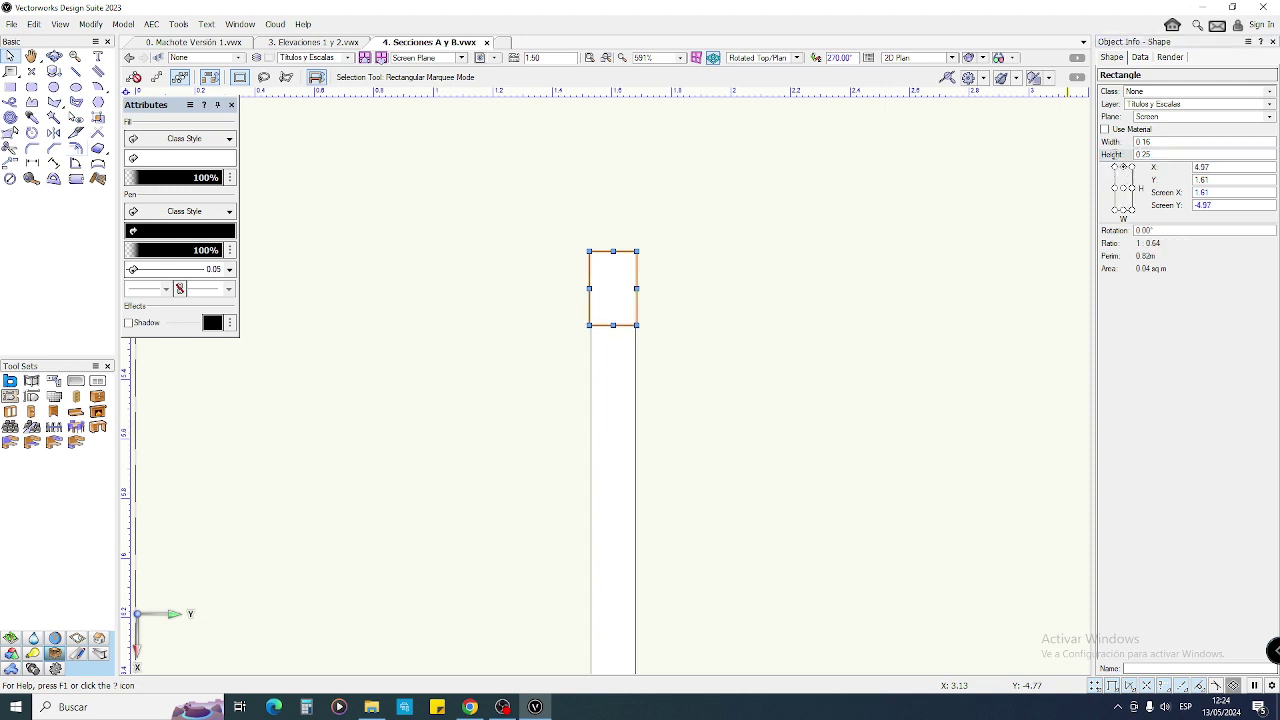
{"action": "left_click", "coordinate": [1112, 155]}
{"action": "type", "text": "0.03"}
{"action": "key", "text": "Return"}
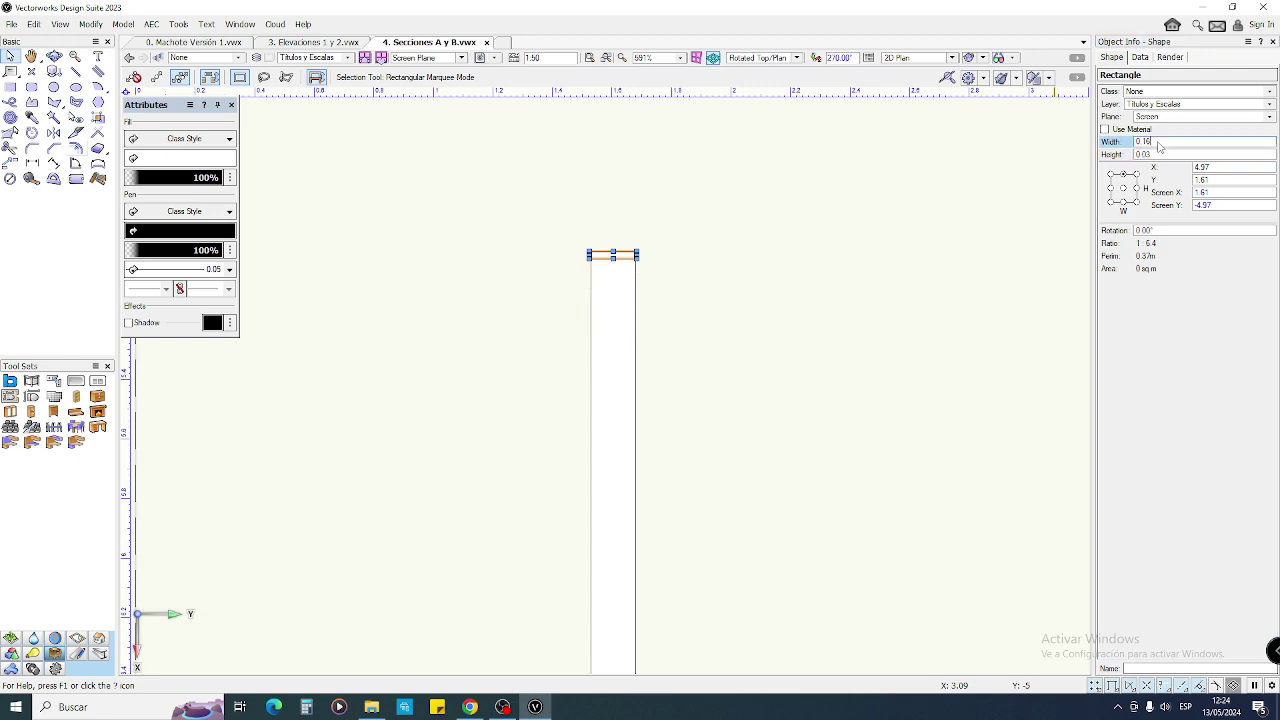
{"action": "left_click", "coordinate": [1108, 143]}
{"action": "type", "text": ".1"}
{"action": "key", "text": "Return"}
{"action": "left_click", "coordinate": [893, 312]}
- Duplicate the head rectangle directly below itself and set the copy's width to 0.02 for the door leaf
{"action": "scroll", "coordinate": [650, 320], "scroll_direction": "down", "scroll_amount": 1}
{"action": "middle_click_drag", "start_coordinate": [650, 320], "coordinate": [616, 236]}
{"action": "scroll", "coordinate": [619, 204], "scroll_direction": "up", "scroll_amount": 2}
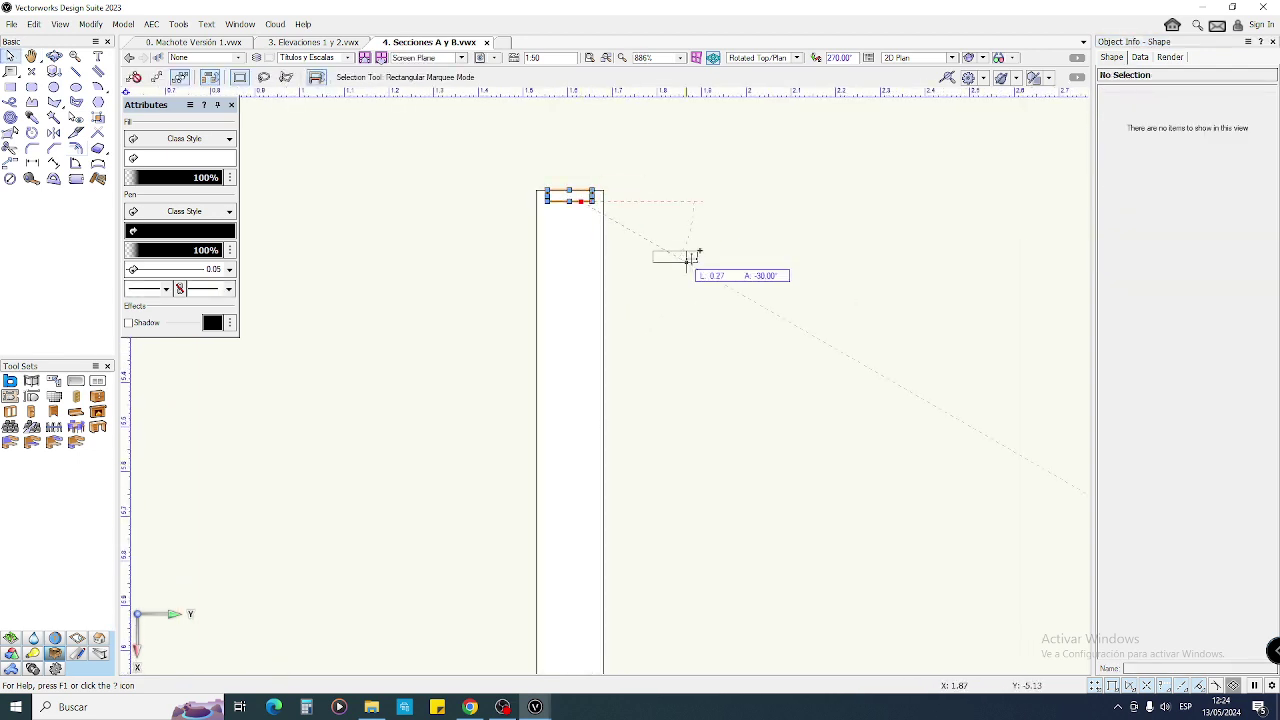
{"action": "scroll", "coordinate": [657, 217], "scroll_direction": "up", "scroll_amount": 1}
{"action": "left_click_drag", "start_coordinate": [720, 284], "coordinate": [536, 195]}
{"action": "left_click", "coordinate": [1159, 142]}
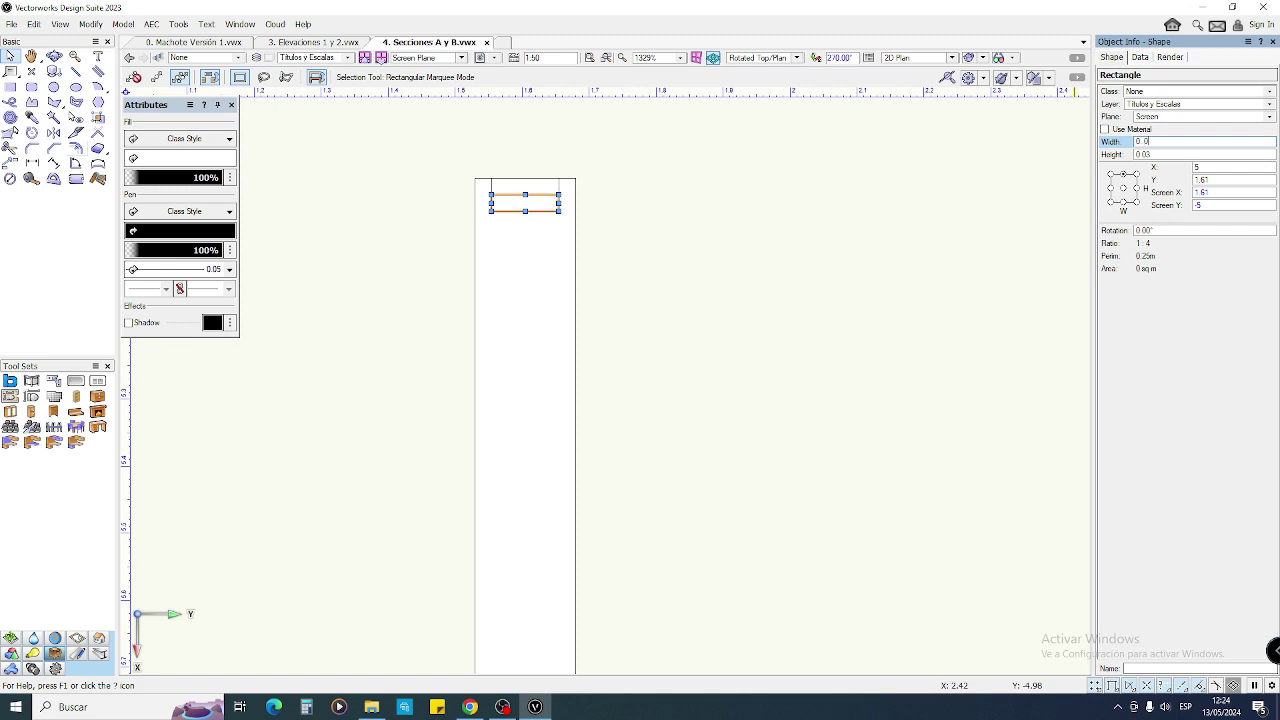
{"action": "key", "text": "Return"}
{"action": "key", "text": "Return"}
{"action": "type", "text": "0.02"}
{"action": "key", "text": "Return"}
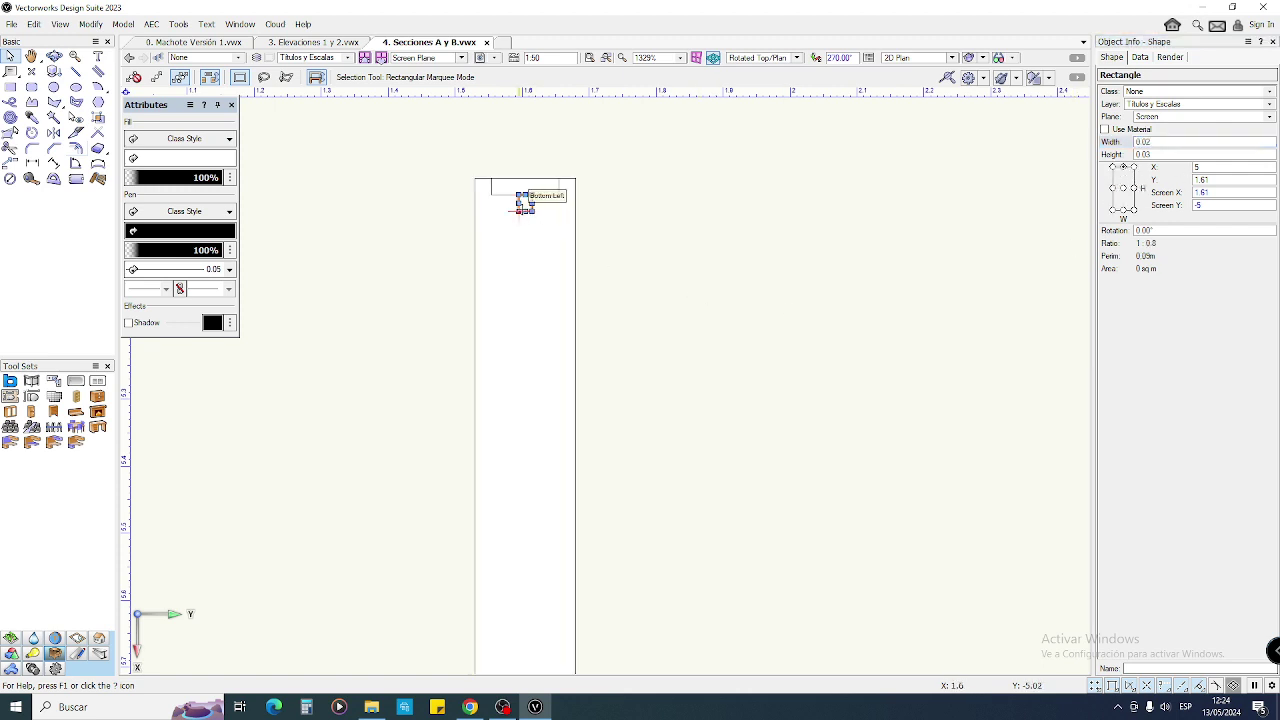
- Stretch the narrow leaf rectangle down to the base of the door sketch
{"action": "left_click", "coordinate": [525, 211]}
{"action": "scroll", "coordinate": [542, 414], "scroll_direction": "down", "scroll_amount": 1}
{"action": "middle_click_drag", "start_coordinate": [546, 406], "coordinate": [546, 215]}
{"action": "middle_click_drag", "start_coordinate": [532, 590], "coordinate": [543, 304]}
{"action": "middle_click_drag", "start_coordinate": [559, 548], "coordinate": [562, 317]}
{"action": "left_click", "coordinate": [543, 474]}
{"action": "scroll", "coordinate": [609, 385], "scroll_direction": "down", "scroll_amount": 1}
{"action": "middle_click_drag", "start_coordinate": [608, 386], "coordinate": [597, 494]}
{"action": "scroll", "coordinate": [596, 488], "scroll_direction": "down", "scroll_amount": 1}
{"action": "left_click", "coordinate": [637, 409]}
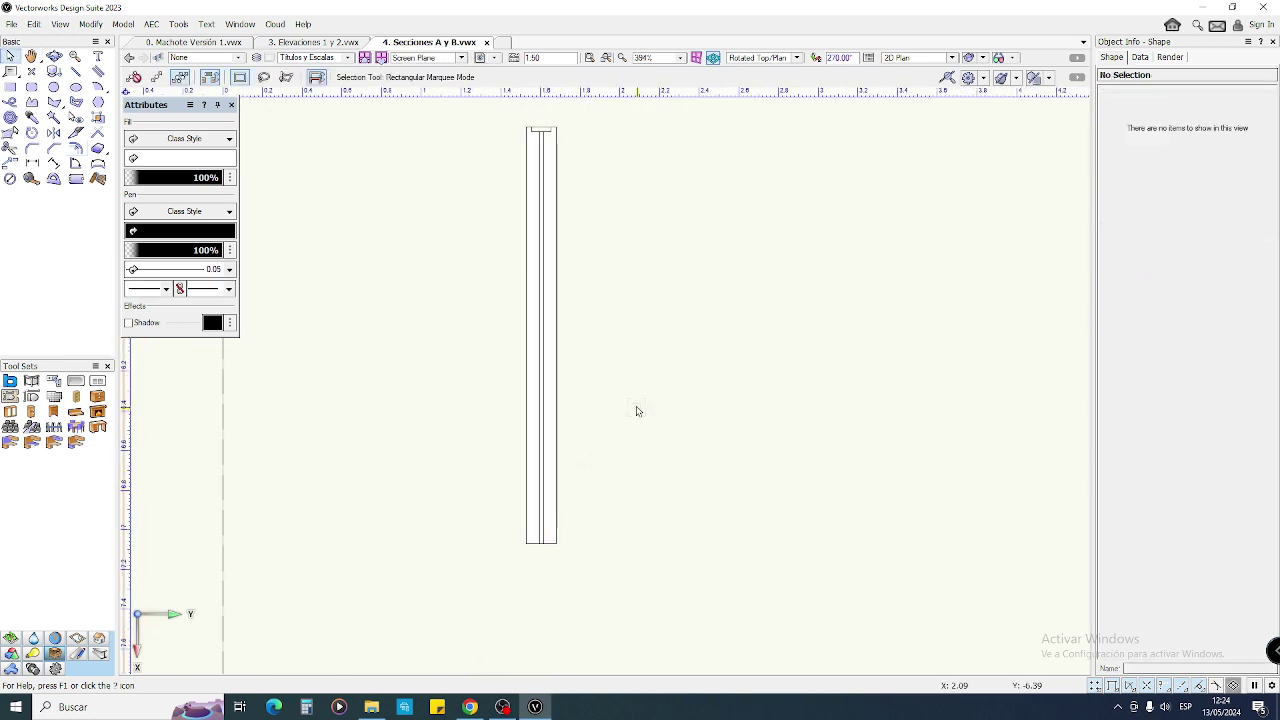
{"action": "key", "text": "c"}
{"action": "left_click_drag", "start_coordinate": [477, 101], "coordinate": [593, 566]}
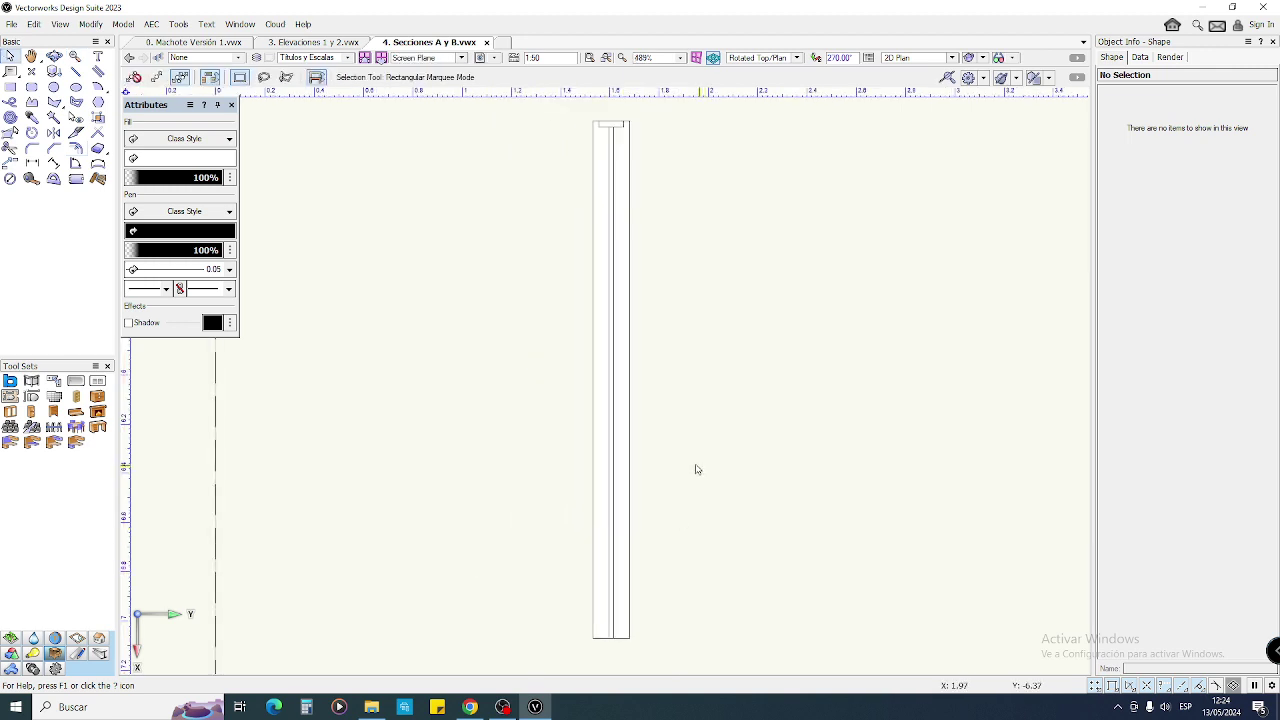
{"action": "key", "text": "4"}
{"action": "left_click", "coordinate": [637, 409]}
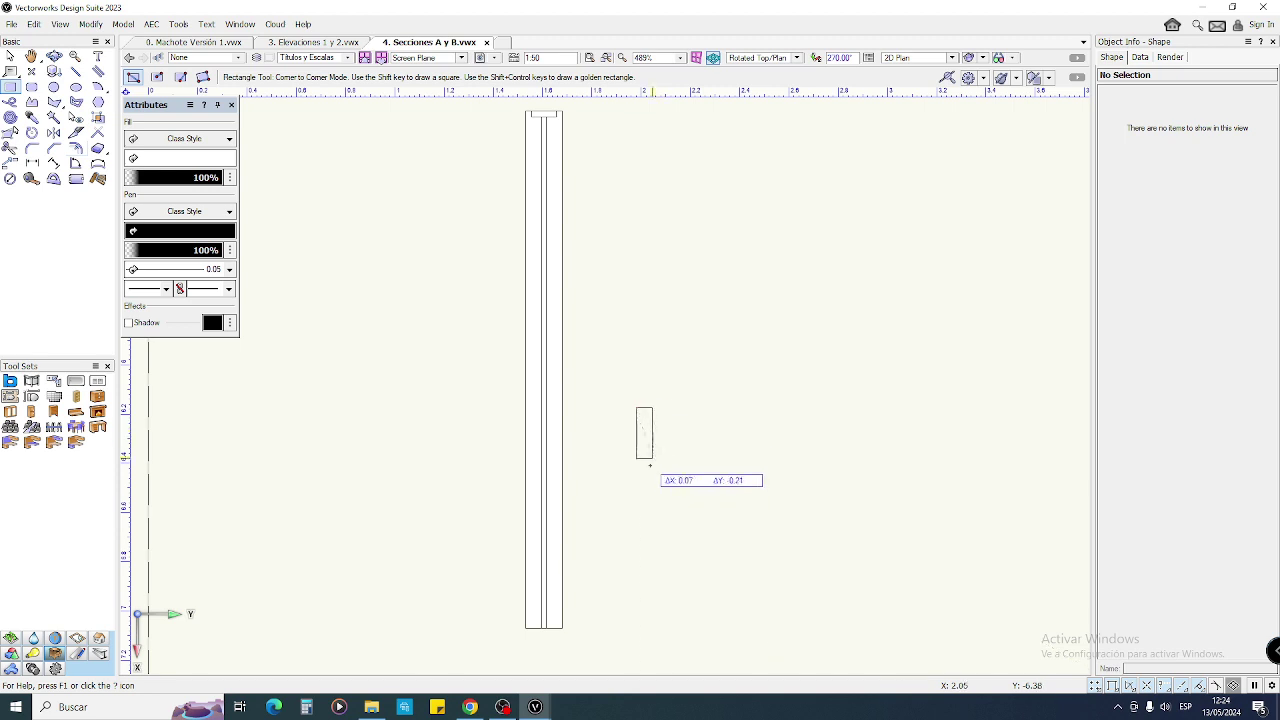
{"action": "key", "text": "x"}
- Draw a handle rectangle about 0.04 by 0.28 m beside the door sketch
{"action": "scroll", "coordinate": [604, 415], "scroll_direction": "up", "scroll_amount": 2}
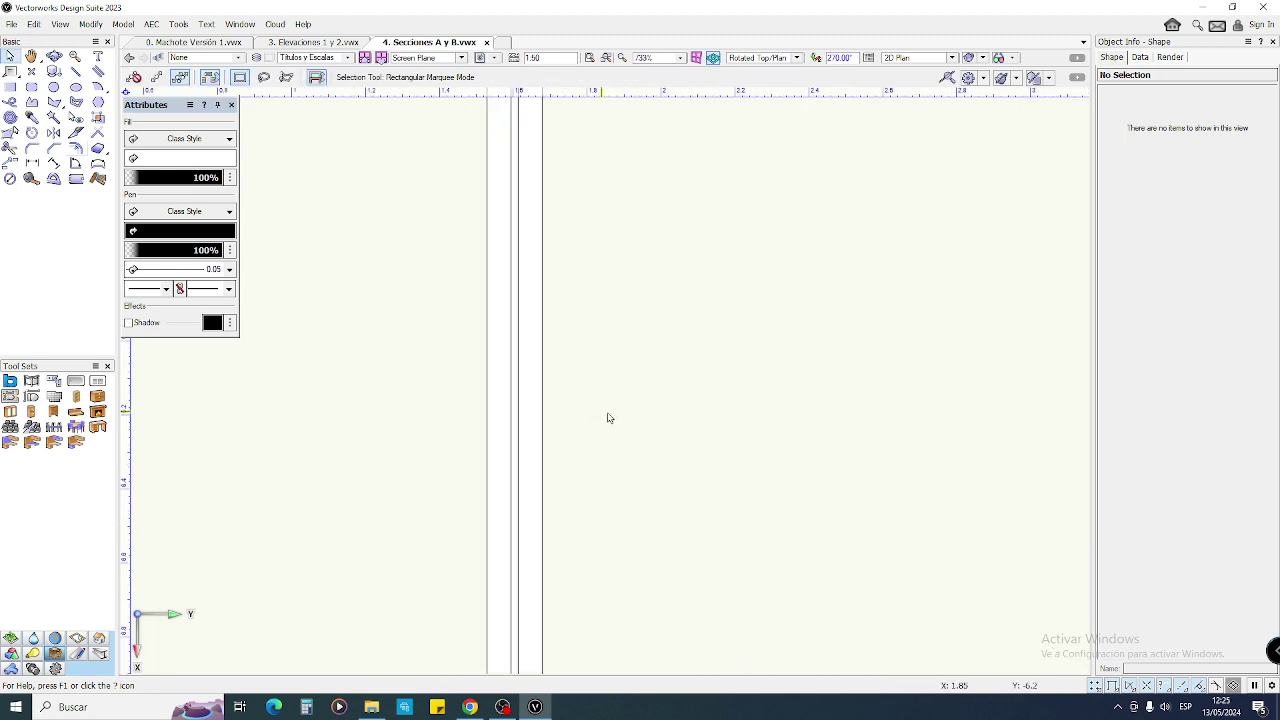
{"action": "key", "text": "4"}
{"action": "left_click", "coordinate": [641, 349]}
{"action": "left_click", "coordinate": [657, 451]}
{"action": "key", "text": "x"}
{"action": "scroll", "coordinate": [648, 418], "scroll_direction": "down", "scroll_amount": 2}
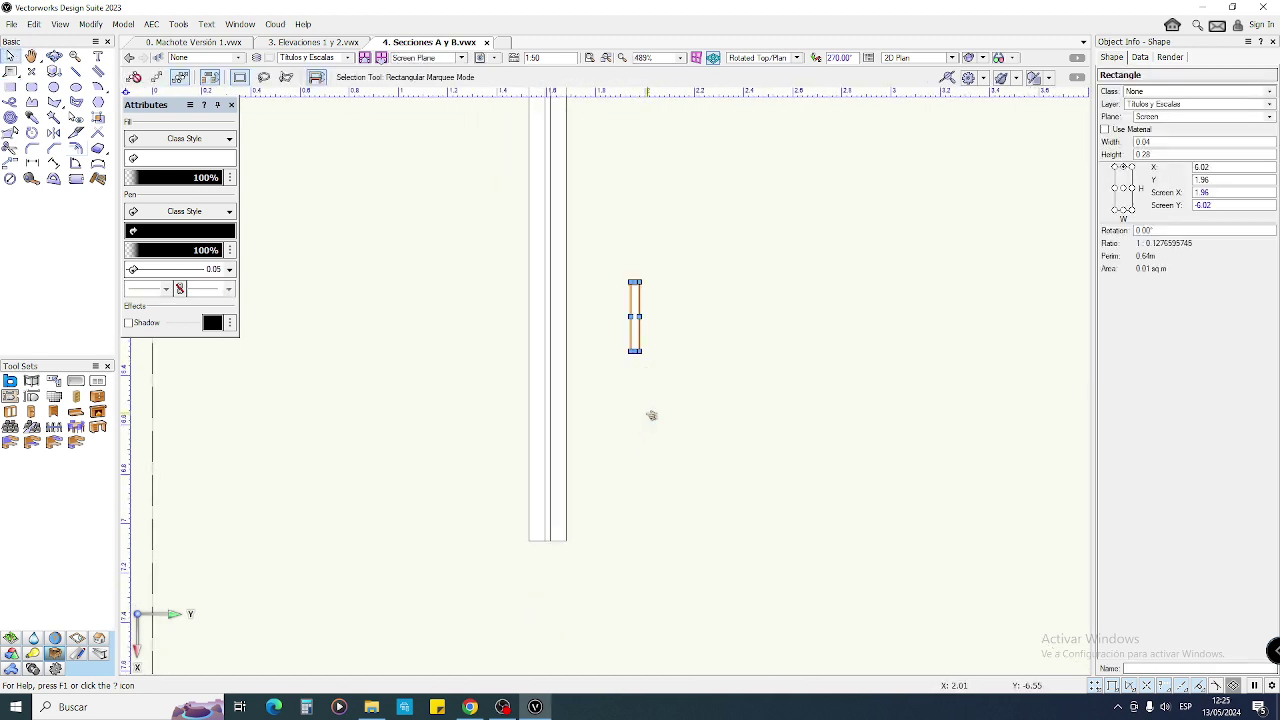
- Align the handle rectangle with the door sketch's lower corner, offset it upward and place it against the leaf's face
{"action": "left_click", "coordinate": [647, 417]}
{"action": "left_click_drag", "start_coordinate": [632, 316], "coordinate": [567, 540]}
{"action": "key", "text": "ctrl+m"}
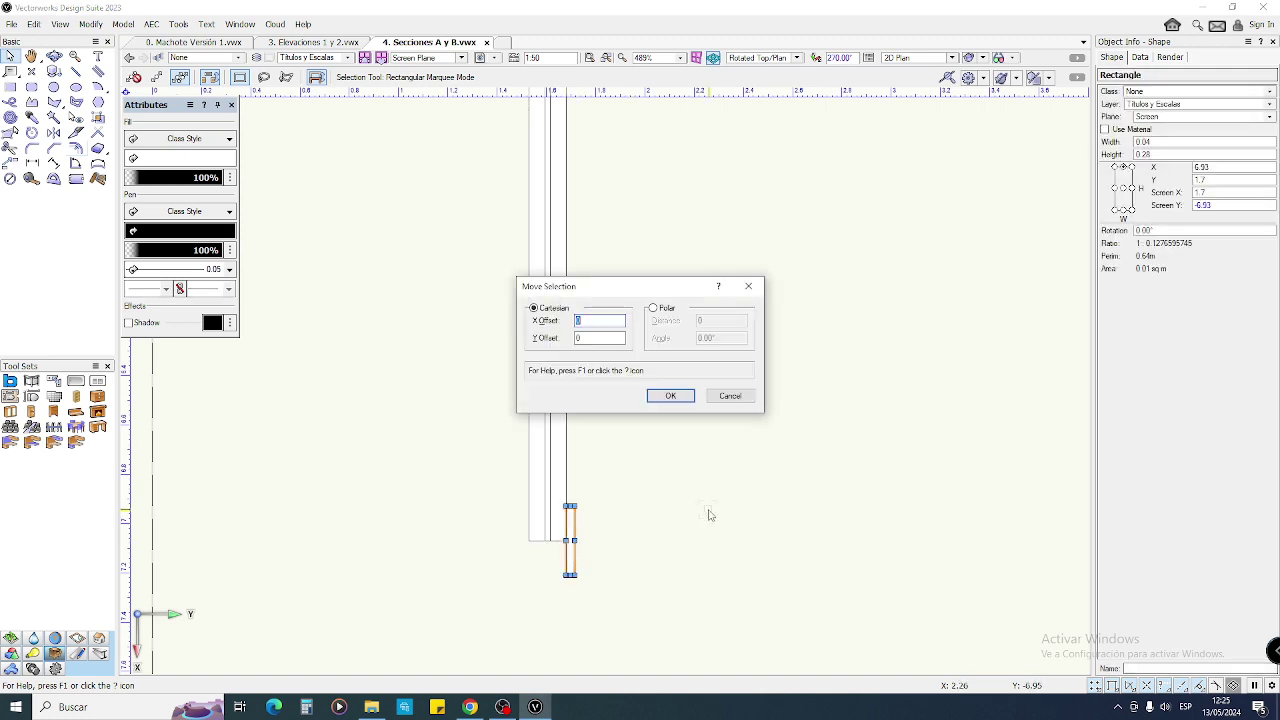
{"action": "key", "text": "Return"}
{"action": "left_click", "coordinate": [708, 514]}
{"action": "scroll", "coordinate": [574, 274], "scroll_direction": "up", "scroll_amount": 5}
{"action": "left_click_drag", "start_coordinate": [575, 343], "coordinate": [522, 343]}
{"action": "left_click", "coordinate": [683, 317]}
{"action": "left_click", "coordinate": [669, 383]}
- Delete the four rectangles of the door sketch
{"action": "scroll", "coordinate": [640, 351], "scroll_direction": "down", "scroll_amount": 6}
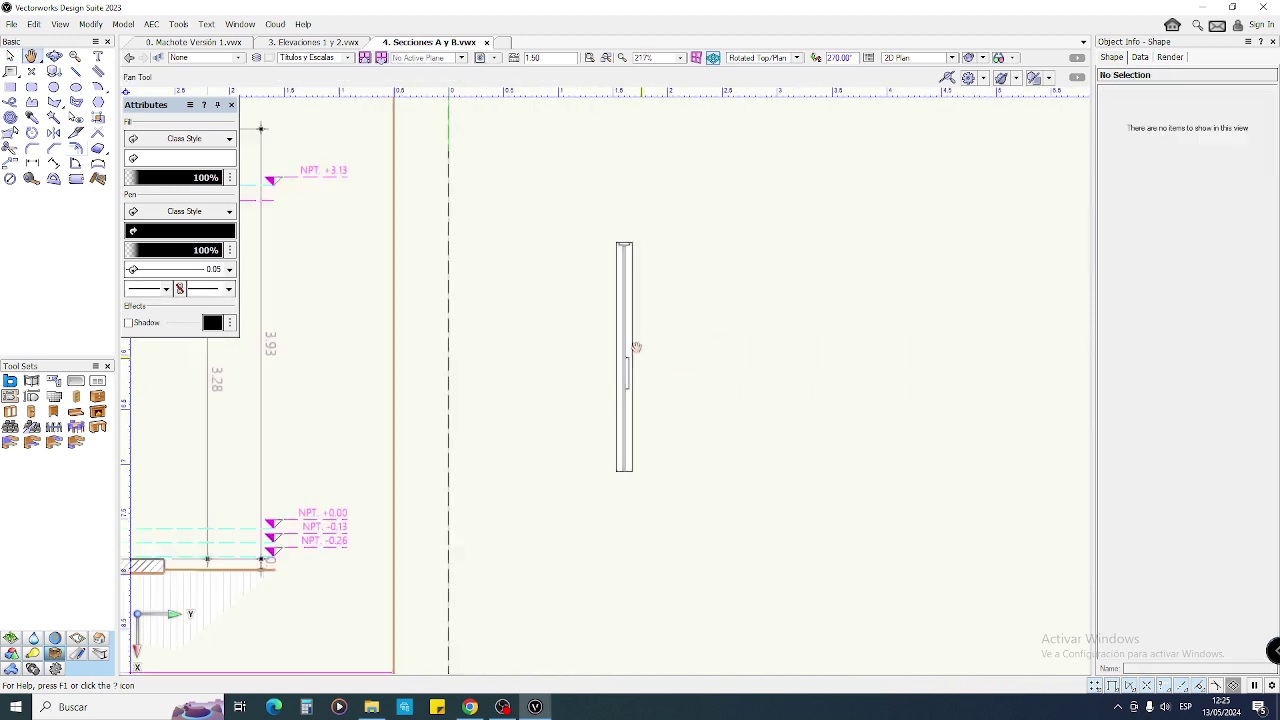
{"action": "mouse_move", "coordinate": [547, 147]}
{"action": "left_mouse_down"}
{"action": "mouse_move", "coordinate": [606, 286]}
{"action": "mouse_move", "coordinate": [698, 586]}
{"action": "left_mouse_up"}
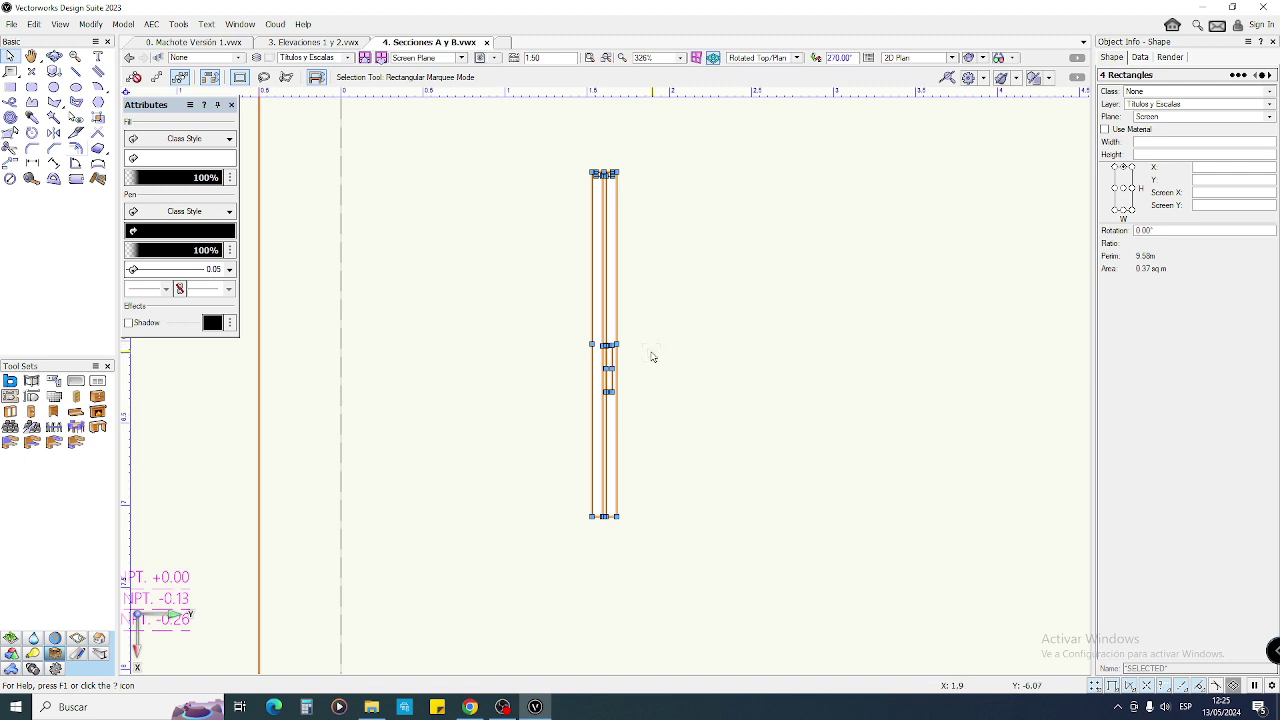
- Recheck the vestibule door in the floor plan and examine the entrance floor slab and its outer edge in section A-A
{"action": "left_click", "coordinate": [320, 44]}
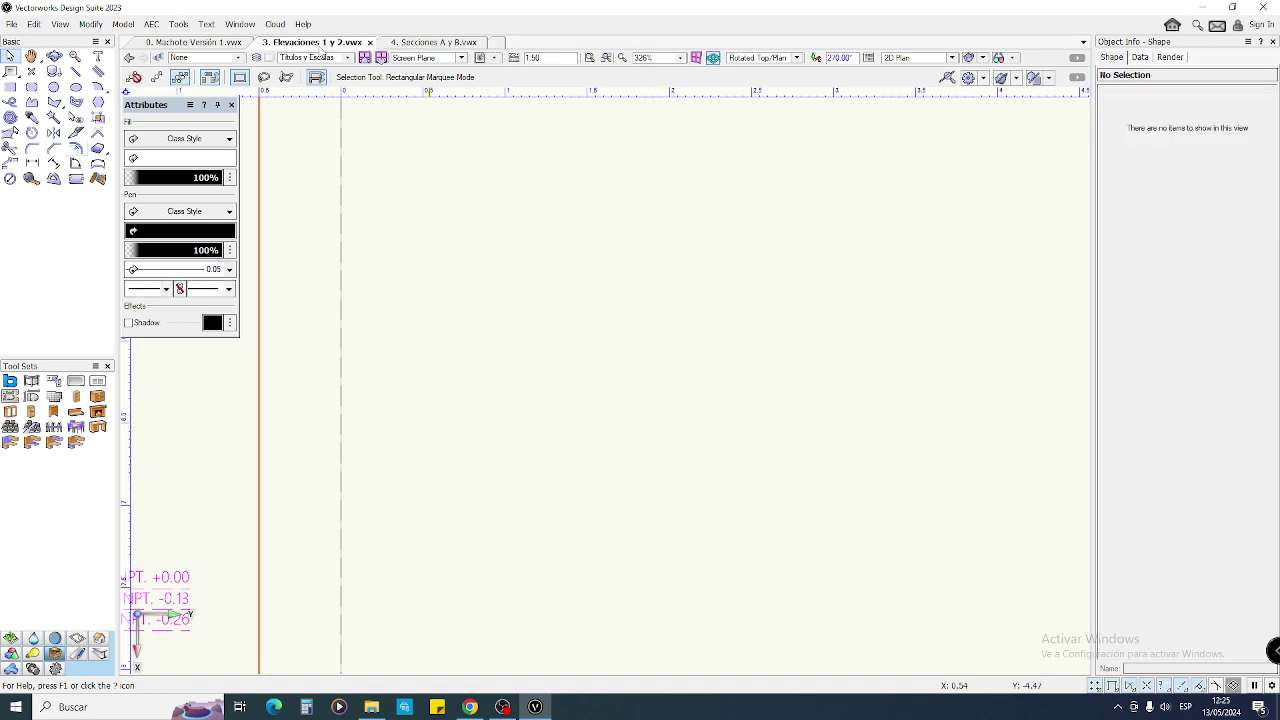
{"action": "left_click", "coordinate": [210, 44]}
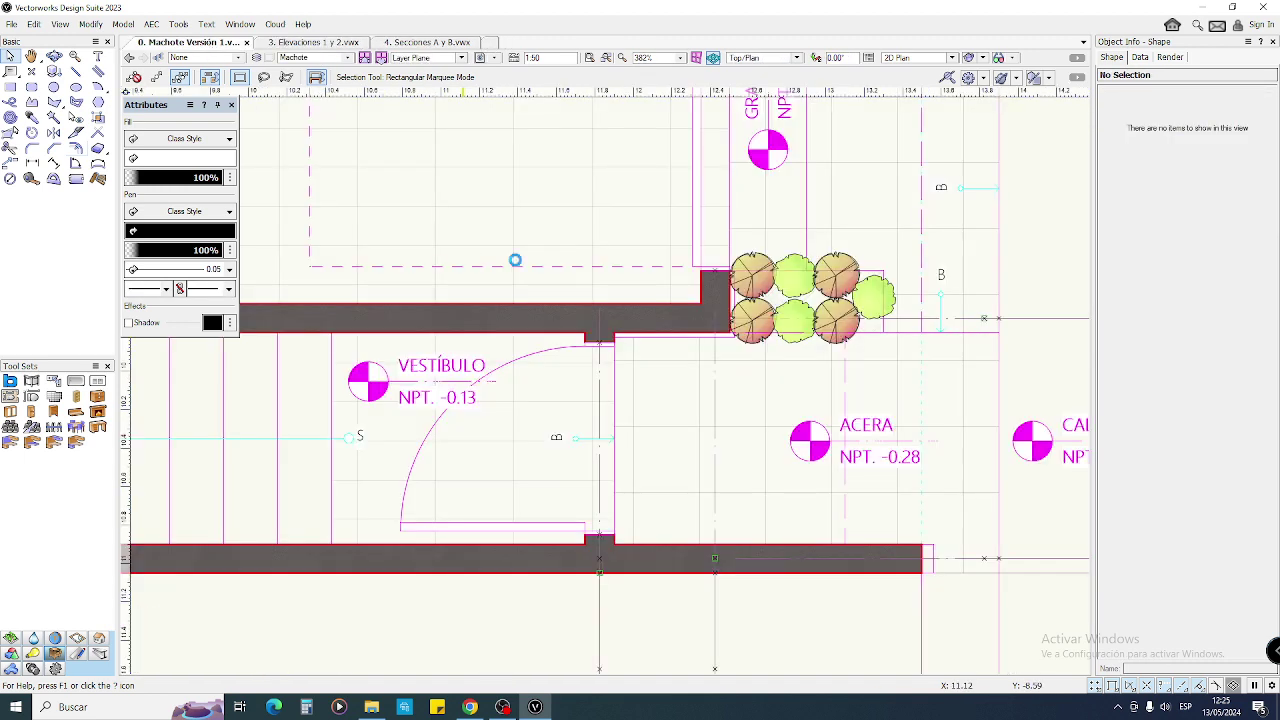
{"action": "left_click", "coordinate": [438, 44]}
{"action": "scroll", "coordinate": [588, 409], "scroll_direction": "down", "scroll_amount": 5}
{"action": "middle_click_drag", "start_coordinate": [394, 403], "coordinate": [400, 400]}
{"action": "scroll", "coordinate": [400, 400], "scroll_direction": "up", "scroll_amount": 5}
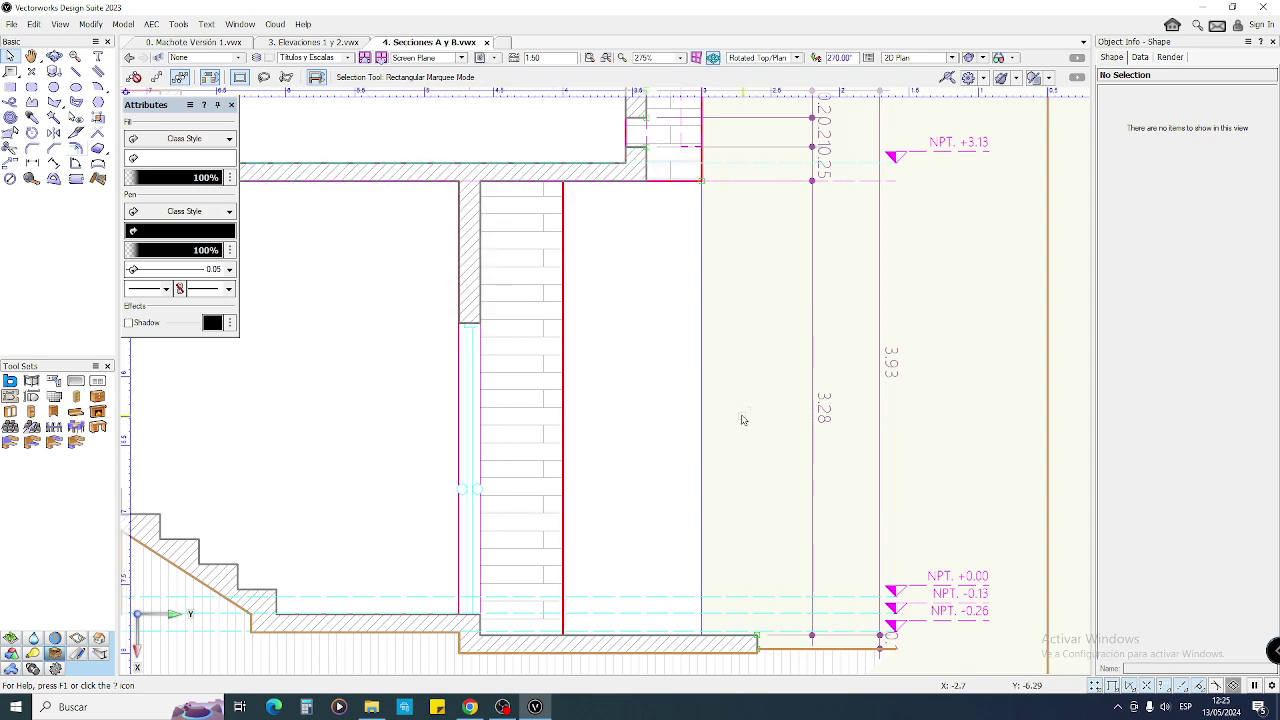
{"action": "scroll", "coordinate": [742, 420], "scroll_direction": "down", "scroll_amount": 5}
{"action": "scroll", "coordinate": [722, 478], "scroll_direction": "up", "scroll_amount": 3}
{"action": "scroll", "coordinate": [697, 503], "scroll_direction": "down", "scroll_amount": 2}
{"action": "scroll", "coordinate": [757, 517], "scroll_direction": "up", "scroll_amount": 5}
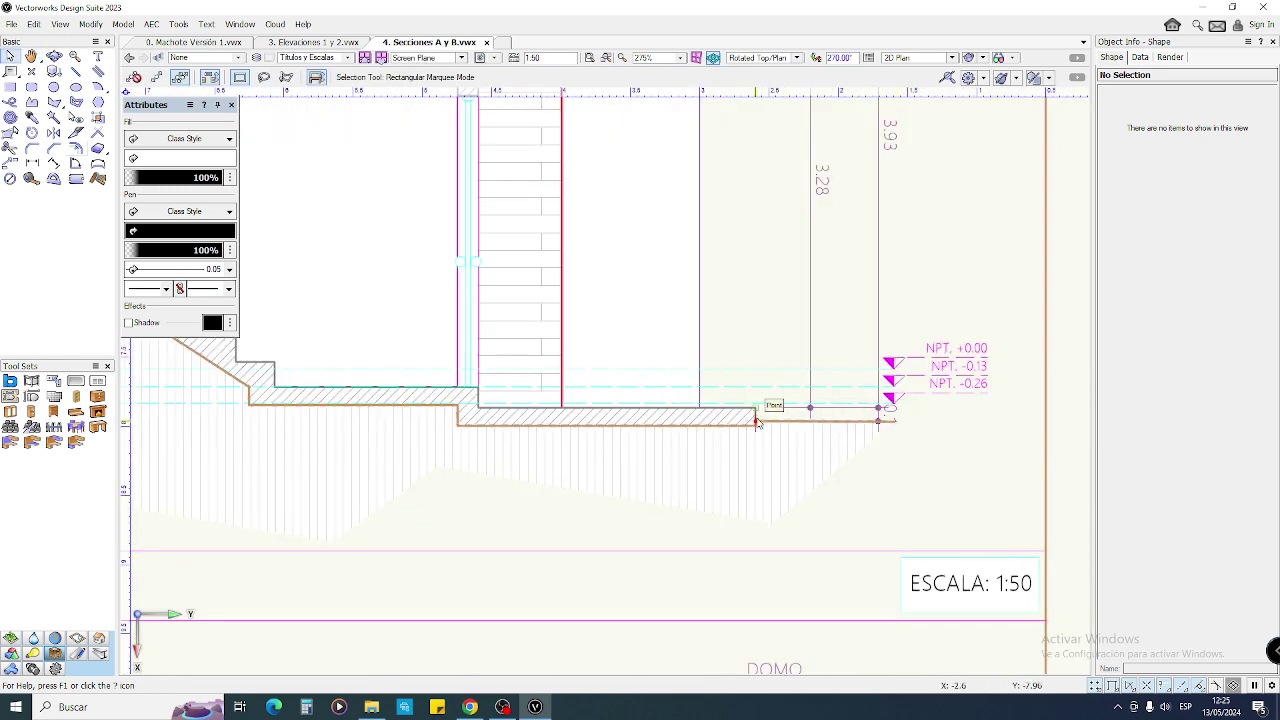
- Examine the ground line, terrain hatch and floor slab profile along the whole of section A-A
{"action": "middle_click_drag", "start_coordinate": [466, 432], "coordinate": [875, 432]}
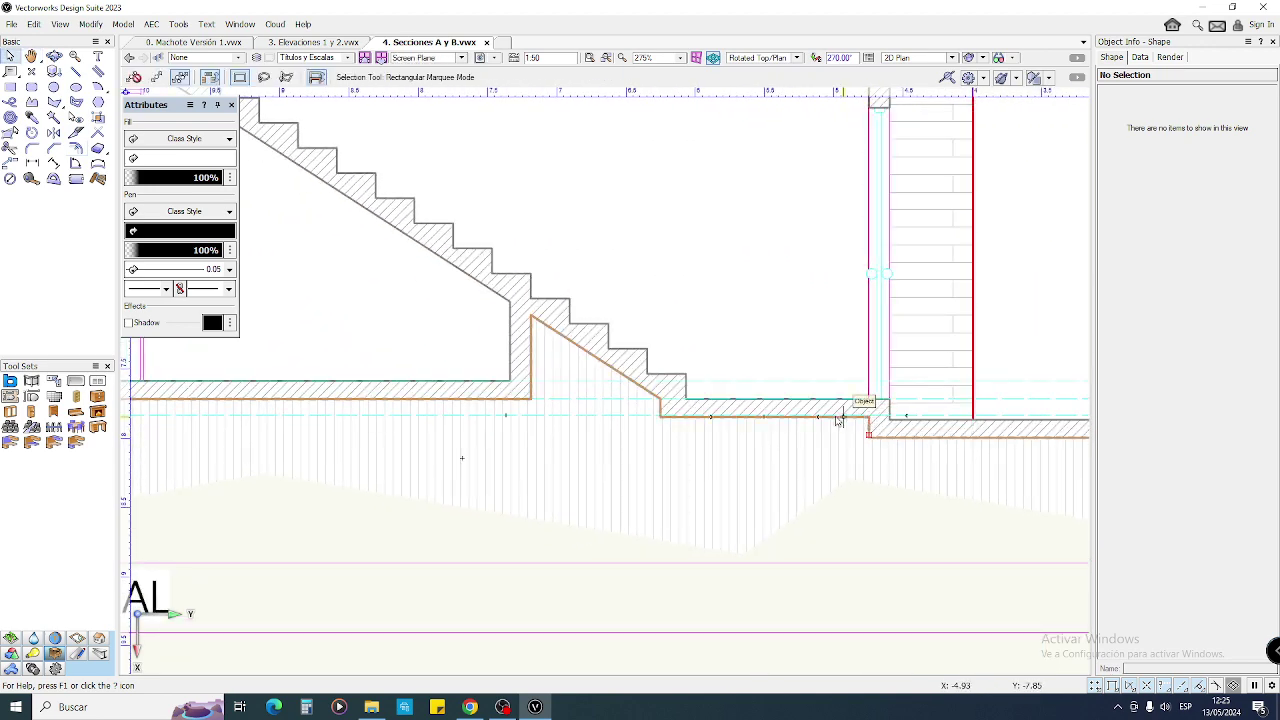
{"action": "middle_click_drag", "start_coordinate": [452, 420], "coordinate": [962, 450]}
{"action": "middle_click_drag", "start_coordinate": [605, 443], "coordinate": [710, 436]}
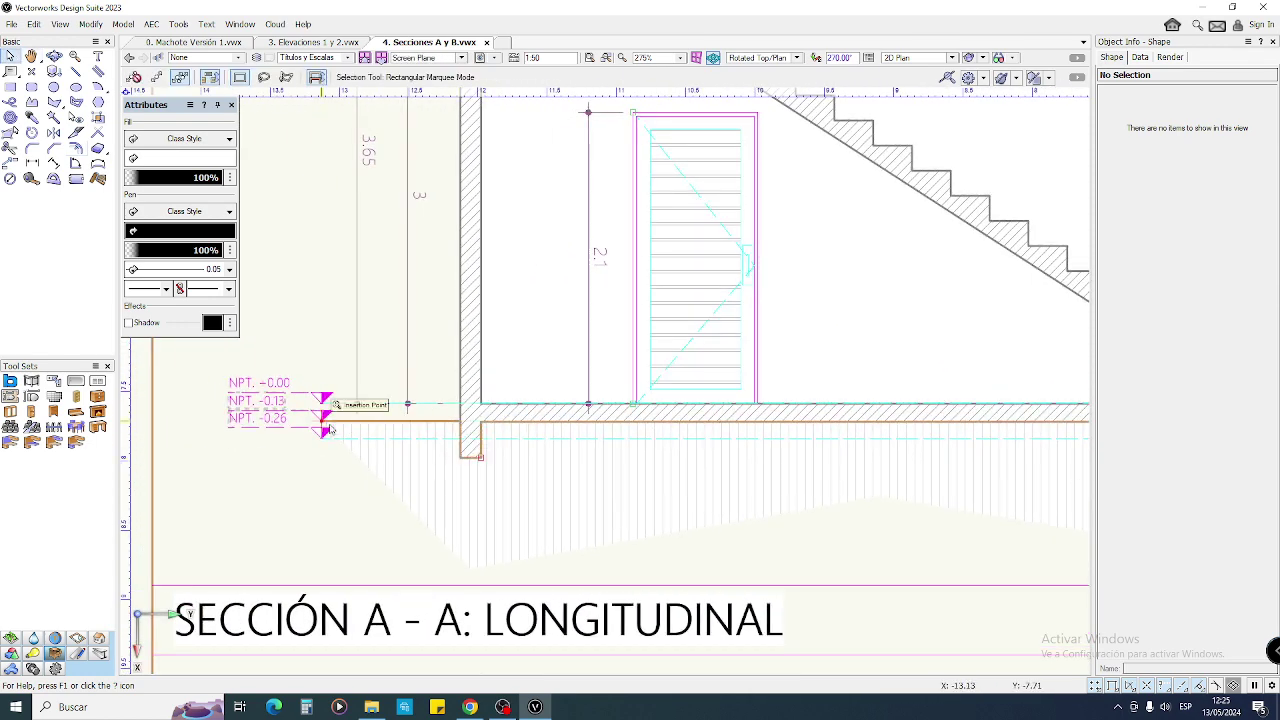
{"action": "scroll", "coordinate": [440, 435], "scroll_direction": "down", "scroll_amount": 2}
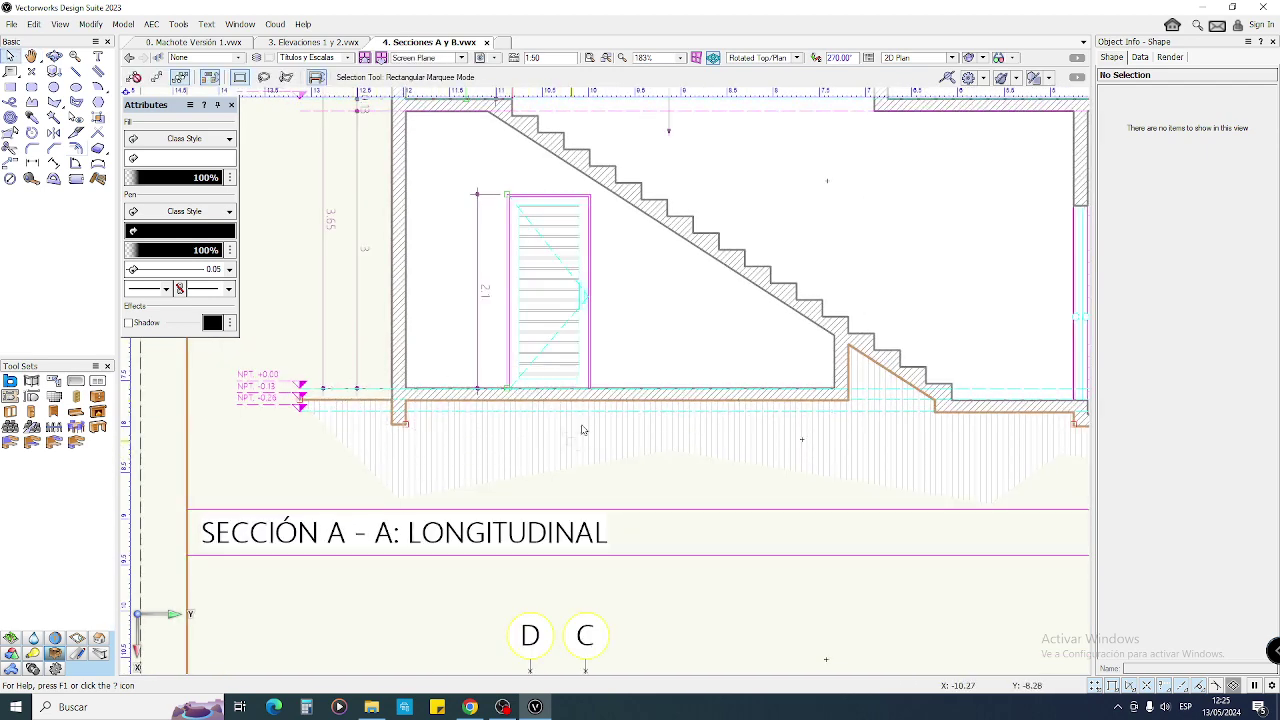
{"action": "middle_click_drag", "start_coordinate": [511, 434], "coordinate": [228, 443]}
{"action": "scroll", "coordinate": [846, 480], "scroll_direction": "up", "scroll_amount": 2}
{"action": "middle_click_drag", "start_coordinate": [822, 441], "coordinate": [656, 431]}
{"action": "middle_click_drag", "start_coordinate": [796, 463], "coordinate": [728, 449]}
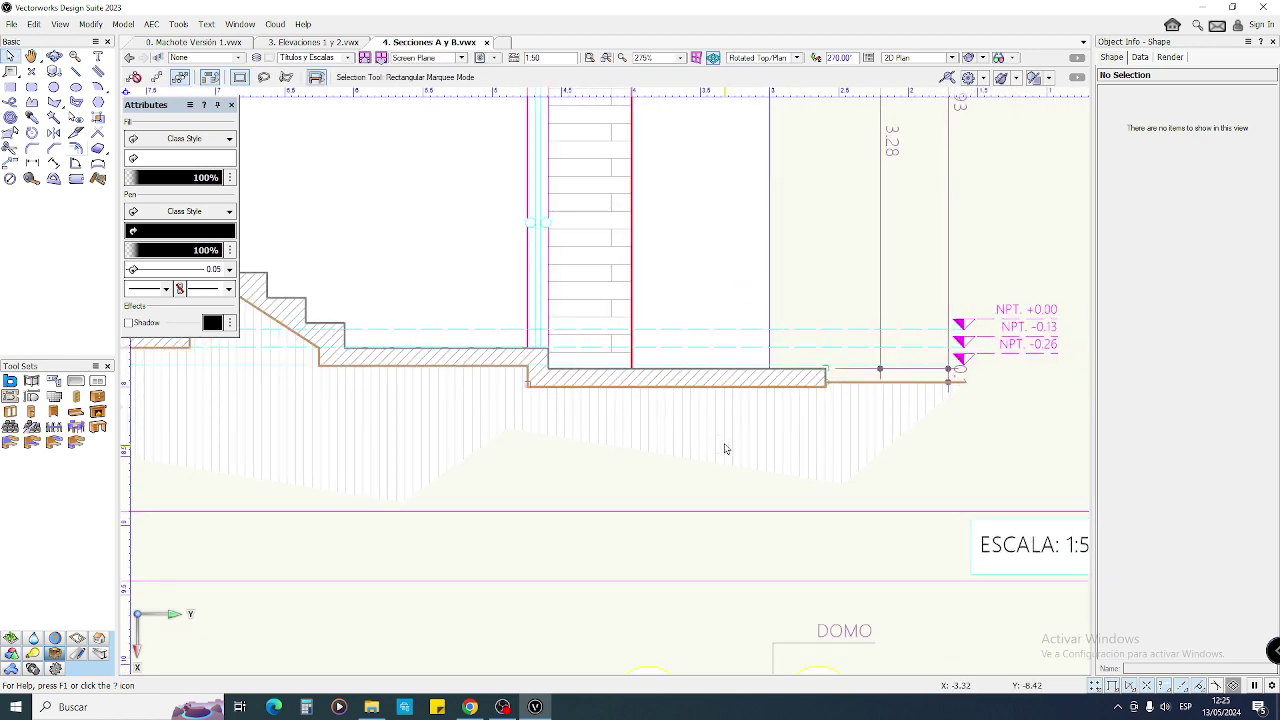
{"action": "scroll", "coordinate": [824, 443], "scroll_direction": "up", "scroll_amount": 1}
{"action": "scroll", "coordinate": [626, 490], "scroll_direction": "down", "scroll_amount": 2}
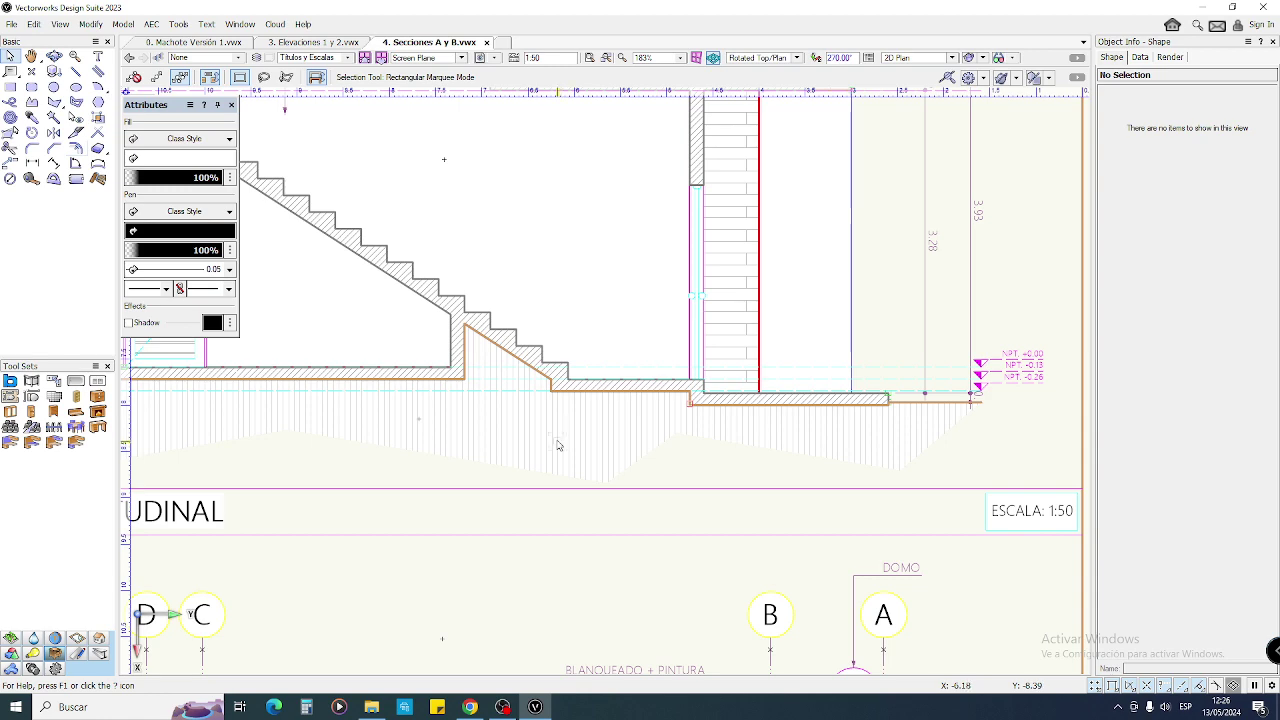
{"action": "scroll", "coordinate": [557, 445], "scroll_direction": "down", "scroll_amount": 3}
{"action": "scroll", "coordinate": [603, 488], "scroll_direction": "up", "scroll_amount": 2}
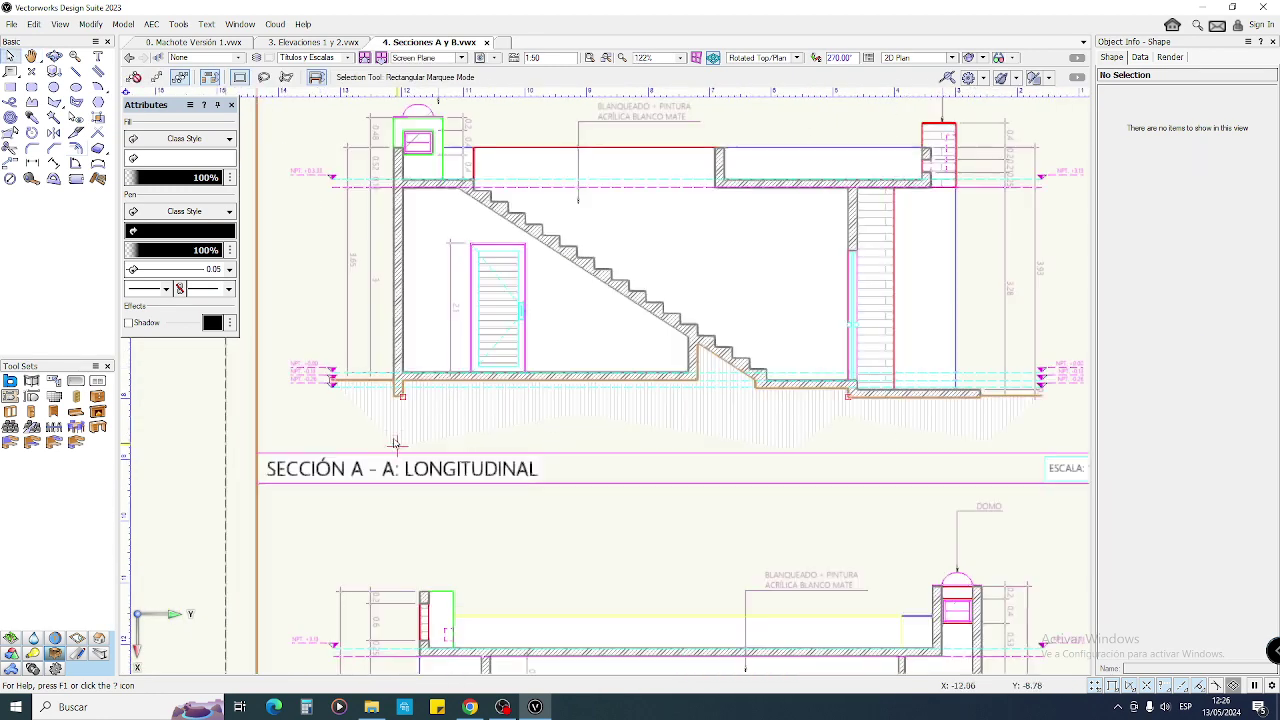
{"action": "left_click_drag", "start_coordinate": [604, 488], "coordinate": [1040, 396]}
{"action": "key", "text": "ctrl+z"}
{"action": "left_click_drag", "start_coordinate": [586, 464], "coordinate": [1013, 404]}
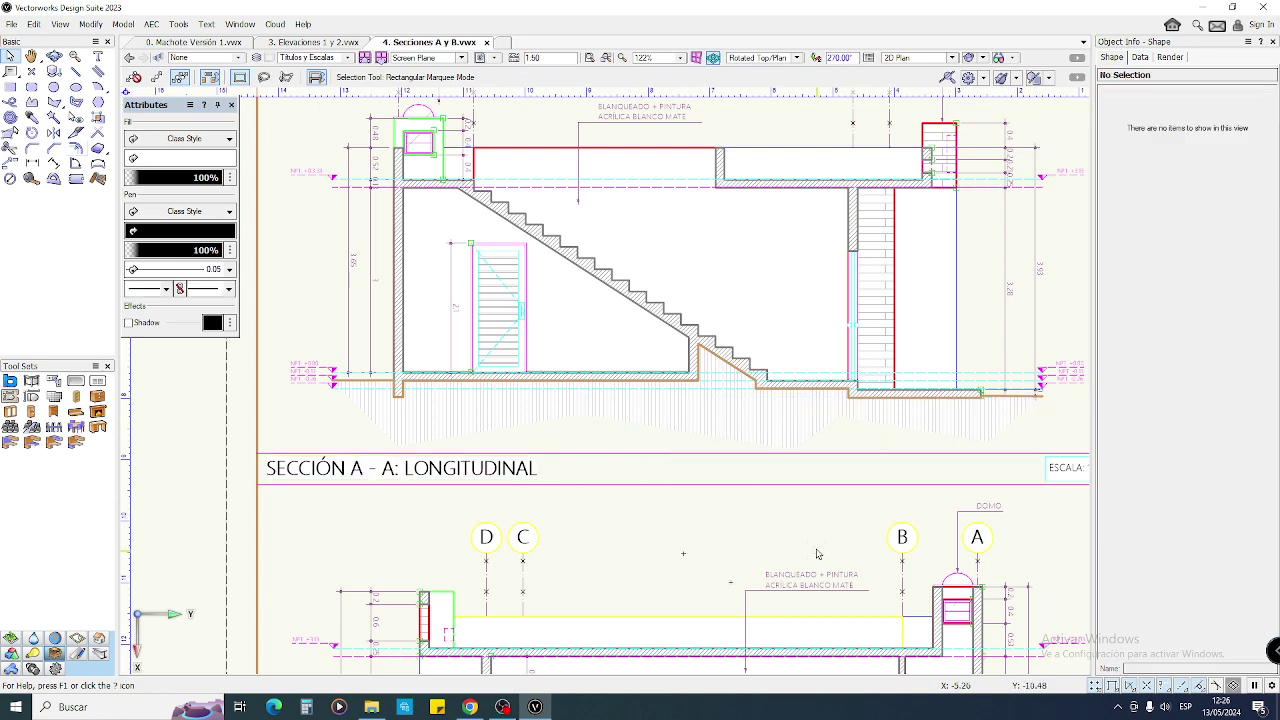
- Examine section B-B from its ground hatch to the roof slab and parapets at both ends, and review it together with section A-A
{"action": "middle_click_drag", "start_coordinate": [792, 556], "coordinate": [741, 285]}
{"action": "mouse_move", "coordinate": [277, 652]}
{"action": "left_mouse_down"}
{"action": "mouse_move", "coordinate": [682, 659]}
{"action": "mouse_move", "coordinate": [1005, 609]}
{"action": "left_mouse_up"}
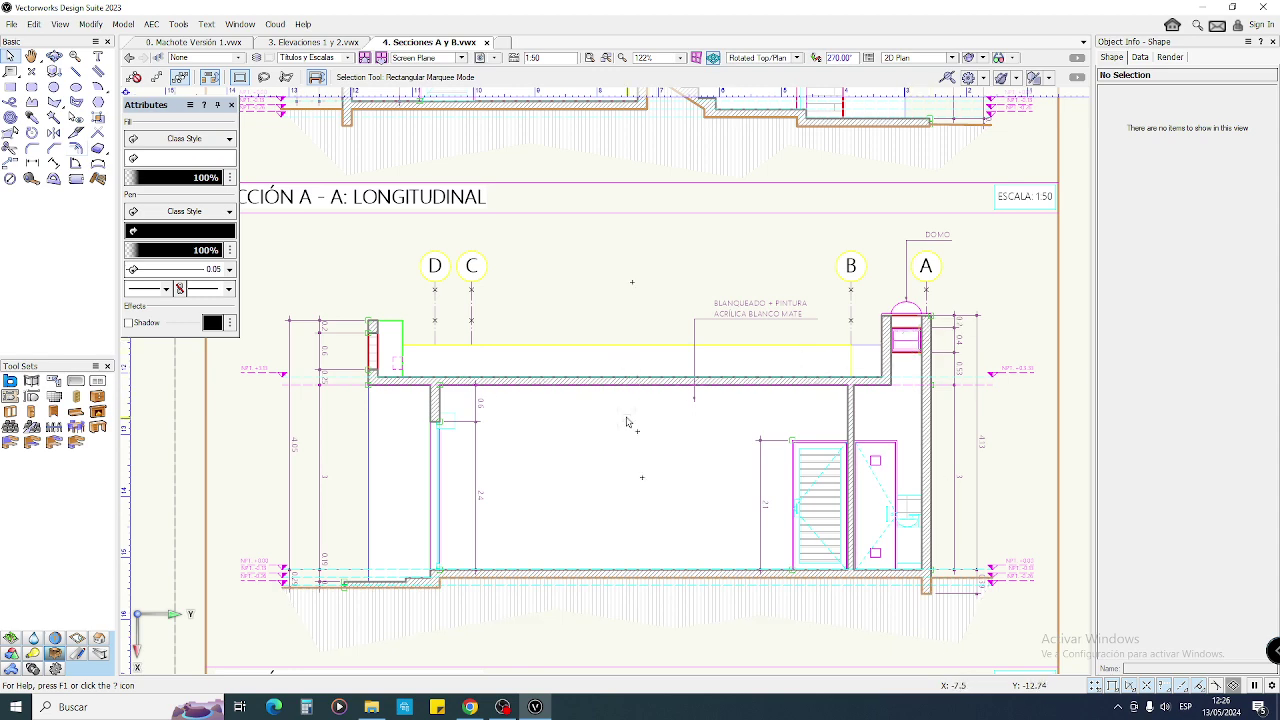
{"action": "scroll", "coordinate": [772, 390], "scroll_direction": "up", "scroll_amount": 4}
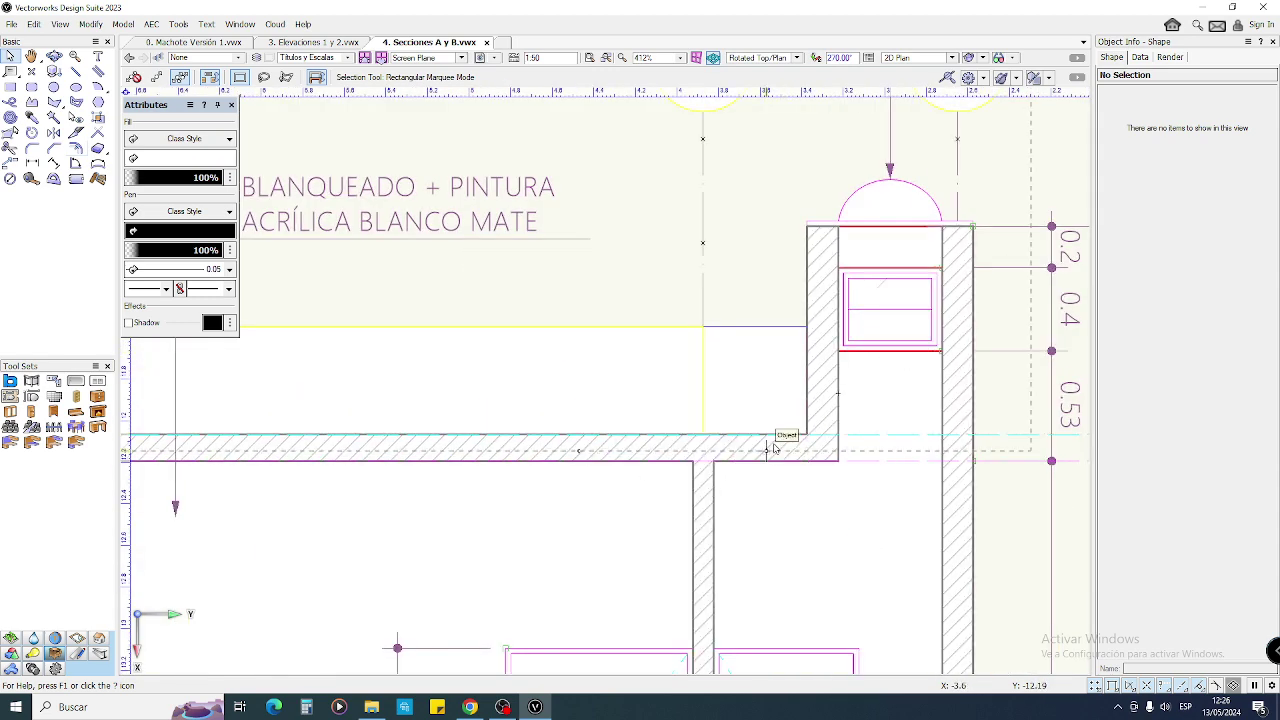
{"action": "scroll", "coordinate": [669, 467], "scroll_direction": "up", "scroll_amount": 1}
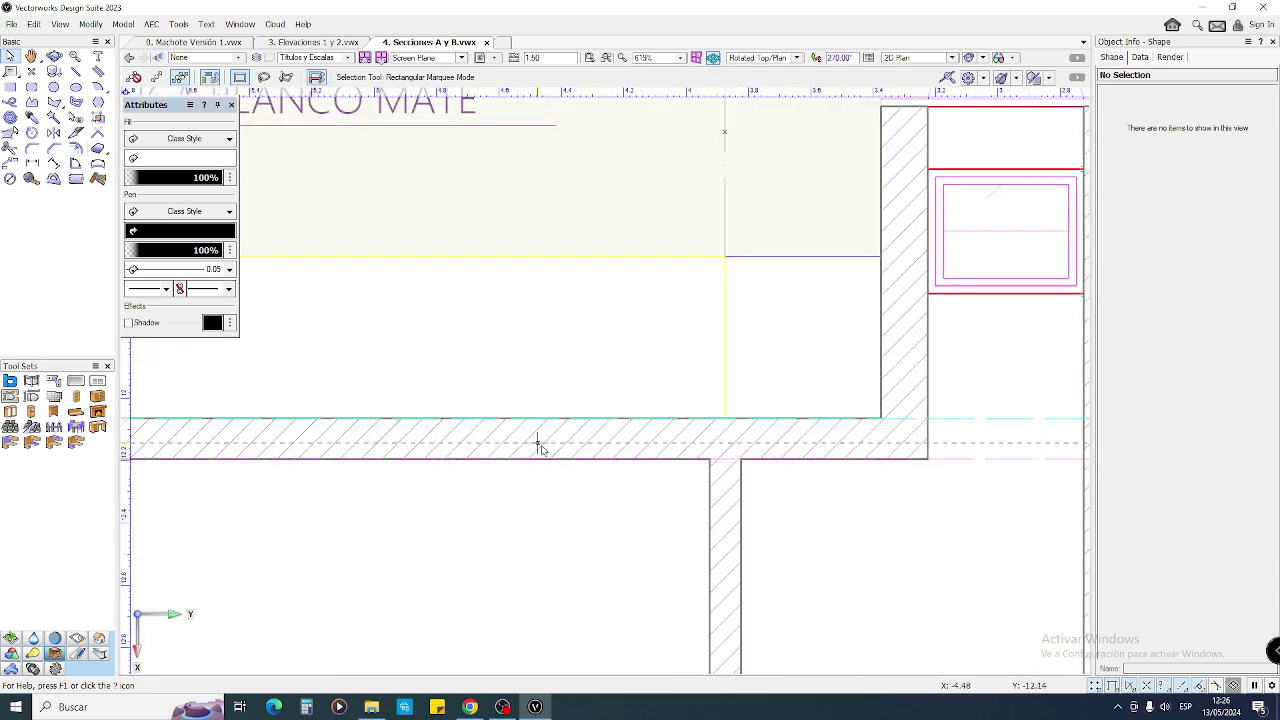
{"action": "scroll", "coordinate": [538, 446], "scroll_direction": "down", "scroll_amount": 6}
{"action": "scroll", "coordinate": [440, 366], "scroll_direction": "up", "scroll_amount": 4}
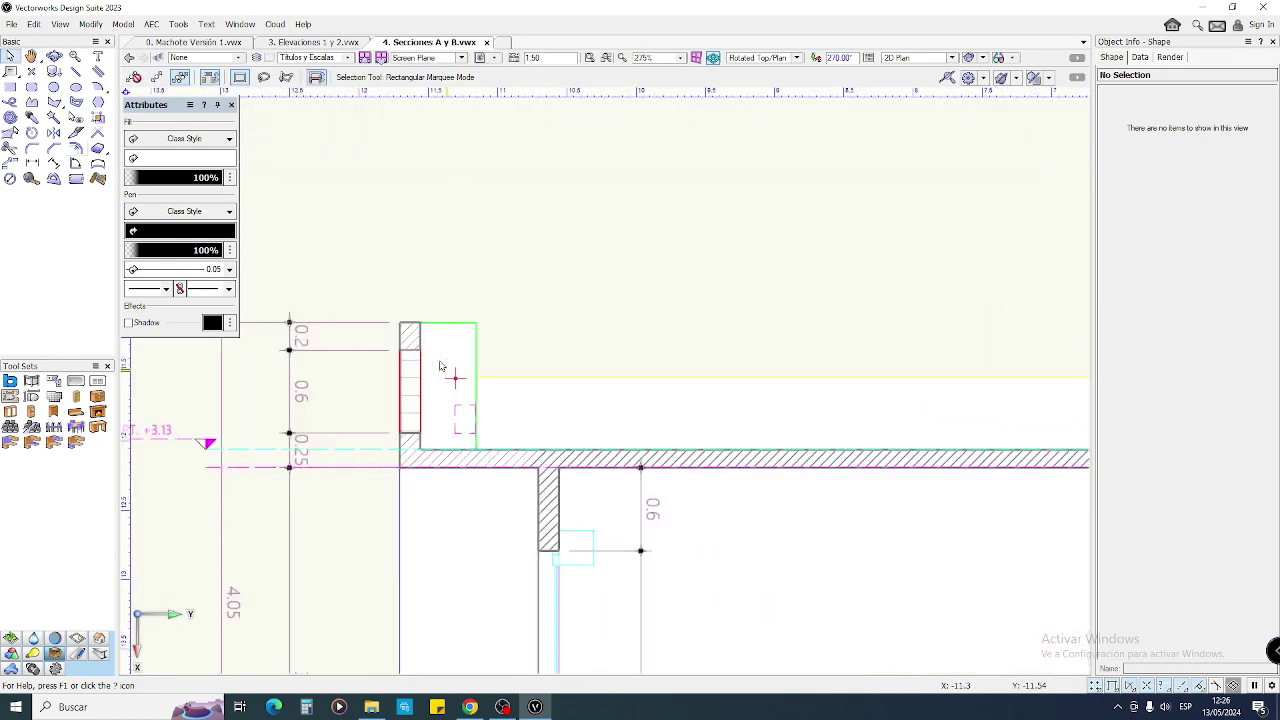
{"action": "scroll", "coordinate": [440, 366], "scroll_direction": "up", "scroll_amount": 1}
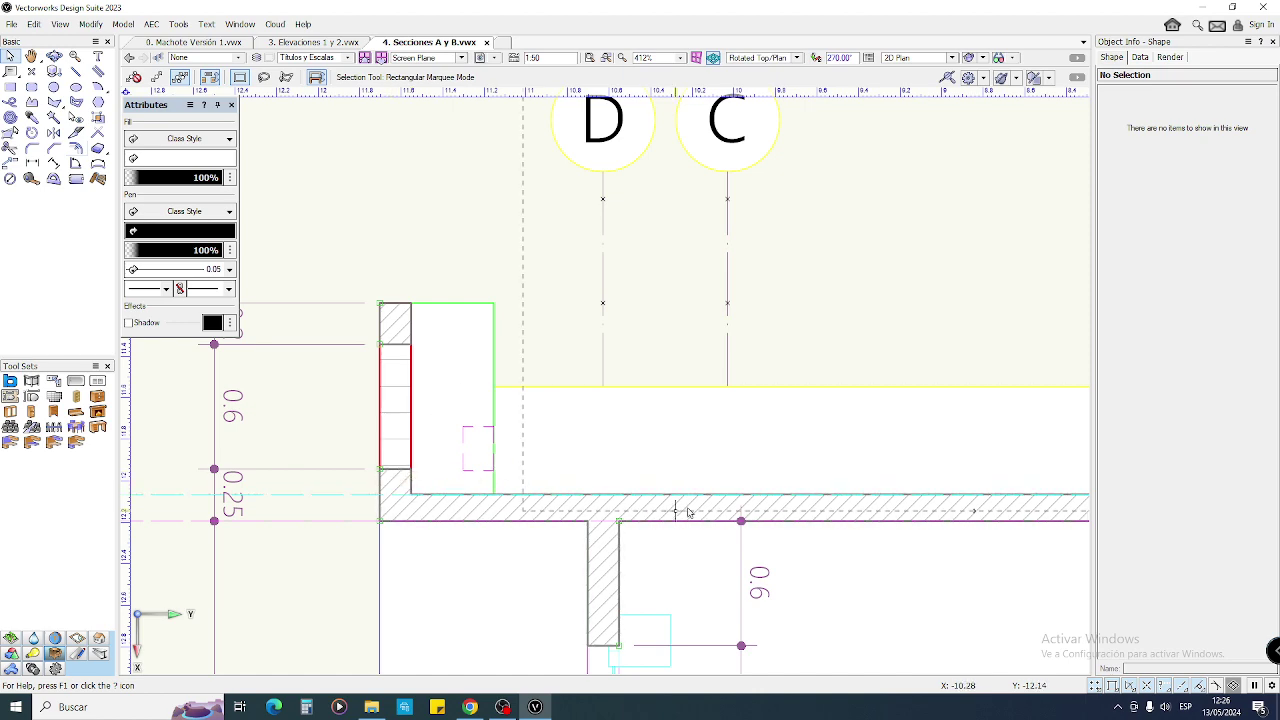
{"action": "scroll", "coordinate": [608, 520], "scroll_direction": "down", "scroll_amount": 3}
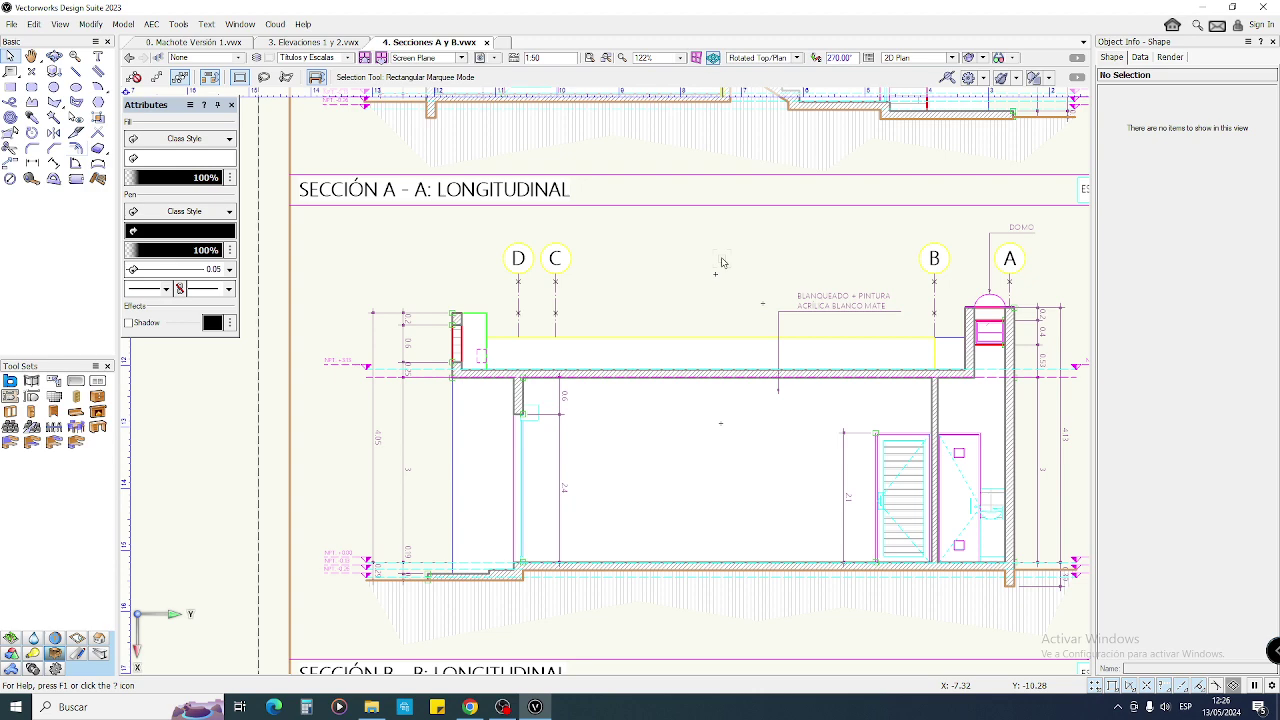
{"action": "left_click_drag", "start_coordinate": [359, 290], "coordinate": [464, 608]}
{"action": "scroll", "coordinate": [676, 361], "scroll_direction": "down", "scroll_amount": 2}
{"action": "middle_click_drag", "start_coordinate": [680, 362], "coordinate": [617, 416]}
{"action": "middle_click_drag", "start_coordinate": [789, 384], "coordinate": [784, 385]}
{"action": "scroll", "coordinate": [784, 385], "scroll_direction": "up", "scroll_amount": 3}
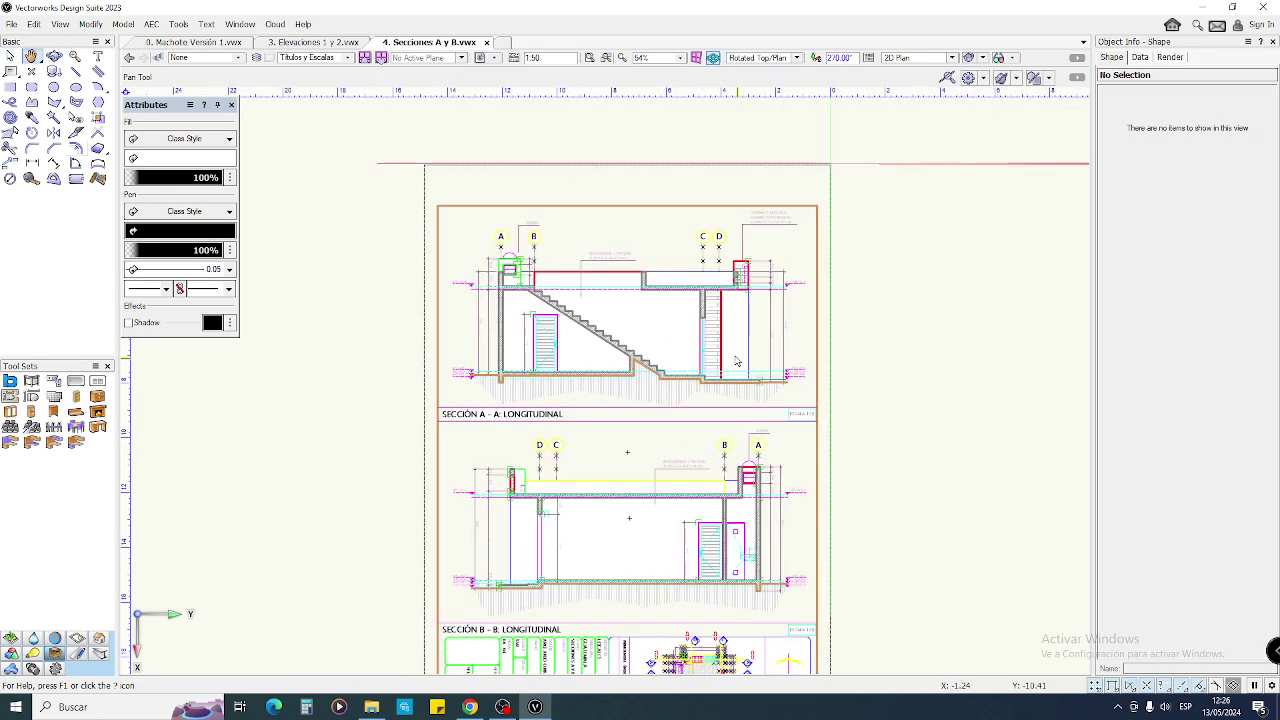